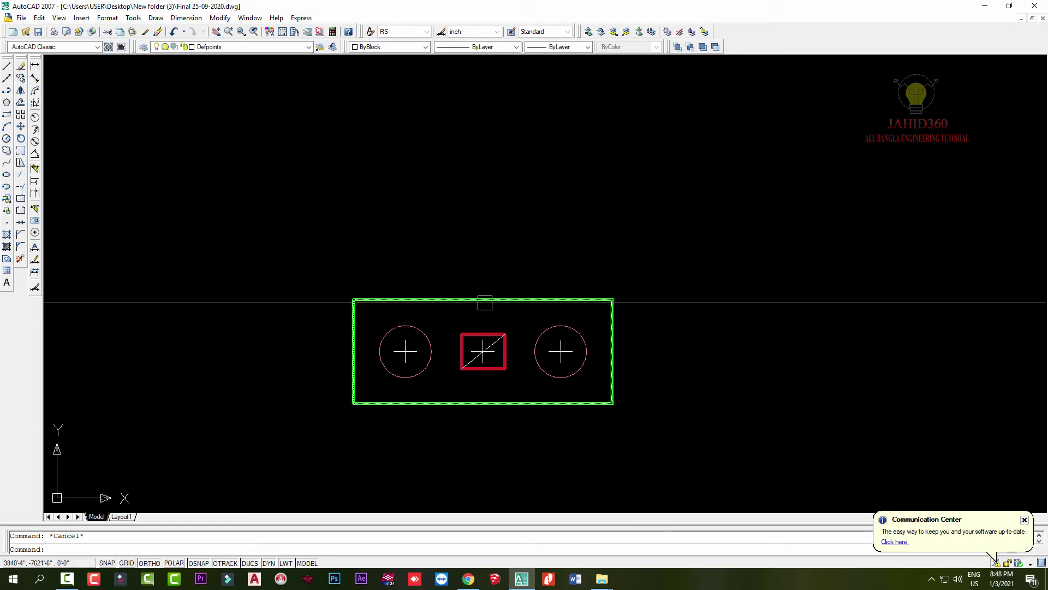
Inspect plan PC1 and Section A-A, selecting and then clearing the green pile-cap outline.
{"action": "scroll", "coordinate": [473, 300], "scroll_direction": "down", "scroll_amount": 2}
{"action": "middle_click_drag", "start_coordinate": [490, 298], "coordinate": [464, 509]}
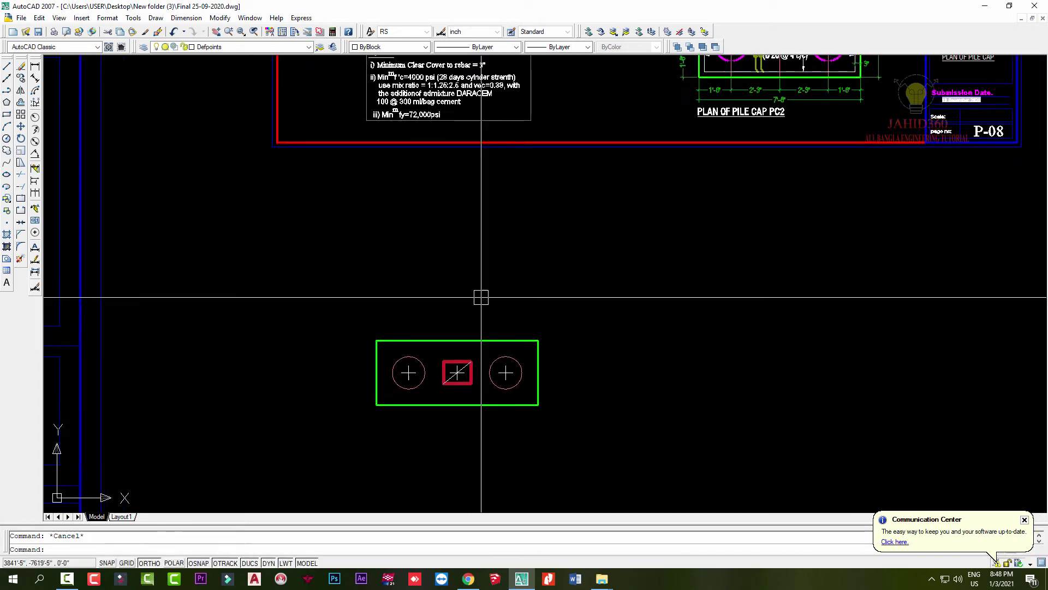
{"action": "scroll", "coordinate": [514, 212], "scroll_direction": "down", "scroll_amount": 3}
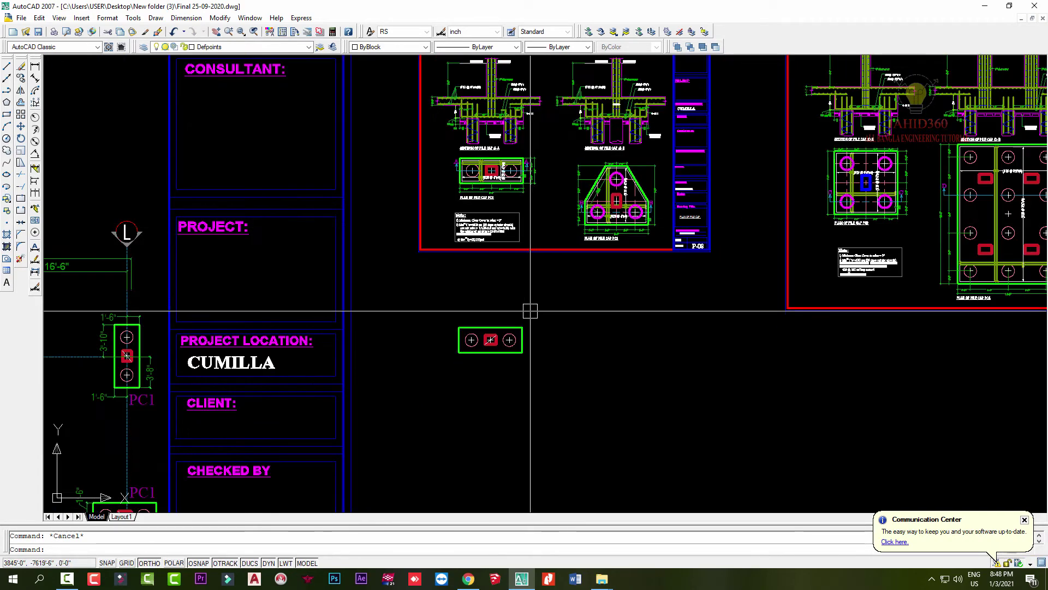
{"action": "scroll", "coordinate": [494, 328], "scroll_direction": "up", "scroll_amount": 5}
{"action": "scroll", "coordinate": [503, 321], "scroll_direction": "down", "scroll_amount": 4}
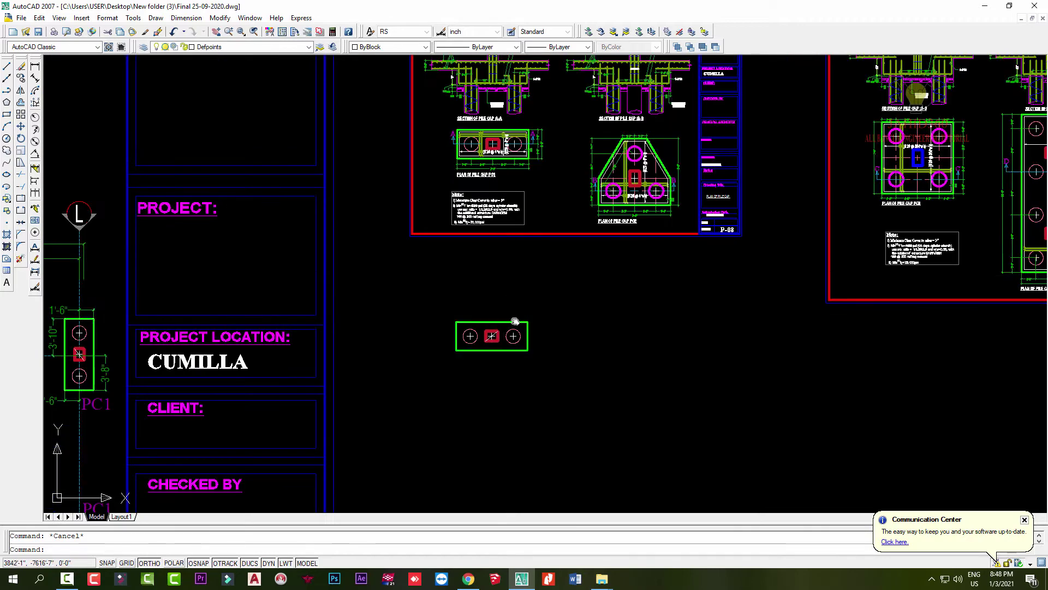
{"action": "middle_click_drag", "start_coordinate": [515, 321], "coordinate": [515, 387]}
{"action": "scroll", "coordinate": [500, 223], "scroll_direction": "up", "scroll_amount": 3}
{"action": "scroll", "coordinate": [505, 224], "scroll_direction": "up", "scroll_amount": 5}
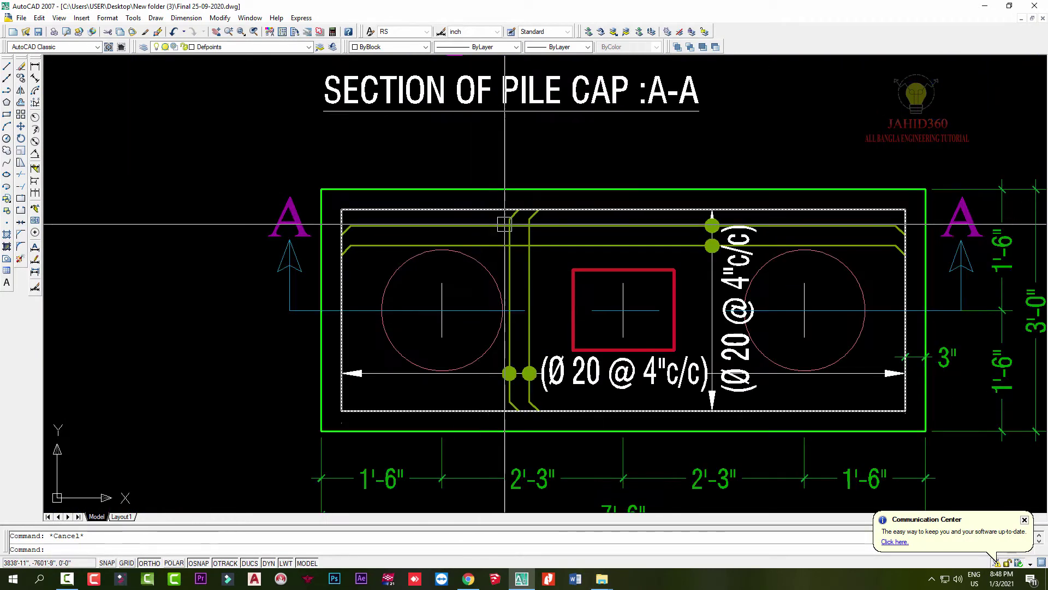
{"action": "scroll", "coordinate": [505, 224], "scroll_direction": "down", "scroll_amount": 2}
{"action": "scroll", "coordinate": [481, 235], "scroll_direction": "down", "scroll_amount": 3}
{"action": "scroll", "coordinate": [451, 242], "scroll_direction": "up", "scroll_amount": 2}
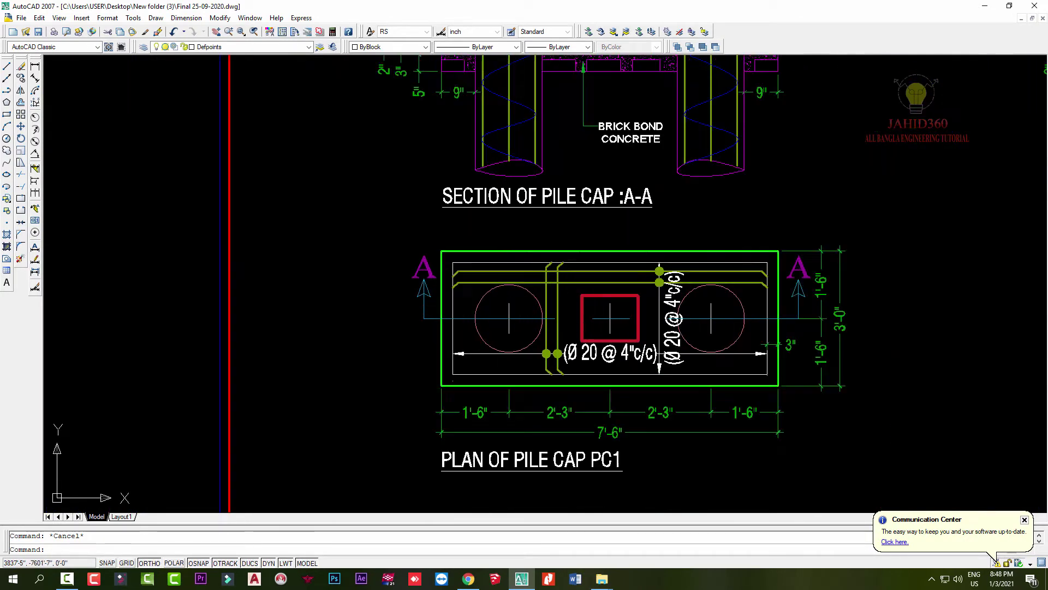
{"action": "left_click", "coordinate": [442, 249]}
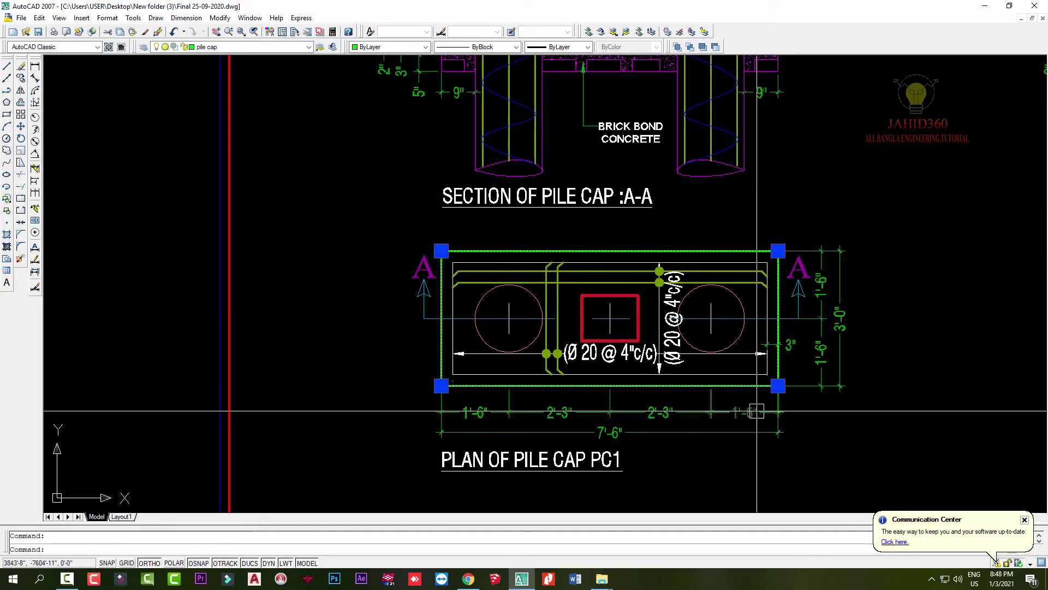
{"action": "scroll", "coordinate": [526, 324], "scroll_direction": "down", "scroll_amount": 3}
{"action": "scroll", "coordinate": [526, 324], "scroll_direction": "up", "scroll_amount": 2}
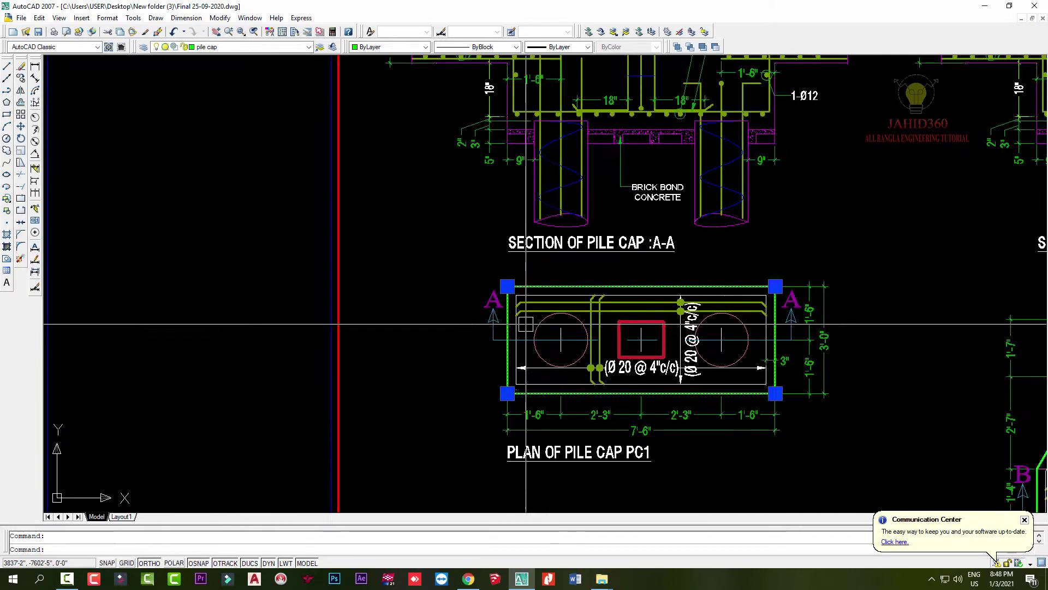
{"action": "scroll", "coordinate": [525, 324], "scroll_direction": "down", "scroll_amount": 1}
{"action": "scroll", "coordinate": [599, 354], "scroll_direction": "up", "scroll_amount": 1}
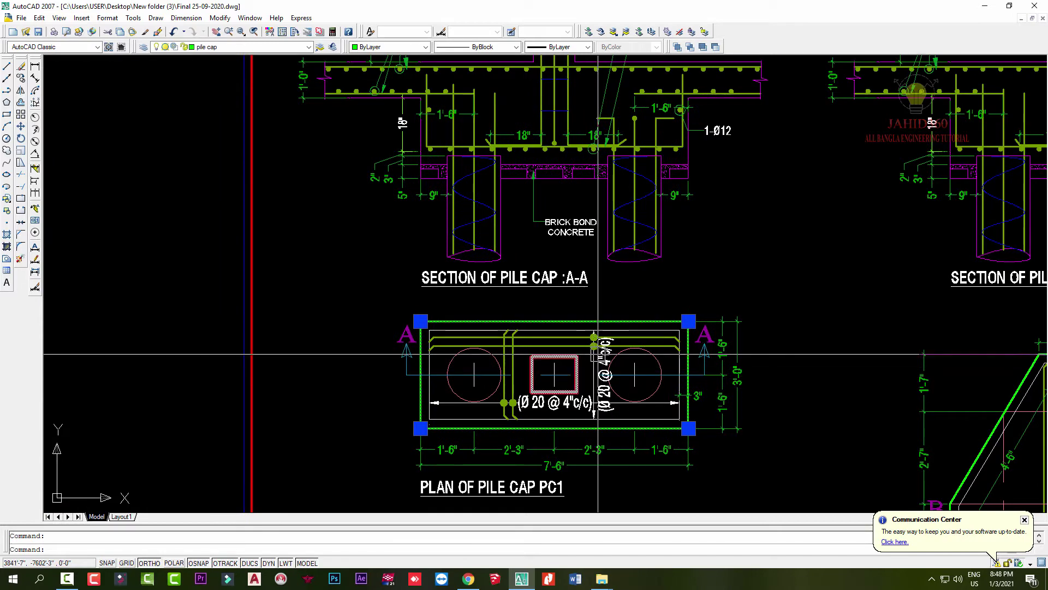
{"action": "scroll", "coordinate": [599, 353], "scroll_direction": "down", "scroll_amount": 1}
{"action": "scroll", "coordinate": [549, 350], "scroll_direction": "up", "scroll_amount": 3}
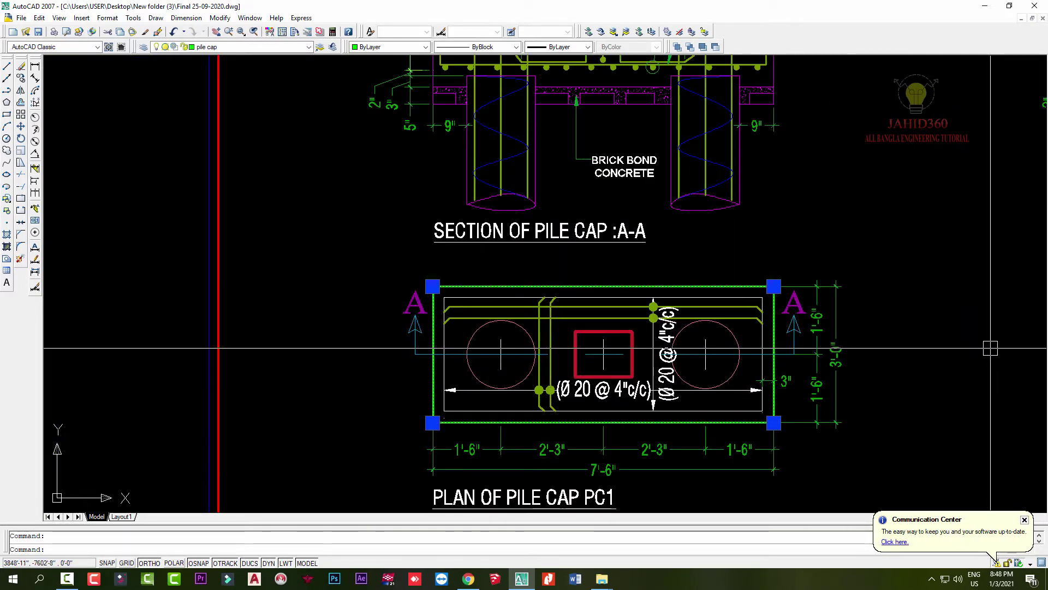
{"action": "key", "text": "Escape"}
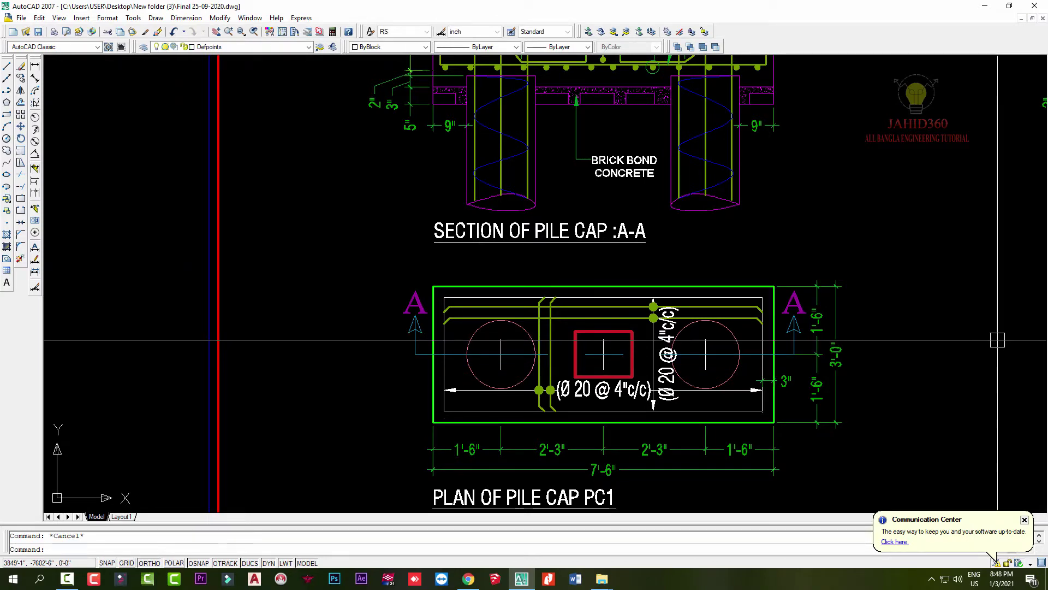
Pan and zoom across both pile-cap sections, plan PC2 and the materials note.
{"action": "scroll", "coordinate": [819, 328], "scroll_direction": "down", "scroll_amount": 5}
{"action": "scroll", "coordinate": [641, 267], "scroll_direction": "up", "scroll_amount": 3}
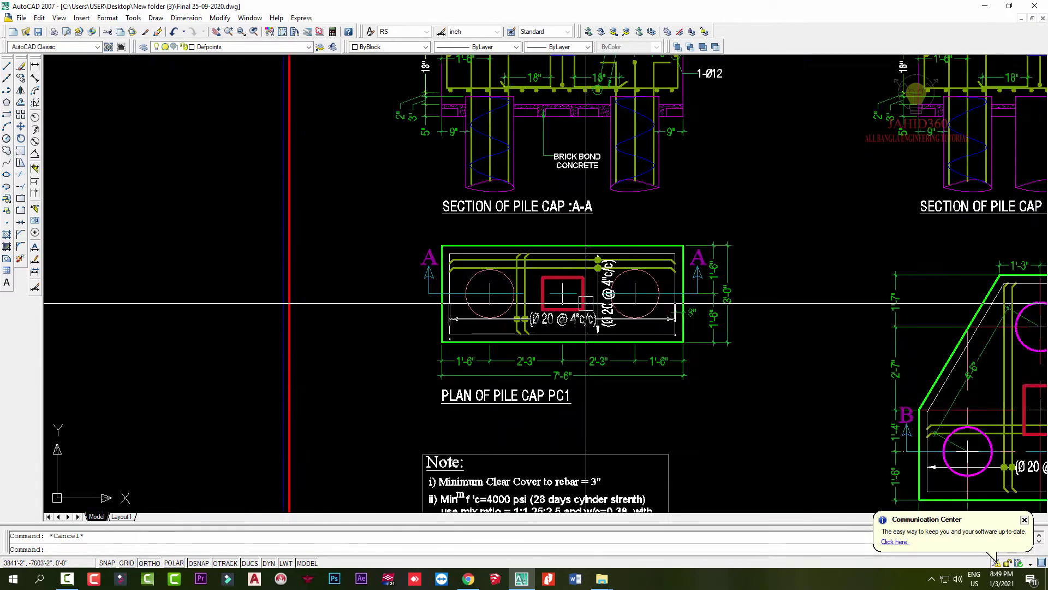
{"action": "scroll", "coordinate": [642, 267], "scroll_direction": "up", "scroll_amount": 3}
{"action": "scroll", "coordinate": [641, 267], "scroll_direction": "down", "scroll_amount": 2}
{"action": "scroll", "coordinate": [566, 226], "scroll_direction": "down", "scroll_amount": 3}
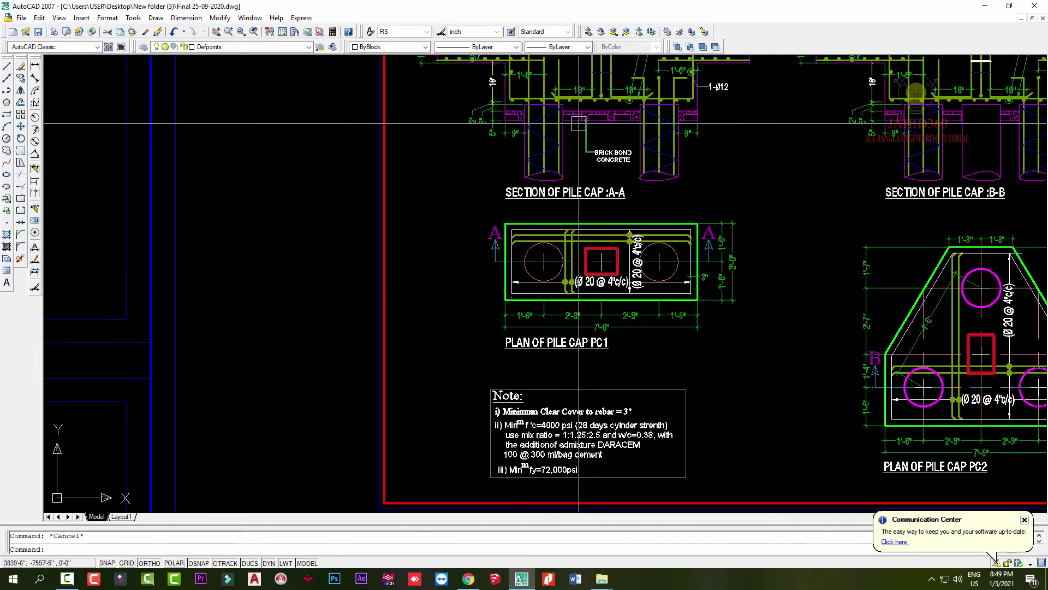
{"action": "middle_click_drag", "start_coordinate": [565, 226], "coordinate": [584, 357]}
{"action": "scroll", "coordinate": [596, 194], "scroll_direction": "down", "scroll_amount": 5}
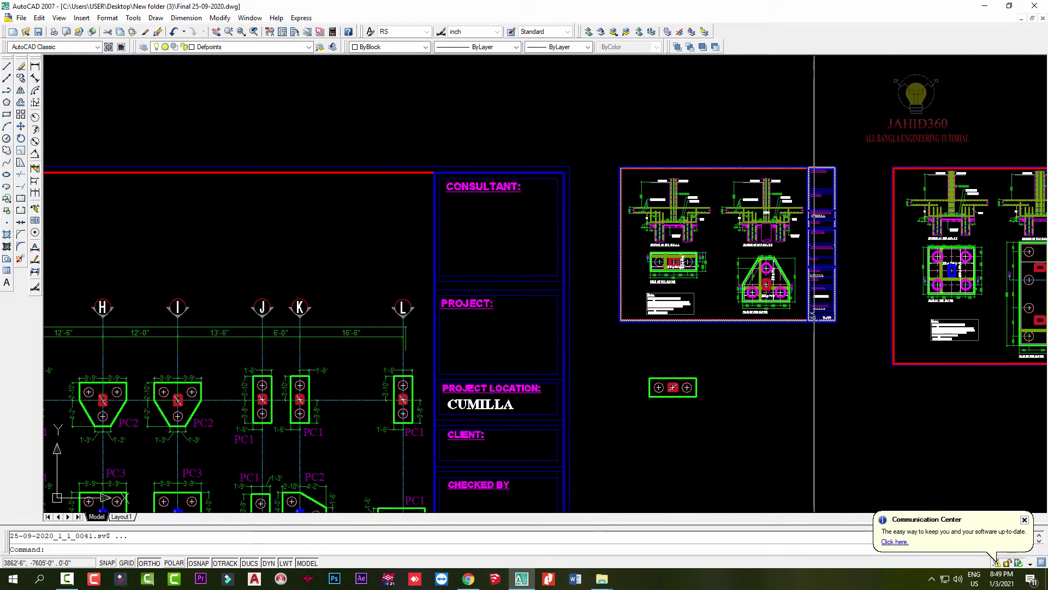
{"action": "scroll", "coordinate": [678, 247], "scroll_direction": "up", "scroll_amount": 3}
{"action": "scroll", "coordinate": [679, 247], "scroll_direction": "up", "scroll_amount": 4}
{"action": "middle_click_drag", "start_coordinate": [679, 247], "coordinate": [656, 337]}
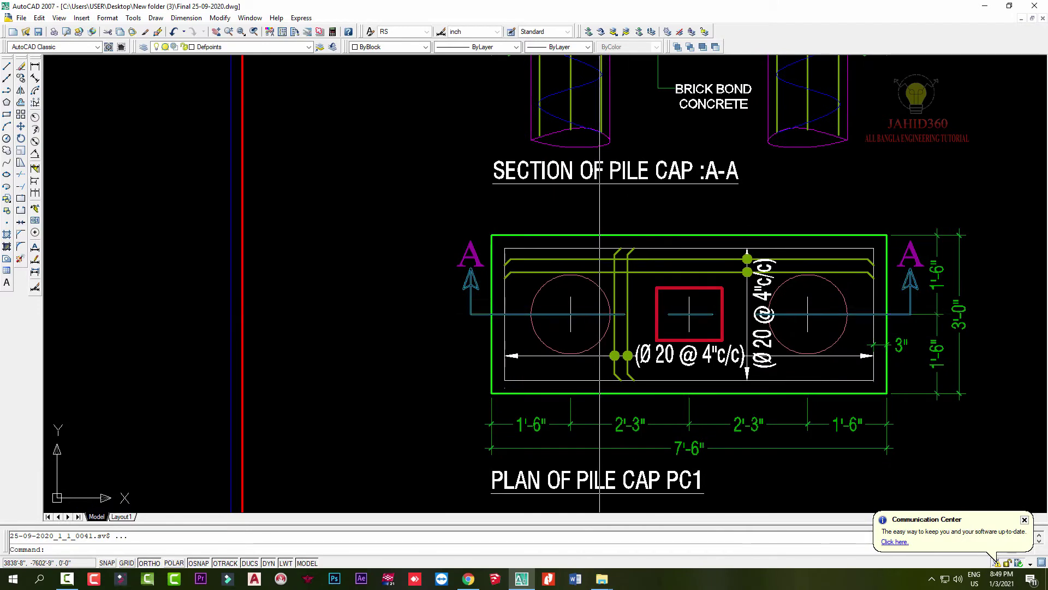
{"action": "middle_click_drag", "start_coordinate": [593, 290], "coordinate": [572, 327]}
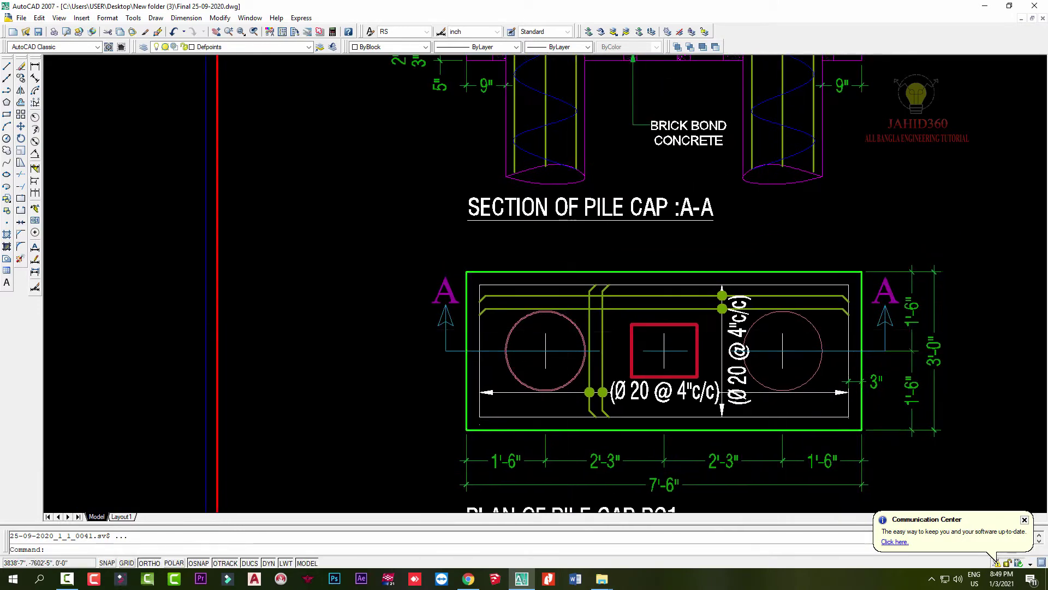
{"action": "scroll", "coordinate": [576, 308], "scroll_direction": "down", "scroll_amount": 4}
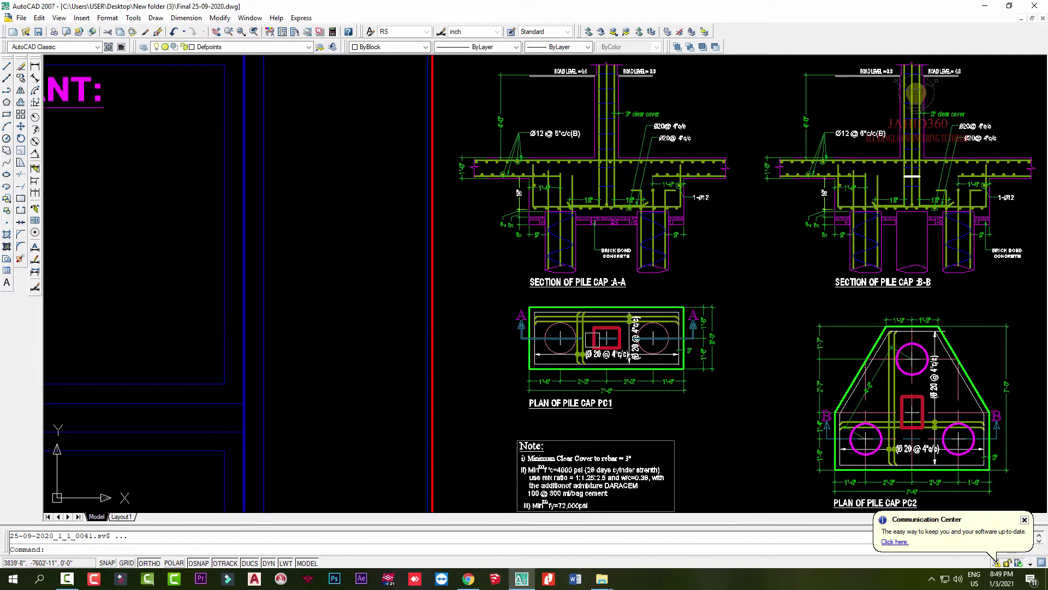
{"action": "scroll", "coordinate": [562, 340], "scroll_direction": "up", "scroll_amount": 5}
{"action": "scroll", "coordinate": [536, 313], "scroll_direction": "up", "scroll_amount": 4}
{"action": "scroll", "coordinate": [536, 313], "scroll_direction": "down", "scroll_amount": 4}
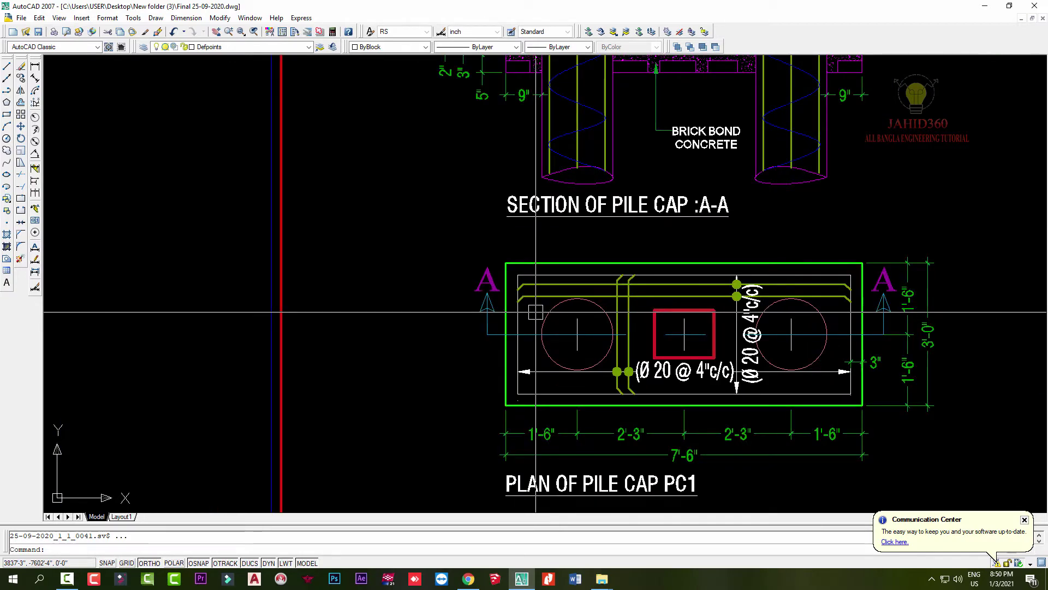
{"action": "scroll", "coordinate": [540, 314], "scroll_direction": "up", "scroll_amount": 3}
{"action": "scroll", "coordinate": [553, 304], "scroll_direction": "down", "scroll_amount": 4}
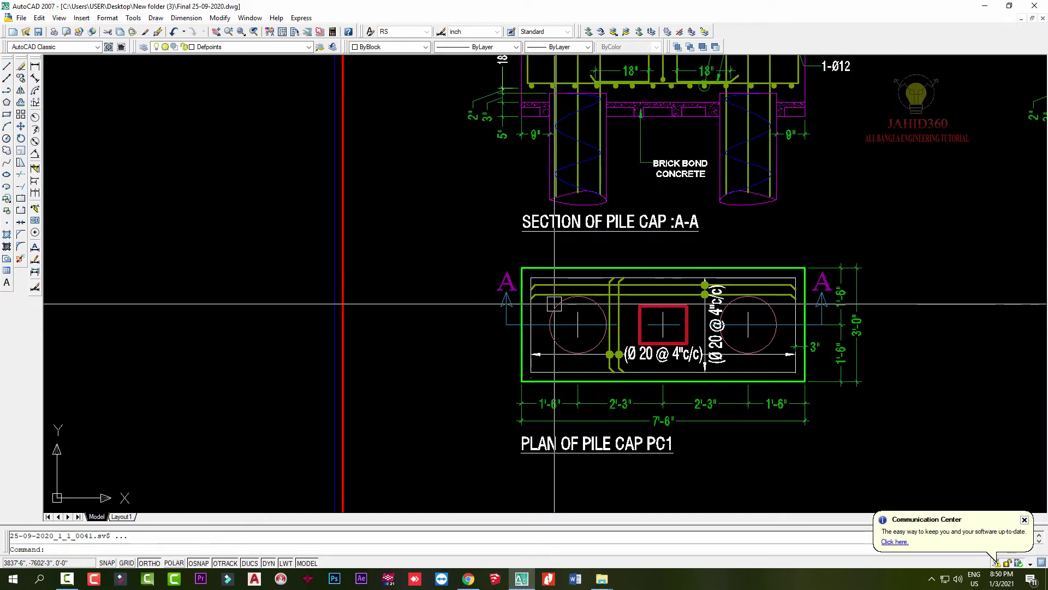
{"action": "scroll", "coordinate": [557, 305], "scroll_direction": "up", "scroll_amount": 4}
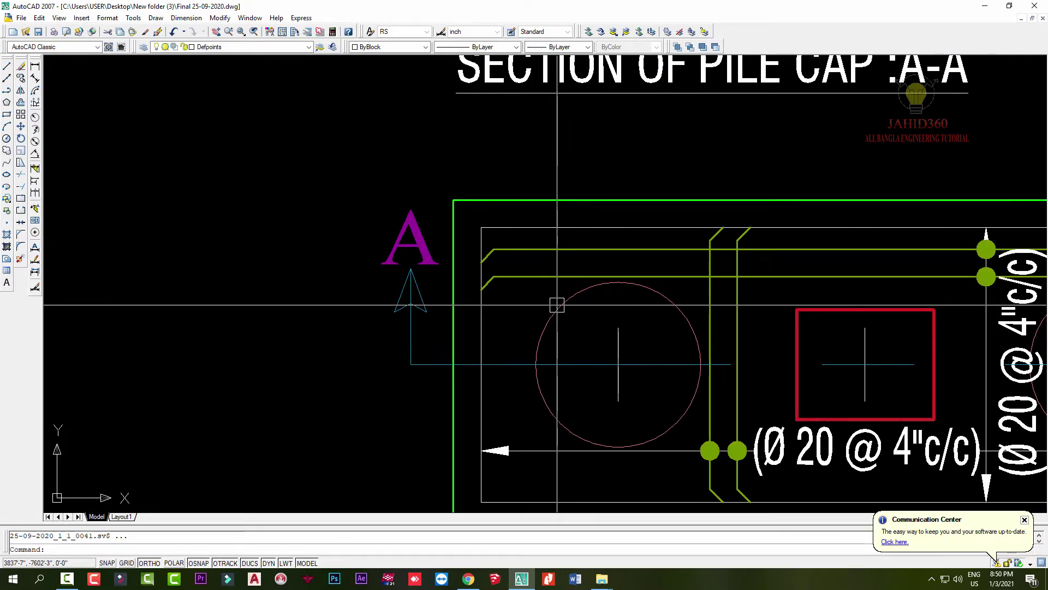
{"action": "scroll", "coordinate": [557, 304], "scroll_direction": "down", "scroll_amount": 7}
{"action": "scroll", "coordinate": [523, 346], "scroll_direction": "up", "scroll_amount": 1}
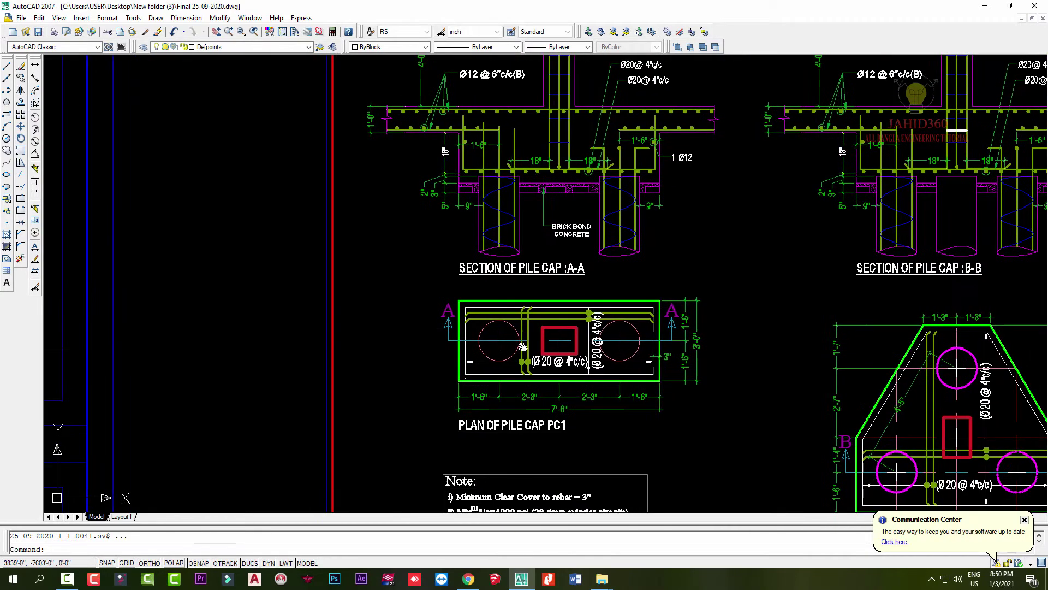
{"action": "scroll", "coordinate": [468, 341], "scroll_direction": "up", "scroll_amount": 3}
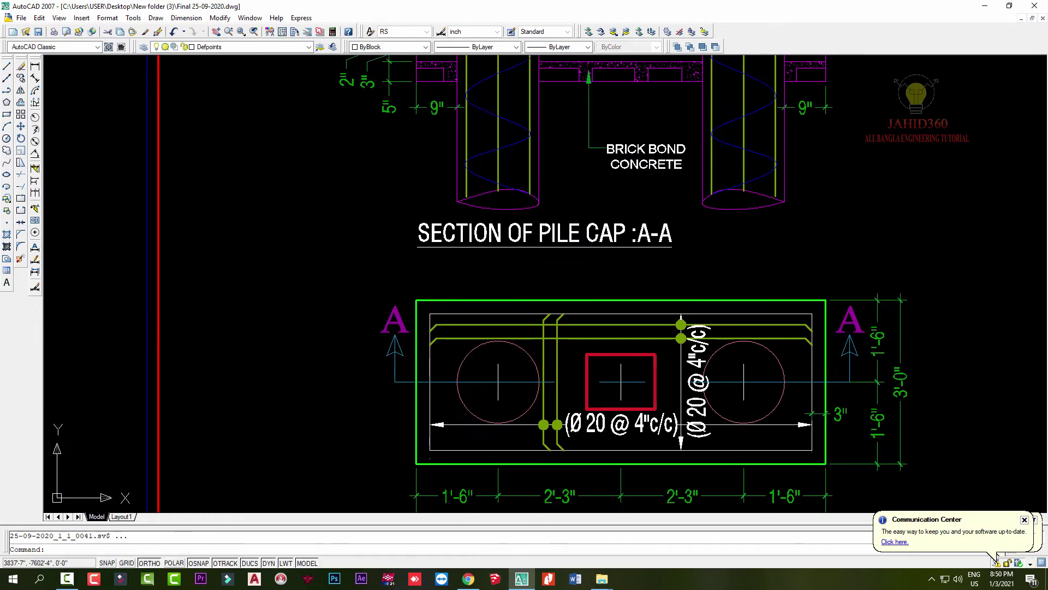
{"action": "scroll", "coordinate": [499, 320], "scroll_direction": "down", "scroll_amount": 4}
{"action": "scroll", "coordinate": [481, 322], "scroll_direction": "up", "scroll_amount": 4}
{"action": "scroll", "coordinate": [474, 334], "scroll_direction": "up", "scroll_amount": 2}
{"action": "scroll", "coordinate": [480, 334], "scroll_direction": "down", "scroll_amount": 2}
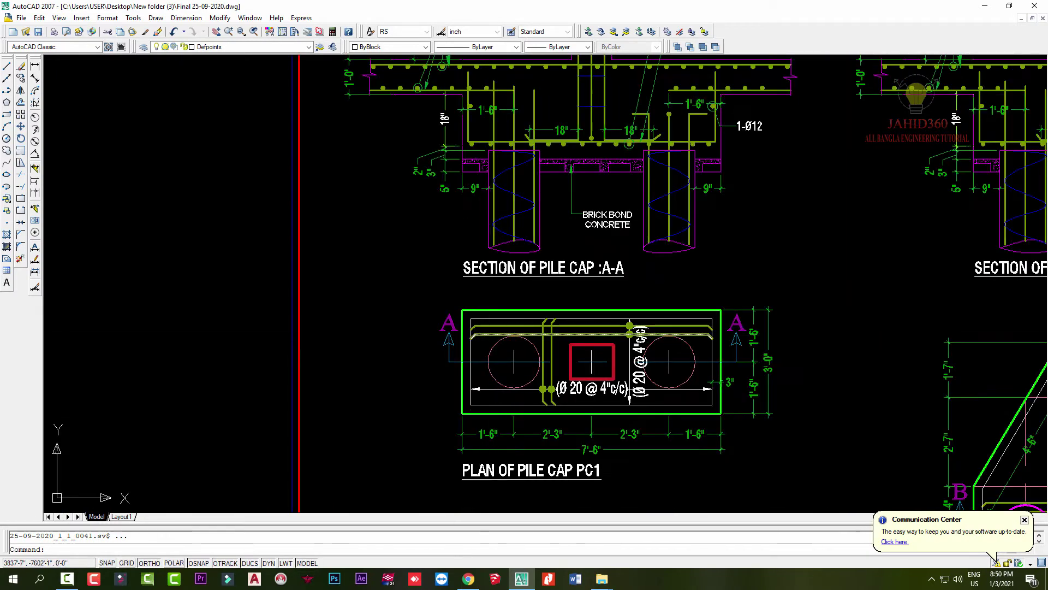
{"action": "scroll", "coordinate": [682, 332], "scroll_direction": "up", "scroll_amount": 3}
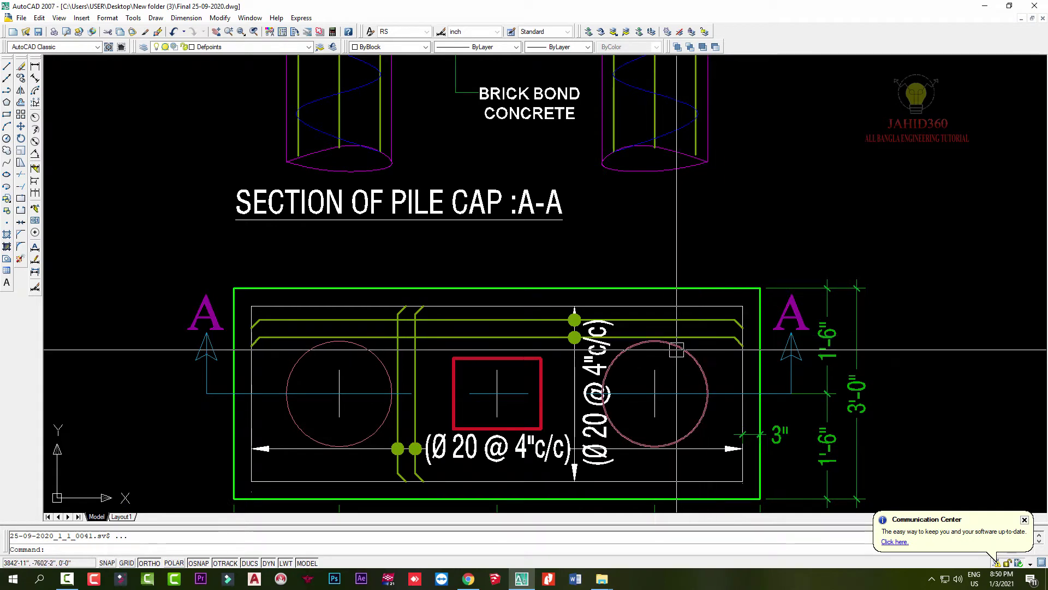
{"action": "scroll", "coordinate": [626, 351], "scroll_direction": "down", "scroll_amount": 1}
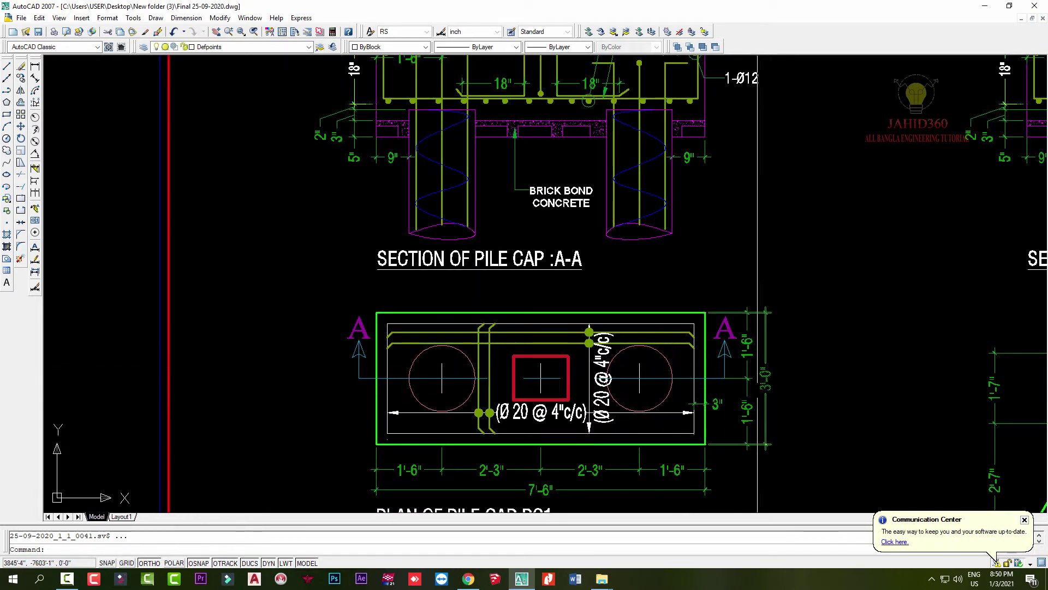
{"action": "scroll", "coordinate": [682, 355], "scroll_direction": "up", "scroll_amount": 3}
{"action": "scroll", "coordinate": [695, 405], "scroll_direction": "up", "scroll_amount": 3}
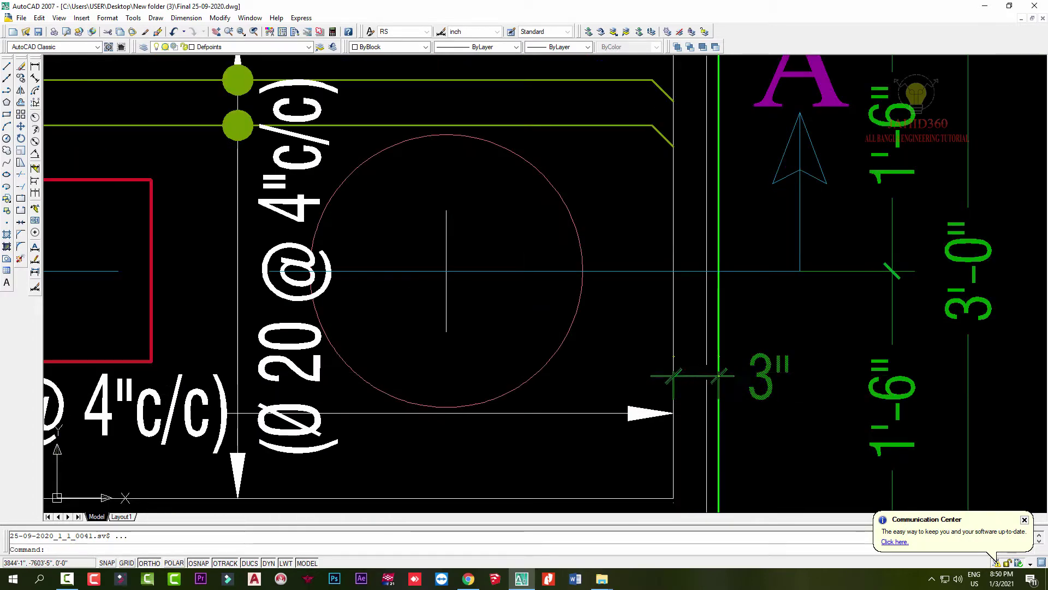
{"action": "scroll", "coordinate": [681, 314], "scroll_direction": "down", "scroll_amount": 4}
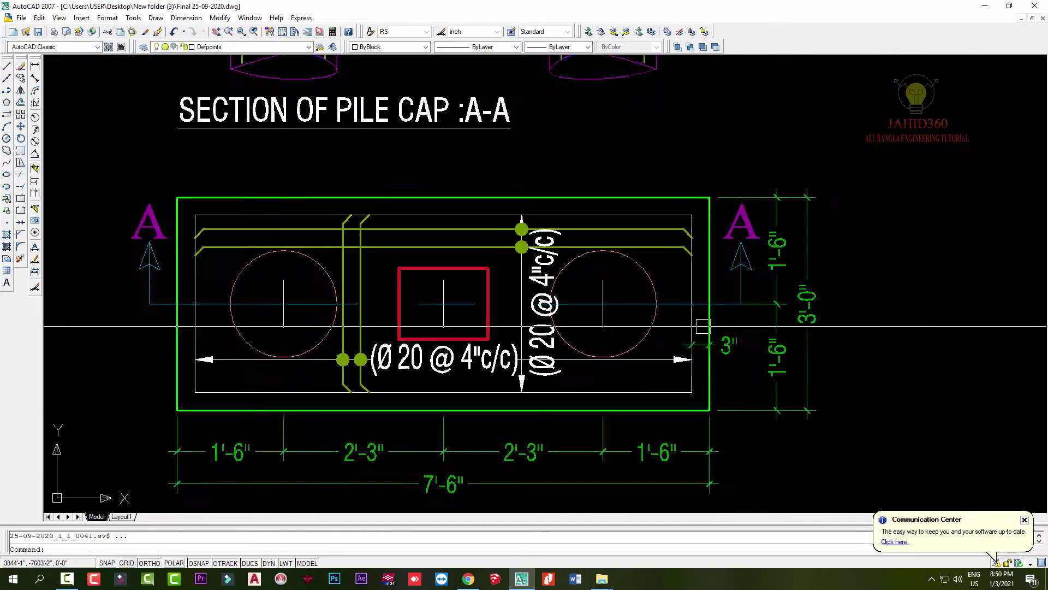
{"action": "scroll", "coordinate": [712, 318], "scroll_direction": "up", "scroll_amount": 4}
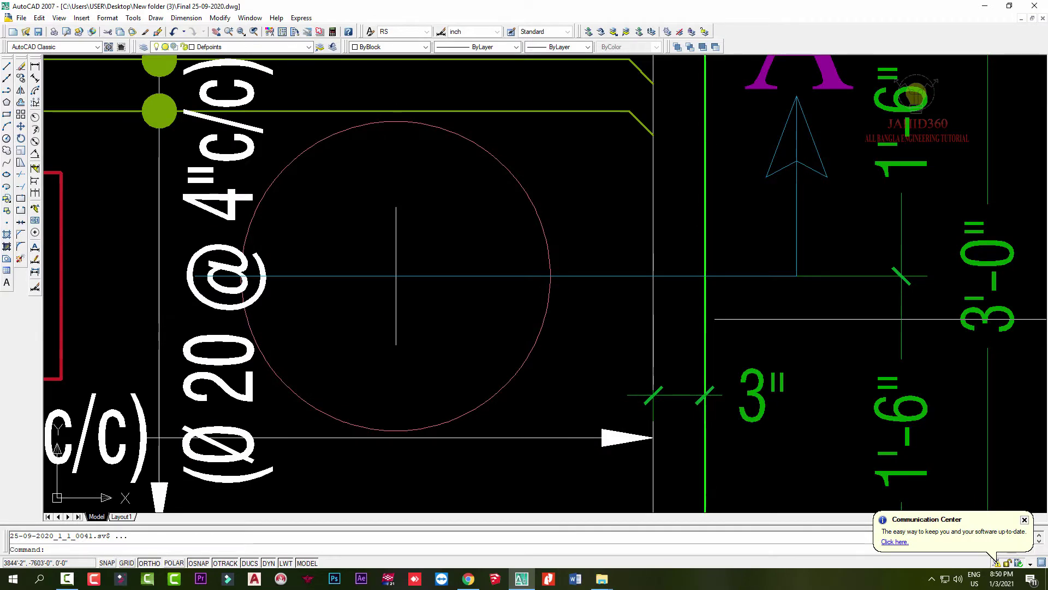
Inspect the PC1 pile-cap outline and its upper rebar line, then clear the selection.
{"action": "left_click", "coordinate": [705, 318]}
{"action": "scroll", "coordinate": [705, 318], "scroll_direction": "down", "scroll_amount": 1}
{"action": "scroll", "coordinate": [709, 421], "scroll_direction": "down", "scroll_amount": 3}
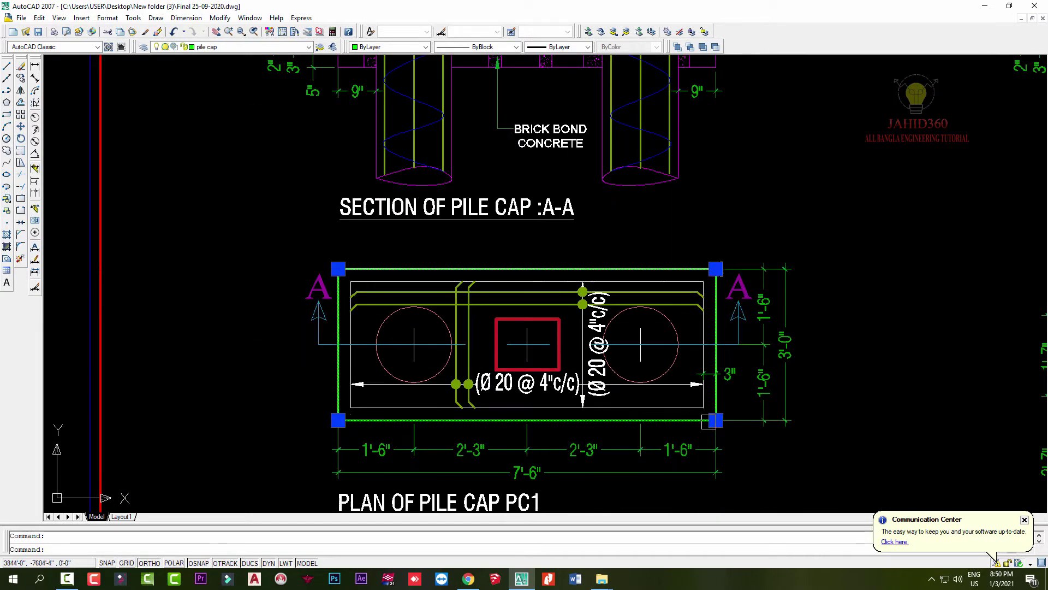
{"action": "scroll", "coordinate": [709, 421], "scroll_direction": "up", "scroll_amount": 3}
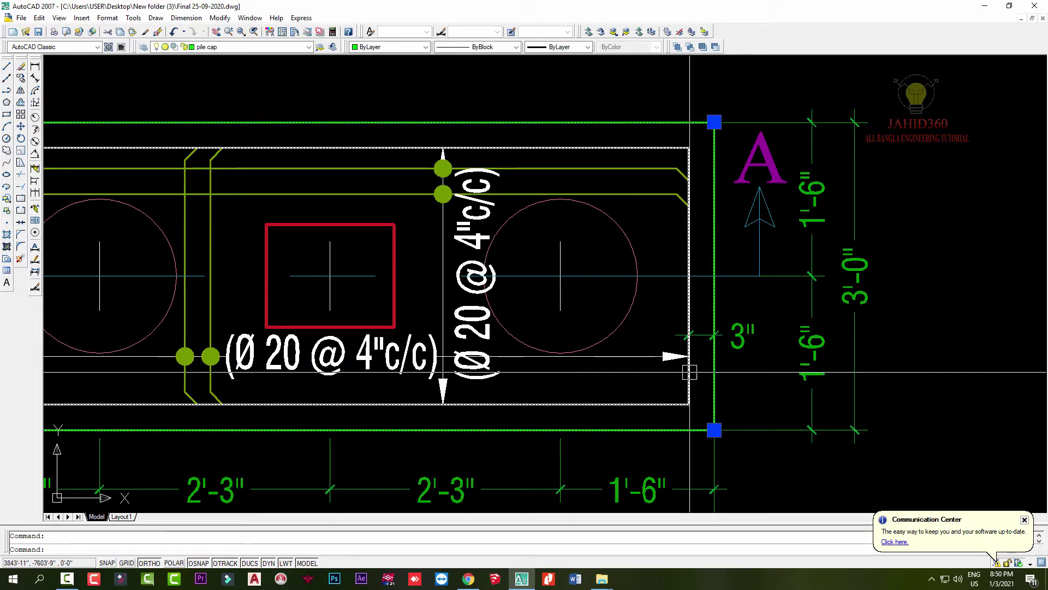
{"action": "scroll", "coordinate": [692, 370], "scroll_direction": "down", "scroll_amount": 1}
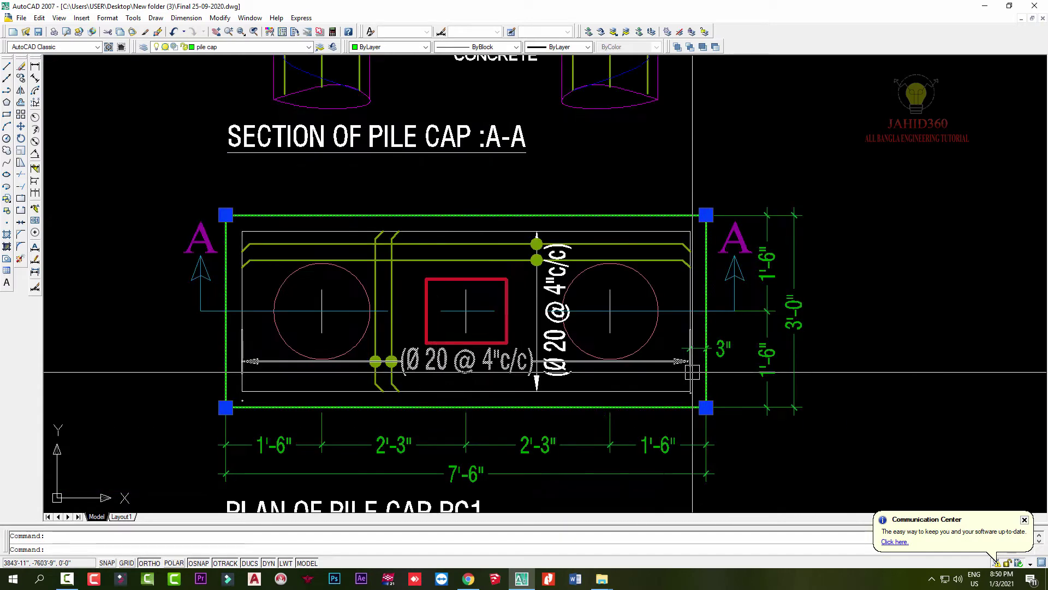
{"action": "scroll", "coordinate": [697, 373], "scroll_direction": "up", "scroll_amount": 1}
{"action": "scroll", "coordinate": [699, 363], "scroll_direction": "up", "scroll_amount": 1}
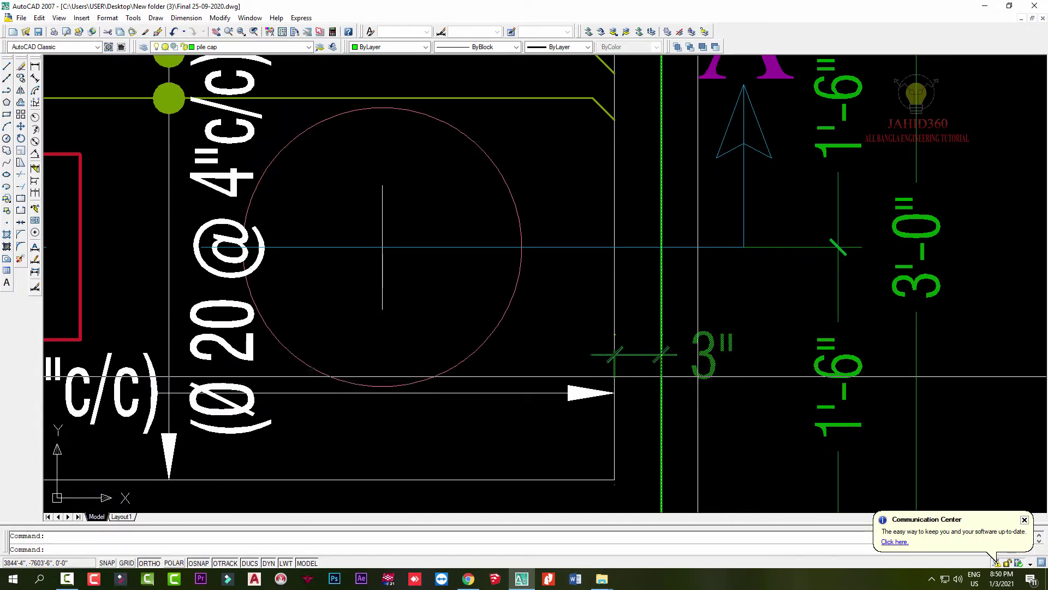
{"action": "scroll", "coordinate": [679, 357], "scroll_direction": "down", "scroll_amount": 2}
{"action": "scroll", "coordinate": [663, 355], "scroll_direction": "down", "scroll_amount": 2}
{"action": "scroll", "coordinate": [543, 270], "scroll_direction": "up", "scroll_amount": 2}
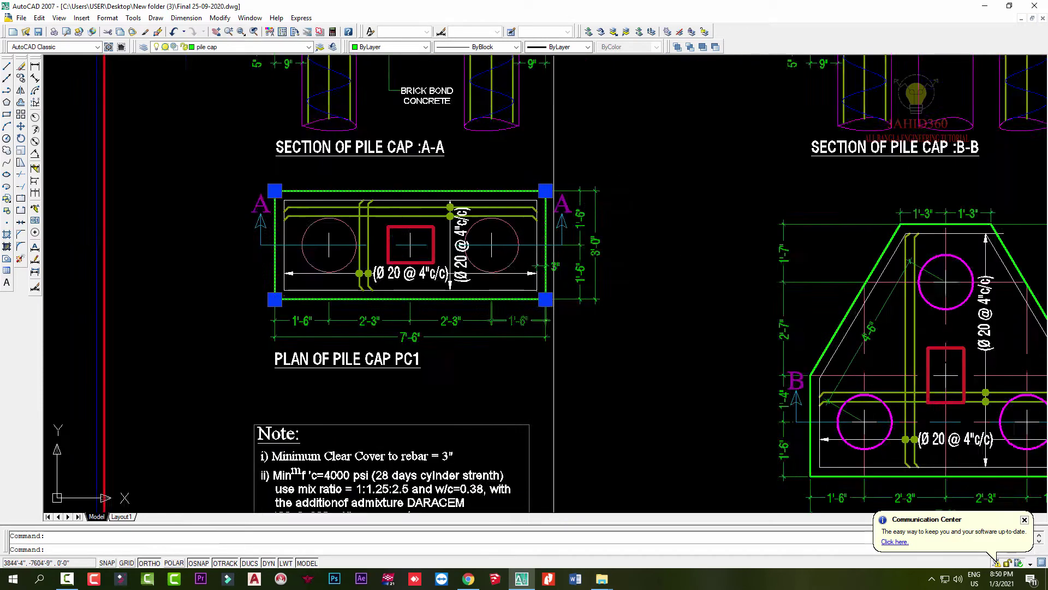
{"action": "scroll", "coordinate": [540, 269], "scroll_direction": "up", "scroll_amount": 3}
{"action": "middle_click_drag", "start_coordinate": [544, 268], "coordinate": [548, 305]}
{"action": "scroll", "coordinate": [547, 305], "scroll_direction": "down", "scroll_amount": 2}
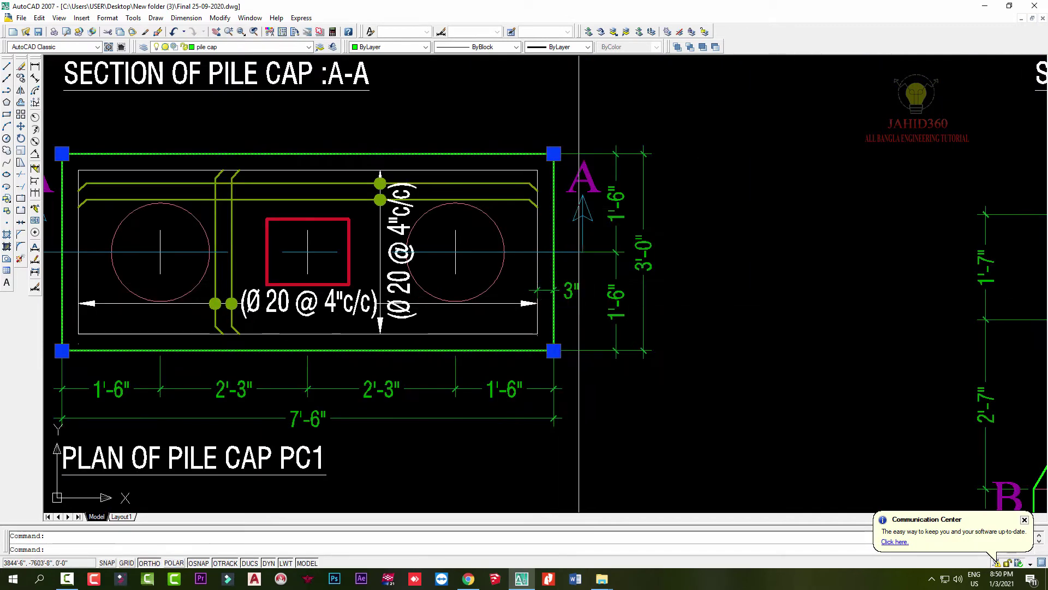
{"action": "middle_click_drag", "start_coordinate": [579, 252], "coordinate": [599, 269]}
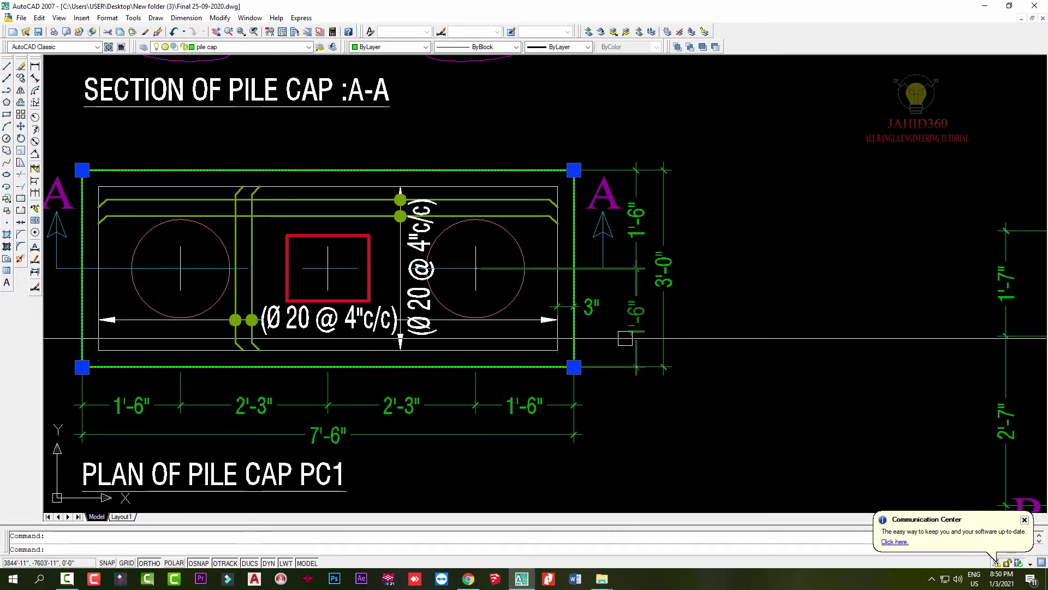
{"action": "scroll", "coordinate": [578, 302], "scroll_direction": "up", "scroll_amount": 3}
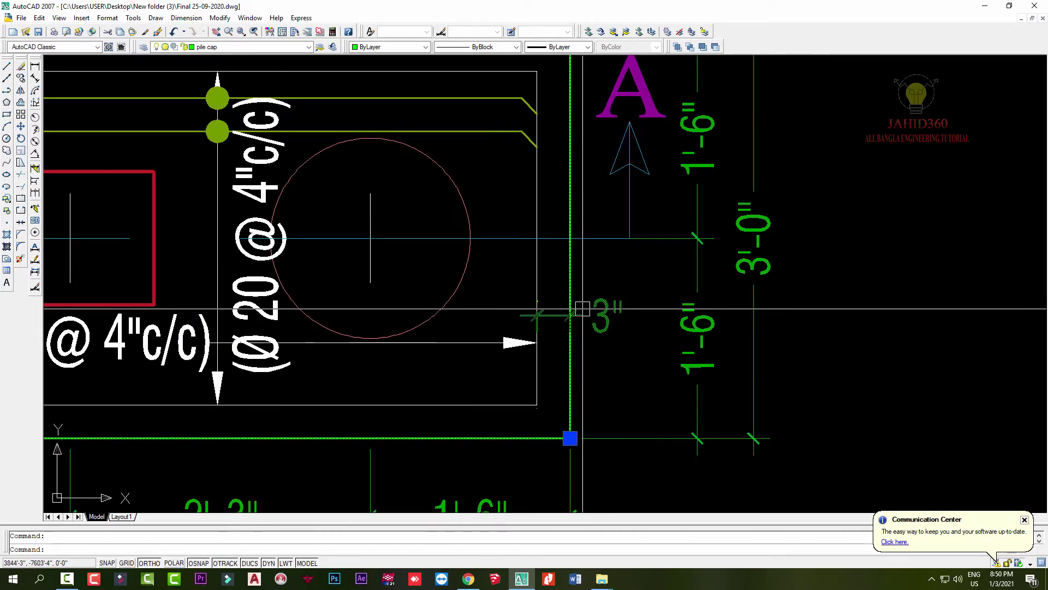
{"action": "scroll", "coordinate": [538, 315], "scroll_direction": "down", "scroll_amount": 3}
{"action": "scroll", "coordinate": [544, 182], "scroll_direction": "up", "scroll_amount": 5}
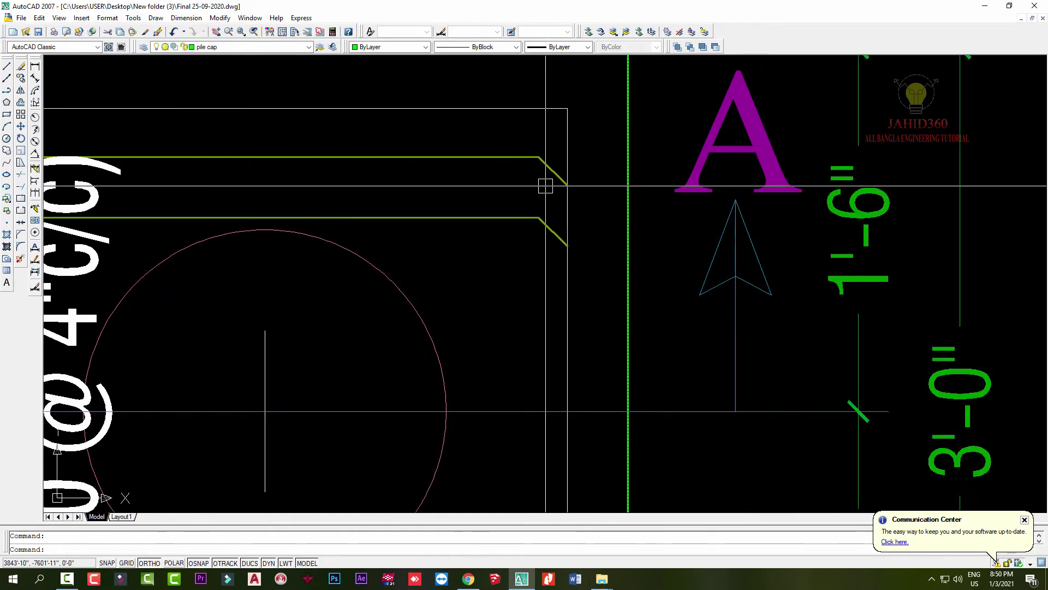
{"action": "left_click", "coordinate": [555, 174]}
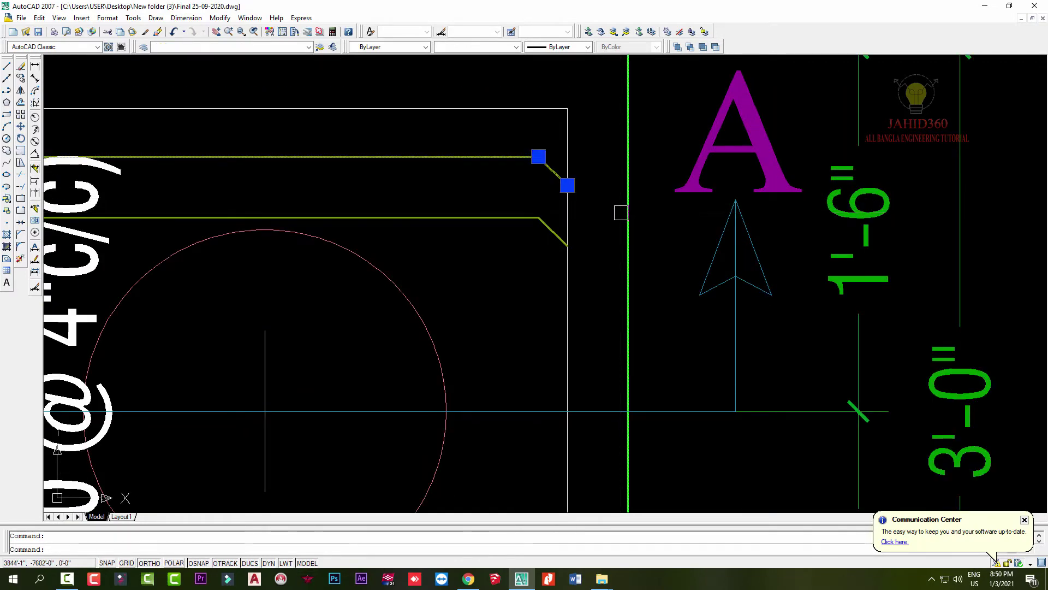
{"action": "scroll", "coordinate": [621, 212], "scroll_direction": "down", "scroll_amount": 3}
{"action": "scroll", "coordinate": [620, 218], "scroll_direction": "down", "scroll_amount": 3}
{"action": "scroll", "coordinate": [617, 229], "scroll_direction": "down", "scroll_amount": 3}
{"action": "scroll", "coordinate": [614, 240], "scroll_direction": "down", "scroll_amount": 2}
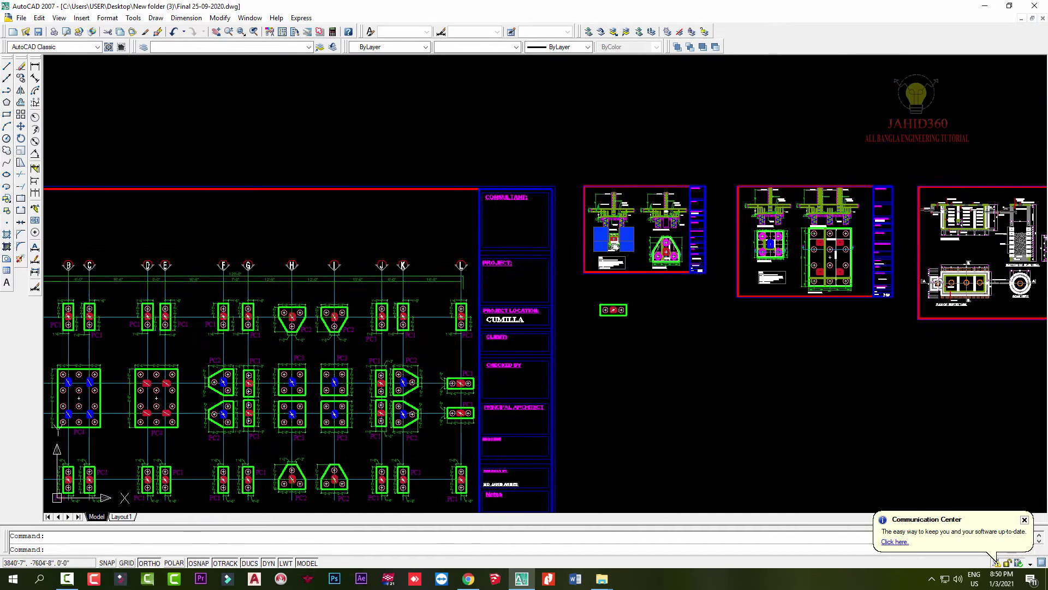
{"action": "scroll", "coordinate": [605, 256], "scroll_direction": "up", "scroll_amount": 5}
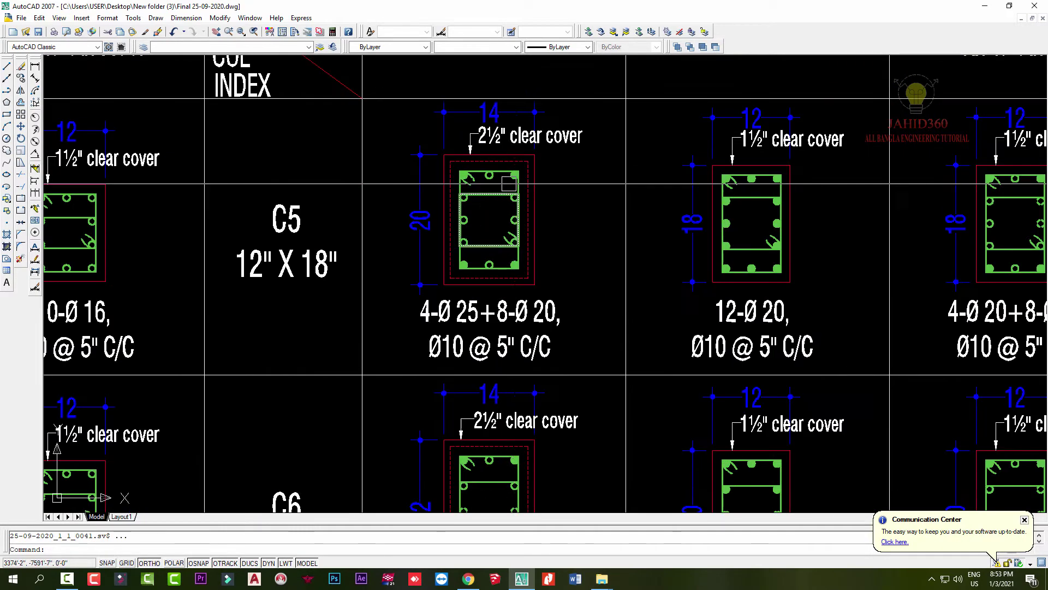
{"action": "scroll", "coordinate": [644, 279], "scroll_direction": "up", "scroll_amount": 2}
{"action": "scroll", "coordinate": [685, 301], "scroll_direction": "up", "scroll_amount": 2}
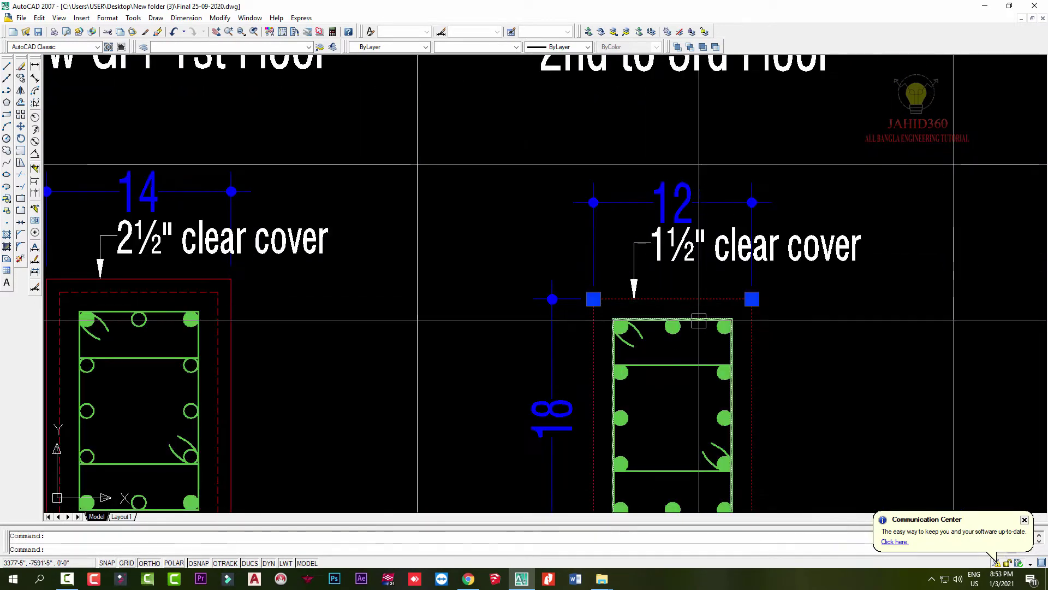
{"action": "middle_click_drag", "start_coordinate": [686, 301], "coordinate": [621, 249]}
{"action": "scroll", "coordinate": [617, 244], "scroll_direction": "up", "scroll_amount": 2}
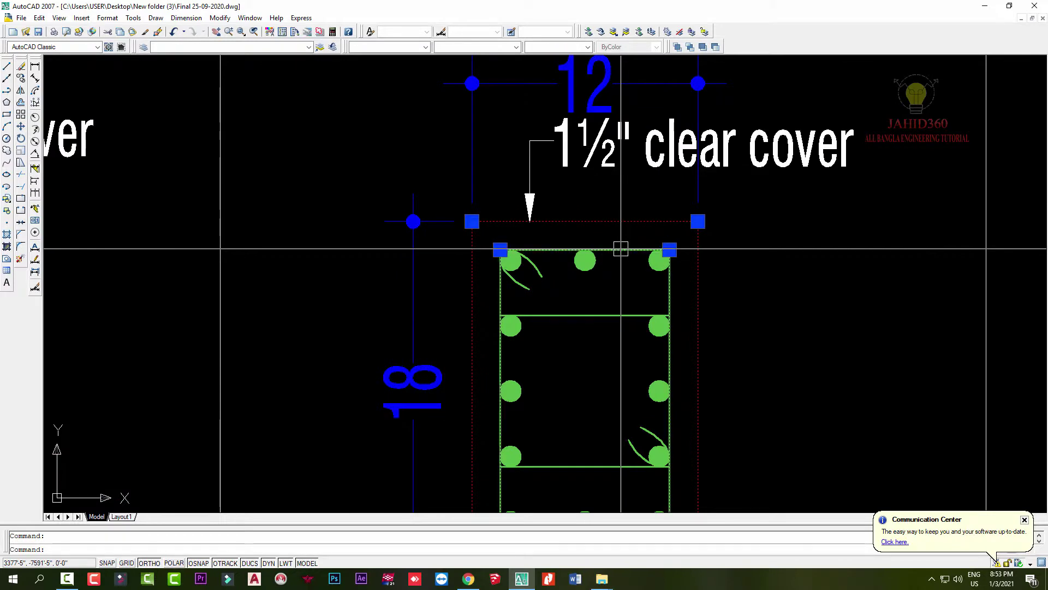
{"action": "scroll", "coordinate": [606, 264], "scroll_direction": "down", "scroll_amount": 2}
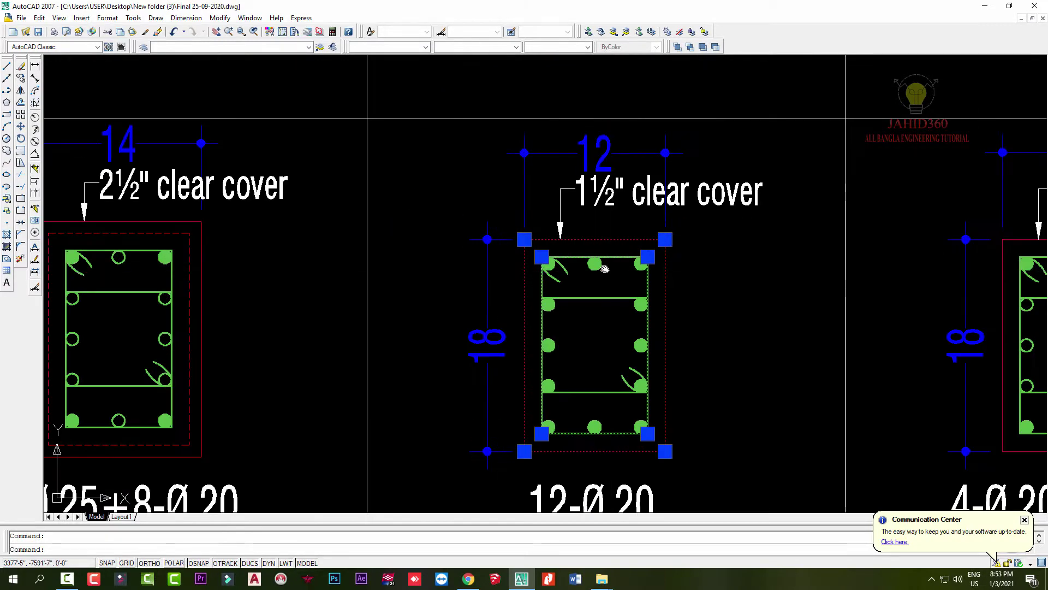
{"action": "scroll", "coordinate": [587, 252], "scroll_direction": "up", "scroll_amount": 1}
{"action": "scroll", "coordinate": [590, 258], "scroll_direction": "up", "scroll_amount": 1}
{"action": "key", "text": "Escape"}
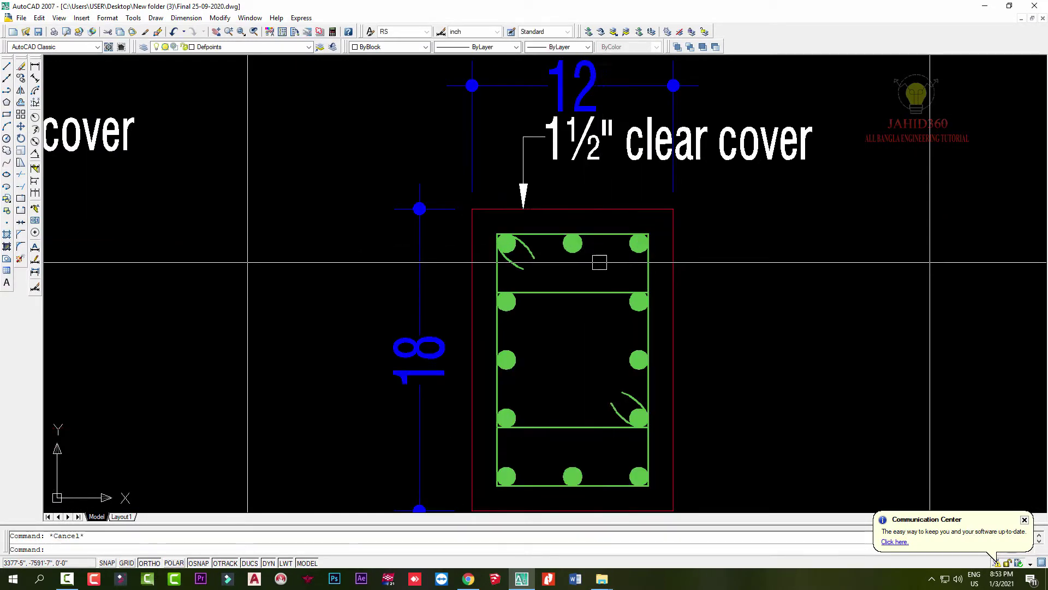
Inspect the column section's top-right rebar, red 1½" clear-cover outline and a Section A-A rebar.
{"action": "middle_click_drag", "start_coordinate": [595, 261], "coordinate": [571, 209]}
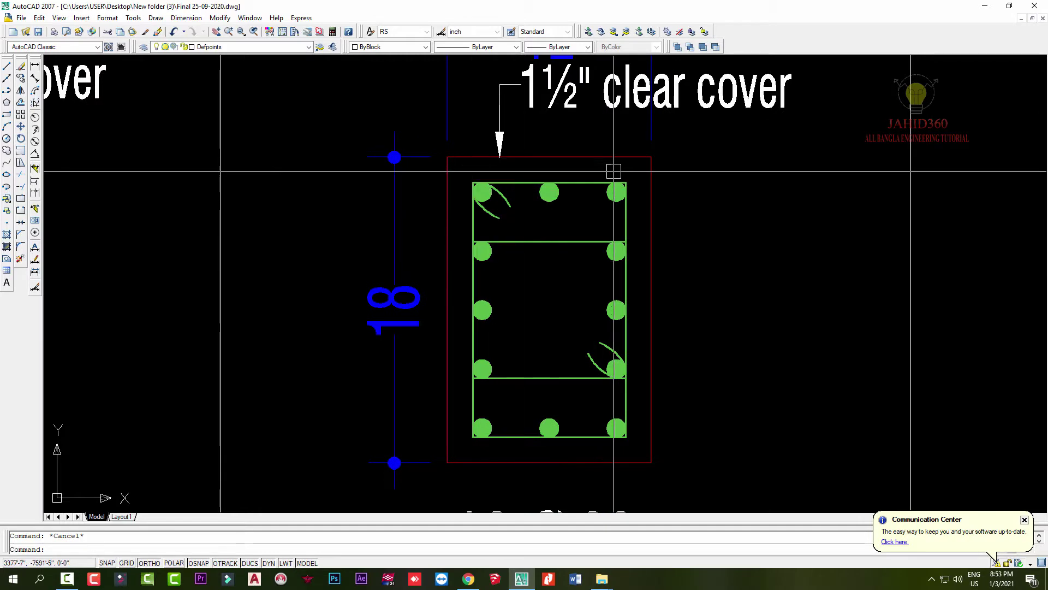
{"action": "left_click", "coordinate": [616, 192]}
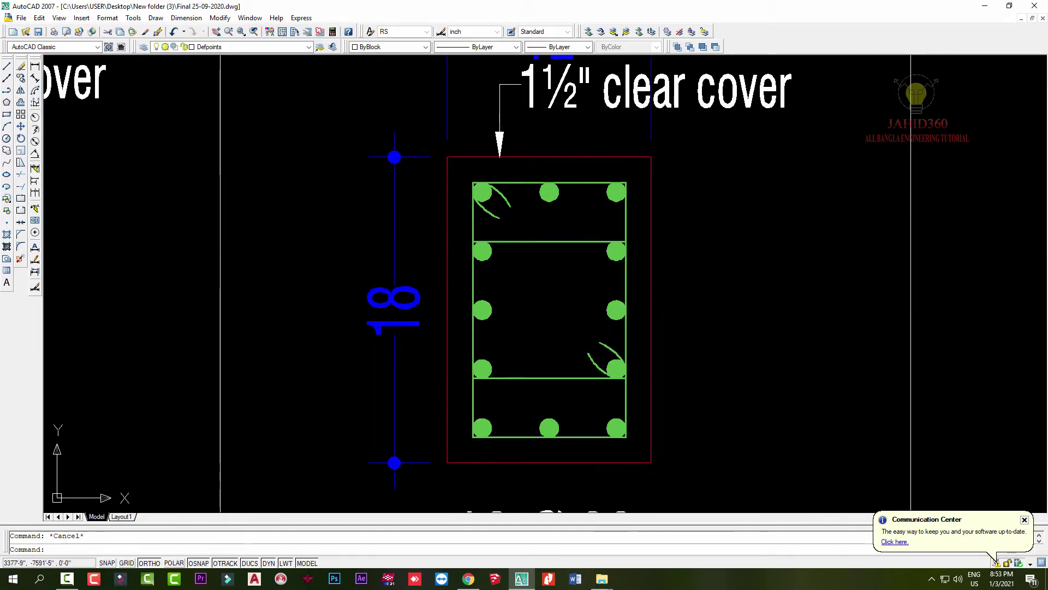
{"action": "left_click", "coordinate": [651, 173]}
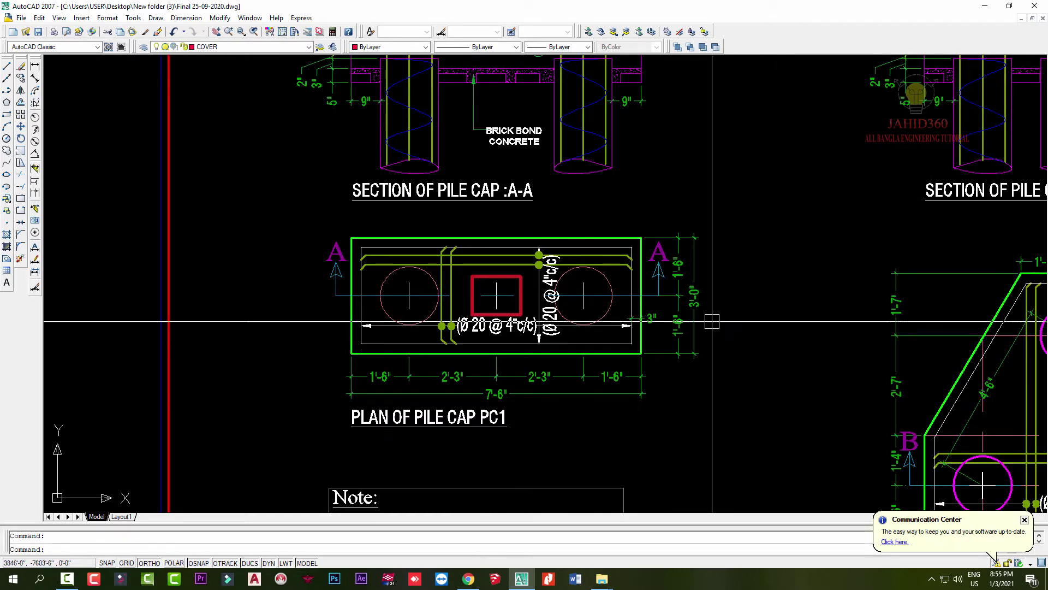
{"action": "scroll", "coordinate": [546, 316], "scroll_direction": "up", "scroll_amount": 2}
{"action": "scroll", "coordinate": [519, 327], "scroll_direction": "down", "scroll_amount": 2}
{"action": "scroll", "coordinate": [501, 340], "scroll_direction": "down", "scroll_amount": 2}
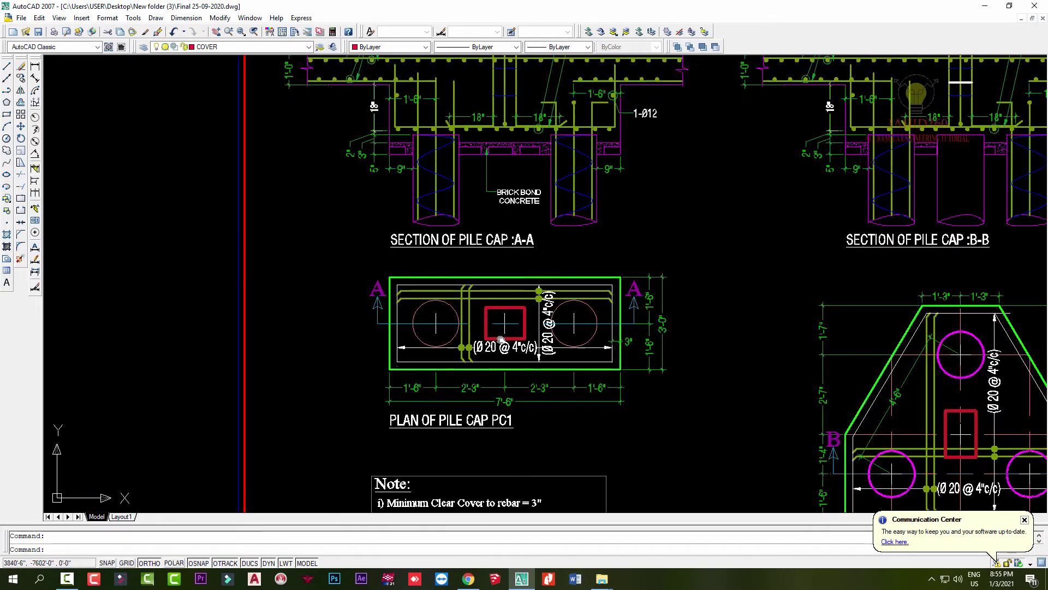
{"action": "scroll", "coordinate": [546, 229], "scroll_direction": "up", "scroll_amount": 2}
{"action": "scroll", "coordinate": [551, 207], "scroll_direction": "up", "scroll_amount": 1}
{"action": "scroll", "coordinate": [554, 195], "scroll_direction": "up", "scroll_amount": 1}
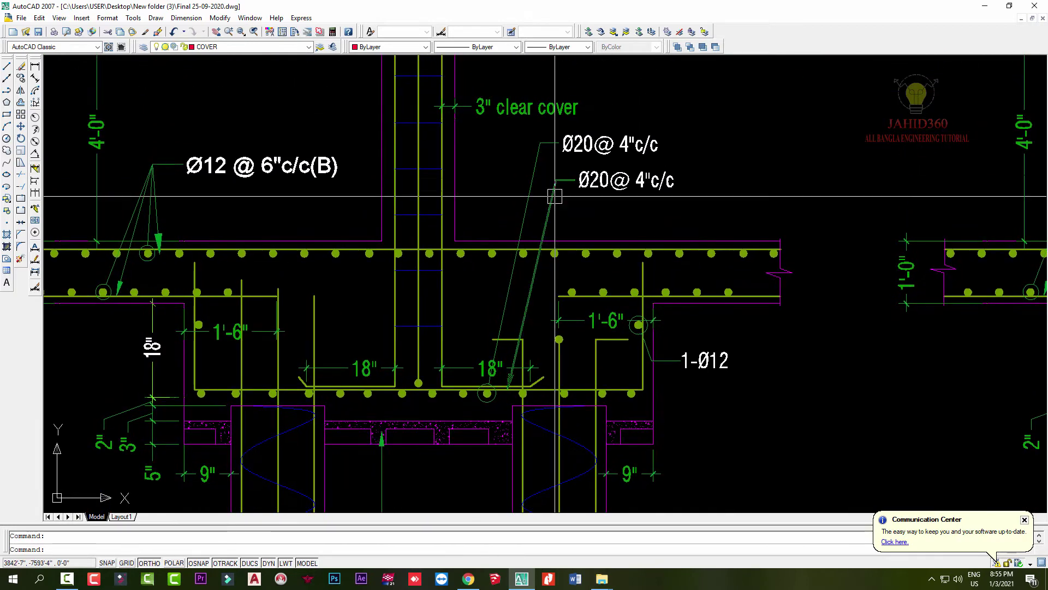
{"action": "scroll", "coordinate": [555, 195], "scroll_direction": "up", "scroll_amount": 1}
{"action": "scroll", "coordinate": [463, 329], "scroll_direction": "up", "scroll_amount": 1}
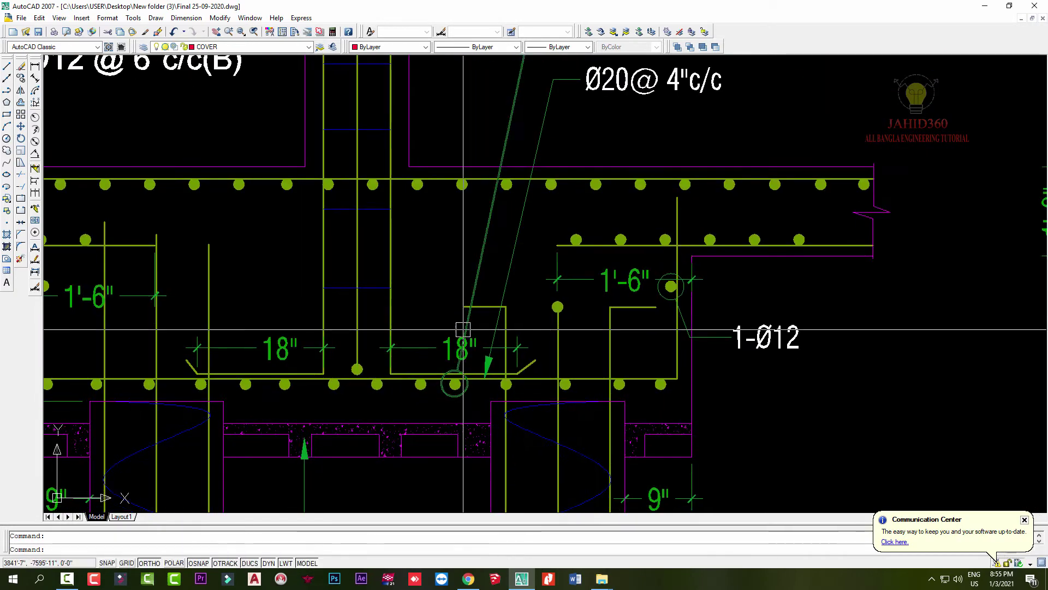
{"action": "scroll", "coordinate": [463, 330], "scroll_direction": "up", "scroll_amount": 1}
{"action": "middle_click_drag", "start_coordinate": [464, 361], "coordinate": [490, 313]}
{"action": "scroll", "coordinate": [490, 313], "scroll_direction": "down", "scroll_amount": 4}
{"action": "scroll", "coordinate": [443, 291], "scroll_direction": "up", "scroll_amount": 4}
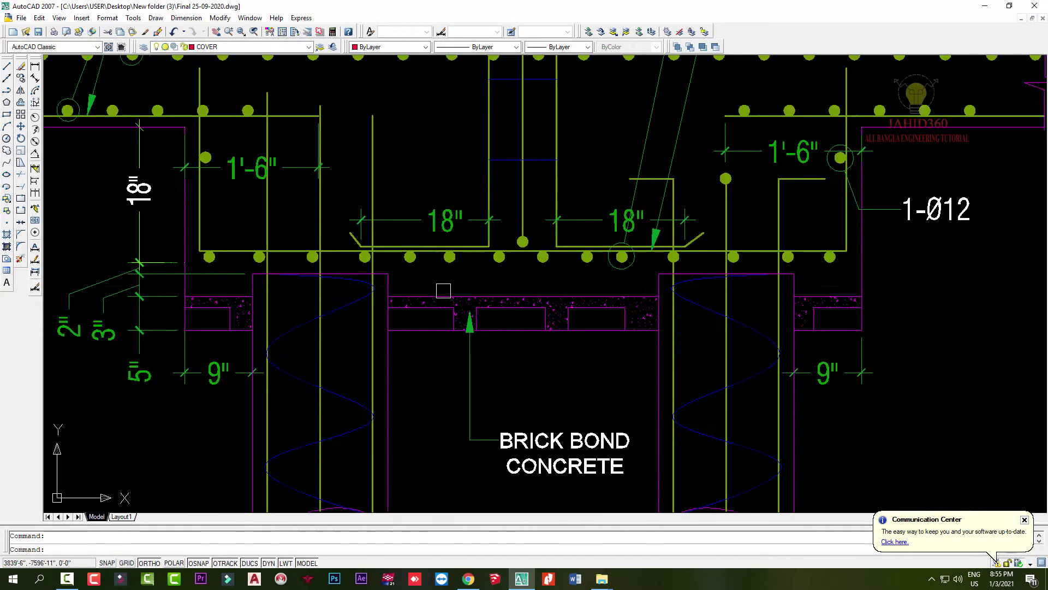
{"action": "scroll", "coordinate": [443, 290], "scroll_direction": "up", "scroll_amount": 2}
{"action": "left_click", "coordinate": [508, 241]}
{"action": "scroll", "coordinate": [480, 277], "scroll_direction": "down", "scroll_amount": 6}
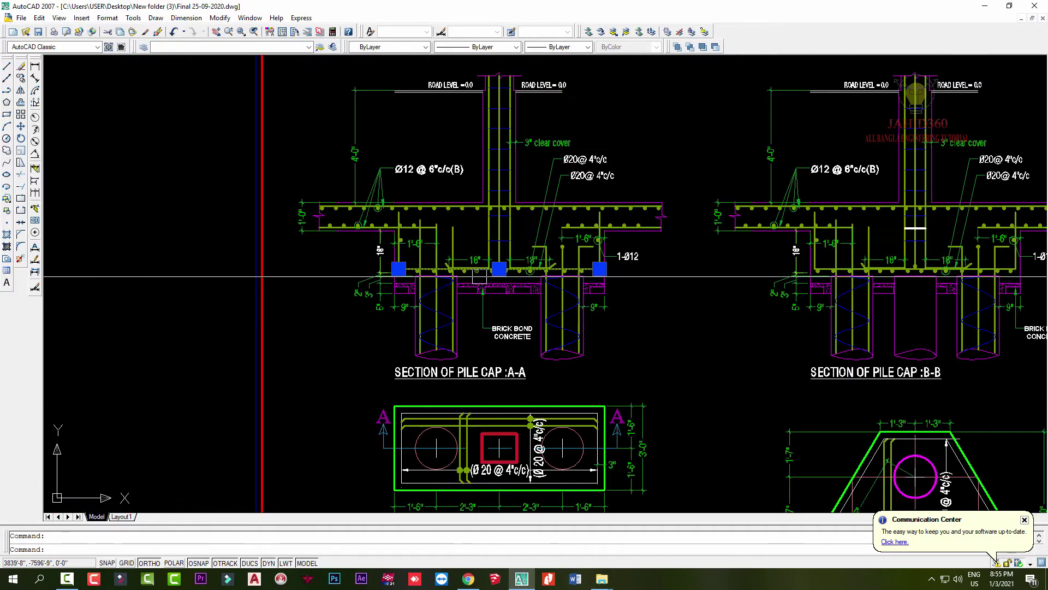
{"action": "scroll", "coordinate": [479, 276], "scroll_direction": "up", "scroll_amount": 4}
{"action": "scroll", "coordinate": [510, 278], "scroll_direction": "up", "scroll_amount": 2}
{"action": "scroll", "coordinate": [510, 278], "scroll_direction": "down", "scroll_amount": 6}
{"action": "key", "text": "Escape"}
Frame Section A-A together with the PC1 plan, centring the plan in view.
{"action": "scroll", "coordinate": [479, 277], "scroll_direction": "up", "scroll_amount": 2}
{"action": "middle_click_drag", "start_coordinate": [505, 440], "coordinate": [500, 296]}
{"action": "scroll", "coordinate": [604, 355], "scroll_direction": "up", "scroll_amount": 3}
{"action": "middle_click_drag", "start_coordinate": [604, 355], "coordinate": [716, 352]}
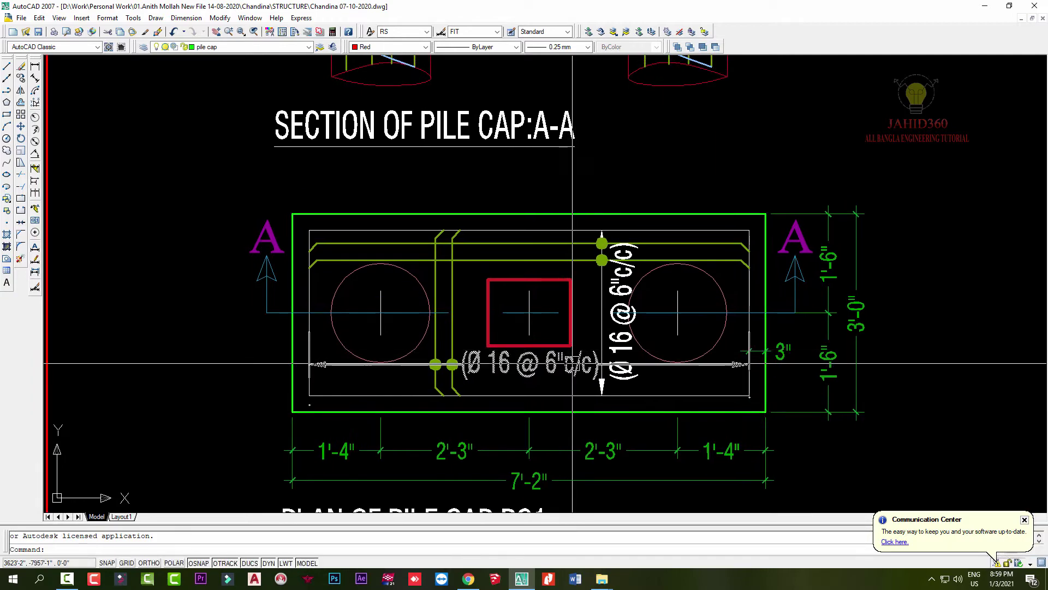
Zoom out to the sheet, frame the PC1 plan and pick its outline.
{"action": "scroll", "coordinate": [585, 393], "scroll_direction": "down", "scroll_amount": 3}
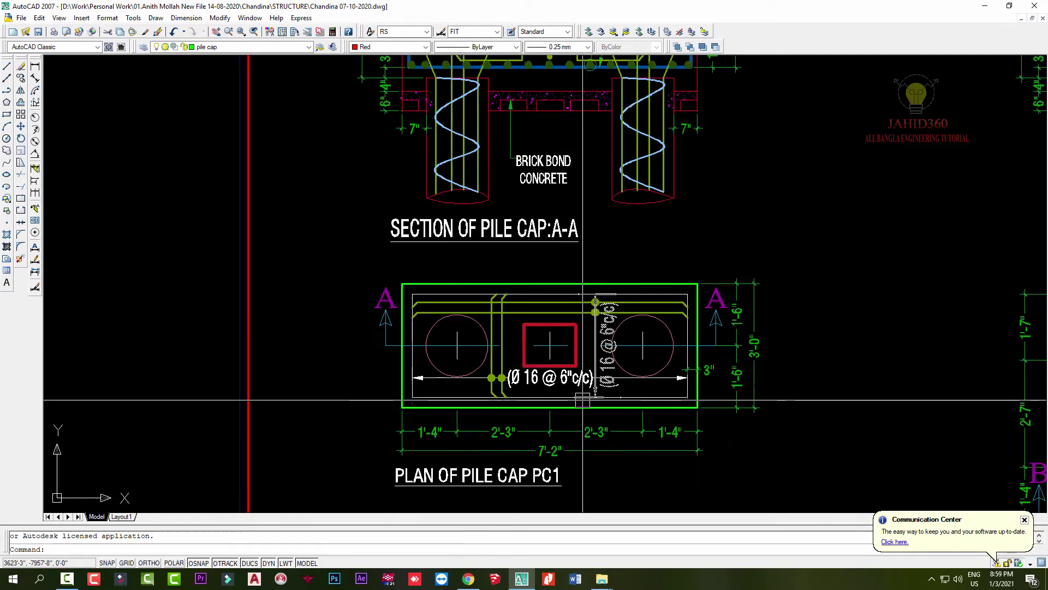
{"action": "scroll", "coordinate": [458, 350], "scroll_direction": "up", "scroll_amount": 1}
{"action": "scroll", "coordinate": [468, 241], "scroll_direction": "up", "scroll_amount": 1}
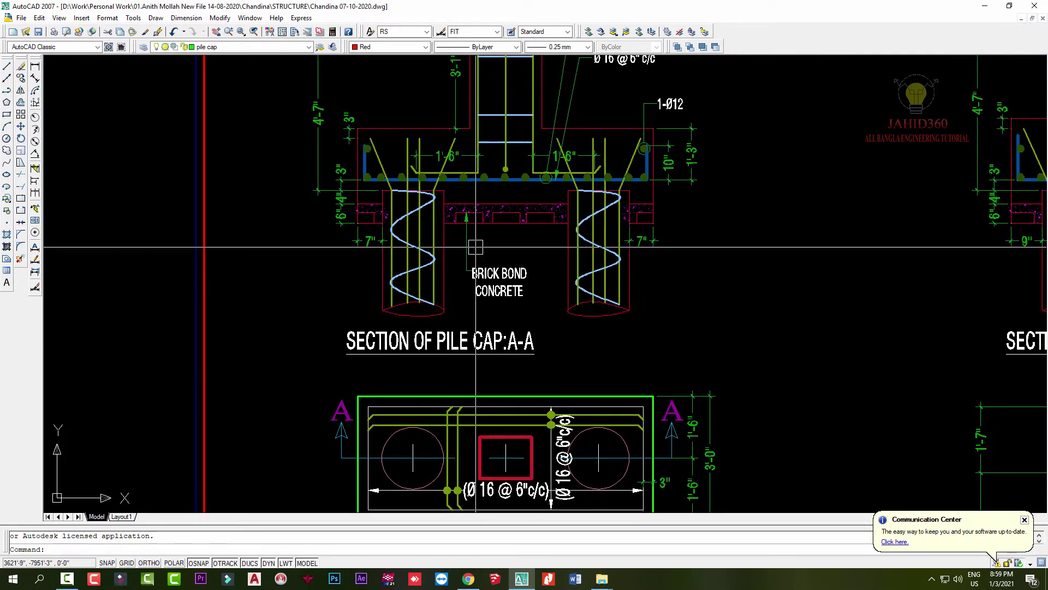
{"action": "scroll", "coordinate": [468, 241], "scroll_direction": "down", "scroll_amount": 1}
{"action": "scroll", "coordinate": [440, 266], "scroll_direction": "up", "scroll_amount": 1}
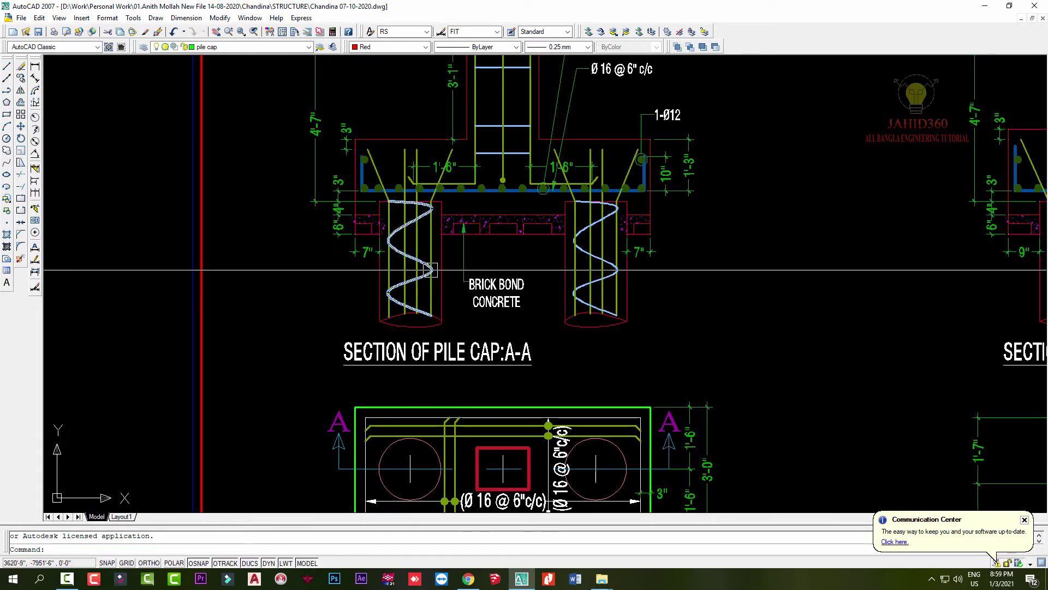
{"action": "scroll", "coordinate": [440, 398], "scroll_direction": "down", "scroll_amount": 1}
{"action": "mouse_move", "coordinate": [554, 241]}
{"action": "middle_mouse_down"}
{"action": "mouse_move", "coordinate": [576, 284]}
{"action": "mouse_move", "coordinate": [573, 254]}
{"action": "middle_mouse_up"}
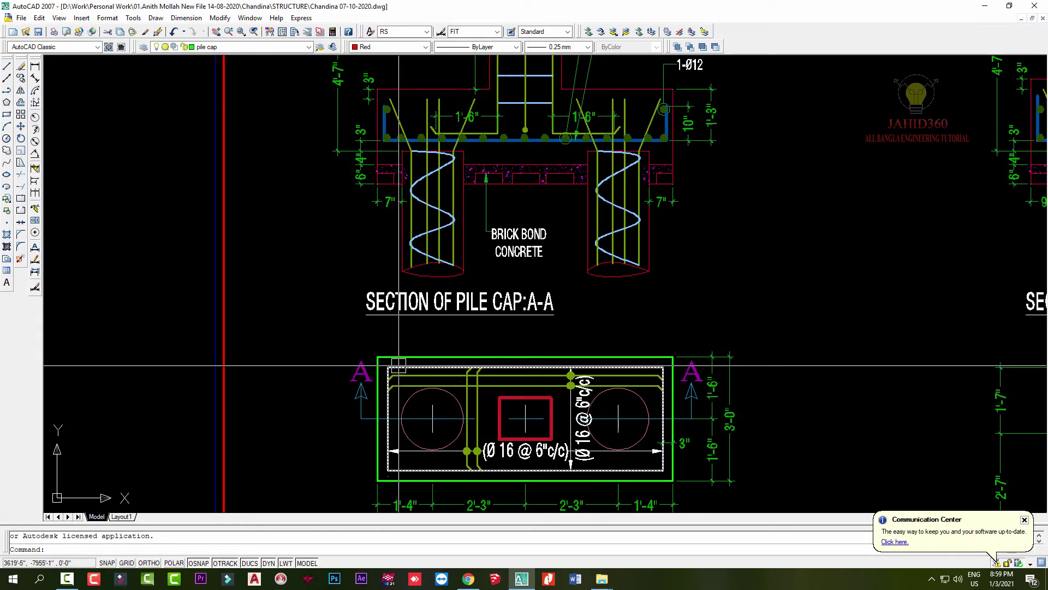
{"action": "left_click", "coordinate": [395, 358]}
Clear that pick and crossing-select all objects of the PLAN OF PILE CAP PC1.
{"action": "scroll", "coordinate": [400, 343], "scroll_direction": "down", "scroll_amount": 3}
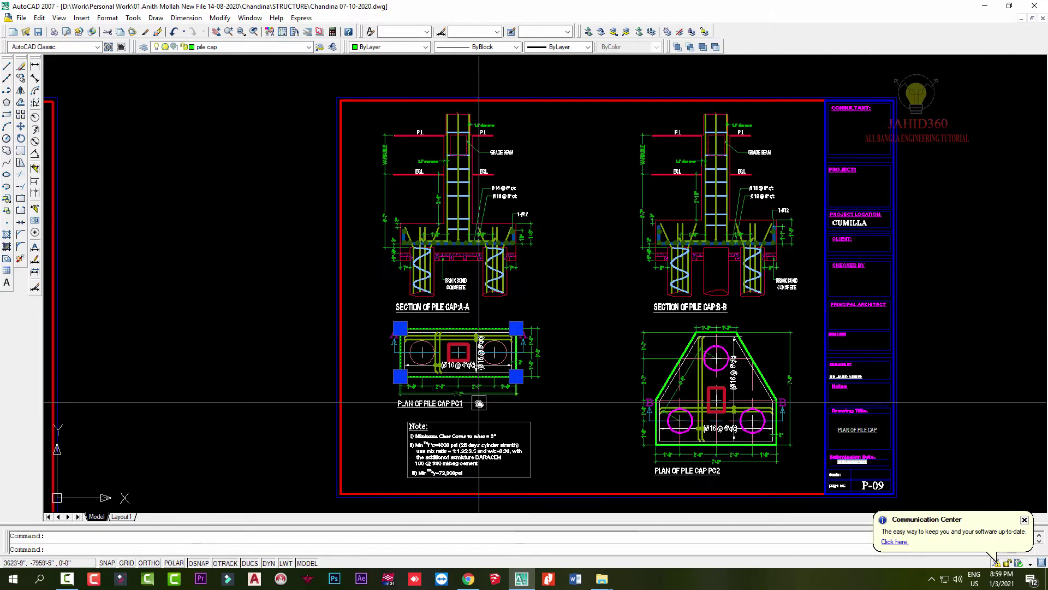
{"action": "scroll", "coordinate": [480, 307], "scroll_direction": "down", "scroll_amount": 2}
{"action": "scroll", "coordinate": [452, 269], "scroll_direction": "down", "scroll_amount": 2}
{"action": "scroll", "coordinate": [452, 269], "scroll_direction": "up", "scroll_amount": 5}
{"action": "scroll", "coordinate": [459, 257], "scroll_direction": "down", "scroll_amount": 1}
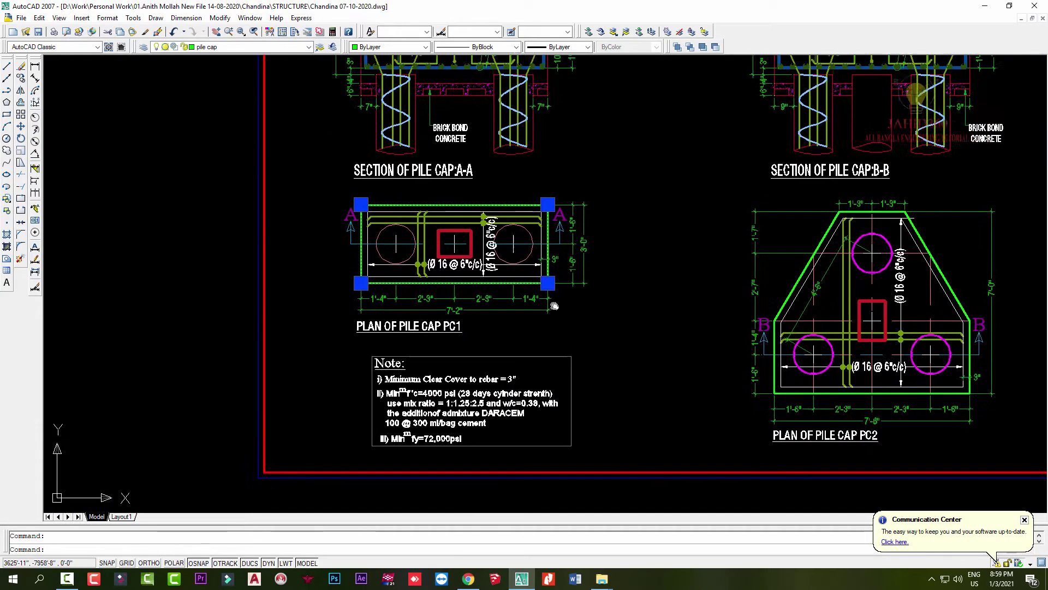
{"action": "key", "text": "Escape"}
{"action": "left_click_drag", "start_coordinate": [613, 292], "coordinate": [361, 210]}
{"action": "left_click", "coordinate": [361, 210]}
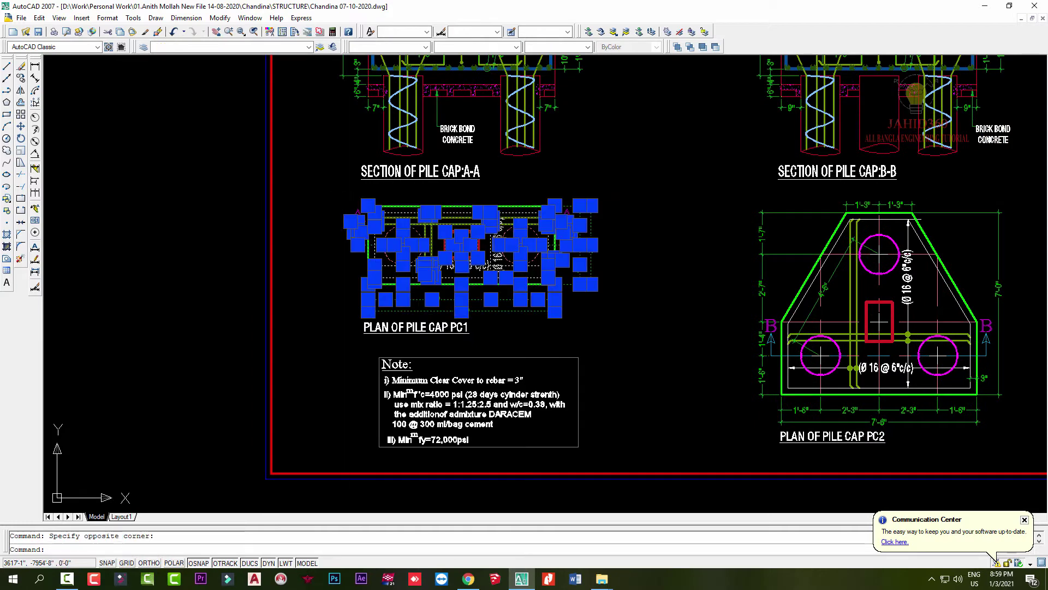
Copy the PC1 plan to open space below the drawing sheets.
{"action": "left_click", "coordinate": [20, 78]}
{"action": "scroll", "coordinate": [710, 227], "scroll_direction": "down", "scroll_amount": 2}
{"action": "left_click", "coordinate": [710, 227]}
{"action": "scroll", "coordinate": [731, 311], "scroll_direction": "down", "scroll_amount": 2}
{"action": "scroll", "coordinate": [667, 371], "scroll_direction": "down", "scroll_amount": 3}
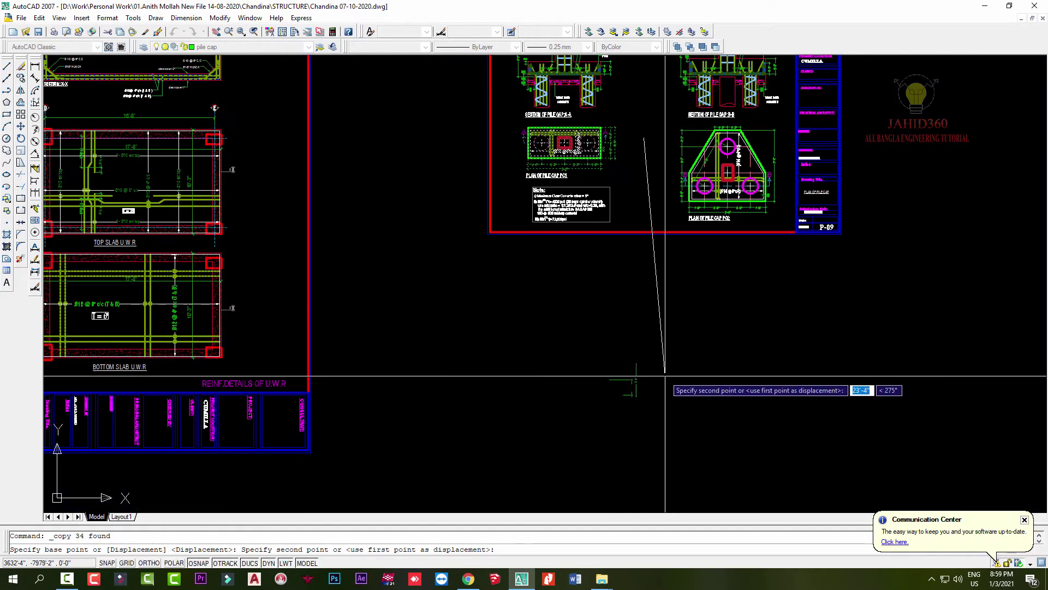
{"action": "left_click", "coordinate": [654, 414]}
{"action": "scroll", "coordinate": [622, 414], "scroll_direction": "up", "scroll_amount": 4}
{"action": "scroll", "coordinate": [613, 364], "scroll_direction": "up", "scroll_amount": 2}
{"action": "key", "text": "Escape"}
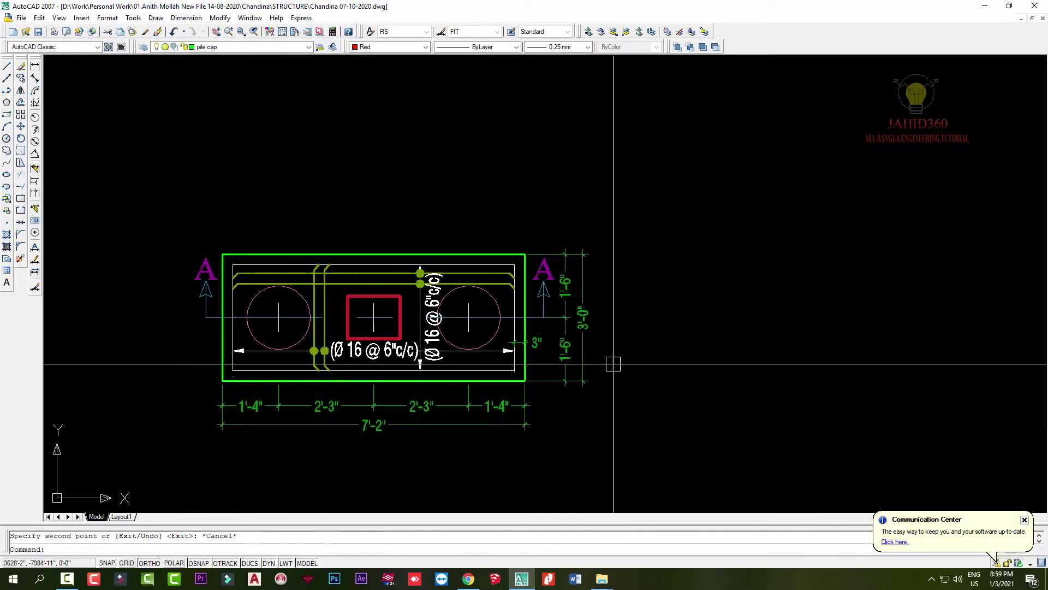
Erase the copy's section mark, rebar and dimensions, leaving outline, column and two piles.
{"action": "left_click", "coordinate": [636, 439]}
{"action": "left_click", "coordinate": [535, 219]}
{"action": "key", "text": "Delete"}
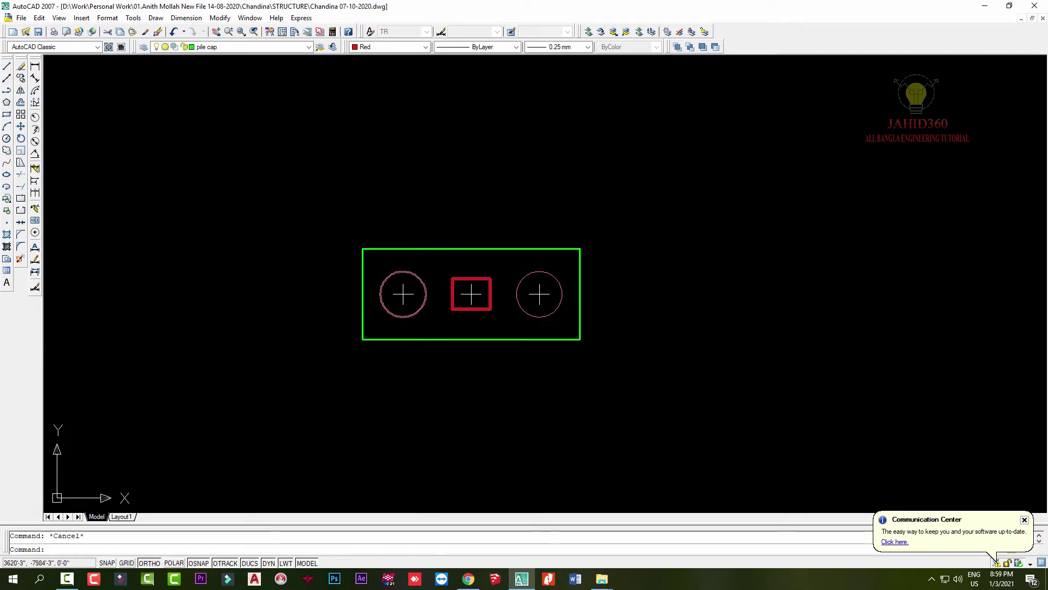
Offset the copied pile cap outline 3 inward to create an inner cover rectangle.
{"action": "scroll", "coordinate": [389, 261], "scroll_direction": "up", "scroll_amount": 2}
{"action": "left_click", "coordinate": [391, 244]}
{"action": "key", "text": "Escape"}
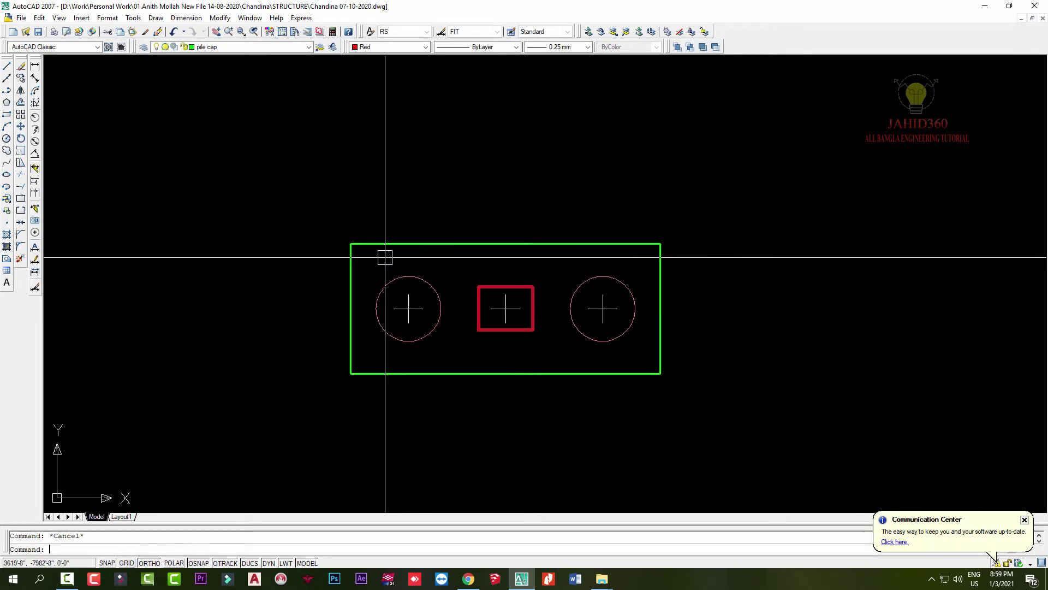
{"action": "type", "text": "o"}
{"action": "key", "text": "Return"}
{"action": "type", "text": "3"}
{"action": "key", "text": "Return"}
{"action": "left_click", "coordinate": [351, 273]}
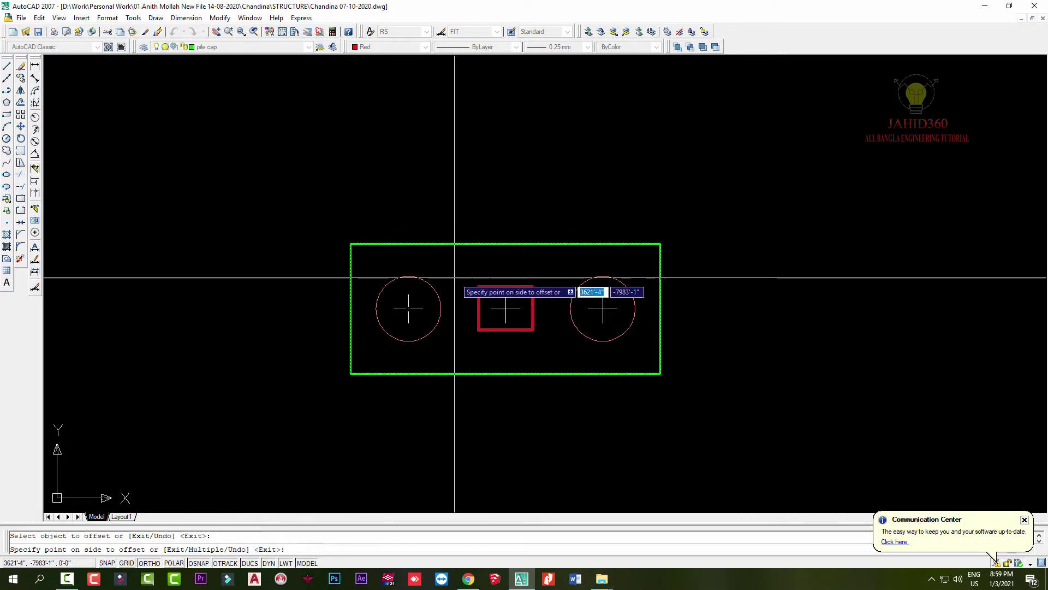
{"action": "left_click", "coordinate": [492, 284]}
{"action": "key", "text": "Escape"}
Select the new inner rectangle to check it, then deselect it.
{"action": "left_click", "coordinate": [467, 255]}
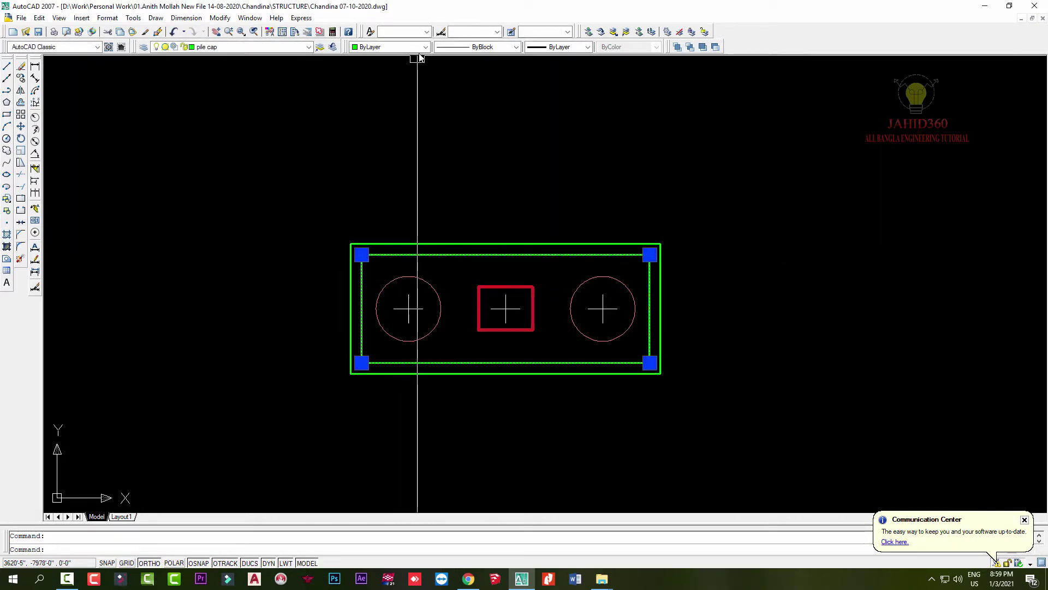
{"action": "key", "text": "Escape"}
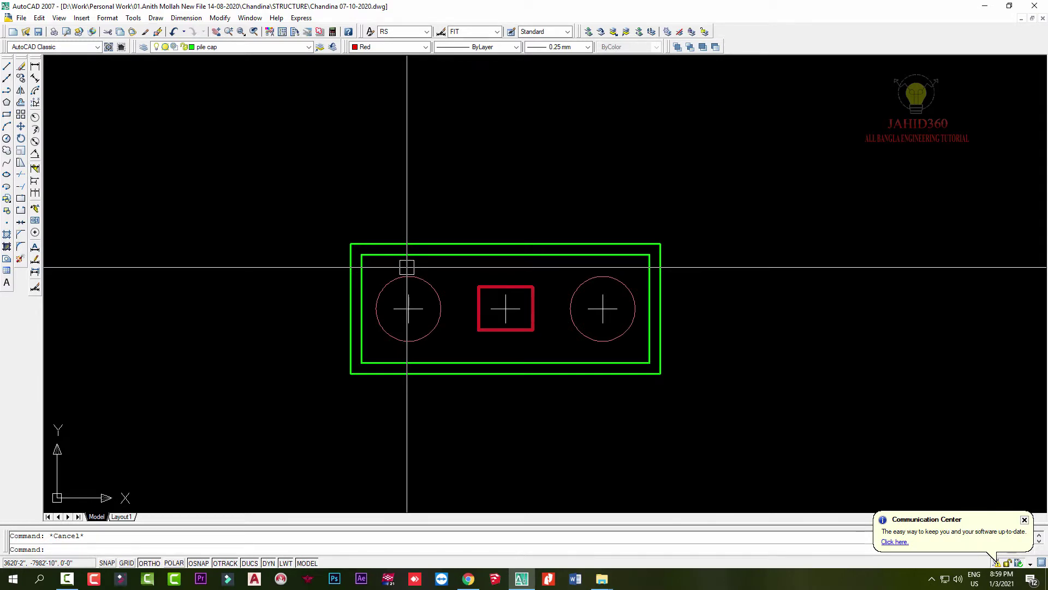
{"action": "key", "text": "l"}
{"action": "key", "text": "Return"}
Draw a red horizontal line from the inner rectangle's left edge to its right edge.
{"action": "scroll", "coordinate": [381, 272], "scroll_direction": "up", "scroll_amount": 5}
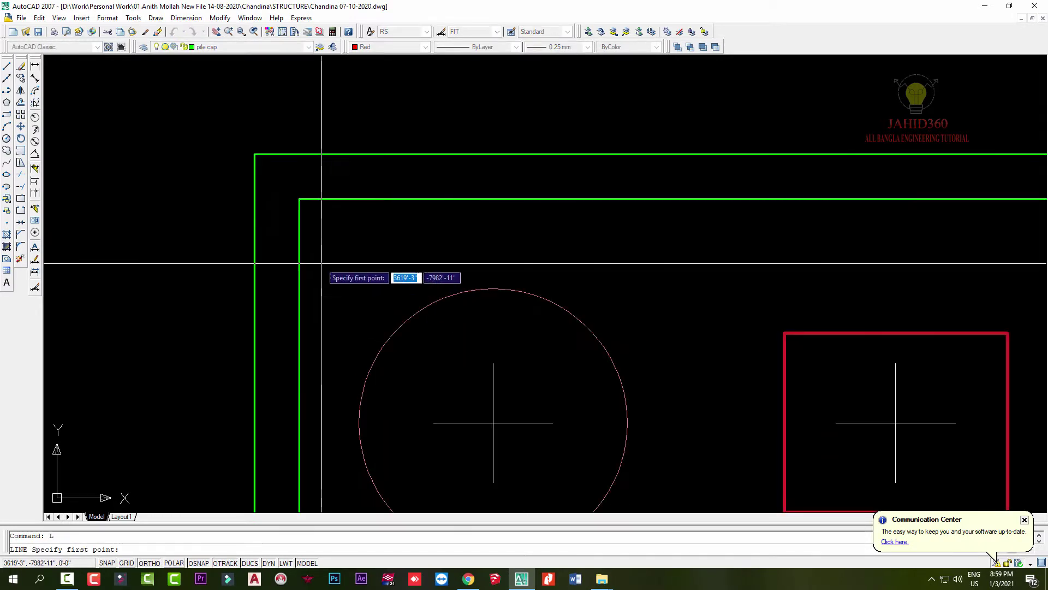
{"action": "left_click", "coordinate": [296, 261]}
{"action": "scroll", "coordinate": [308, 261], "scroll_direction": "down", "scroll_amount": 5}
{"action": "scroll", "coordinate": [570, 262], "scroll_direction": "up", "scroll_amount": 2}
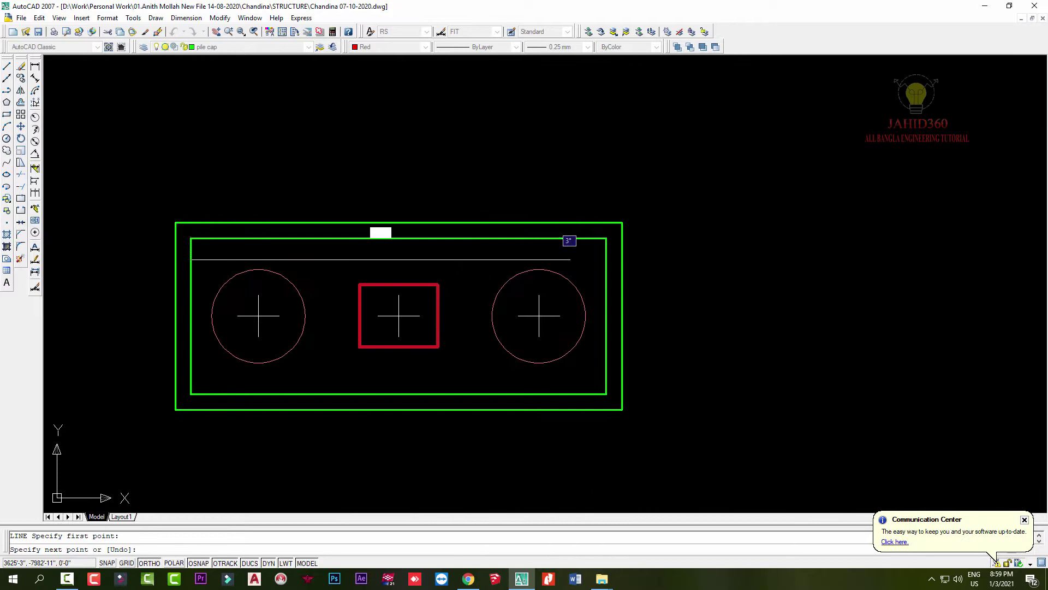
{"action": "left_click", "coordinate": [606, 259]}
{"action": "key", "text": "Return"}
Offset the red line 6 downward to make a second parallel bar line.
{"action": "middle_click_drag", "start_coordinate": [475, 275], "coordinate": [527, 264]}
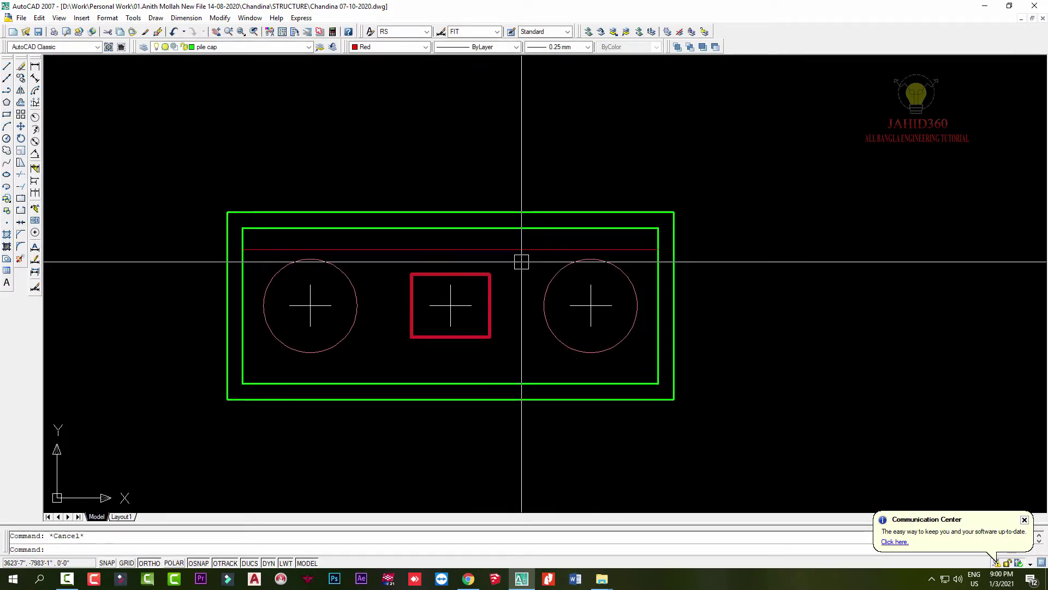
{"action": "key", "text": "o"}
{"action": "key", "text": "Return"}
{"action": "type", "text": "6"}
{"action": "key", "text": "Return"}
{"action": "left_click", "coordinate": [519, 252]}
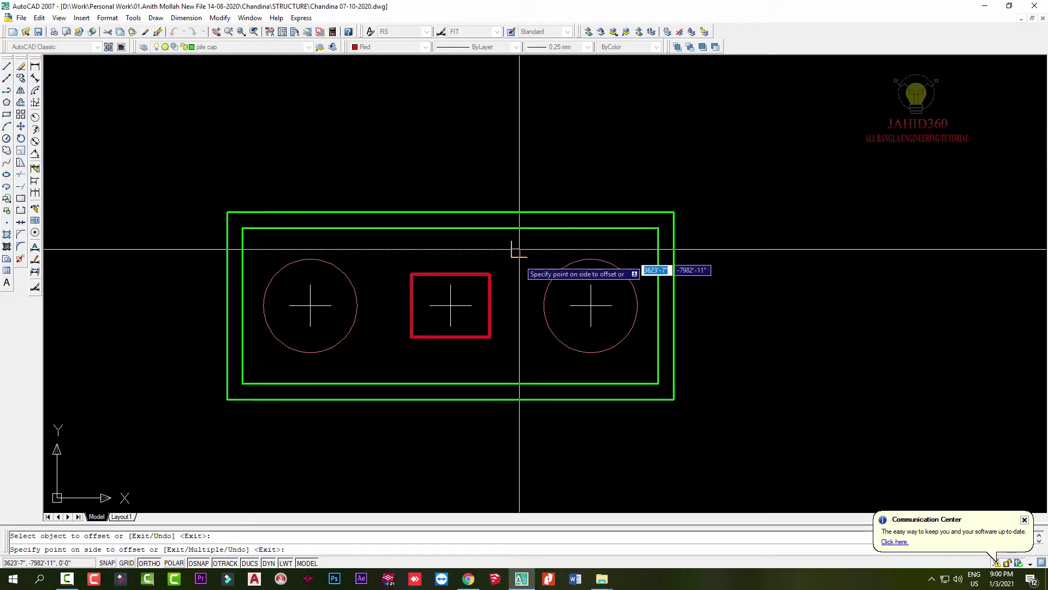
{"action": "left_click", "coordinate": [525, 344]}
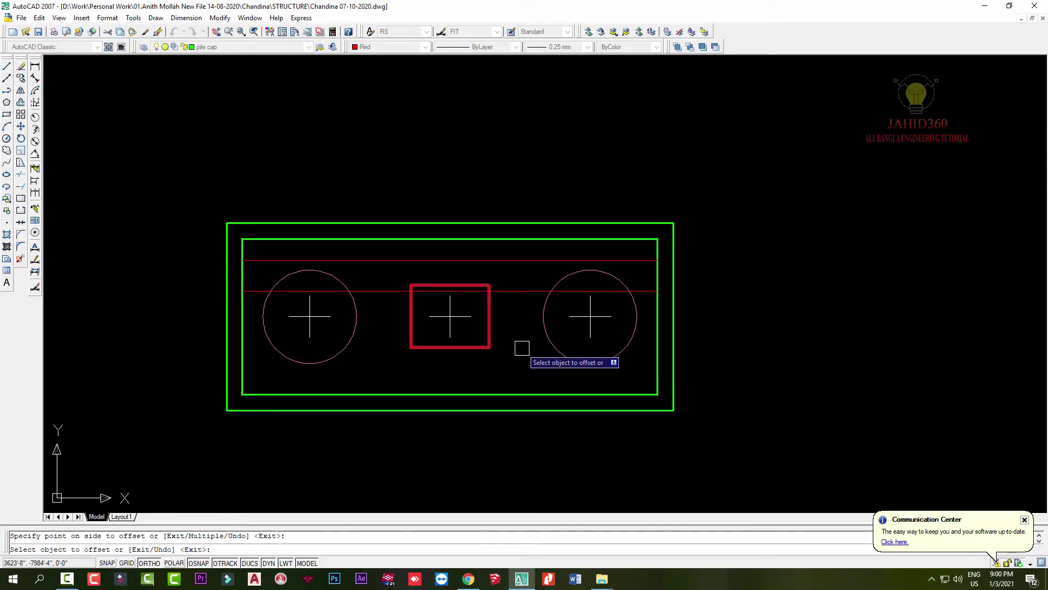
{"action": "key", "text": "Escape"}
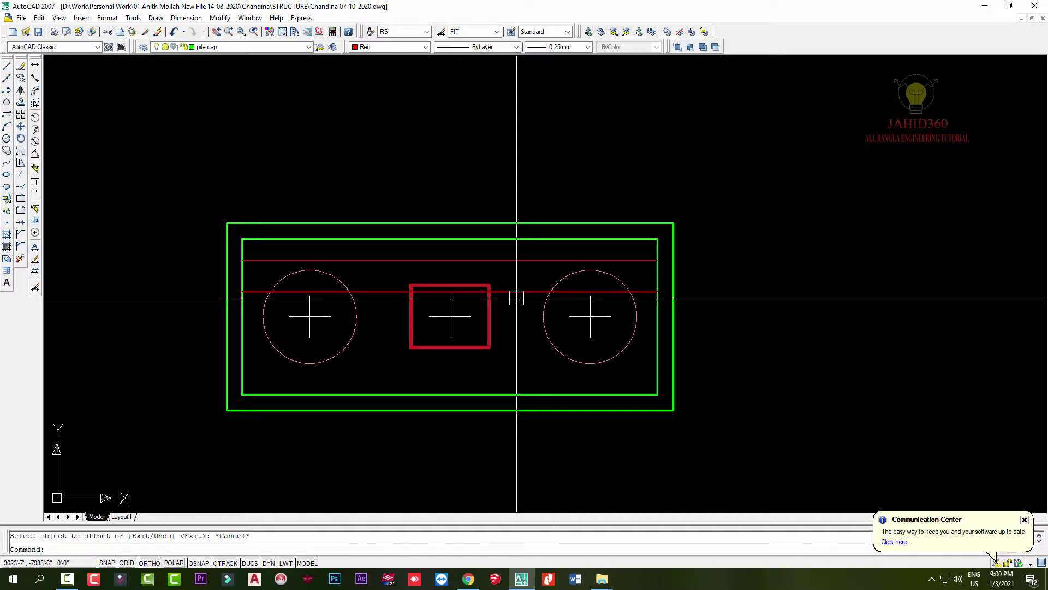
Crossing-select both red bar lines and move them upward.
{"action": "scroll", "coordinate": [520, 296], "scroll_direction": "down", "scroll_amount": 4}
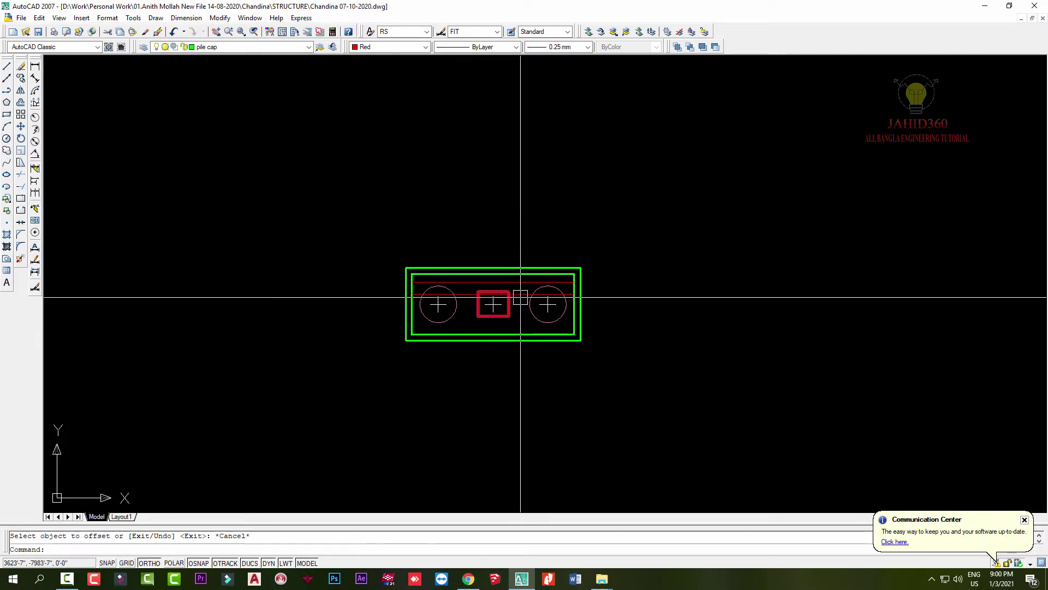
{"action": "scroll", "coordinate": [520, 298], "scroll_direction": "up", "scroll_amount": 5}
{"action": "scroll", "coordinate": [519, 296], "scroll_direction": "up", "scroll_amount": 2}
{"action": "left_click", "coordinate": [532, 312]}
{"action": "left_click", "coordinate": [508, 224]}
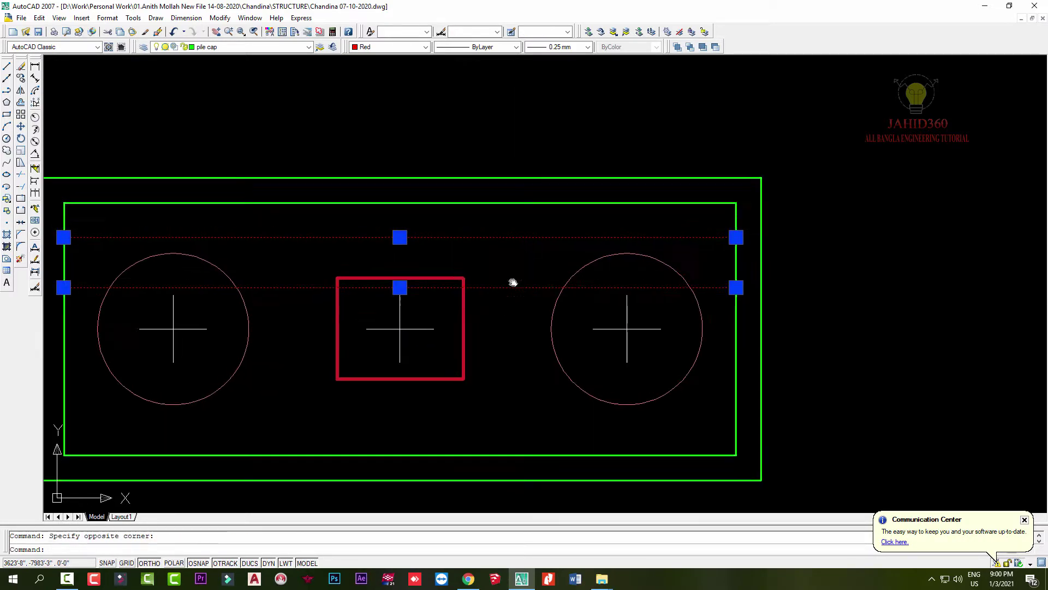
{"action": "type", "text": "m"}
{"action": "key", "text": "Return"}
{"action": "left_click", "coordinate": [828, 349]}
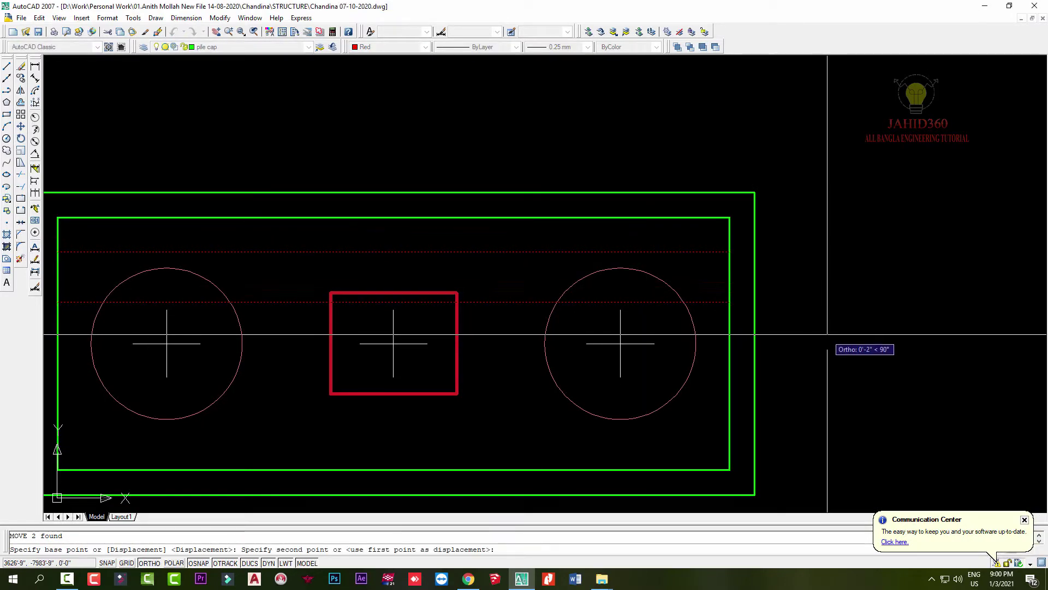
{"action": "left_click", "coordinate": [828, 330]}
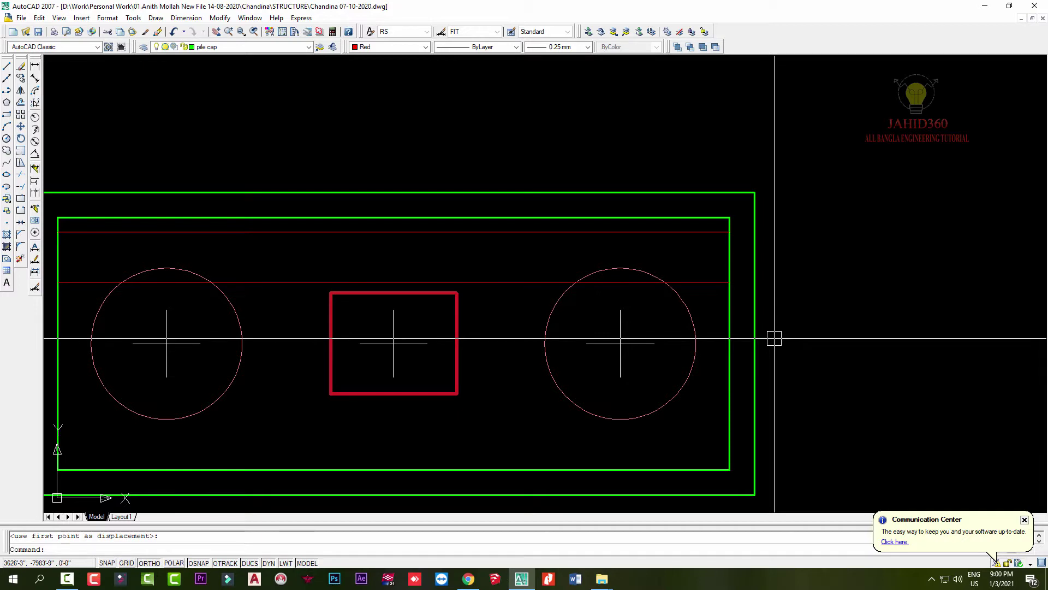
Reselect the two red bar lines and move them 6 lower inside the inner rectangle.
{"action": "scroll", "coordinate": [499, 352], "scroll_direction": "down", "scroll_amount": 5}
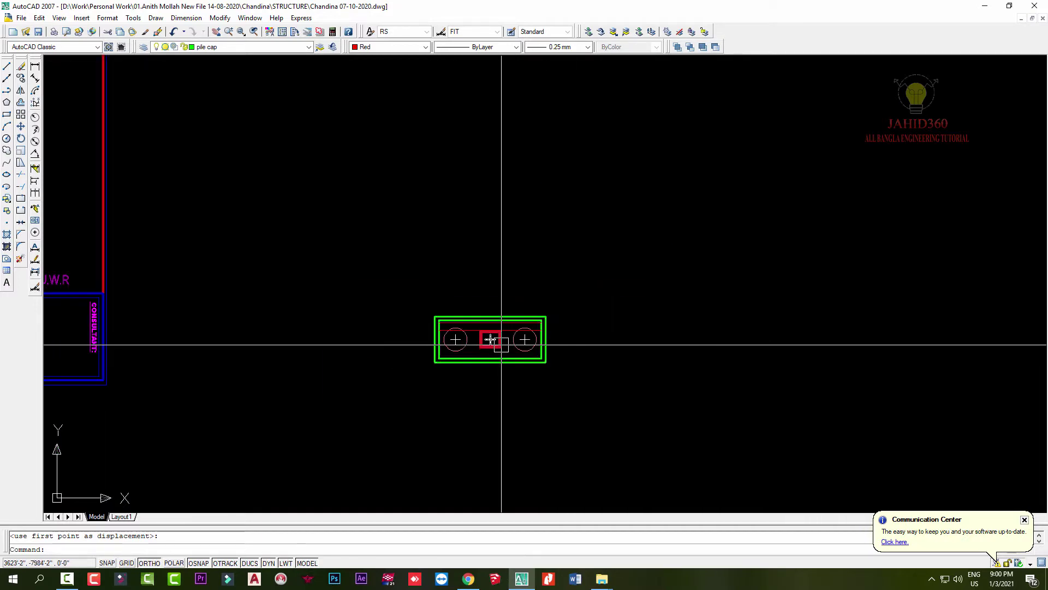
{"action": "scroll", "coordinate": [480, 344], "scroll_direction": "down", "scroll_amount": 3}
{"action": "scroll", "coordinate": [480, 349], "scroll_direction": "up", "scroll_amount": 2}
{"action": "scroll", "coordinate": [480, 333], "scroll_direction": "up", "scroll_amount": 7}
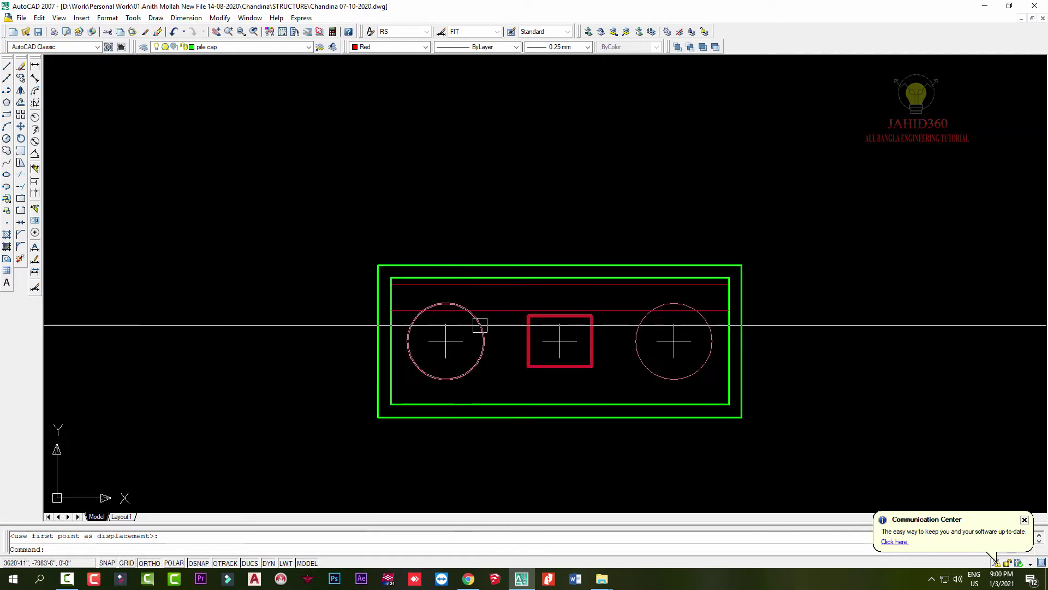
{"action": "scroll", "coordinate": [489, 323], "scroll_direction": "up", "scroll_amount": 3}
{"action": "scroll", "coordinate": [494, 314], "scroll_direction": "up", "scroll_amount": 2}
{"action": "left_click", "coordinate": [497, 356]}
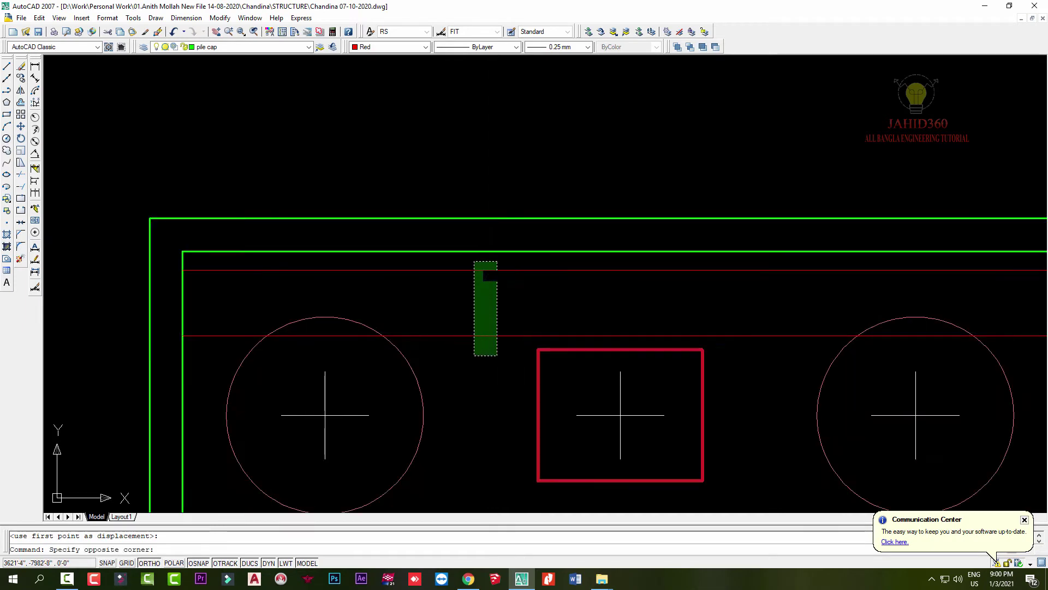
{"action": "left_click", "coordinate": [474, 262]}
{"action": "scroll", "coordinate": [481, 305], "scroll_direction": "down", "scroll_amount": 6}
{"action": "key", "text": "m"}
{"action": "key", "text": "Return"}
{"action": "left_click", "coordinate": [687, 309]}
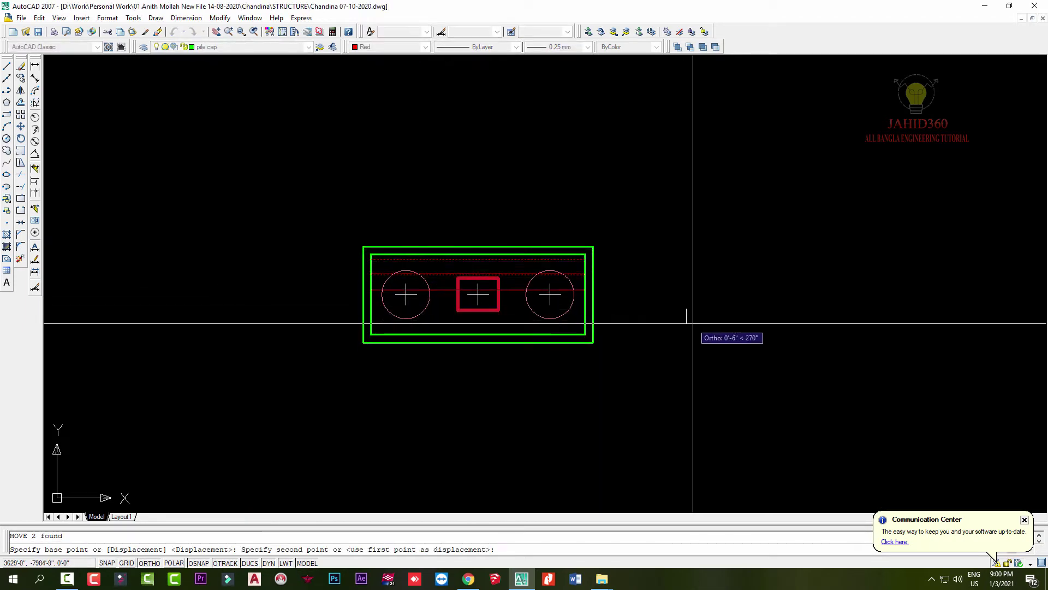
{"action": "left_click", "coordinate": [696, 321]}
{"action": "scroll", "coordinate": [421, 276], "scroll_direction": "up", "scroll_amount": 2}
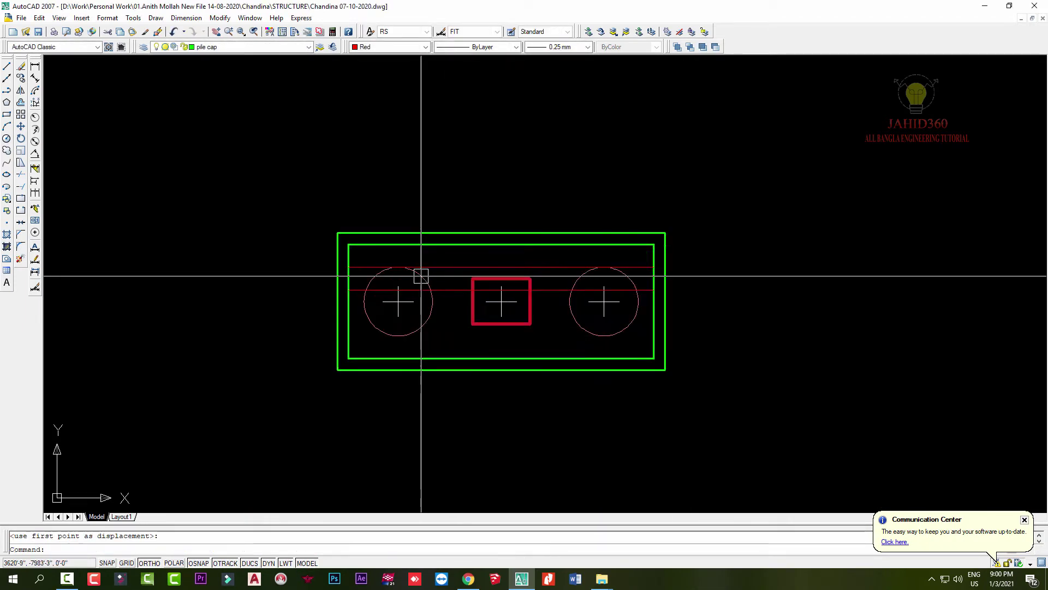
{"action": "scroll", "coordinate": [445, 260], "scroll_direction": "up", "scroll_amount": 3}
{"action": "scroll", "coordinate": [487, 293], "scroll_direction": "down", "scroll_amount": 2}
{"action": "scroll", "coordinate": [480, 295], "scroll_direction": "down", "scroll_amount": 5}
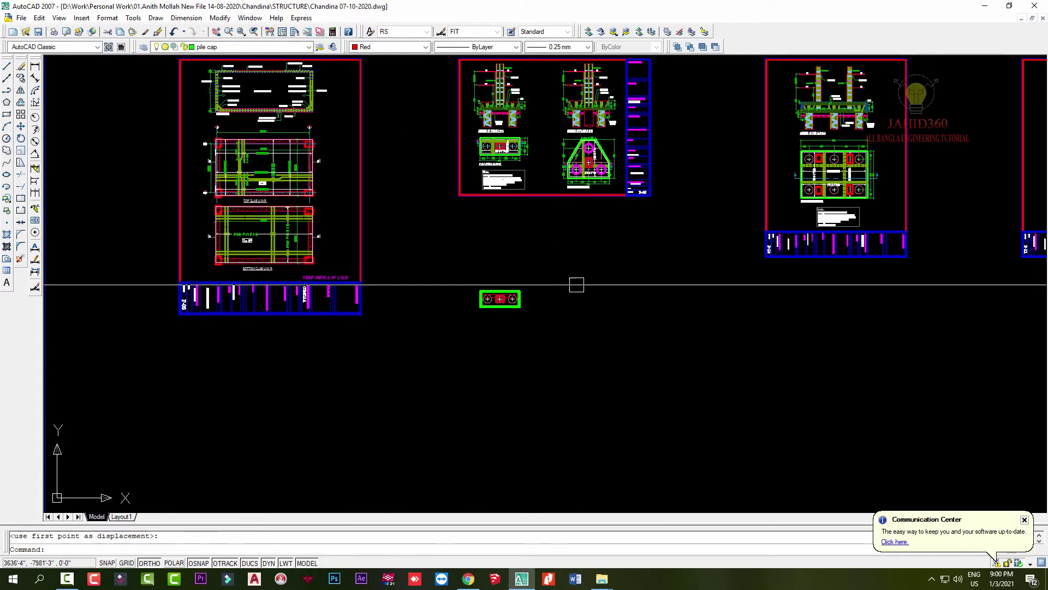
{"action": "key", "text": "ctrl+Tab"}
{"action": "scroll", "coordinate": [533, 268], "scroll_direction": "up", "scroll_amount": 2}
{"action": "scroll", "coordinate": [533, 268], "scroll_direction": "up", "scroll_amount": 2}
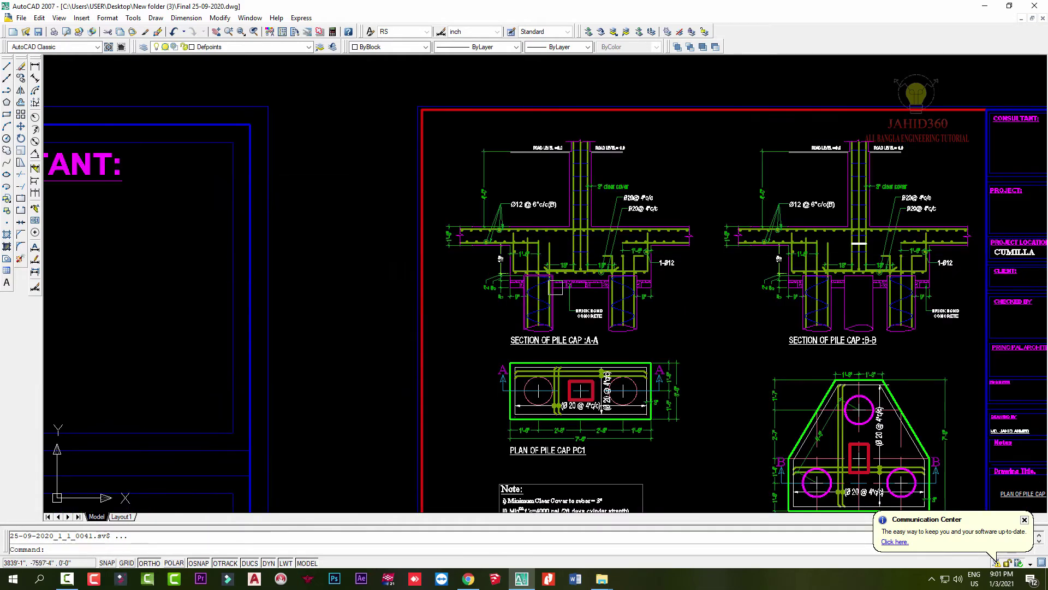
{"action": "scroll", "coordinate": [491, 230], "scroll_direction": "up", "scroll_amount": 1}
{"action": "scroll", "coordinate": [464, 201], "scroll_direction": "up", "scroll_amount": 1}
{"action": "scroll", "coordinate": [465, 201], "scroll_direction": "up", "scroll_amount": 1}
{"action": "scroll", "coordinate": [465, 201], "scroll_direction": "up", "scroll_amount": 1}
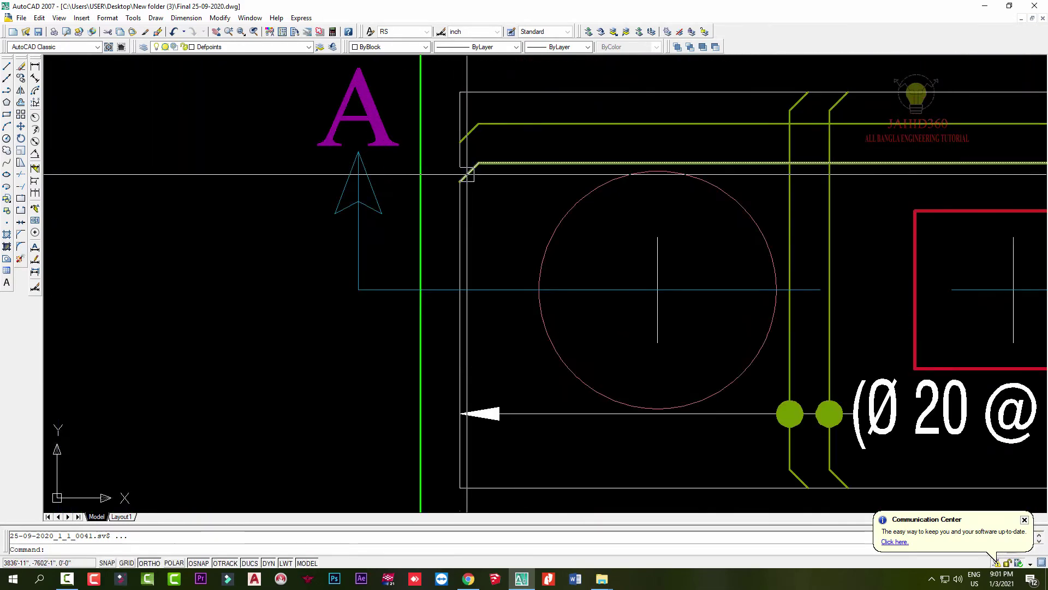
{"action": "scroll", "coordinate": [465, 201], "scroll_direction": "up", "scroll_amount": 1}
{"action": "scroll", "coordinate": [465, 201], "scroll_direction": "up", "scroll_amount": 1}
{"action": "scroll", "coordinate": [546, 273], "scroll_direction": "down", "scroll_amount": 3}
{"action": "left_click", "coordinate": [929, 187]}
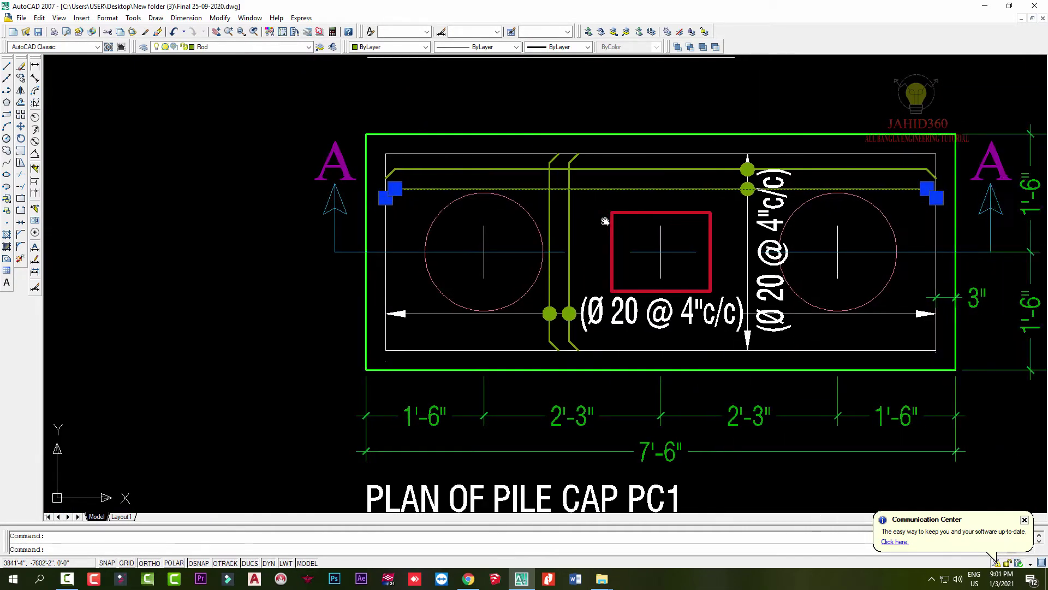
{"action": "scroll", "coordinate": [928, 197], "scroll_direction": "up", "scroll_amount": 3}
{"action": "middle_click_drag", "start_coordinate": [805, 227], "coordinate": [640, 246]}
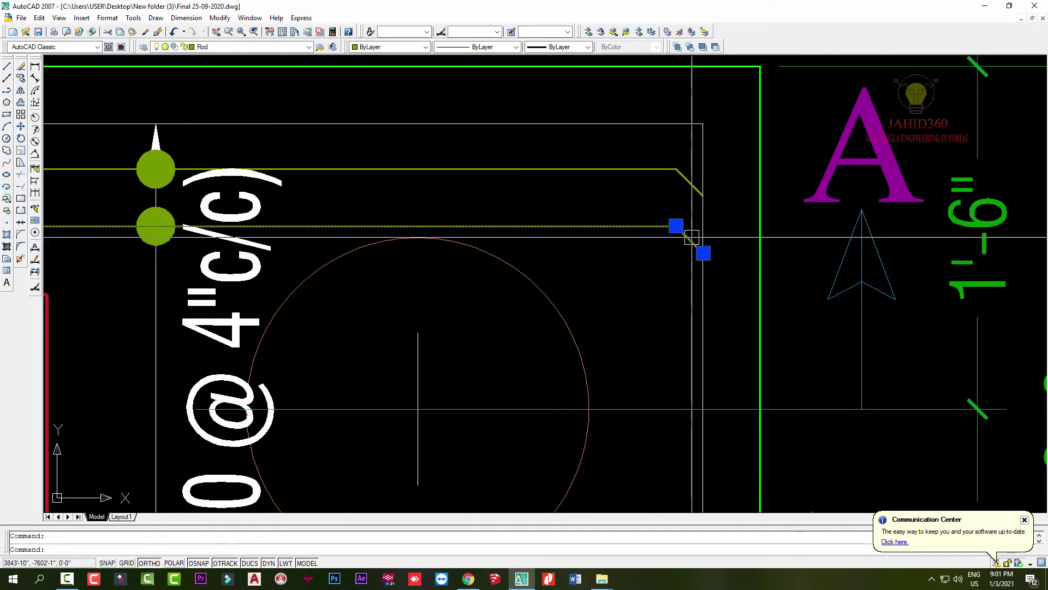
{"action": "key", "text": "Escape"}
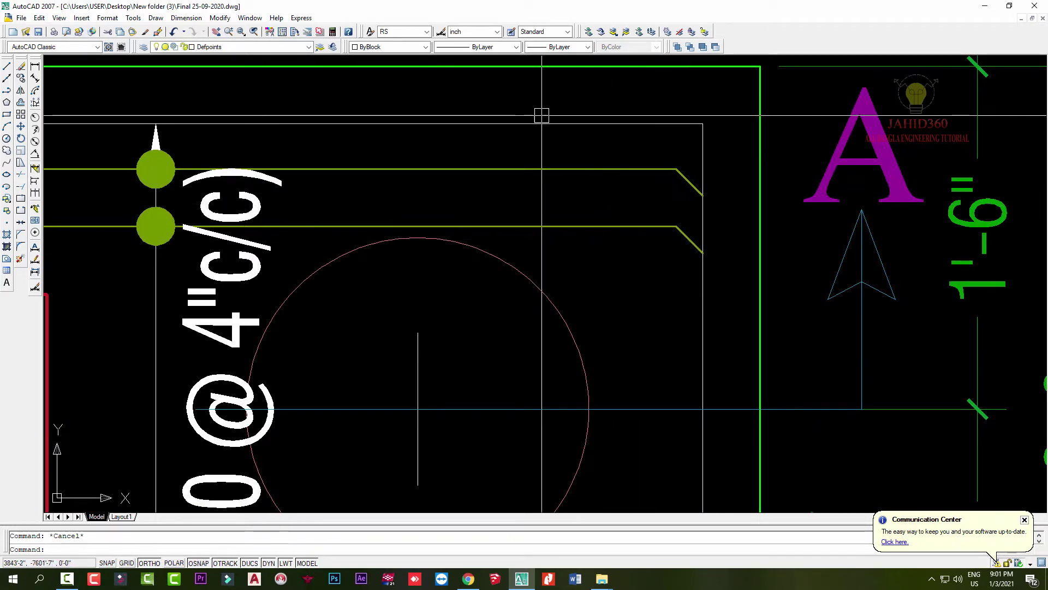
{"action": "key", "text": "ctrl+Tab"}
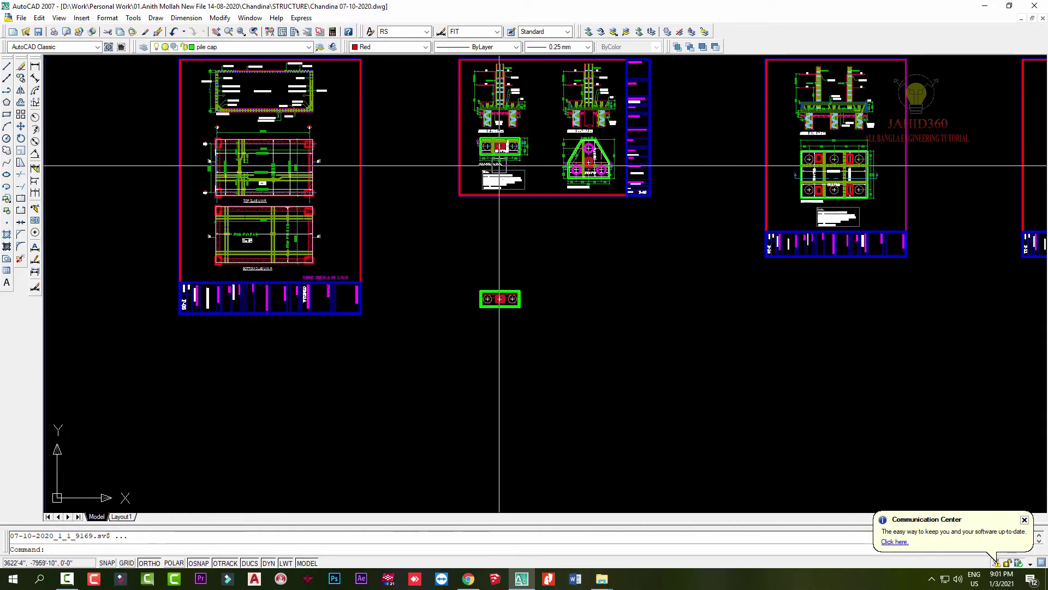
Draw a vertical red line from the inner outline's top edge to its bottom edge.
{"action": "scroll", "coordinate": [484, 142], "scroll_direction": "up", "scroll_amount": 6}
{"action": "scroll", "coordinate": [485, 142], "scroll_direction": "up", "scroll_amount": 4}
{"action": "scroll", "coordinate": [484, 141], "scroll_direction": "up", "scroll_amount": 3}
{"action": "scroll", "coordinate": [461, 292], "scroll_direction": "down", "scroll_amount": 5}
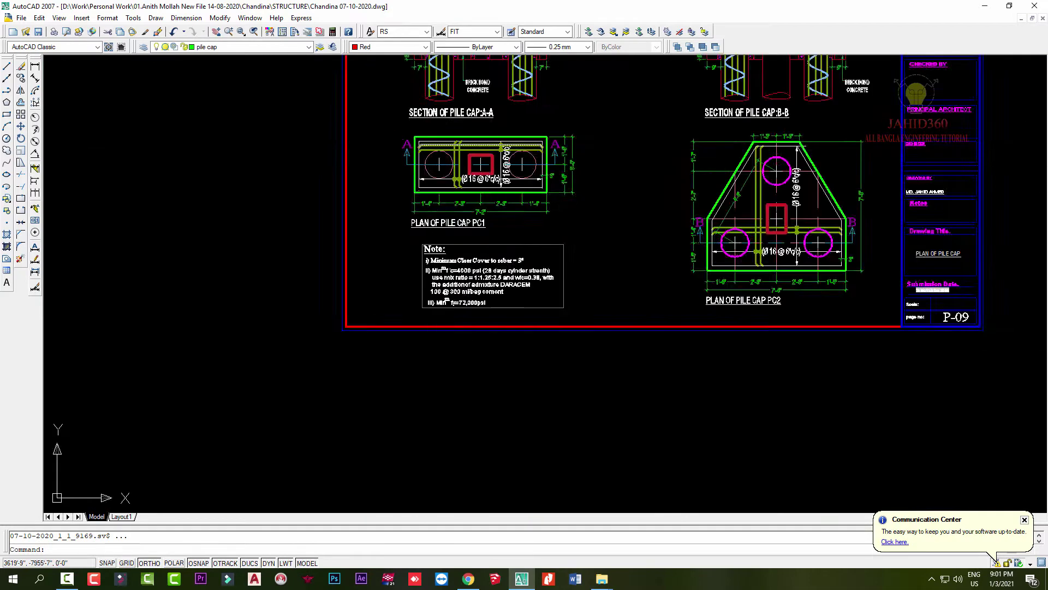
{"action": "scroll", "coordinate": [461, 293], "scroll_direction": "down", "scroll_amount": 3}
{"action": "scroll", "coordinate": [452, 300], "scroll_direction": "up", "scroll_amount": 5}
{"action": "scroll", "coordinate": [431, 316], "scroll_direction": "up", "scroll_amount": 2}
{"action": "middle_click_drag", "start_coordinate": [432, 316], "coordinate": [486, 296]}
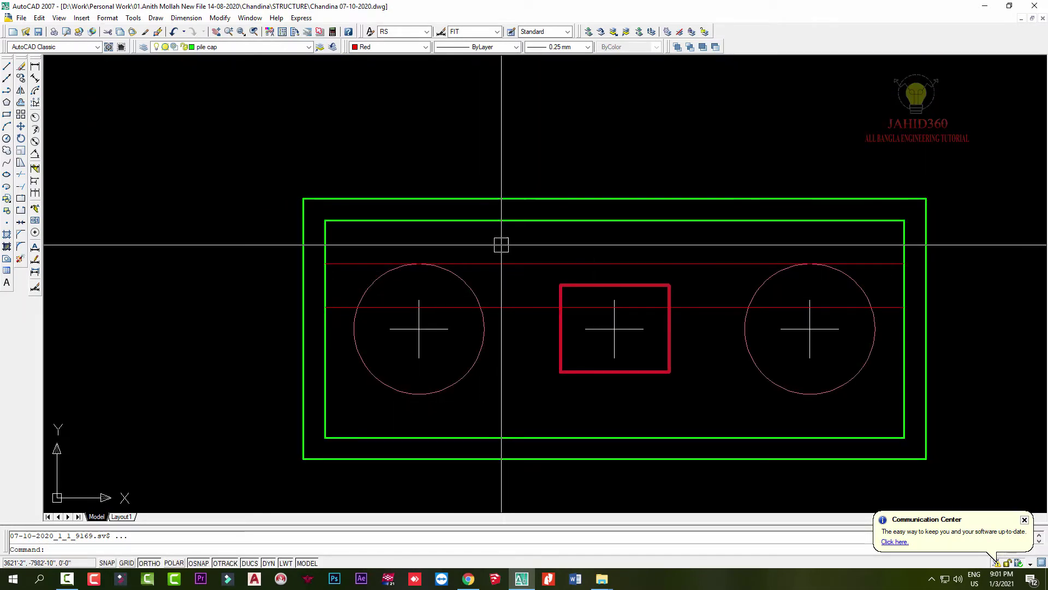
{"action": "key", "text": "l"}
{"action": "key", "text": "Return"}
{"action": "scroll", "coordinate": [508, 251], "scroll_direction": "up", "scroll_amount": 2}
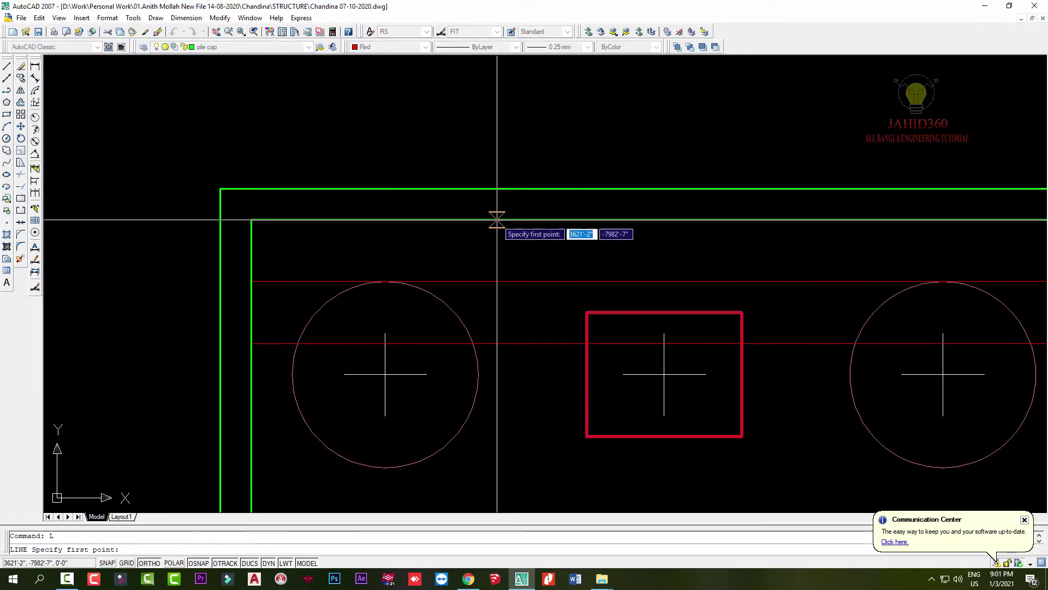
{"action": "left_click", "coordinate": [494, 217]}
{"action": "middle_click_drag", "start_coordinate": [520, 433], "coordinate": [510, 298]}
{"action": "left_click", "coordinate": [482, 389]}
{"action": "key", "text": "Return"}
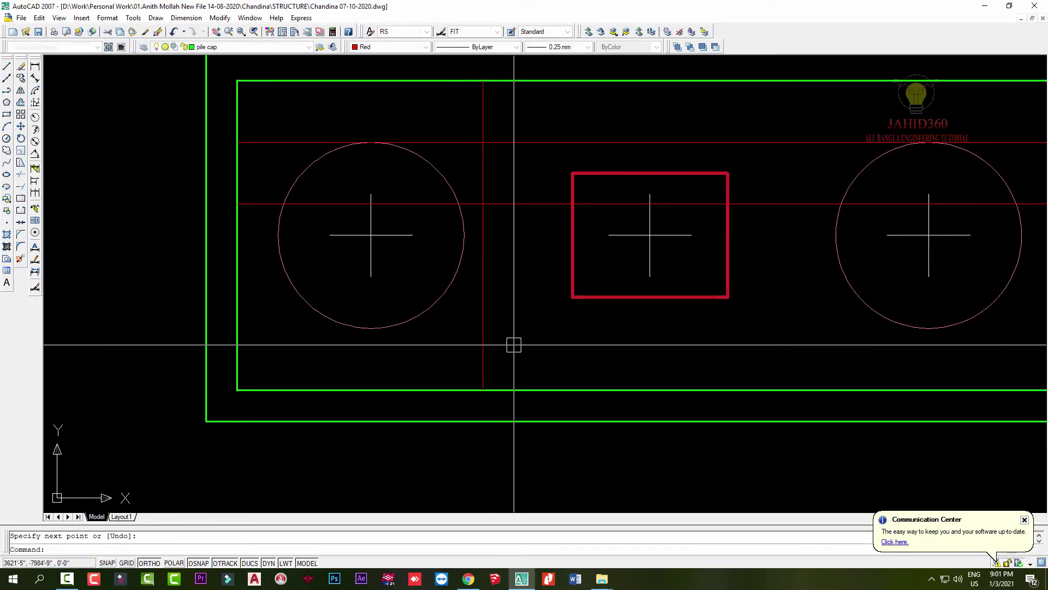
Offset the vertical line to create a parallel copy to its right.
{"action": "key", "text": "o"}
{"action": "key", "text": "Return"}
{"action": "key", "text": "Return"}
{"action": "left_click", "coordinate": [483, 353]}
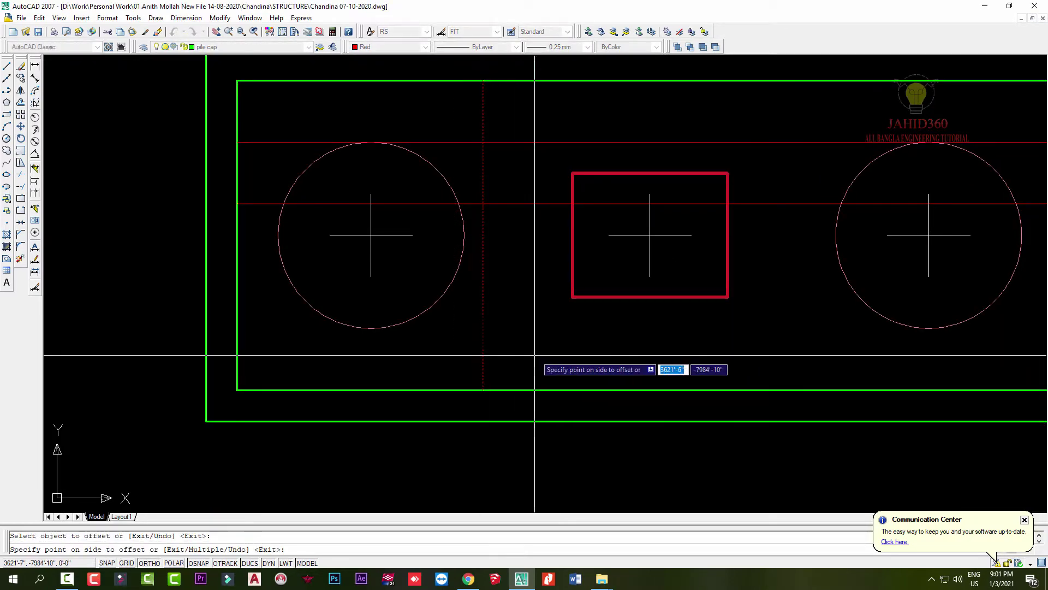
{"action": "left_click", "coordinate": [538, 358]}
{"action": "key", "text": "Escape"}
{"action": "key", "text": "Escape"}
{"action": "scroll", "coordinate": [546, 350], "scroll_direction": "down", "scroll_amount": 5}
Add a 3" linear dimension between the inner and outer right edges of the pile cap.
{"action": "scroll", "coordinate": [535, 328], "scroll_direction": "up", "scroll_amount": 1}
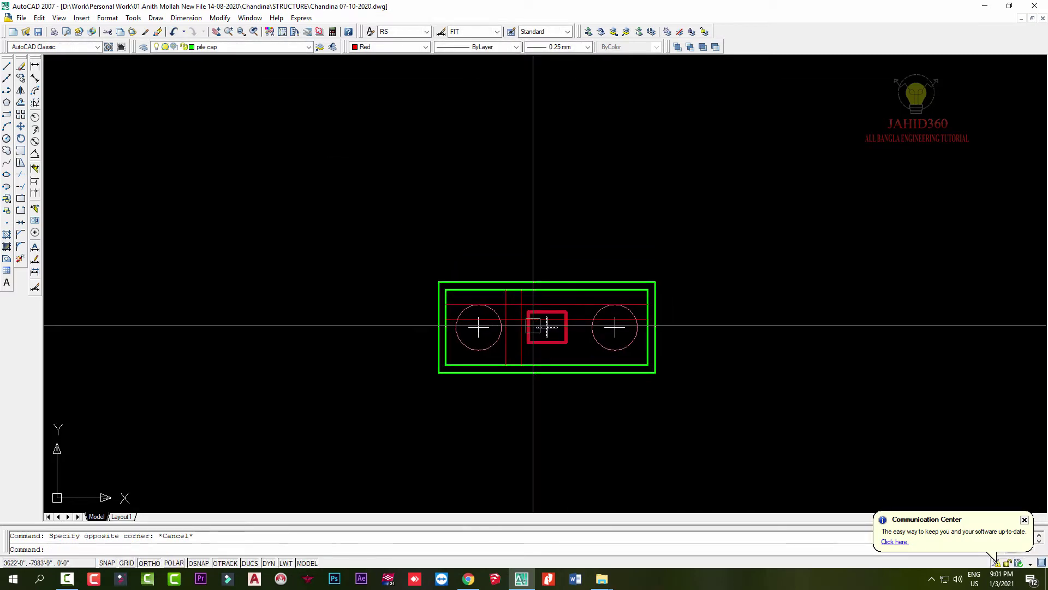
{"action": "scroll", "coordinate": [518, 339], "scroll_direction": "up", "scroll_amount": 3}
{"action": "scroll", "coordinate": [495, 354], "scroll_direction": "up", "scroll_amount": 2}
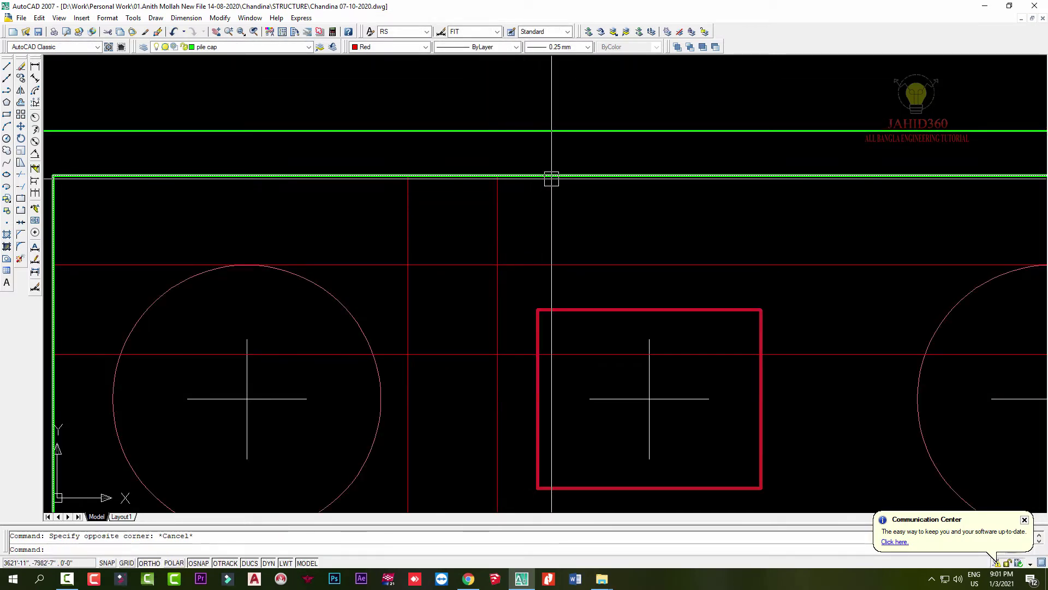
{"action": "left_click", "coordinate": [35, 65]}
{"action": "scroll", "coordinate": [491, 284], "scroll_direction": "down", "scroll_amount": 3}
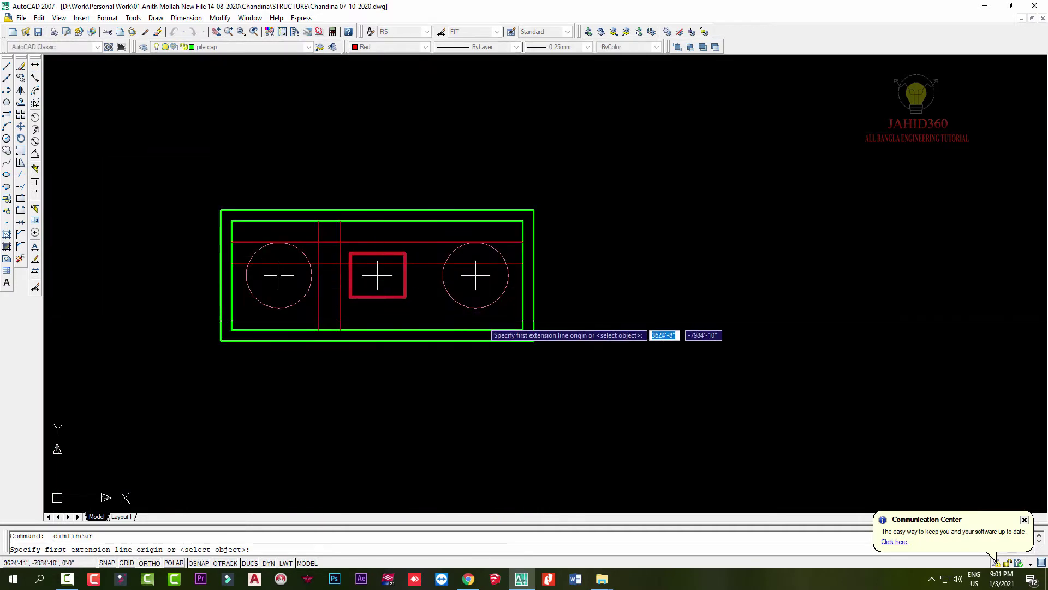
{"action": "scroll", "coordinate": [573, 284], "scroll_direction": "up", "scroll_amount": 4}
{"action": "left_click", "coordinate": [572, 283]}
{"action": "left_click", "coordinate": [604, 283]}
{"action": "left_click", "coordinate": [612, 311]}
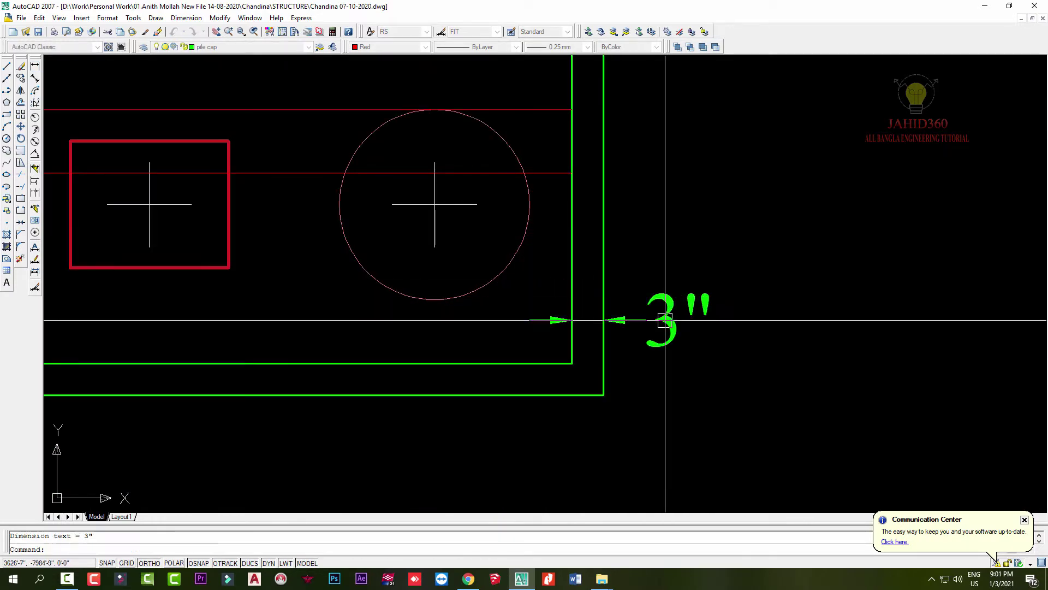
{"action": "scroll", "coordinate": [655, 361], "scroll_direction": "down", "scroll_amount": 5}
{"action": "scroll", "coordinate": [570, 303], "scroll_direction": "up", "scroll_amount": 2}
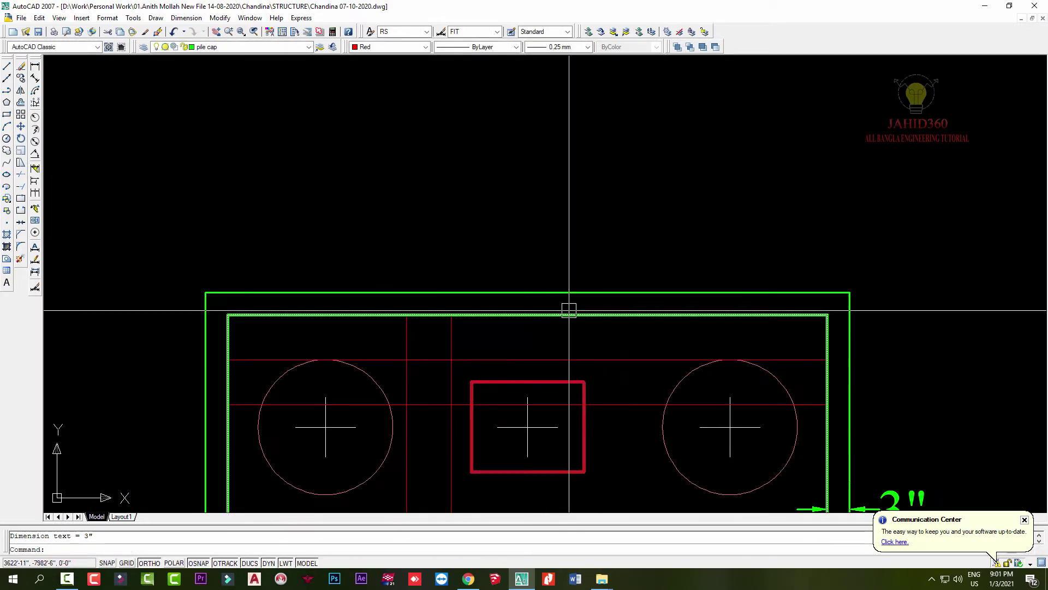
Delete the inner green outline, then undo to restore it.
{"action": "left_click", "coordinate": [568, 310]}
{"action": "key", "text": "Delete"}
{"action": "scroll", "coordinate": [738, 369], "scroll_direction": "down", "scroll_amount": 3}
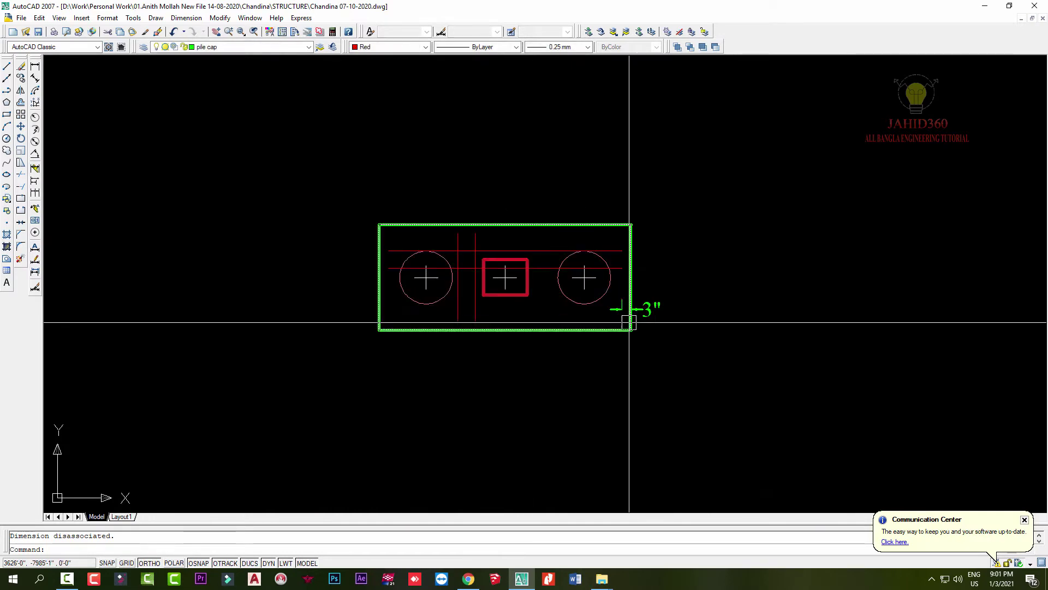
{"action": "scroll", "coordinate": [628, 316], "scroll_direction": "up", "scroll_amount": 4}
{"action": "scroll", "coordinate": [567, 349], "scroll_direction": "down", "scroll_amount": 4}
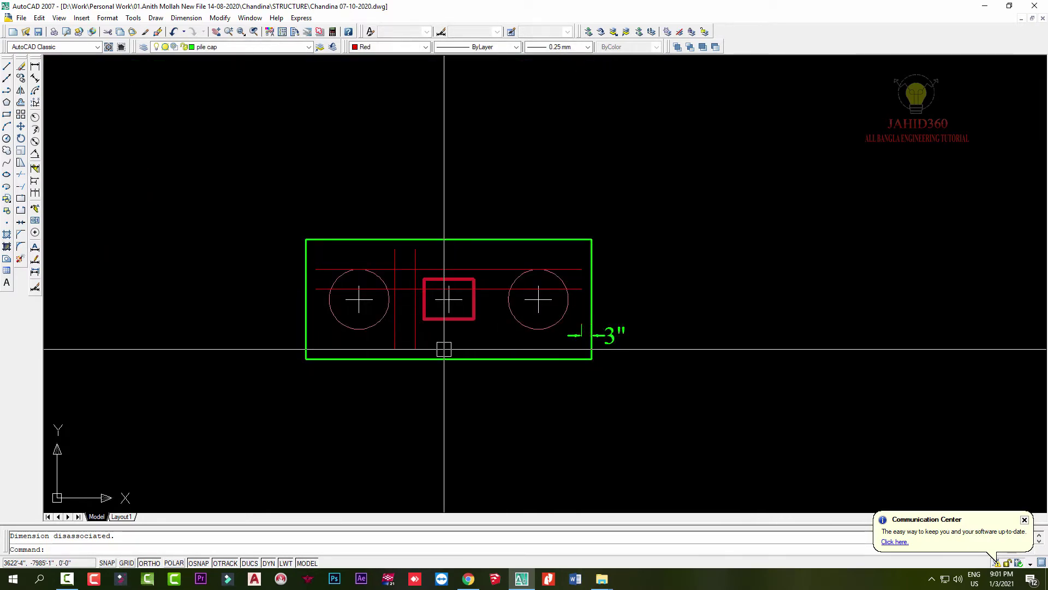
{"action": "scroll", "coordinate": [415, 351], "scroll_direction": "up", "scroll_amount": 2}
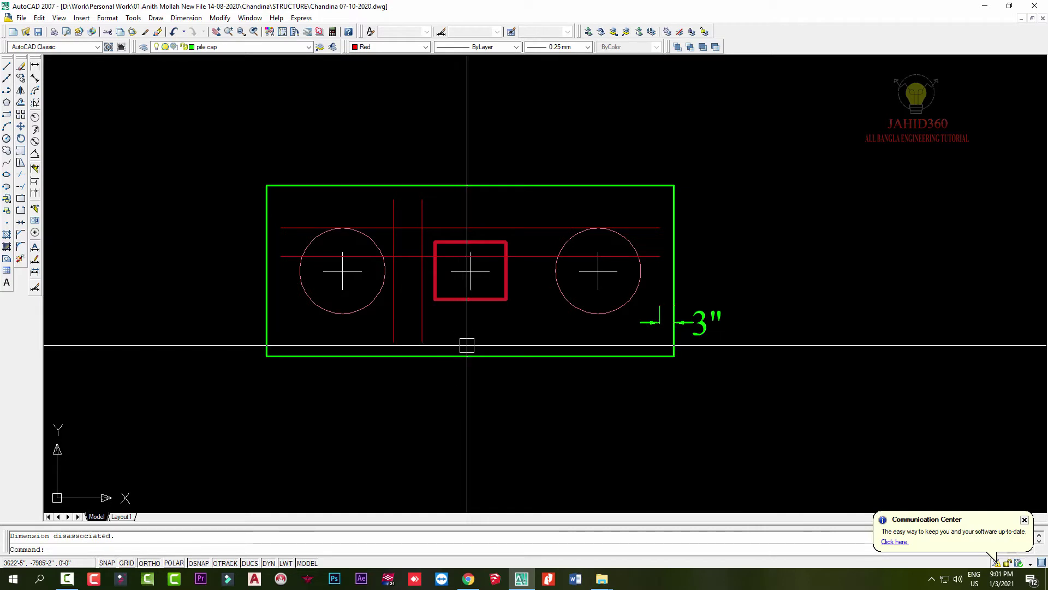
{"action": "key", "text": "ctrl+z"}
{"action": "scroll", "coordinate": [477, 382], "scroll_direction": "up", "scroll_amount": 2}
{"action": "scroll", "coordinate": [465, 312], "scroll_direction": "up", "scroll_amount": 2}
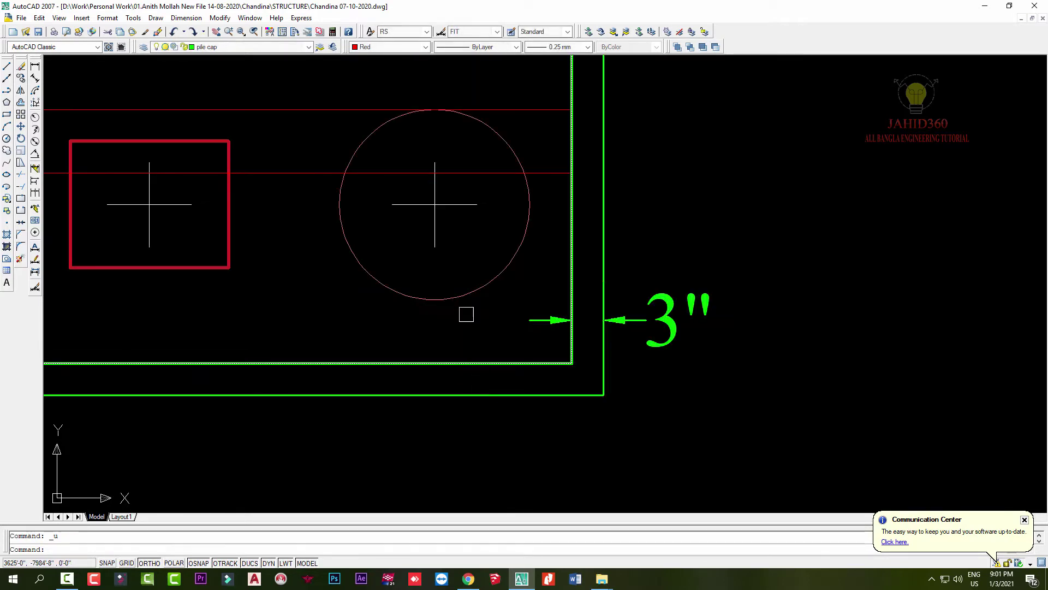
Give the inner outline DASHED2 linetype, 0.13 mm lineweight and White colour.
{"action": "left_click", "coordinate": [523, 363]}
{"action": "left_click", "coordinate": [498, 47]}
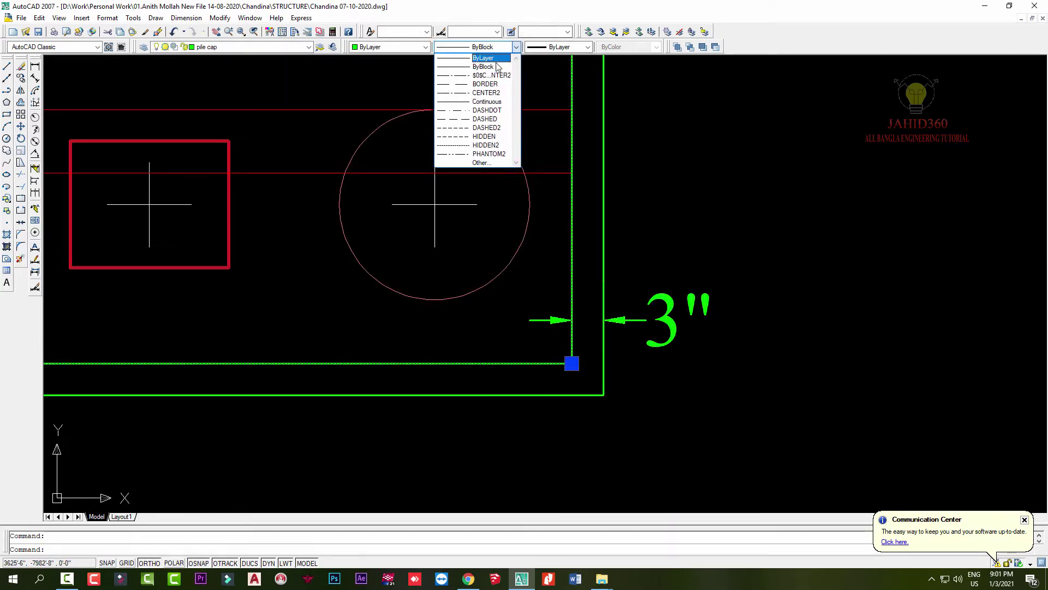
{"action": "left_click", "coordinate": [476, 129]}
{"action": "left_click", "coordinate": [563, 47]}
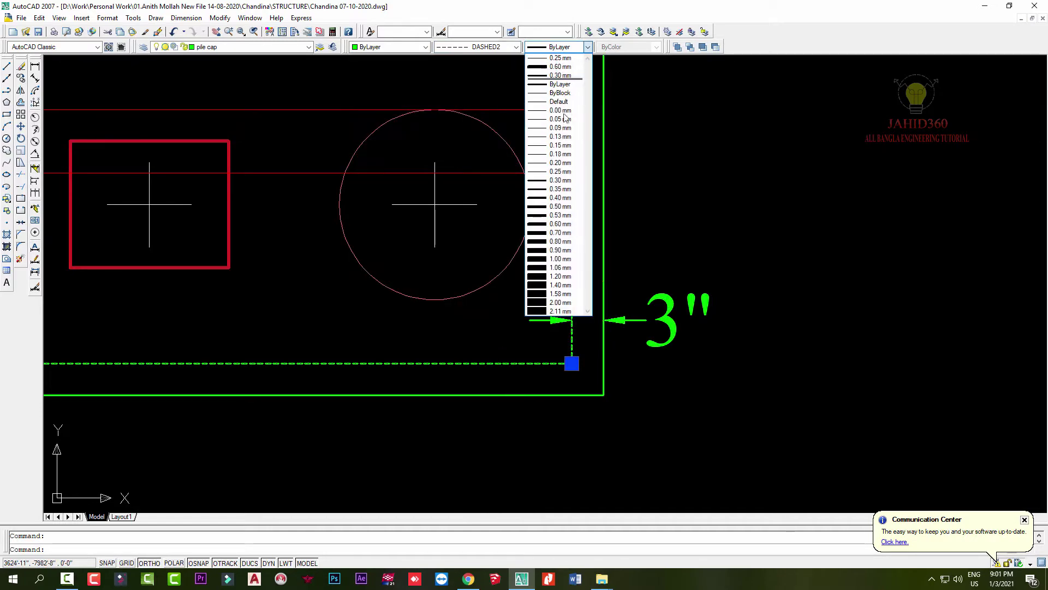
{"action": "left_click", "coordinate": [565, 137]}
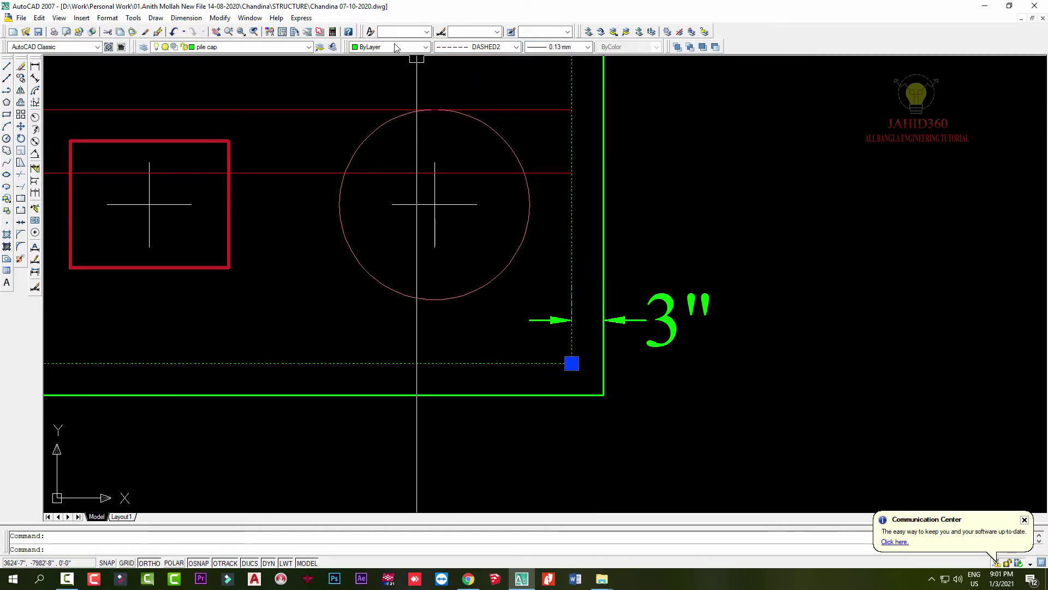
{"action": "left_click", "coordinate": [376, 135]}
{"action": "key", "text": "Escape"}
Reselect the dashed outline and review its lineweight without changing it.
{"action": "scroll", "coordinate": [571, 328], "scroll_direction": "down", "scroll_amount": 6}
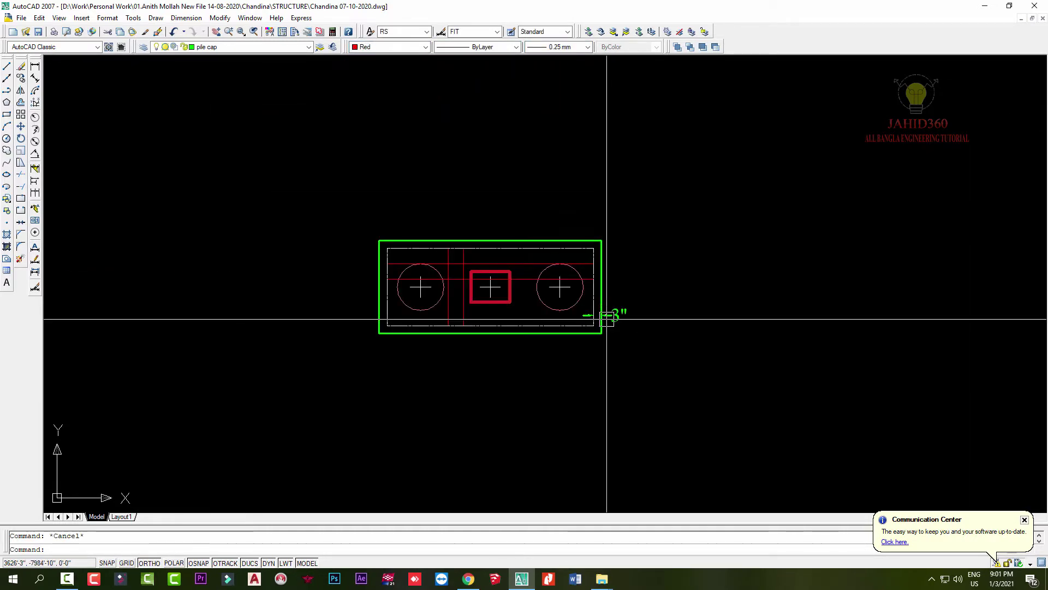
{"action": "scroll", "coordinate": [577, 286], "scroll_direction": "up", "scroll_amount": 5}
{"action": "scroll", "coordinate": [611, 269], "scroll_direction": "down", "scroll_amount": 3}
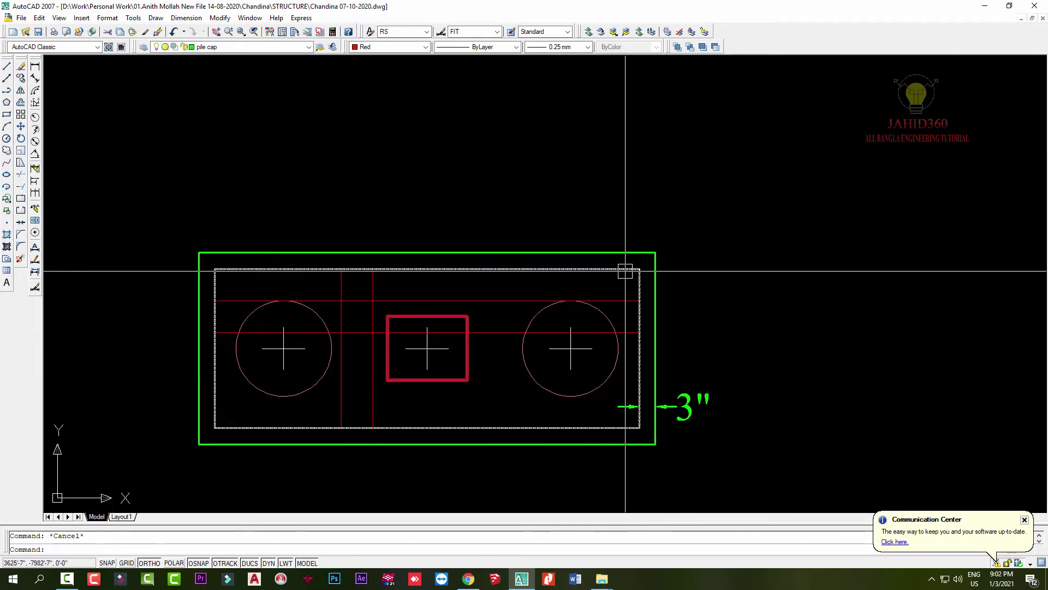
{"action": "left_click", "coordinate": [638, 269]}
{"action": "left_click", "coordinate": [559, 50]}
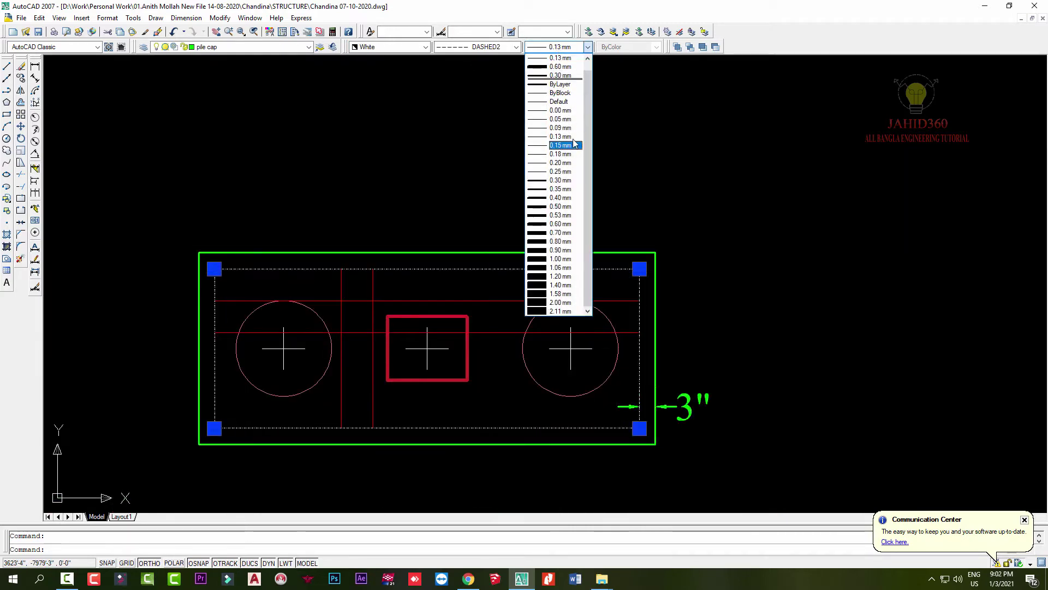
{"action": "left_click", "coordinate": [568, 127]}
{"action": "key", "text": "Escape"}
Delete the dashed outline and undo to bring it back.
{"action": "scroll", "coordinate": [631, 277], "scroll_direction": "up", "scroll_amount": 3}
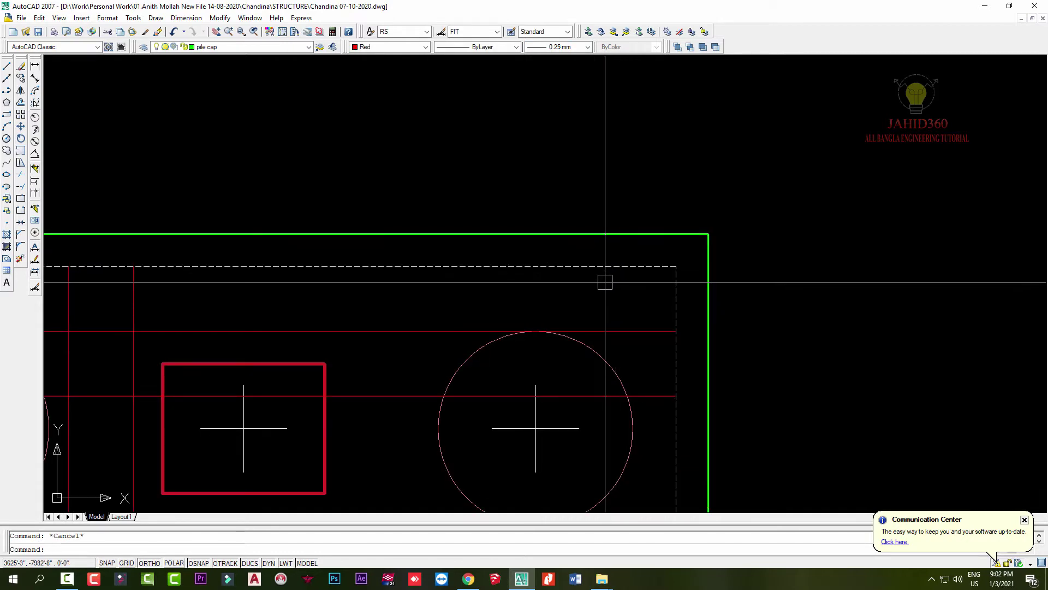
{"action": "scroll", "coordinate": [612, 284], "scroll_direction": "down", "scroll_amount": 6}
{"action": "scroll", "coordinate": [492, 257], "scroll_direction": "up", "scroll_amount": 2}
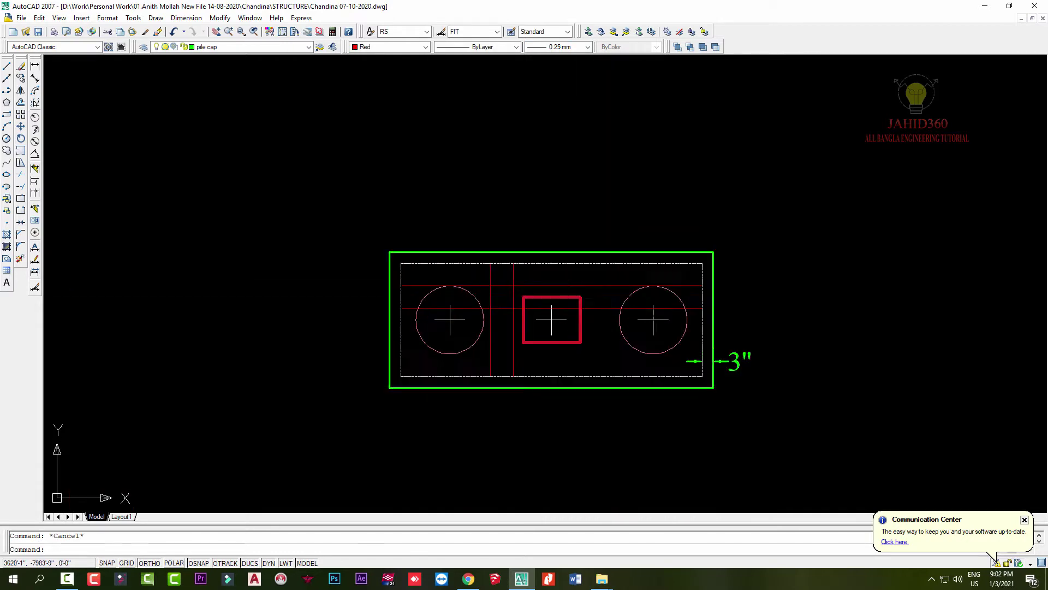
{"action": "scroll", "coordinate": [421, 225], "scroll_direction": "up", "scroll_amount": 3}
{"action": "left_click", "coordinate": [428, 219]}
{"action": "key", "text": "Delete"}
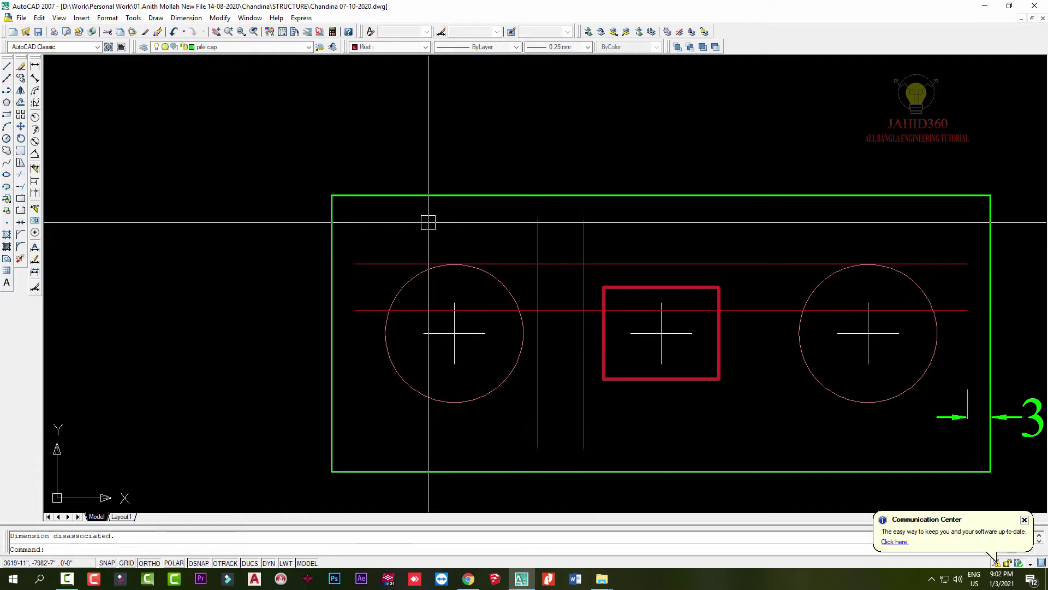
{"action": "key", "text": "ctrl+z"}
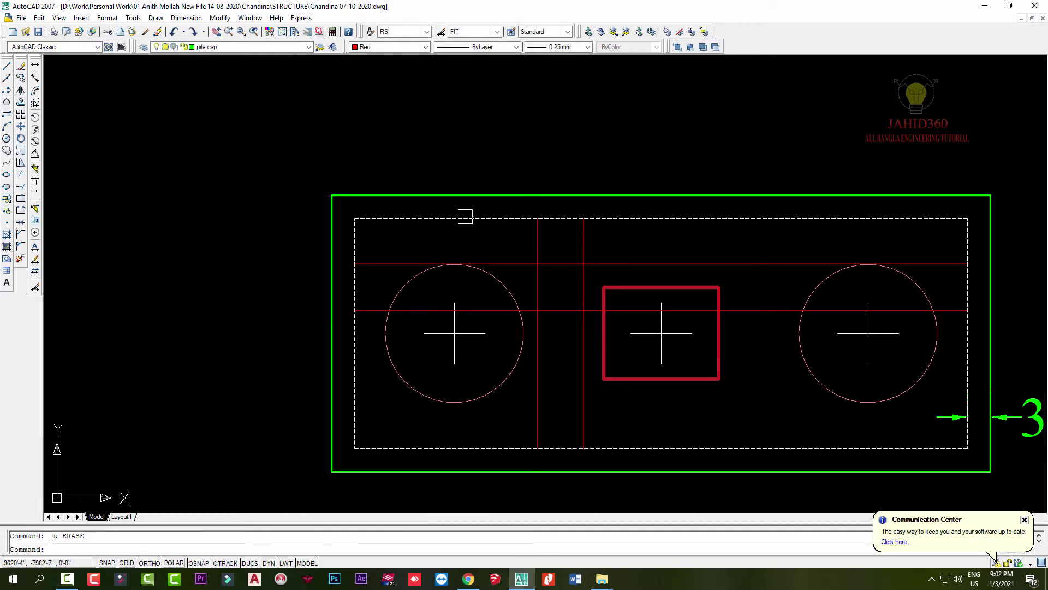
{"action": "scroll", "coordinate": [666, 311], "scroll_direction": "down", "scroll_amount": 2}
{"action": "scroll", "coordinate": [665, 350], "scroll_direction": "down", "scroll_amount": 1}
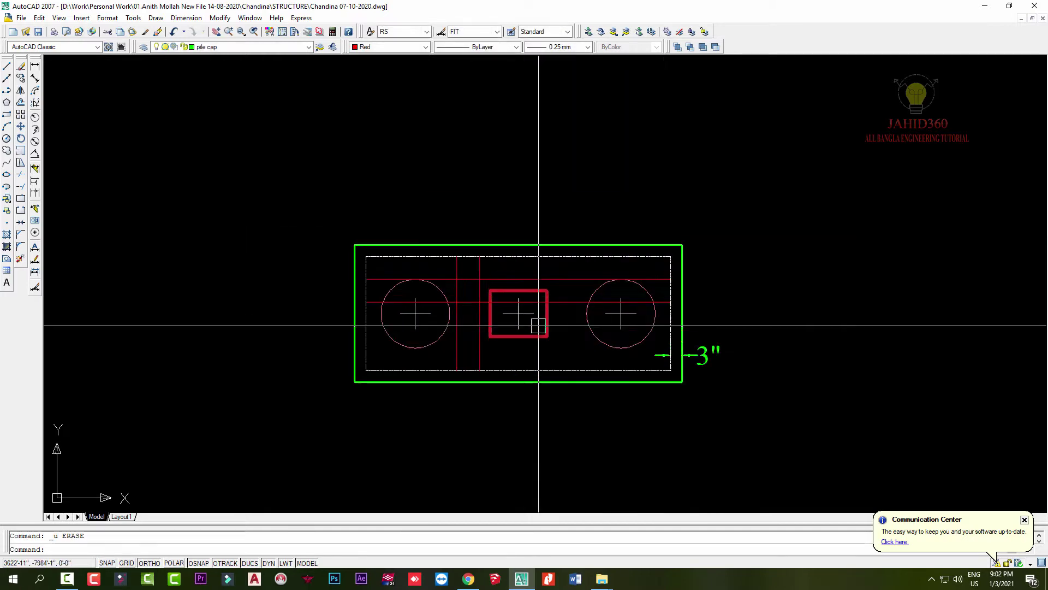
Zoom out to compare the pile cap plan with the surrounding sheet and section.
{"action": "scroll", "coordinate": [579, 349], "scroll_direction": "down", "scroll_amount": 2}
{"action": "scroll", "coordinate": [578, 349], "scroll_direction": "down", "scroll_amount": 2}
{"action": "middle_click_drag", "start_coordinate": [579, 349], "coordinate": [556, 441]}
{"action": "scroll", "coordinate": [548, 215], "scroll_direction": "down", "scroll_amount": 4}
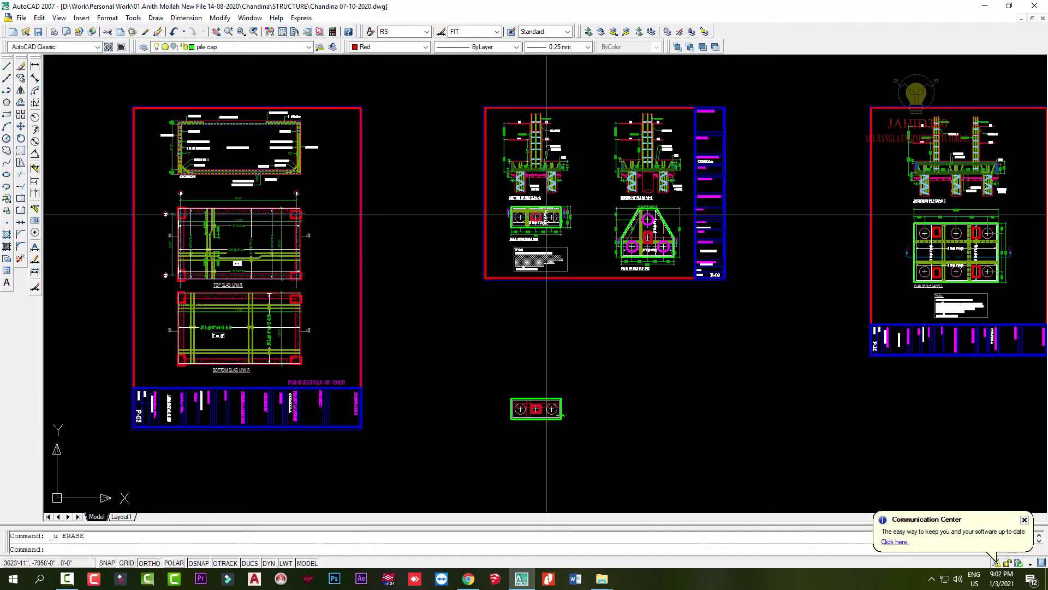
{"action": "scroll", "coordinate": [546, 207], "scroll_direction": "up", "scroll_amount": 3}
{"action": "scroll", "coordinate": [497, 197], "scroll_direction": "up", "scroll_amount": 4}
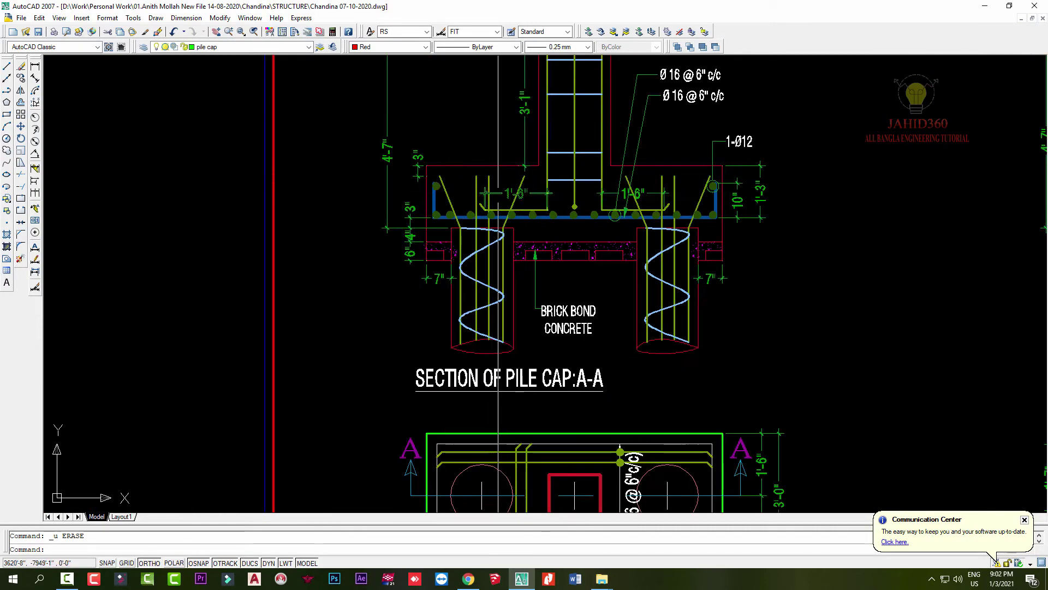
{"action": "scroll", "coordinate": [498, 284], "scroll_direction": "down", "scroll_amount": 5}
{"action": "scroll", "coordinate": [511, 286], "scroll_direction": "up", "scroll_amount": 3}
{"action": "scroll", "coordinate": [513, 283], "scroll_direction": "up", "scroll_amount": 3}
Crossing-select the pile cap plan and move it upward on the sheet.
{"action": "left_click", "coordinate": [635, 386]}
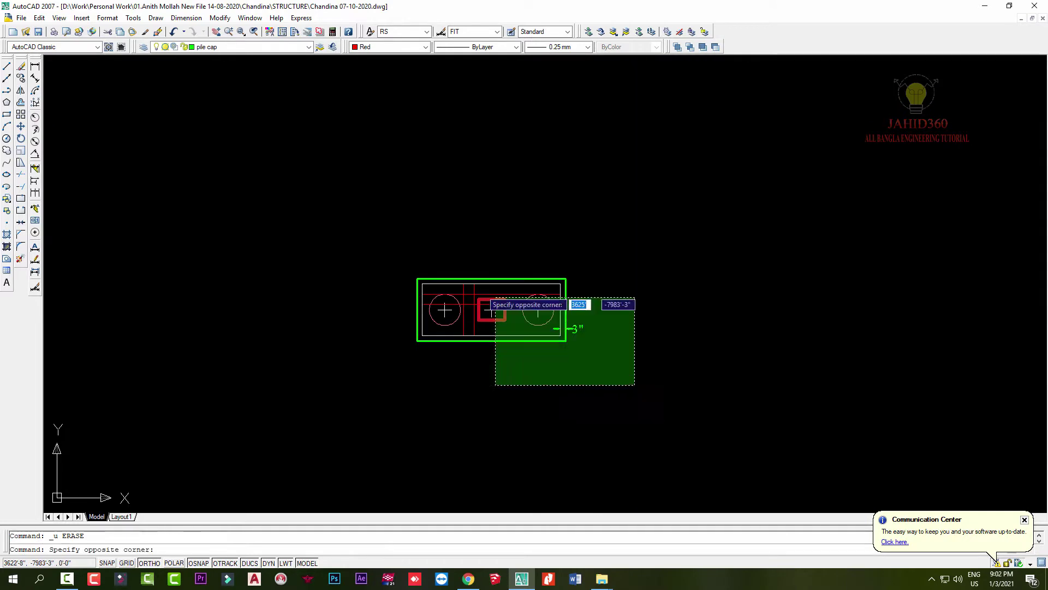
{"action": "left_click", "coordinate": [495, 298]}
{"action": "type", "text": "m"}
{"action": "key", "text": "Return"}
{"action": "left_click", "coordinate": [639, 366]}
{"action": "left_click", "coordinate": [639, 297]}
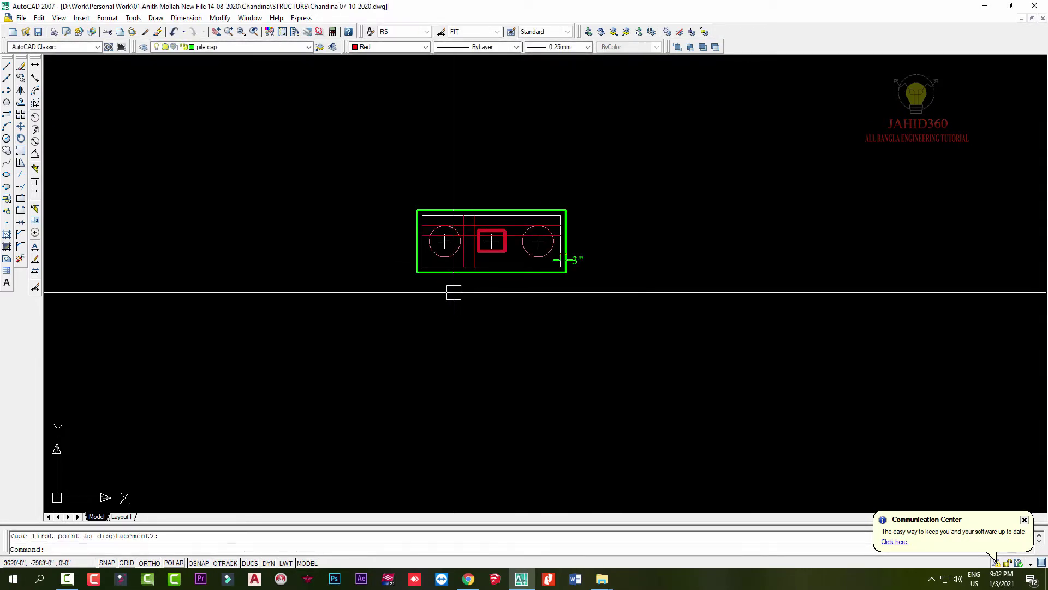
Place vertical construction lines through the pile cap's left and right edges and both pile circle edges.
{"action": "left_click", "coordinate": [8, 79]}
{"action": "left_click", "coordinate": [346, 222]}
{"action": "scroll", "coordinate": [420, 275], "scroll_direction": "up", "scroll_amount": 3}
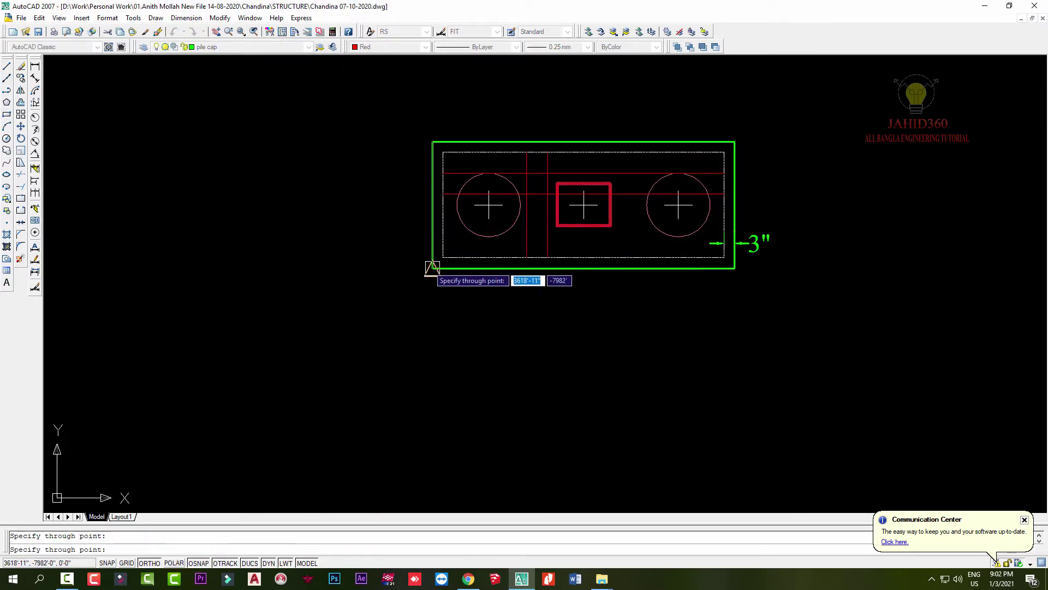
{"action": "left_click", "coordinate": [432, 268]}
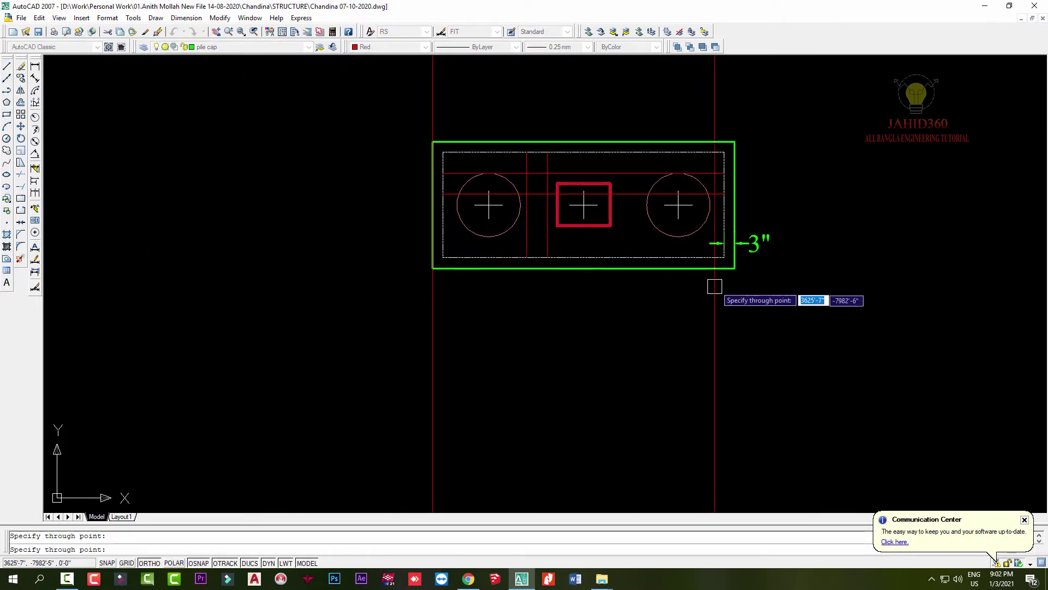
{"action": "left_click", "coordinate": [735, 142]}
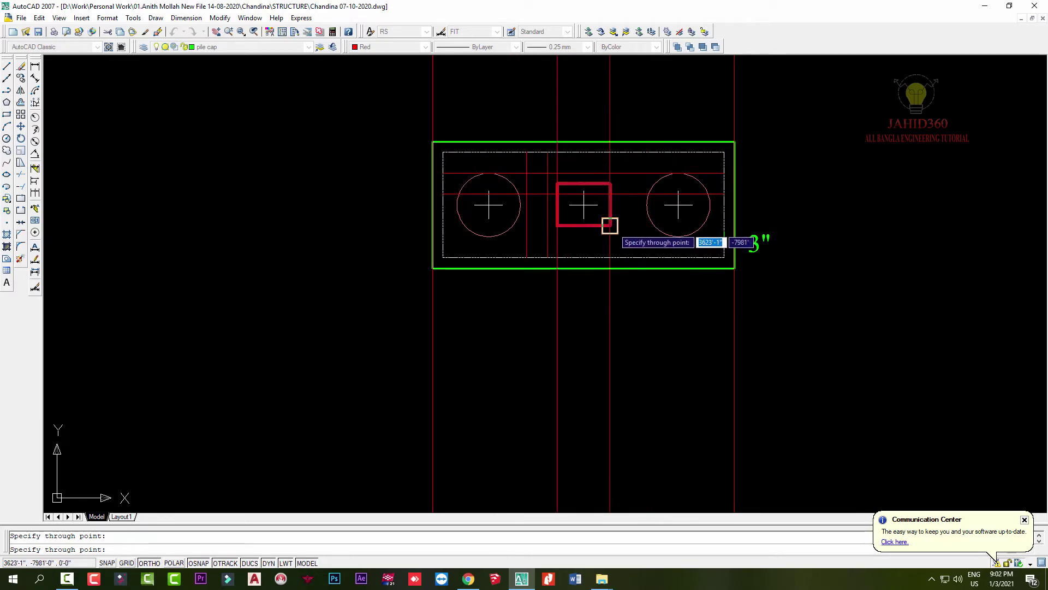
{"action": "left_click", "coordinate": [457, 206]}
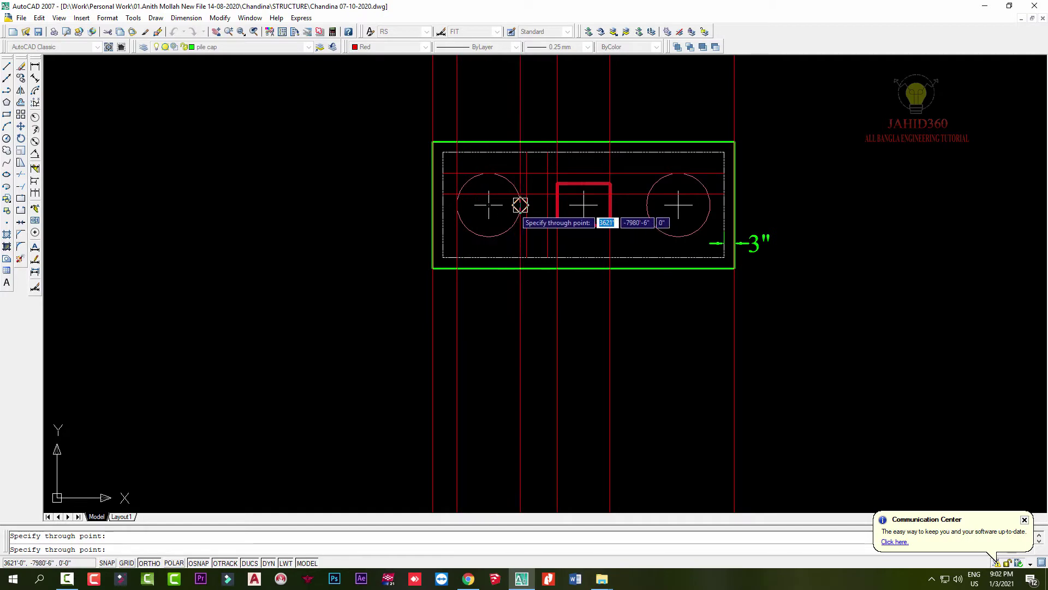
{"action": "left_click", "coordinate": [647, 205]}
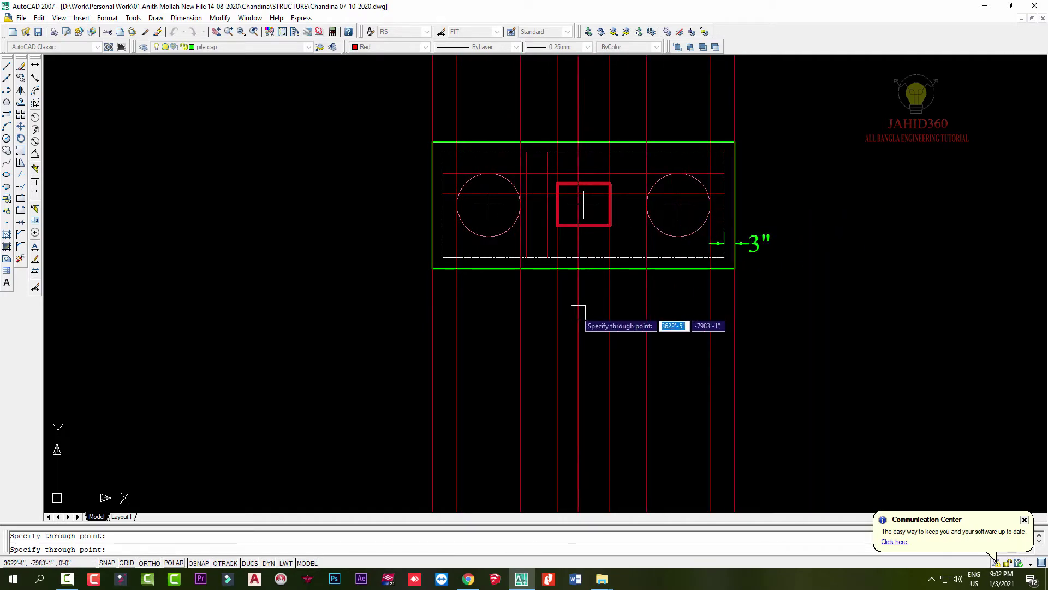
{"action": "scroll", "coordinate": [446, 263], "scroll_direction": "up", "scroll_amount": 2}
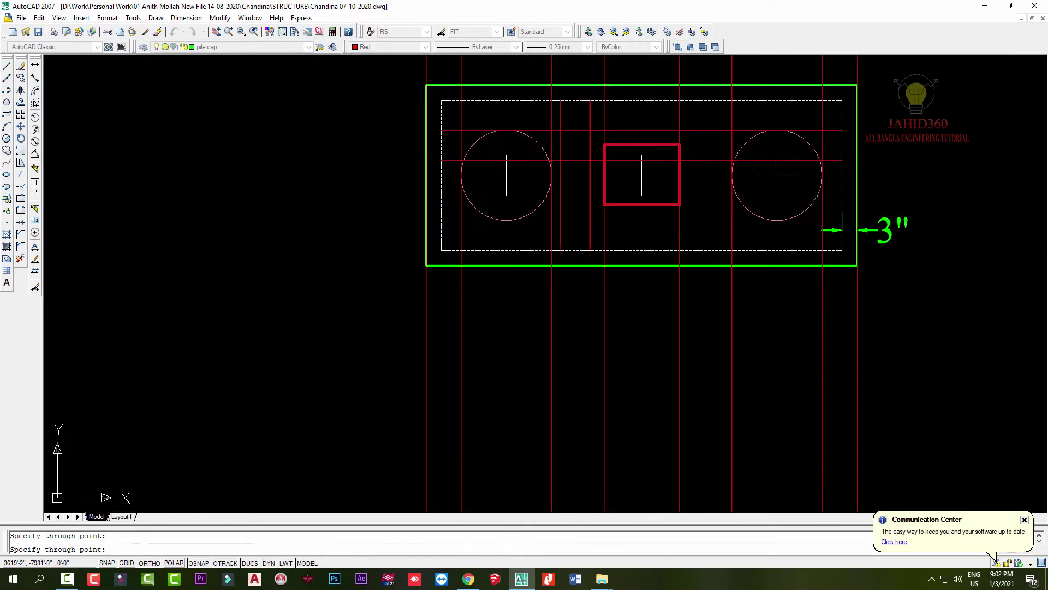
{"action": "scroll", "coordinate": [446, 392], "scroll_direction": "down", "scroll_amount": 2}
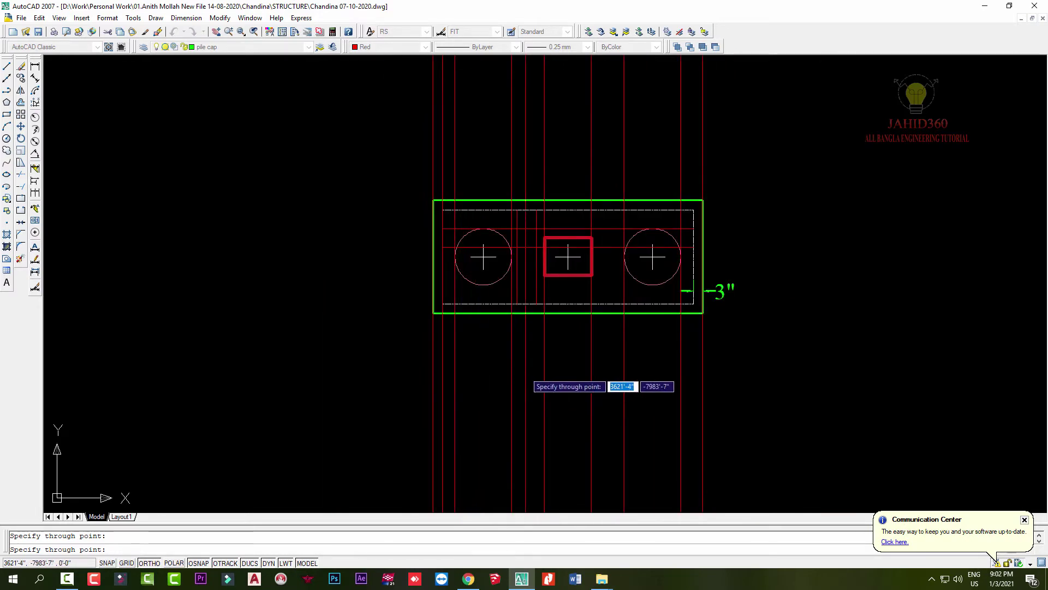
{"action": "key", "text": "Escape"}
{"action": "scroll", "coordinate": [518, 199], "scroll_direction": "up", "scroll_amount": 2}
Match the left and right side construction lines to the green pile-cap outline's properties.
{"action": "left_click", "coordinate": [475, 201]}
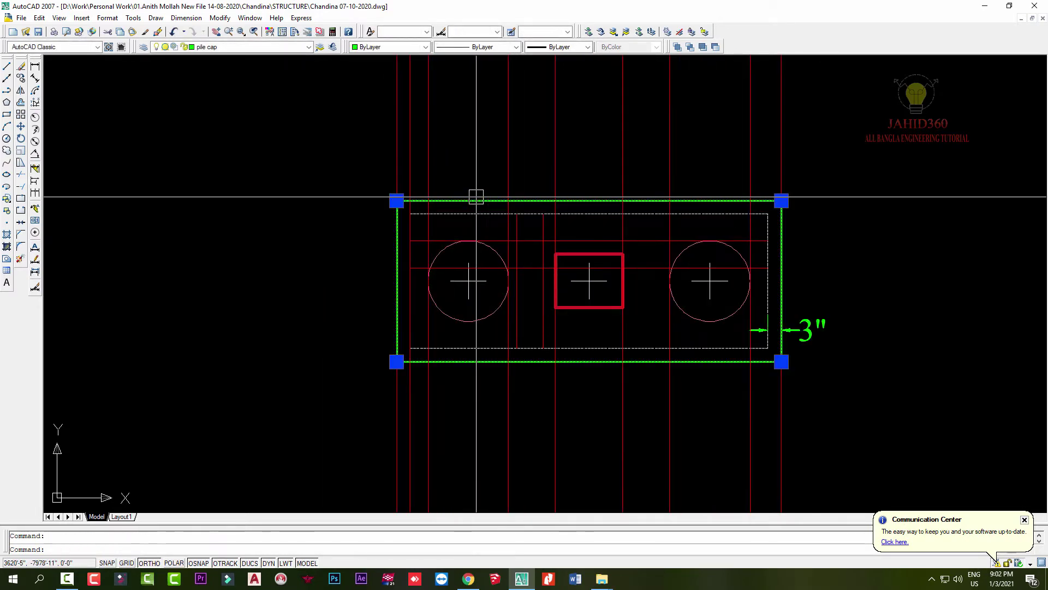
{"action": "middle_click_drag", "start_coordinate": [470, 176], "coordinate": [509, 248]}
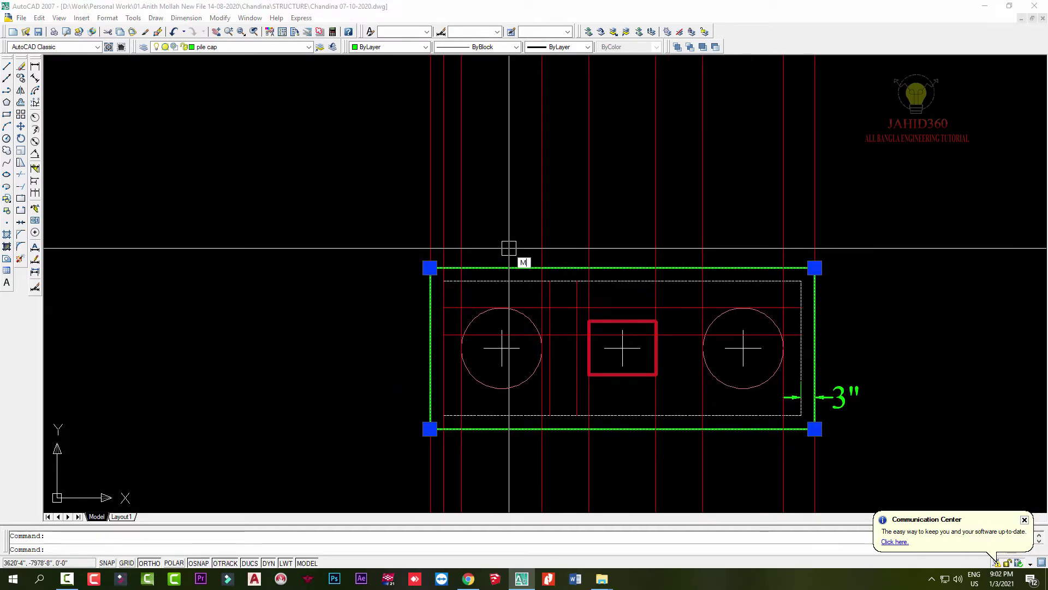
{"action": "type", "text": "a"}
{"action": "key", "text": "Return"}
{"action": "left_click", "coordinate": [430, 230]}
{"action": "left_click", "coordinate": [814, 223]}
{"action": "key", "text": "Escape"}
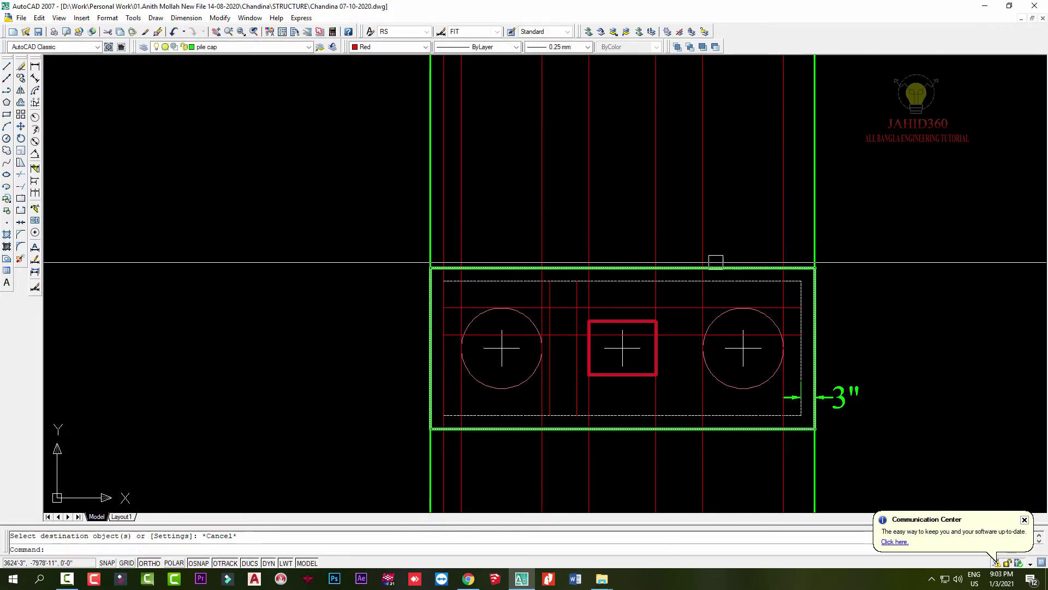
Start matching properties from the right pile circle, then cancel.
{"action": "left_click", "coordinate": [716, 262]}
{"action": "key", "text": "Escape"}
{"action": "scroll", "coordinate": [719, 321], "scroll_direction": "up", "scroll_amount": 2}
{"action": "left_click", "coordinate": [715, 316]}
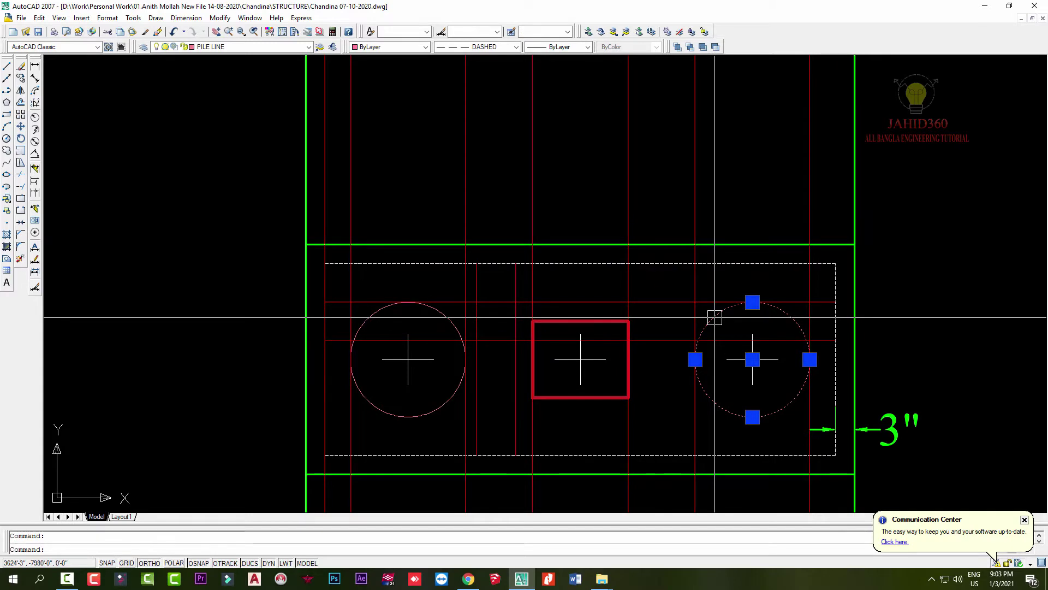
{"action": "type", "text": "MA"}
{"action": "key", "text": "Return"}
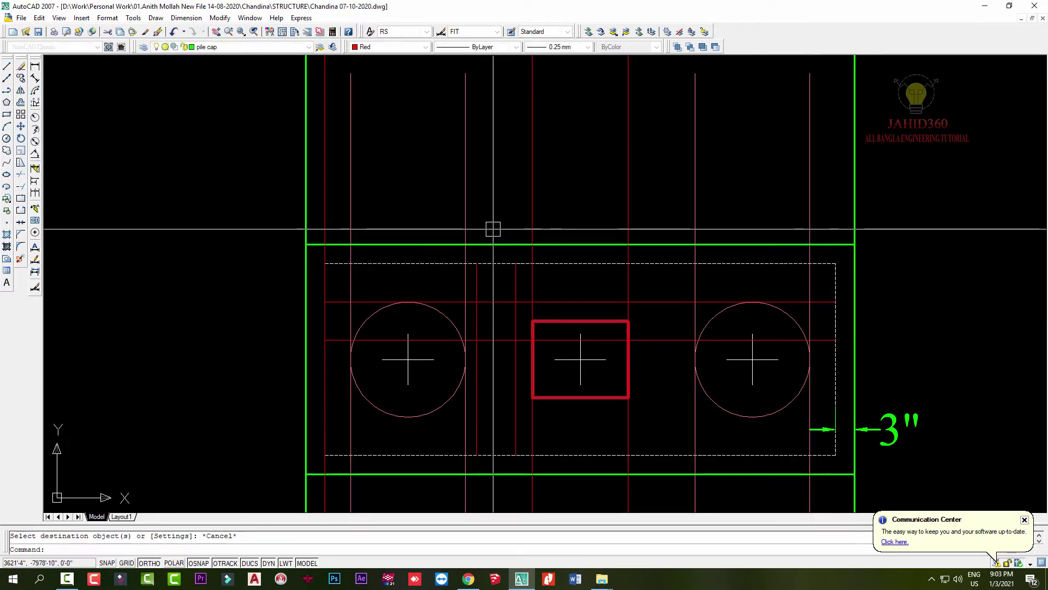
{"action": "key", "text": "Escape"}
{"action": "scroll", "coordinate": [567, 302], "scroll_direction": "down", "scroll_amount": 5}
Draw a short red horizontal line across the vertical construction lines above the PC1 plan.
{"action": "middle_click_drag", "start_coordinate": [567, 302], "coordinate": [552, 402]}
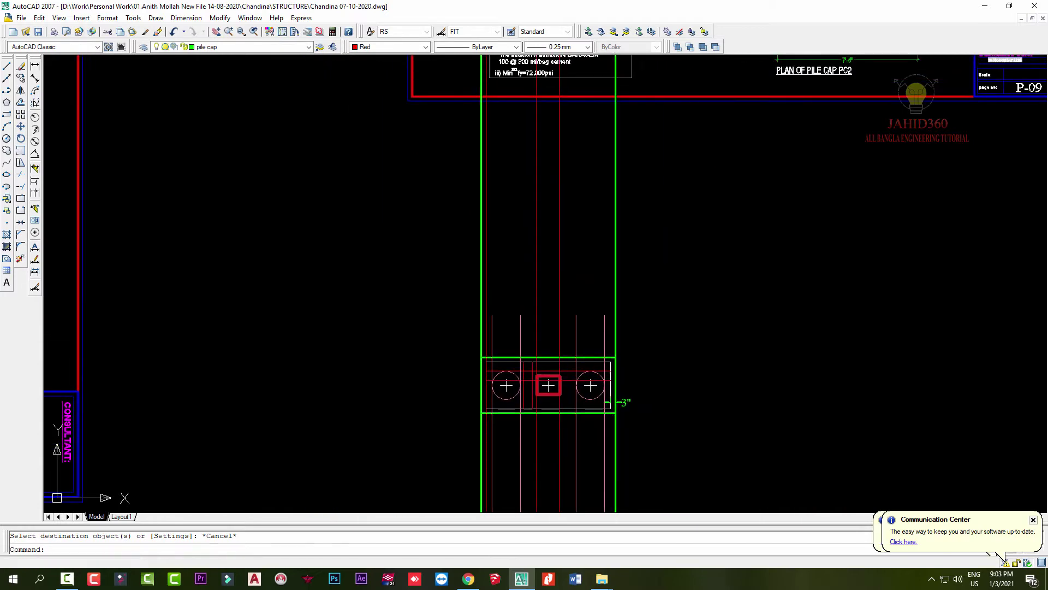
{"action": "type", "text": "L"}
{"action": "key", "text": "Return"}
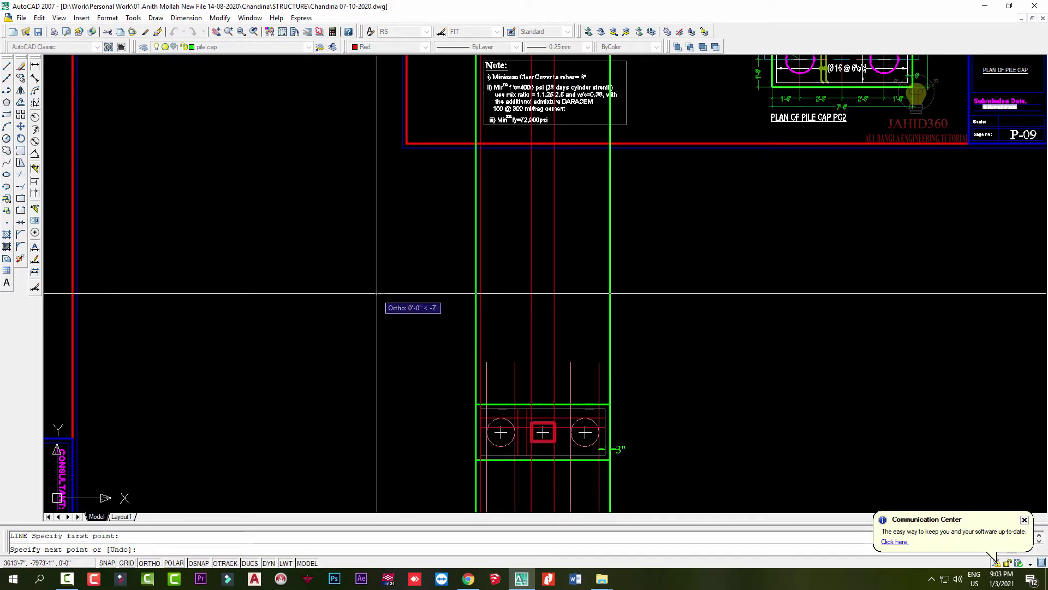
{"action": "middle_click_drag", "start_coordinate": [377, 293], "coordinate": [377, 350]}
{"action": "left_click", "coordinate": [792, 350]}
{"action": "key", "text": "Return"}
Select the red horizontal line and the dashed vertical pile line, then clear the selection.
{"action": "middle_click_drag", "start_coordinate": [656, 328], "coordinate": [657, 445]}
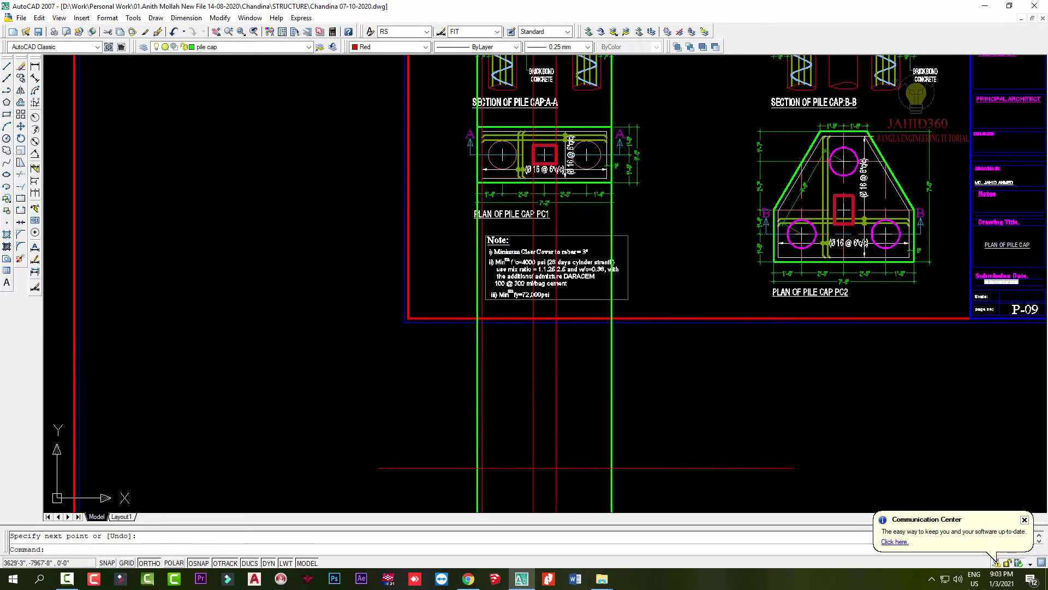
{"action": "scroll", "coordinate": [735, 356], "scroll_direction": "down", "scroll_amount": 1}
{"action": "scroll", "coordinate": [672, 377], "scroll_direction": "down", "scroll_amount": 2}
{"action": "scroll", "coordinate": [655, 368], "scroll_direction": "down", "scroll_amount": 2}
{"action": "scroll", "coordinate": [633, 370], "scroll_direction": "up", "scroll_amount": 3}
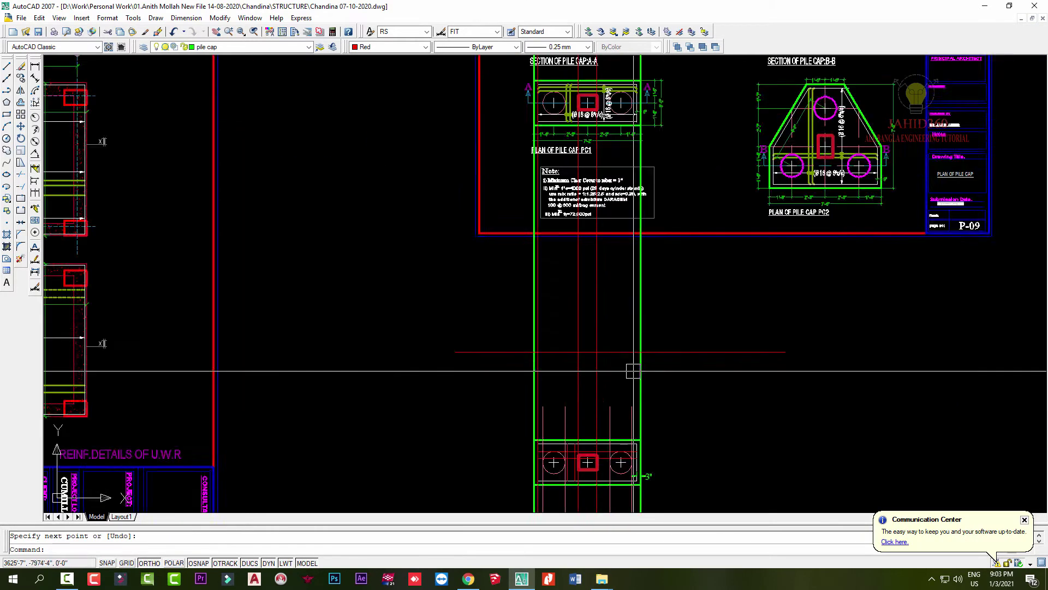
{"action": "scroll", "coordinate": [634, 370], "scroll_direction": "up", "scroll_amount": 3}
{"action": "scroll", "coordinate": [683, 364], "scroll_direction": "down", "scroll_amount": 5}
{"action": "scroll", "coordinate": [665, 293], "scroll_direction": "up", "scroll_amount": 1}
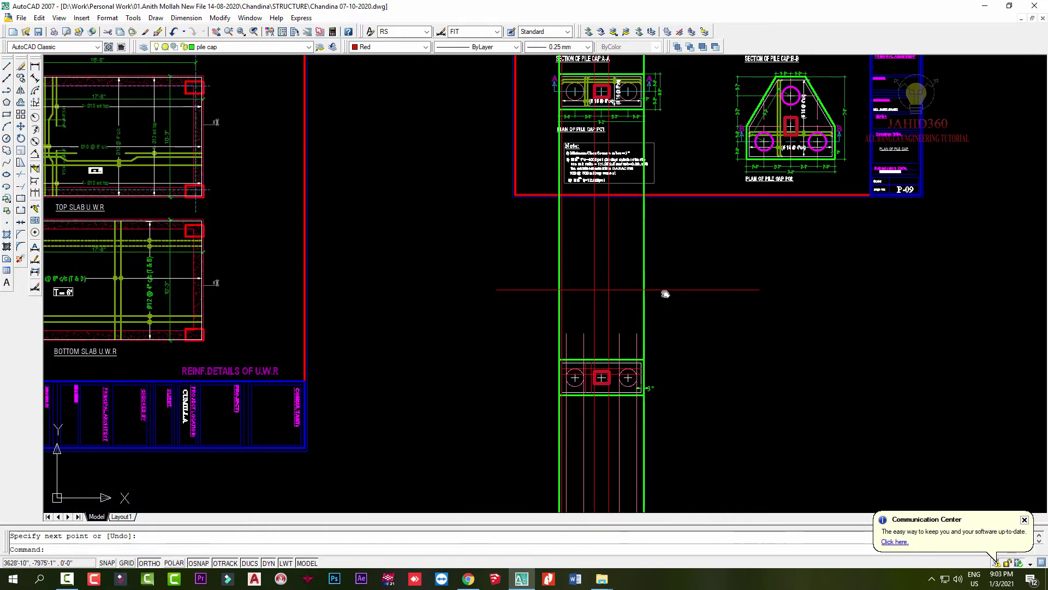
{"action": "left_click", "coordinate": [669, 268]}
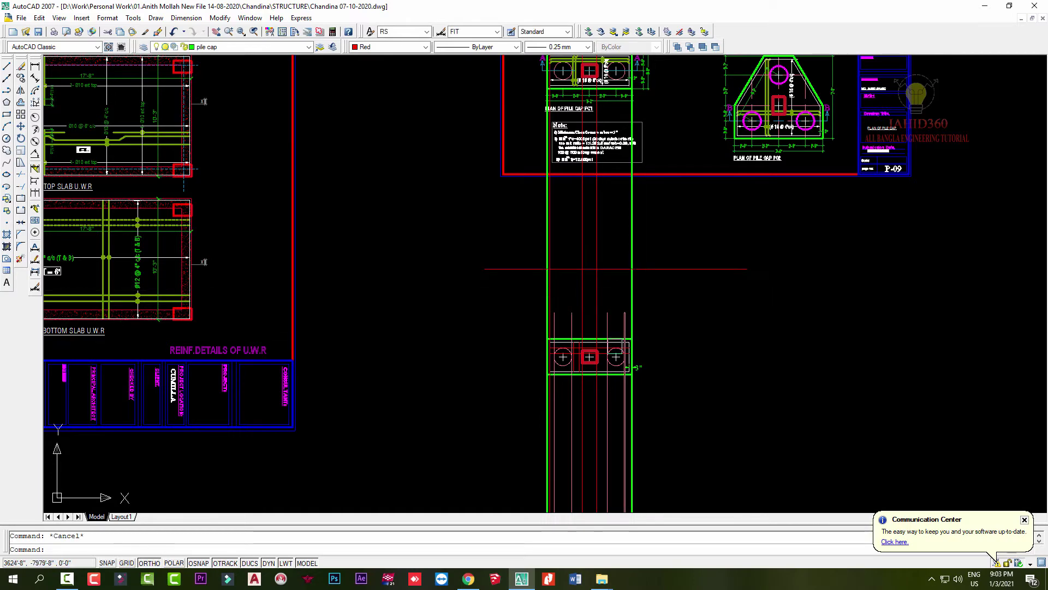
{"action": "scroll", "coordinate": [615, 344], "scroll_direction": "up", "scroll_amount": 5}
{"action": "left_click", "coordinate": [593, 279]}
{"action": "scroll", "coordinate": [577, 256], "scroll_direction": "down", "scroll_amount": 6}
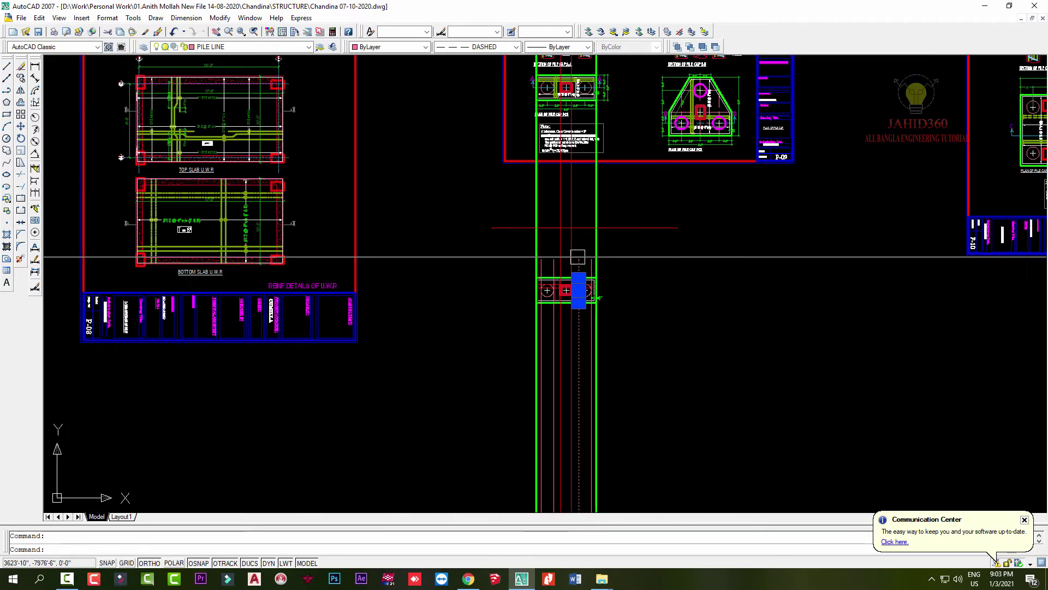
{"action": "scroll", "coordinate": [601, 257], "scroll_direction": "down", "scroll_amount": 3}
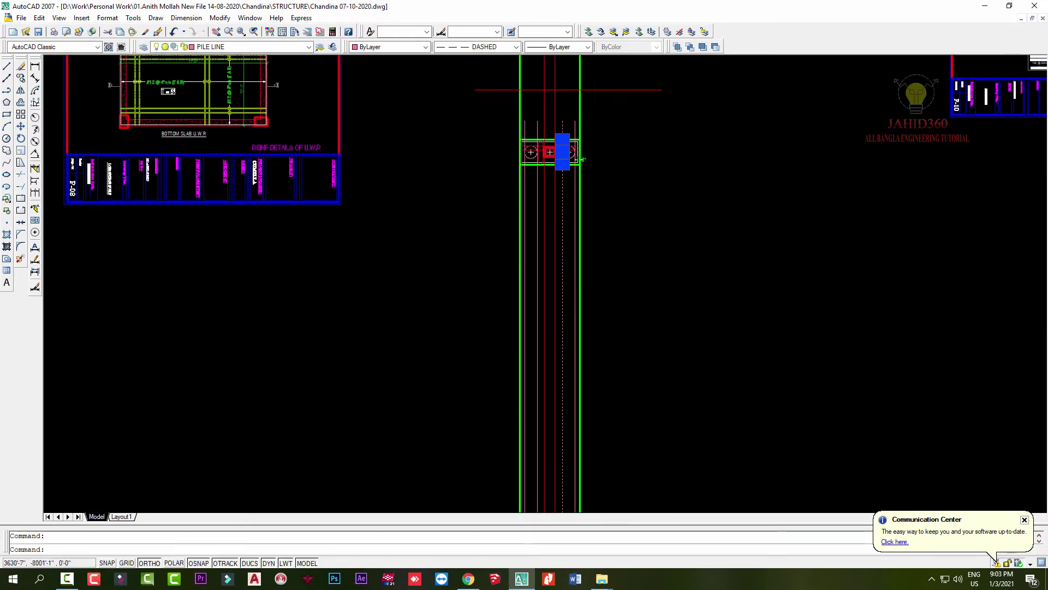
{"action": "scroll", "coordinate": [601, 256], "scroll_direction": "down", "scroll_amount": 2}
{"action": "scroll", "coordinate": [578, 235], "scroll_direction": "up", "scroll_amount": 6}
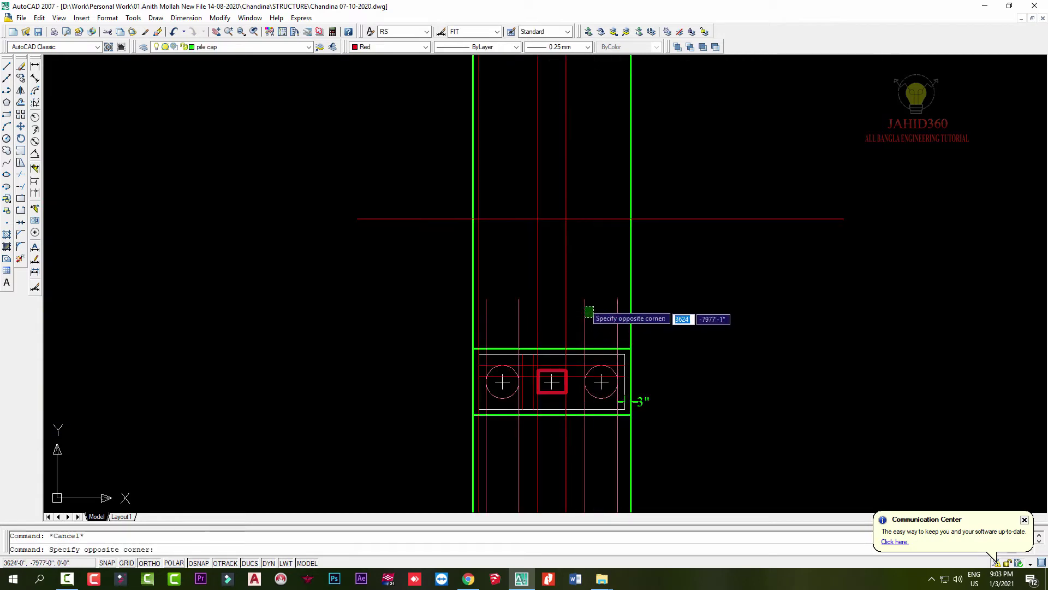
{"action": "left_click", "coordinate": [628, 328]}
{"action": "scroll", "coordinate": [636, 330], "scroll_direction": "down", "scroll_amount": 4}
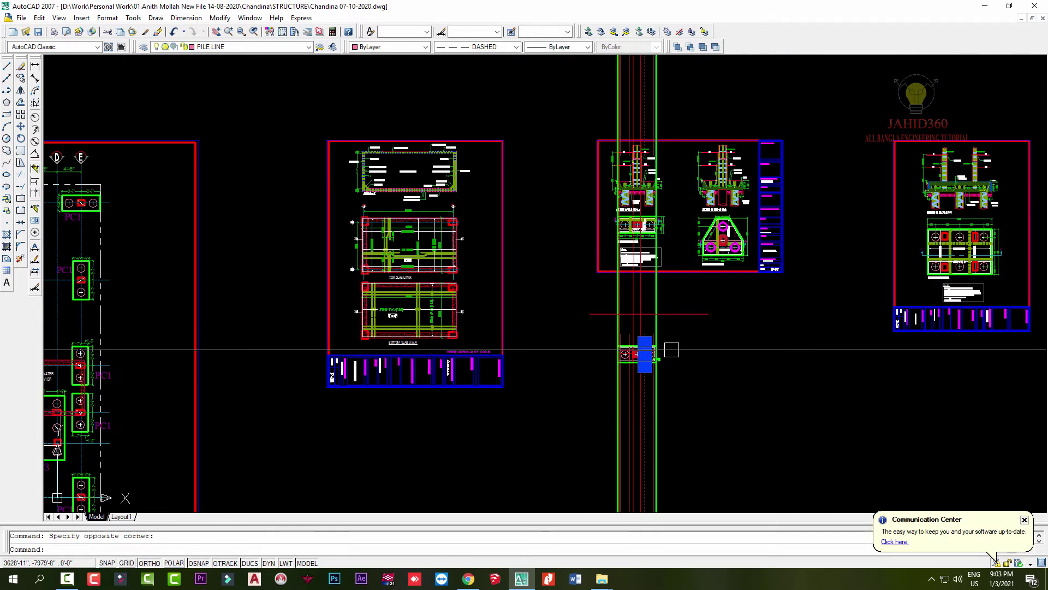
{"action": "key", "text": "Escape"}
Set the linetype of the left and right pile lines to ByBlock.
{"action": "scroll", "coordinate": [650, 339], "scroll_direction": "up", "scroll_amount": 7}
{"action": "left_click", "coordinate": [625, 333]}
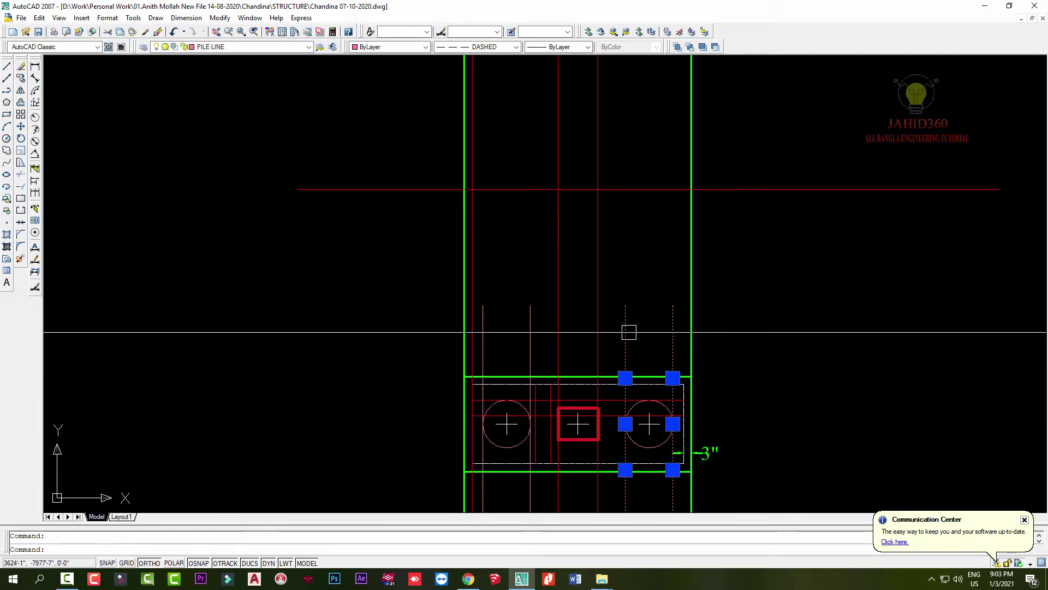
{"action": "left_click", "coordinate": [482, 333]}
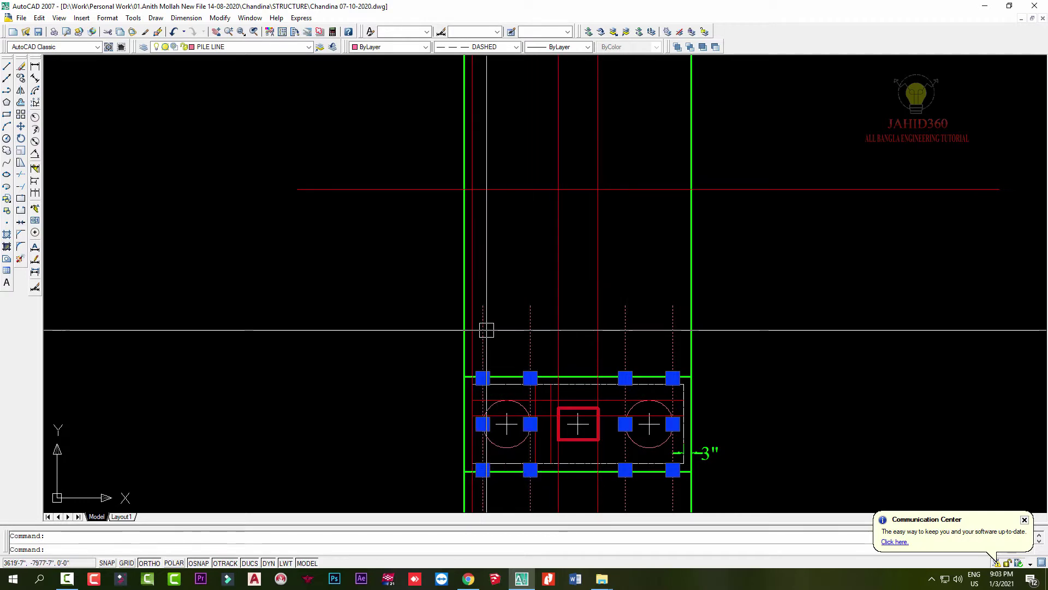
{"action": "left_click", "coordinate": [486, 47]}
{"action": "left_click", "coordinate": [490, 67]}
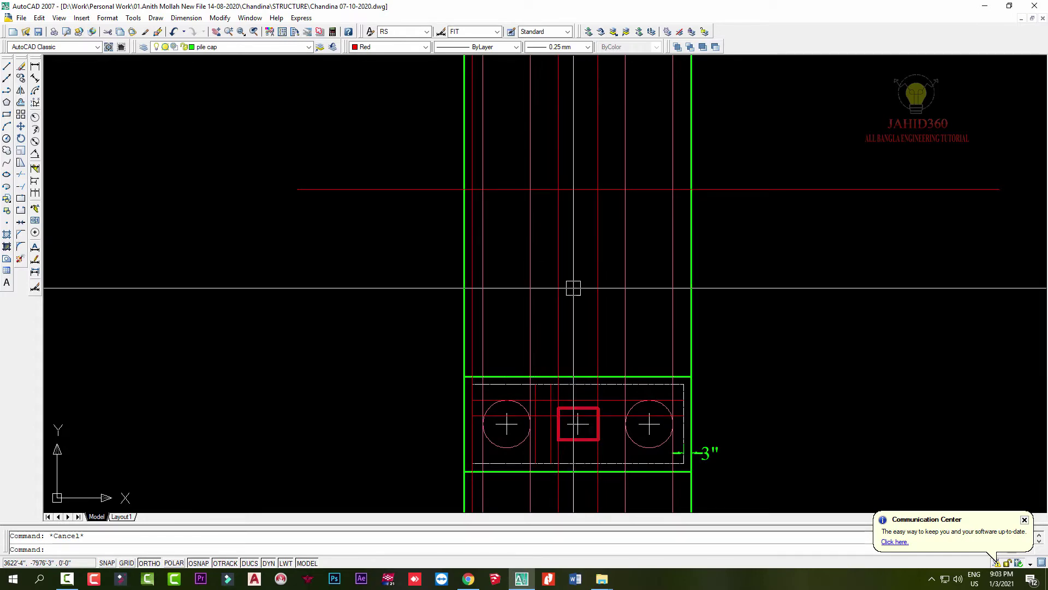
Select a vertical line above the pile cap and check its linetype without changing it.
{"action": "scroll", "coordinate": [575, 288], "scroll_direction": "down", "scroll_amount": 5}
{"action": "scroll", "coordinate": [575, 287], "scroll_direction": "down", "scroll_amount": 2}
{"action": "scroll", "coordinate": [594, 172], "scroll_direction": "up", "scroll_amount": 6}
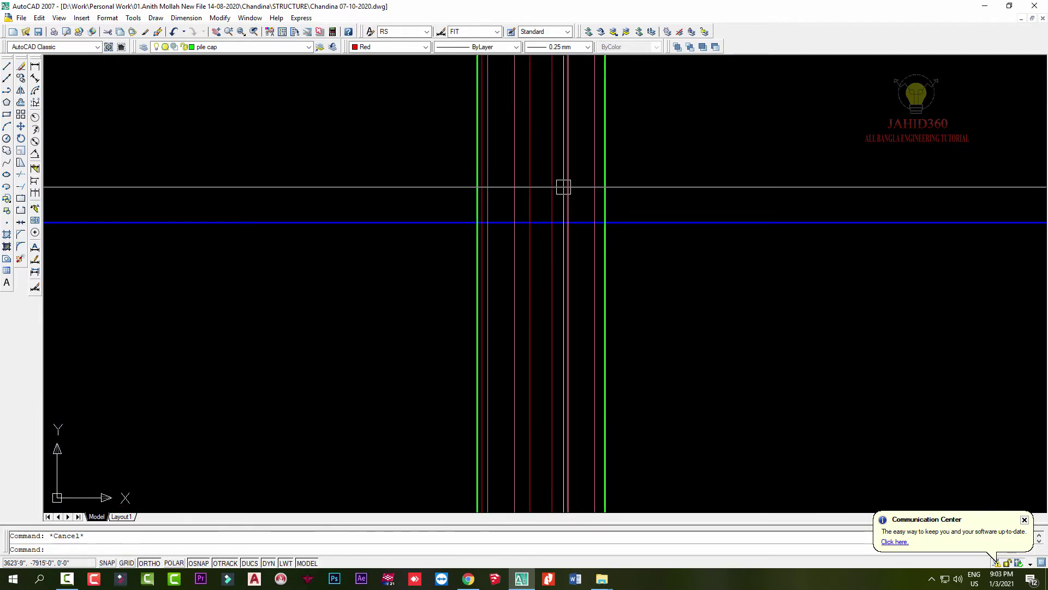
{"action": "scroll", "coordinate": [497, 183], "scroll_direction": "down", "scroll_amount": 9}
{"action": "scroll", "coordinate": [503, 273], "scroll_direction": "up", "scroll_amount": 4}
{"action": "left_click", "coordinate": [503, 273]}
{"action": "scroll", "coordinate": [505, 354], "scroll_direction": "up", "scroll_amount": 3}
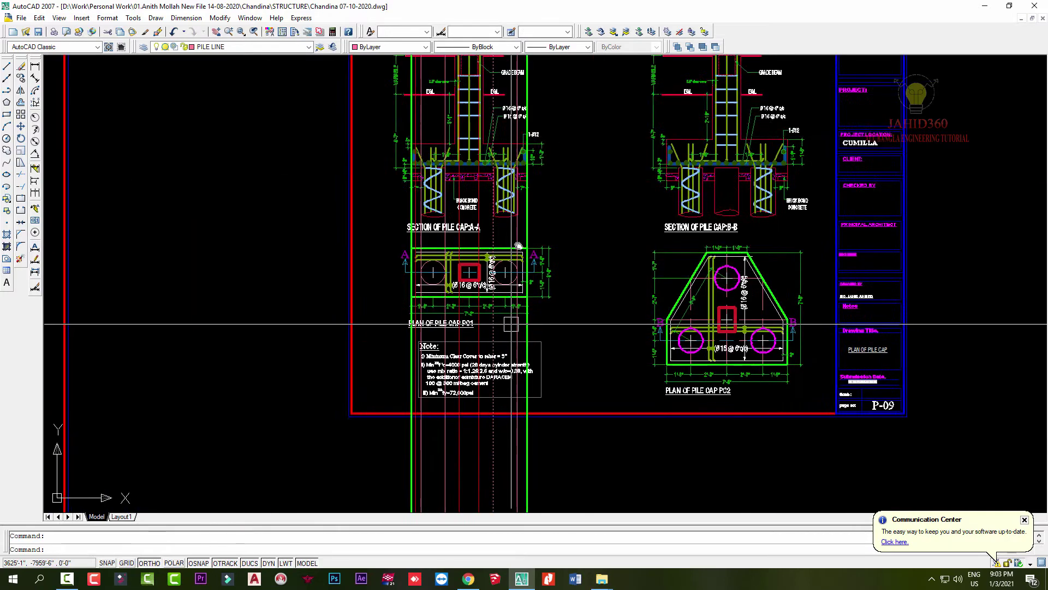
{"action": "scroll", "coordinate": [505, 355], "scroll_direction": "up", "scroll_amount": 2}
{"action": "left_click", "coordinate": [487, 48]}
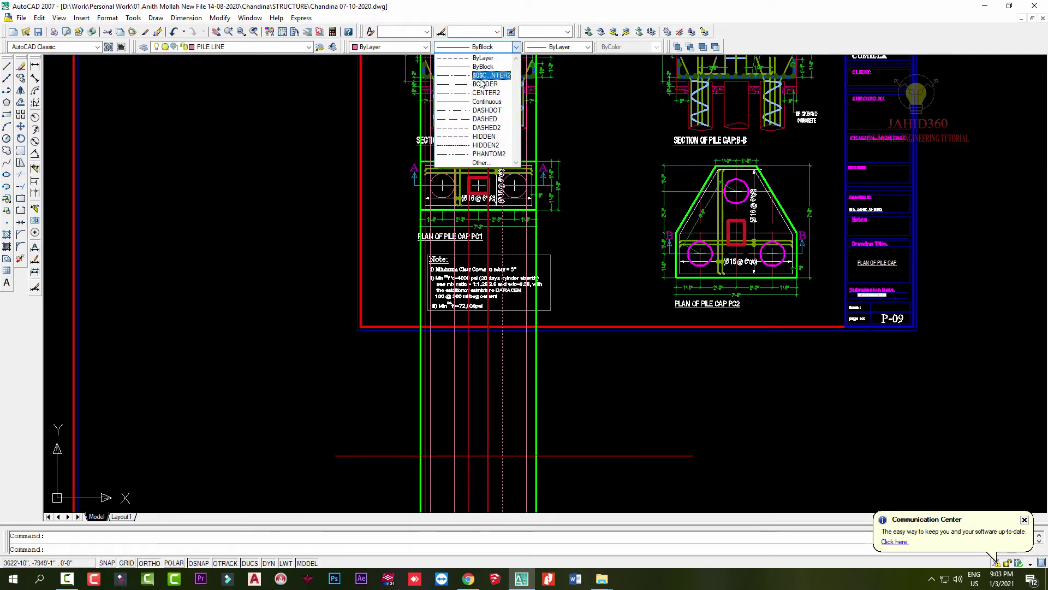
{"action": "scroll", "coordinate": [602, 392], "scroll_direction": "down", "scroll_amount": 4}
{"action": "scroll", "coordinate": [605, 390], "scroll_direction": "up", "scroll_amount": 2}
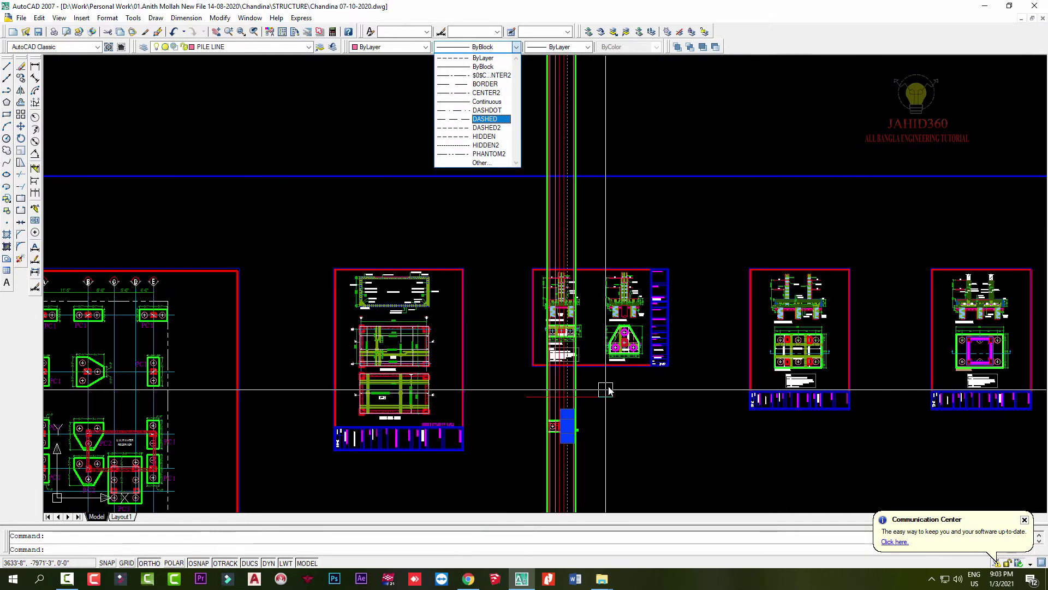
{"action": "key", "text": "Escape"}
Zoom and pan to bring section A-A of the pile cap into view.
{"action": "scroll", "coordinate": [595, 345], "scroll_direction": "up", "scroll_amount": 2}
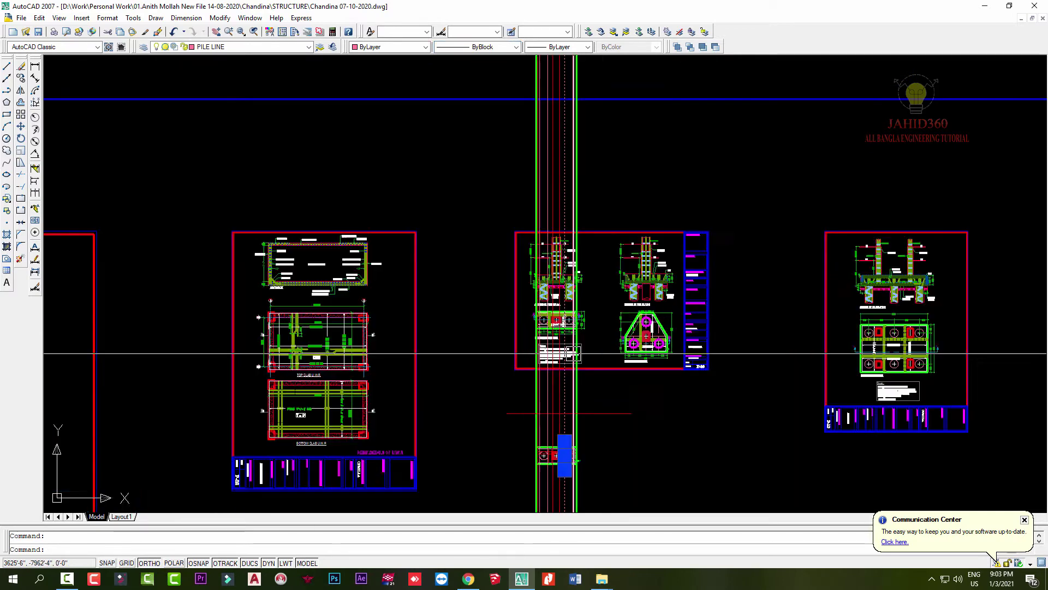
{"action": "scroll", "coordinate": [594, 345], "scroll_direction": "up", "scroll_amount": 5}
{"action": "scroll", "coordinate": [595, 345], "scroll_direction": "up", "scroll_amount": 3}
{"action": "scroll", "coordinate": [468, 473], "scroll_direction": "up", "scroll_amount": 3}
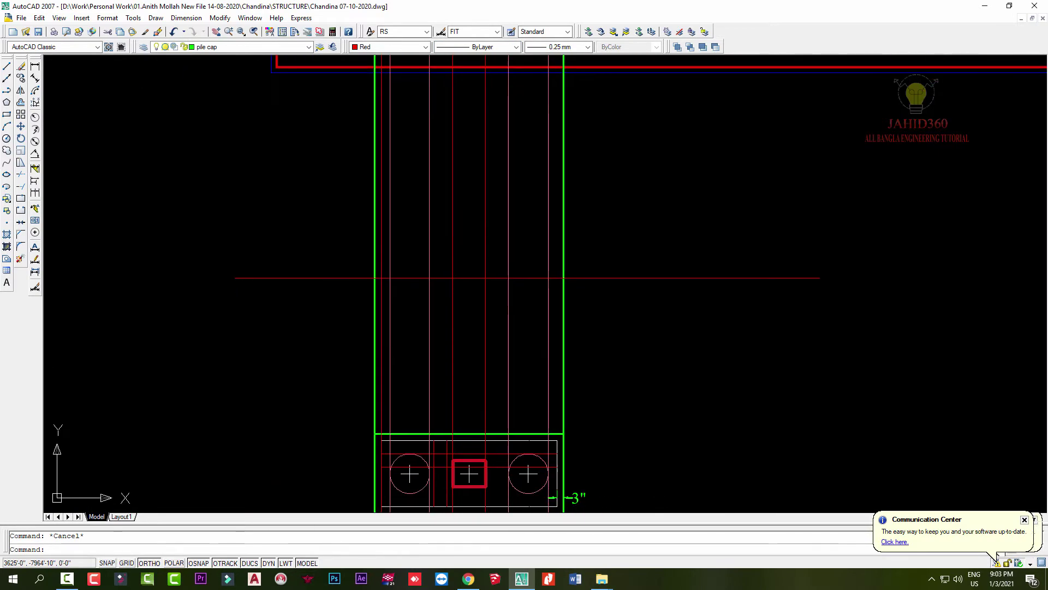
{"action": "scroll", "coordinate": [548, 440], "scroll_direction": "up", "scroll_amount": 3}
{"action": "scroll", "coordinate": [501, 426], "scroll_direction": "up", "scroll_amount": 3}
{"action": "scroll", "coordinate": [480, 415], "scroll_direction": "up", "scroll_amount": 2}
{"action": "scroll", "coordinate": [480, 416], "scroll_direction": "up", "scroll_amount": 3}
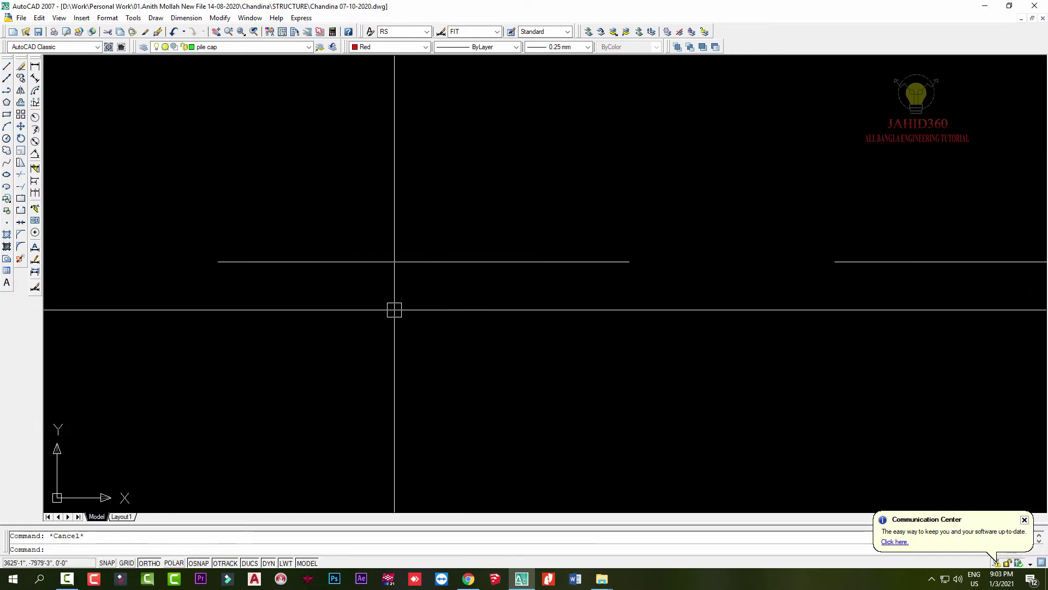
{"action": "middle_click_drag", "start_coordinate": [394, 310], "coordinate": [506, 310]}
{"action": "scroll", "coordinate": [449, 308], "scroll_direction": "down", "scroll_amount": 3}
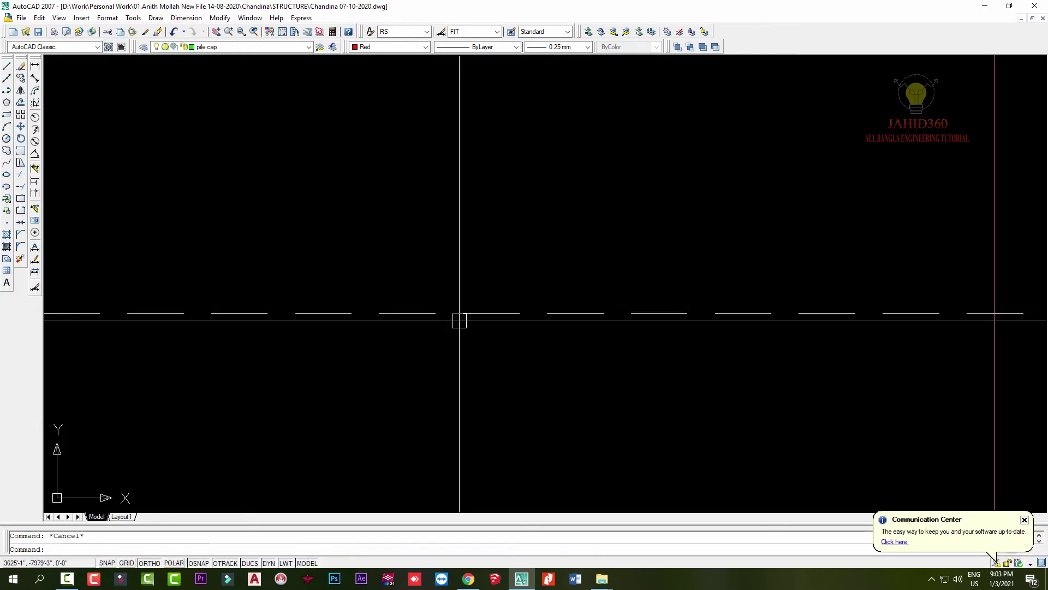
{"action": "scroll", "coordinate": [455, 306], "scroll_direction": "down", "scroll_amount": 3}
{"action": "scroll", "coordinate": [451, 297], "scroll_direction": "down", "scroll_amount": 2}
{"action": "scroll", "coordinate": [432, 266], "scroll_direction": "up", "scroll_amount": 3}
{"action": "scroll", "coordinate": [432, 266], "scroll_direction": "down", "scroll_amount": 2}
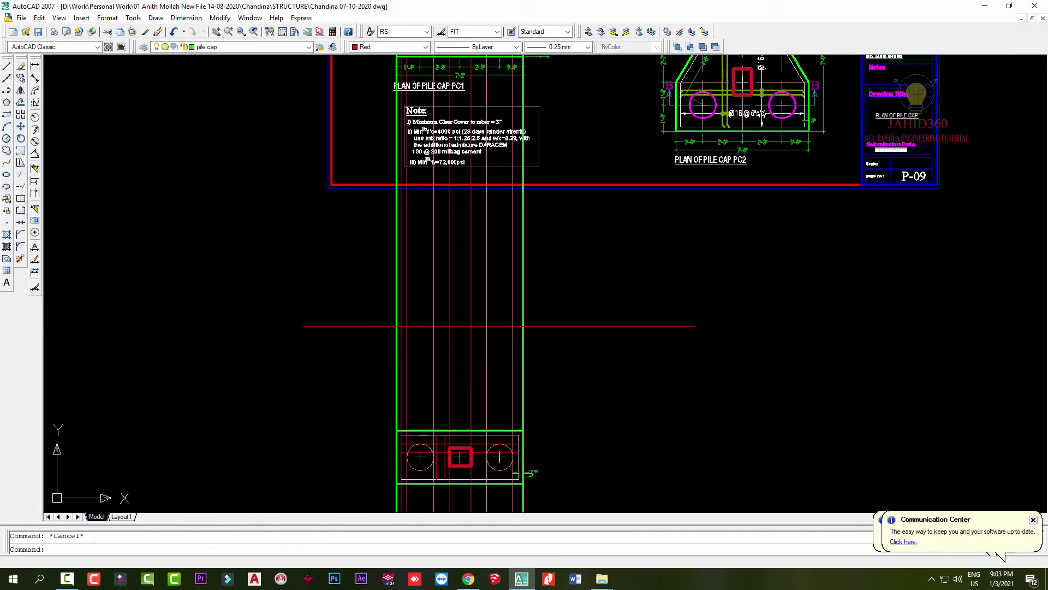
{"action": "scroll", "coordinate": [480, 306], "scroll_direction": "down", "scroll_amount": 3}
{"action": "scroll", "coordinate": [518, 328], "scroll_direction": "up", "scroll_amount": 4}
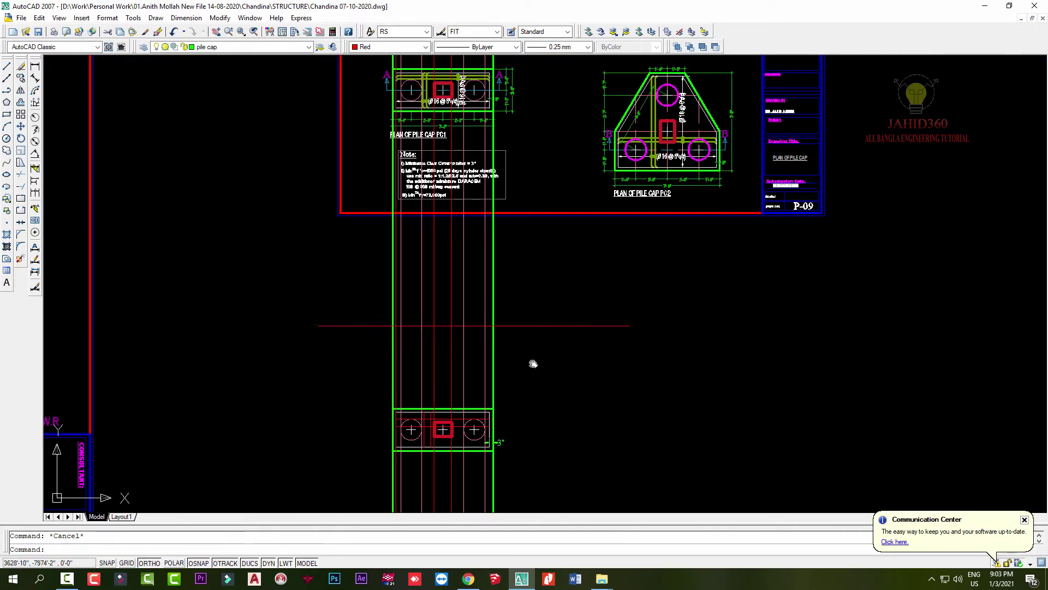
{"action": "middle_click_drag", "start_coordinate": [533, 363], "coordinate": [534, 415]}
{"action": "scroll", "coordinate": [452, 152], "scroll_direction": "up", "scroll_amount": 3}
{"action": "scroll", "coordinate": [452, 152], "scroll_direction": "up", "scroll_amount": 3}
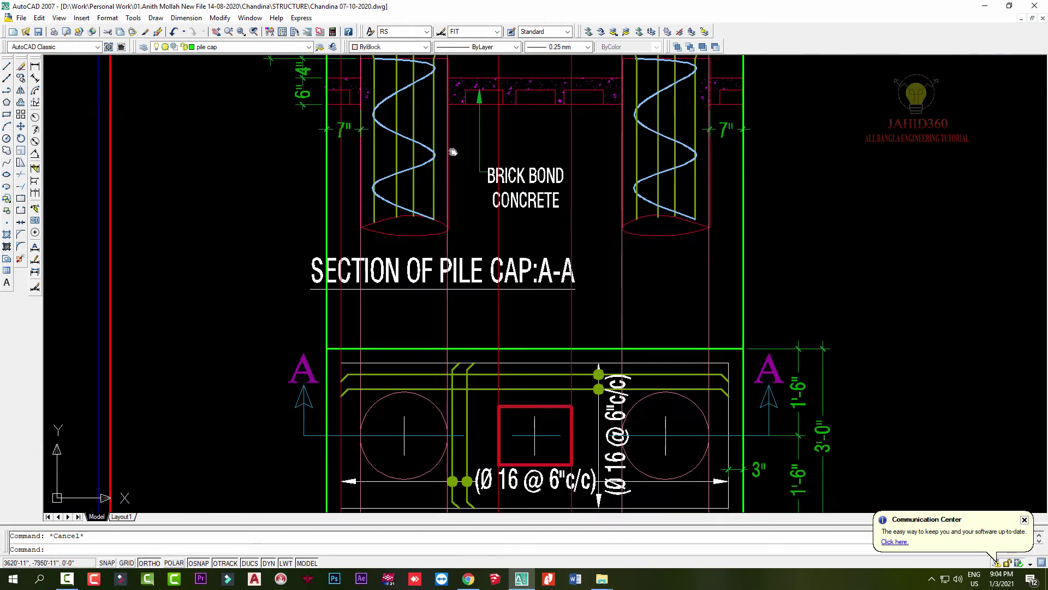
{"action": "middle_click_drag", "start_coordinate": [453, 152], "coordinate": [442, 211]}
{"action": "scroll", "coordinate": [366, 223], "scroll_direction": "up", "scroll_amount": 3}
{"action": "scroll", "coordinate": [415, 229], "scroll_direction": "up", "scroll_amount": 1}
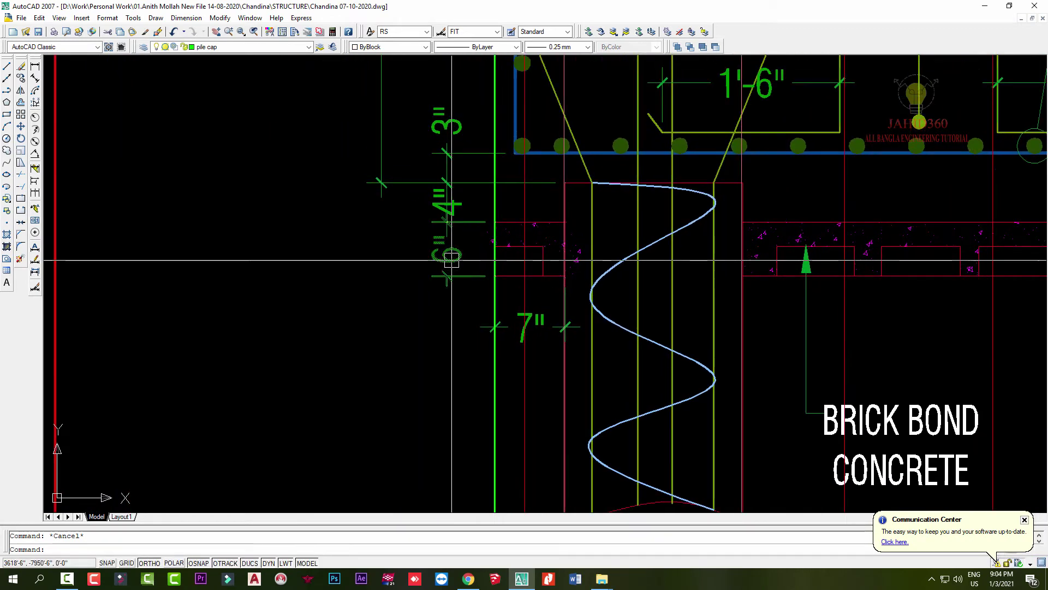
{"action": "scroll", "coordinate": [447, 249], "scroll_direction": "down", "scroll_amount": 3}
{"action": "scroll", "coordinate": [450, 252], "scroll_direction": "up", "scroll_amount": 3}
{"action": "scroll", "coordinate": [450, 252], "scroll_direction": "down", "scroll_amount": 1}
{"action": "scroll", "coordinate": [374, 276], "scroll_direction": "down", "scroll_amount": 3}
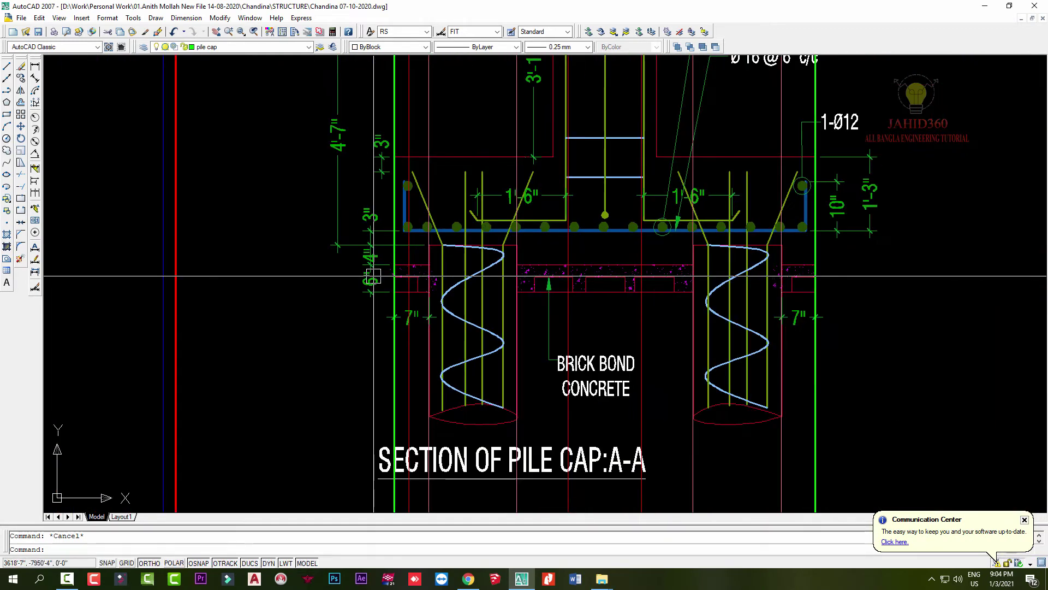
{"action": "scroll", "coordinate": [369, 287], "scroll_direction": "up", "scroll_amount": 3}
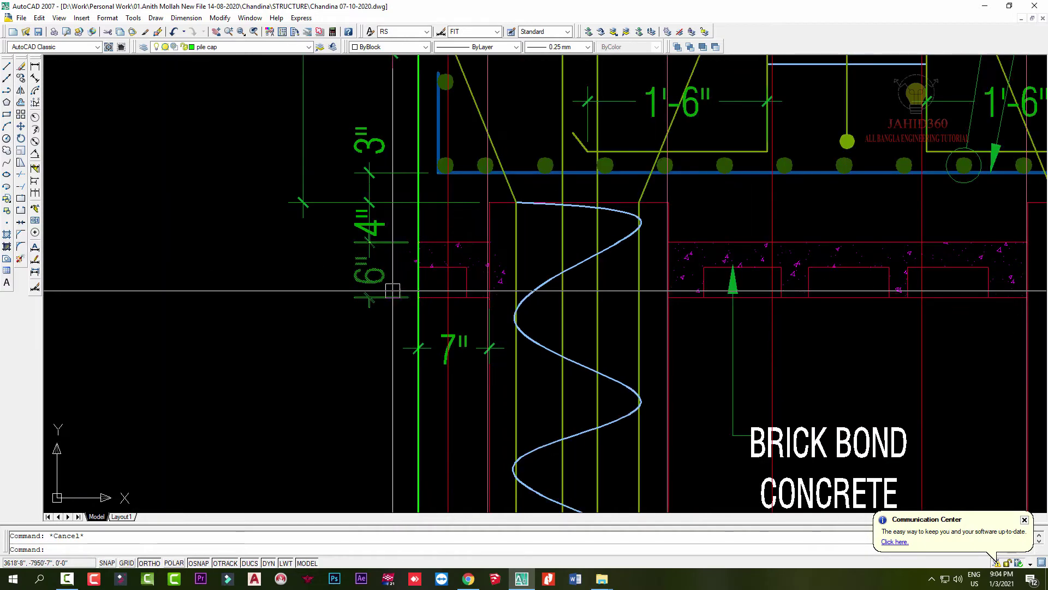
{"action": "scroll", "coordinate": [355, 269], "scroll_direction": "down", "scroll_amount": 3}
{"action": "scroll", "coordinate": [542, 272], "scroll_direction": "up", "scroll_amount": 3}
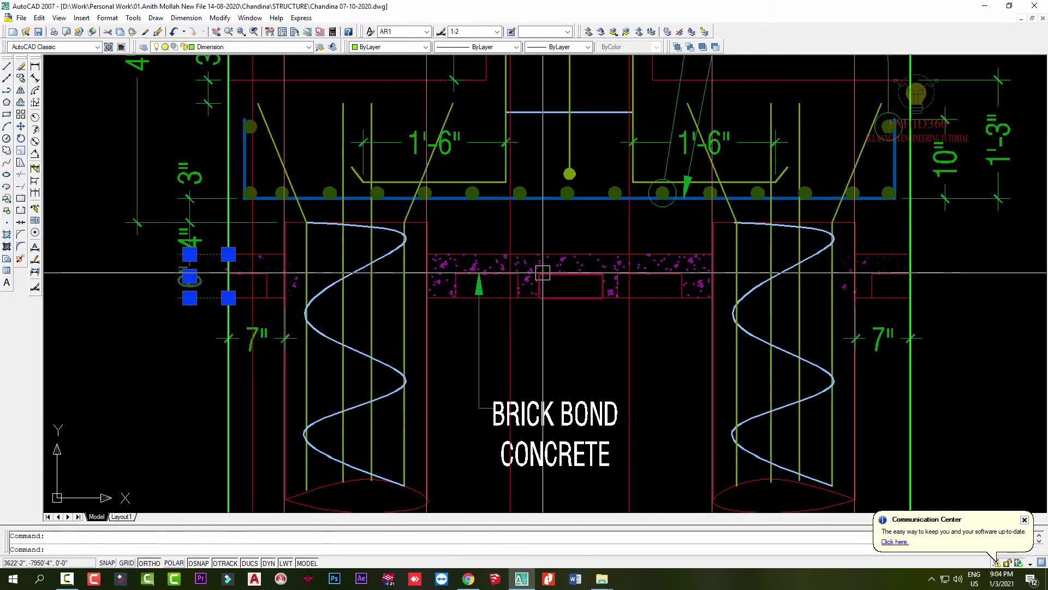
{"action": "scroll", "coordinate": [590, 305], "scroll_direction": "down", "scroll_amount": 2}
{"action": "scroll", "coordinate": [604, 342], "scroll_direction": "up", "scroll_amount": 2}
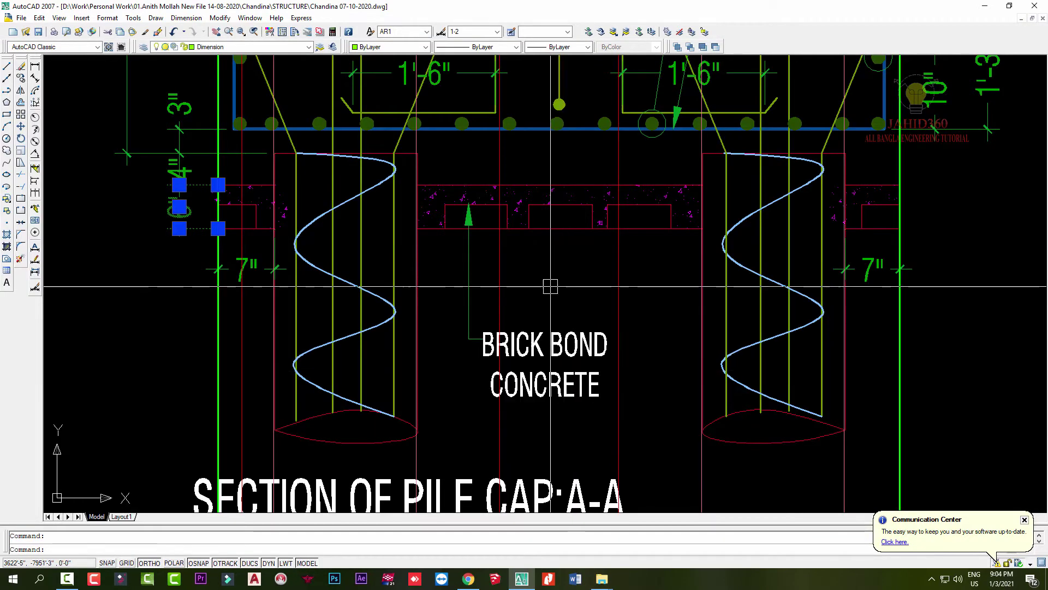
{"action": "middle_click_drag", "start_coordinate": [551, 240], "coordinate": [550, 271]}
{"action": "scroll", "coordinate": [524, 256], "scroll_direction": "up", "scroll_amount": 3}
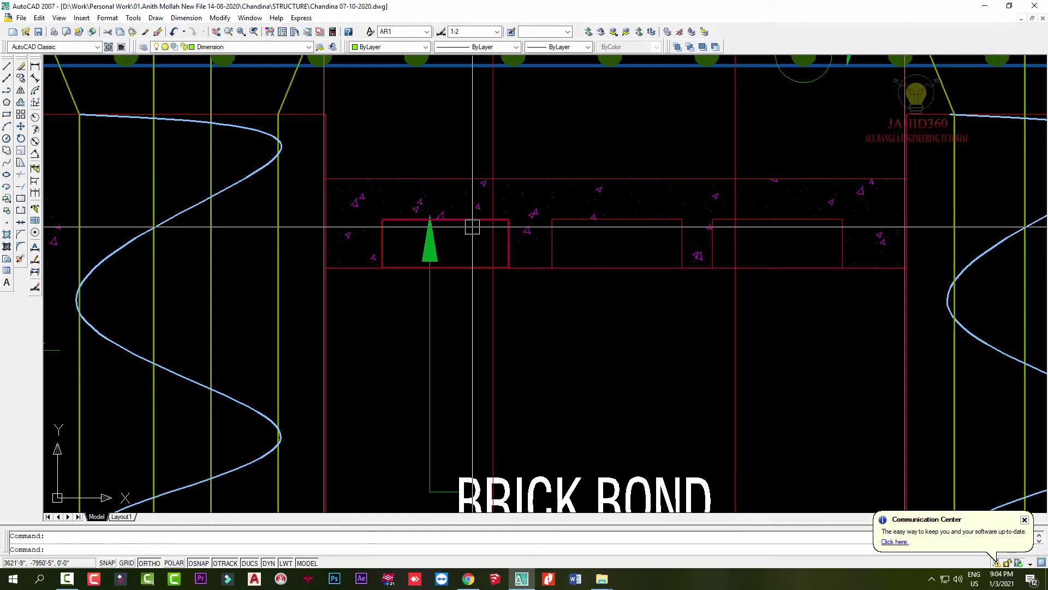
{"action": "scroll", "coordinate": [491, 235], "scroll_direction": "down", "scroll_amount": 2}
{"action": "scroll", "coordinate": [518, 243], "scroll_direction": "up", "scroll_amount": 2}
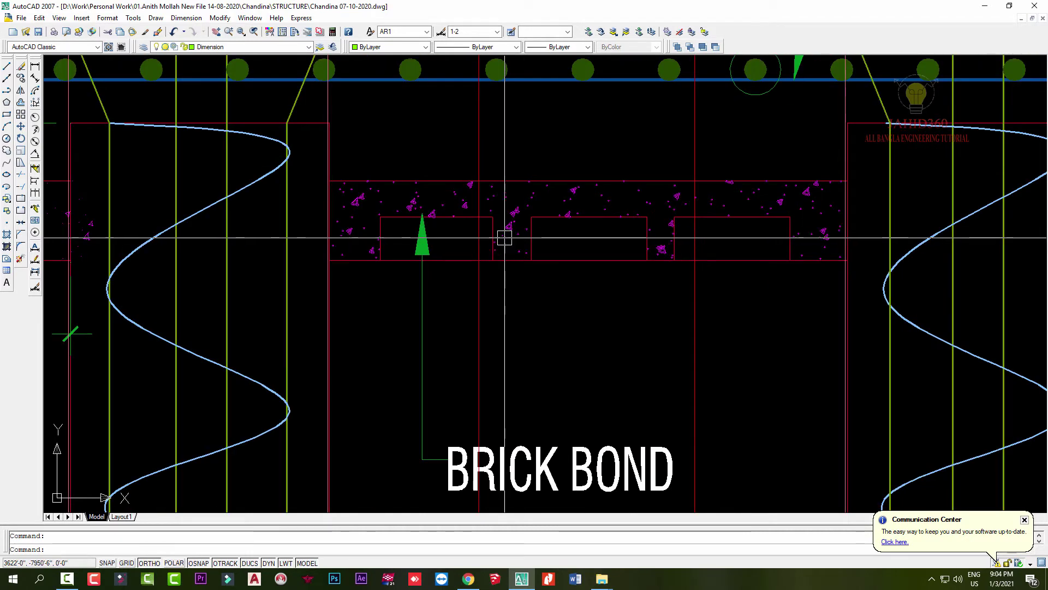
{"action": "left_click", "coordinate": [467, 221]}
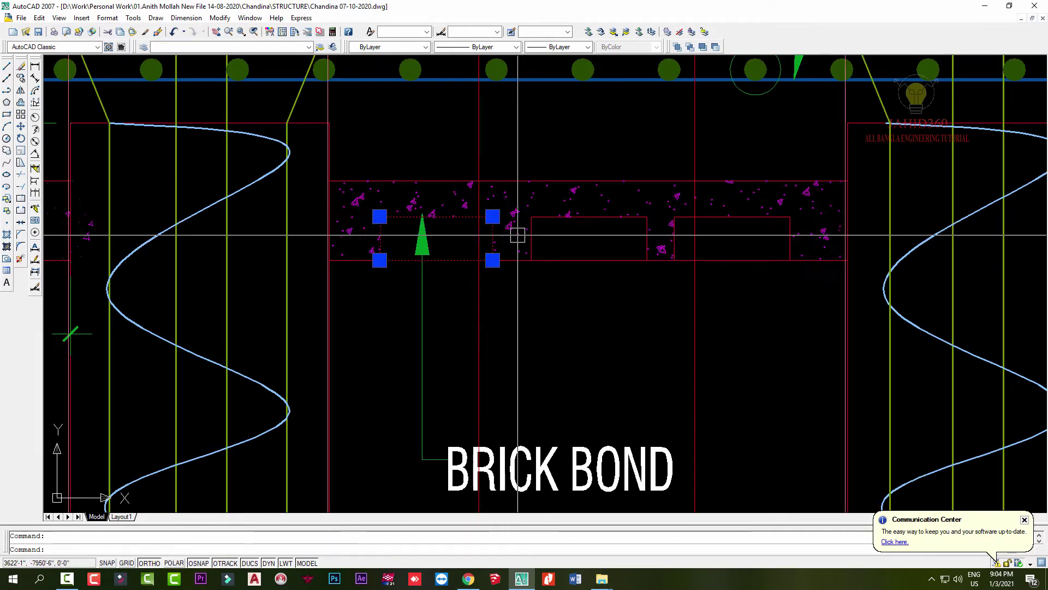
{"action": "middle_click_drag", "start_coordinate": [517, 235], "coordinate": [514, 259]}
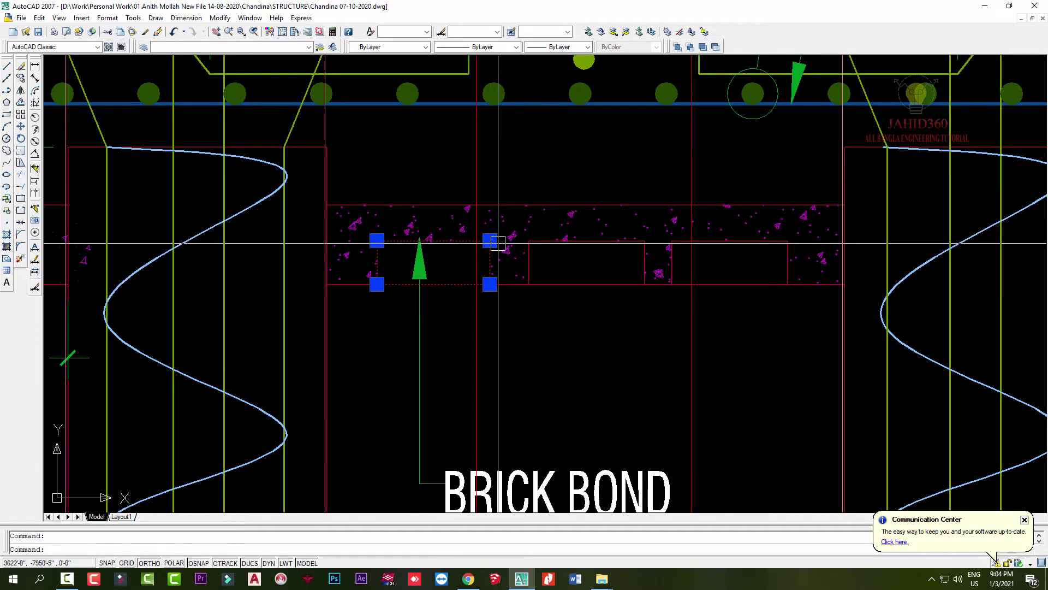
{"action": "key", "text": "Escape"}
{"action": "middle_click_drag", "start_coordinate": [545, 258], "coordinate": [612, 357]}
{"action": "middle_click_drag", "start_coordinate": [726, 364], "coordinate": [699, 311]}
{"action": "middle_click_drag", "start_coordinate": [679, 378], "coordinate": [647, 278]}
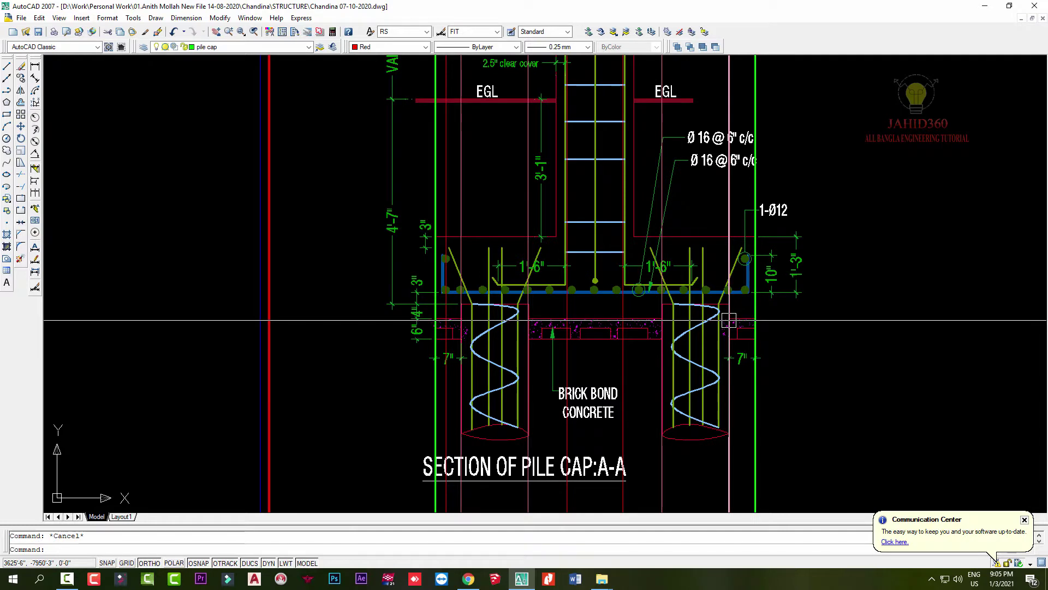
{"action": "middle_click_drag", "start_coordinate": [657, 275], "coordinate": [655, 315]}
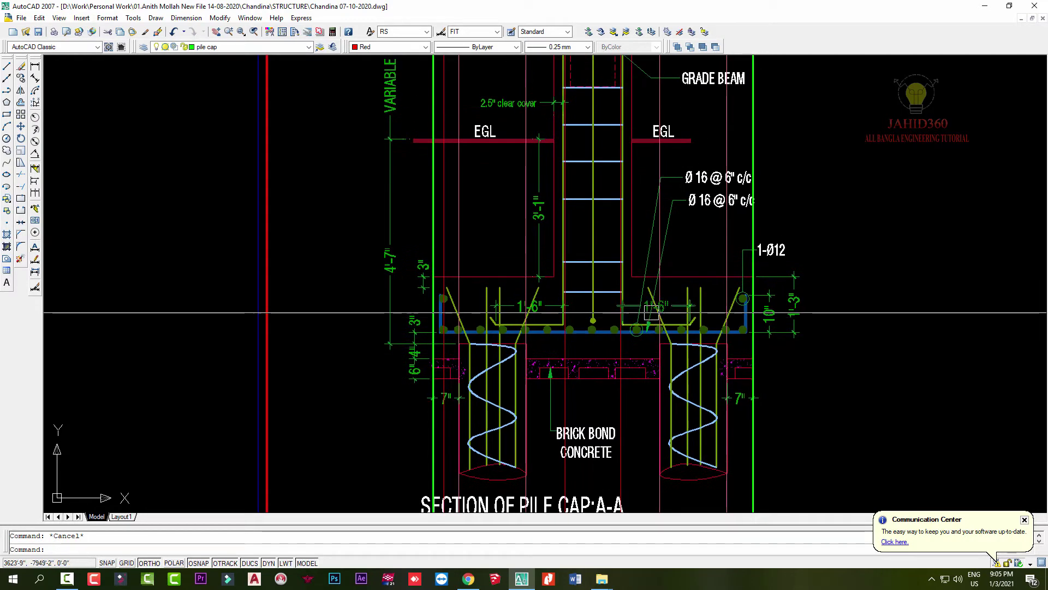
{"action": "middle_click_drag", "start_coordinate": [627, 276], "coordinate": [604, 251]}
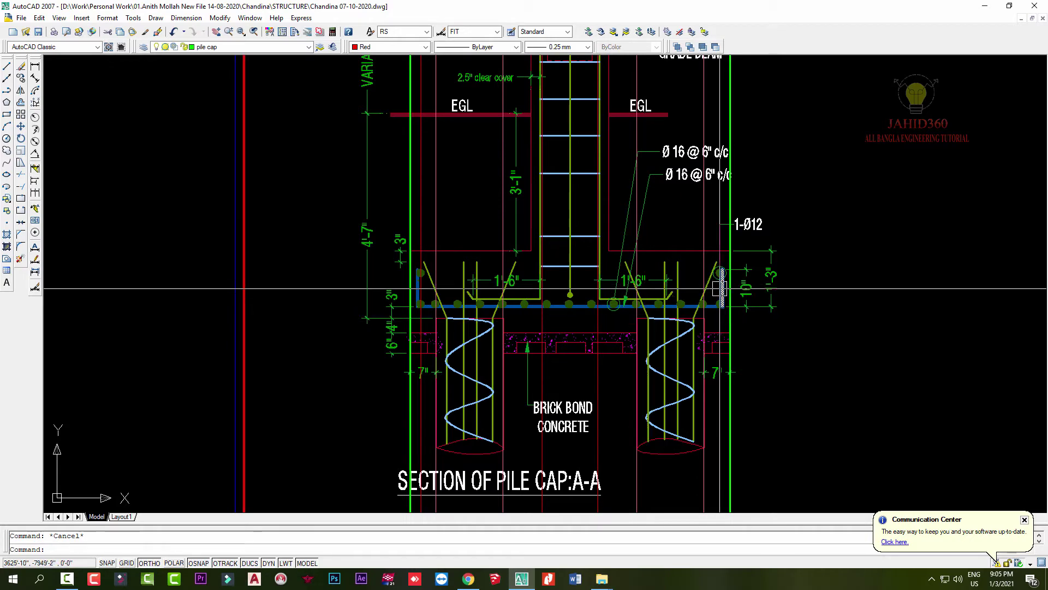
{"action": "scroll", "coordinate": [600, 305], "scroll_direction": "up", "scroll_amount": 2}
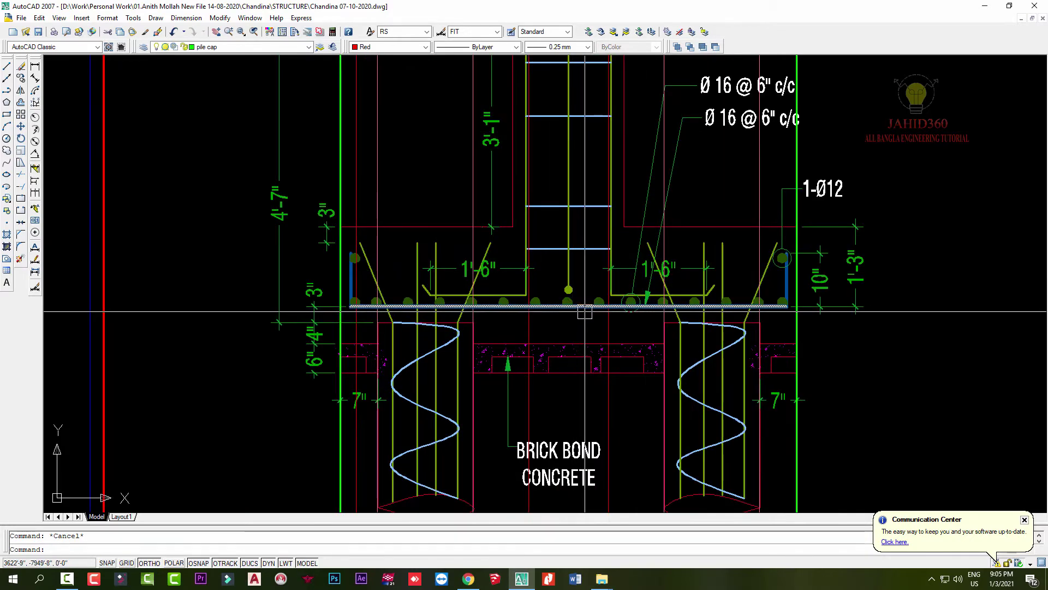
{"action": "scroll", "coordinate": [600, 306], "scroll_direction": "up", "scroll_amount": 1}
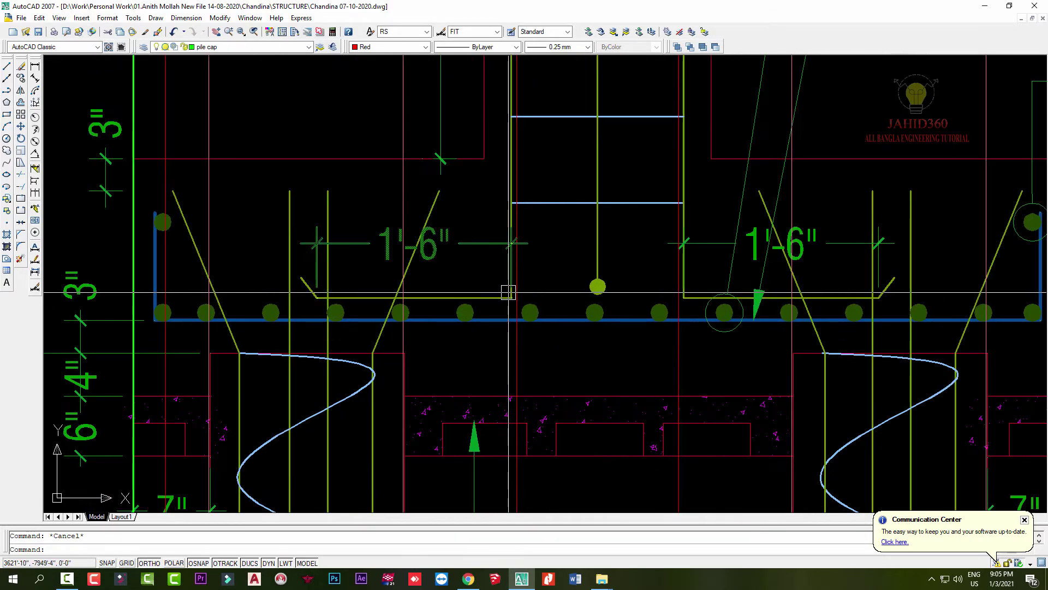
{"action": "scroll", "coordinate": [546, 306], "scroll_direction": "down", "scroll_amount": 3}
{"action": "scroll", "coordinate": [546, 273], "scroll_direction": "up", "scroll_amount": 2}
{"action": "middle_click_drag", "start_coordinate": [667, 242], "coordinate": [671, 252]}
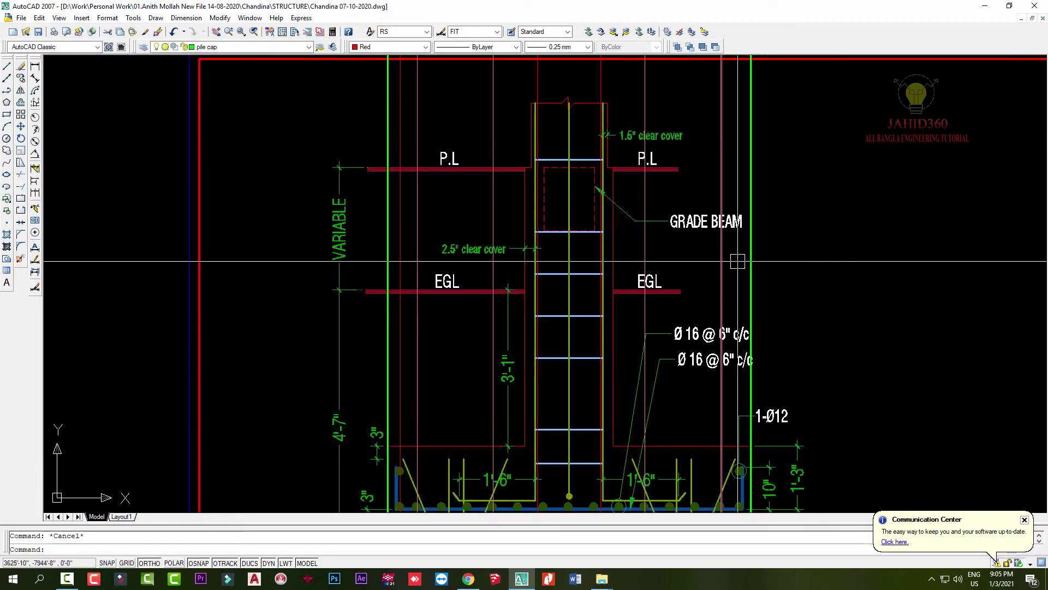
{"action": "scroll", "coordinate": [527, 204], "scroll_direction": "up", "scroll_amount": 5}
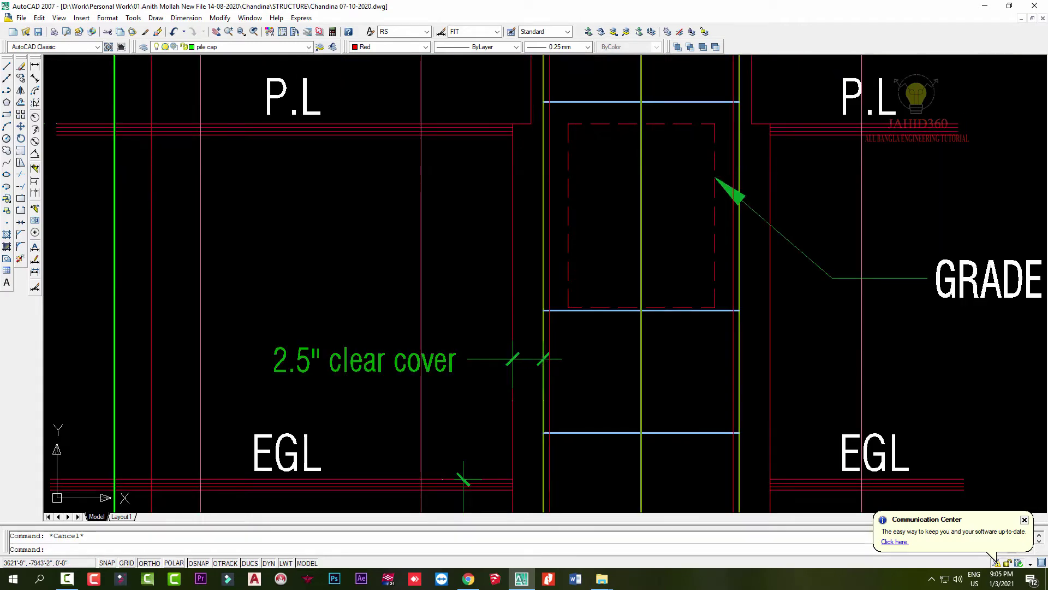
{"action": "left_click", "coordinate": [543, 257]}
{"action": "scroll", "coordinate": [640, 317], "scroll_direction": "down", "scroll_amount": 3}
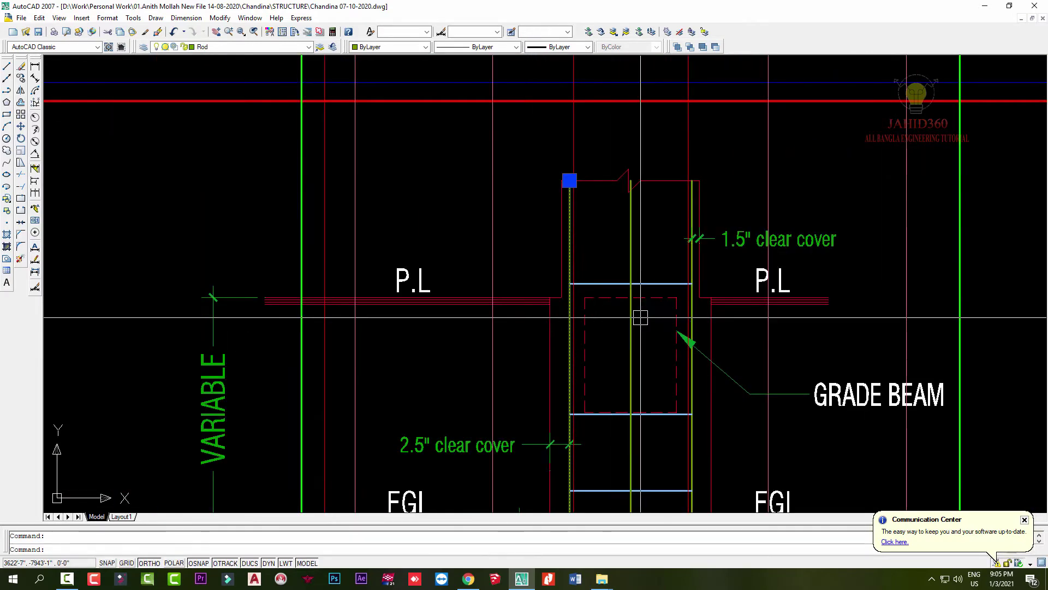
{"action": "mouse_move", "coordinate": [641, 317]}
{"action": "middle_mouse_down"}
{"action": "mouse_move", "coordinate": [644, 203]}
{"action": "mouse_move", "coordinate": [689, 250]}
{"action": "middle_mouse_up"}
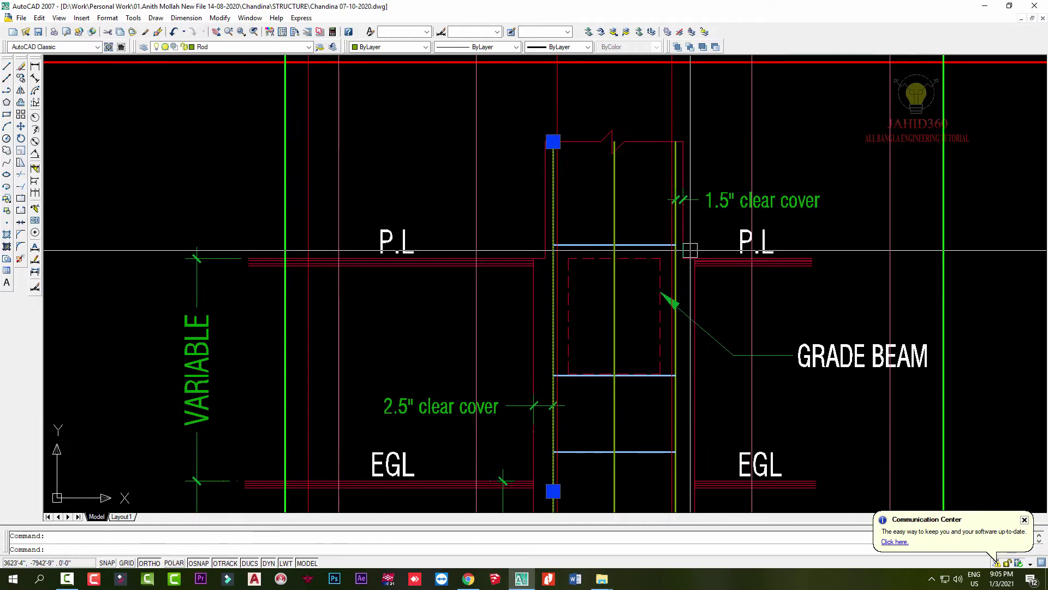
{"action": "key", "text": "Escape"}
{"action": "scroll", "coordinate": [690, 250], "scroll_direction": "up", "scroll_amount": 2}
{"action": "scroll", "coordinate": [685, 295], "scroll_direction": "up", "scroll_amount": 1}
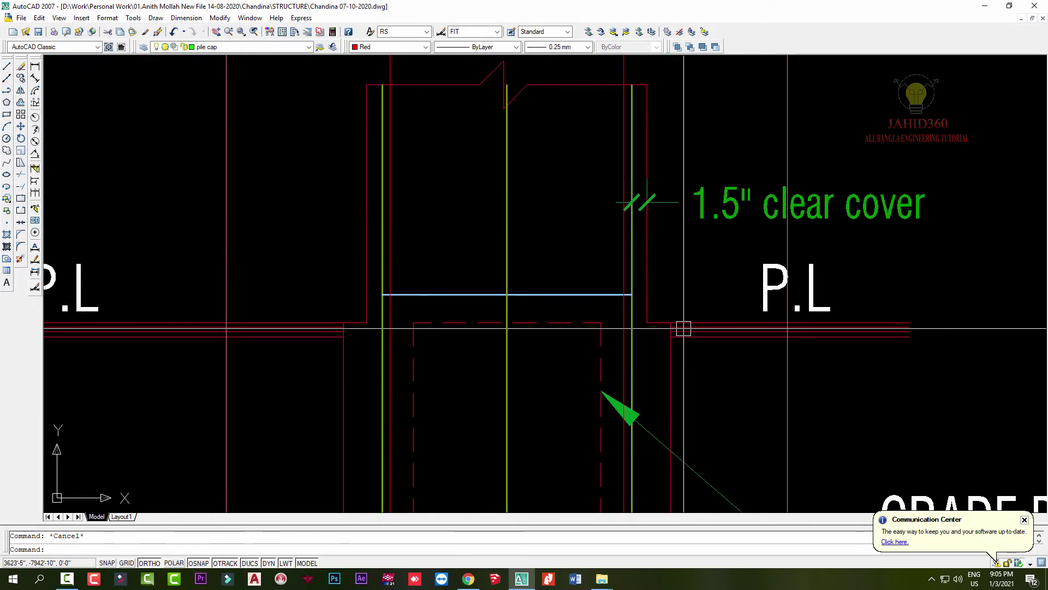
{"action": "scroll", "coordinate": [684, 328], "scroll_direction": "up", "scroll_amount": 3}
{"action": "scroll", "coordinate": [673, 322], "scroll_direction": "up", "scroll_amount": 2}
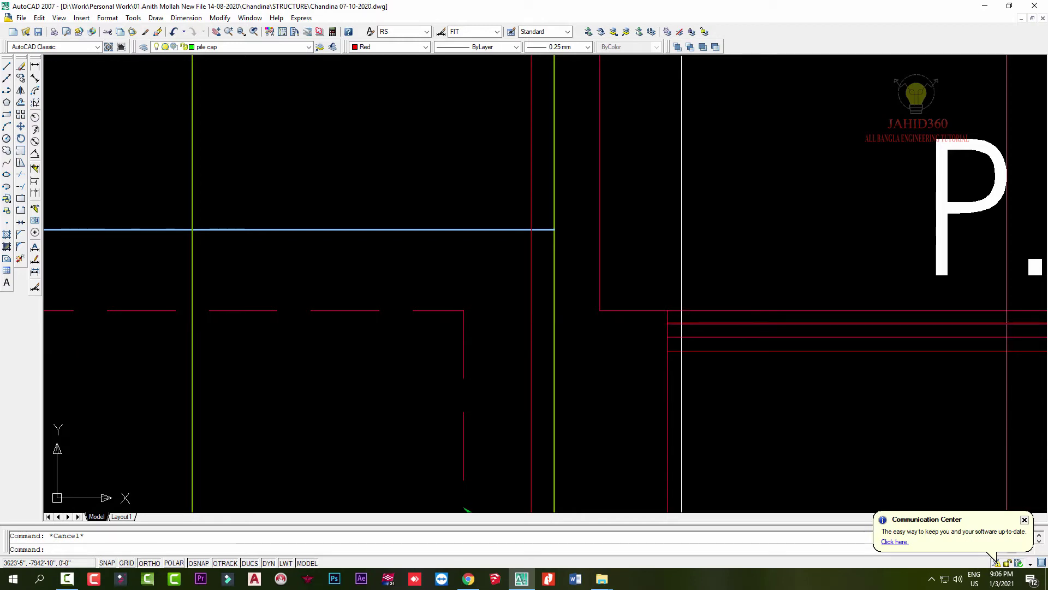
{"action": "scroll", "coordinate": [670, 323], "scroll_direction": "down", "scroll_amount": 5}
{"action": "middle_click_drag", "start_coordinate": [700, 408], "coordinate": [646, 372]}
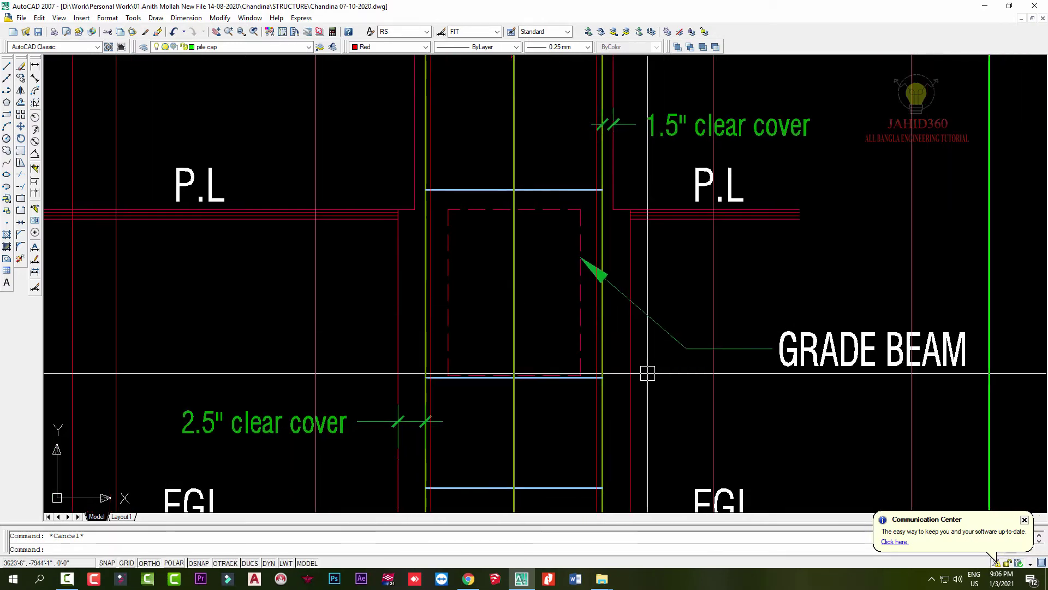
Add linear dimensions of 3" beside the grade beam and 1" near the P.L level.
{"action": "left_click", "coordinate": [35, 66]}
{"action": "scroll", "coordinate": [710, 344], "scroll_direction": "up", "scroll_amount": 2}
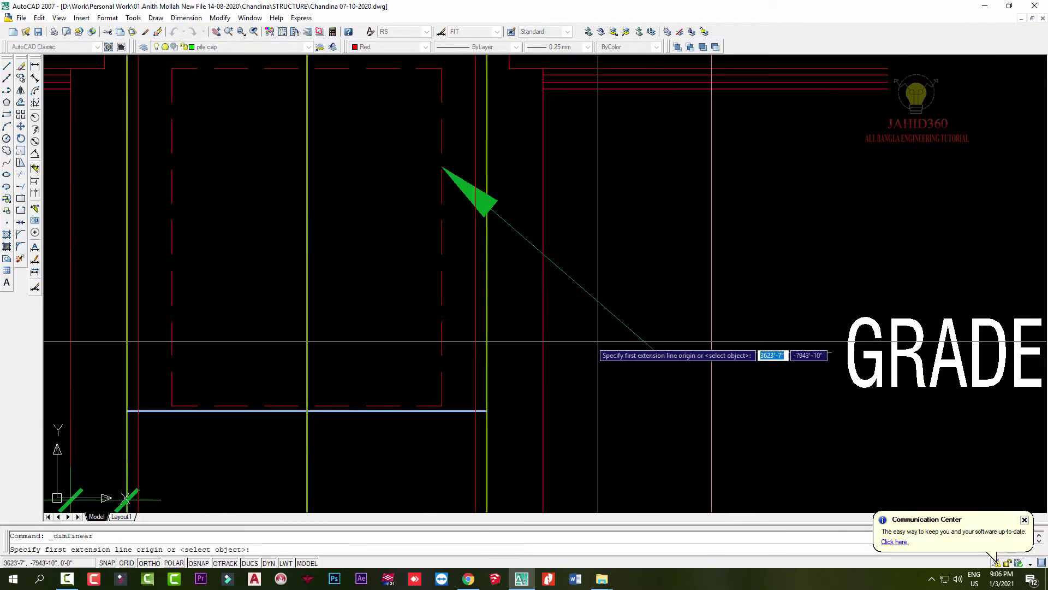
{"action": "left_click", "coordinate": [487, 325]}
{"action": "left_click", "coordinate": [537, 323]}
{"action": "scroll", "coordinate": [475, 323], "scroll_direction": "down", "scroll_amount": 3}
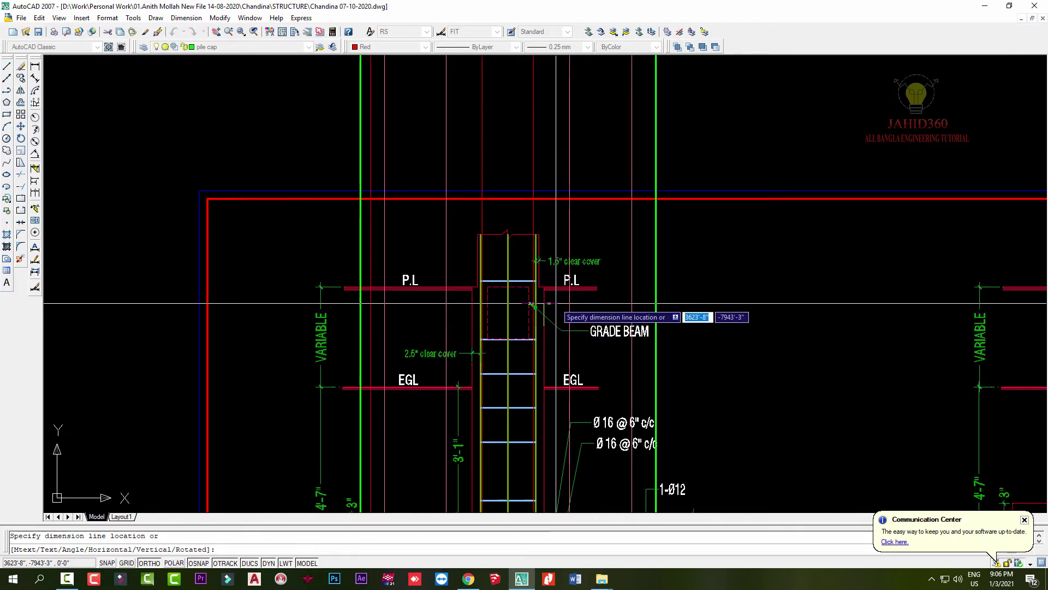
{"action": "scroll", "coordinate": [481, 314], "scroll_direction": "up", "scroll_amount": 2}
{"action": "left_click", "coordinate": [492, 312]}
{"action": "key", "text": "Return"}
{"action": "scroll", "coordinate": [505, 245], "scroll_direction": "up", "scroll_amount": 2}
{"action": "scroll", "coordinate": [480, 235], "scroll_direction": "up", "scroll_amount": 3}
{"action": "left_click", "coordinate": [480, 224]}
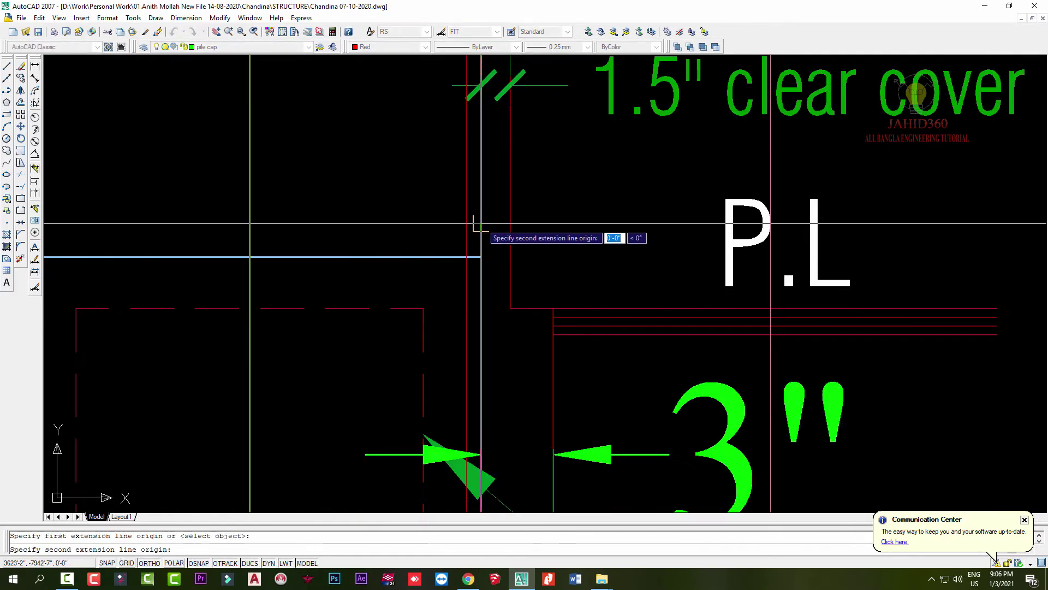
{"action": "left_click", "coordinate": [510, 224]}
{"action": "left_click", "coordinate": [630, 225]}
Stretch the red line's endpoint down to the 3" cover level.
{"action": "scroll", "coordinate": [630, 225], "scroll_direction": "down", "scroll_amount": 2}
{"action": "scroll", "coordinate": [602, 248], "scroll_direction": "down", "scroll_amount": 2}
{"action": "scroll", "coordinate": [602, 249], "scroll_direction": "up", "scroll_amount": 3}
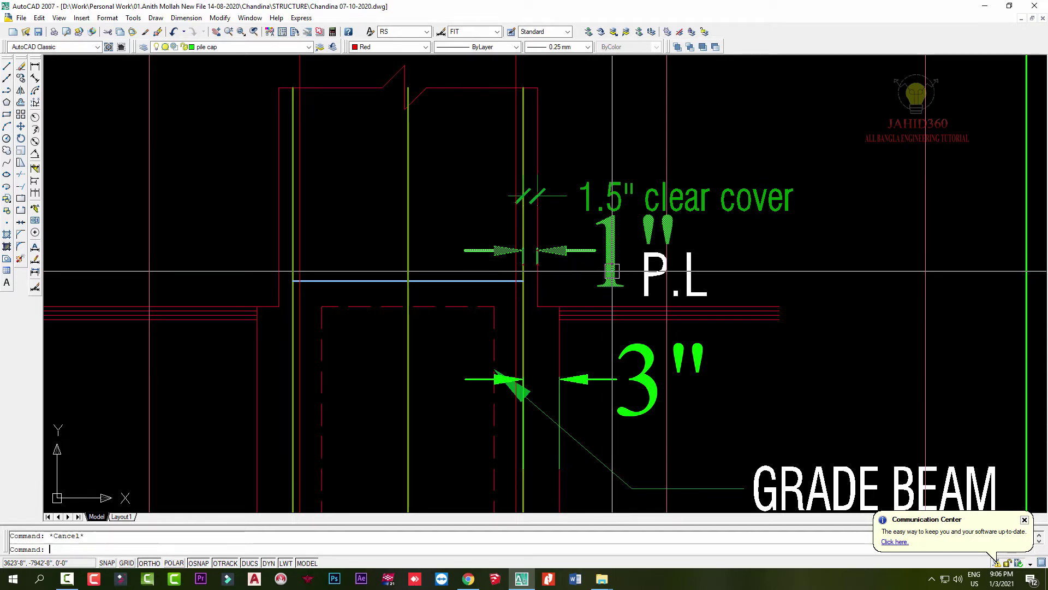
{"action": "scroll", "coordinate": [646, 271], "scroll_direction": "down", "scroll_amount": 1}
{"action": "scroll", "coordinate": [646, 270], "scroll_direction": "down", "scroll_amount": 2}
{"action": "middle_click_drag", "start_coordinate": [381, 513], "coordinate": [368, 425]}
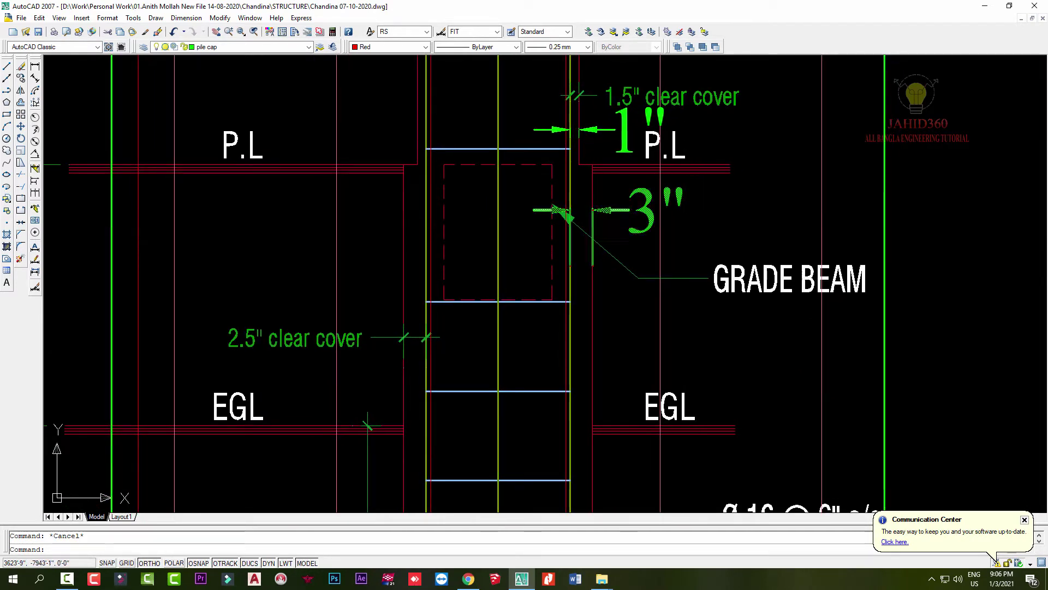
{"action": "scroll", "coordinate": [579, 164], "scroll_direction": "up", "scroll_amount": 3}
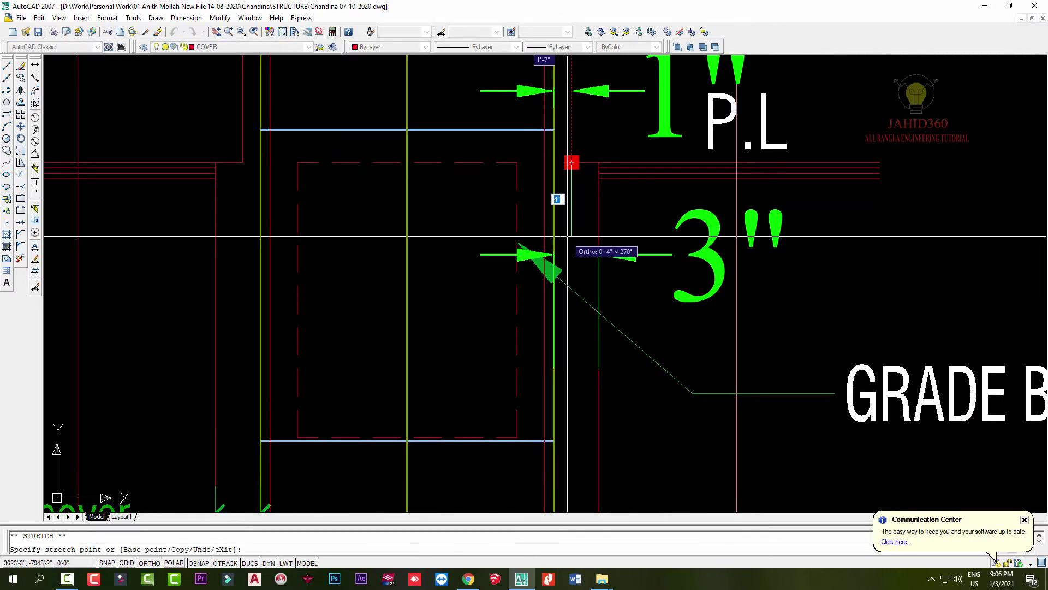
{"action": "left_click", "coordinate": [572, 253]}
{"action": "key", "text": "Escape"}
{"action": "middle_click_drag", "start_coordinate": [576, 204], "coordinate": [569, 230]}
{"action": "scroll", "coordinate": [569, 229], "scroll_direction": "up", "scroll_amount": 3}
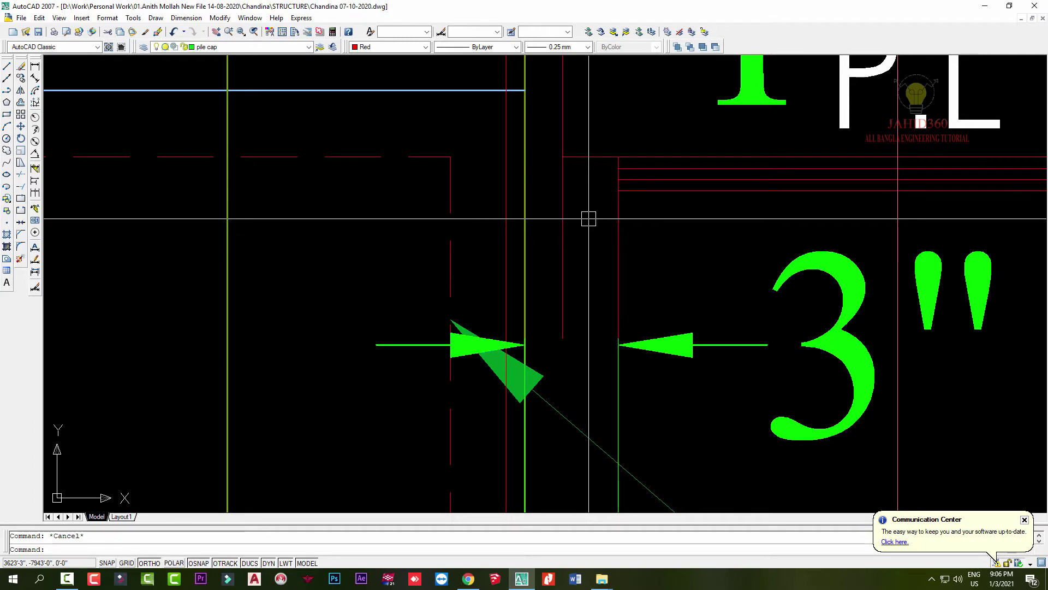
{"action": "scroll", "coordinate": [589, 218], "scroll_direction": "down", "scroll_amount": 8}
{"action": "scroll", "coordinate": [440, 386], "scroll_direction": "down", "scroll_amount": 3}
{"action": "scroll", "coordinate": [438, 331], "scroll_direction": "up", "scroll_amount": 4}
Offset the red horizontal line 6" upward.
{"action": "scroll", "coordinate": [448, 297], "scroll_direction": "up", "scroll_amount": 4}
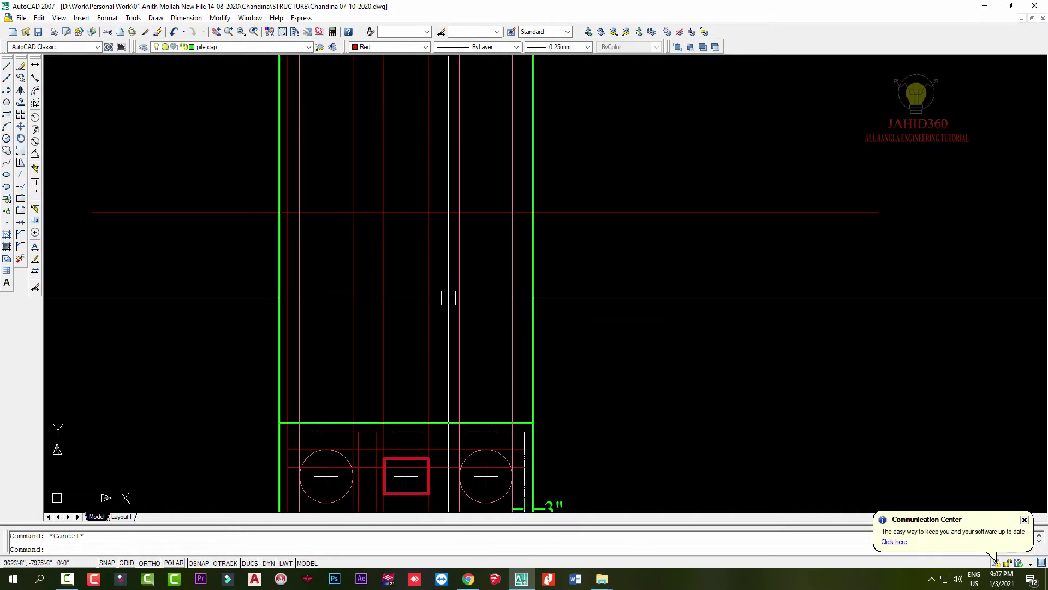
{"action": "scroll", "coordinate": [449, 298], "scroll_direction": "down", "scroll_amount": 2}
{"action": "scroll", "coordinate": [448, 298], "scroll_direction": "down", "scroll_amount": 3}
{"action": "scroll", "coordinate": [453, 291], "scroll_direction": "up", "scroll_amount": 4}
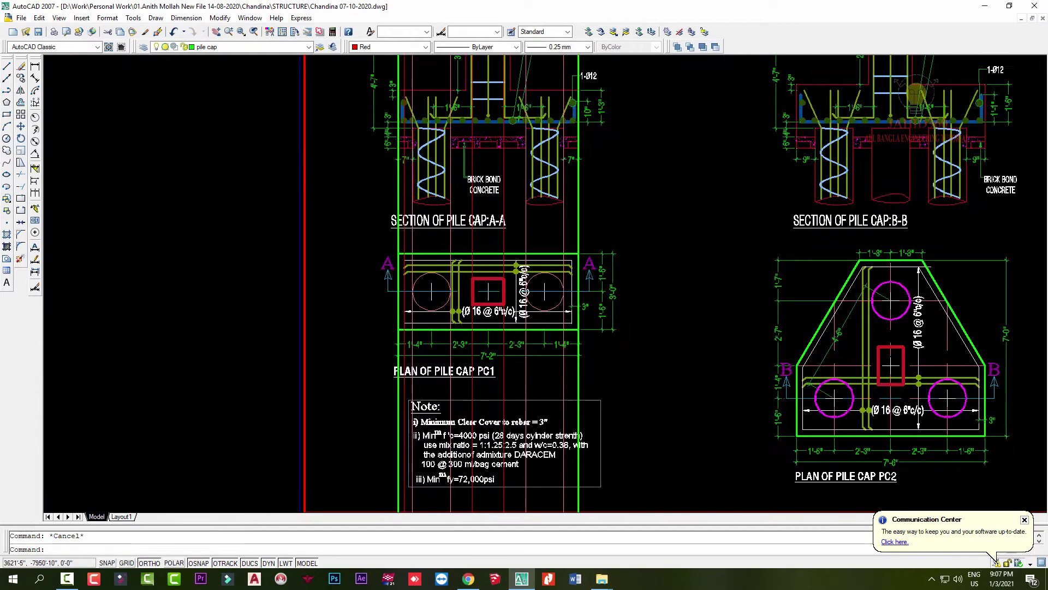
{"action": "scroll", "coordinate": [555, 207], "scroll_direction": "up", "scroll_amount": 3}
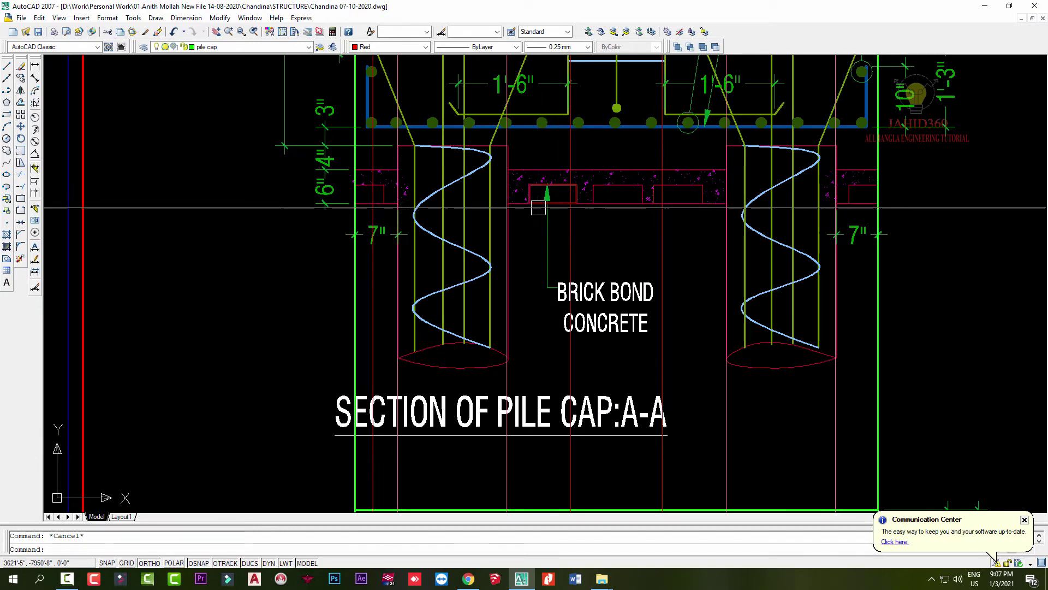
{"action": "scroll", "coordinate": [354, 250], "scroll_direction": "up", "scroll_amount": 2}
{"action": "middle_click_drag", "start_coordinate": [353, 250], "coordinate": [378, 276]}
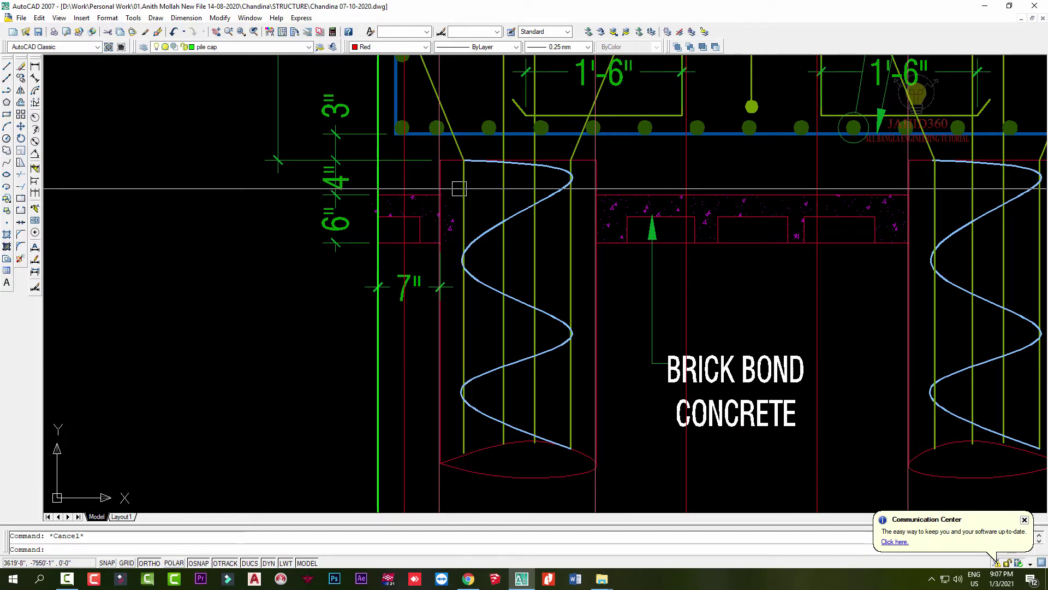
{"action": "scroll", "coordinate": [469, 180], "scroll_direction": "down", "scroll_amount": 4}
{"action": "scroll", "coordinate": [538, 294], "scroll_direction": "up", "scroll_amount": 3}
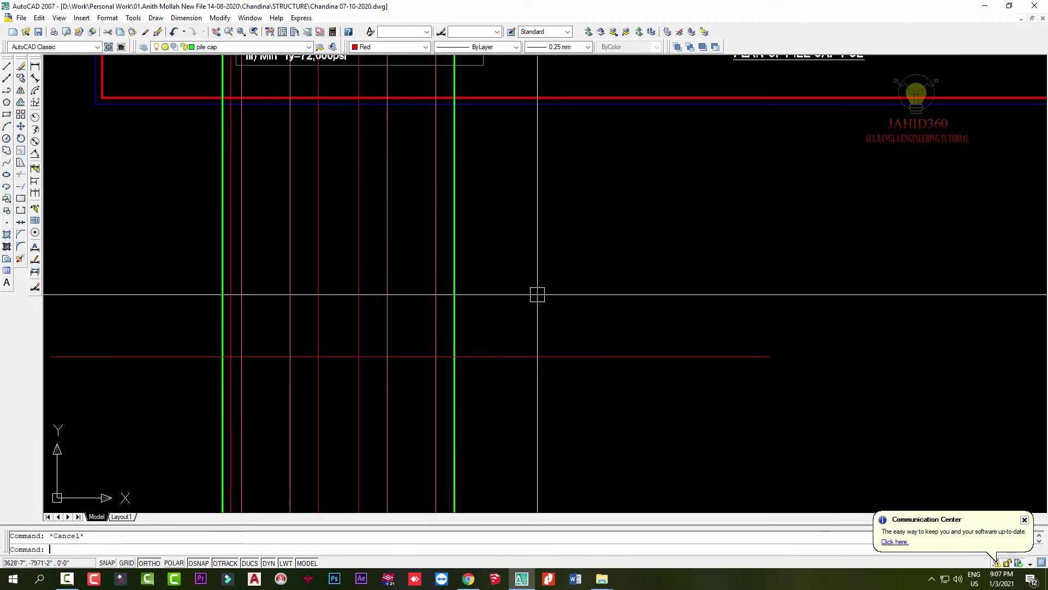
{"action": "type", "text": "c"}
{"action": "key", "text": "Return"}
{"action": "type", "text": "6"}
{"action": "key", "text": "Return"}
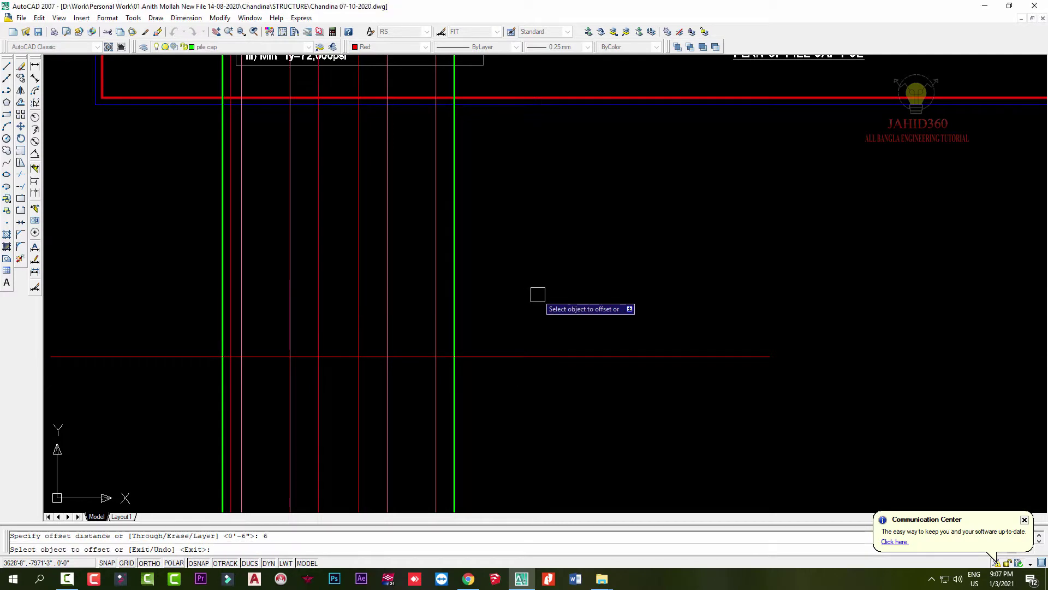
{"action": "left_click", "coordinate": [538, 357]}
{"action": "left_click", "coordinate": [548, 300]}
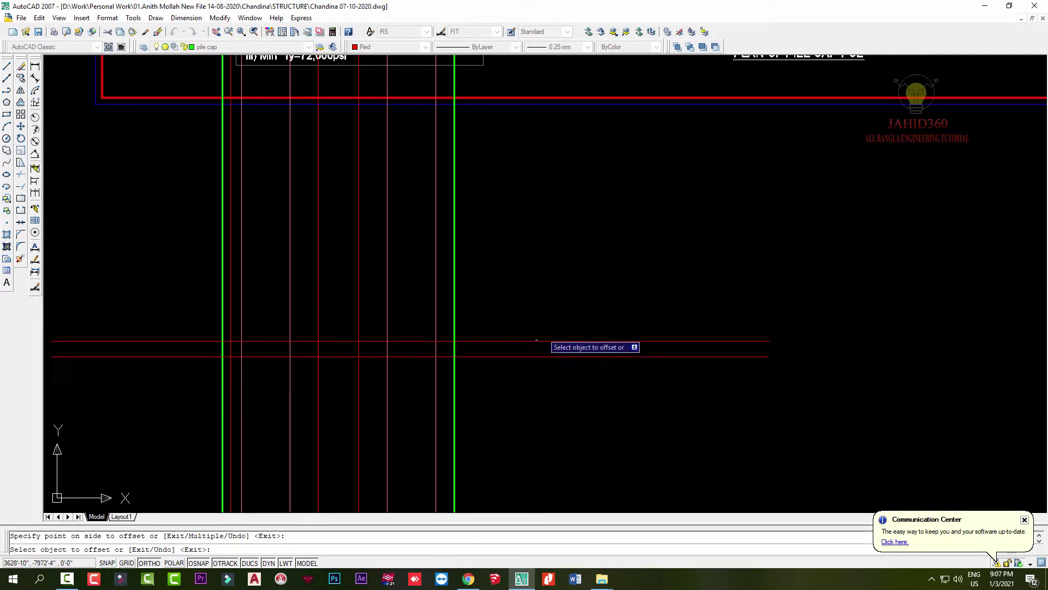
Offset the new upper red line a further 4" upward.
{"action": "key", "text": "Return"}
{"action": "key", "text": "Return"}
{"action": "type", "text": "4"}
{"action": "key", "text": "Return"}
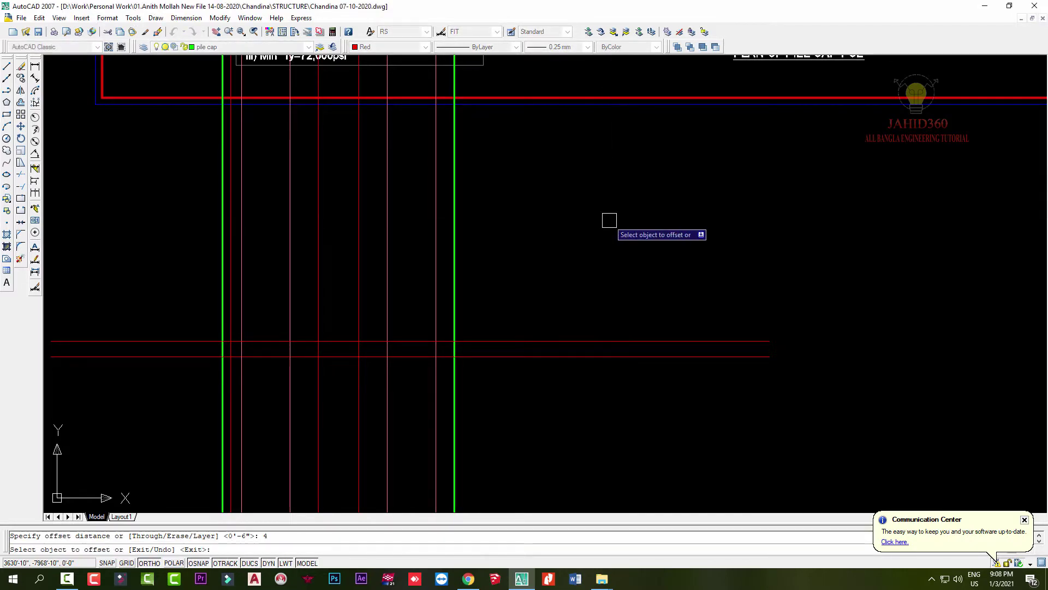
{"action": "left_click", "coordinate": [562, 342]}
{"action": "left_click", "coordinate": [574, 286]}
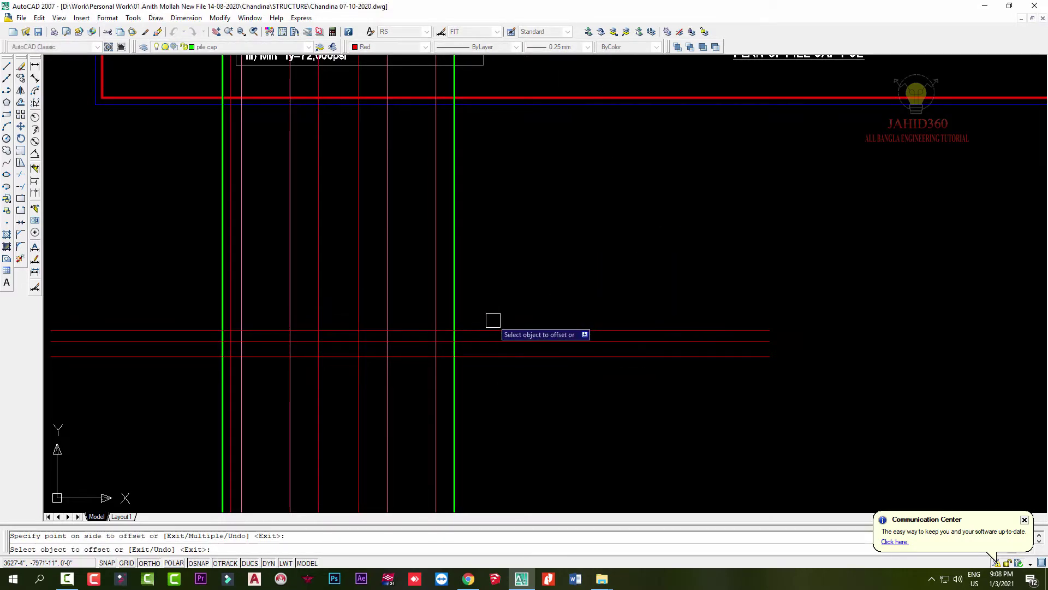
{"action": "middle_click_drag", "start_coordinate": [376, 350], "coordinate": [388, 316]}
{"action": "key", "text": "Escape"}
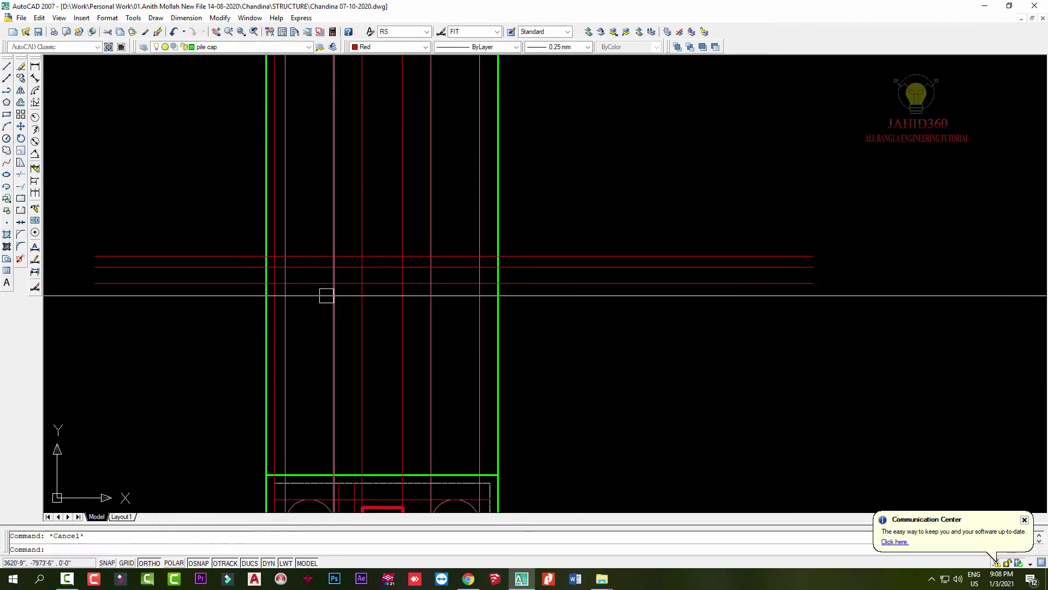
{"action": "scroll", "coordinate": [525, 283], "scroll_direction": "down", "scroll_amount": 5}
{"action": "scroll", "coordinate": [524, 284], "scroll_direction": "up", "scroll_amount": 3}
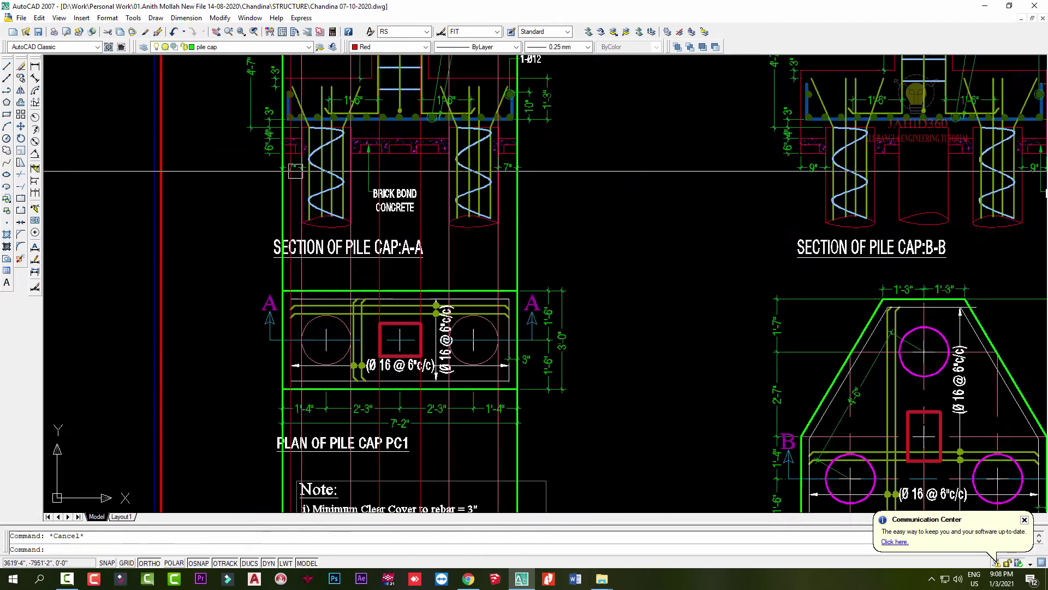
{"action": "scroll", "coordinate": [525, 284], "scroll_direction": "up", "scroll_amount": 3}
{"action": "scroll", "coordinate": [524, 284], "scroll_direction": "up", "scroll_amount": 2}
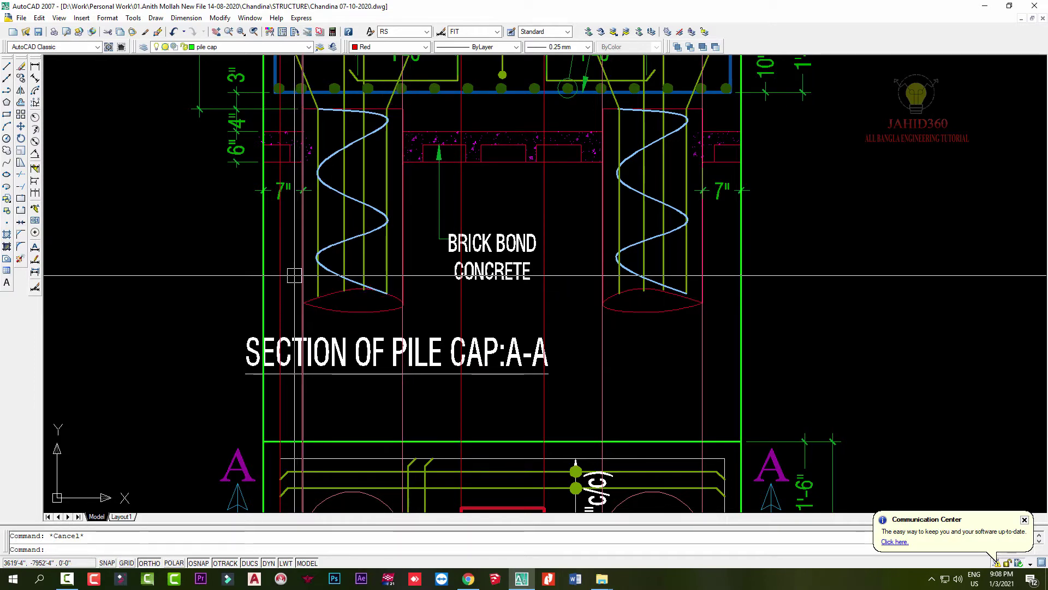
{"action": "scroll", "coordinate": [411, 322], "scroll_direction": "down", "scroll_amount": 5}
{"action": "scroll", "coordinate": [442, 208], "scroll_direction": "down", "scroll_amount": 3}
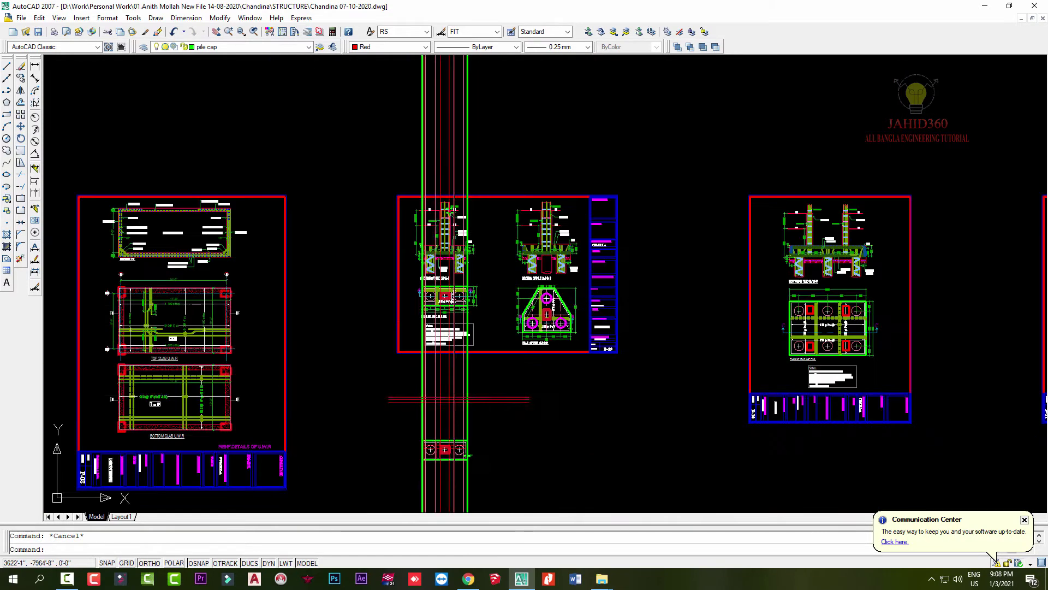
{"action": "scroll", "coordinate": [409, 230], "scroll_direction": "up", "scroll_amount": 5}
{"action": "scroll", "coordinate": [409, 230], "scroll_direction": "up", "scroll_amount": 2}
Draw a red rectangle outlining the first pile below the cap lines.
{"action": "scroll", "coordinate": [409, 230], "scroll_direction": "up", "scroll_amount": 2}
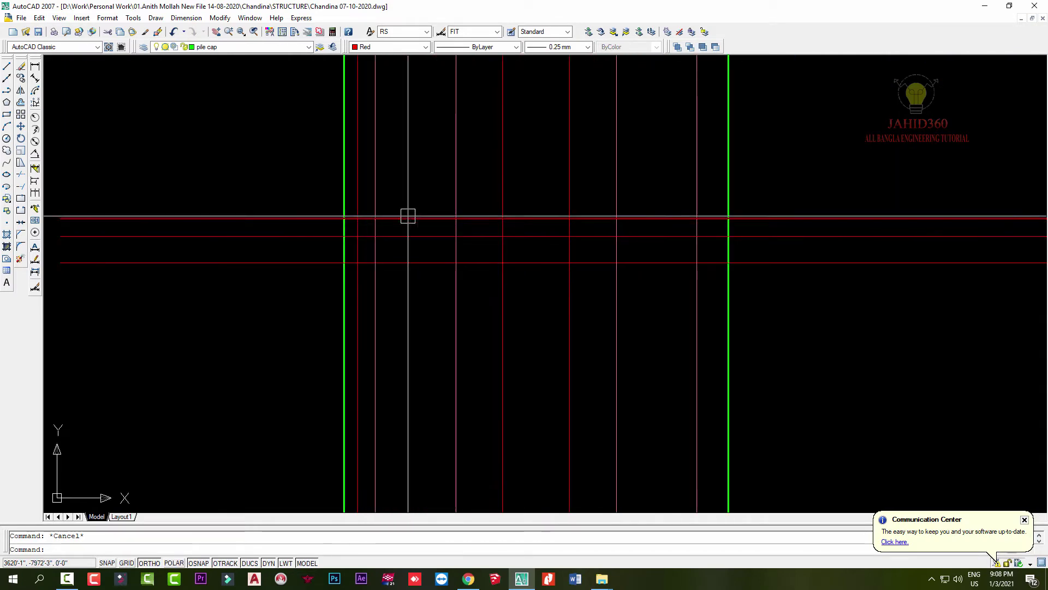
{"action": "left_click", "coordinate": [407, 218]}
{"action": "left_click", "coordinate": [6, 114]}
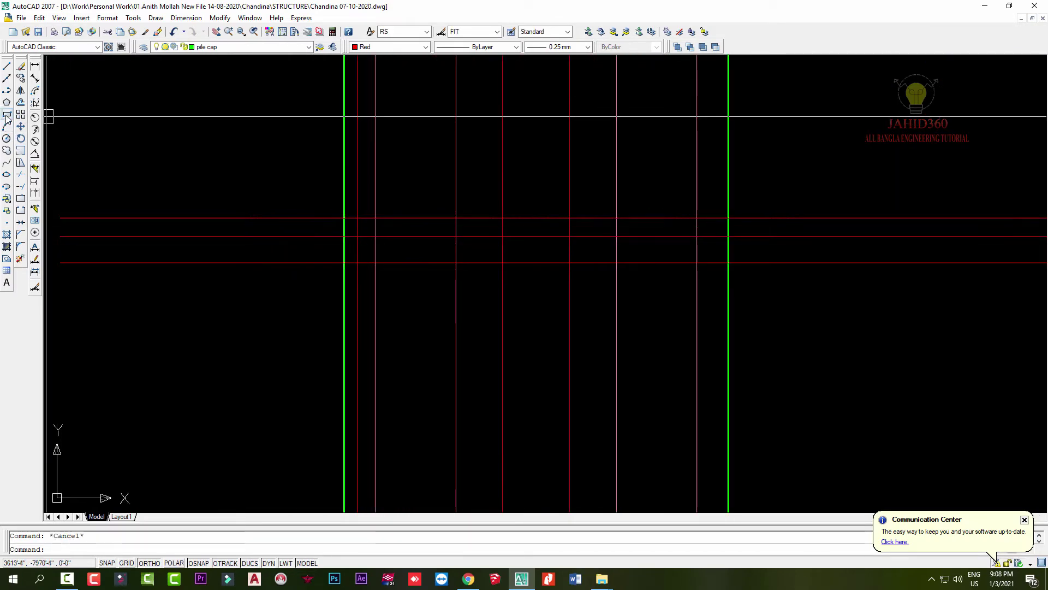
{"action": "mouse_move", "coordinate": [464, 390]}
{"action": "middle_mouse_down"}
{"action": "mouse_move", "coordinate": [445, 282]}
{"action": "mouse_move", "coordinate": [456, 337]}
{"action": "middle_mouse_up"}
{"action": "left_click", "coordinate": [437, 307]}
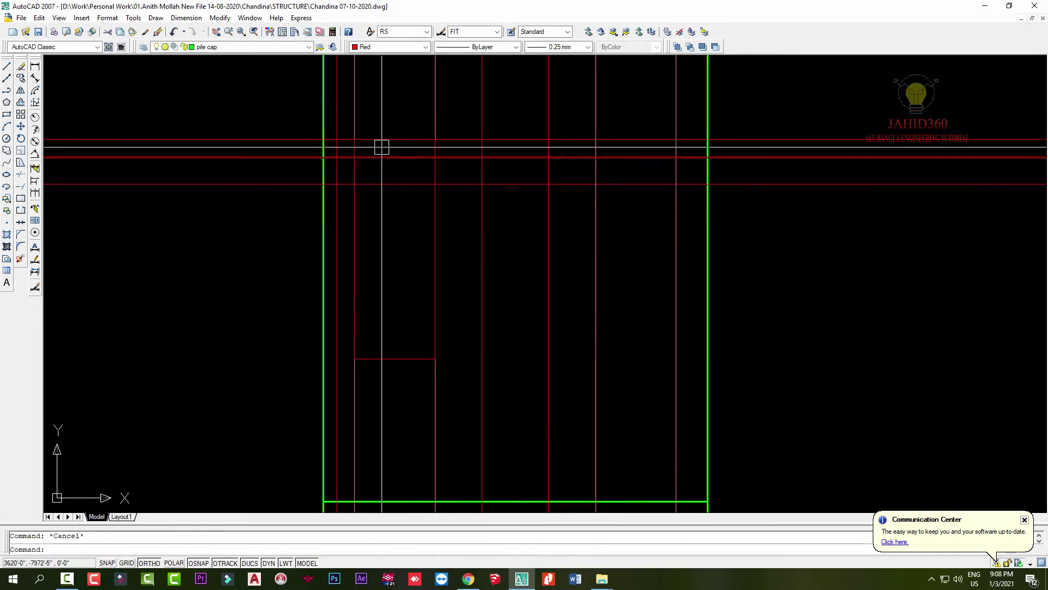
Copy the pile rectangle across to the second pile position.
{"action": "left_click", "coordinate": [382, 142]}
{"action": "left_click", "coordinate": [21, 77]}
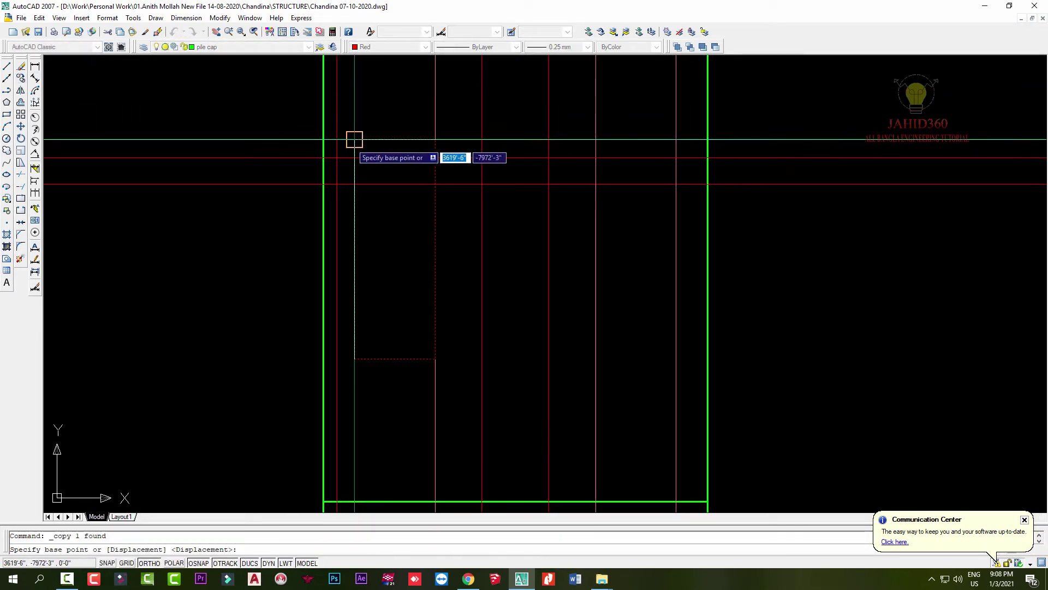
{"action": "left_click", "coordinate": [355, 140]}
{"action": "left_click", "coordinate": [596, 139]}
{"action": "key", "text": "Escape"}
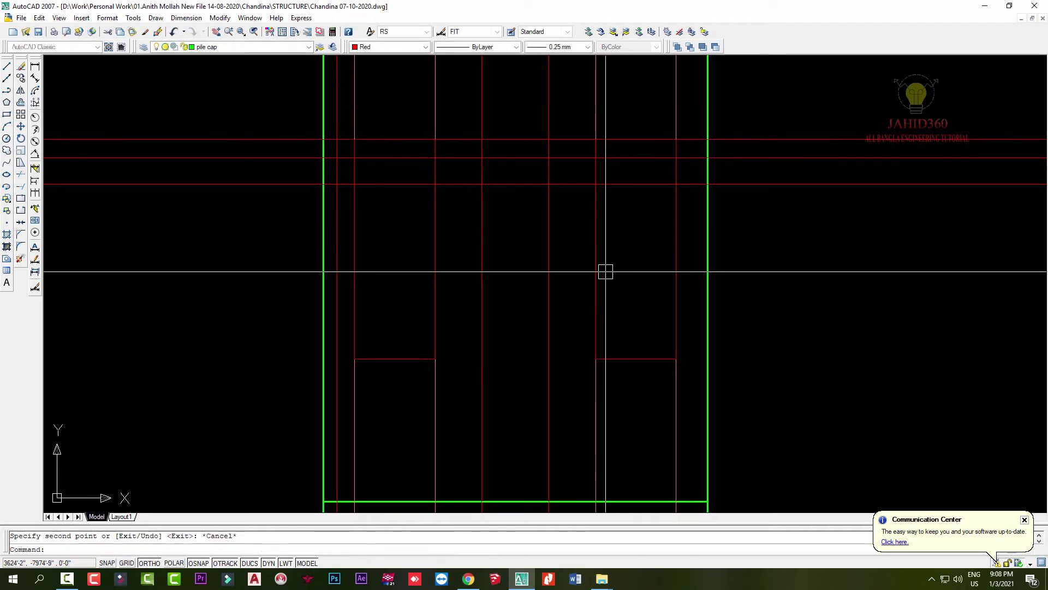
Delete the left and right full-height rectangle outlines.
{"action": "scroll", "coordinate": [418, 355], "scroll_direction": "down", "scroll_amount": 2}
{"action": "key", "text": "Escape"}
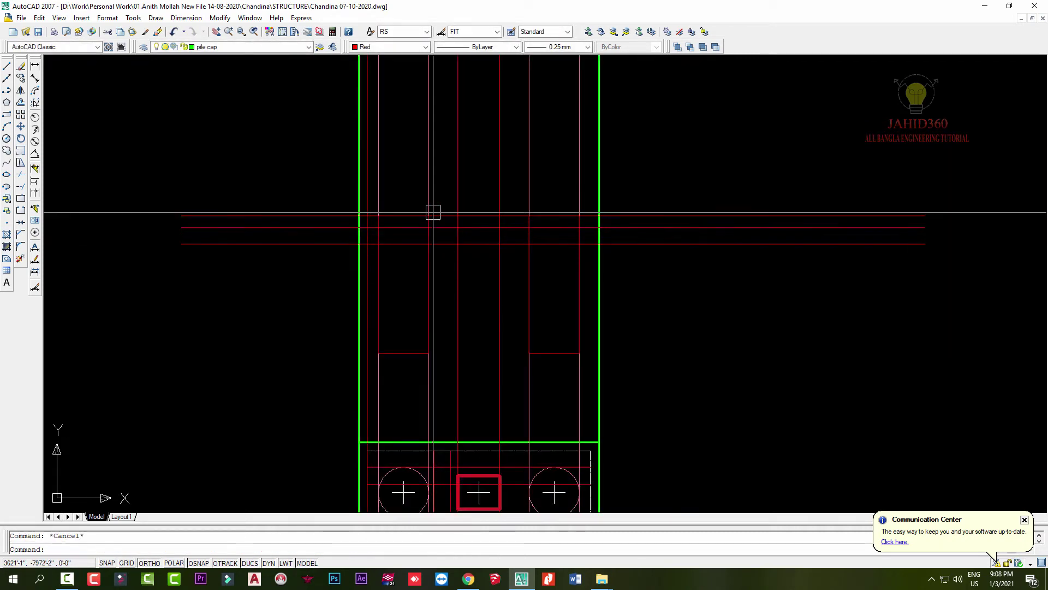
{"action": "scroll", "coordinate": [433, 213], "scroll_direction": "up", "scroll_amount": 1}
{"action": "left_click", "coordinate": [426, 189]}
{"action": "key", "text": "Delete"}
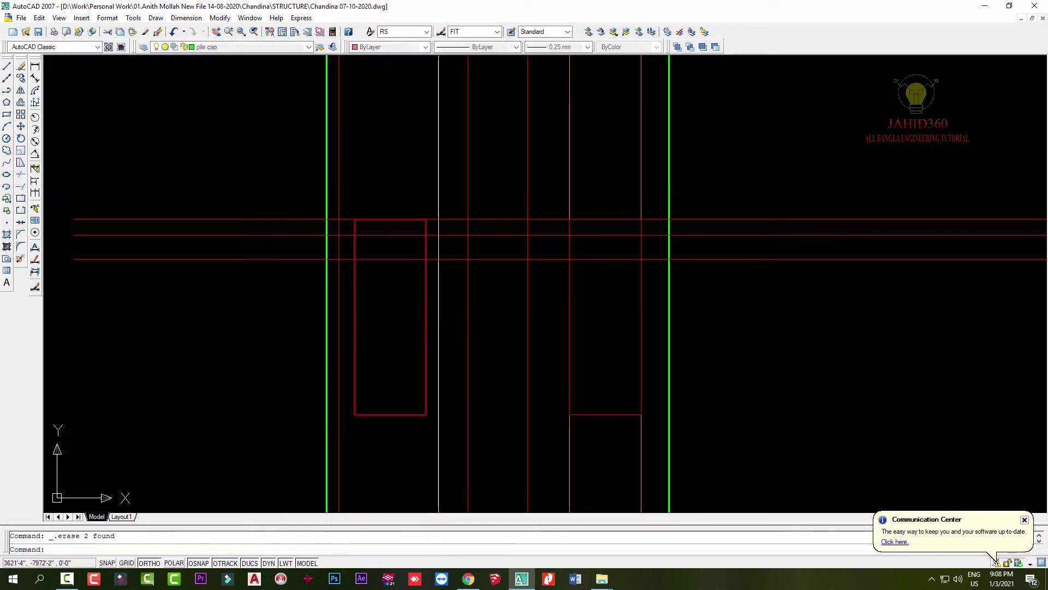
{"action": "left_click", "coordinate": [568, 177]}
{"action": "key", "text": "Delete"}
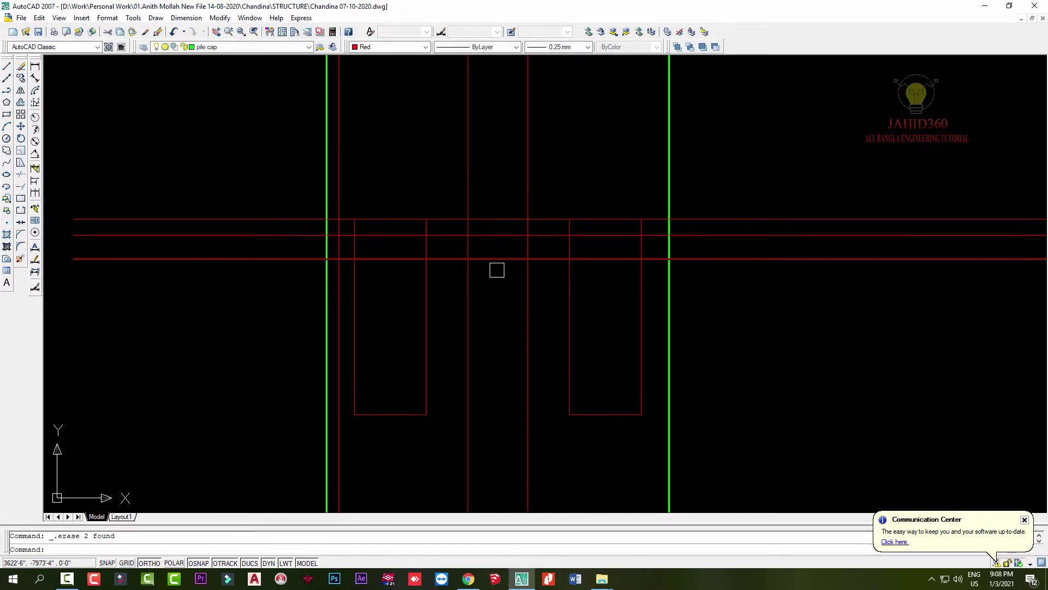
Erase the stray horizontal line, leaving the two pile rectangles.
{"action": "scroll", "coordinate": [497, 270], "scroll_direction": "down", "scroll_amount": 2}
{"action": "scroll", "coordinate": [455, 274], "scroll_direction": "up", "scroll_amount": 3}
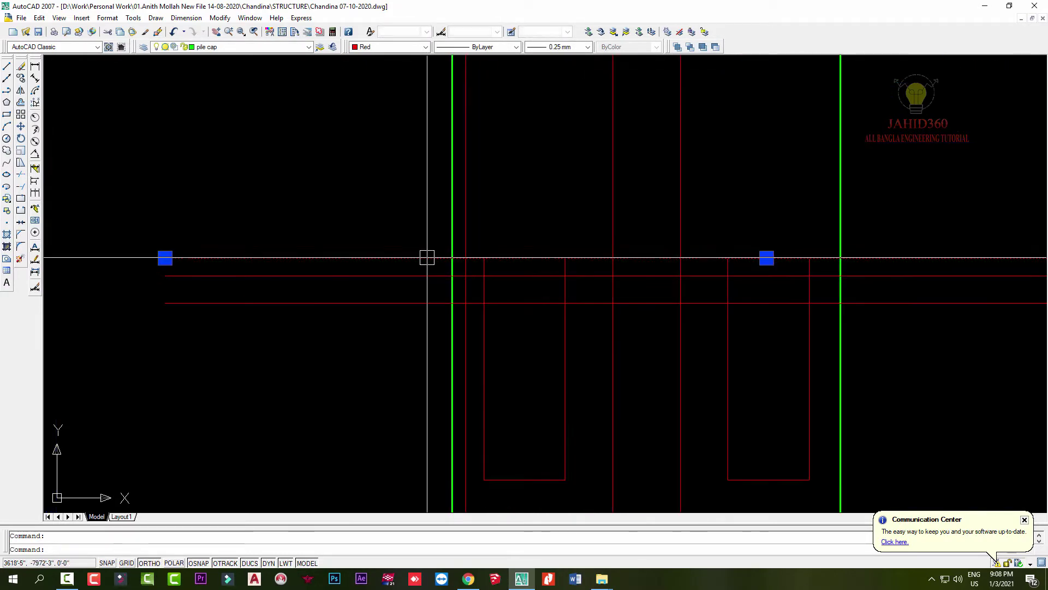
{"action": "key", "text": "Delete"}
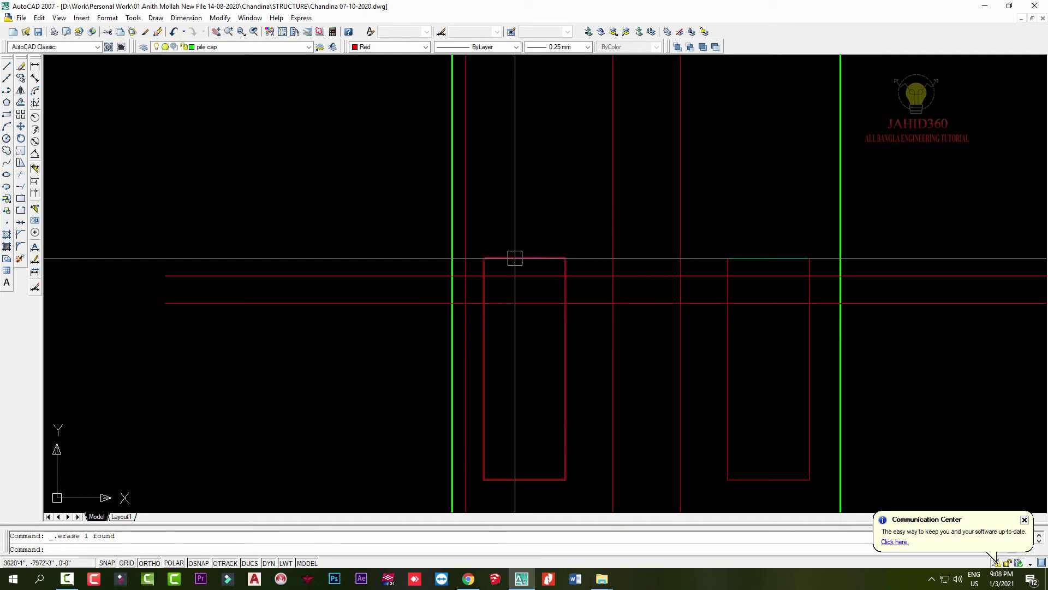
{"action": "left_click", "coordinate": [515, 258]}
{"action": "key", "text": "Escape"}
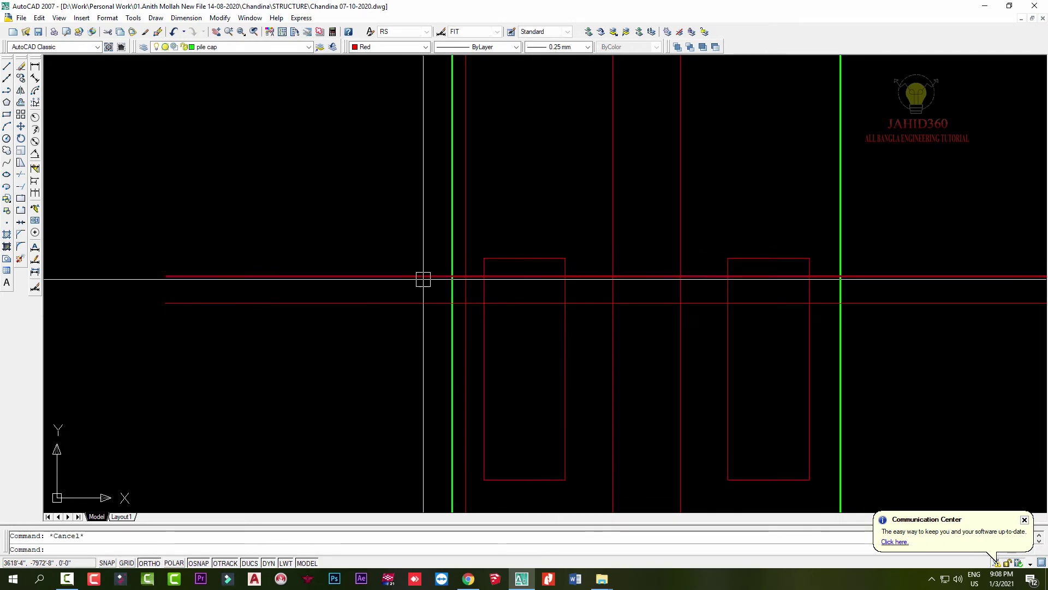
{"action": "scroll", "coordinate": [431, 289], "scroll_direction": "down", "scroll_amount": 3}
Pan and zoom across section A-A to its left side.
{"action": "middle_click_drag", "start_coordinate": [404, 71], "coordinate": [398, 290]}
{"action": "scroll", "coordinate": [395, 164], "scroll_direction": "up", "scroll_amount": 5}
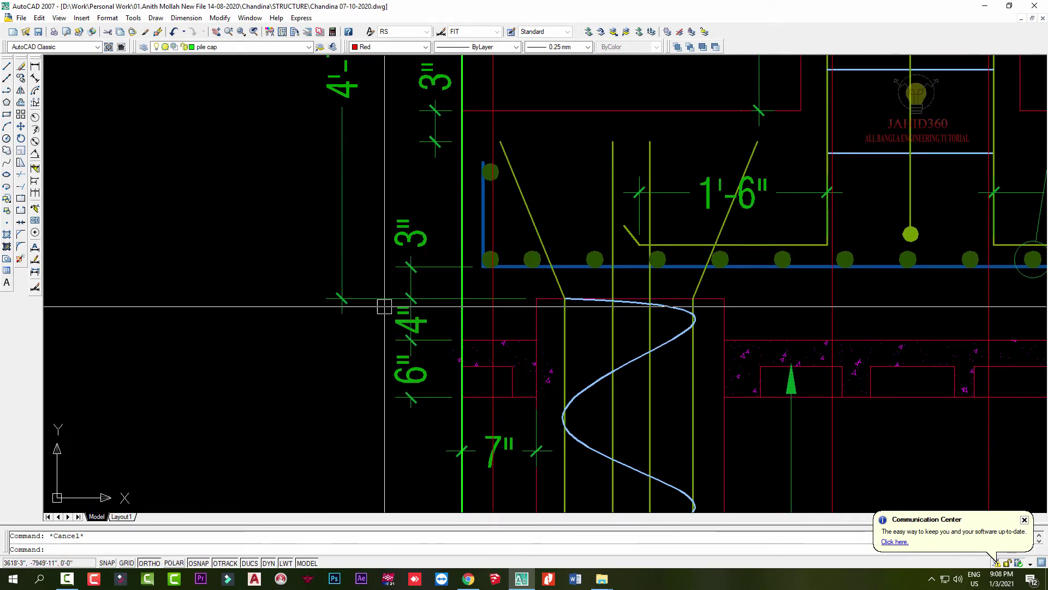
{"action": "scroll", "coordinate": [377, 301], "scroll_direction": "down", "scroll_amount": 3}
{"action": "scroll", "coordinate": [382, 299], "scroll_direction": "up", "scroll_amount": 3}
{"action": "mouse_move", "coordinate": [391, 298]}
{"action": "middle_mouse_down"}
{"action": "mouse_move", "coordinate": [406, 296]}
{"action": "mouse_move", "coordinate": [394, 252]}
{"action": "middle_mouse_up"}
{"action": "middle_click_drag", "start_coordinate": [785, 274], "coordinate": [534, 270]}
{"action": "scroll", "coordinate": [637, 284], "scroll_direction": "up", "scroll_amount": 3}
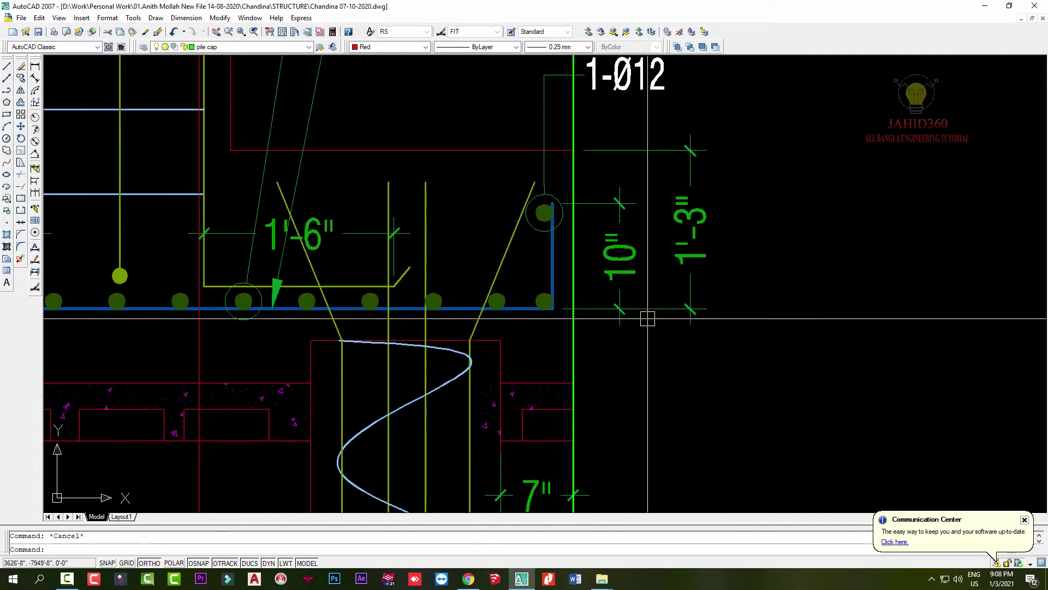
{"action": "key", "text": "Escape"}
{"action": "scroll", "coordinate": [710, 309], "scroll_direction": "down", "scroll_amount": 3}
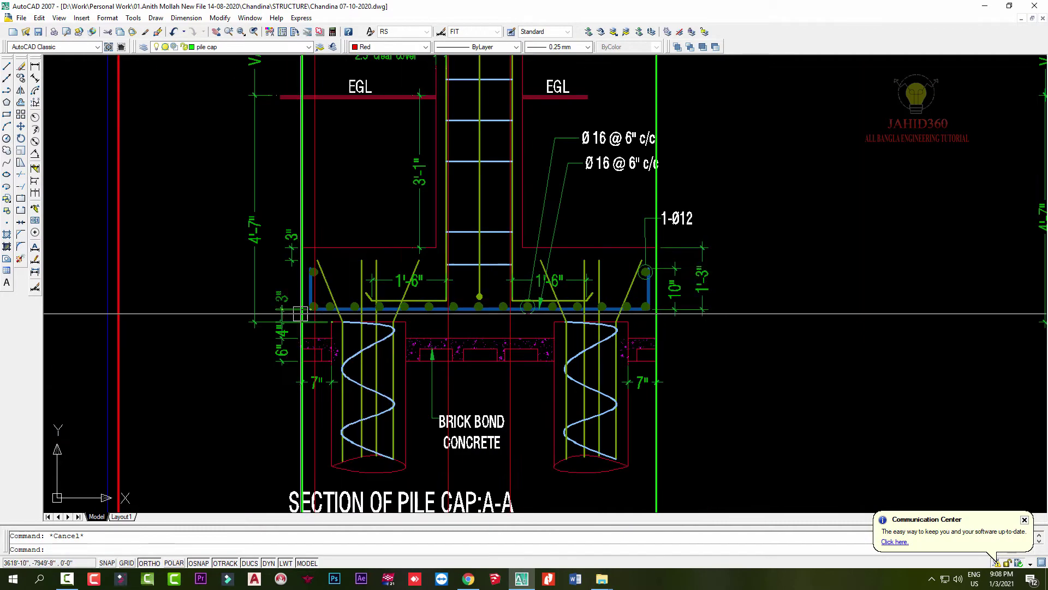
{"action": "scroll", "coordinate": [293, 311], "scroll_direction": "up", "scroll_amount": 3}
{"action": "middle_click_drag", "start_coordinate": [321, 317], "coordinate": [387, 326]}
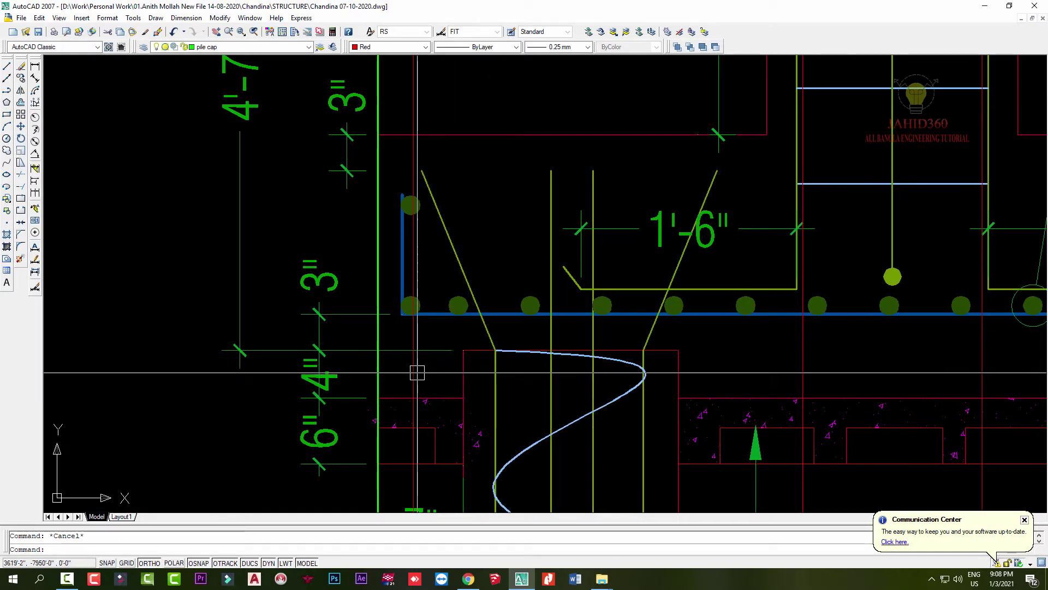
Place a horizontal construction line (XLINE, Hor) along the pile-cap bottom.
{"action": "left_click", "coordinate": [8, 81]}
{"action": "type", "text": "h"}
{"action": "key", "text": "Return"}
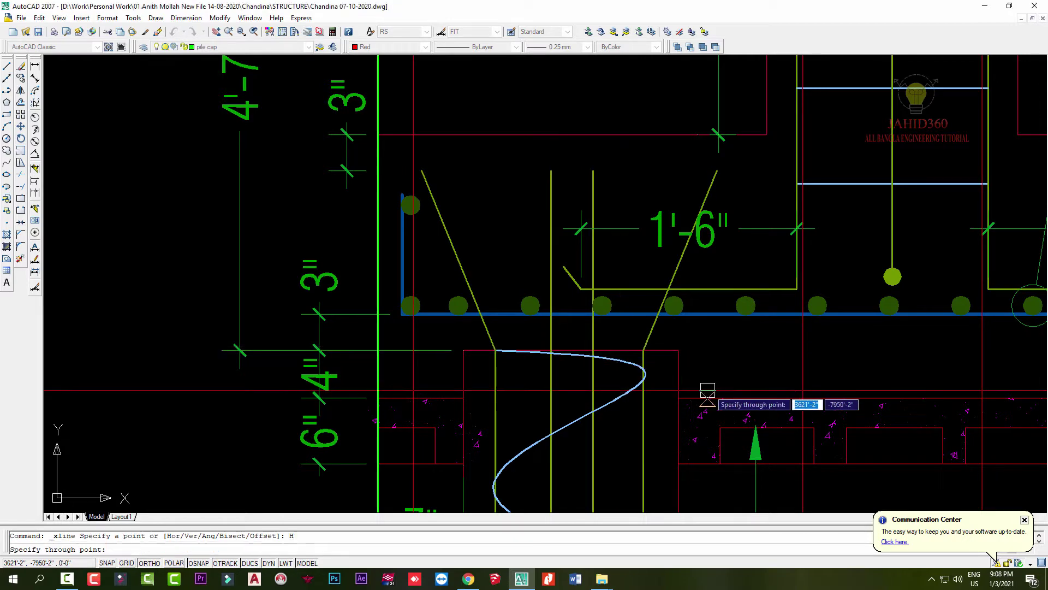
{"action": "left_click", "coordinate": [685, 350]}
{"action": "scroll", "coordinate": [506, 367], "scroll_direction": "down", "scroll_amount": 4}
{"action": "key", "text": "Escape"}
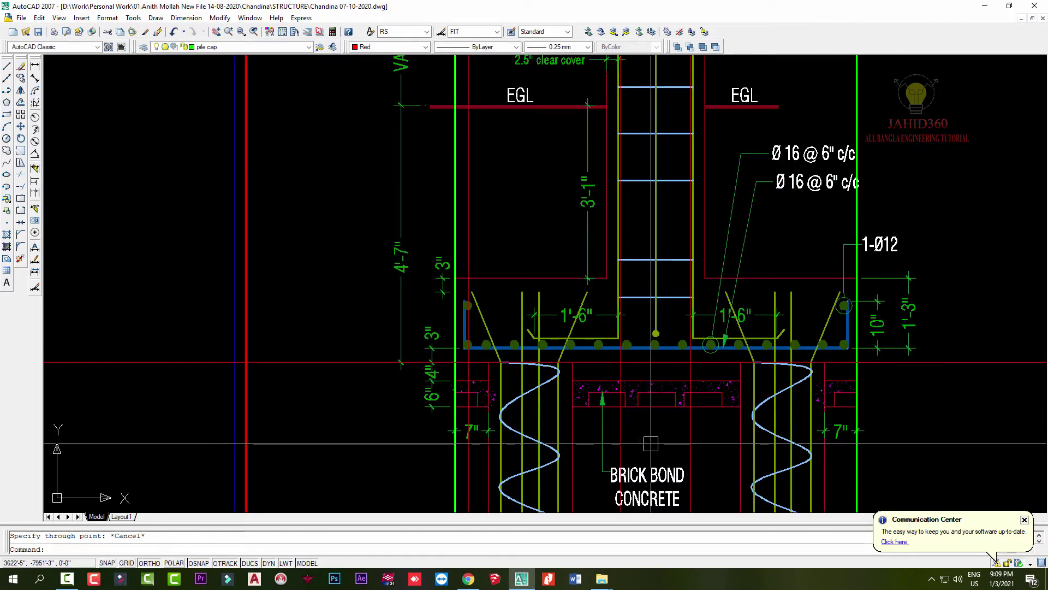
Zoom and pan around the pile-cap section to inspect the new line.
{"action": "scroll", "coordinate": [510, 368], "scroll_direction": "up", "scroll_amount": 1}
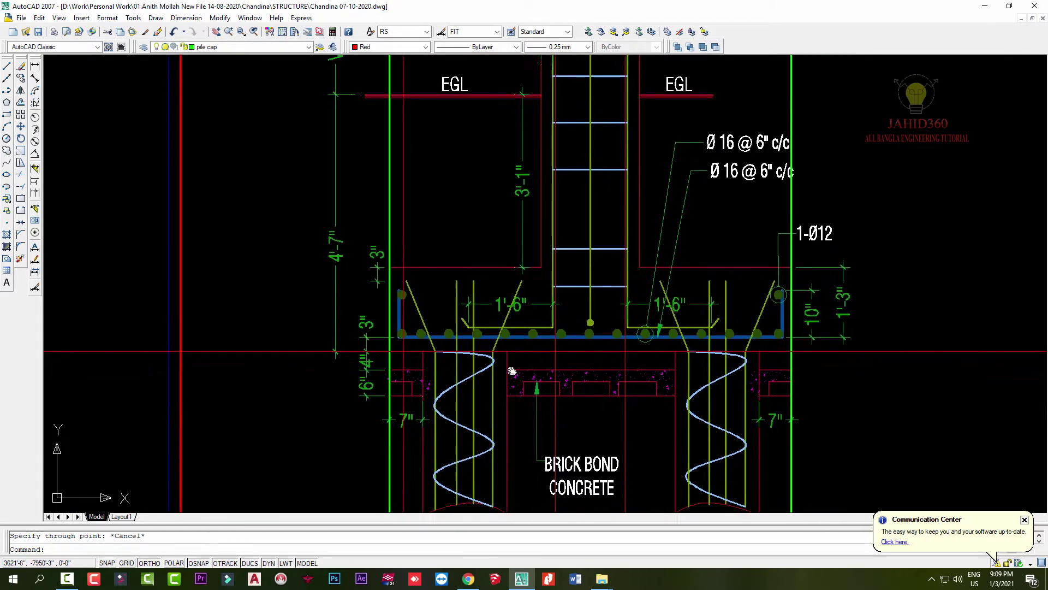
{"action": "scroll", "coordinate": [488, 352], "scroll_direction": "up", "scroll_amount": 1}
{"action": "scroll", "coordinate": [488, 352], "scroll_direction": "up", "scroll_amount": 1}
{"action": "scroll", "coordinate": [550, 355], "scroll_direction": "up", "scroll_amount": 1}
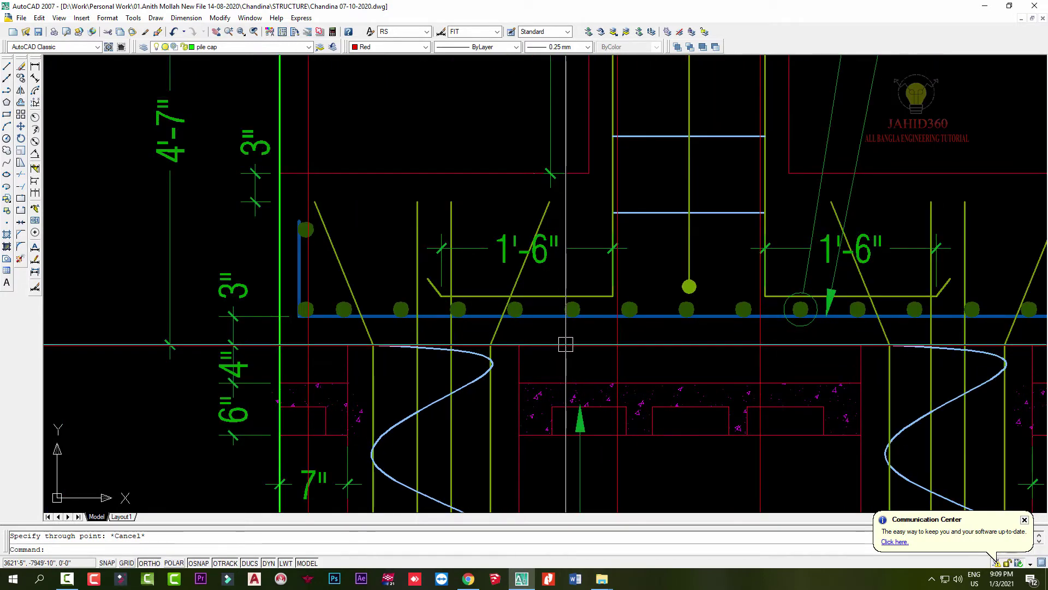
{"action": "scroll", "coordinate": [413, 326], "scroll_direction": "up", "scroll_amount": 2}
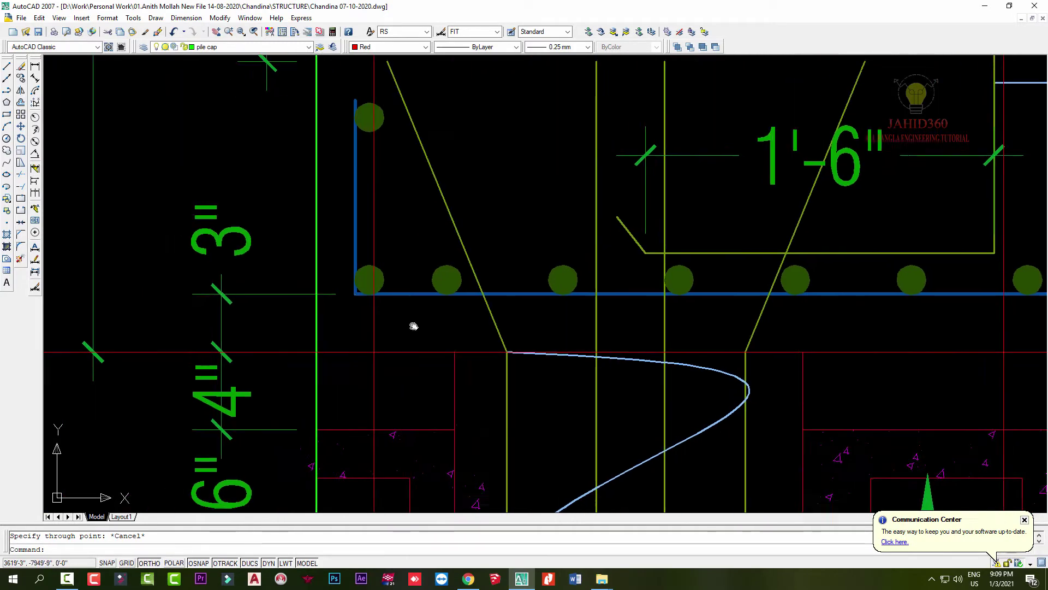
{"action": "middle_click_drag", "start_coordinate": [413, 326], "coordinate": [435, 328]}
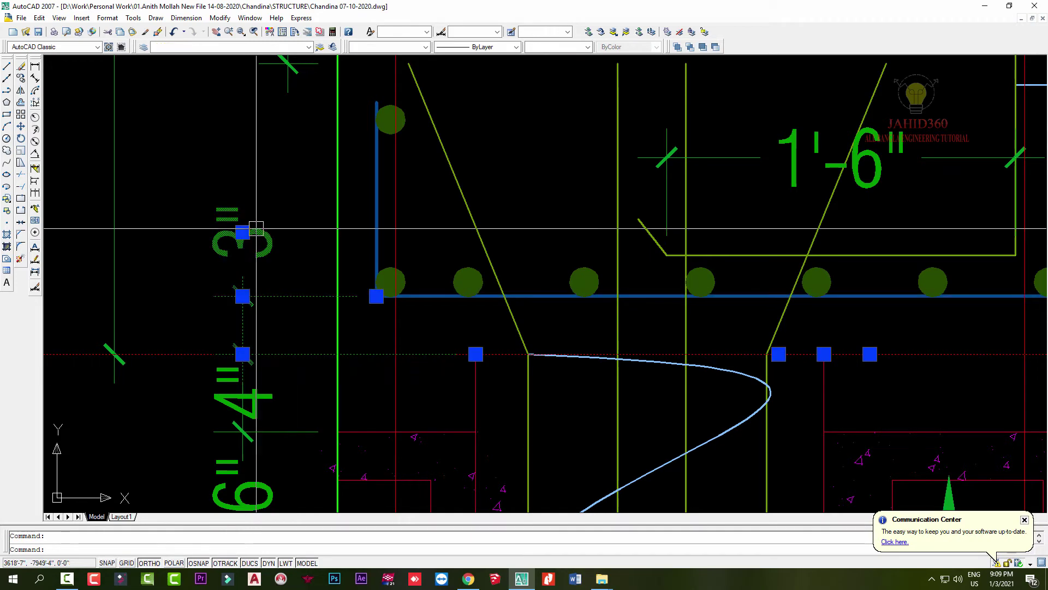
{"action": "scroll", "coordinate": [402, 285], "scroll_direction": "down", "scroll_amount": 3}
{"action": "scroll", "coordinate": [588, 279], "scroll_direction": "up", "scroll_amount": 3}
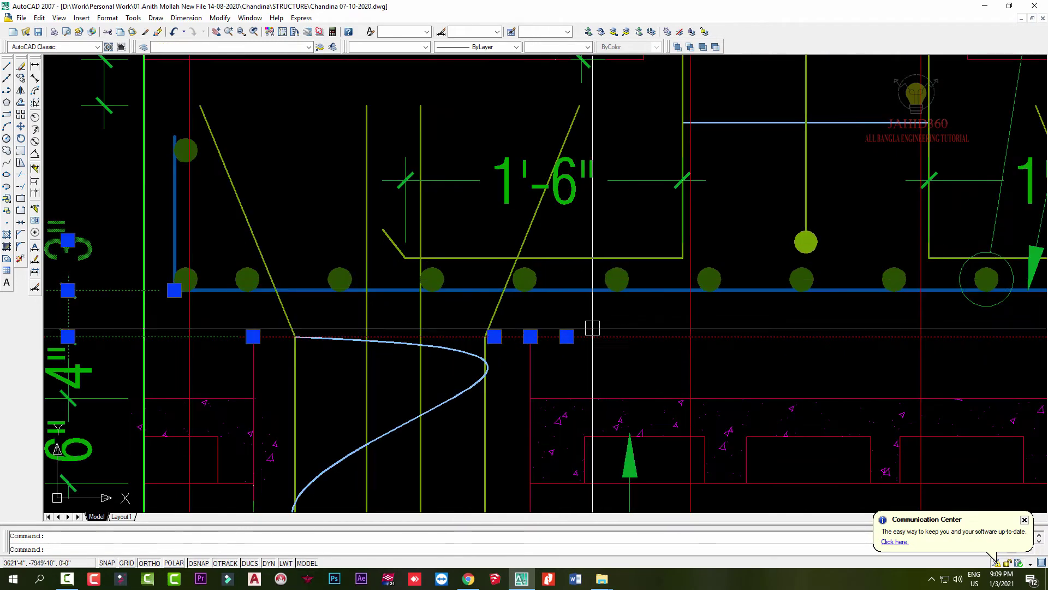
{"action": "scroll", "coordinate": [593, 322], "scroll_direction": "down", "scroll_amount": 3}
{"action": "key", "text": "Escape"}
{"action": "scroll", "coordinate": [574, 305], "scroll_direction": "up", "scroll_amount": 3}
{"action": "middle_click_drag", "start_coordinate": [593, 305], "coordinate": [511, 306]}
{"action": "middle_click_drag", "start_coordinate": [542, 344], "coordinate": [711, 363]}
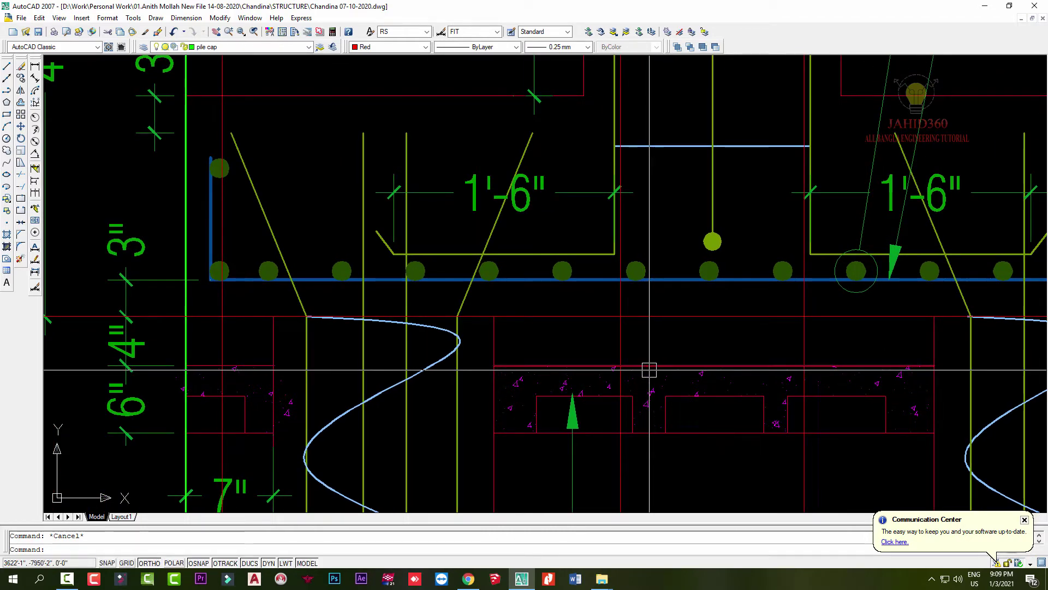
{"action": "middle_click_drag", "start_coordinate": [628, 371], "coordinate": [691, 371]}
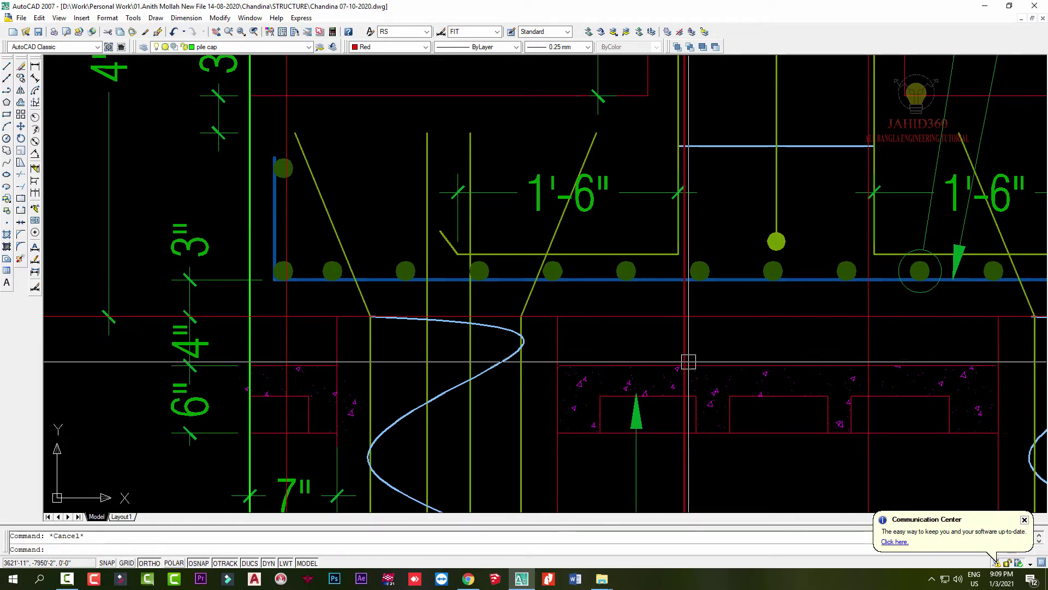
{"action": "scroll", "coordinate": [688, 361], "scroll_direction": "down", "scroll_amount": 3}
{"action": "scroll", "coordinate": [688, 362], "scroll_direction": "down", "scroll_amount": 2}
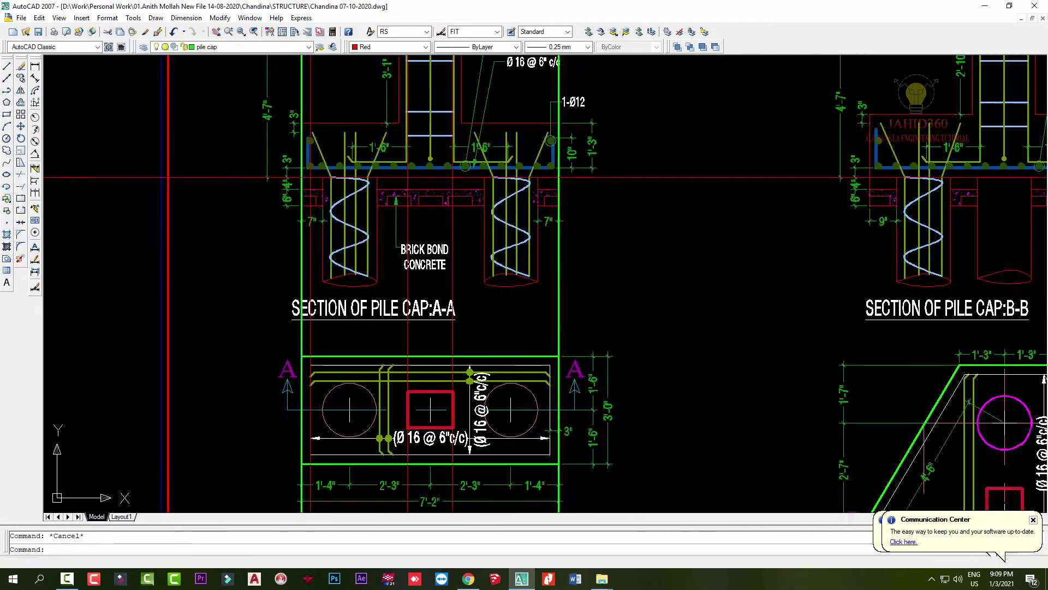
{"action": "scroll", "coordinate": [449, 363], "scroll_direction": "down", "scroll_amount": 2}
{"action": "scroll", "coordinate": [449, 363], "scroll_direction": "up", "scroll_amount": 2}
{"action": "scroll", "coordinate": [449, 363], "scroll_direction": "up", "scroll_amount": 3}
Offset the horizontal red base line 4" upward.
{"action": "scroll", "coordinate": [449, 363], "scroll_direction": "up", "scroll_amount": 2}
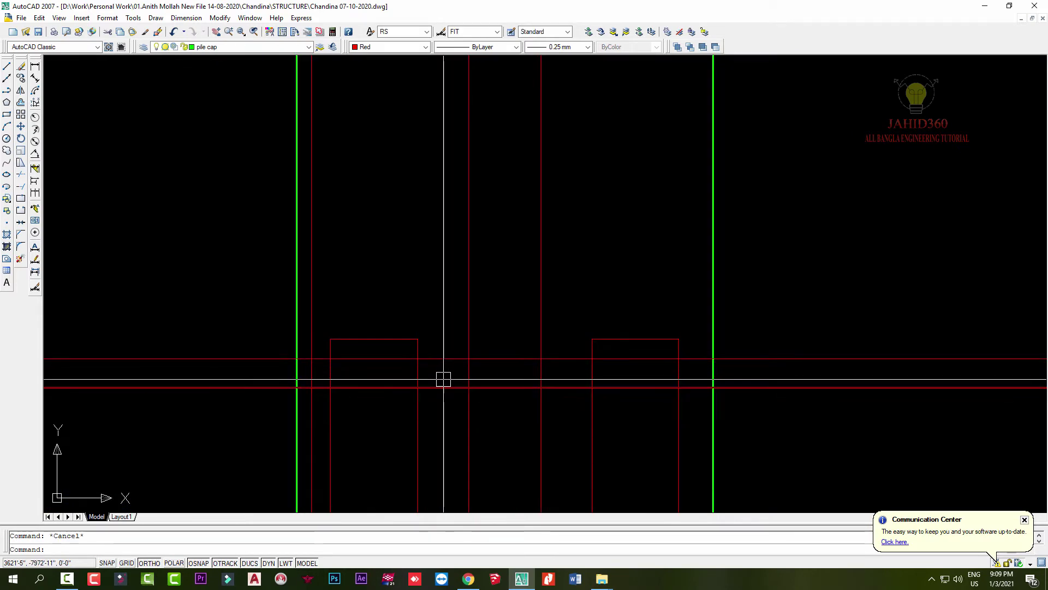
{"action": "key", "text": "Escape"}
{"action": "key", "text": "Return"}
{"action": "key", "text": "Return"}
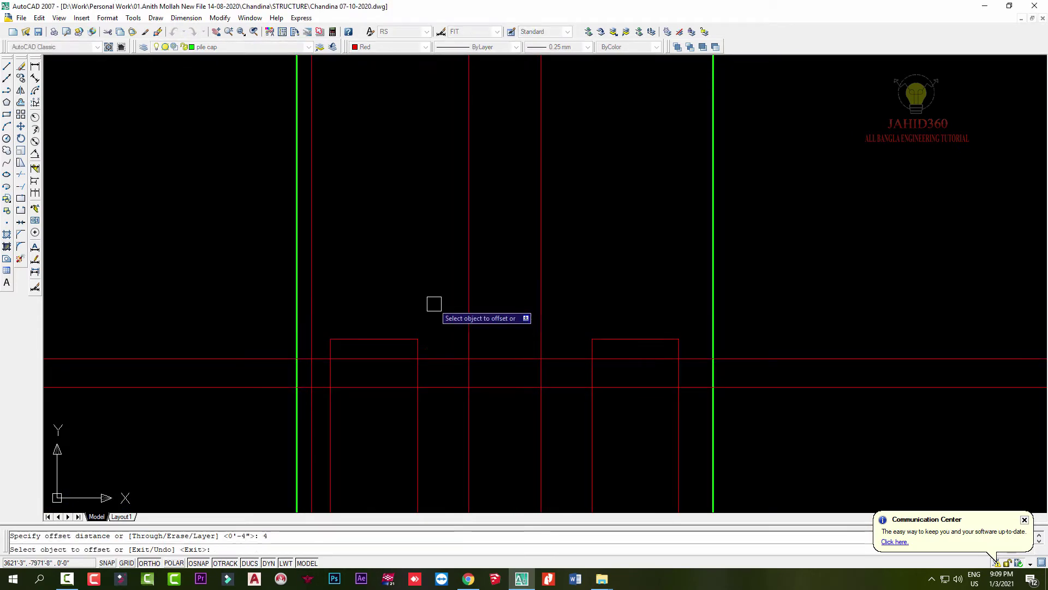
{"action": "left_click", "coordinate": [433, 358]}
{"action": "left_click", "coordinate": [440, 295]}
{"action": "mouse_move", "coordinate": [440, 295]}
{"action": "middle_mouse_down"}
{"action": "mouse_move", "coordinate": [459, 313]}
{"action": "mouse_move", "coordinate": [484, 313]}
{"action": "middle_mouse_up"}
{"action": "key", "text": "Return"}
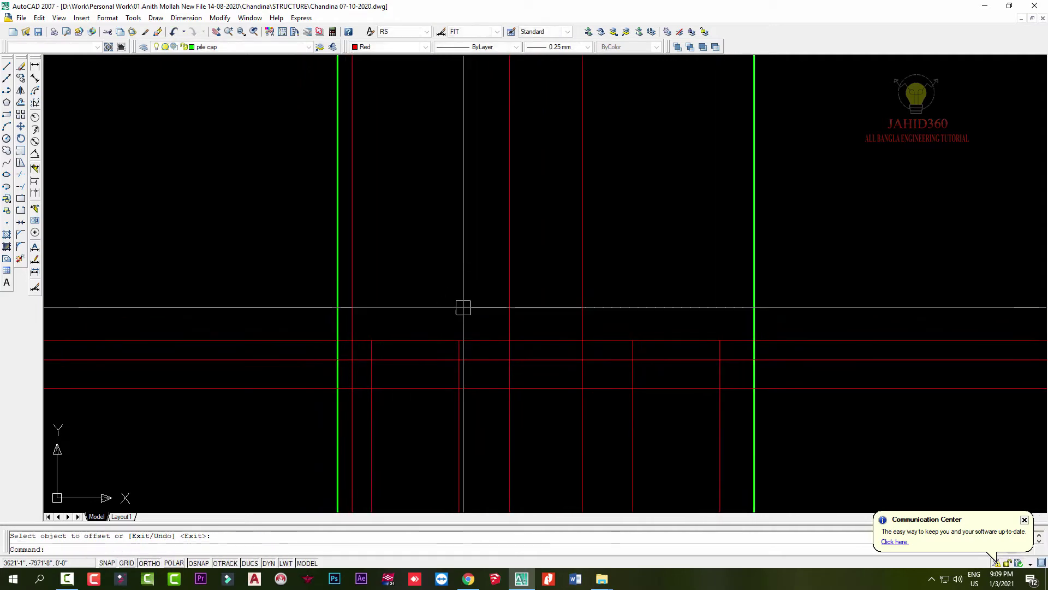
Offset the horizontal red line again by 3".
{"action": "key", "text": "Return"}
{"action": "type", "text": "3"}
{"action": "key", "text": "Return"}
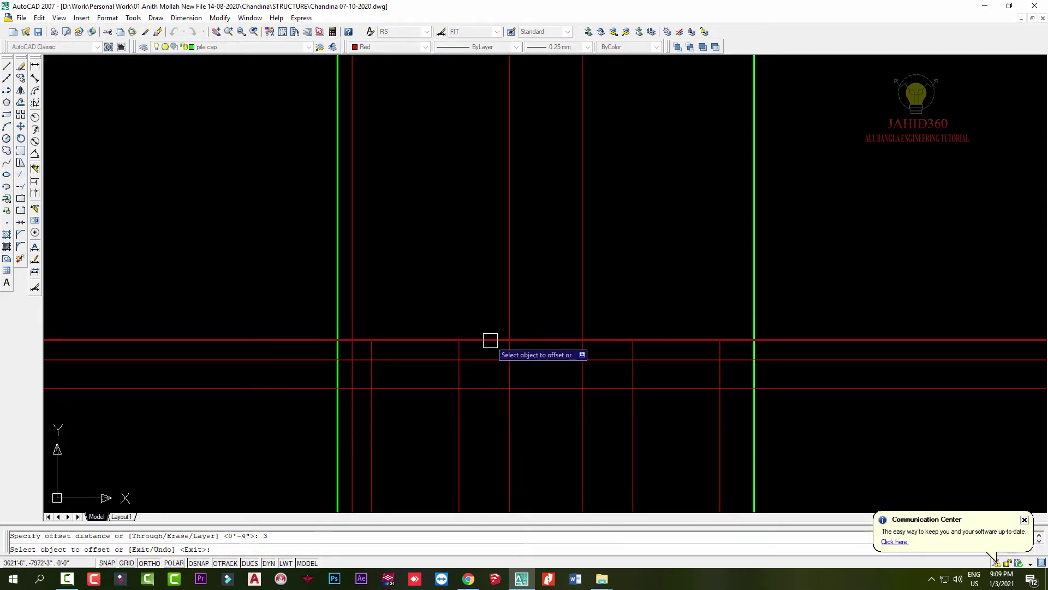
{"action": "left_click", "coordinate": [490, 340]}
{"action": "key", "text": "Return"}
{"action": "left_click", "coordinate": [464, 325]}
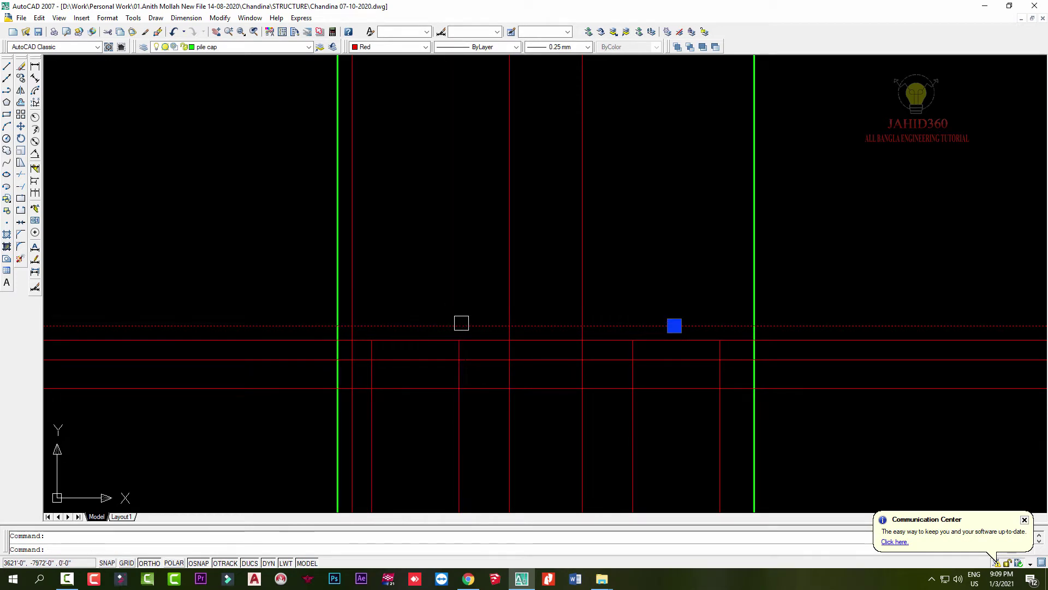
{"action": "key", "text": "Escape"}
Begin a linear dimension between the new lines, then cancel it.
{"action": "left_click", "coordinate": [35, 65]}
{"action": "scroll", "coordinate": [480, 404], "scroll_direction": "up", "scroll_amount": 3}
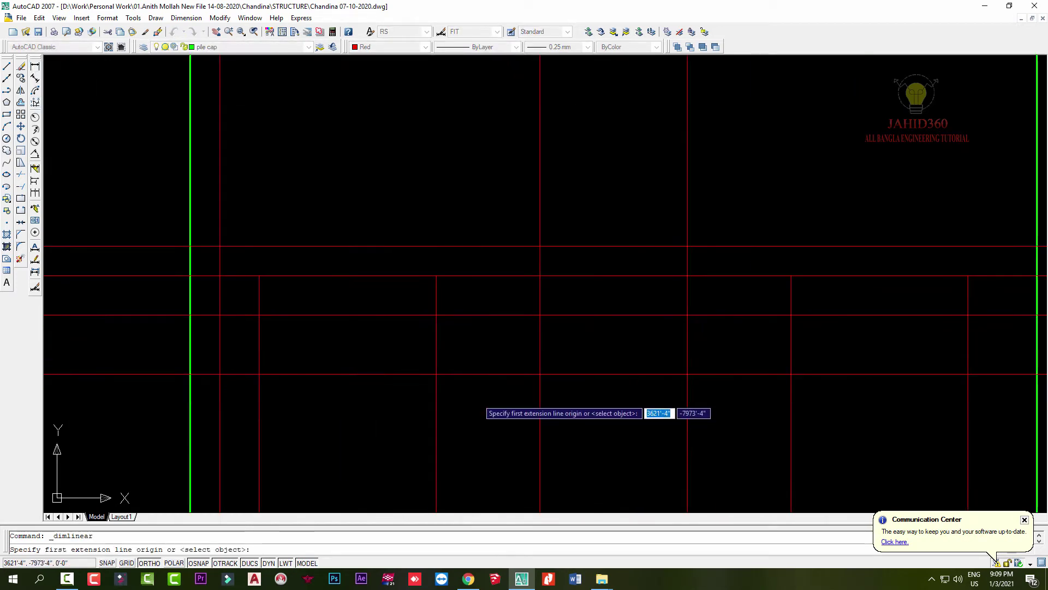
{"action": "left_click", "coordinate": [468, 276]}
{"action": "left_click", "coordinate": [468, 246]}
{"action": "scroll", "coordinate": [470, 255], "scroll_direction": "up", "scroll_amount": 2}
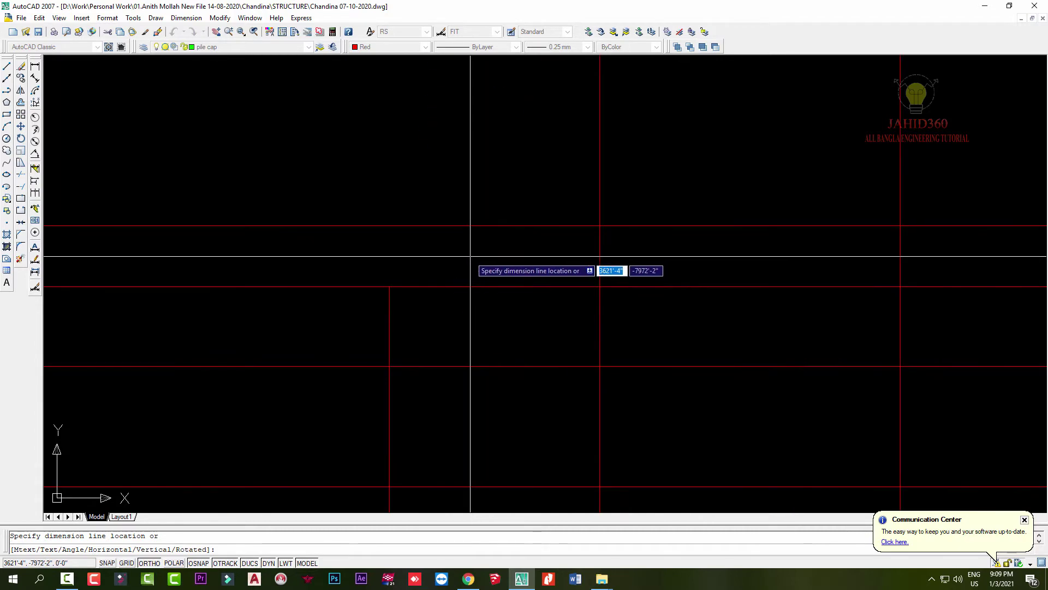
{"action": "key", "text": "Escape"}
Zoom to the reference section A-A showing 10" and 1'-3" cap depths.
{"action": "scroll", "coordinate": [486, 229], "scroll_direction": "down", "scroll_amount": 2}
{"action": "scroll", "coordinate": [500, 251], "scroll_direction": "down", "scroll_amount": 2}
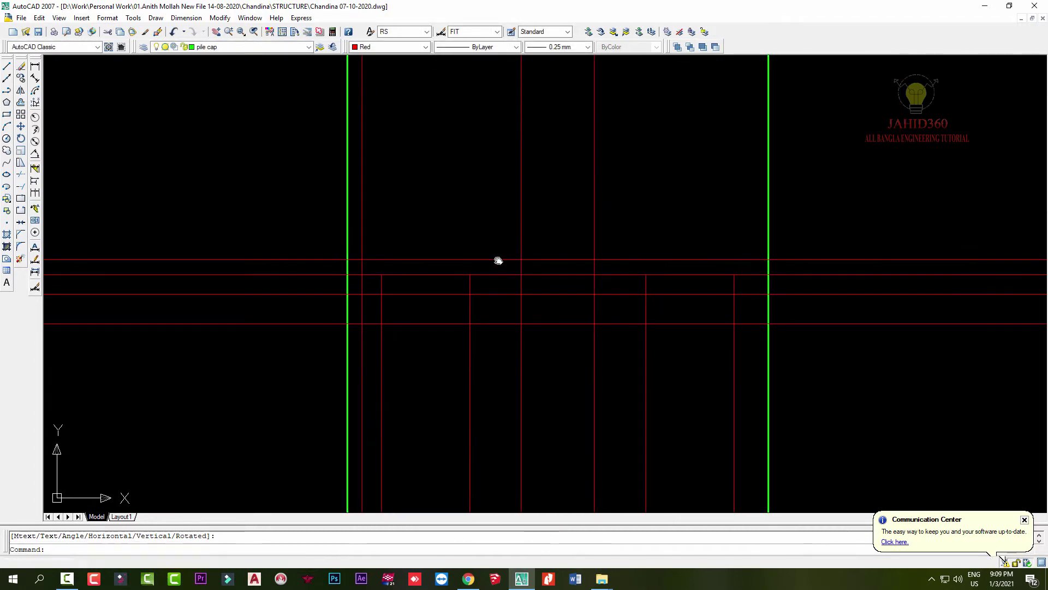
{"action": "scroll", "coordinate": [500, 273], "scroll_direction": "down", "scroll_amount": 2}
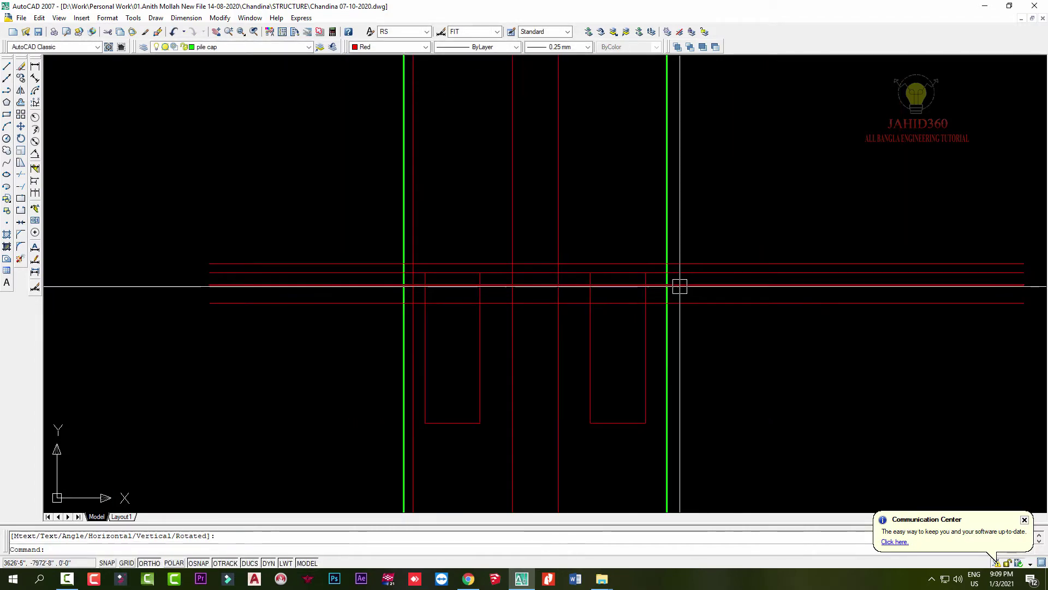
{"action": "scroll", "coordinate": [680, 286], "scroll_direction": "up", "scroll_amount": 2}
{"action": "left_click", "coordinate": [688, 264]}
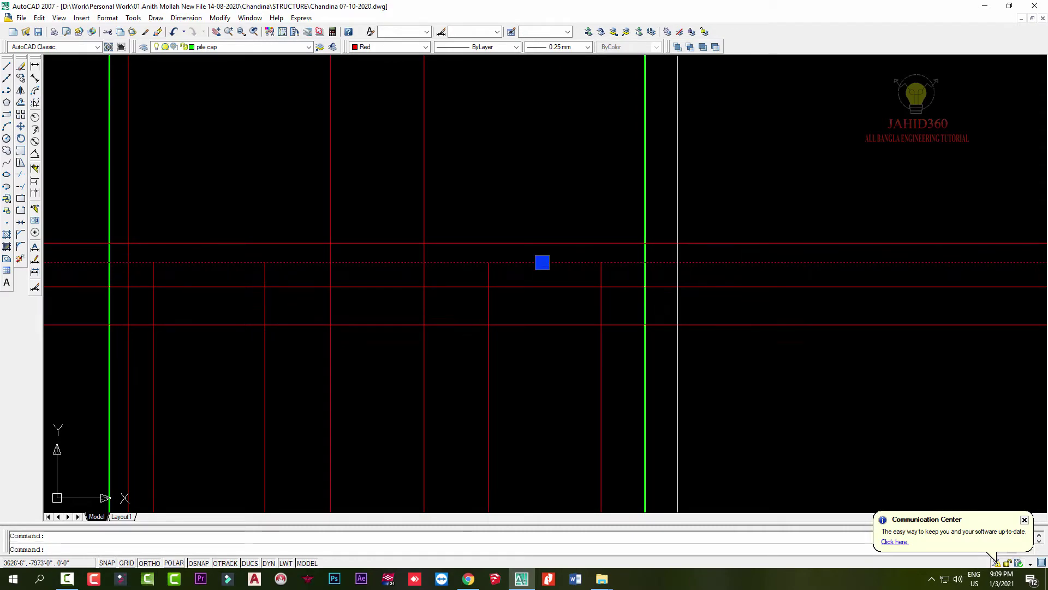
{"action": "key", "text": "Escape"}
{"action": "scroll", "coordinate": [667, 271], "scroll_direction": "down", "scroll_amount": 5}
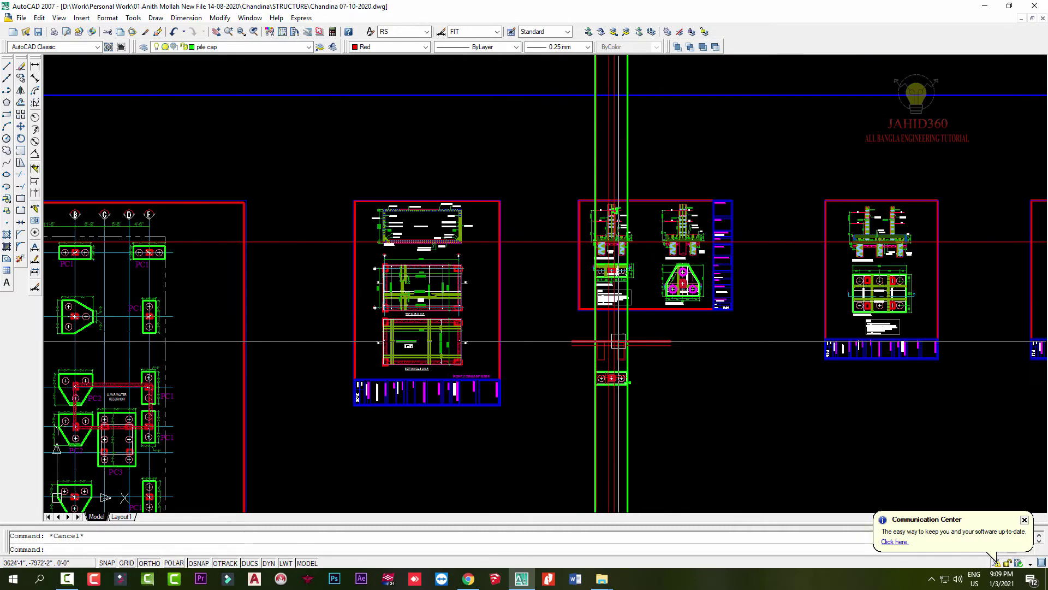
{"action": "scroll", "coordinate": [546, 284], "scroll_direction": "up", "scroll_amount": 3}
{"action": "scroll", "coordinate": [546, 284], "scroll_direction": "up", "scroll_amount": 2}
{"action": "middle_click_drag", "start_coordinate": [713, 279], "coordinate": [699, 321]}
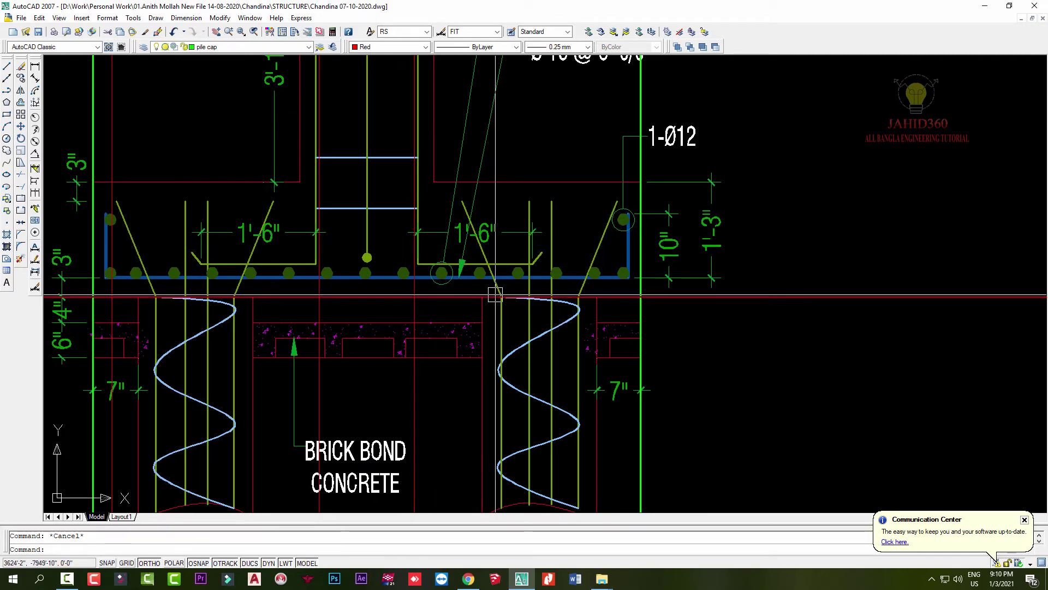
{"action": "middle_click_drag", "start_coordinate": [489, 292], "coordinate": [546, 306]}
{"action": "scroll", "coordinate": [662, 316], "scroll_direction": "up", "scroll_amount": 3}
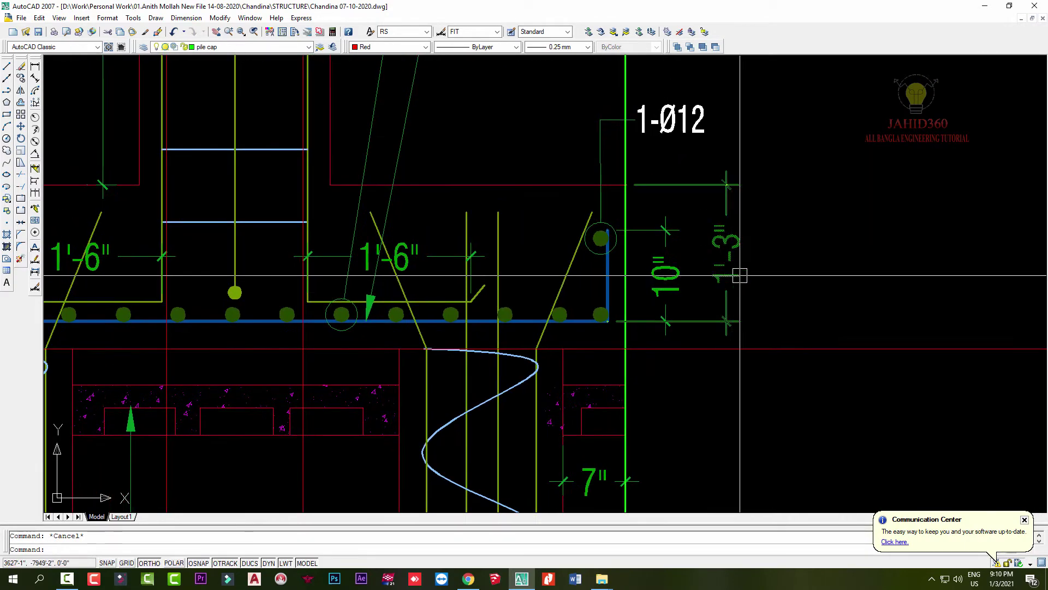
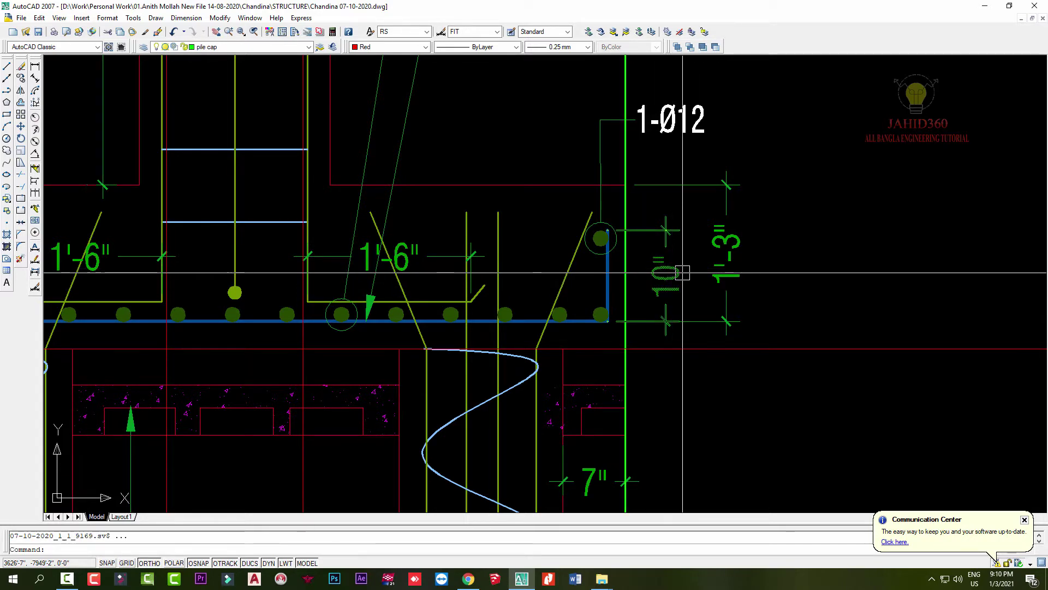
Offset the horizontal line by 15 to set the pile cap edge.
{"action": "scroll", "coordinate": [688, 267], "scroll_direction": "down", "scroll_amount": 6}
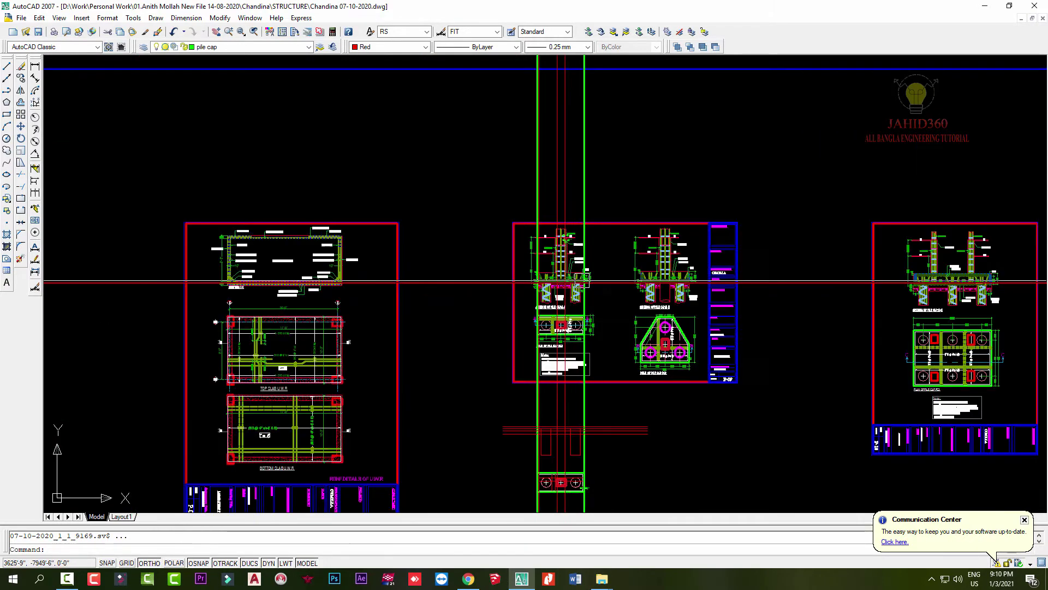
{"action": "scroll", "coordinate": [688, 268], "scroll_direction": "up", "scroll_amount": 6}
{"action": "scroll", "coordinate": [606, 268], "scroll_direction": "up", "scroll_amount": 5}
{"action": "scroll", "coordinate": [597, 248], "scroll_direction": "up", "scroll_amount": 3}
{"action": "key", "text": "Escape"}
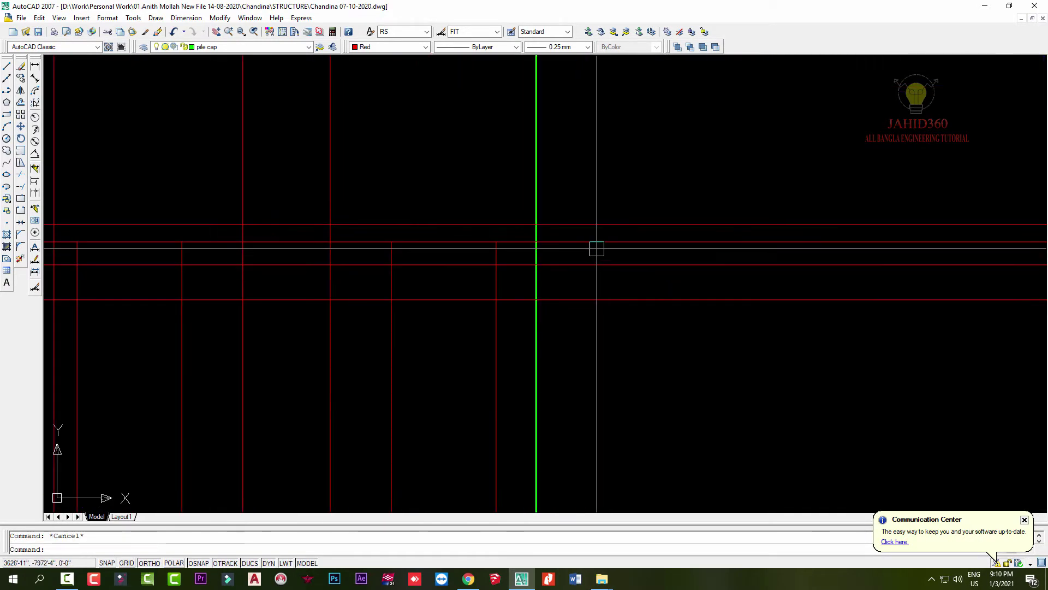
{"action": "type", "text": "o"}
{"action": "key", "text": "Return"}
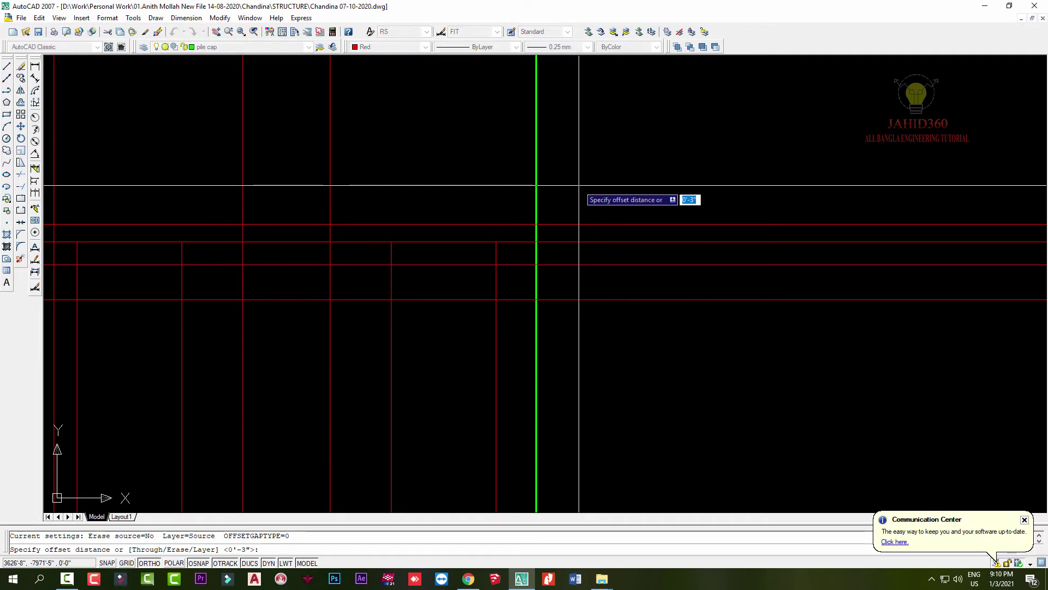
{"action": "type", "text": "5"}
{"action": "key", "text": "Return"}
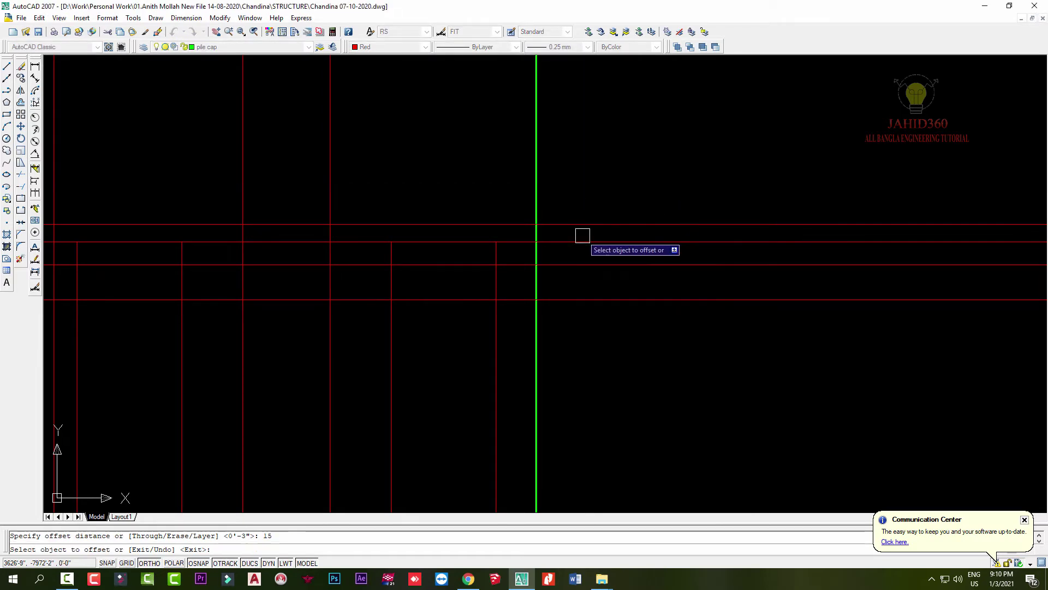
{"action": "left_click", "coordinate": [579, 240]}
{"action": "left_click", "coordinate": [639, 168]}
{"action": "scroll", "coordinate": [655, 196], "scroll_direction": "down", "scroll_amount": 3}
{"action": "scroll", "coordinate": [407, 228], "scroll_direction": "up", "scroll_amount": 3}
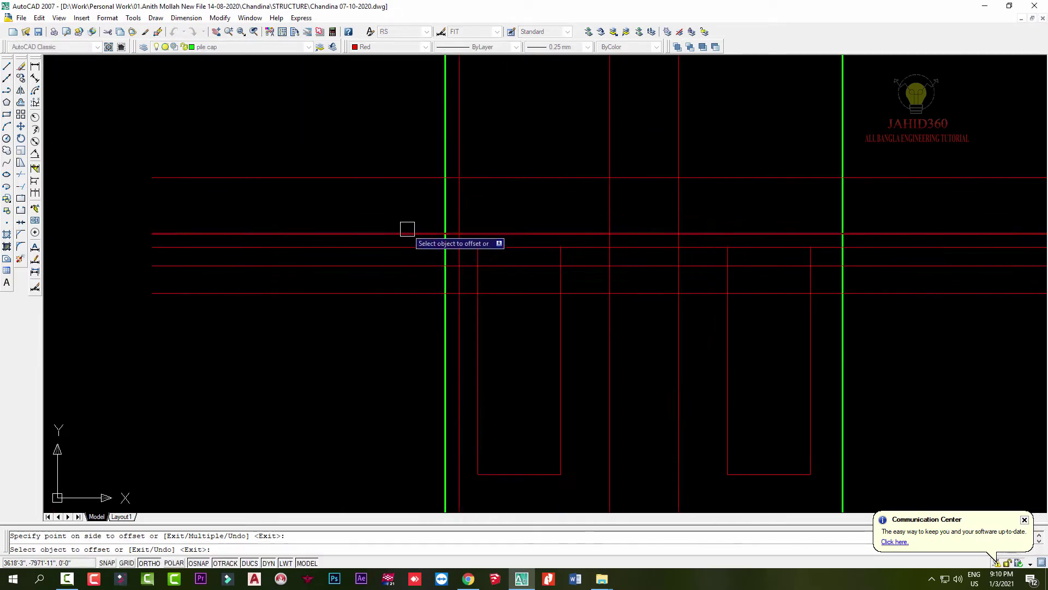
{"action": "scroll", "coordinate": [435, 218], "scroll_direction": "down", "scroll_amount": 1}
{"action": "scroll", "coordinate": [213, 164], "scroll_direction": "up", "scroll_amount": 1}
{"action": "key", "text": "Escape"}
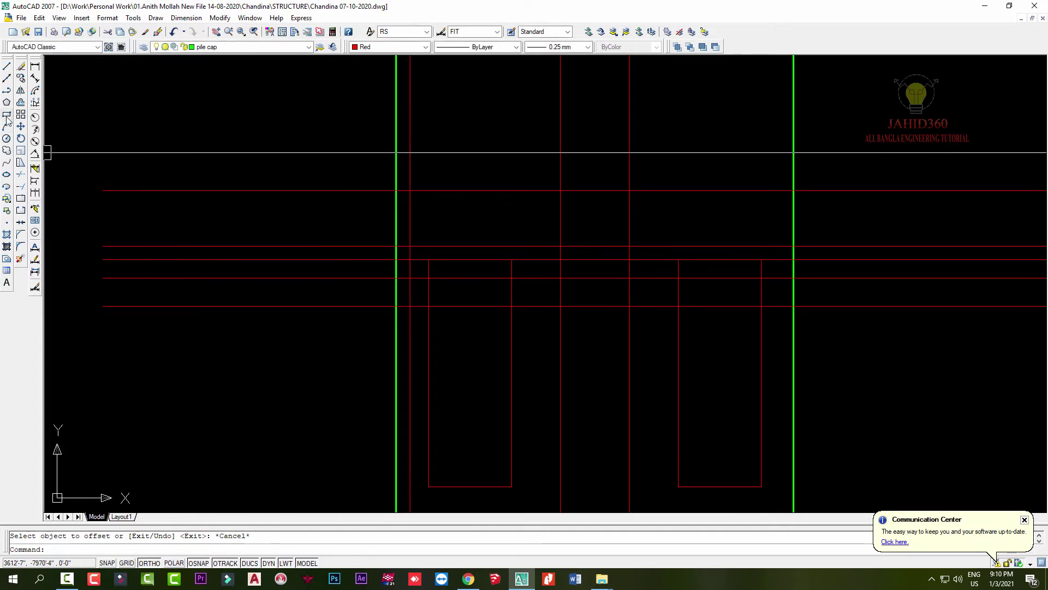
Draw the pile cap rectangle over the piles and delete the leftover horizontal line.
{"action": "left_click", "coordinate": [6, 115]}
{"action": "left_click", "coordinate": [396, 191]}
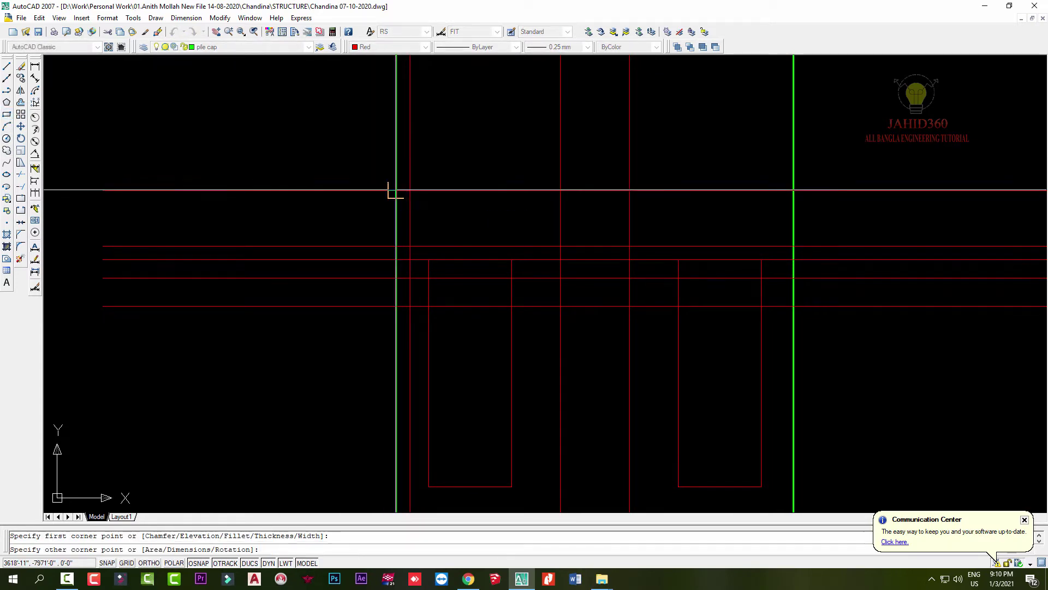
{"action": "left_click", "coordinate": [793, 260]}
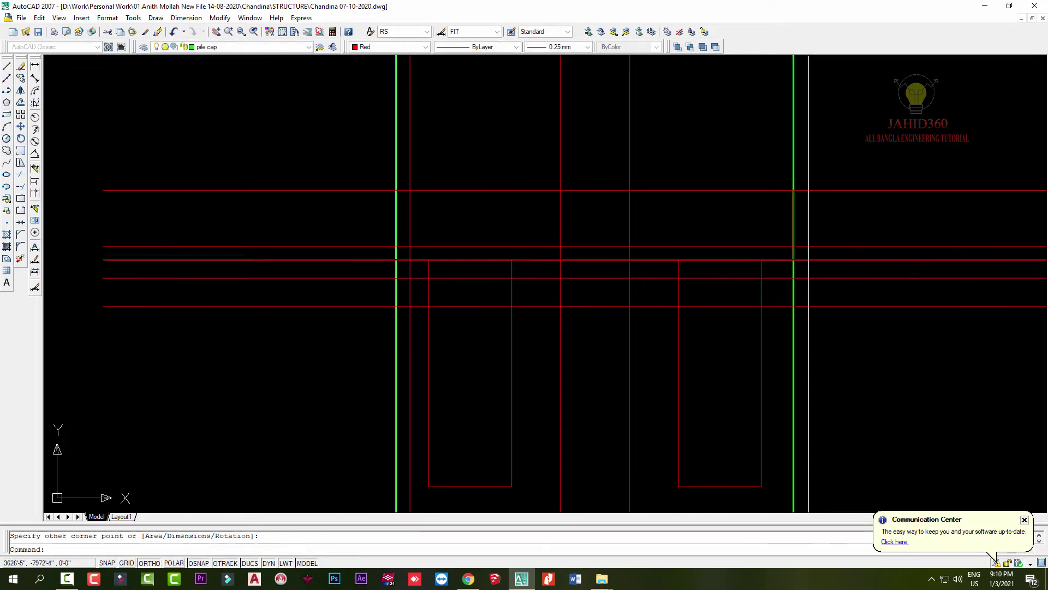
{"action": "middle_click_drag", "start_coordinate": [846, 283], "coordinate": [744, 269]}
{"action": "key", "text": "Escape"}
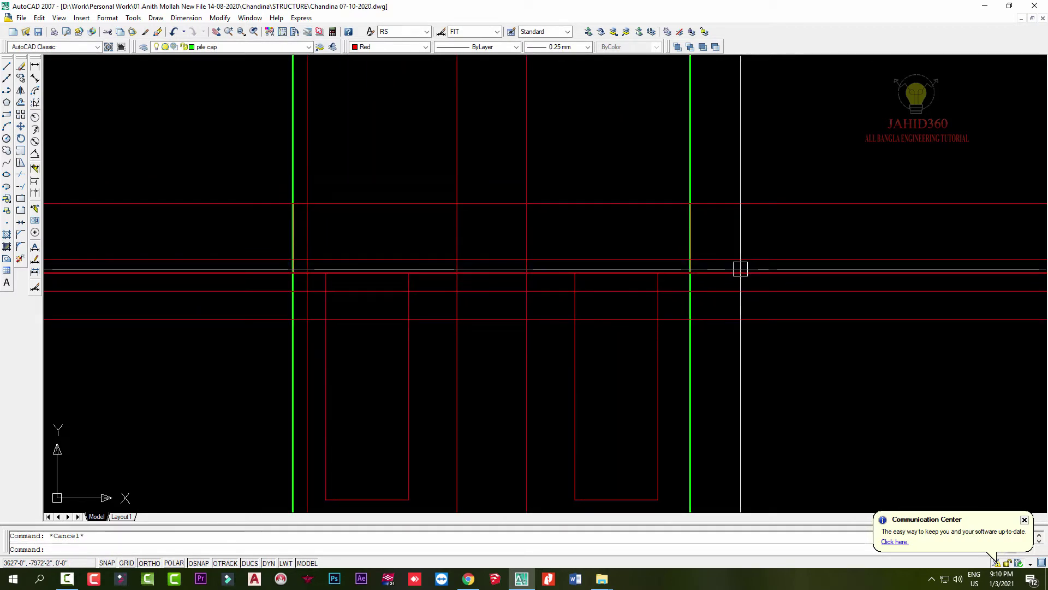
{"action": "left_click", "coordinate": [741, 271]}
{"action": "key", "text": "Delete"}
Trim the stray lines against the pile cap edge and begin selecting the green column line.
{"action": "scroll", "coordinate": [705, 269], "scroll_direction": "up", "scroll_amount": 2}
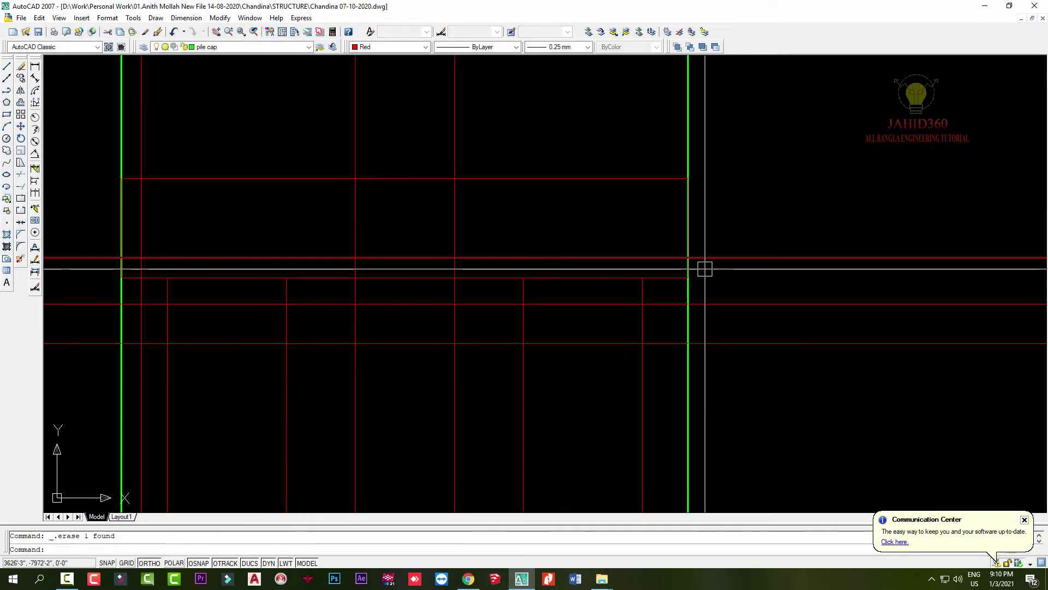
{"action": "scroll", "coordinate": [705, 268], "scroll_direction": "down", "scroll_amount": 3}
{"action": "mouse_move", "coordinate": [673, 274]}
{"action": "middle_mouse_down"}
{"action": "mouse_move", "coordinate": [650, 145]}
{"action": "mouse_move", "coordinate": [443, 307]}
{"action": "middle_mouse_up"}
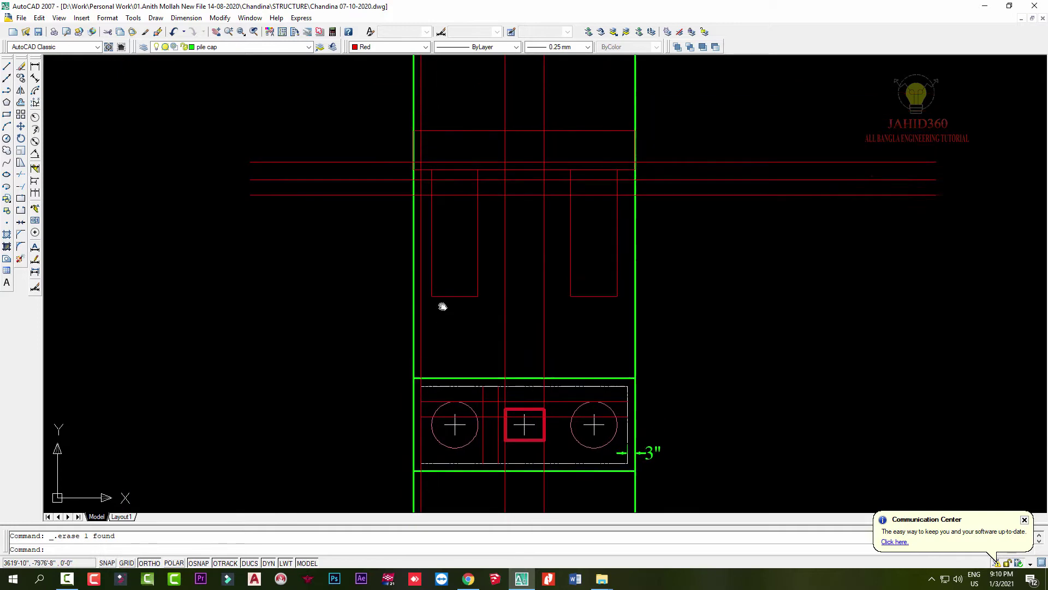
{"action": "scroll", "coordinate": [416, 147], "scroll_direction": "up", "scroll_amount": 2}
{"action": "scroll", "coordinate": [846, 142], "scroll_direction": "down", "scroll_amount": 5}
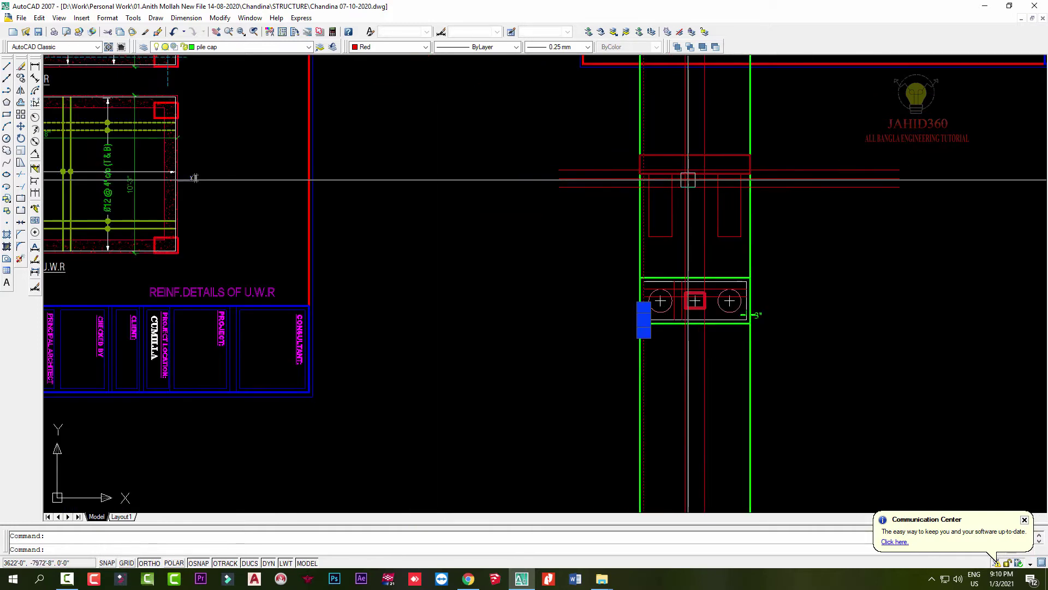
{"action": "key", "text": "Escape"}
{"action": "scroll", "coordinate": [698, 192], "scroll_direction": "up", "scroll_amount": 5}
{"action": "type", "text": "tr"}
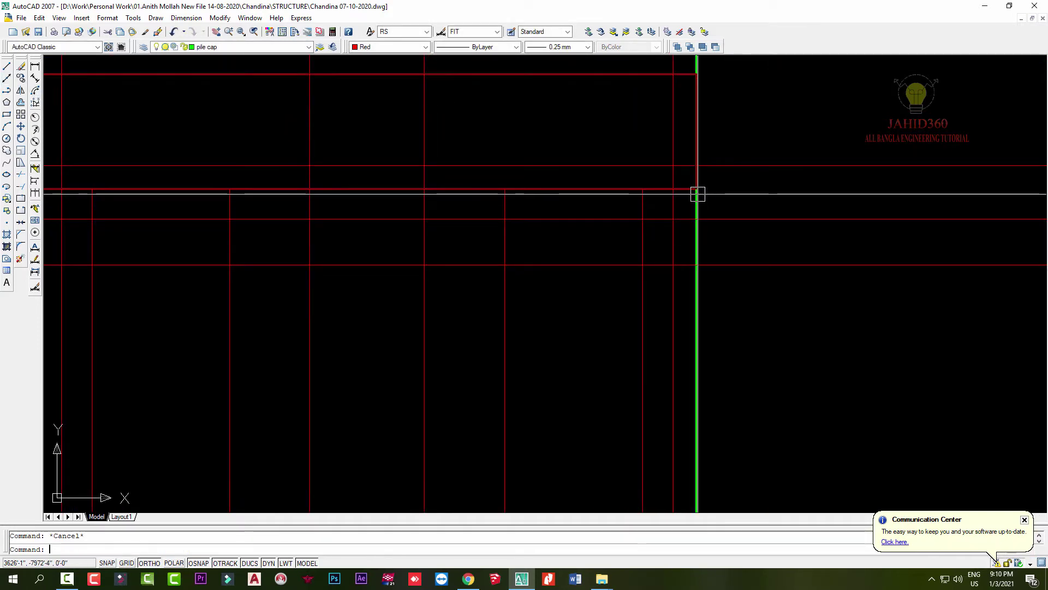
{"action": "key", "text": "Return"}
{"action": "left_click", "coordinate": [673, 148]}
{"action": "scroll", "coordinate": [673, 147], "scroll_direction": "down", "scroll_amount": 2}
{"action": "scroll", "coordinate": [470, 161], "scroll_direction": "up", "scroll_amount": 2}
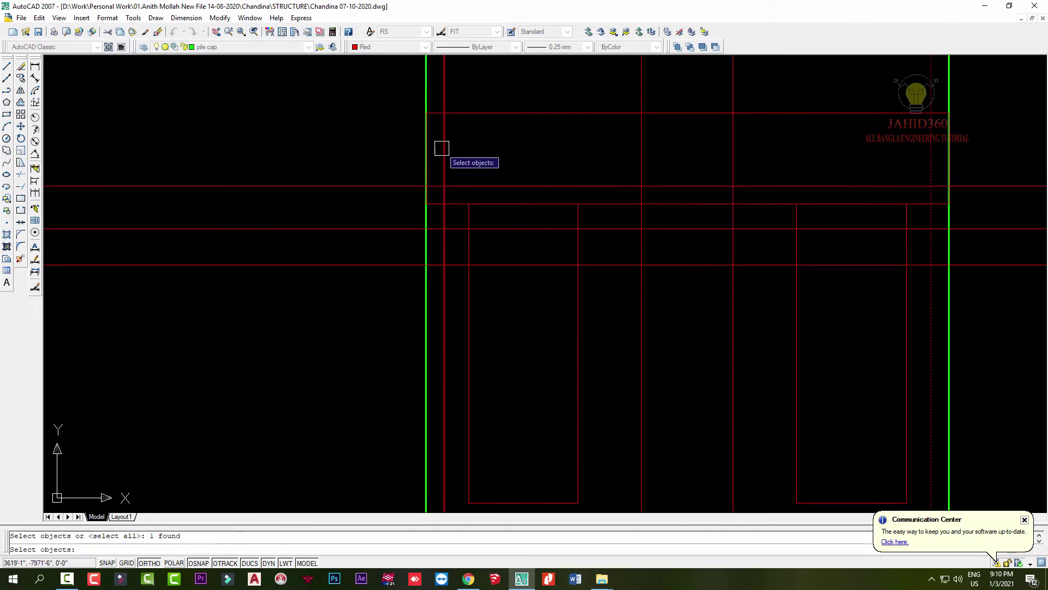
{"action": "key", "text": "Return"}
{"action": "scroll", "coordinate": [660, 187], "scroll_direction": "down", "scroll_amount": 2}
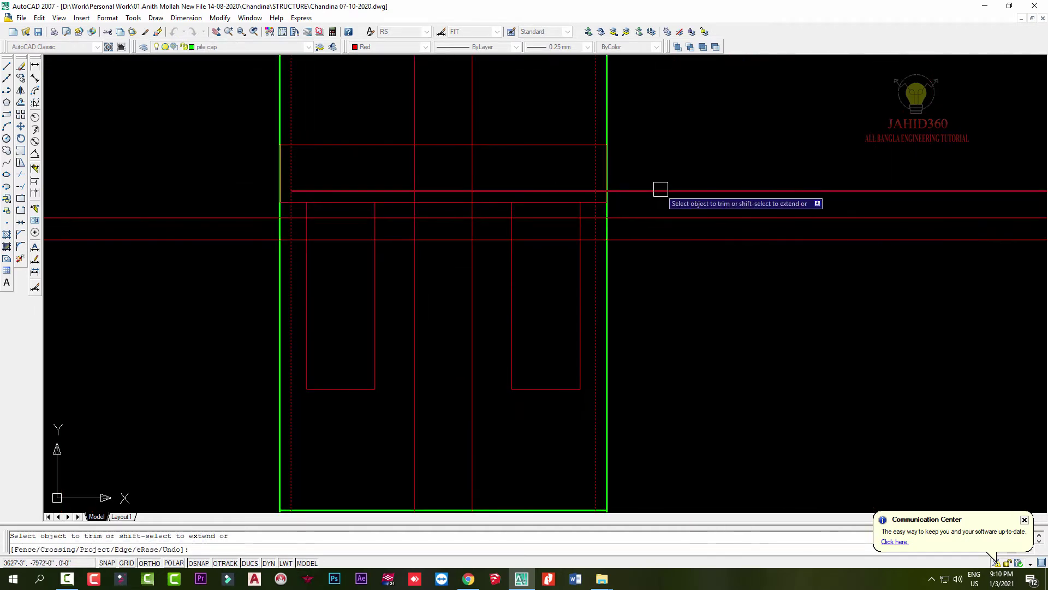
{"action": "scroll", "coordinate": [657, 197], "scroll_direction": "down", "scroll_amount": 2}
{"action": "scroll", "coordinate": [713, 264], "scroll_direction": "down", "scroll_amount": 2}
{"action": "middle_click_drag", "start_coordinate": [713, 265], "coordinate": [660, 259]}
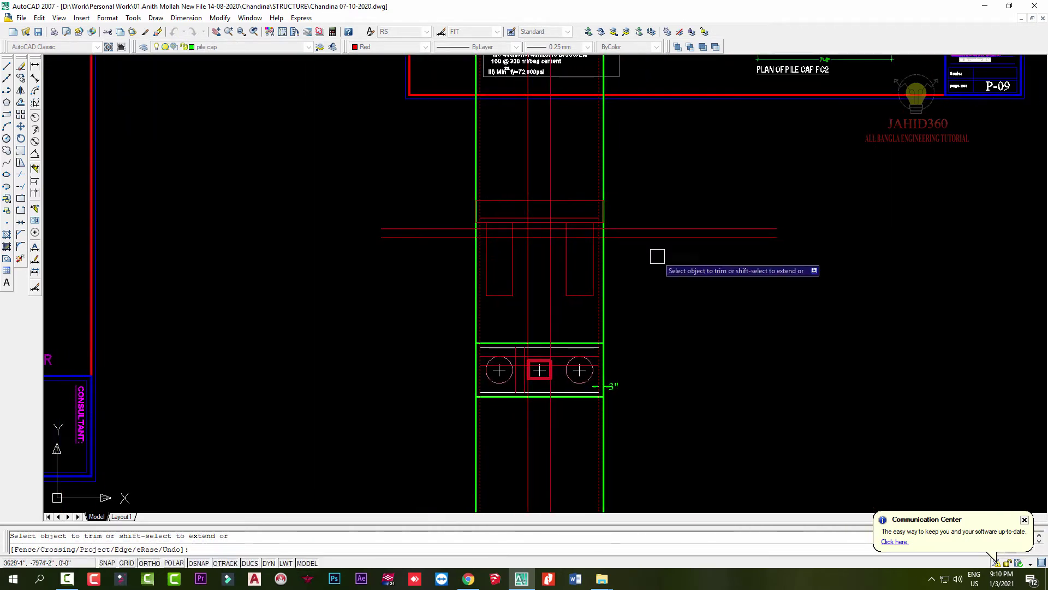
{"action": "key", "text": "Escape"}
{"action": "scroll", "coordinate": [726, 276], "scroll_direction": "up", "scroll_amount": 3}
{"action": "left_click", "coordinate": [695, 171]}
Erase the green column line with a crossing window and recentre the pile cap.
{"action": "left_click", "coordinate": [633, 150]}
{"action": "key", "text": "Delete"}
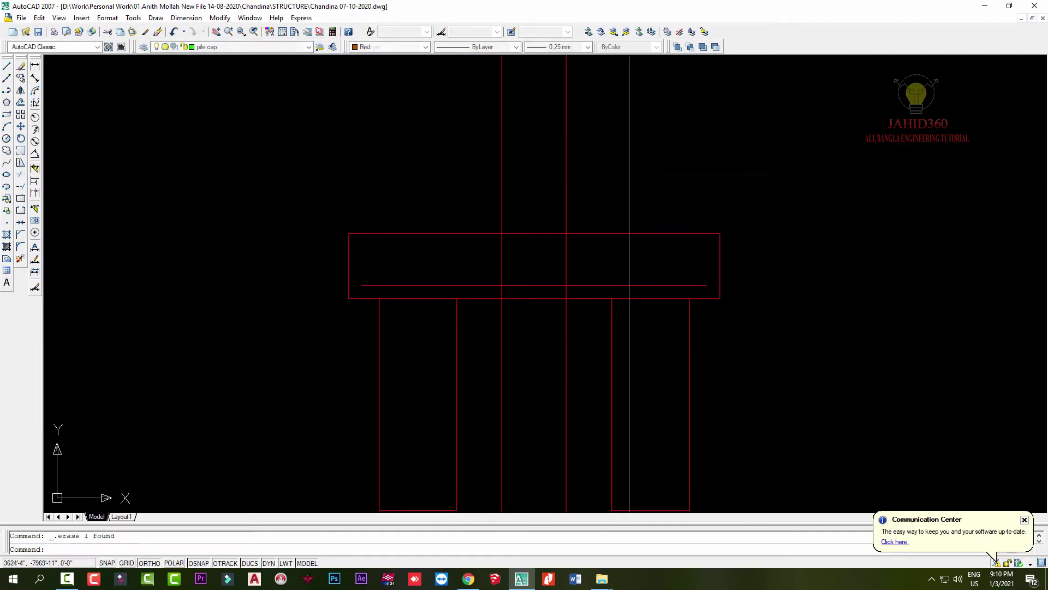
{"action": "scroll", "coordinate": [622, 207], "scroll_direction": "down", "scroll_amount": 4}
{"action": "scroll", "coordinate": [613, 252], "scroll_direction": "up", "scroll_amount": 3}
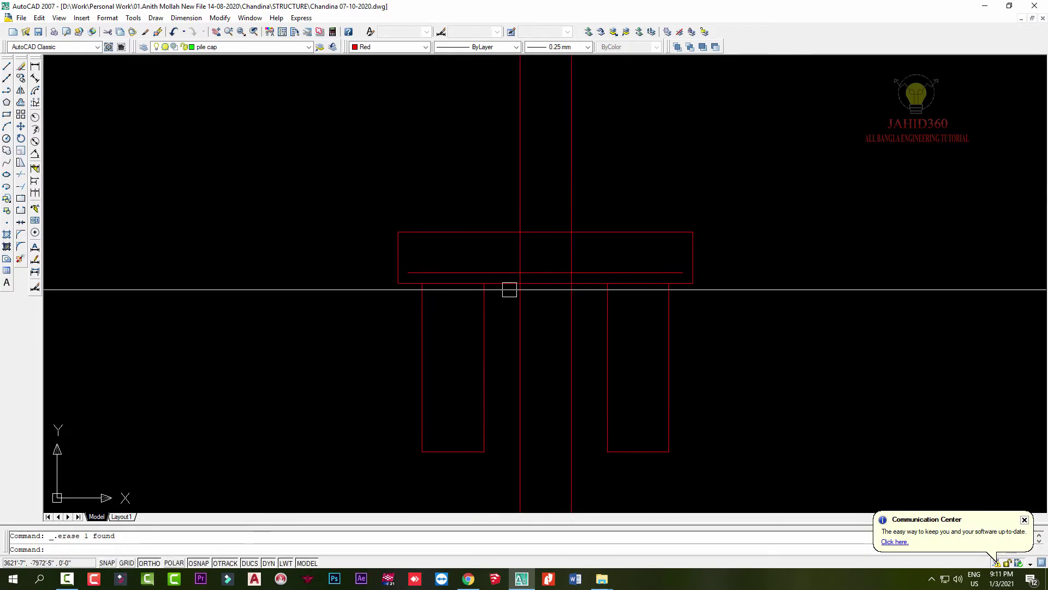
{"action": "scroll", "coordinate": [453, 265], "scroll_direction": "up", "scroll_amount": 3}
{"action": "middle_click_drag", "start_coordinate": [447, 262], "coordinate": [565, 287]}
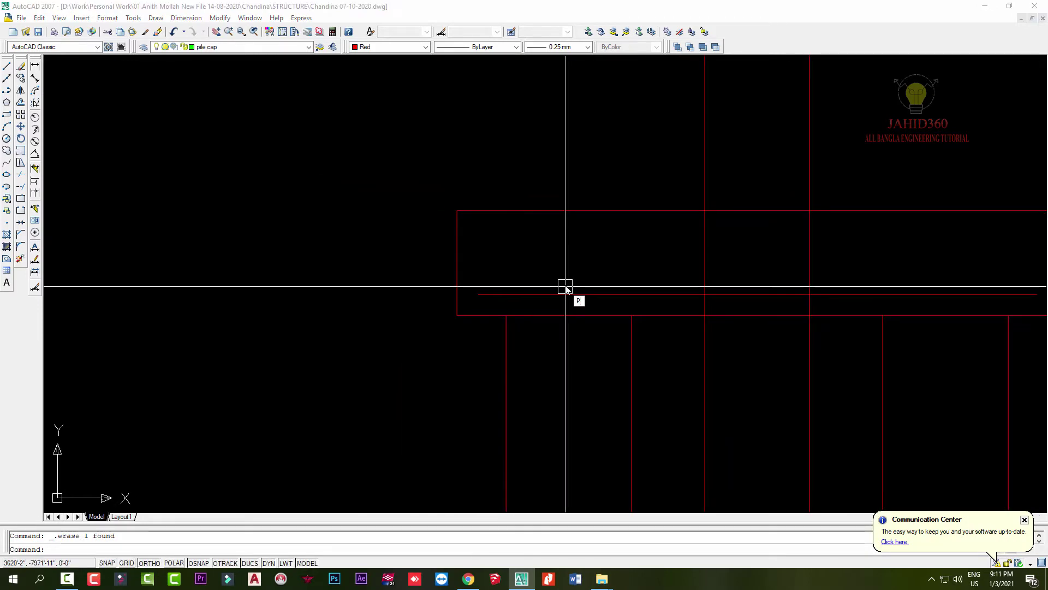
Draw vertical polyline legs rising from both ends of the bottom bar.
{"action": "type", "text": "l"}
{"action": "key", "text": "Return"}
{"action": "left_click", "coordinate": [479, 294]}
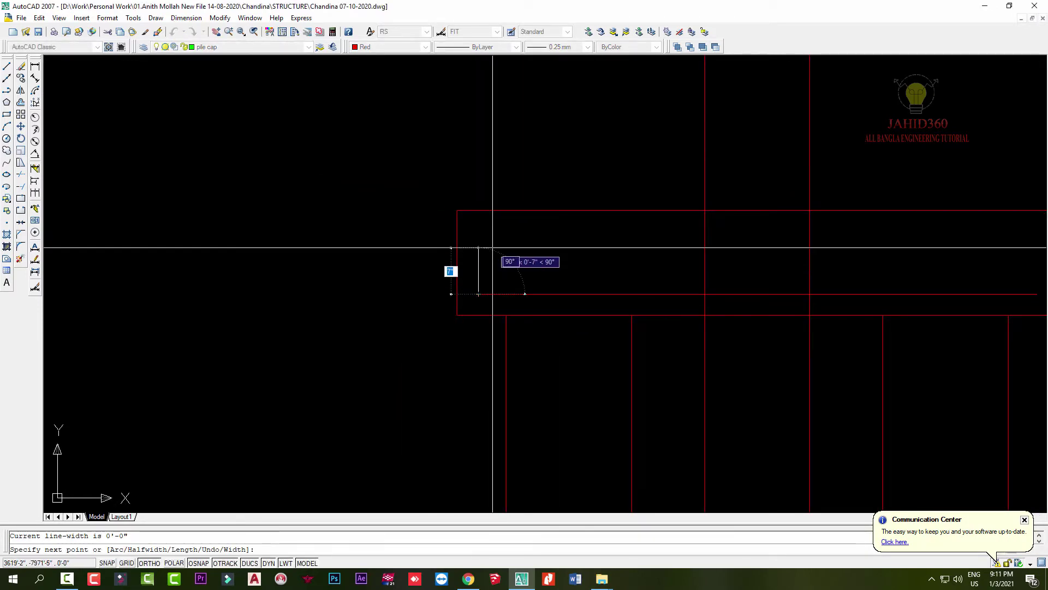
{"action": "type", "text": "1"}
{"action": "key", "text": "Return"}
{"action": "key", "text": "Return"}
{"action": "middle_click_drag", "start_coordinate": [969, 317], "coordinate": [620, 353]}
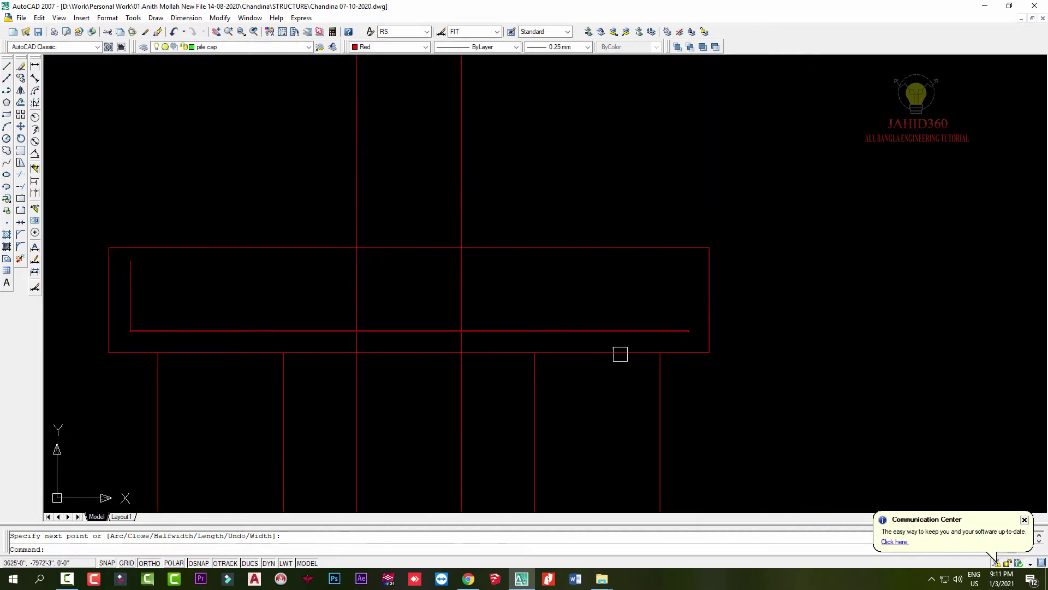
{"action": "key", "text": "Return"}
{"action": "left_click", "coordinate": [687, 332]}
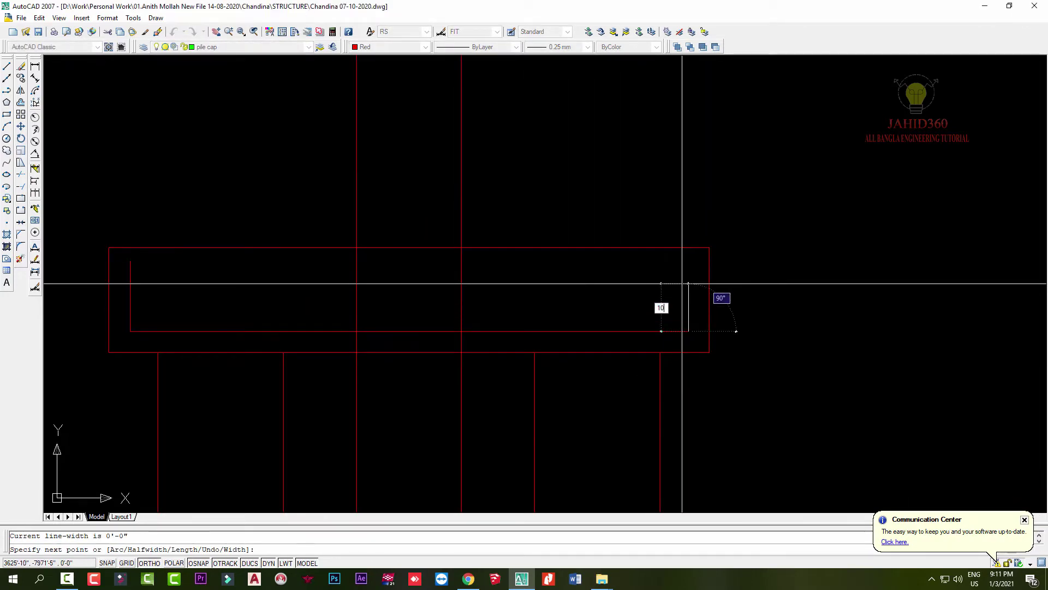
{"action": "scroll", "coordinate": [677, 287], "scroll_direction": "down", "scroll_amount": 3}
{"action": "scroll", "coordinate": [631, 347], "scroll_direction": "down", "scroll_amount": 1}
{"action": "scroll", "coordinate": [576, 327], "scroll_direction": "up", "scroll_amount": 3}
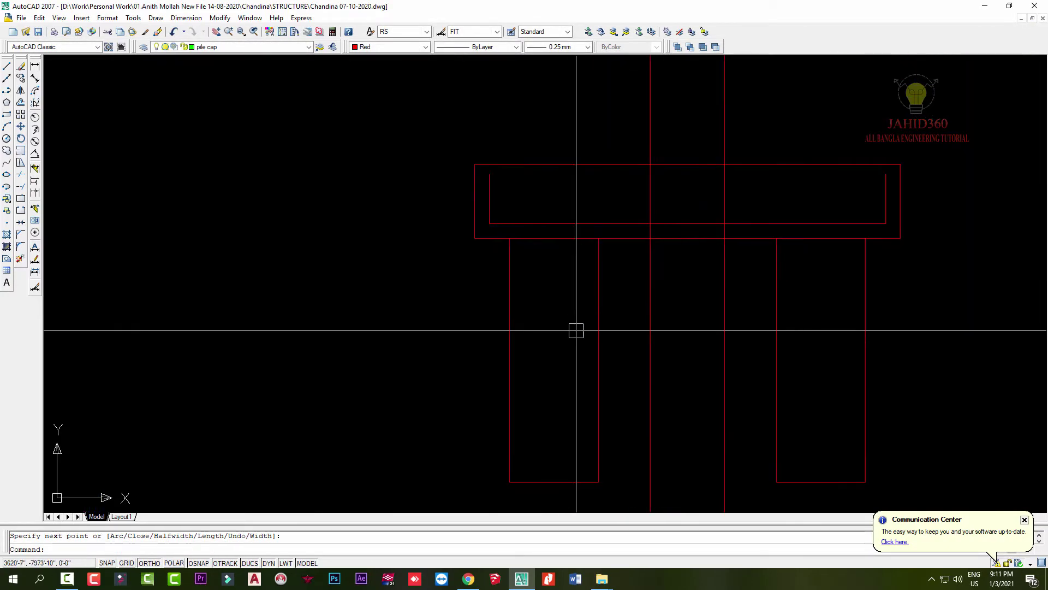
{"action": "scroll", "coordinate": [601, 303], "scroll_direction": "up", "scroll_amount": 1}
{"action": "left_click", "coordinate": [600, 303]}
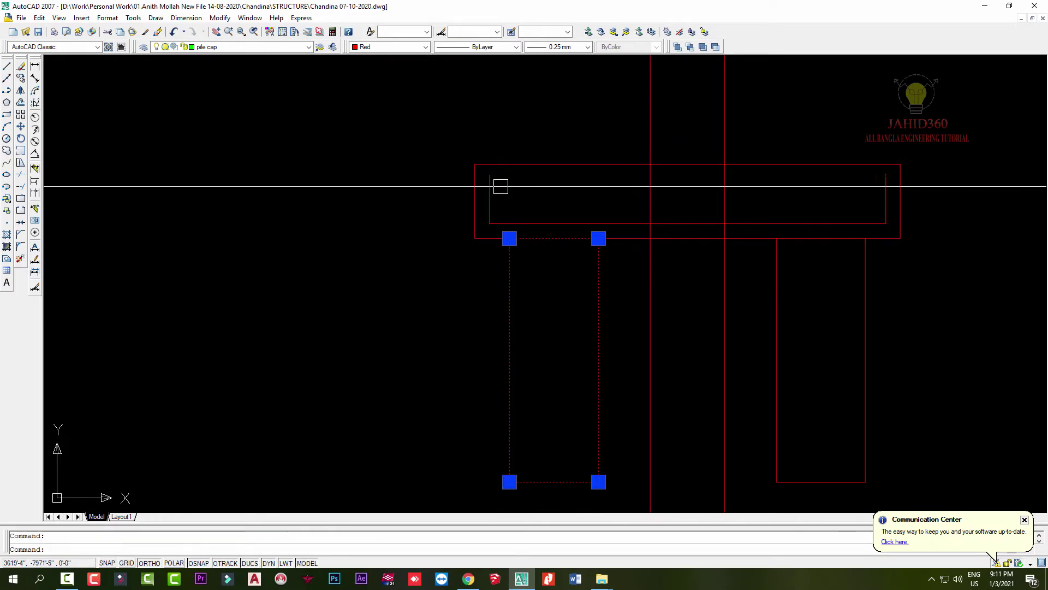
Offset both pile outlines 3 units inward.
{"action": "key", "text": "Escape"}
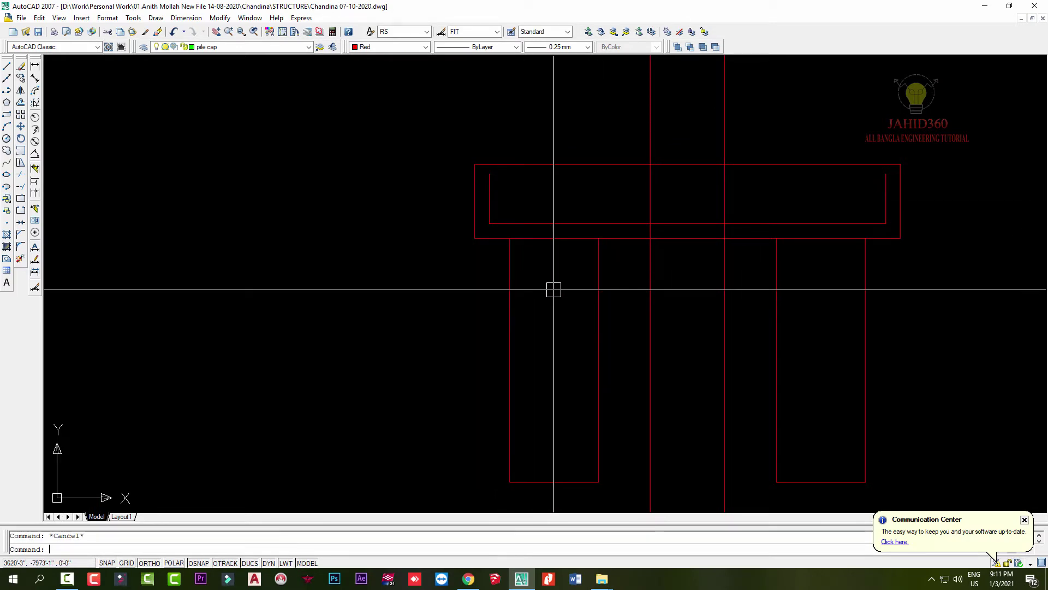
{"action": "type", "text": "o"}
{"action": "key", "text": "Return"}
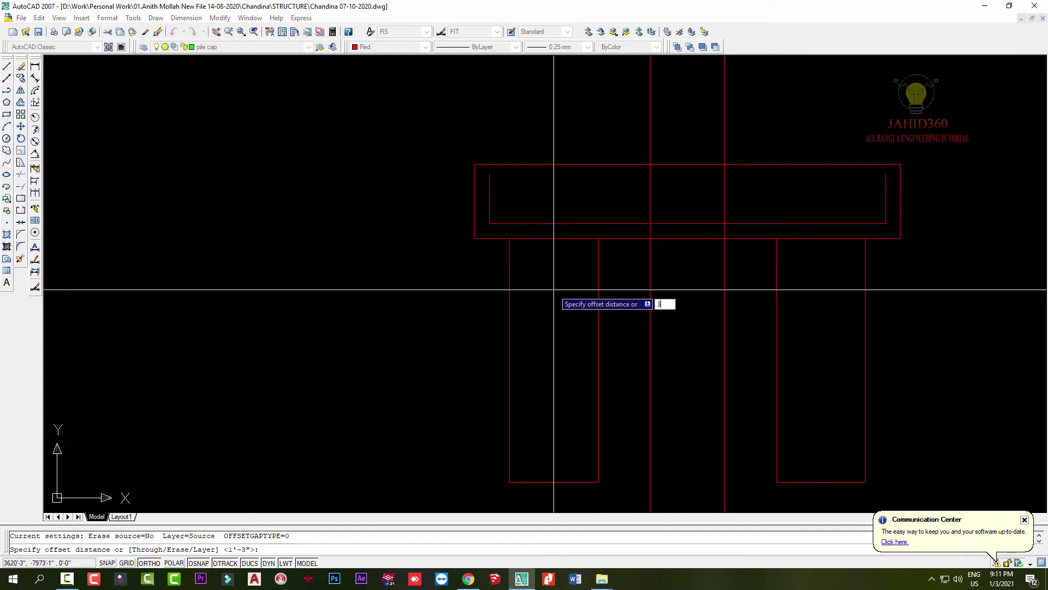
{"action": "key", "text": "Return"}
{"action": "left_click", "coordinate": [598, 284]}
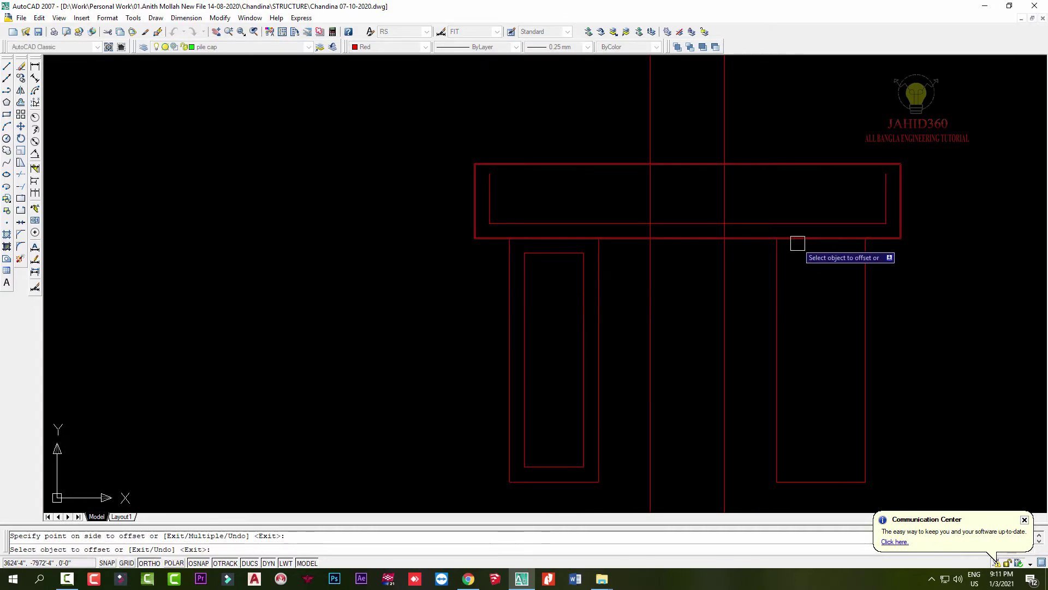
{"action": "left_click", "coordinate": [833, 488]}
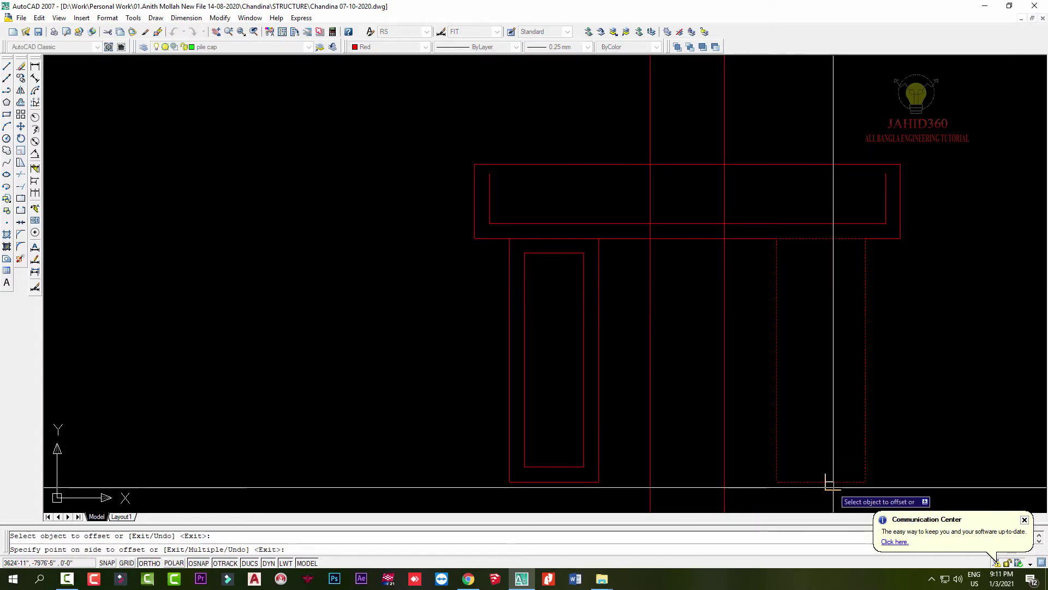
{"action": "left_click", "coordinate": [821, 404]}
{"action": "key", "text": "Escape"}
Explode the inner pile rectangles and delete their bottom edges.
{"action": "scroll", "coordinate": [592, 463], "scroll_direction": "up", "scroll_amount": 2}
{"action": "left_click", "coordinate": [563, 469]}
{"action": "middle_click_drag", "start_coordinate": [562, 469], "coordinate": [570, 401]}
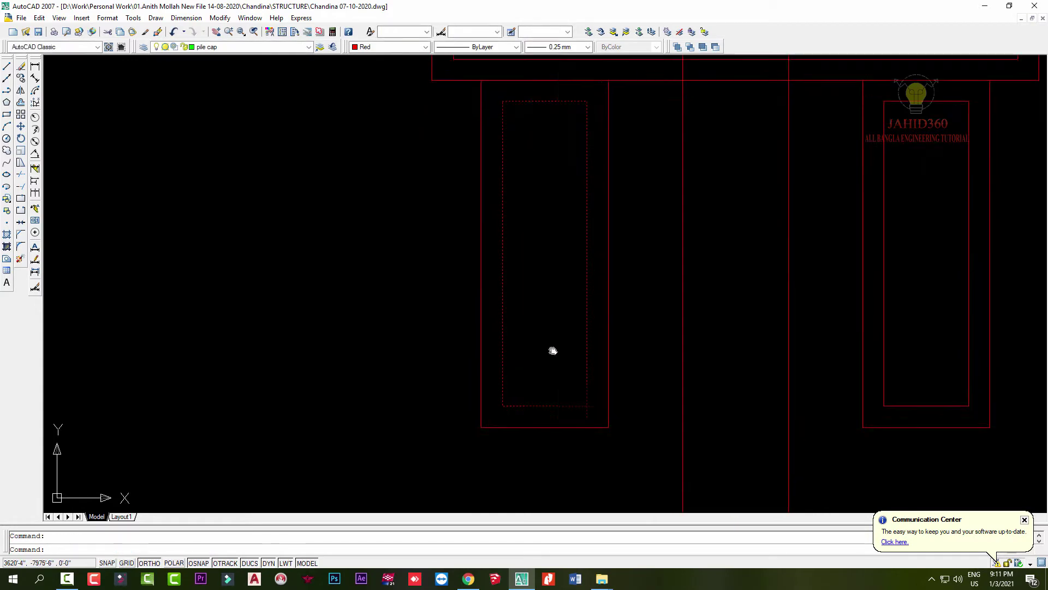
{"action": "type", "text": "x"}
{"action": "key", "text": "Return"}
{"action": "left_click", "coordinate": [545, 400]}
{"action": "scroll", "coordinate": [548, 396], "scroll_direction": "down", "scroll_amount": 3}
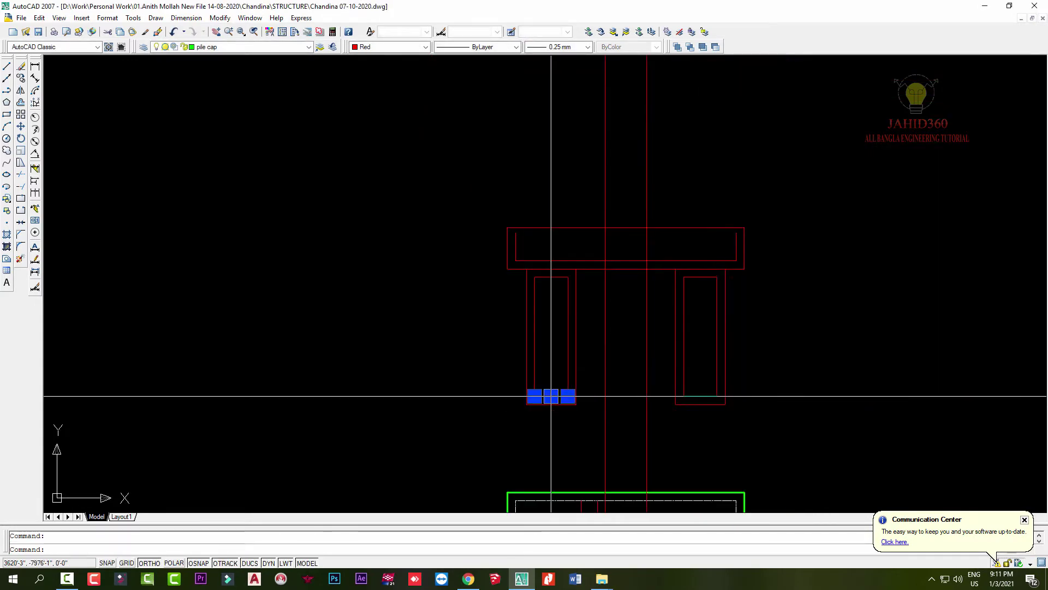
{"action": "key", "text": "Delete"}
{"action": "scroll", "coordinate": [707, 393], "scroll_direction": "up", "scroll_amount": 1}
{"action": "left_click", "coordinate": [704, 399]}
{"action": "key", "text": "Delete"}
Erase the short horizontal line across the top of the left pile.
{"action": "left_click", "coordinate": [719, 342]}
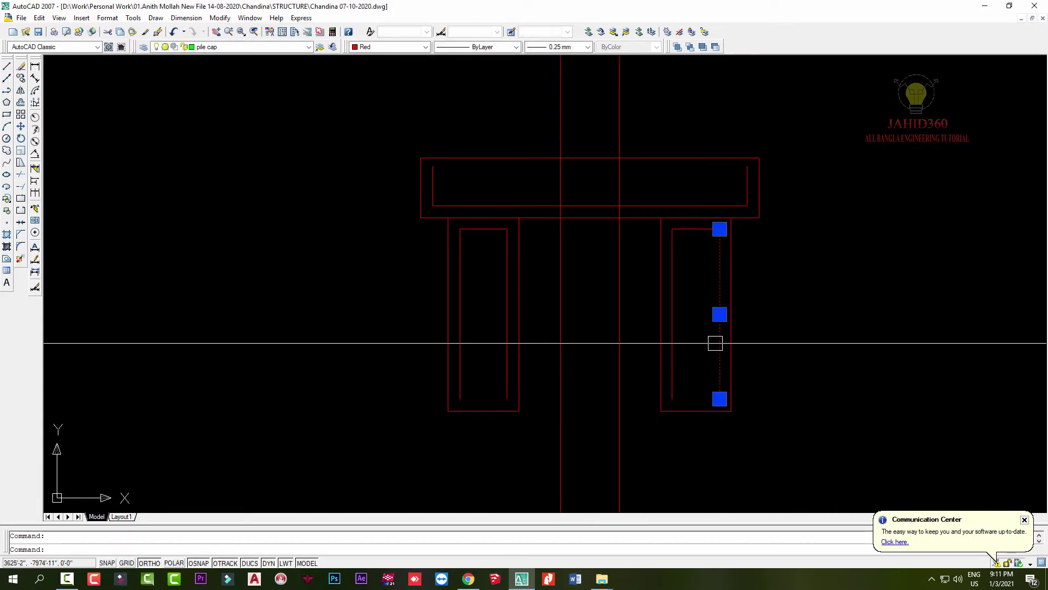
{"action": "left_click", "coordinate": [672, 312]}
{"action": "key", "text": "Escape"}
{"action": "scroll", "coordinate": [495, 231], "scroll_direction": "up", "scroll_amount": 2}
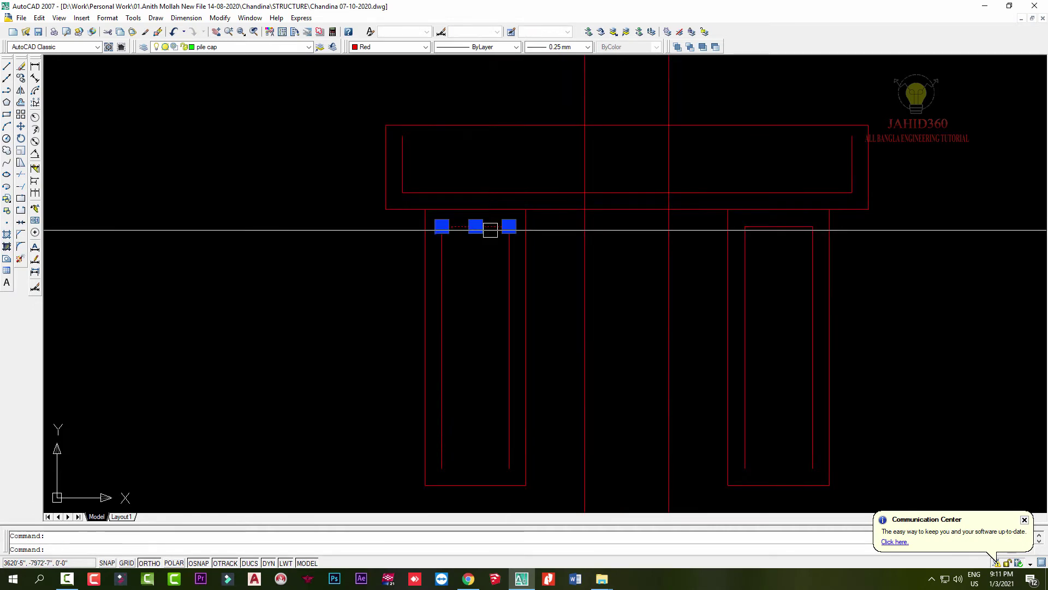
{"action": "key", "text": "Delete"}
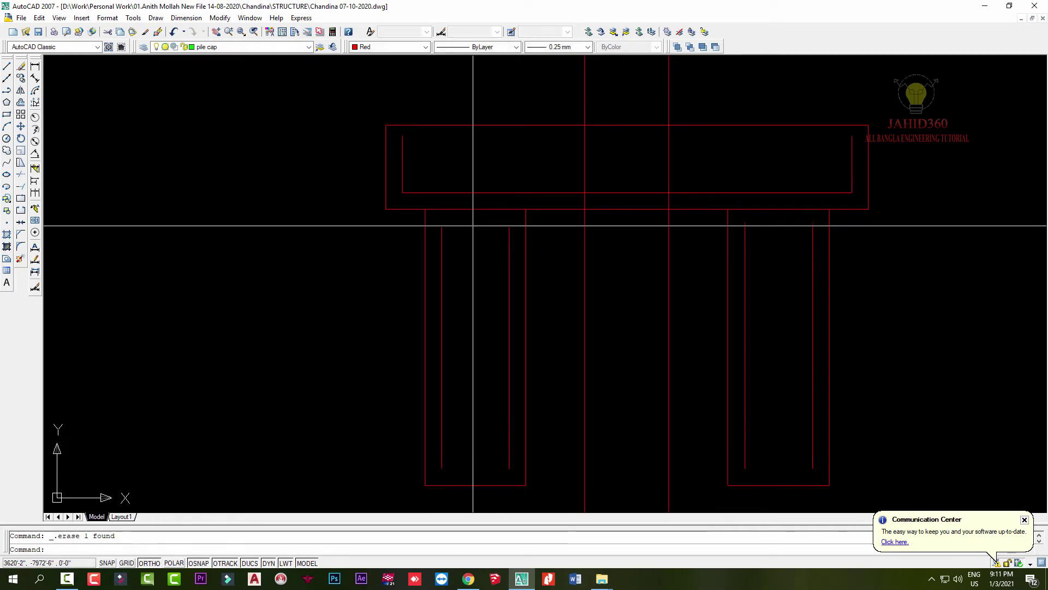
{"action": "scroll", "coordinate": [433, 209], "scroll_direction": "up", "scroll_amount": 1}
{"action": "scroll", "coordinate": [468, 278], "scroll_direction": "up", "scroll_amount": 1}
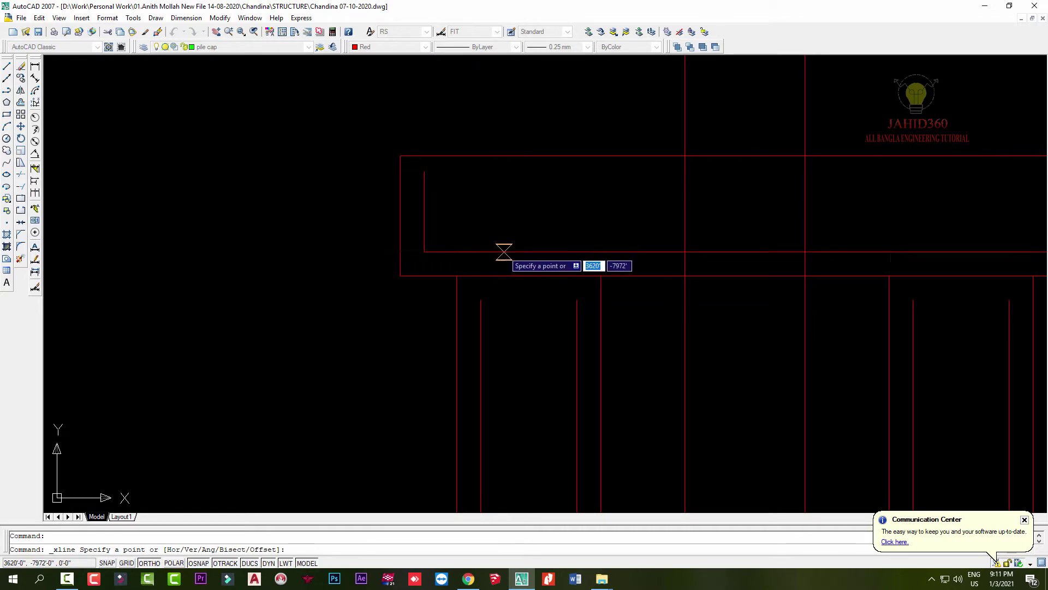
Place a horizontal construction line just below the pile cap and measure the cap height.
{"action": "type", "text": "H"}
{"action": "key", "text": "Return"}
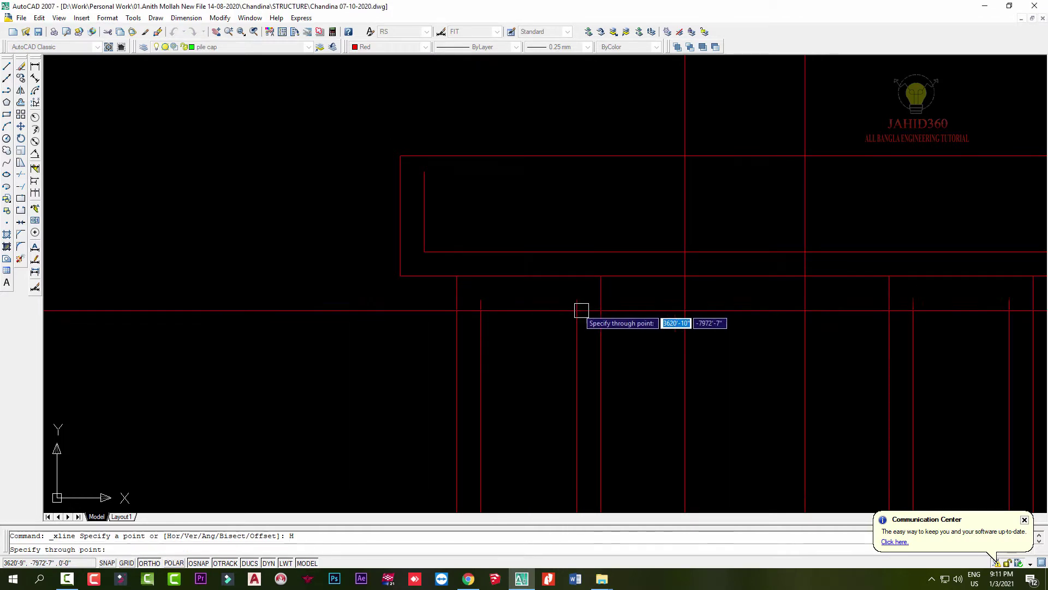
{"action": "left_click", "coordinate": [574, 300]}
{"action": "key", "text": "Escape"}
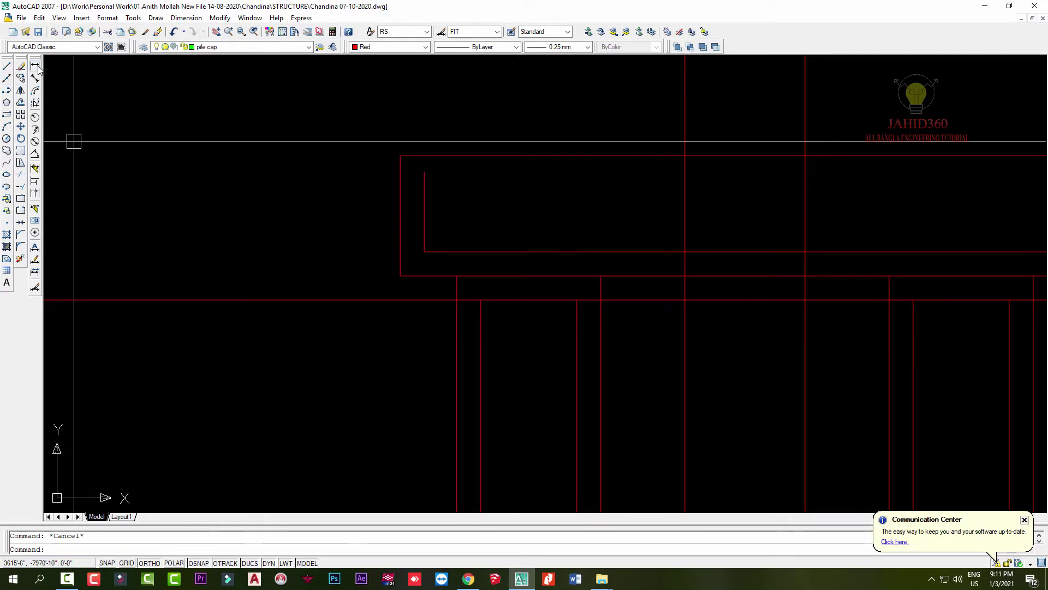
{"action": "left_click", "coordinate": [35, 66]}
{"action": "left_click", "coordinate": [531, 300]}
{"action": "left_click", "coordinate": [532, 156]}
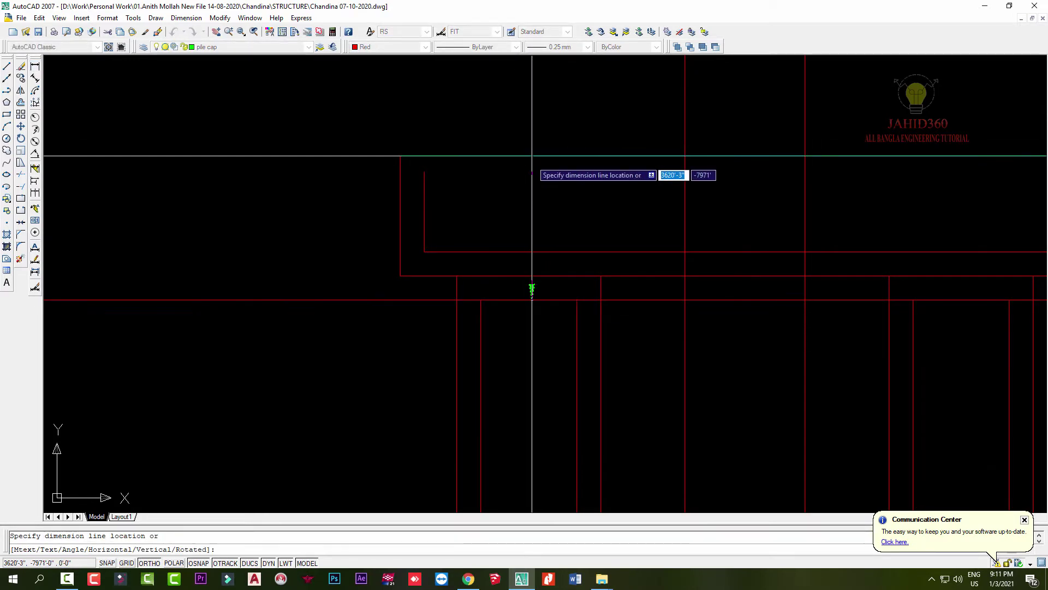
{"action": "key", "text": "Escape"}
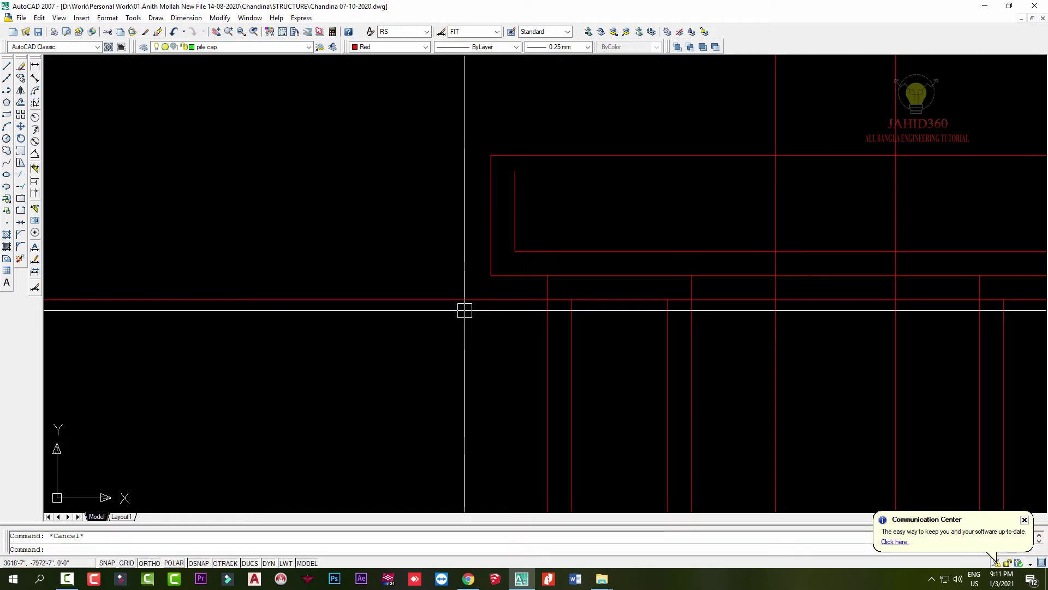
Offset the construction line 1'-3" upward.
{"action": "type", "text": "o"}
{"action": "key", "text": "Return"}
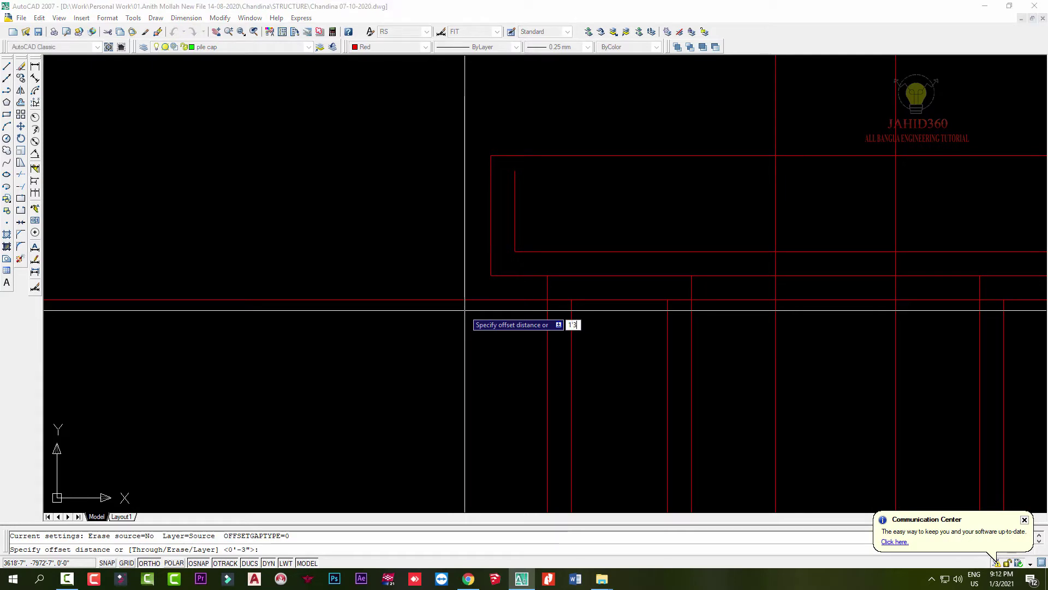
{"action": "key", "text": "Return"}
{"action": "left_click", "coordinate": [454, 299]}
{"action": "left_click", "coordinate": [450, 222]}
{"action": "middle_click_drag", "start_coordinate": [449, 222], "coordinate": [370, 243]}
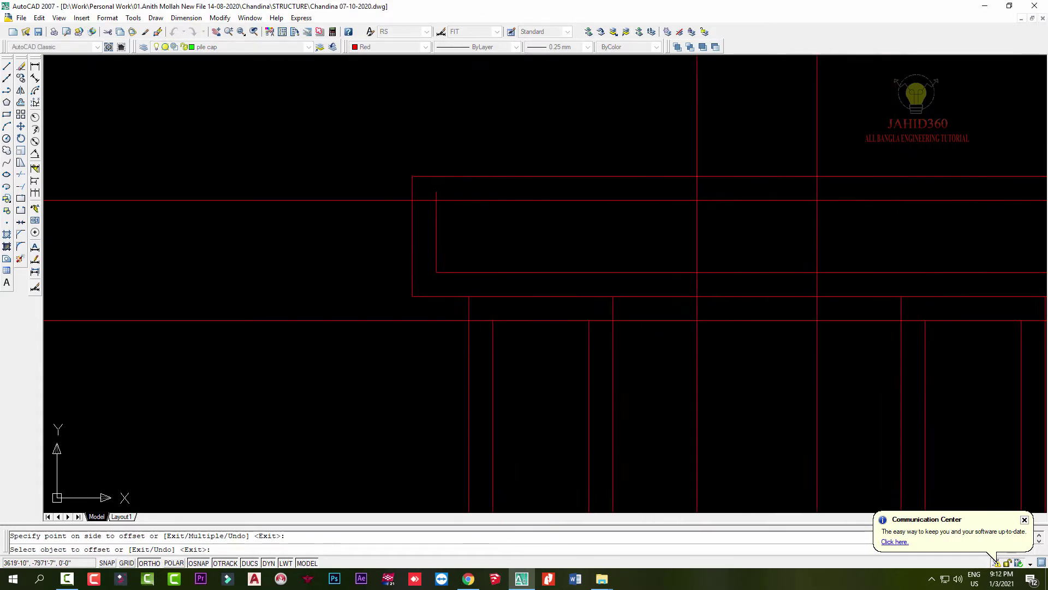
{"action": "key", "text": "Escape"}
Draw an inclined polyline from the left pile top up into the pile cap.
{"action": "type", "text": "pl"}
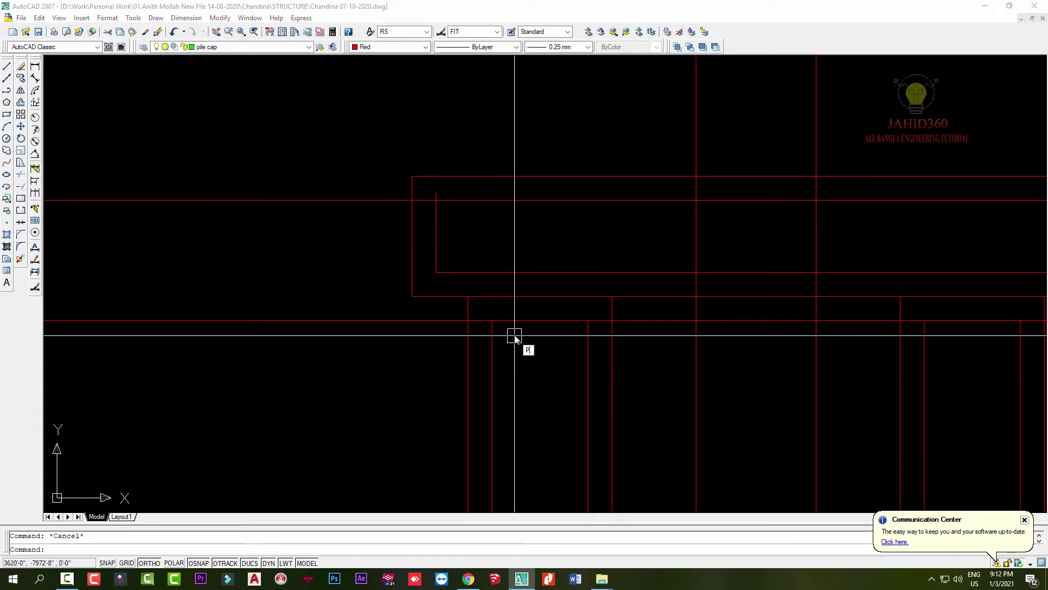
{"action": "key", "text": "Return"}
{"action": "left_click", "coordinate": [492, 319]}
{"action": "scroll", "coordinate": [465, 222], "scroll_direction": "up", "scroll_amount": 2}
{"action": "left_click", "coordinate": [450, 188]}
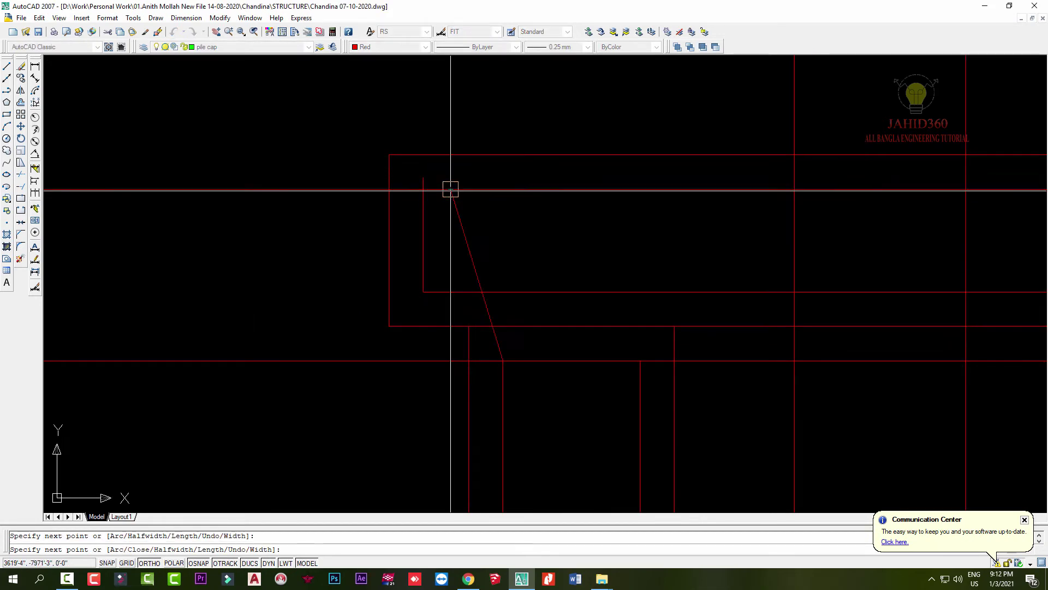
{"action": "key", "text": "Return"}
{"action": "left_click", "coordinate": [478, 275]}
{"action": "middle_click_drag", "start_coordinate": [566, 392], "coordinate": [494, 337]}
{"action": "key", "text": "Escape"}
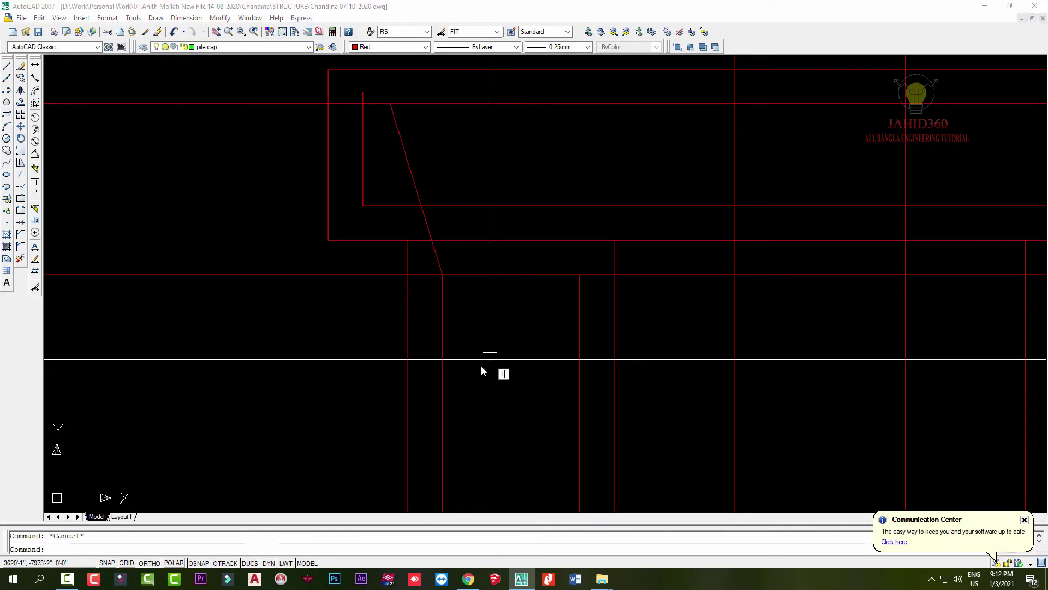
Draw a horizontal line across the left pile between its bars.
{"action": "type", "text": "l"}
{"action": "key", "text": "Return"}
{"action": "left_click", "coordinate": [443, 367]}
{"action": "left_click", "coordinate": [580, 367]}
{"action": "key", "text": "Escape"}
{"action": "middle_click_drag", "start_coordinate": [578, 368], "coordinate": [578, 346]}
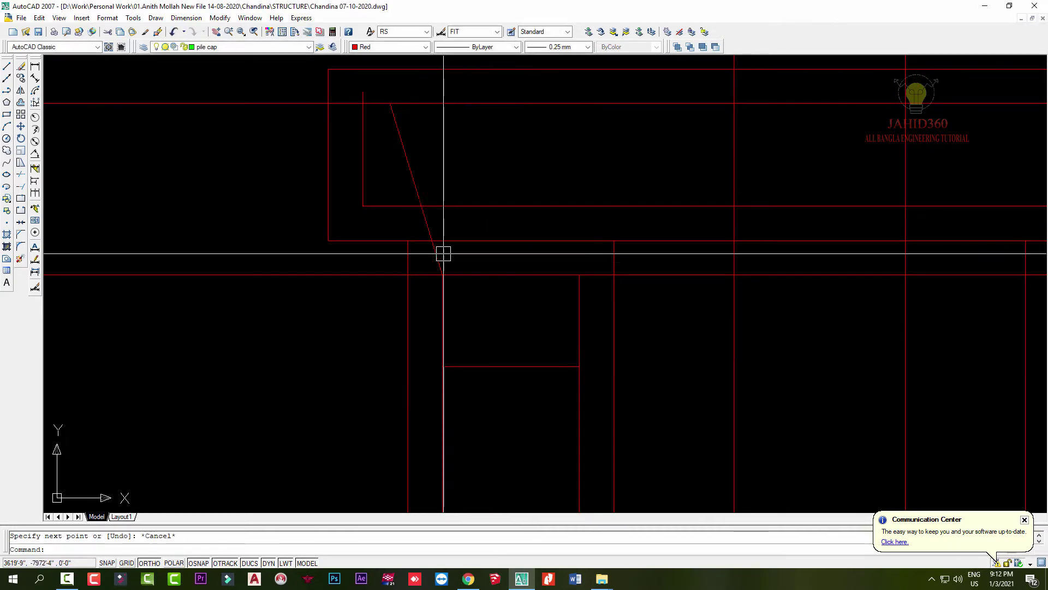
Mirror the inclined bar about a vertical axis at its midpoint, keeping the original.
{"action": "left_click", "coordinate": [442, 254]}
{"action": "type", "text": "MI"}
{"action": "key", "text": "Return"}
{"action": "left_click", "coordinate": [510, 345]}
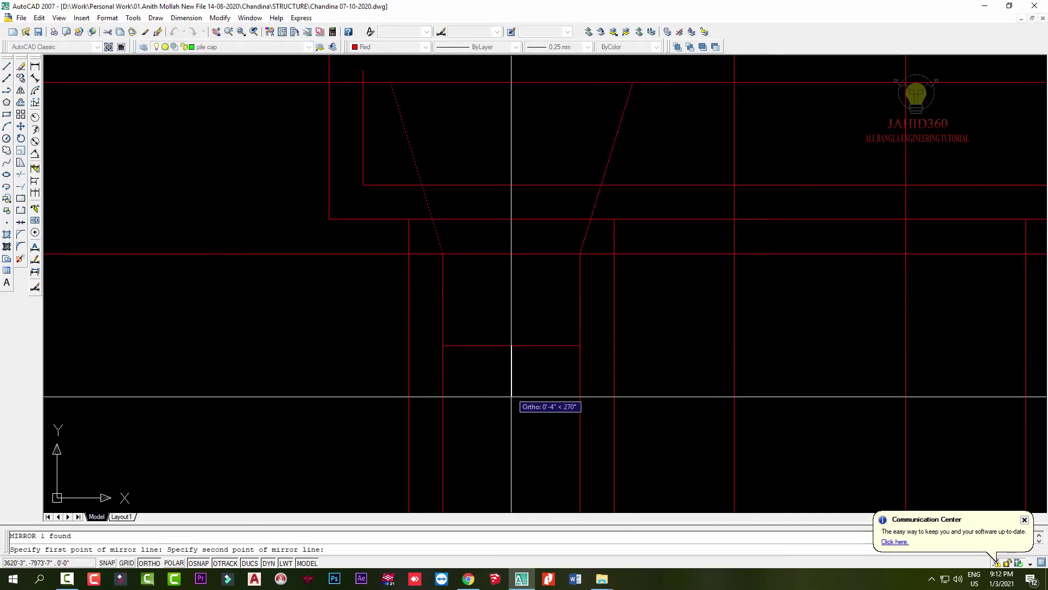
{"action": "left_click", "coordinate": [511, 390]}
{"action": "key", "text": "Return"}
{"action": "key", "text": "Escape"}
{"action": "scroll", "coordinate": [520, 350], "scroll_direction": "down", "scroll_amount": 4}
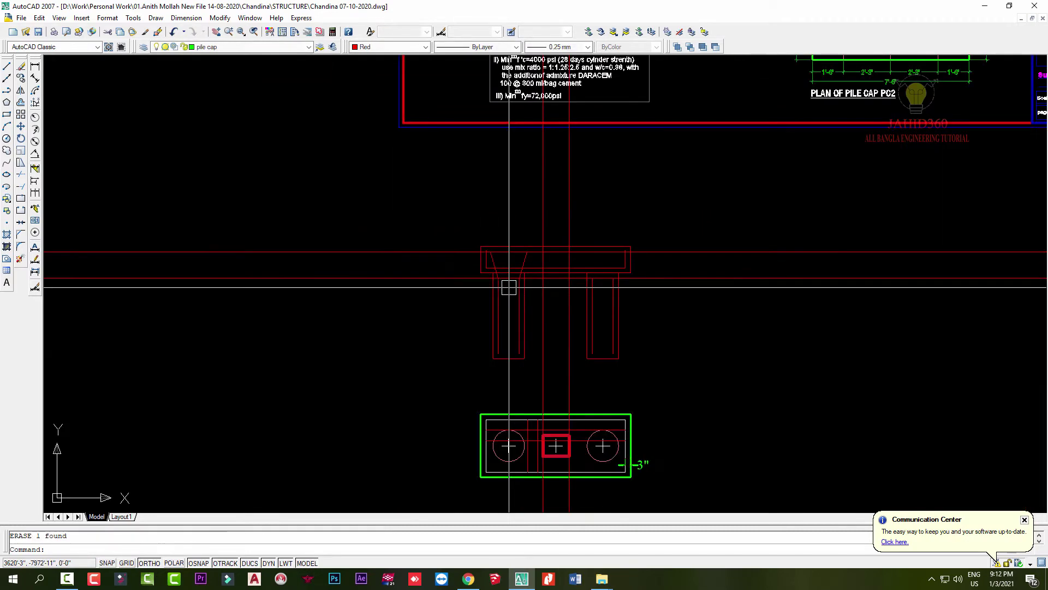
{"action": "scroll", "coordinate": [507, 290], "scroll_direction": "up", "scroll_amount": 2}
{"action": "scroll", "coordinate": [473, 313], "scroll_direction": "up", "scroll_amount": 2}
{"action": "scroll", "coordinate": [481, 329], "scroll_direction": "up", "scroll_amount": 1}
{"action": "middle_click_drag", "start_coordinate": [480, 329], "coordinate": [476, 290]}
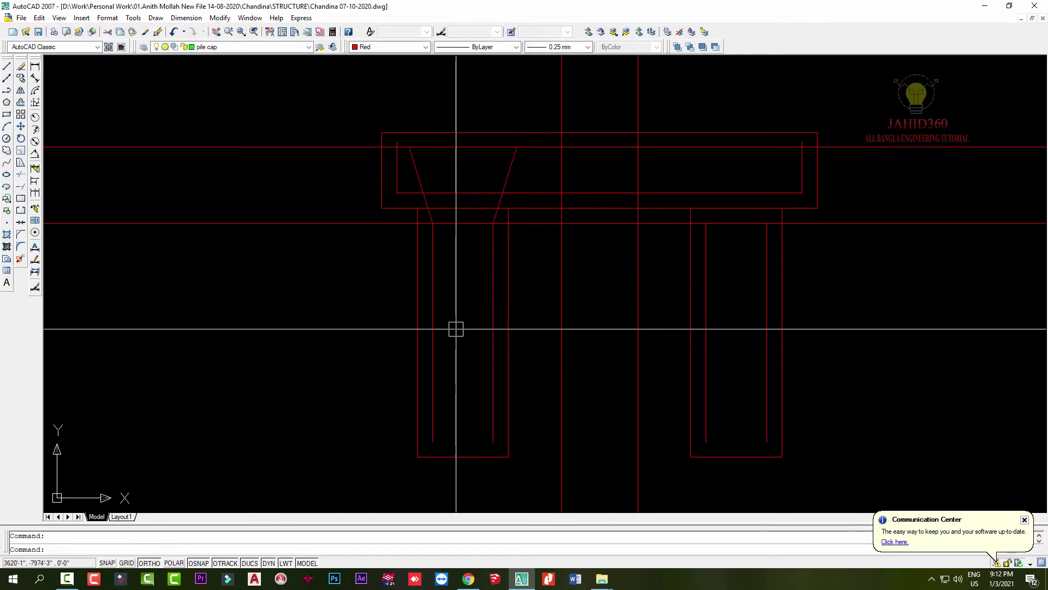
{"action": "scroll", "coordinate": [456, 329], "scroll_direction": "up", "scroll_amount": 3}
Start another horizontal line from the left bar.
{"action": "type", "text": "l"}
{"action": "key", "text": "Return"}
{"action": "left_click", "coordinate": [413, 326]}
Copy the right vertical bar line to the centre of the left pile.
{"action": "left_click", "coordinate": [536, 326]}
{"action": "key", "text": "Escape"}
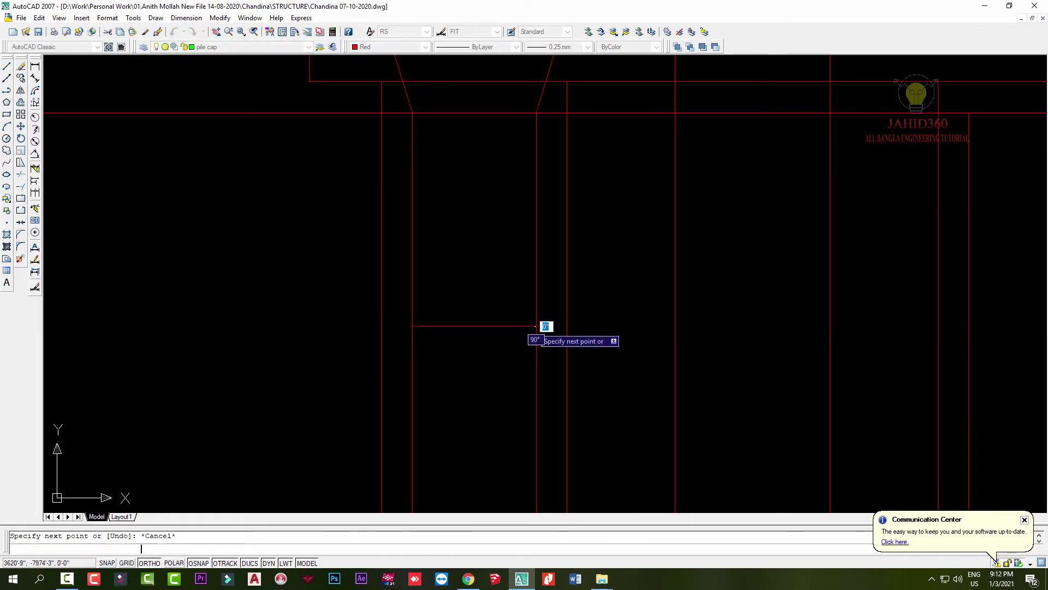
{"action": "left_click", "coordinate": [21, 78]}
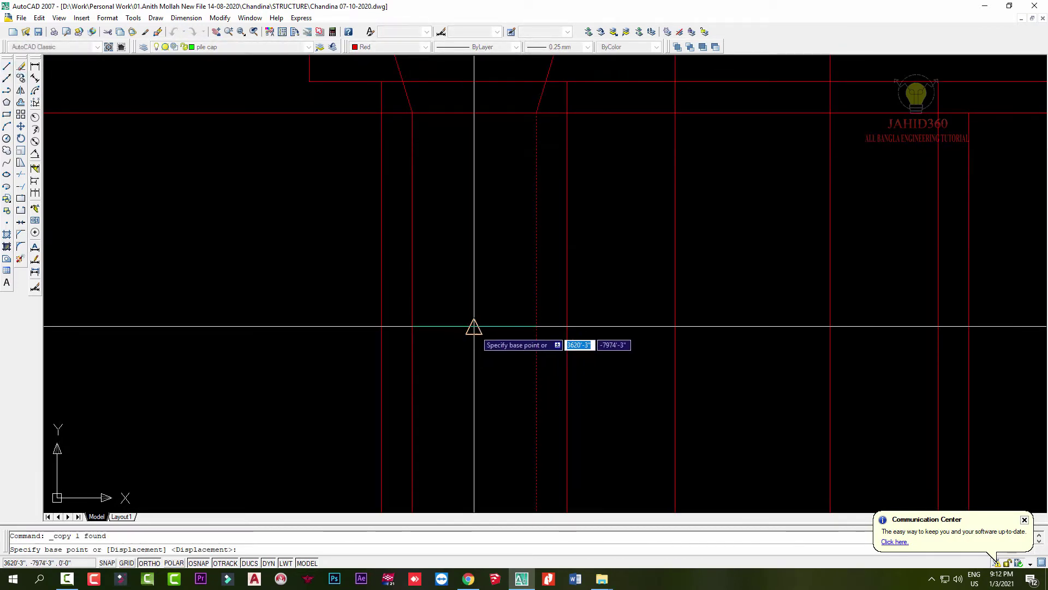
{"action": "left_click", "coordinate": [536, 326]}
{"action": "key", "text": "Escape"}
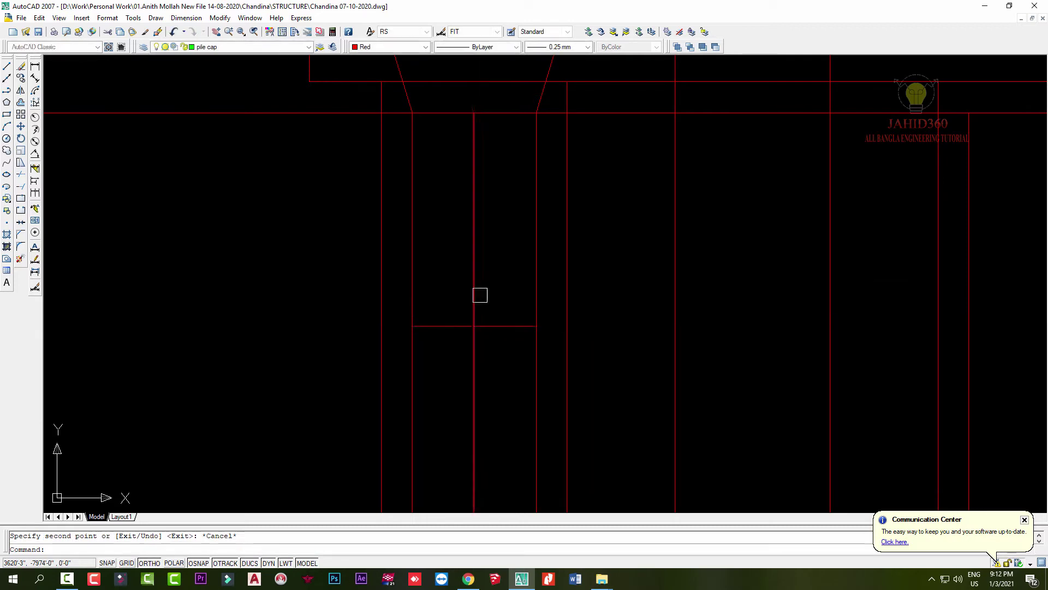
Delete the temporary horizontal line and start a line at the lower pile-cap edge.
{"action": "key", "text": "Delete"}
{"action": "scroll", "coordinate": [511, 344], "scroll_direction": "down", "scroll_amount": 3}
{"action": "scroll", "coordinate": [518, 297], "scroll_direction": "up", "scroll_amount": 2}
{"action": "scroll", "coordinate": [522, 344], "scroll_direction": "up", "scroll_amount": 2}
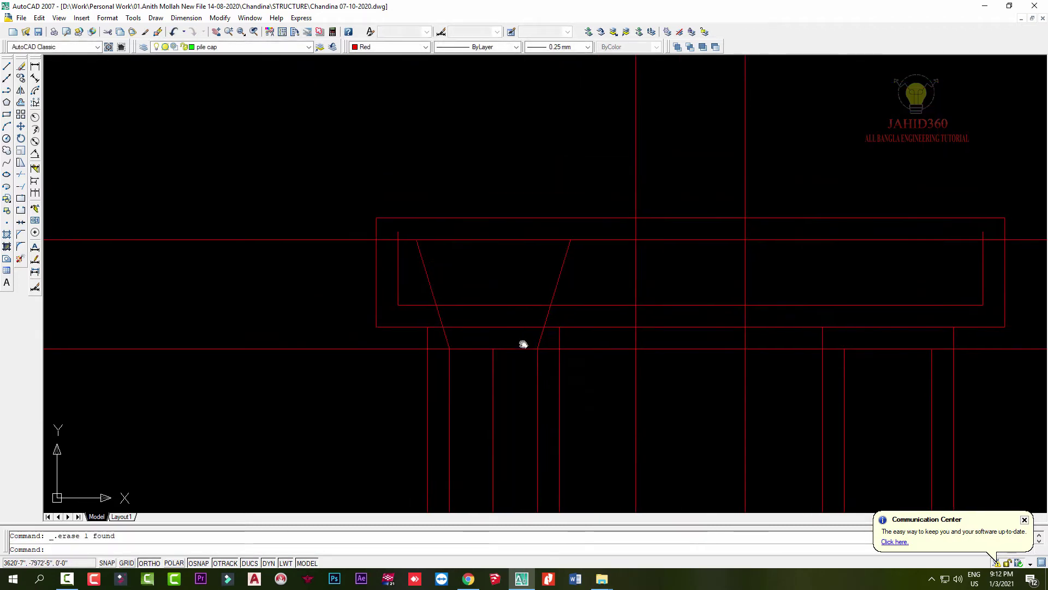
{"action": "type", "text": "l"}
{"action": "key", "text": "Return"}
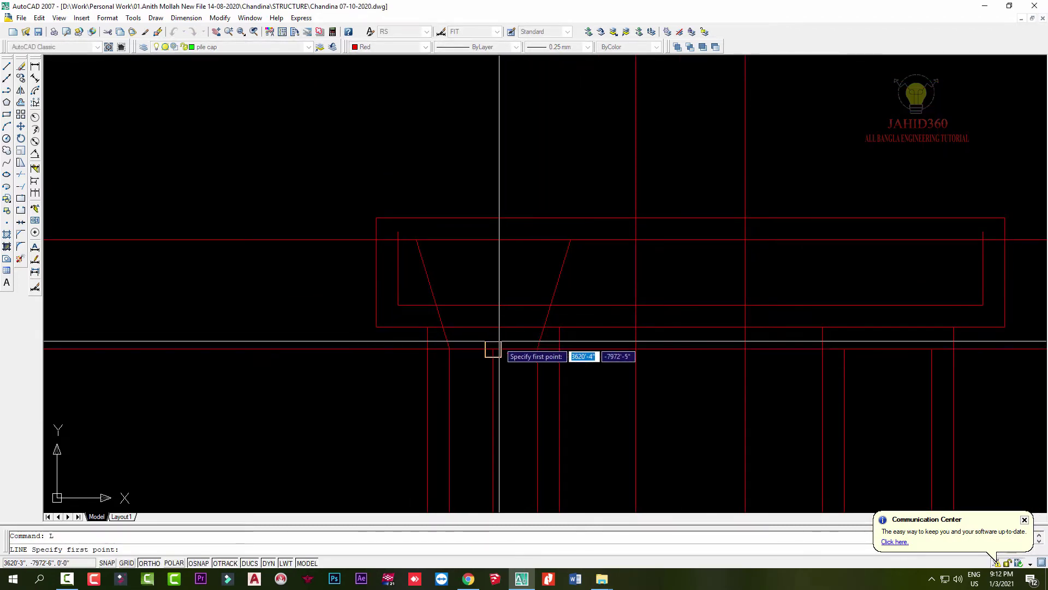
{"action": "left_click", "coordinate": [494, 349]}
{"action": "key", "text": "Escape"}
Erase the two full-width horizontal helper lines with a crossing selection.
{"action": "scroll", "coordinate": [514, 296], "scroll_direction": "down", "scroll_amount": 4}
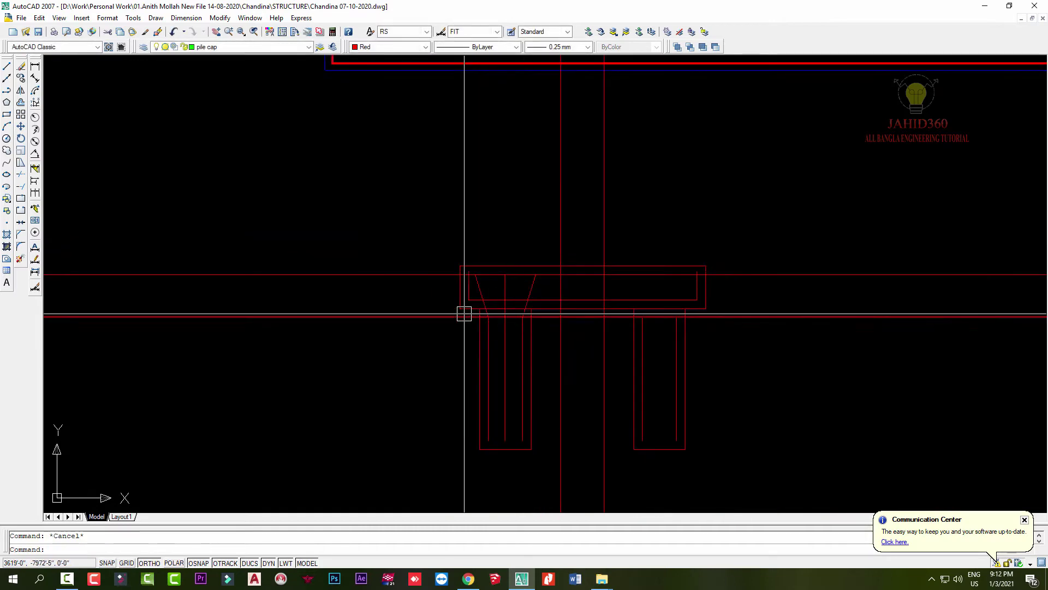
{"action": "left_click", "coordinate": [436, 342]}
{"action": "left_click", "coordinate": [356, 214]}
{"action": "key", "text": "Delete"}
{"action": "scroll", "coordinate": [546, 330], "scroll_direction": "up", "scroll_amount": 3}
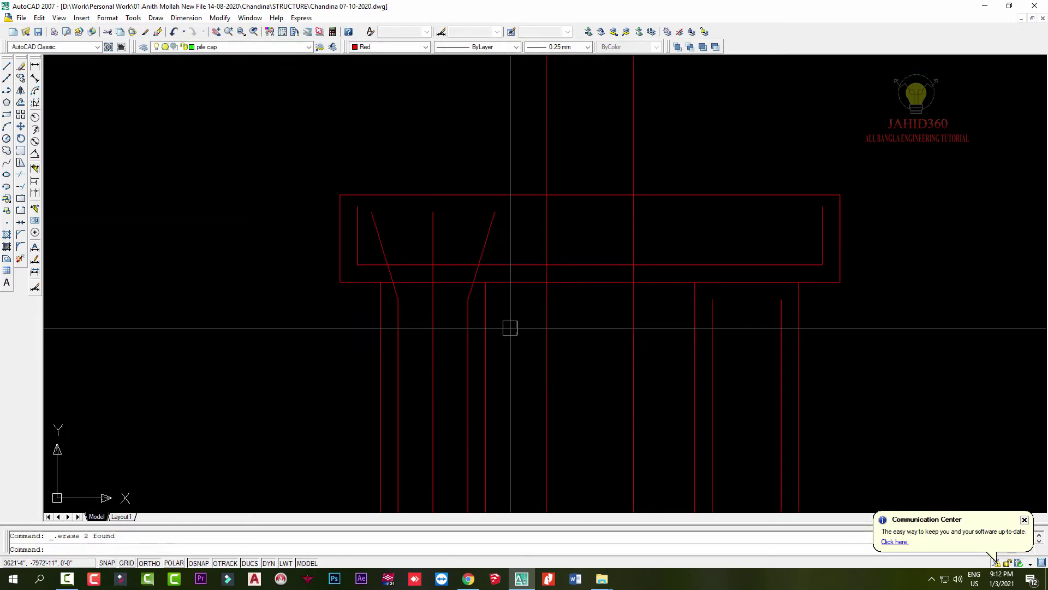
{"action": "scroll", "coordinate": [480, 306], "scroll_direction": "down", "scroll_amount": 8}
{"action": "scroll", "coordinate": [491, 300], "scroll_direction": "down", "scroll_amount": 4}
{"action": "scroll", "coordinate": [487, 244], "scroll_direction": "up", "scroll_amount": 6}
{"action": "scroll", "coordinate": [488, 244], "scroll_direction": "down", "scroll_amount": 1}
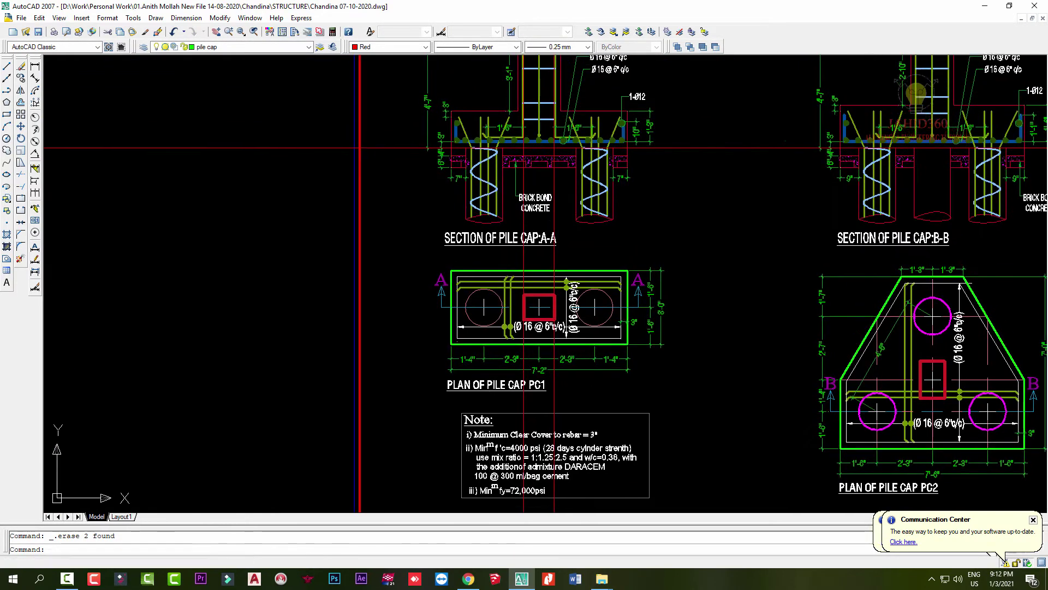
{"action": "scroll", "coordinate": [498, 141], "scroll_direction": "up", "scroll_amount": 3}
{"action": "scroll", "coordinate": [483, 131], "scroll_direction": "down", "scroll_amount": 5}
{"action": "scroll", "coordinate": [489, 236], "scroll_direction": "up", "scroll_amount": 1}
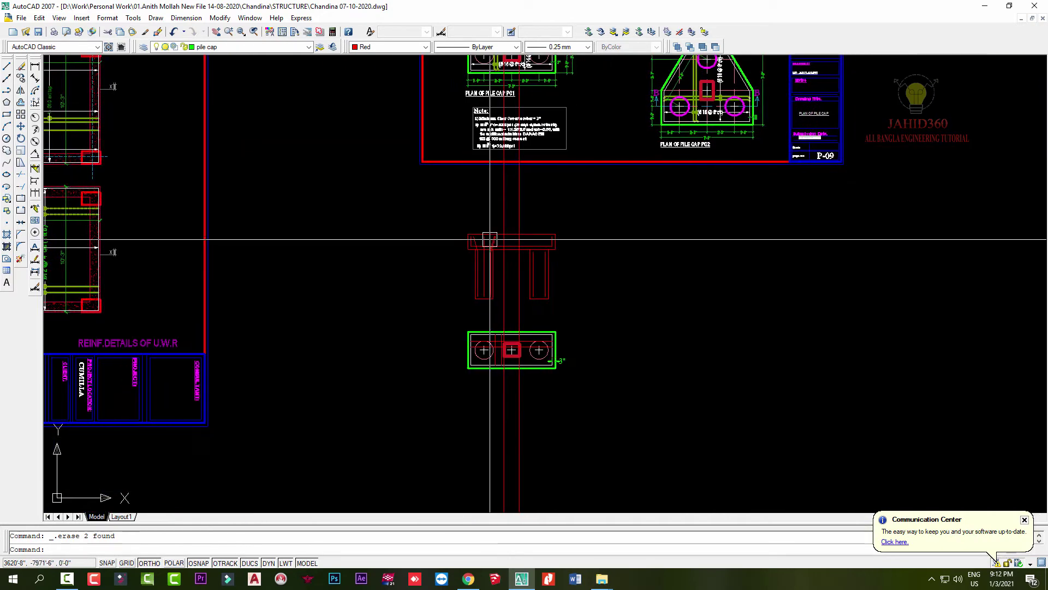
{"action": "scroll", "coordinate": [472, 248], "scroll_direction": "up", "scroll_amount": 6}
{"action": "scroll", "coordinate": [480, 286], "scroll_direction": "down", "scroll_amount": 8}
{"action": "scroll", "coordinate": [492, 292], "scroll_direction": "up", "scroll_amount": 4}
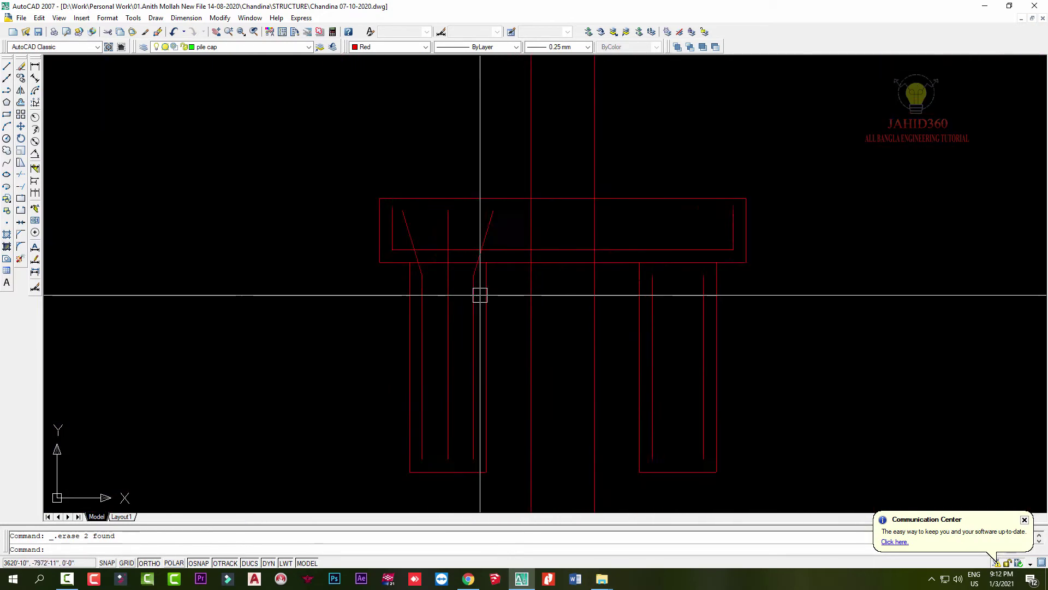
{"action": "scroll", "coordinate": [481, 297], "scroll_direction": "up", "scroll_amount": 4}
{"action": "scroll", "coordinate": [401, 252], "scroll_direction": "down", "scroll_amount": 2}
Cancel the pending selection and start the TR trim command.
{"action": "key", "text": "Escape"}
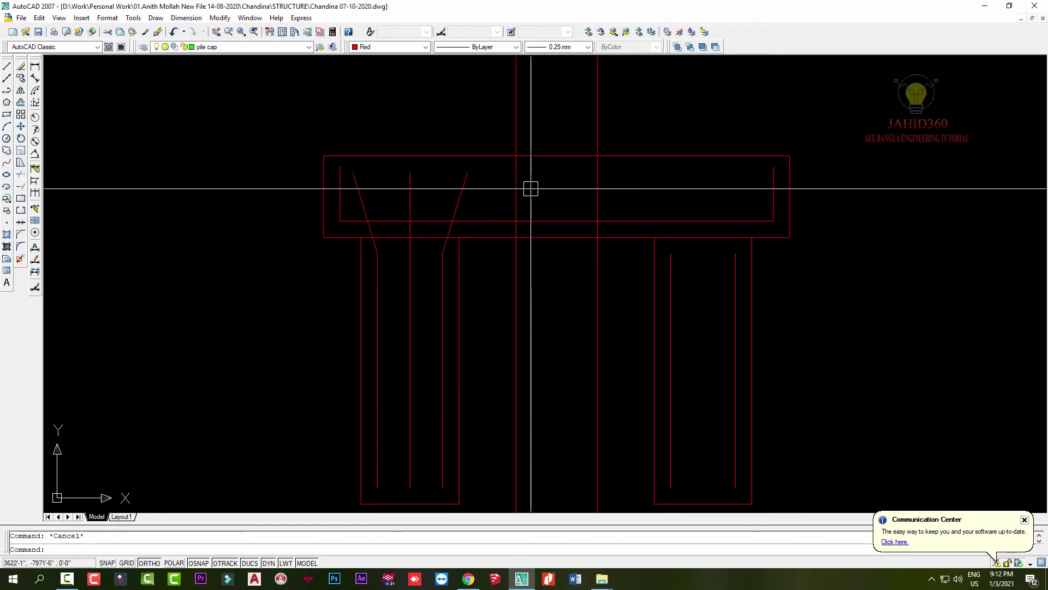
{"action": "type", "text": "r"}
{"action": "key", "text": "Return"}
{"action": "key", "text": "Return"}
{"action": "scroll", "coordinate": [552, 186], "scroll_direction": "down", "scroll_amount": 6}
Bring the pile cap section back into view and select its outline.
{"action": "scroll", "coordinate": [557, 262], "scroll_direction": "down", "scroll_amount": 1}
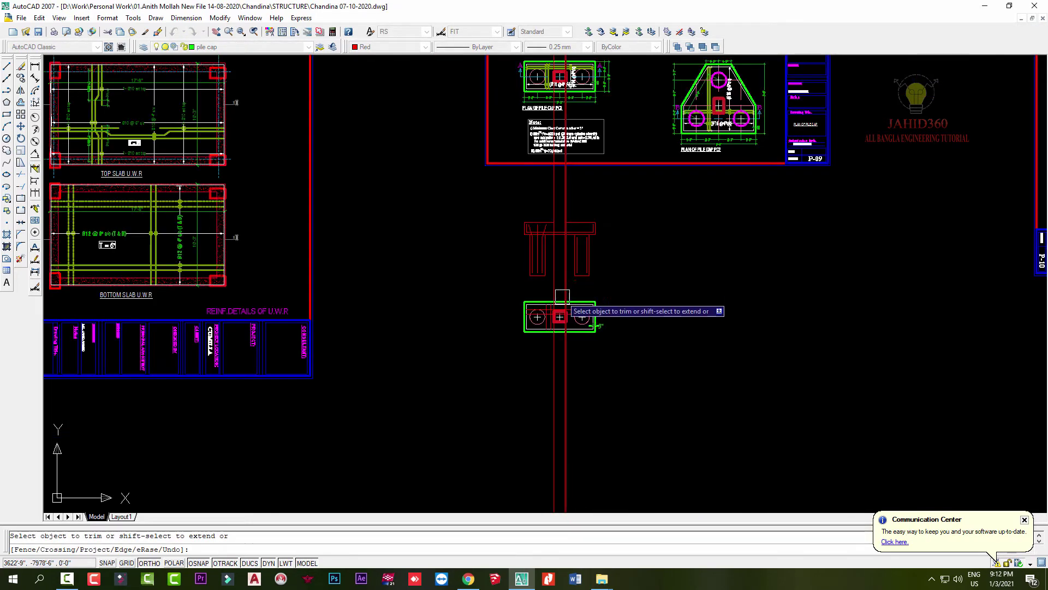
{"action": "scroll", "coordinate": [554, 306], "scroll_direction": "up", "scroll_amount": 8}
{"action": "middle_click_drag", "start_coordinate": [555, 303], "coordinate": [545, 411]}
{"action": "scroll", "coordinate": [545, 206], "scroll_direction": "down", "scroll_amount": 4}
{"action": "scroll", "coordinate": [524, 182], "scroll_direction": "up", "scroll_amount": 5}
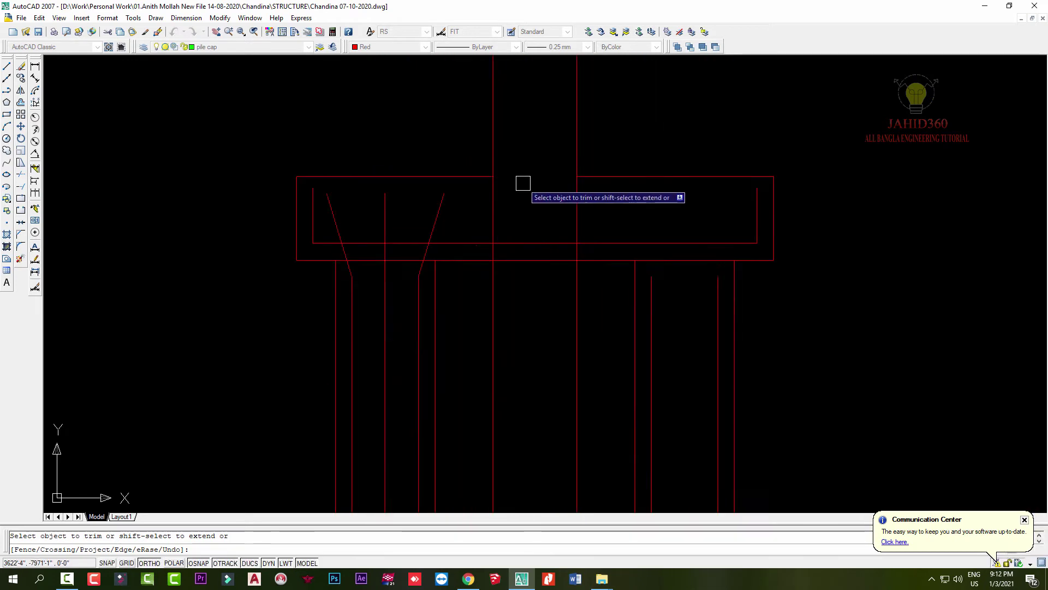
{"action": "scroll", "coordinate": [509, 164], "scroll_direction": "up", "scroll_amount": 2}
{"action": "middle_click_drag", "start_coordinate": [509, 164], "coordinate": [500, 238]}
{"action": "key", "text": "Return"}
{"action": "left_click", "coordinate": [441, 235]}
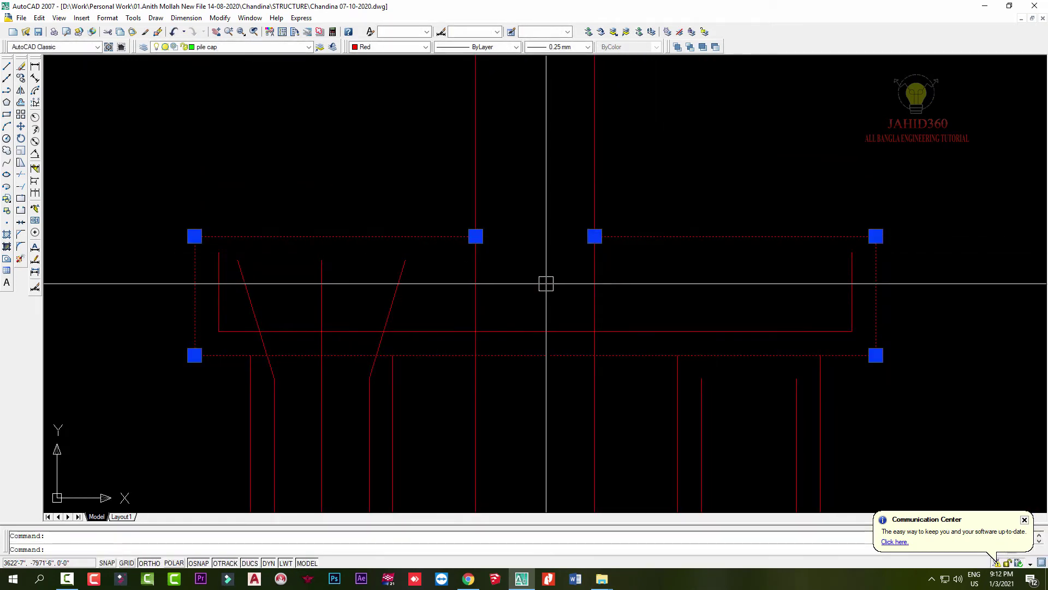
{"action": "key", "text": "Escape"}
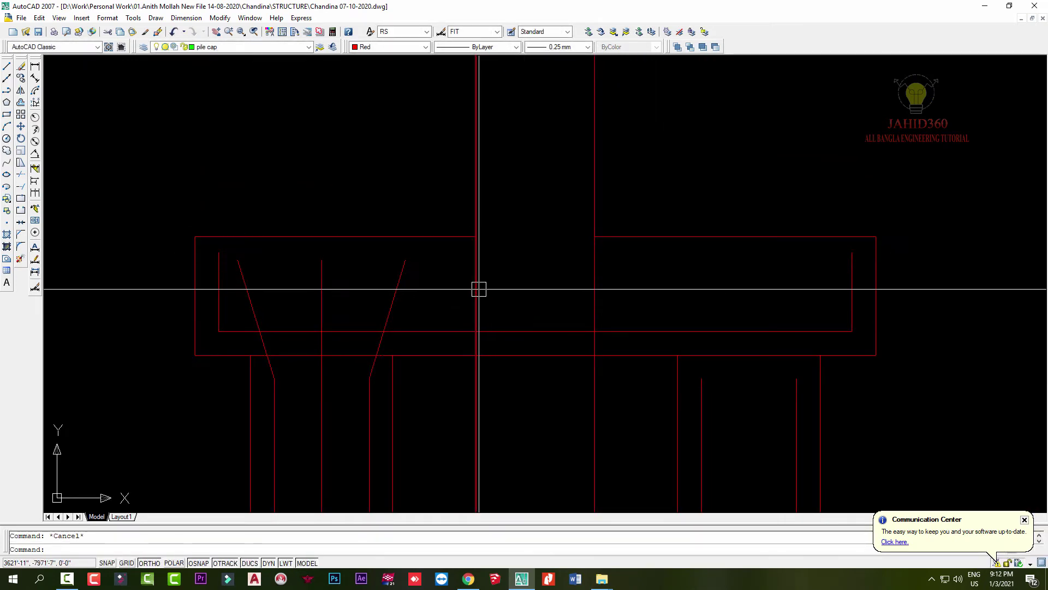
Reselect and clear the red pile cap outline while checking the section.
{"action": "left_click", "coordinate": [629, 240]}
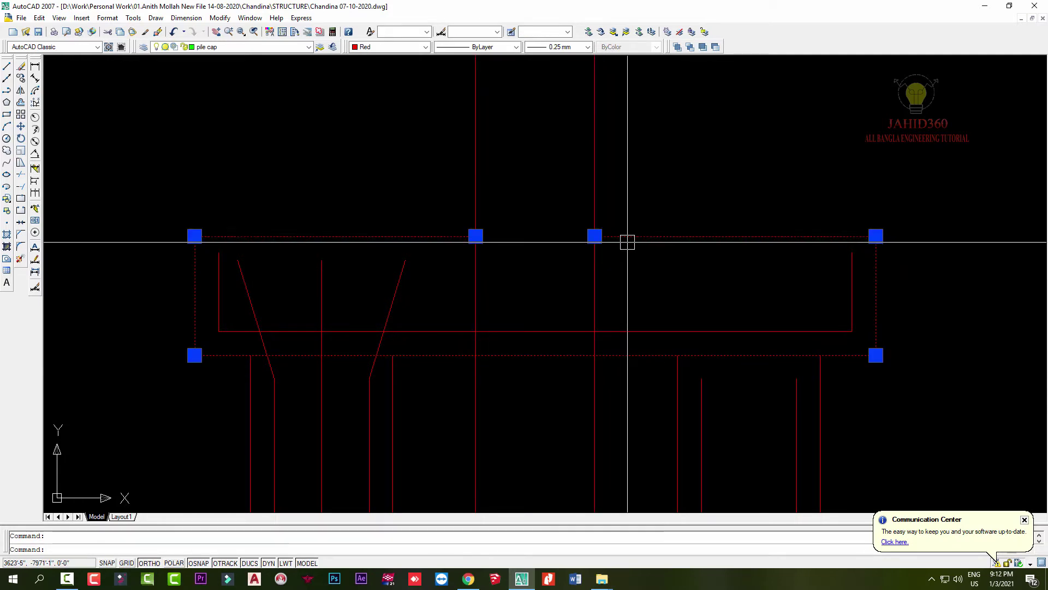
{"action": "scroll", "coordinate": [628, 242], "scroll_direction": "down", "scroll_amount": 4}
{"action": "scroll", "coordinate": [548, 318], "scroll_direction": "up", "scroll_amount": 3}
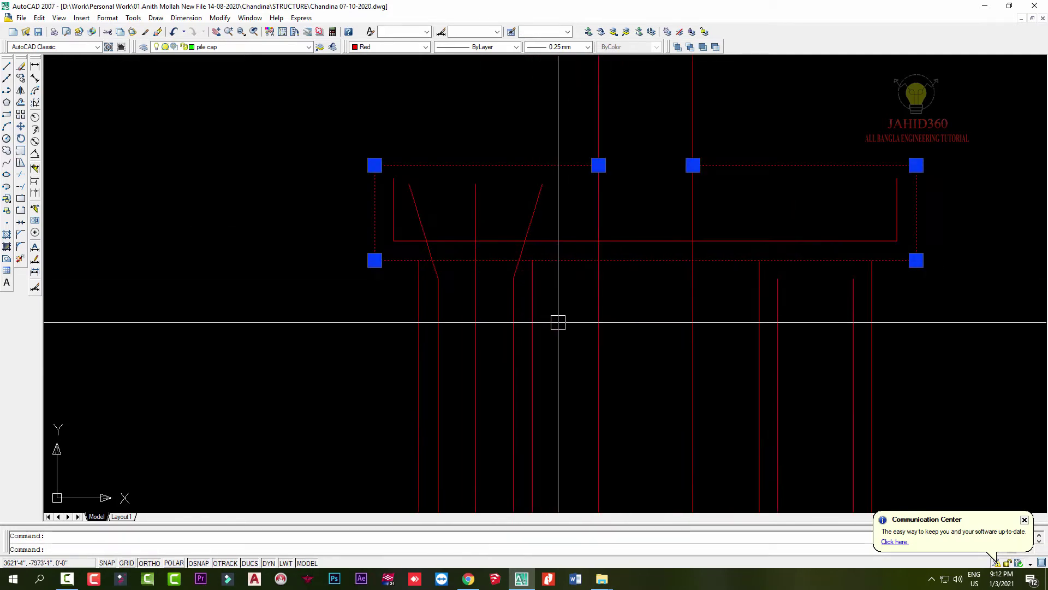
{"action": "key", "text": "Escape"}
{"action": "scroll", "coordinate": [491, 246], "scroll_direction": "down", "scroll_amount": 4}
{"action": "scroll", "coordinate": [482, 254], "scroll_direction": "up", "scroll_amount": 3}
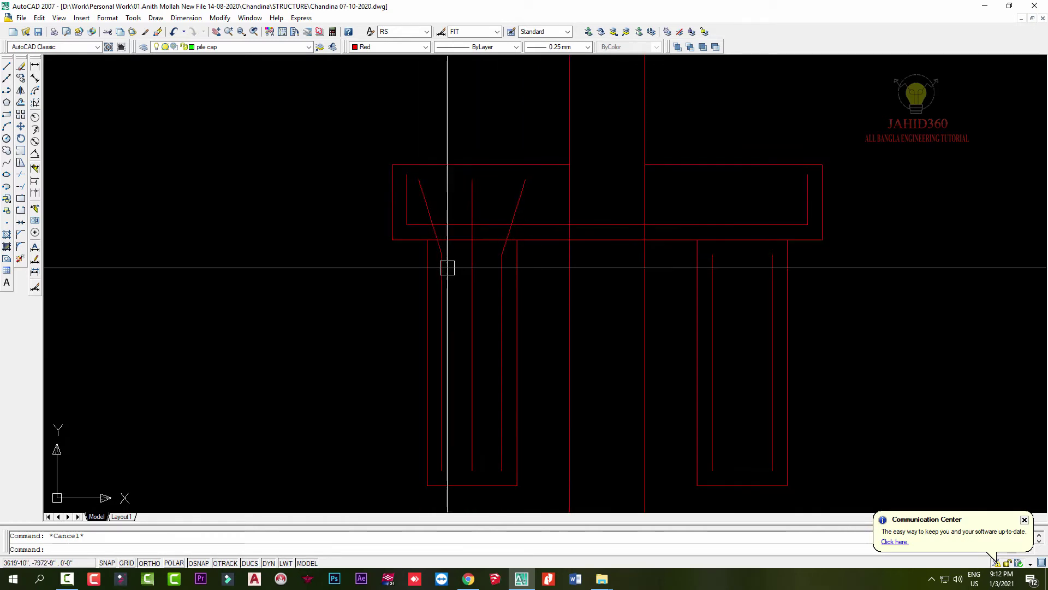
{"action": "scroll", "coordinate": [438, 252], "scroll_direction": "up", "scroll_amount": 2}
{"action": "left_click", "coordinate": [464, 236]}
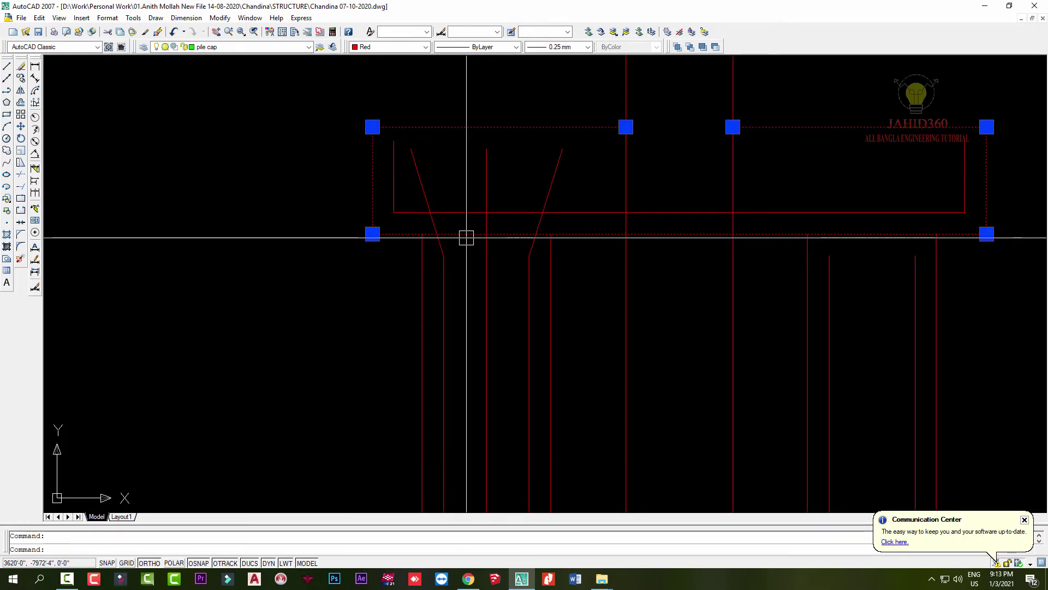
{"action": "key", "text": "Escape"}
Trim the pile-top line where the left pile meets the cap underside.
{"action": "type", "text": "r"}
{"action": "key", "text": "Return"}
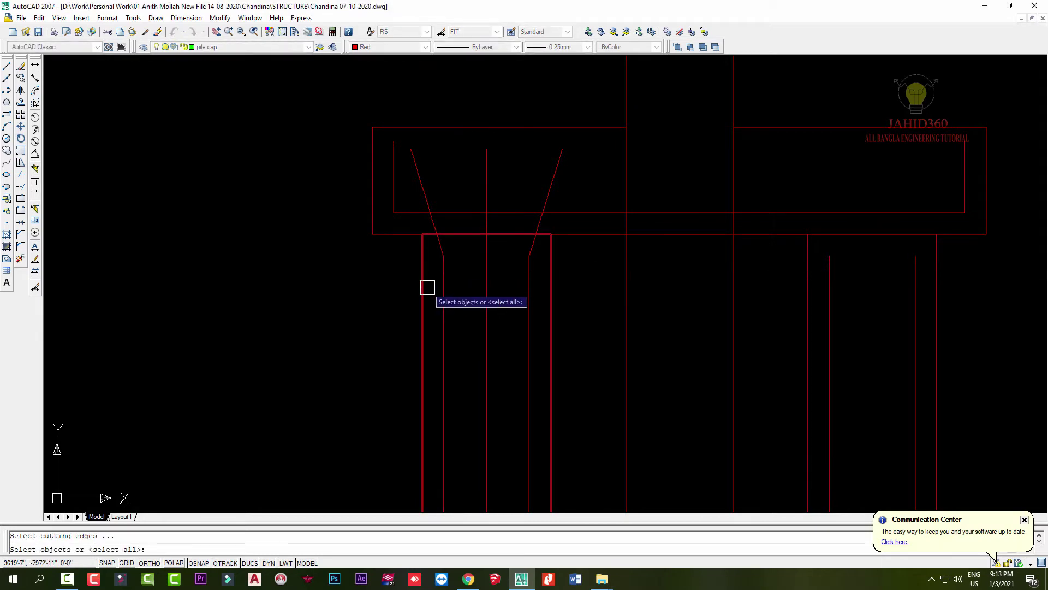
{"action": "key", "text": "Escape"}
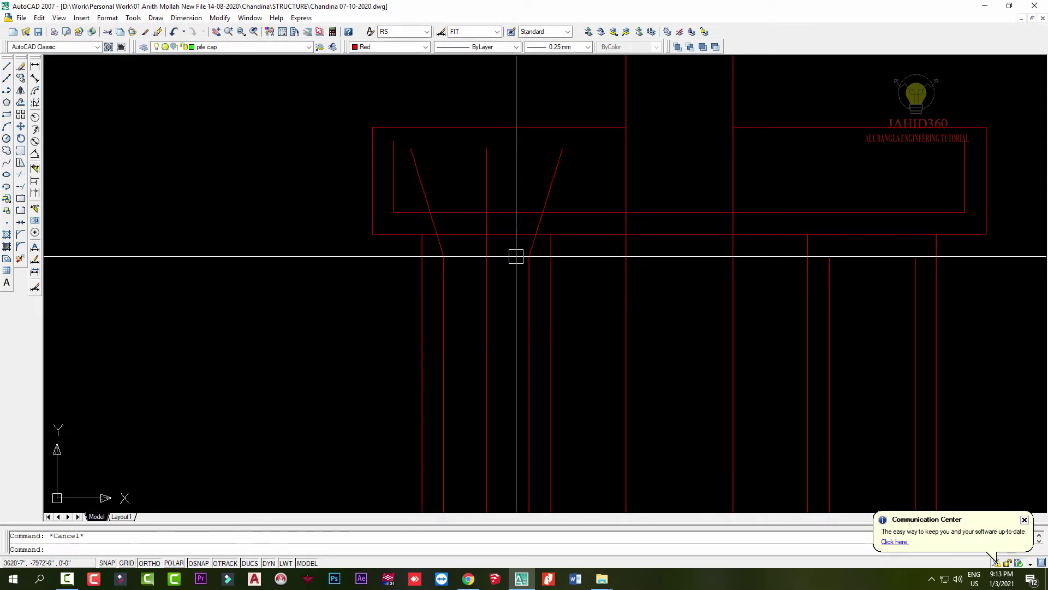
{"action": "key", "text": "Return"}
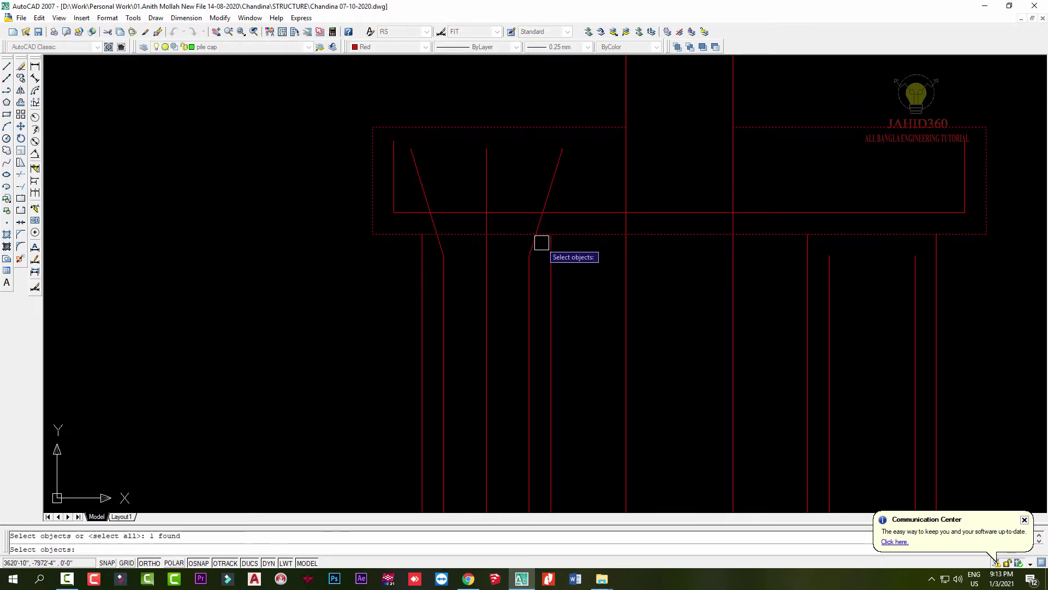
{"action": "key", "text": "Return"}
{"action": "scroll", "coordinate": [535, 243], "scroll_direction": "up", "scroll_amount": 3}
{"action": "scroll", "coordinate": [580, 224], "scroll_direction": "up", "scroll_amount": 2}
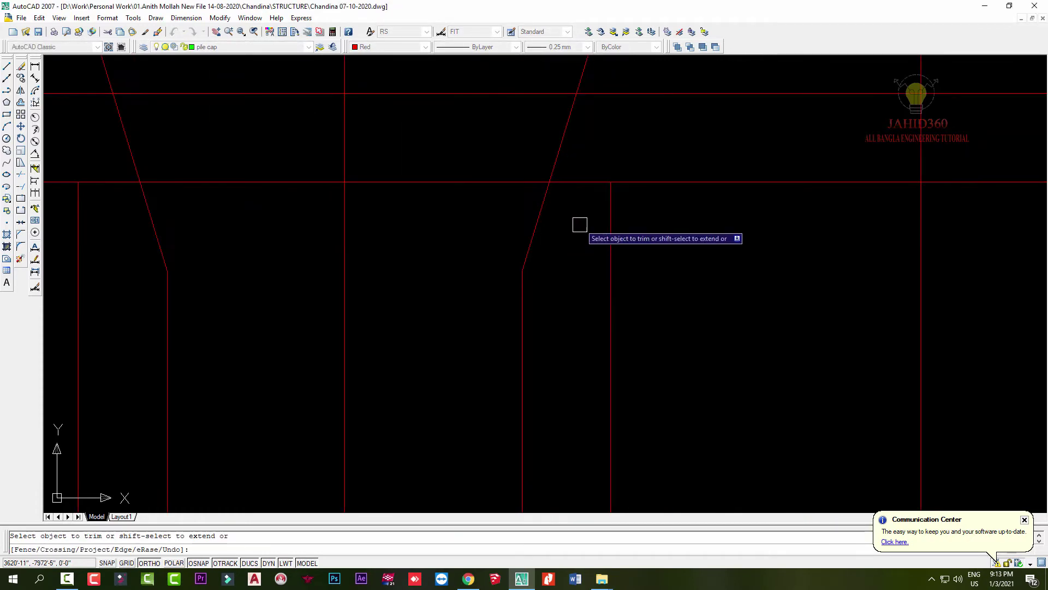
{"action": "middle_click_drag", "start_coordinate": [459, 158], "coordinate": [575, 179]}
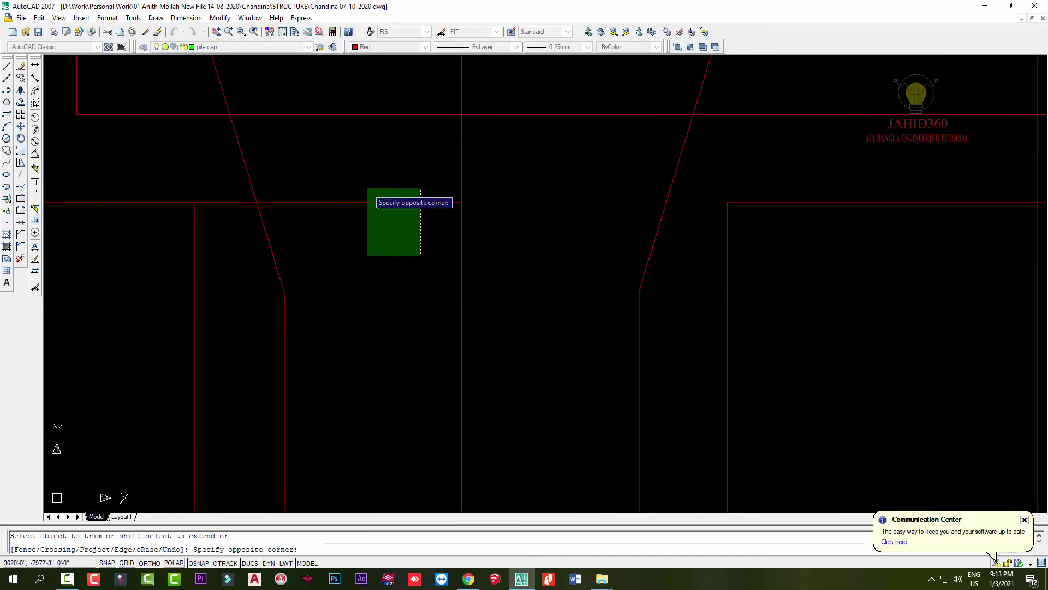
{"action": "scroll", "coordinate": [510, 313], "scroll_direction": "down", "scroll_amount": 2}
{"action": "scroll", "coordinate": [604, 366], "scroll_direction": "down", "scroll_amount": 2}
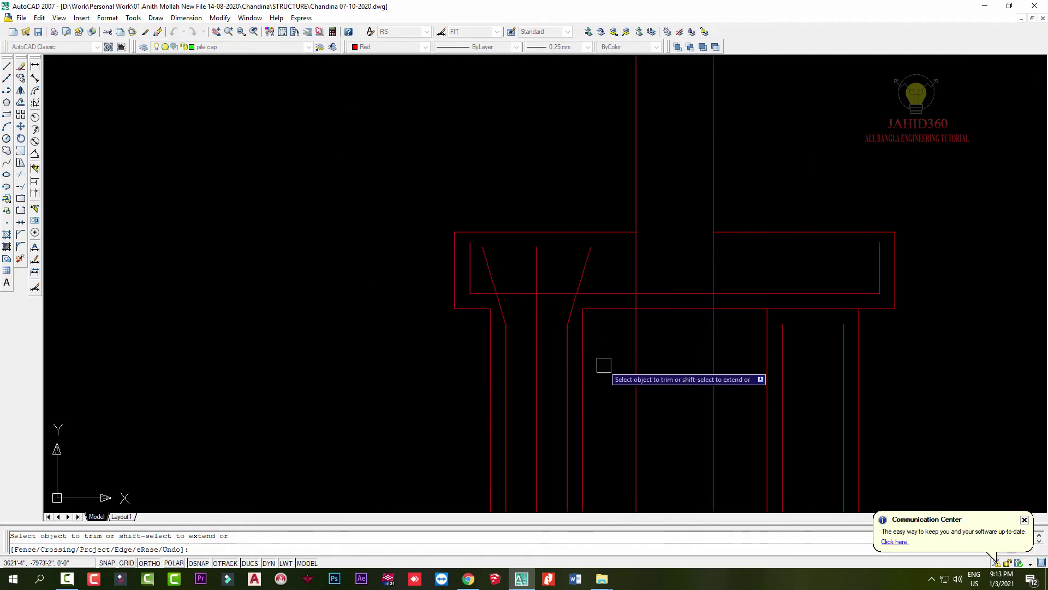
{"action": "mouse_move", "coordinate": [603, 365]}
{"action": "middle_mouse_down"}
{"action": "mouse_move", "coordinate": [511, 315]}
{"action": "mouse_move", "coordinate": [533, 133]}
{"action": "mouse_move", "coordinate": [488, 266]}
{"action": "middle_mouse_up"}
{"action": "scroll", "coordinate": [510, 316], "scroll_direction": "down", "scroll_amount": 3}
{"action": "scroll", "coordinate": [573, 108], "scroll_direction": "up", "scroll_amount": 4}
{"action": "scroll", "coordinate": [428, 258], "scroll_direction": "up", "scroll_amount": 3}
{"action": "key", "text": "Escape"}
{"action": "left_click", "coordinate": [384, 260]}
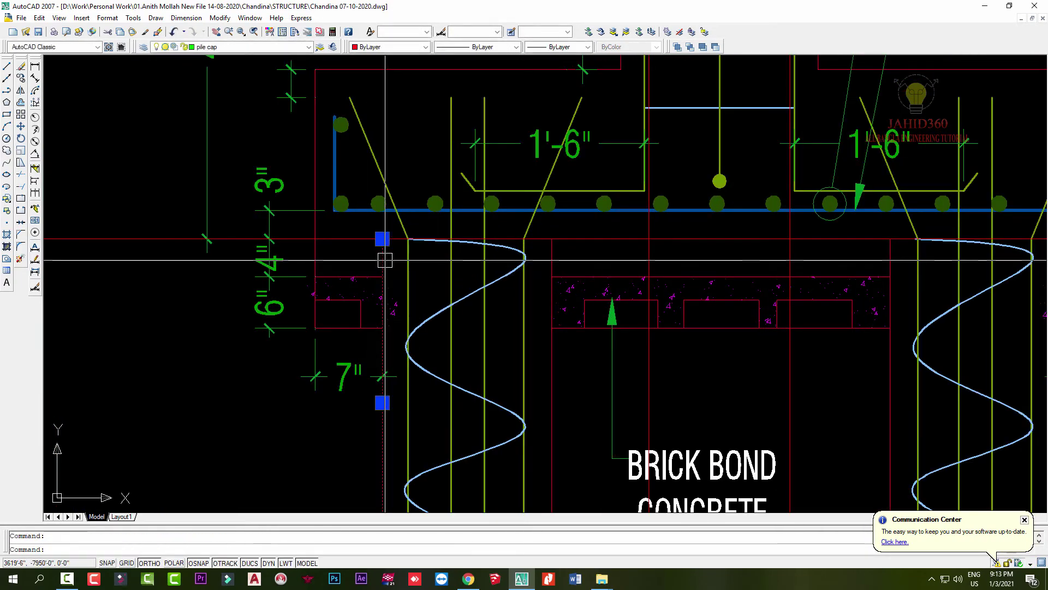
{"action": "key", "text": "Escape"}
{"action": "scroll", "coordinate": [555, 236], "scroll_direction": "down", "scroll_amount": 2}
{"action": "scroll", "coordinate": [382, 229], "scroll_direction": "up", "scroll_amount": 1}
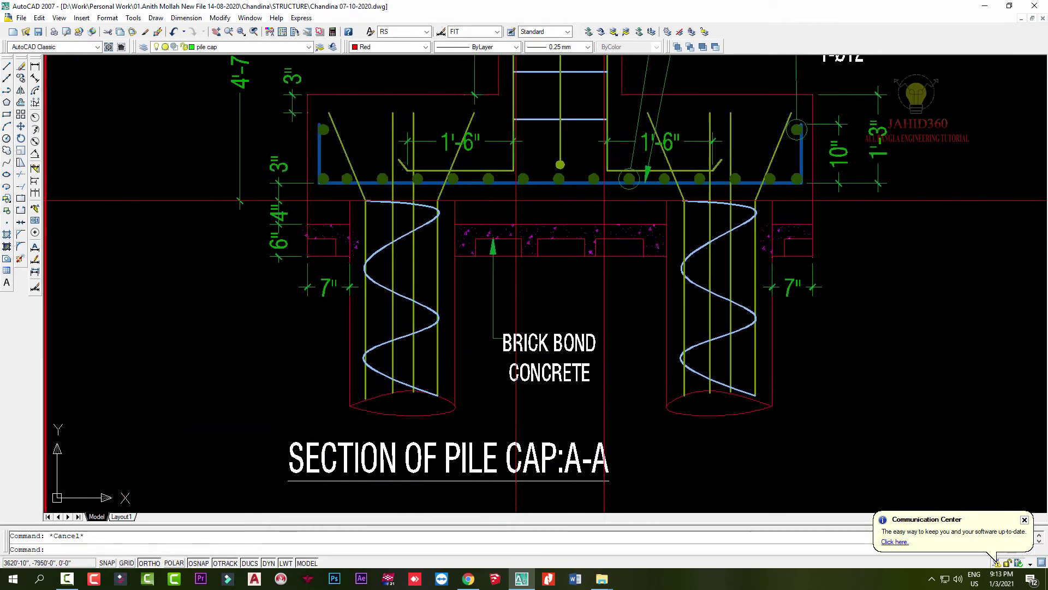
{"action": "scroll", "coordinate": [363, 217], "scroll_direction": "down", "scroll_amount": 4}
{"action": "middle_click_drag", "start_coordinate": [420, 355], "coordinate": [420, 191]}
{"action": "scroll", "coordinate": [421, 244], "scroll_direction": "up", "scroll_amount": 6}
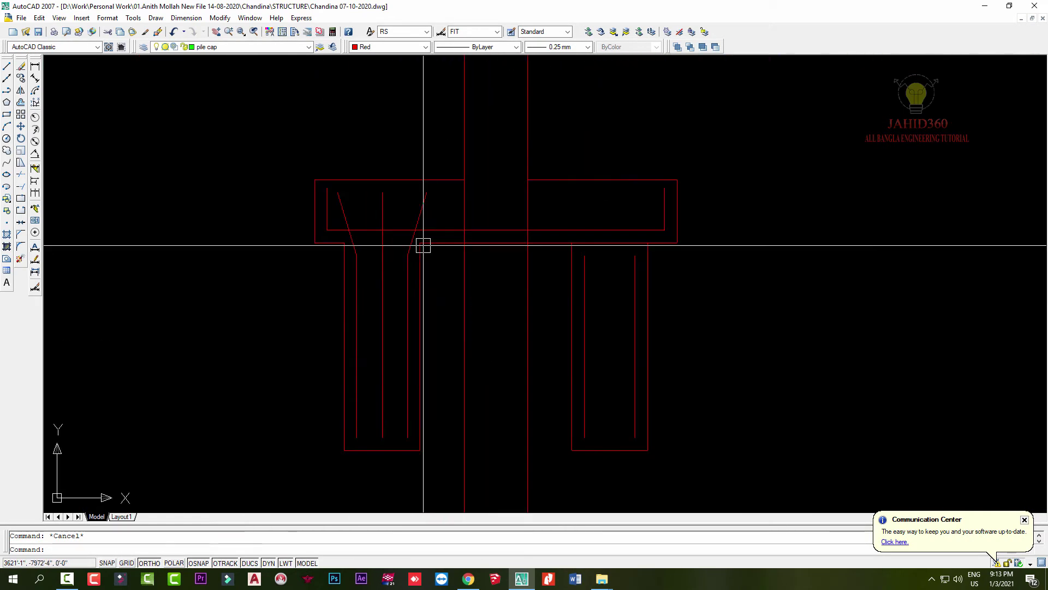
{"action": "middle_click_drag", "start_coordinate": [421, 244], "coordinate": [449, 261]}
{"action": "scroll", "coordinate": [426, 268], "scroll_direction": "down", "scroll_amount": 2}
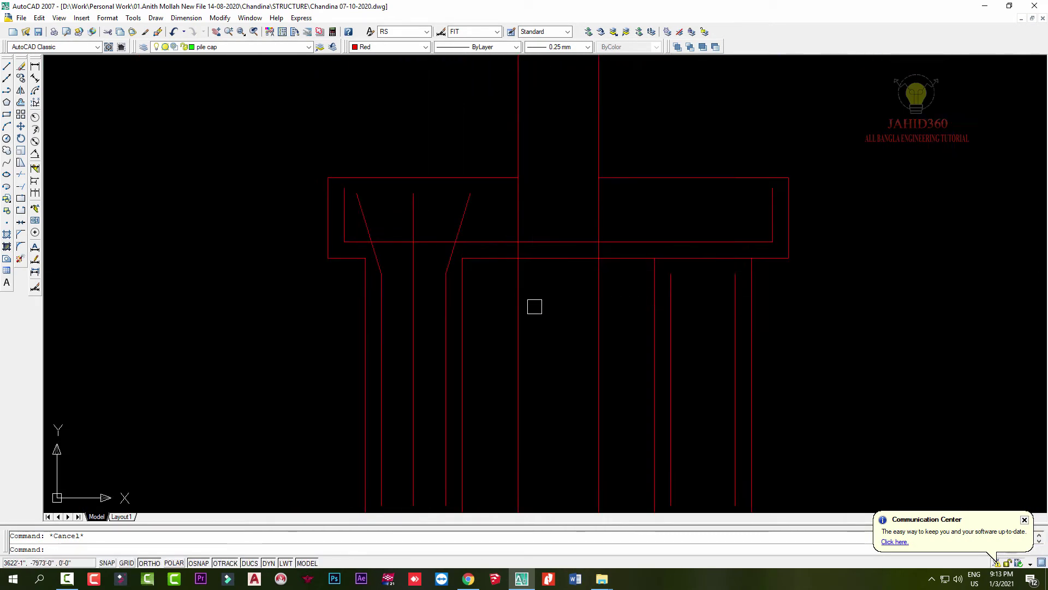
{"action": "scroll", "coordinate": [536, 311], "scroll_direction": "down", "scroll_amount": 3}
{"action": "scroll", "coordinate": [536, 309], "scroll_direction": "down", "scroll_amount": 2}
{"action": "scroll", "coordinate": [535, 308], "scroll_direction": "down", "scroll_amount": 2}
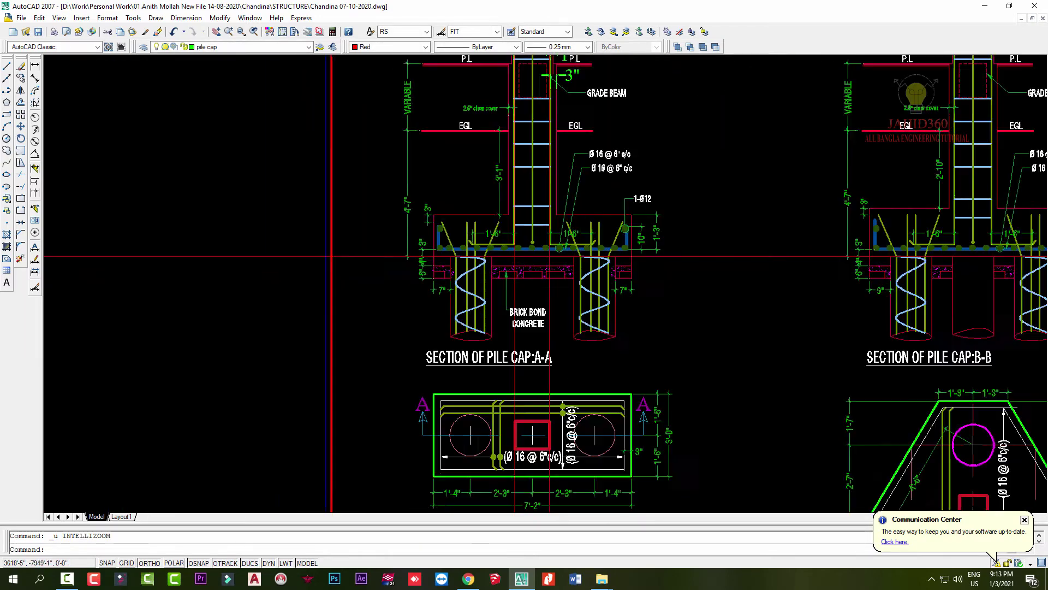
{"action": "scroll", "coordinate": [452, 299], "scroll_direction": "down", "scroll_amount": 4}
{"action": "scroll", "coordinate": [452, 299], "scroll_direction": "up", "scroll_amount": 5}
{"action": "scroll", "coordinate": [460, 334], "scroll_direction": "up", "scroll_amount": 5}
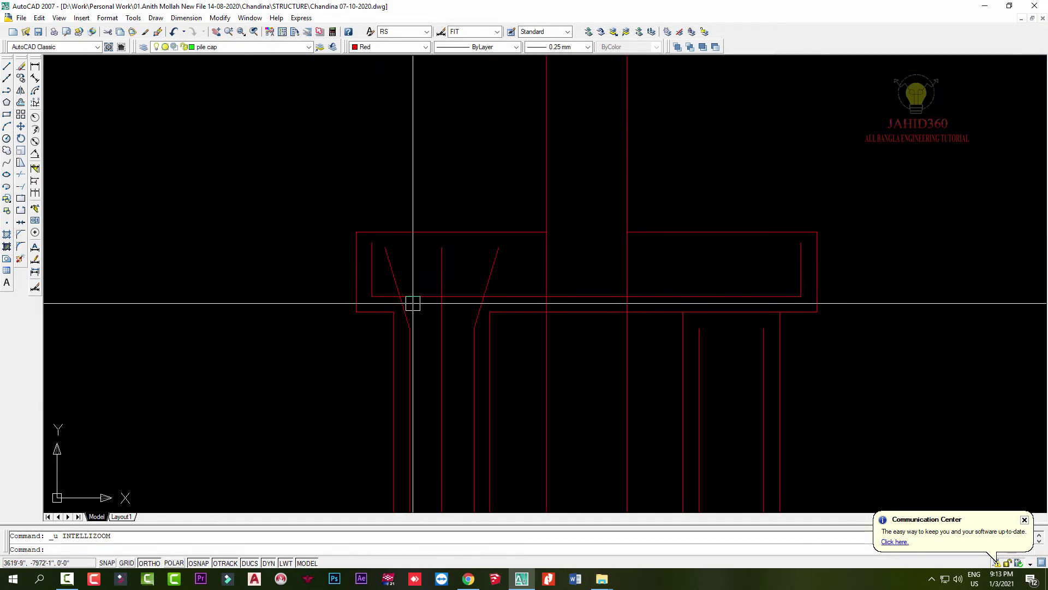
{"action": "scroll", "coordinate": [413, 303], "scroll_direction": "up", "scroll_amount": 1}
{"action": "scroll", "coordinate": [412, 306], "scroll_direction": "up", "scroll_amount": 2}
{"action": "scroll", "coordinate": [398, 316], "scroll_direction": "up", "scroll_amount": 2}
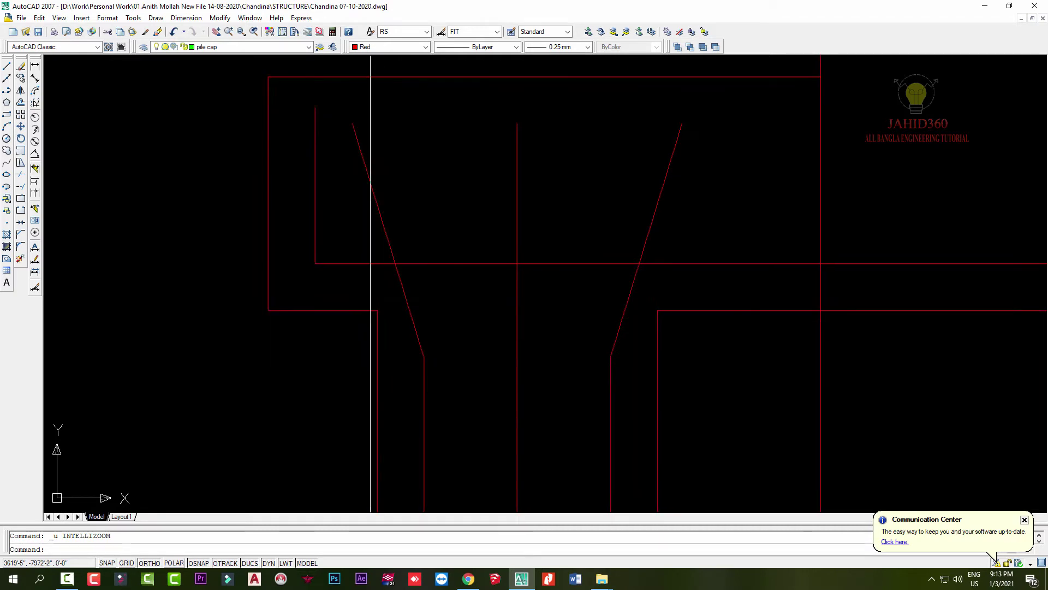
{"action": "scroll", "coordinate": [381, 311], "scroll_direction": "down", "scroll_amount": 1}
{"action": "scroll", "coordinate": [381, 316], "scroll_direction": "down", "scroll_amount": 2}
{"action": "scroll", "coordinate": [385, 322], "scroll_direction": "down", "scroll_amount": 1}
{"action": "scroll", "coordinate": [388, 325], "scroll_direction": "down", "scroll_amount": 1}
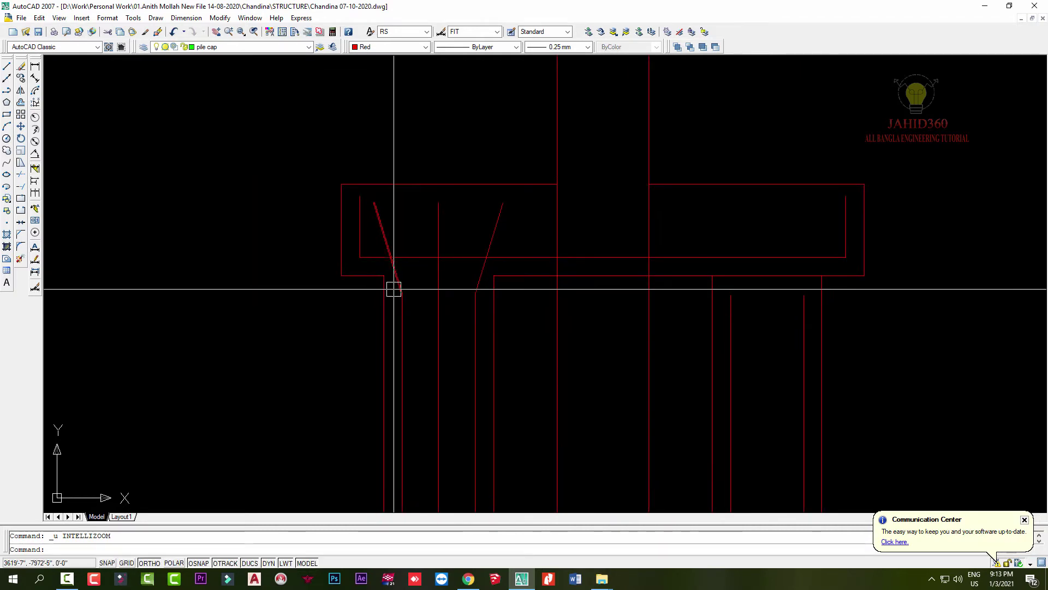
{"action": "scroll", "coordinate": [393, 288], "scroll_direction": "down", "scroll_amount": 2}
{"action": "scroll", "coordinate": [421, 246], "scroll_direction": "down", "scroll_amount": 2}
{"action": "middle_click_drag", "start_coordinate": [429, 178], "coordinate": [455, 216]}
{"action": "scroll", "coordinate": [454, 217], "scroll_direction": "up", "scroll_amount": 2}
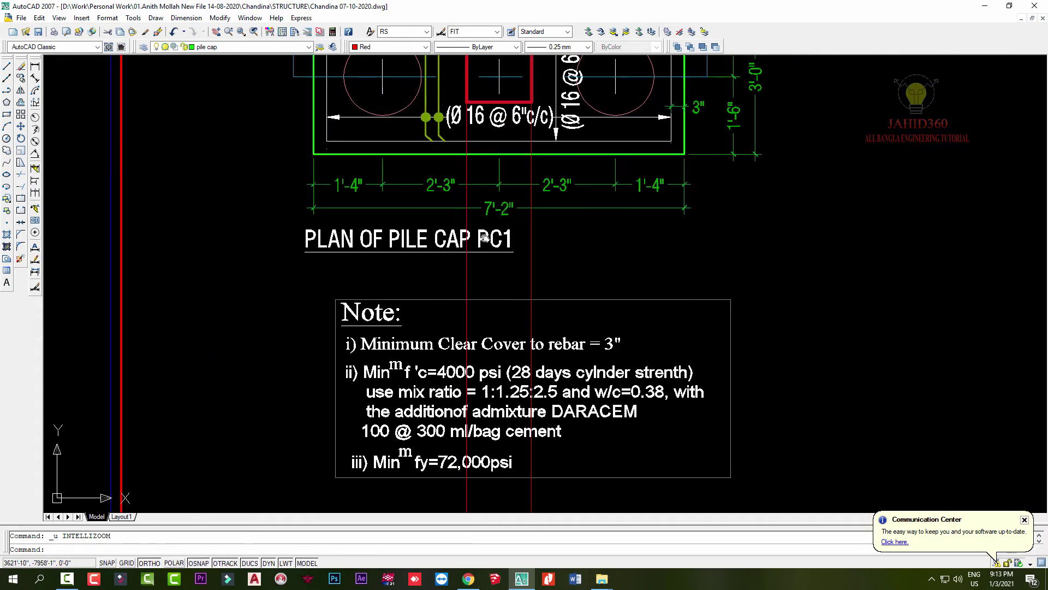
{"action": "scroll", "coordinate": [456, 224], "scroll_direction": "down", "scroll_amount": 1}
{"action": "scroll", "coordinate": [458, 235], "scroll_direction": "down", "scroll_amount": 2}
{"action": "scroll", "coordinate": [461, 255], "scroll_direction": "up", "scroll_amount": 5}
{"action": "middle_click_drag", "start_coordinate": [461, 255], "coordinate": [472, 303]}
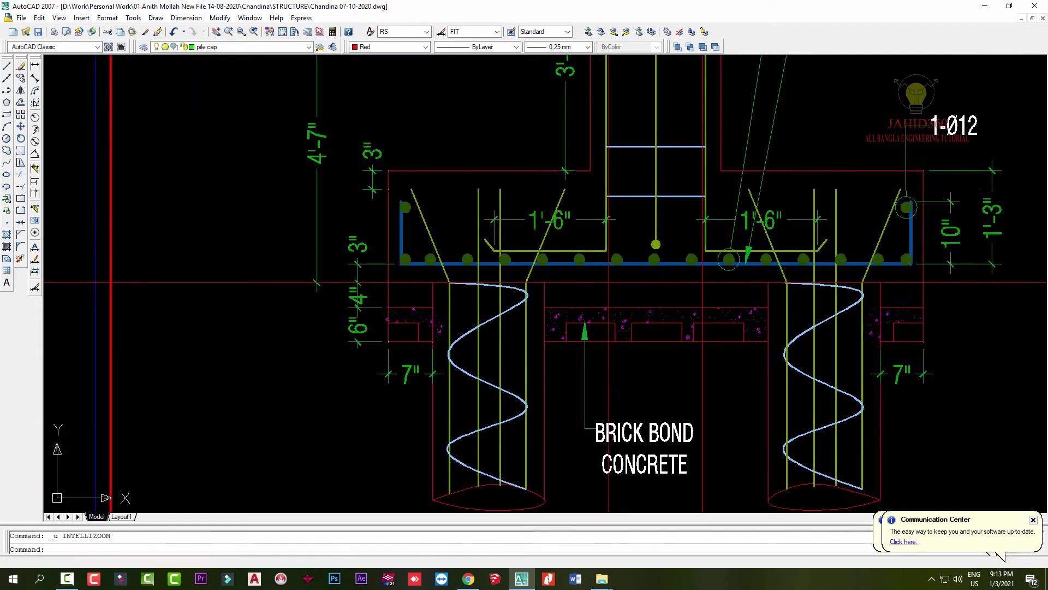
{"action": "scroll", "coordinate": [442, 315], "scroll_direction": "up", "scroll_amount": 3}
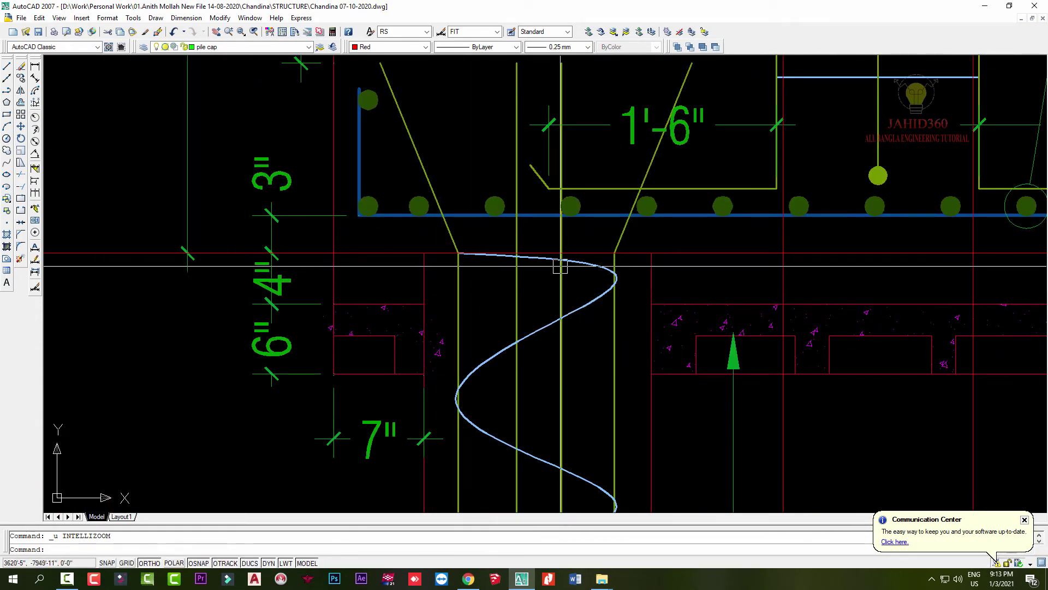
{"action": "left_click", "coordinate": [653, 274]}
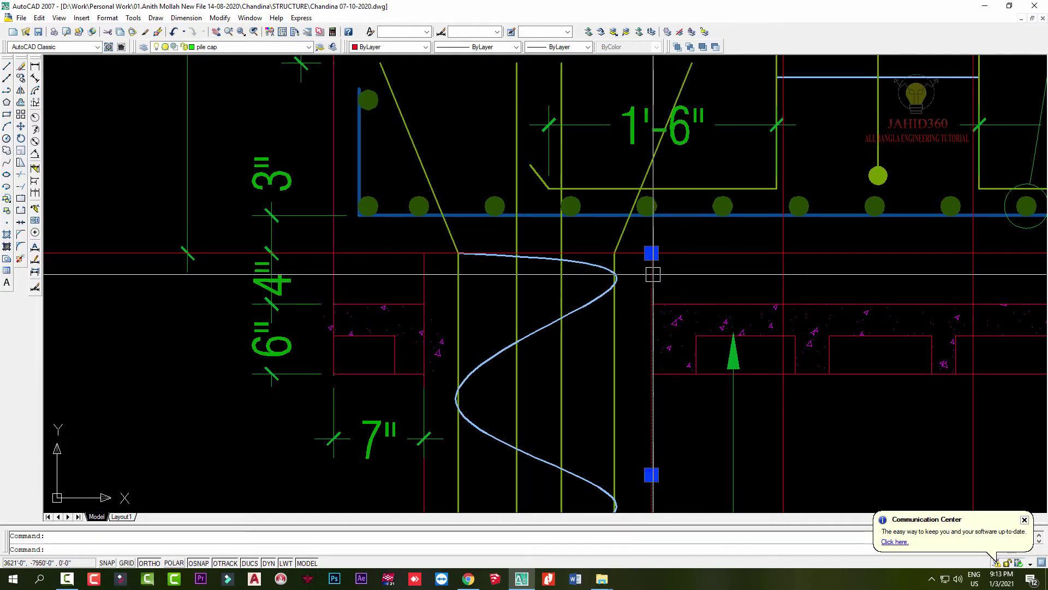
{"action": "left_click", "coordinate": [423, 275]}
{"action": "scroll", "coordinate": [397, 259], "scroll_direction": "down", "scroll_amount": 8}
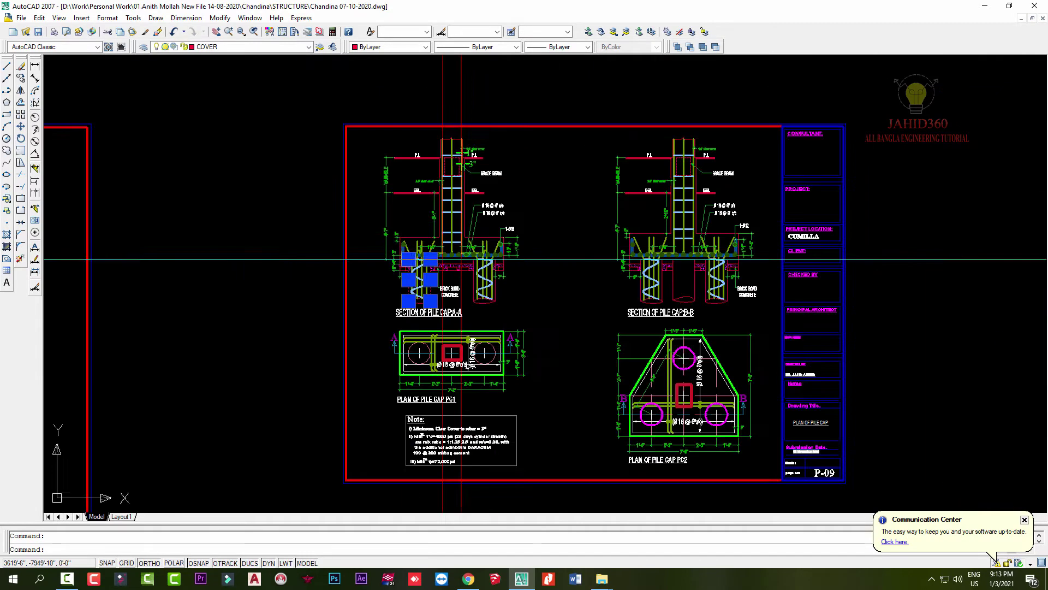
{"action": "scroll", "coordinate": [430, 345], "scroll_direction": "down", "scroll_amount": 5}
{"action": "scroll", "coordinate": [431, 345], "scroll_direction": "up", "scroll_amount": 8}
{"action": "scroll", "coordinate": [371, 382], "scroll_direction": "up", "scroll_amount": 4}
Draw a line starting at the pile cap's lower corner.
{"action": "key", "text": "Escape"}
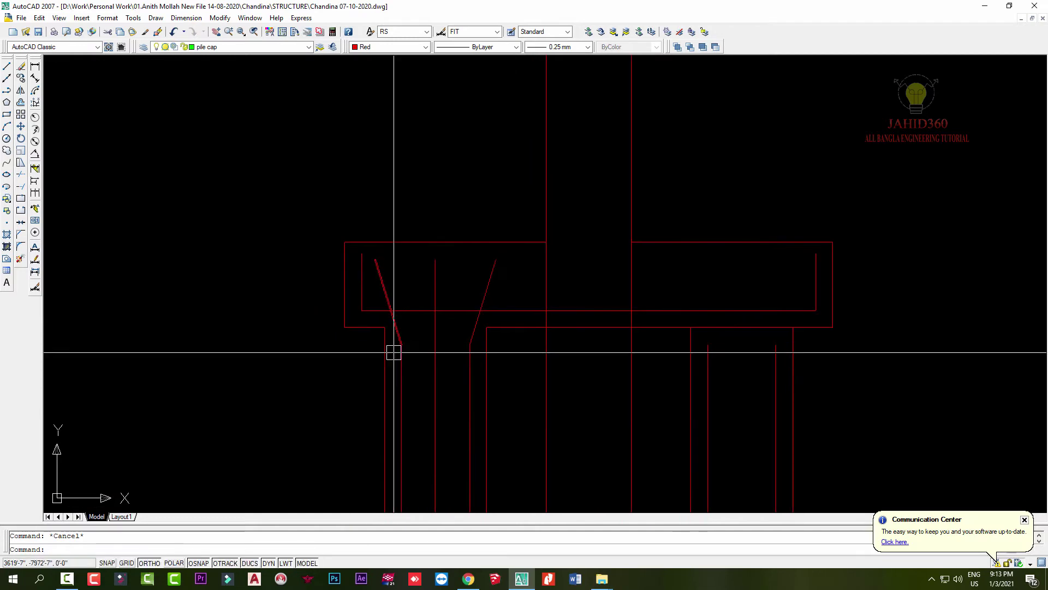
{"action": "middle_click_drag", "start_coordinate": [388, 346], "coordinate": [414, 319]}
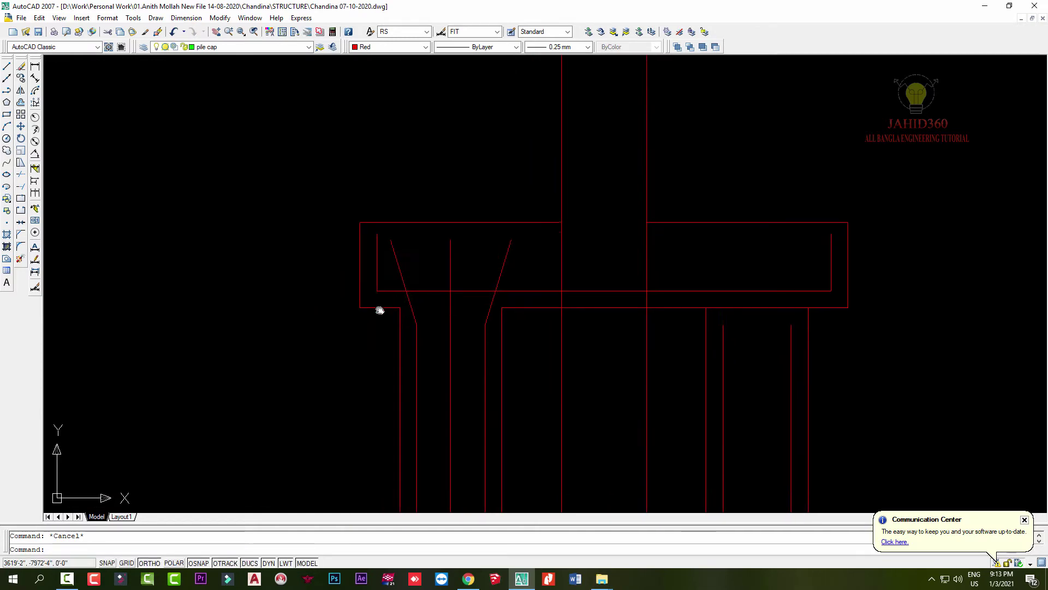
{"action": "key", "text": "l"}
{"action": "key", "text": "Return"}
{"action": "left_click", "coordinate": [428, 316]}
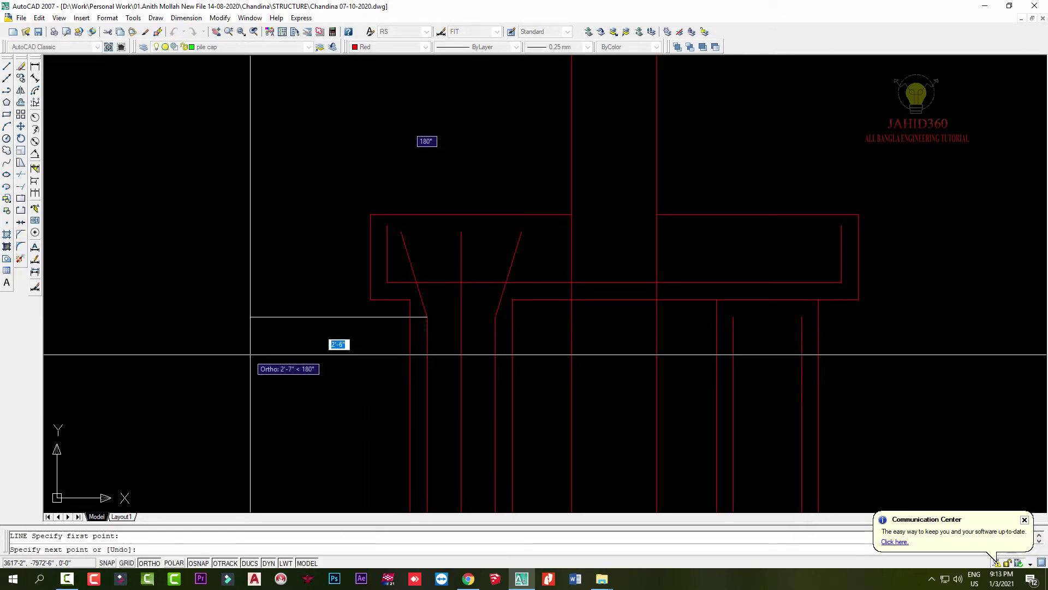
{"action": "key", "text": "Return"}
{"action": "scroll", "coordinate": [444, 339], "scroll_direction": "up", "scroll_amount": 3}
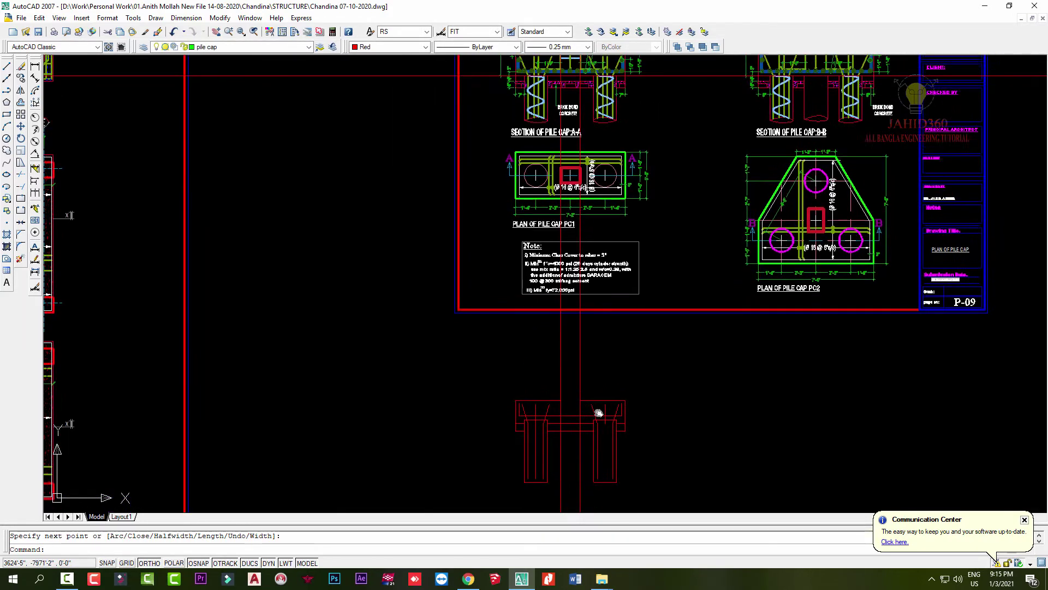
Bring the red pile-cap section into view and start a linear dimension.
{"action": "middle_click_drag", "start_coordinate": [598, 218], "coordinate": [582, 294]}
{"action": "middle_click_drag", "start_coordinate": [604, 419], "coordinate": [606, 363]}
{"action": "scroll", "coordinate": [606, 363], "scroll_direction": "up", "scroll_amount": 2}
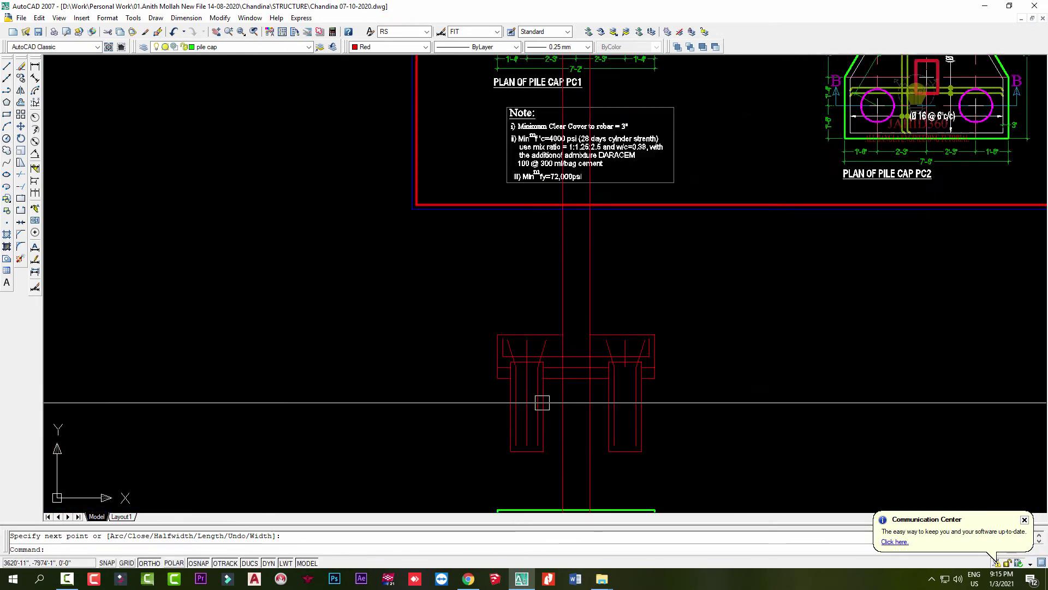
{"action": "scroll", "coordinate": [542, 402], "scroll_direction": "up", "scroll_amount": 3}
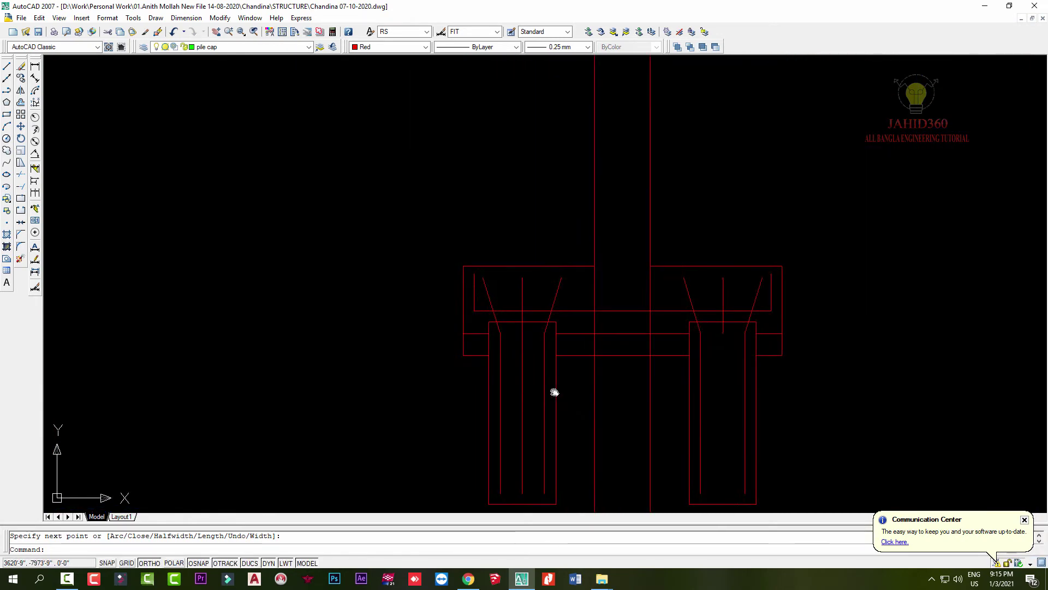
{"action": "left_click", "coordinate": [35, 66]}
{"action": "scroll", "coordinate": [486, 367], "scroll_direction": "up", "scroll_amount": 2}
Place the 6" vertical dimension at the pile cap's left edge.
{"action": "left_click", "coordinate": [486, 367]}
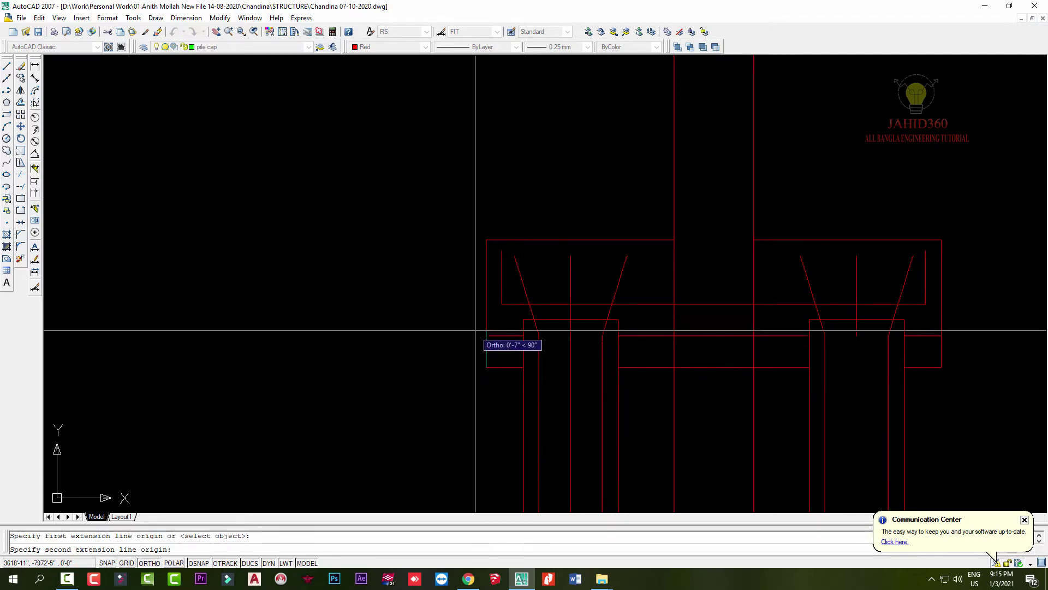
{"action": "left_click", "coordinate": [486, 335]}
{"action": "left_click", "coordinate": [403, 374]}
Add a 3" vertical dimension beside the 6" one.
{"action": "key", "text": "Return"}
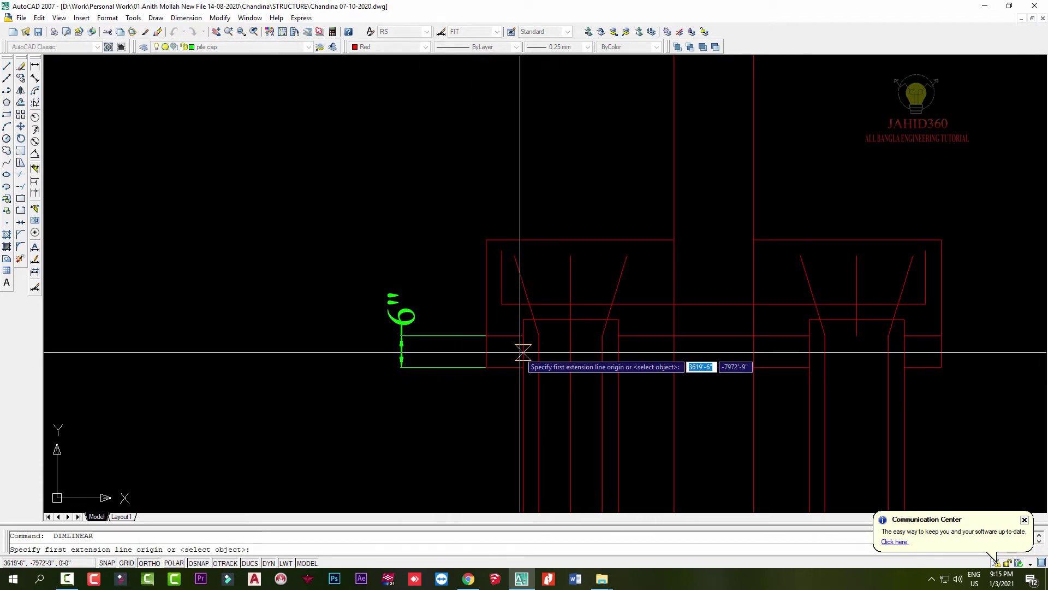
{"action": "middle_click_drag", "start_coordinate": [507, 386], "coordinate": [505, 356]}
{"action": "scroll", "coordinate": [511, 312], "scroll_direction": "up", "scroll_amount": 2}
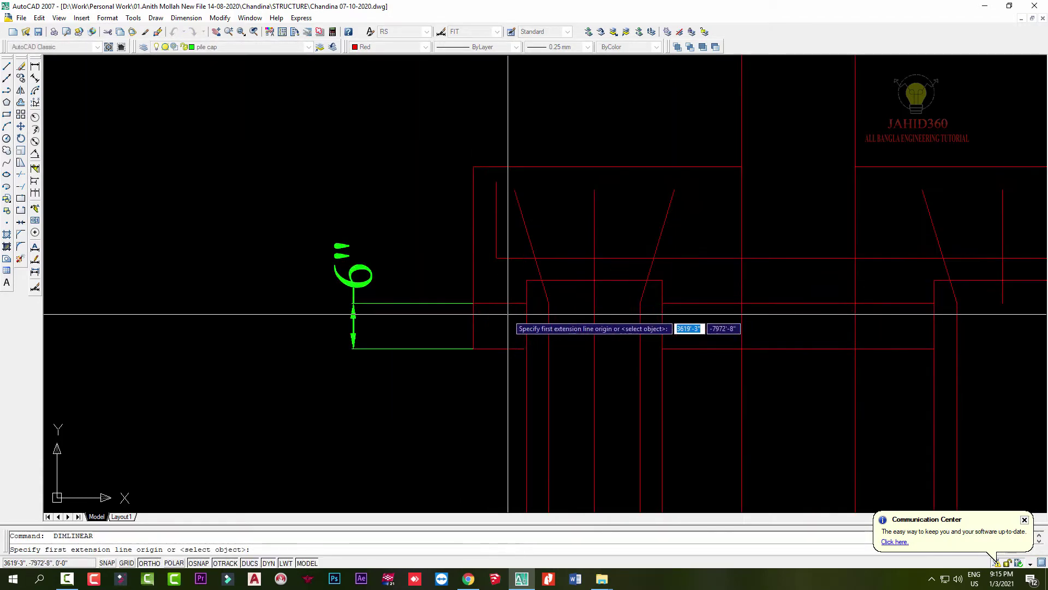
{"action": "key", "text": "Return"}
{"action": "key", "text": "Escape"}
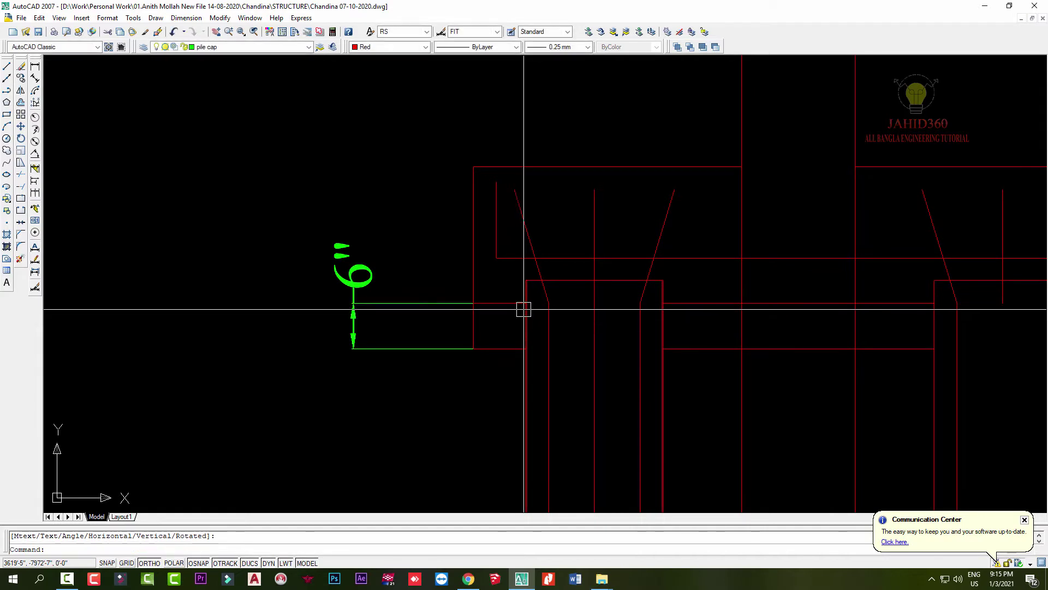
{"action": "key", "text": "Return"}
{"action": "left_click", "coordinate": [525, 304]}
{"action": "left_click", "coordinate": [527, 281]}
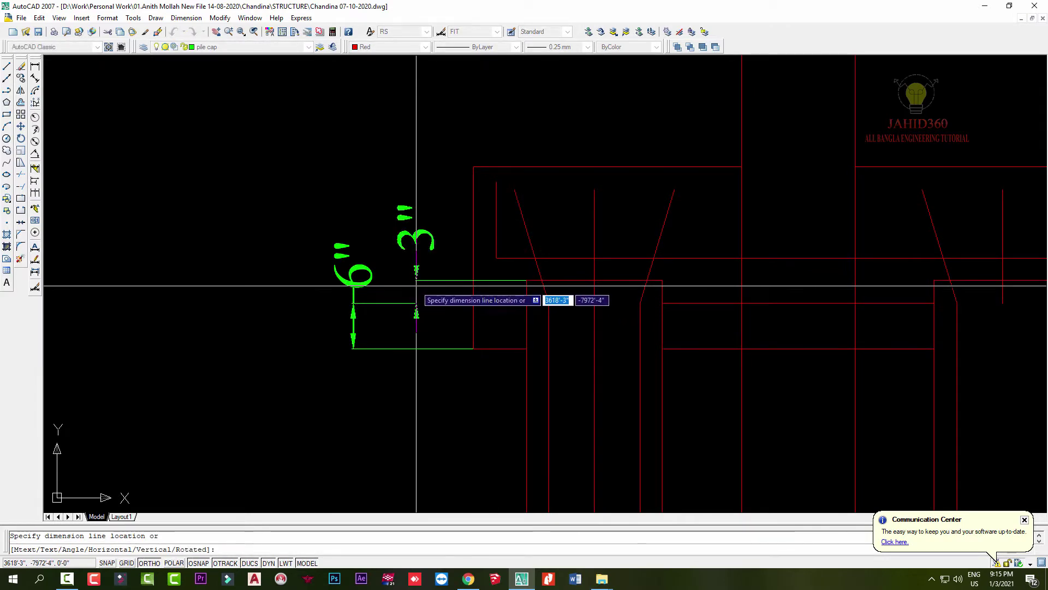
{"action": "left_click", "coordinate": [416, 285]}
Add the second 3" vertical dimension above the first.
{"action": "key", "text": "Return"}
{"action": "left_click", "coordinate": [513, 284]}
{"action": "scroll", "coordinate": [504, 289], "scroll_direction": "up", "scroll_amount": 3}
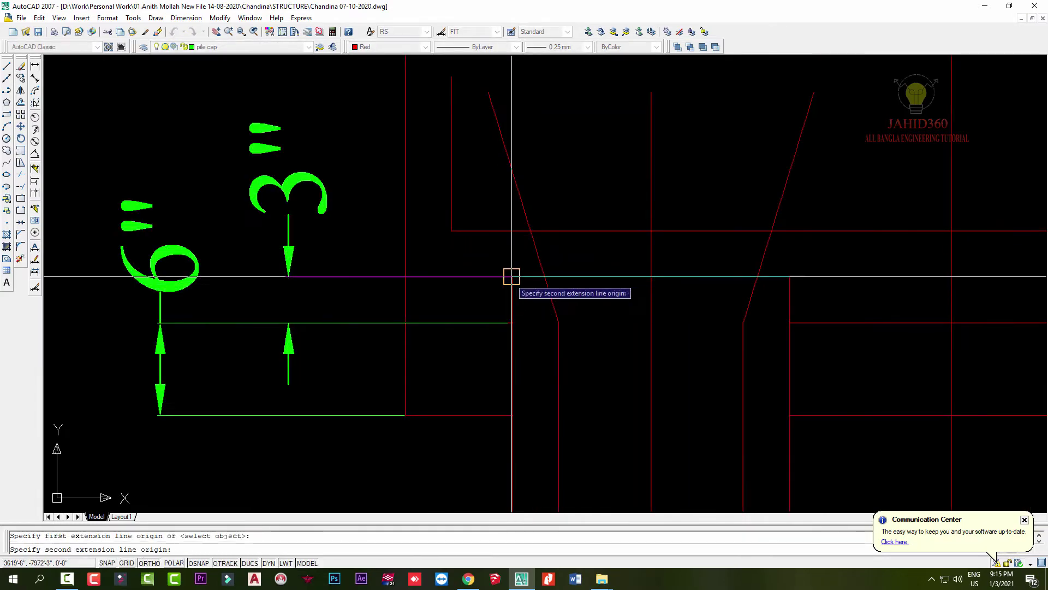
{"action": "left_click", "coordinate": [512, 276]}
{"action": "scroll", "coordinate": [503, 234], "scroll_direction": "down", "scroll_amount": 3}
{"action": "scroll", "coordinate": [503, 235], "scroll_direction": "up", "scroll_amount": 2}
{"action": "left_click", "coordinate": [442, 271]}
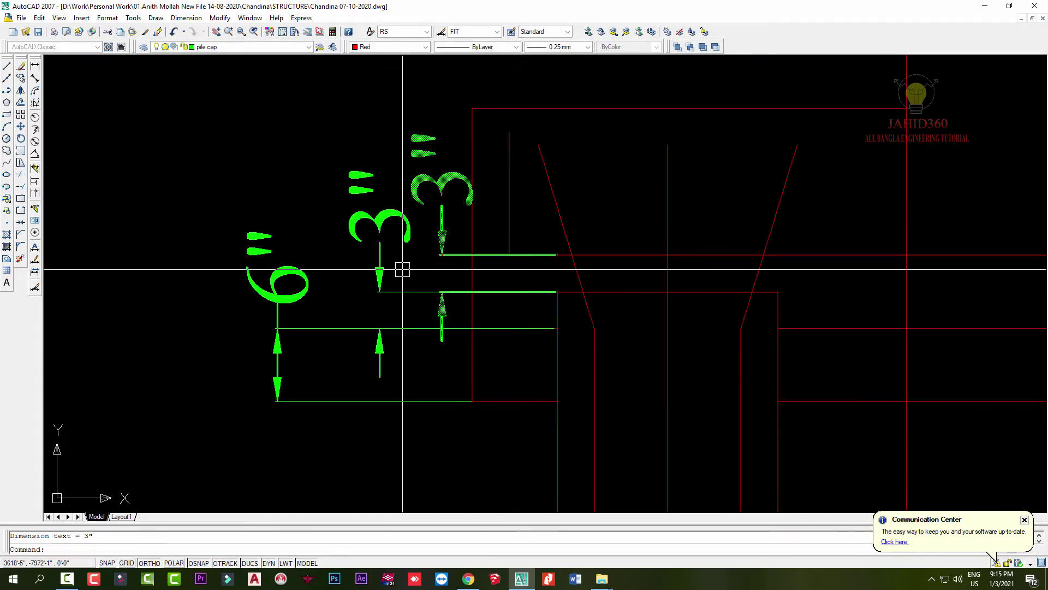
{"action": "middle_click_drag", "start_coordinate": [403, 269], "coordinate": [412, 261]}
{"action": "scroll", "coordinate": [501, 301], "scroll_direction": "down", "scroll_amount": 3}
{"action": "scroll", "coordinate": [524, 317], "scroll_direction": "up", "scroll_amount": 3}
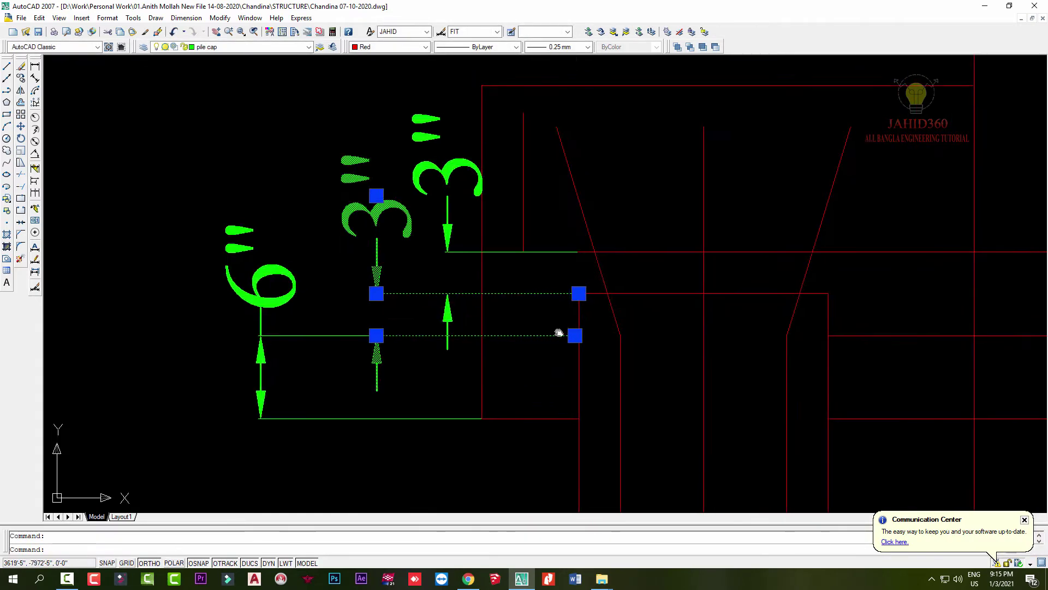
{"action": "scroll", "coordinate": [563, 335], "scroll_direction": "down", "scroll_amount": 3}
{"action": "scroll", "coordinate": [524, 350], "scroll_direction": "down", "scroll_amount": 2}
{"action": "scroll", "coordinate": [546, 464], "scroll_direction": "down", "scroll_amount": 2}
{"action": "scroll", "coordinate": [491, 328], "scroll_direction": "up", "scroll_amount": 1}
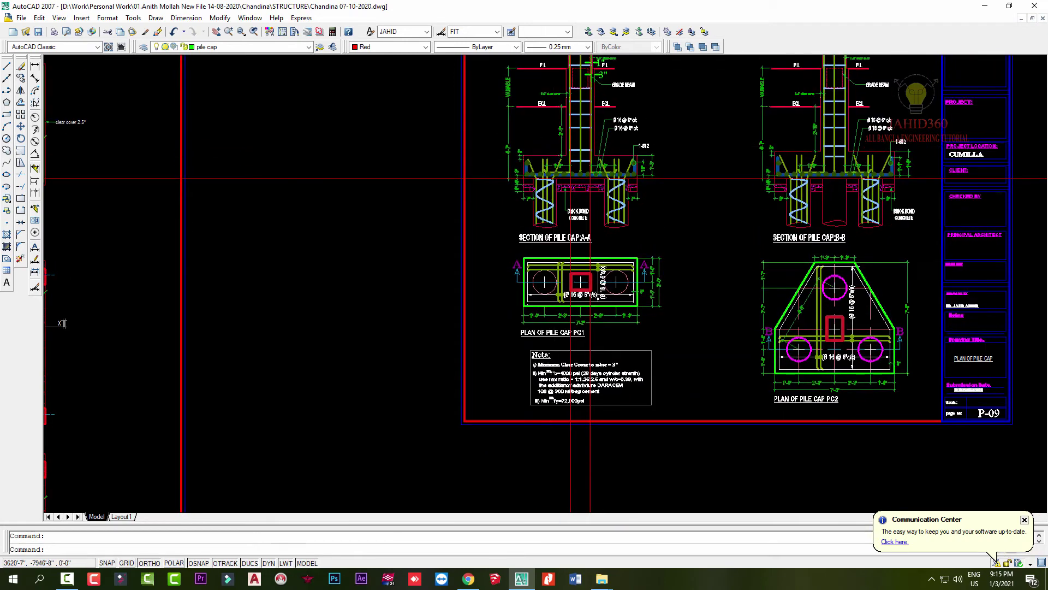
{"action": "scroll", "coordinate": [464, 334], "scroll_direction": "up", "scroll_amount": 3}
Start an offset with a 3-unit distance, then cancel it.
{"action": "scroll", "coordinate": [435, 333], "scroll_direction": "up", "scroll_amount": 2}
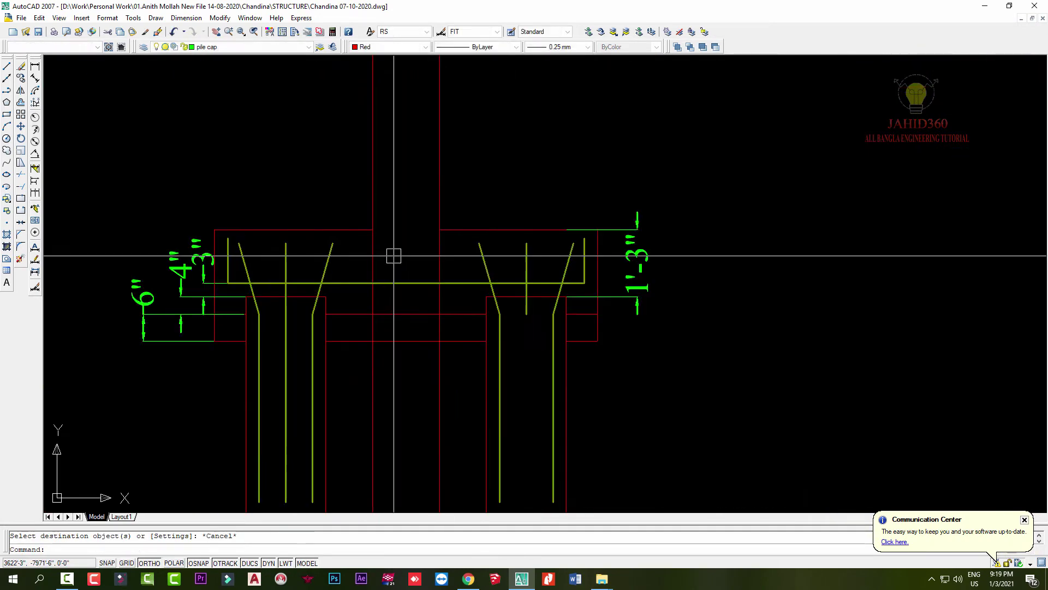
{"action": "scroll", "coordinate": [486, 382], "scroll_direction": "up", "scroll_amount": 3}
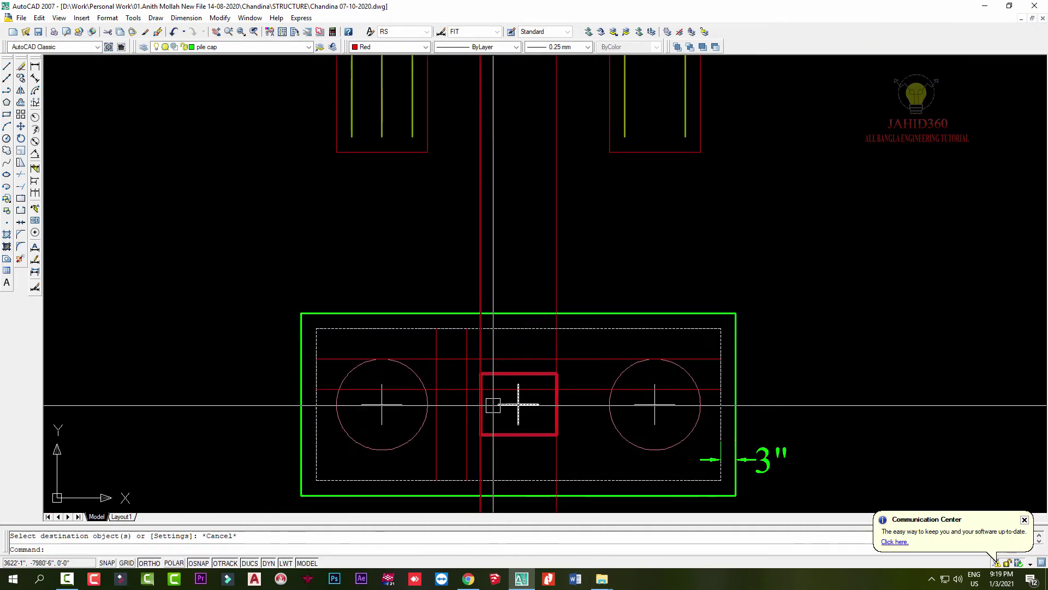
{"action": "scroll", "coordinate": [516, 339], "scroll_direction": "down", "scroll_amount": 2}
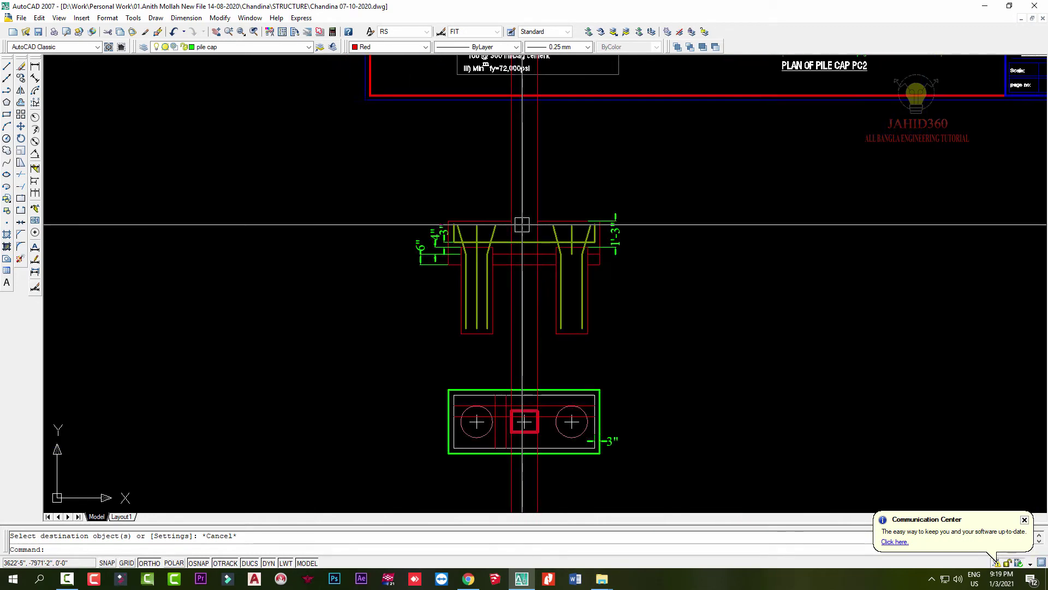
{"action": "scroll", "coordinate": [521, 224], "scroll_direction": "up", "scroll_amount": 3}
{"action": "scroll", "coordinate": [519, 273], "scroll_direction": "up", "scroll_amount": 1}
{"action": "key", "text": "Return"}
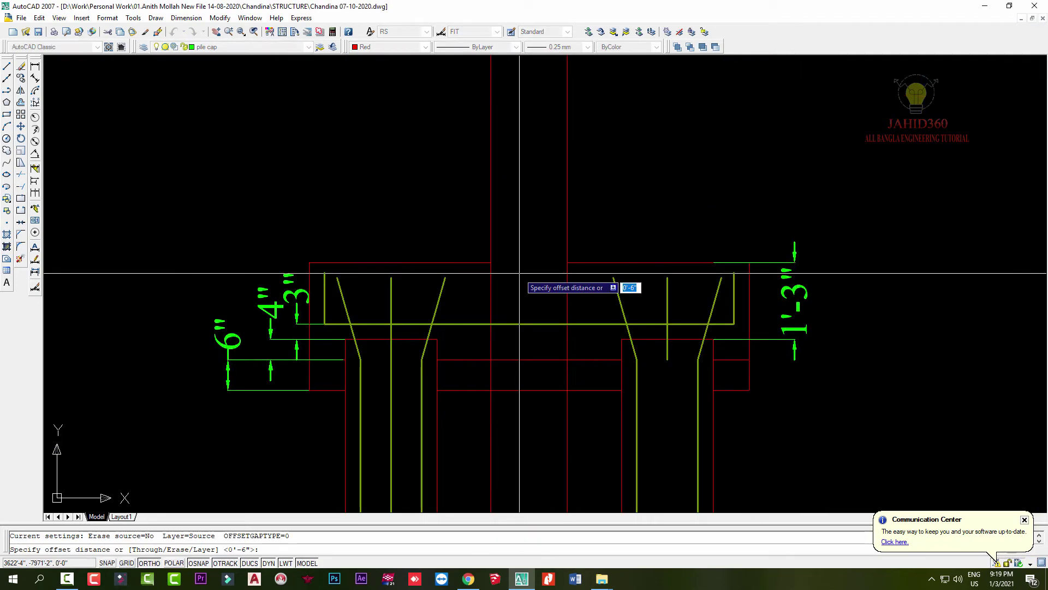
{"action": "type", "text": "3"}
{"action": "key", "text": "Return"}
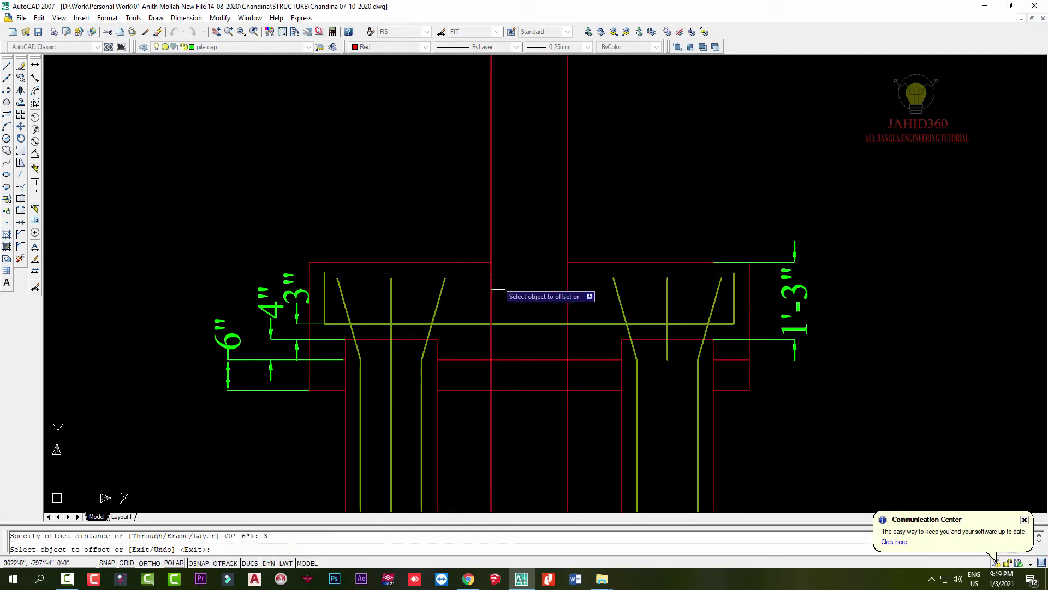
{"action": "scroll", "coordinate": [498, 281], "scroll_direction": "down", "scroll_amount": 2}
{"action": "scroll", "coordinate": [538, 445], "scroll_direction": "down", "scroll_amount": 2}
{"action": "key", "text": "Escape"}
{"action": "scroll", "coordinate": [538, 445], "scroll_direction": "up", "scroll_amount": 4}
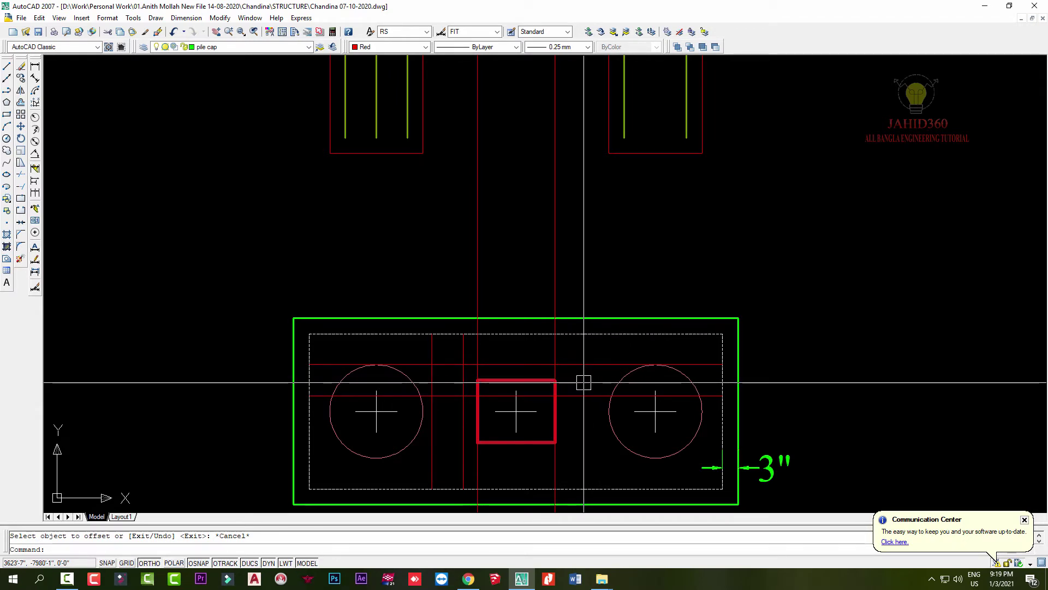
Offset a cap-section line 1.5 units to one side and review the pile cap plan.
{"action": "type", "text": "o"}
{"action": "key", "text": "Return"}
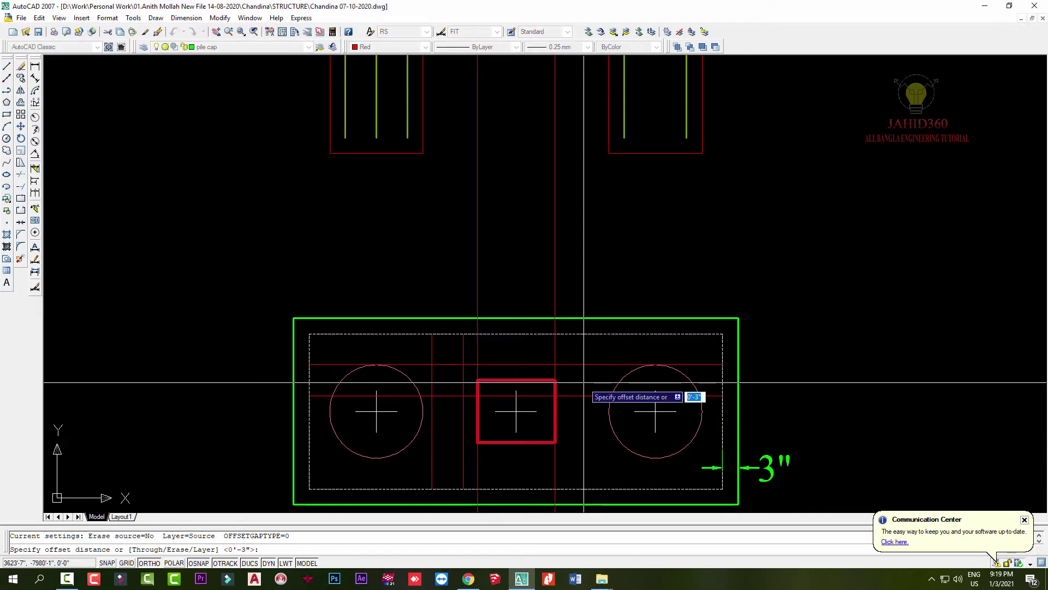
{"action": "key", "text": "Return"}
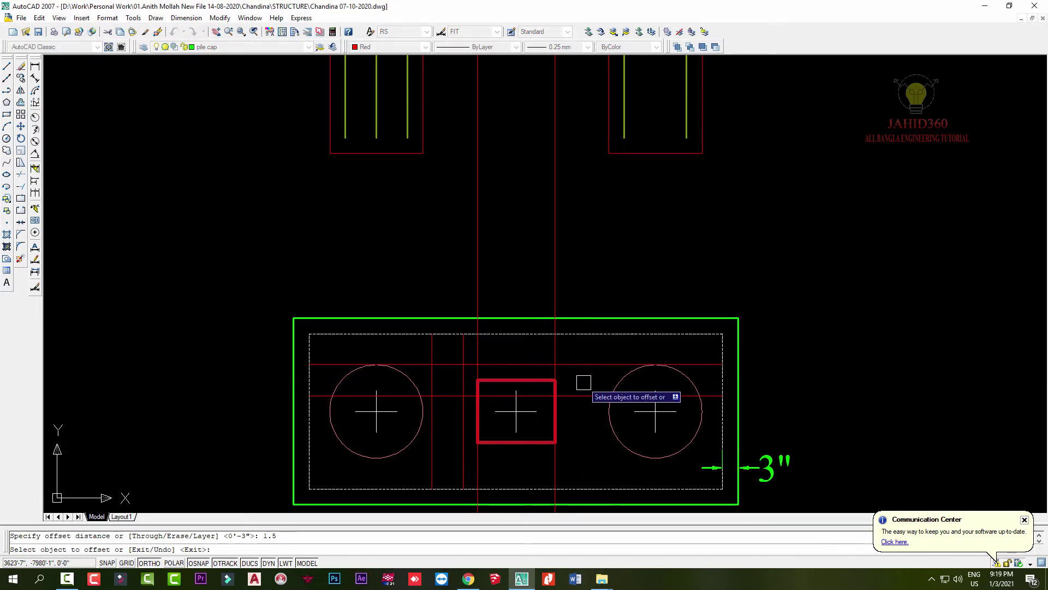
{"action": "scroll", "coordinate": [583, 379], "scroll_direction": "down", "scroll_amount": 5}
{"action": "scroll", "coordinate": [563, 273], "scroll_direction": "up", "scroll_amount": 5}
{"action": "left_click", "coordinate": [540, 260]}
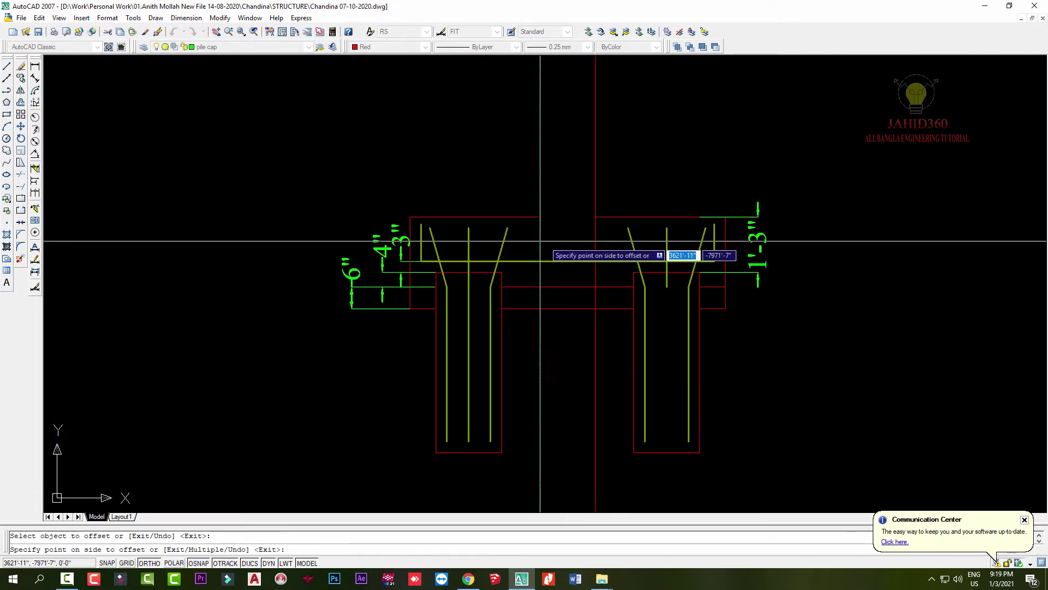
{"action": "left_click", "coordinate": [595, 241]}
{"action": "middle_click_drag", "start_coordinate": [586, 234], "coordinate": [565, 271]}
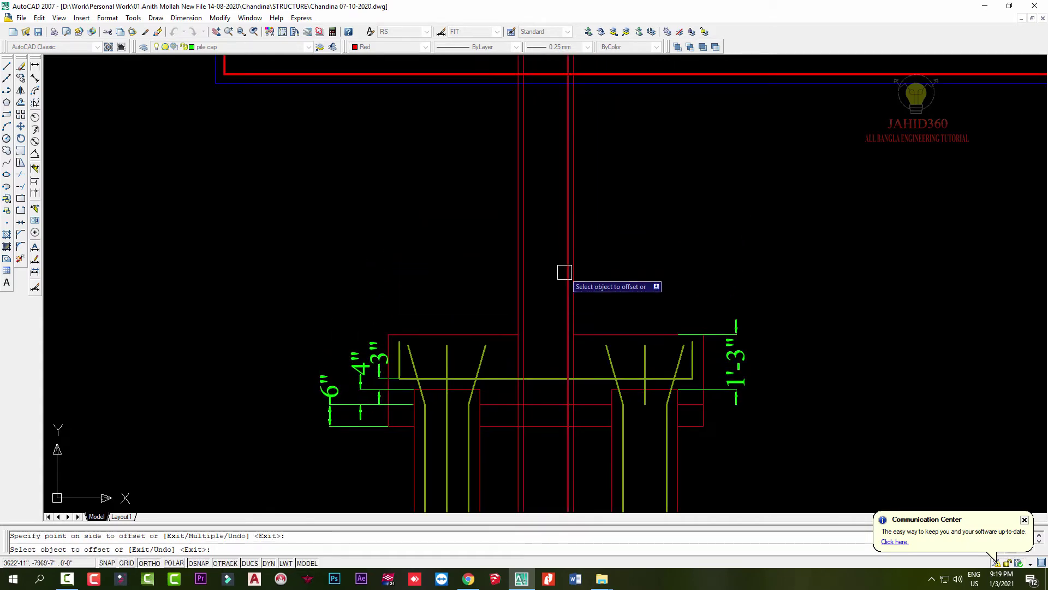
{"action": "scroll", "coordinate": [564, 272], "scroll_direction": "down", "scroll_amount": 5}
{"action": "middle_click_drag", "start_coordinate": [552, 453], "coordinate": [550, 381]}
{"action": "scroll", "coordinate": [550, 381], "scroll_direction": "up", "scroll_amount": 5}
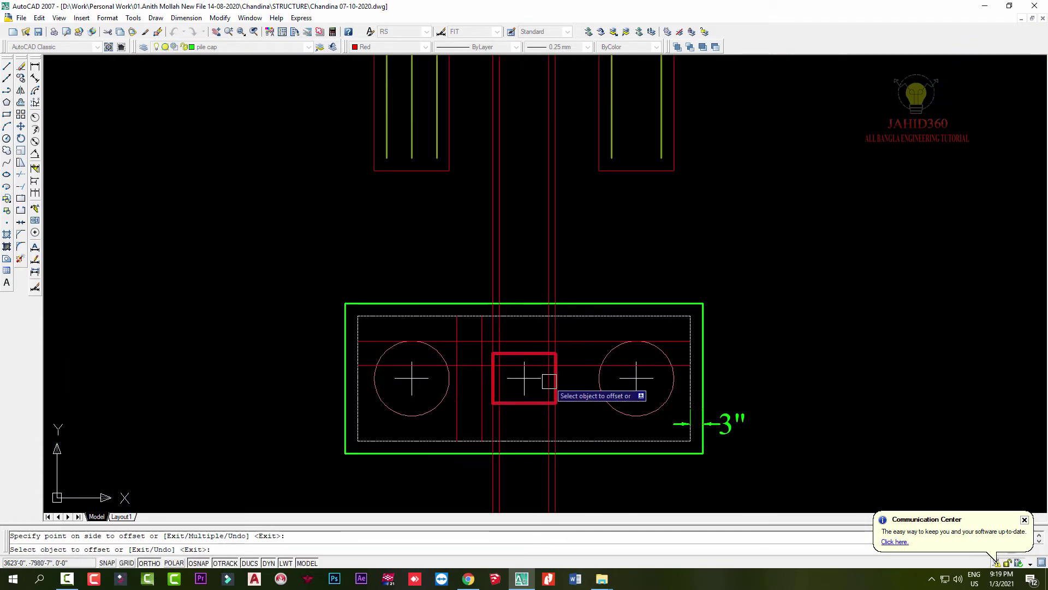
{"action": "scroll", "coordinate": [557, 383], "scroll_direction": "down", "scroll_amount": 5}
{"action": "scroll", "coordinate": [541, 350], "scroll_direction": "up", "scroll_amount": 5}
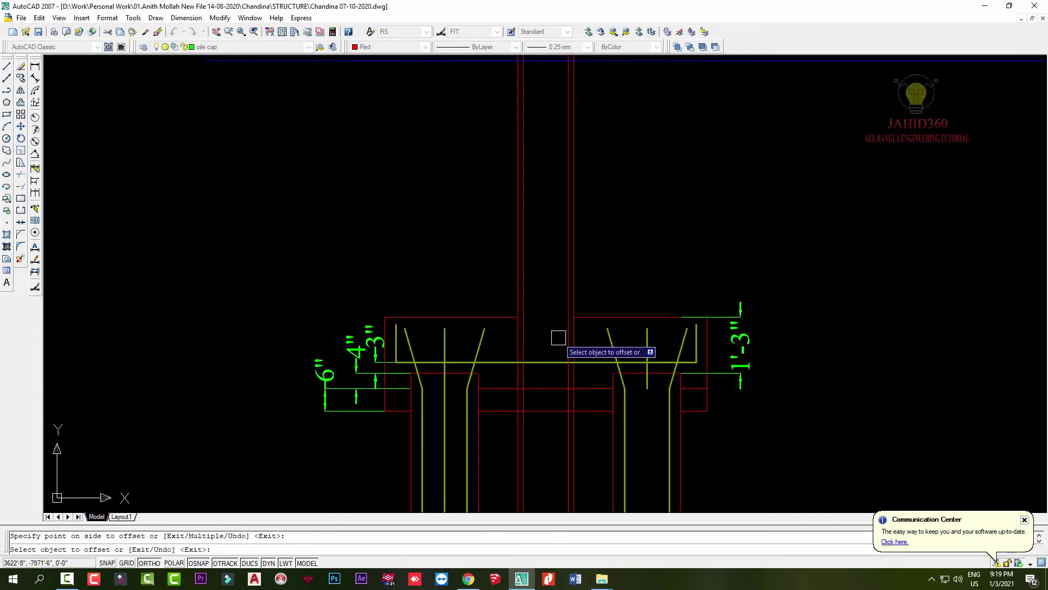
{"action": "scroll", "coordinate": [533, 346], "scroll_direction": "up", "scroll_amount": 1}
{"action": "middle_click_drag", "start_coordinate": [515, 299], "coordinate": [503, 362]}
{"action": "key", "text": "Escape"}
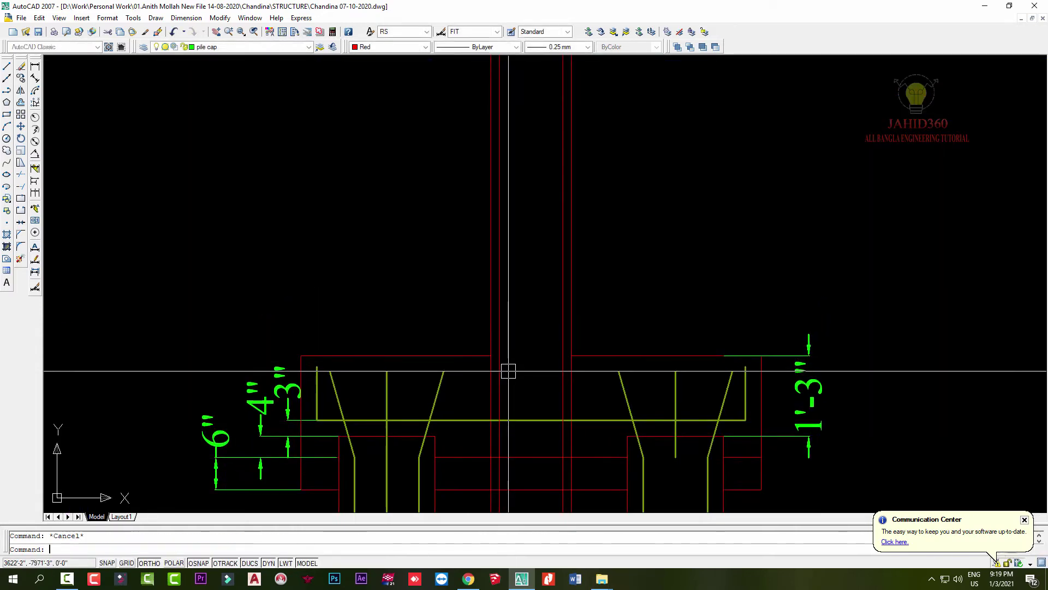
Try filleting the left pile cap outline, then cancel.
{"action": "scroll", "coordinate": [508, 370], "scroll_direction": "down", "scroll_amount": 4}
{"action": "scroll", "coordinate": [495, 286], "scroll_direction": "up", "scroll_amount": 3}
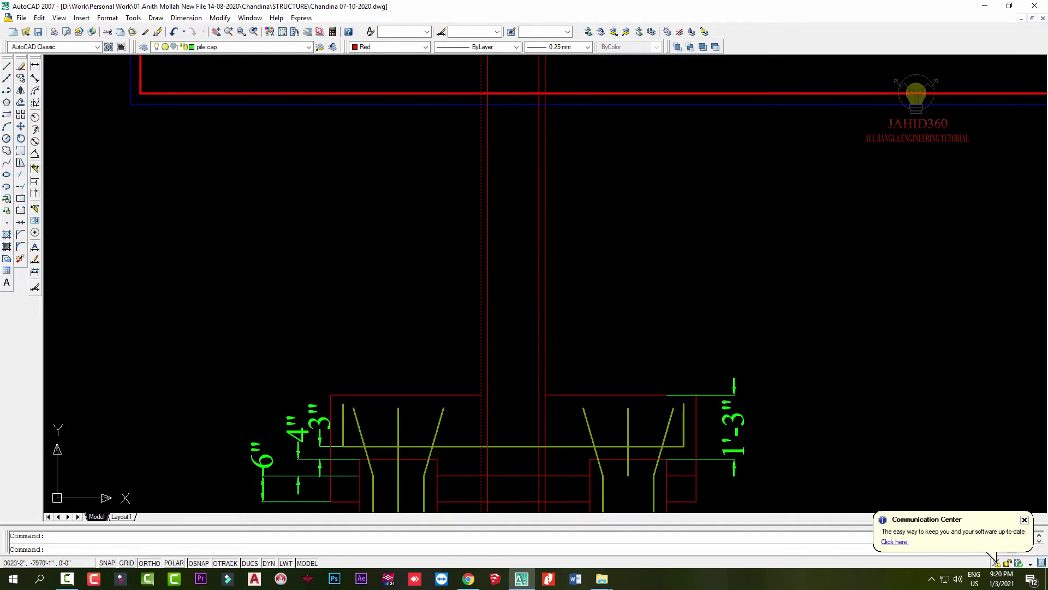
{"action": "scroll", "coordinate": [546, 376], "scroll_direction": "up", "scroll_amount": 1}
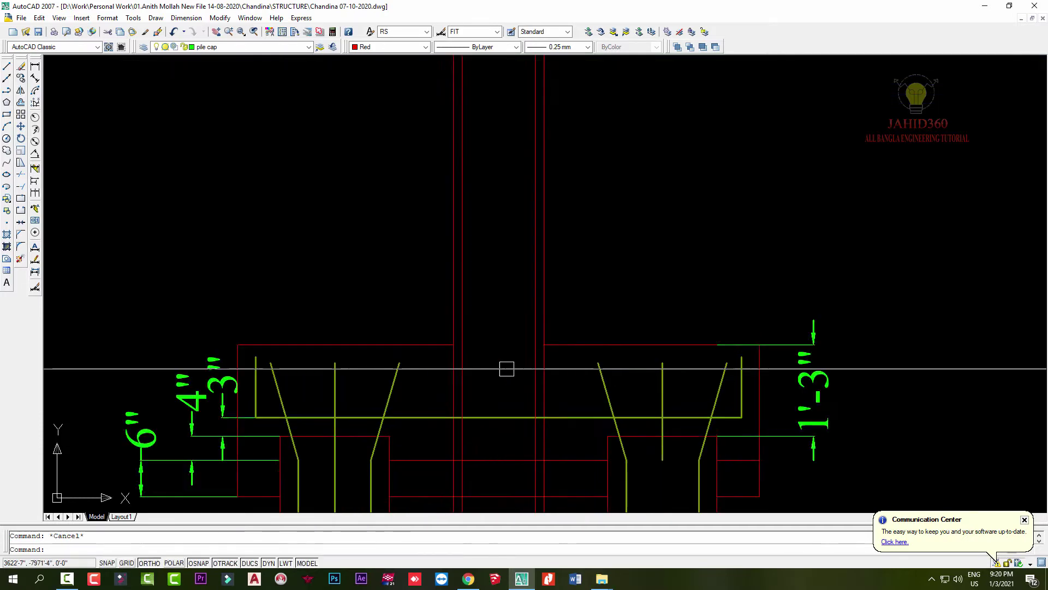
{"action": "scroll", "coordinate": [506, 371], "scroll_direction": "up", "scroll_amount": 2}
{"action": "type", "text": "f"}
{"action": "key", "text": "Return"}
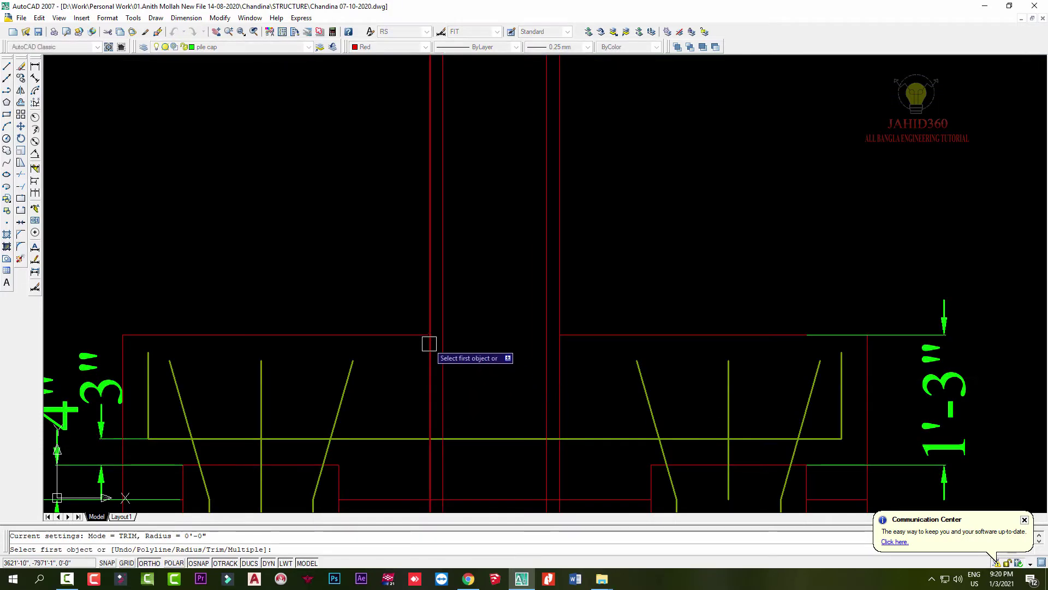
{"action": "left_click", "coordinate": [427, 335]}
{"action": "key", "text": "Escape"}
Run a TRIM with all objects as cutting edges and end it without trimming.
{"action": "type", "text": "tr"}
{"action": "key", "text": "Return"}
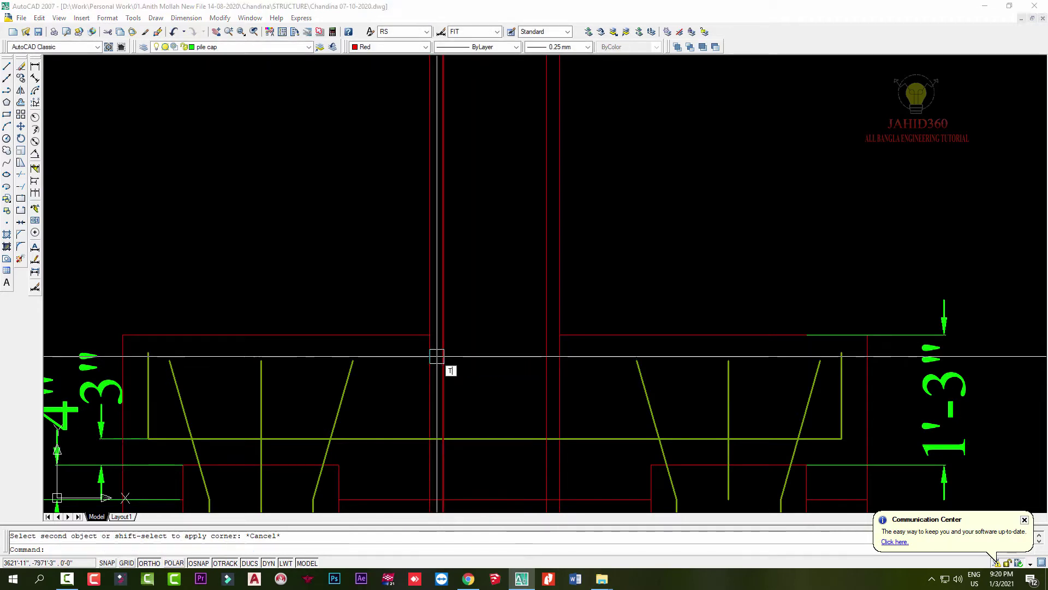
{"action": "key", "text": "Return"}
{"action": "scroll", "coordinate": [553, 358], "scroll_direction": "down", "scroll_amount": 3}
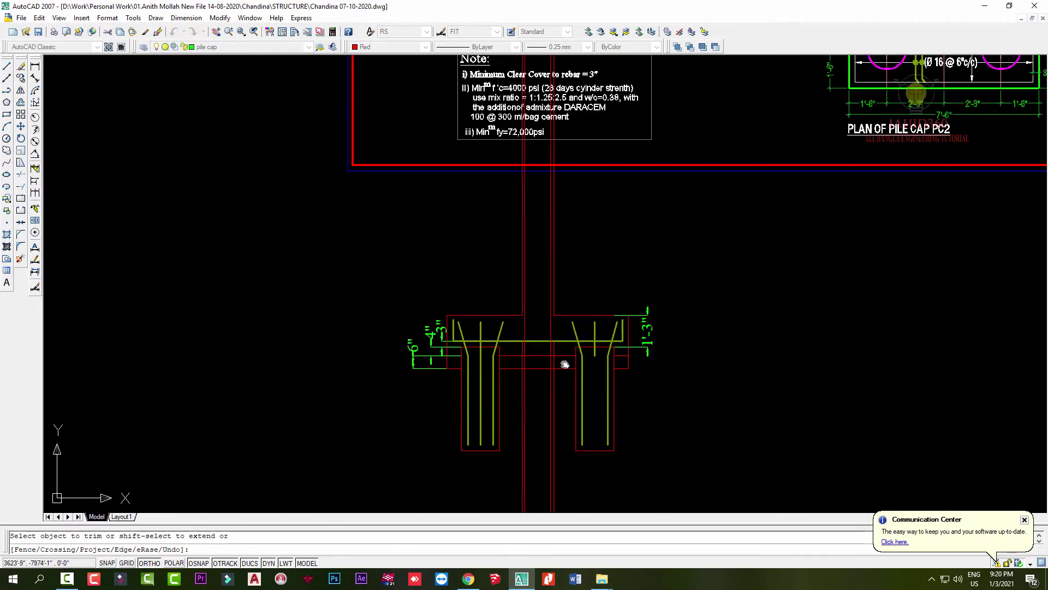
{"action": "scroll", "coordinate": [563, 362], "scroll_direction": "up", "scroll_amount": 2}
{"action": "key", "text": "Return"}
Erase the two stray lines in the middle of the cap.
{"action": "left_click", "coordinate": [534, 330]}
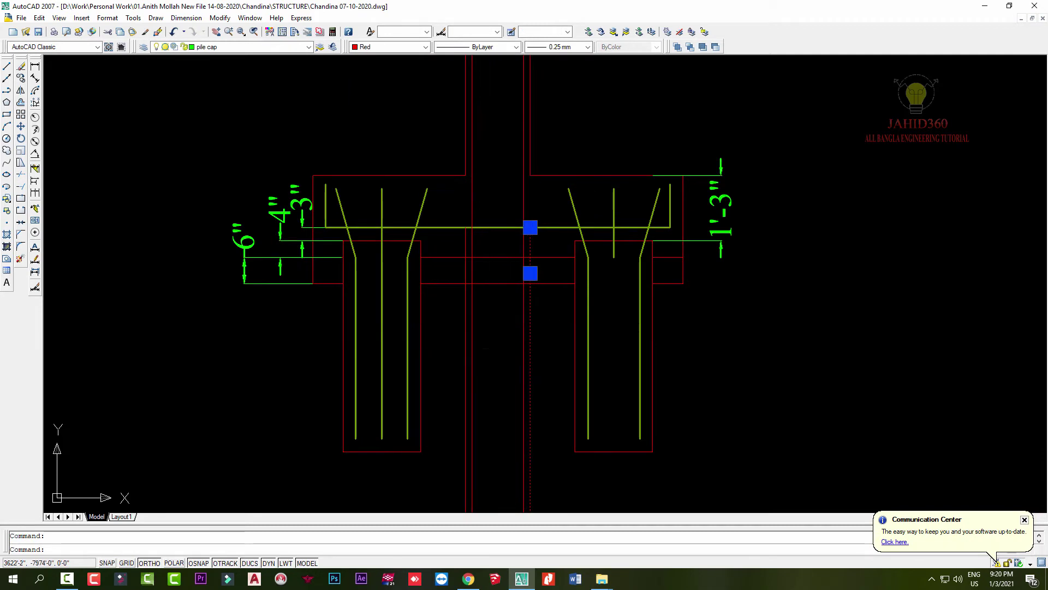
{"action": "key", "text": "Delete"}
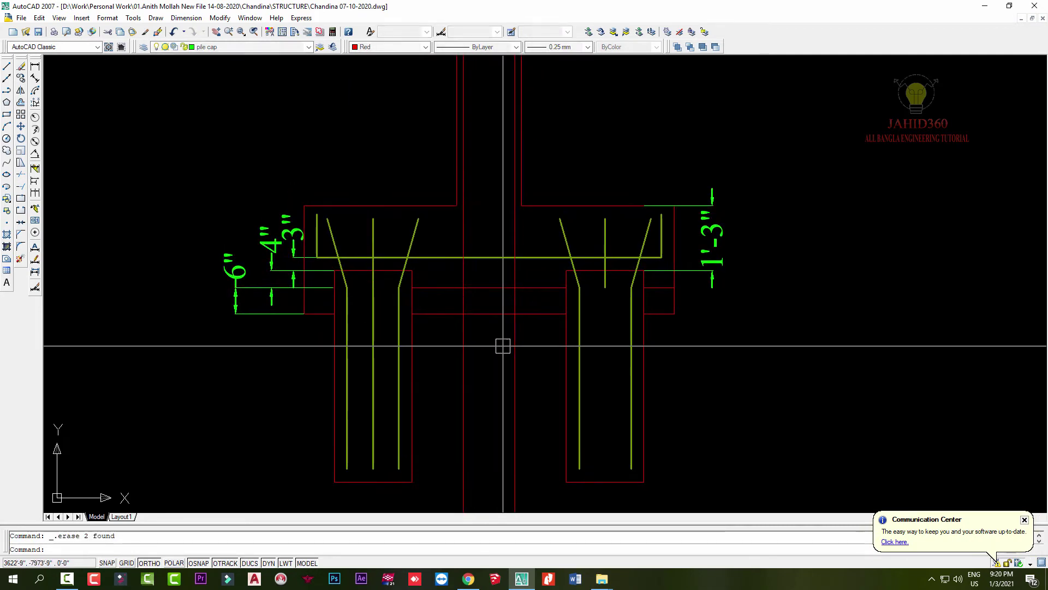
{"action": "scroll", "coordinate": [317, 246], "scroll_direction": "up", "scroll_amount": 6}
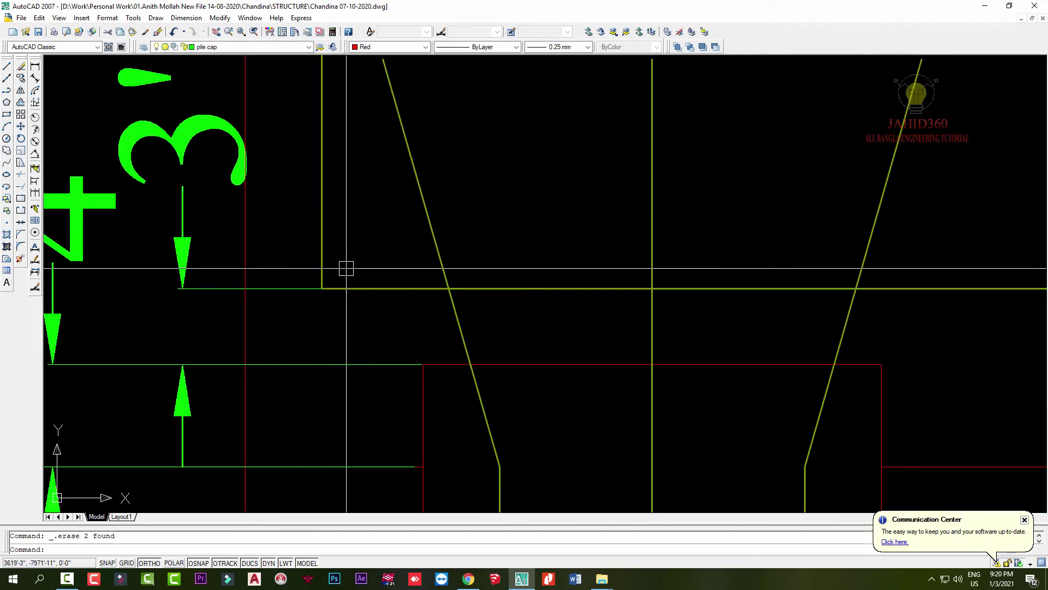
Place a solid red bar dot on the bottom bar and select it.
{"action": "type", "text": "o"}
{"action": "key", "text": "Return"}
{"action": "key", "text": "Return"}
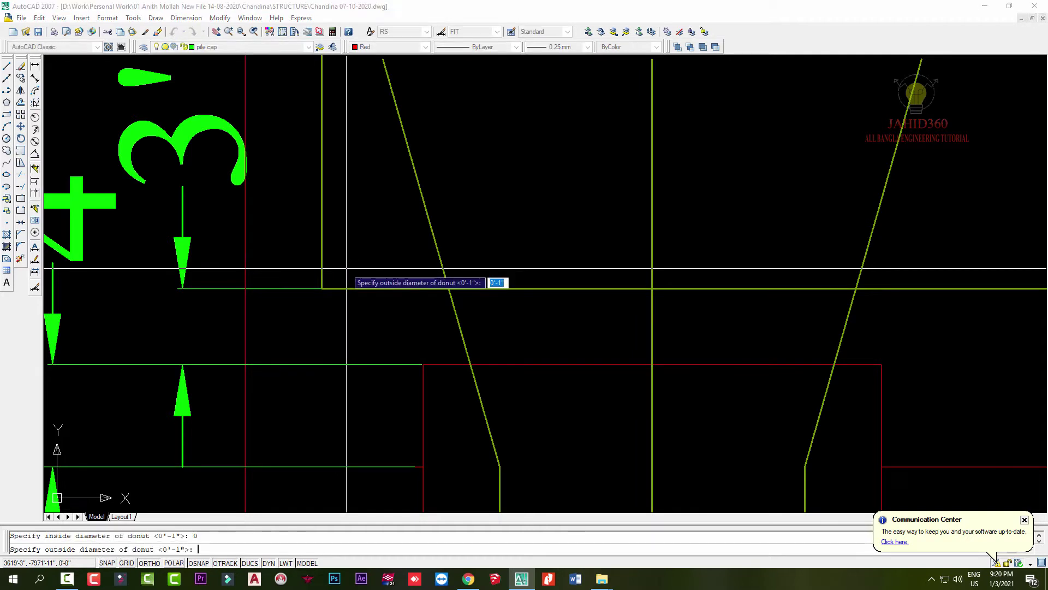
{"action": "type", "text": "1"}
{"action": "key", "text": "Return"}
{"action": "scroll", "coordinate": [337, 270], "scroll_direction": "up", "scroll_amount": 3}
{"action": "scroll", "coordinate": [337, 270], "scroll_direction": "up", "scroll_amount": 3}
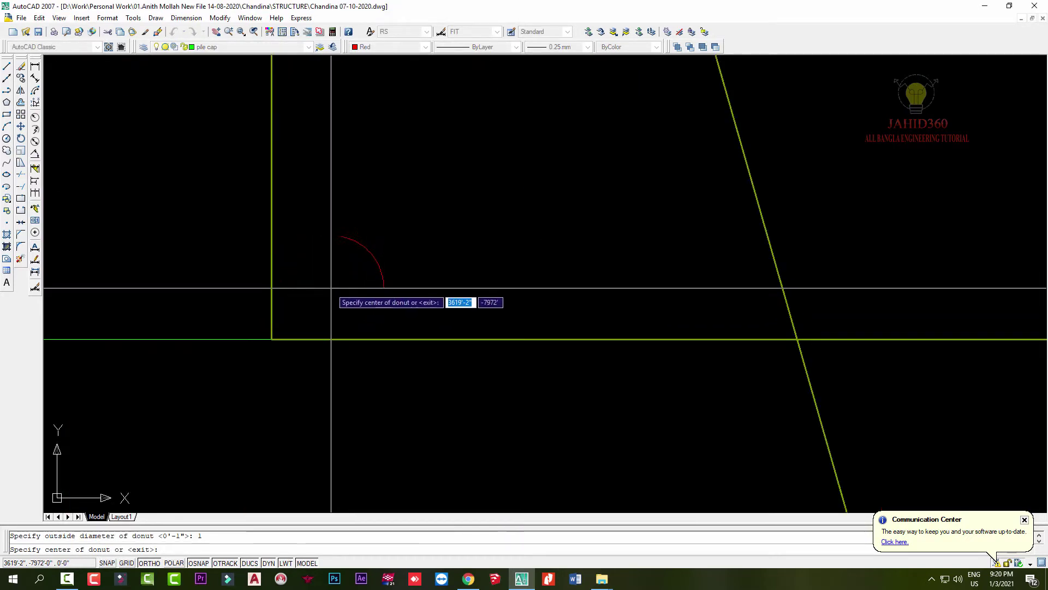
{"action": "scroll", "coordinate": [329, 284], "scroll_direction": "down", "scroll_amount": 6}
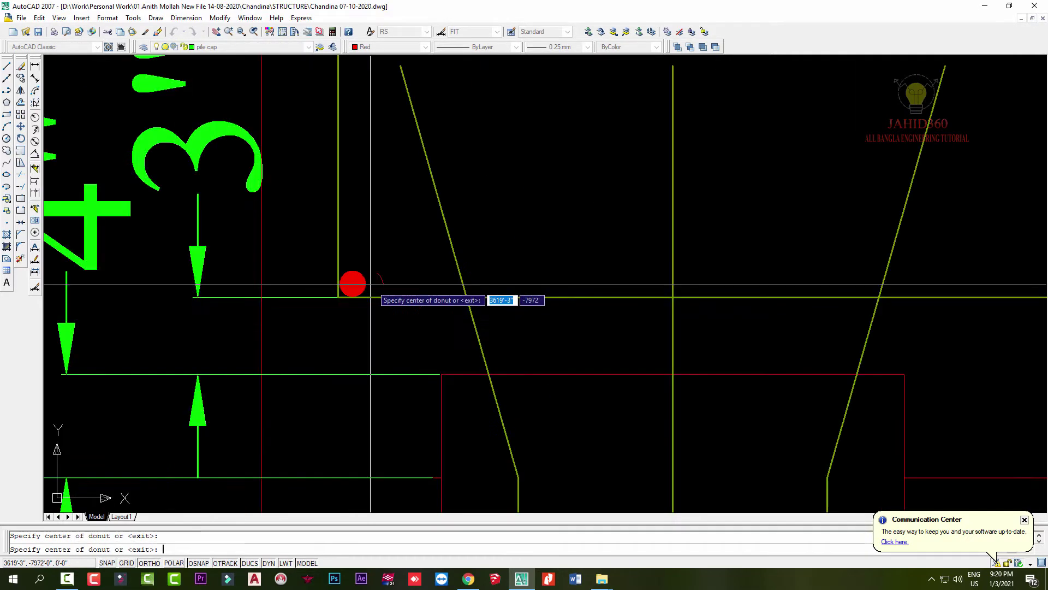
{"action": "left_click", "coordinate": [353, 284]}
{"action": "key", "text": "Escape"}
{"action": "left_click", "coordinate": [380, 283]}
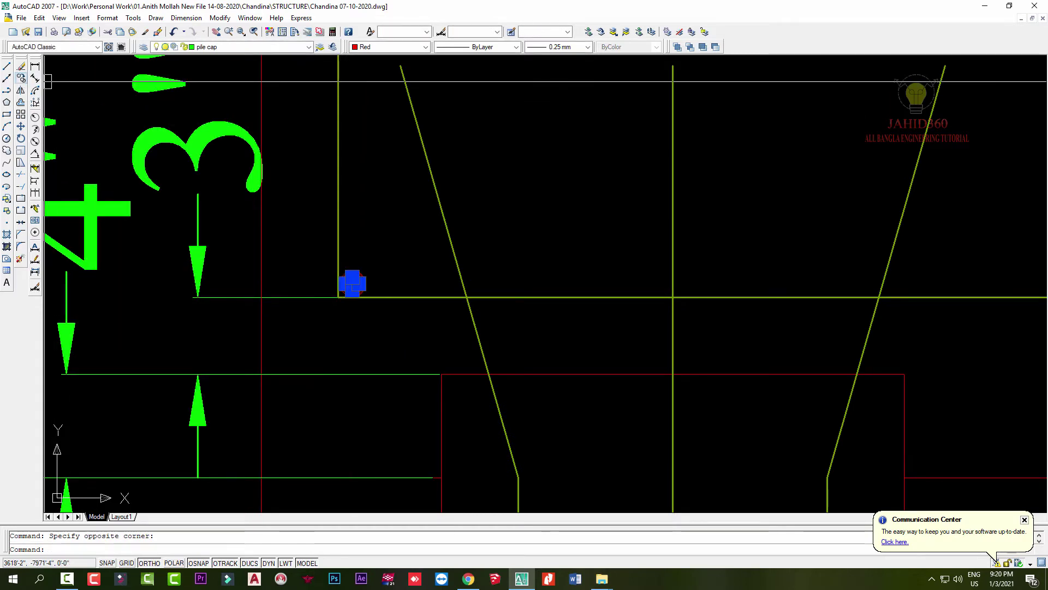
Copy the bar dot to the right at 7-inch spacing with Ortho on.
{"action": "left_click", "coordinate": [20, 79]}
{"action": "scroll", "coordinate": [350, 284], "scroll_direction": "up", "scroll_amount": 2}
{"action": "left_click", "coordinate": [348, 268]}
{"action": "scroll", "coordinate": [347, 269], "scroll_direction": "down", "scroll_amount": 2}
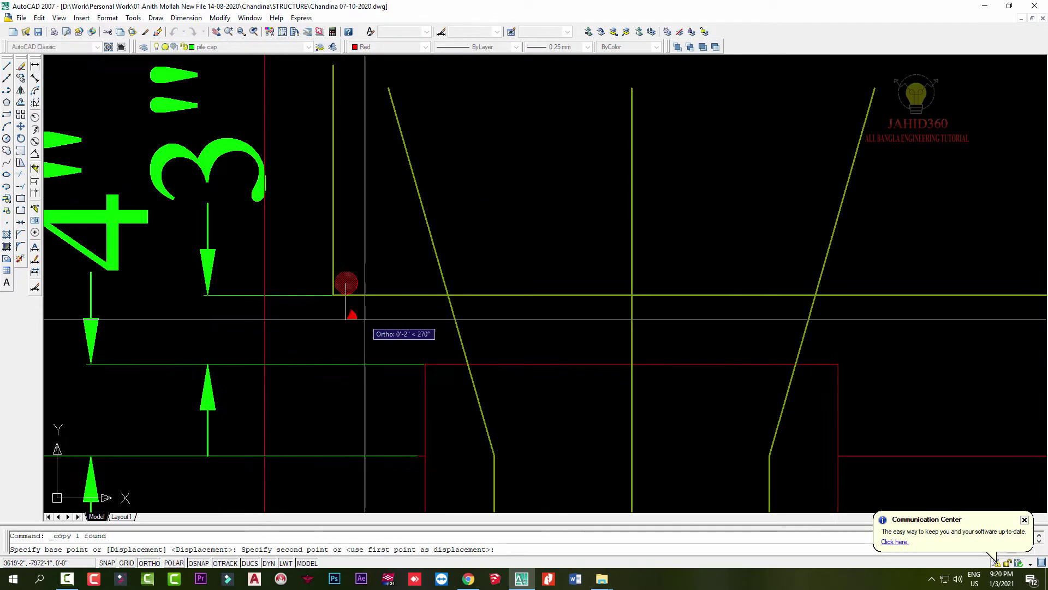
{"action": "key", "text": "F8"}
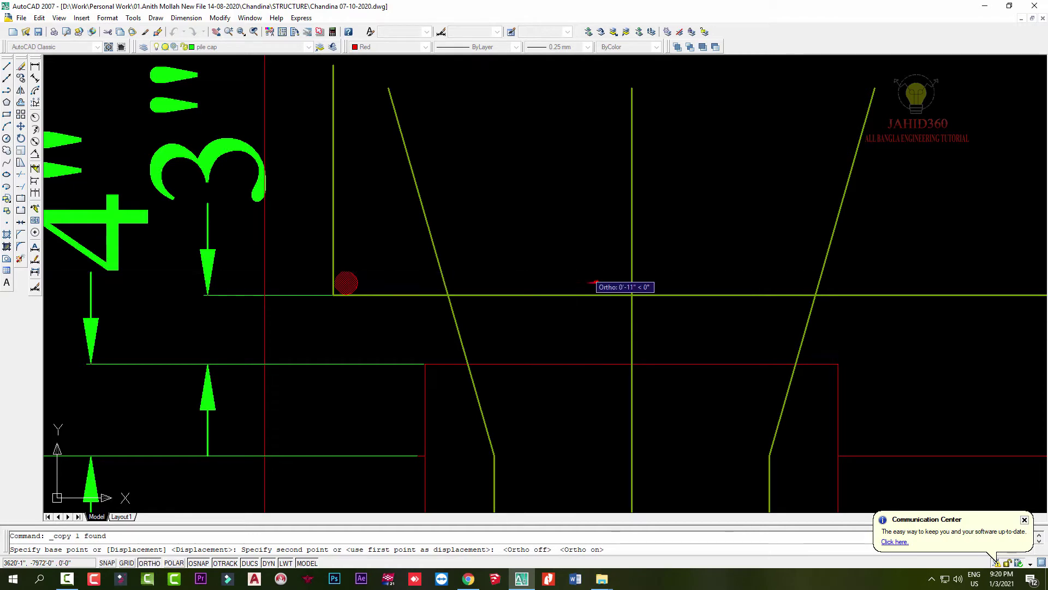
{"action": "type", "text": "7"}
{"action": "key", "text": "Return"}
{"action": "type", "text": "14"}
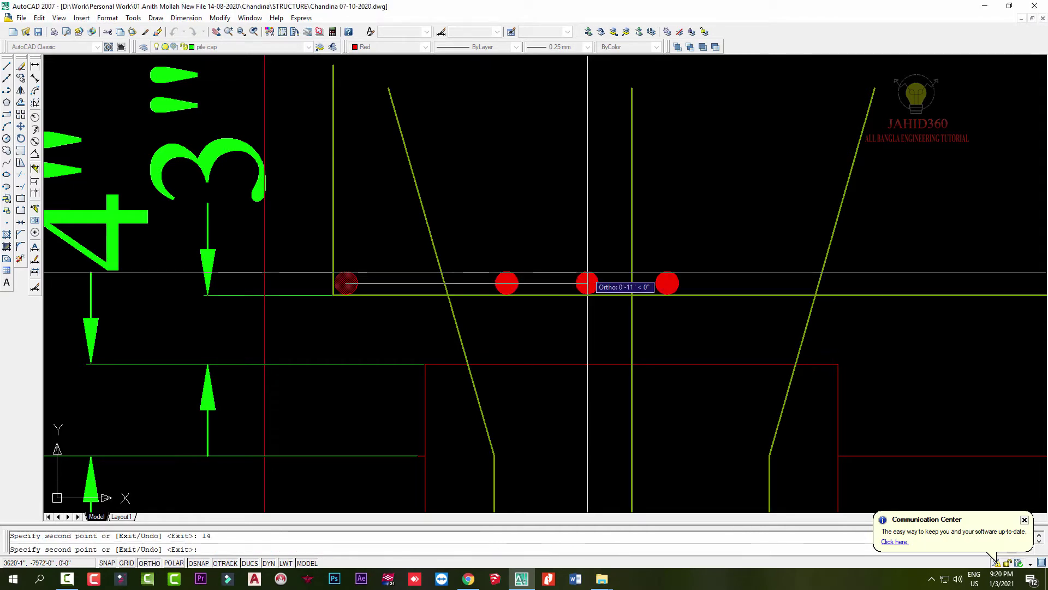
{"action": "key", "text": "Escape"}
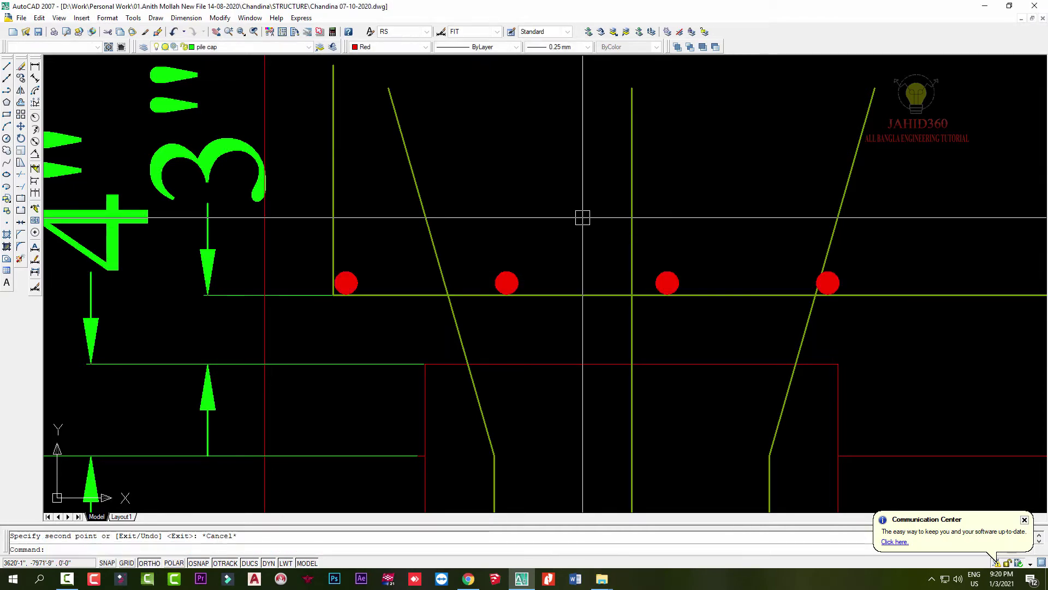
Copy the three right bar dots twice more along the bar to the right.
{"action": "left_click", "coordinate": [489, 235]}
{"action": "left_click", "coordinate": [889, 331]}
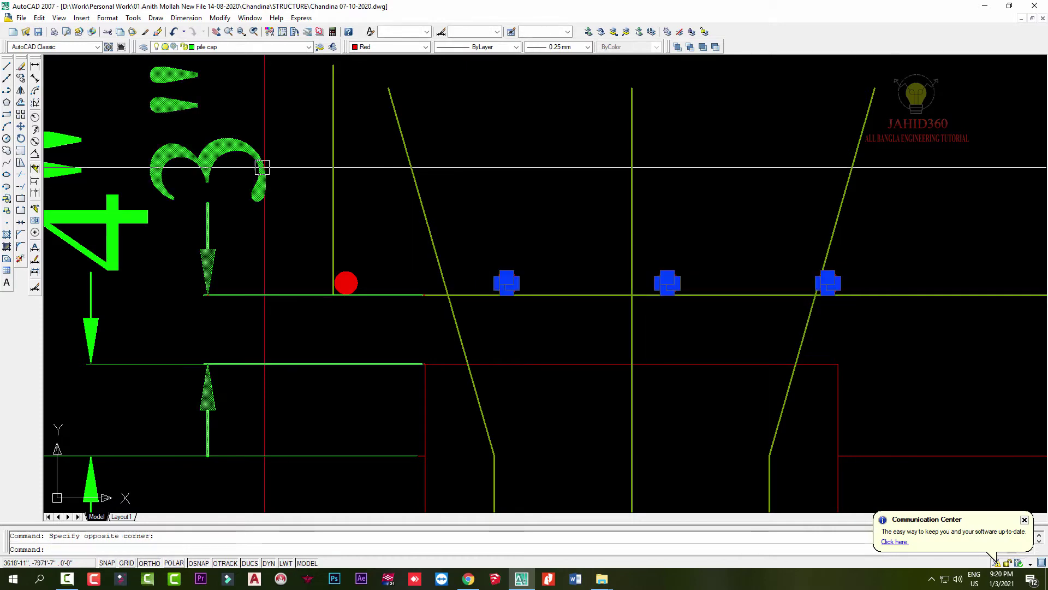
{"action": "left_click", "coordinate": [23, 82]}
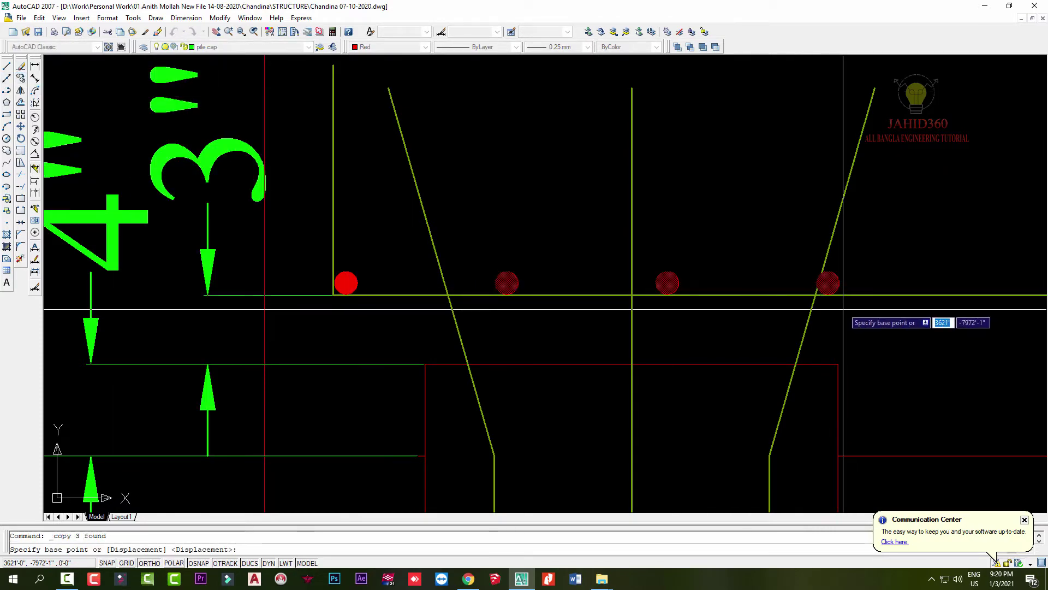
{"action": "scroll", "coordinate": [330, 303], "scroll_direction": "up", "scroll_amount": 5}
{"action": "left_click", "coordinate": [360, 249]}
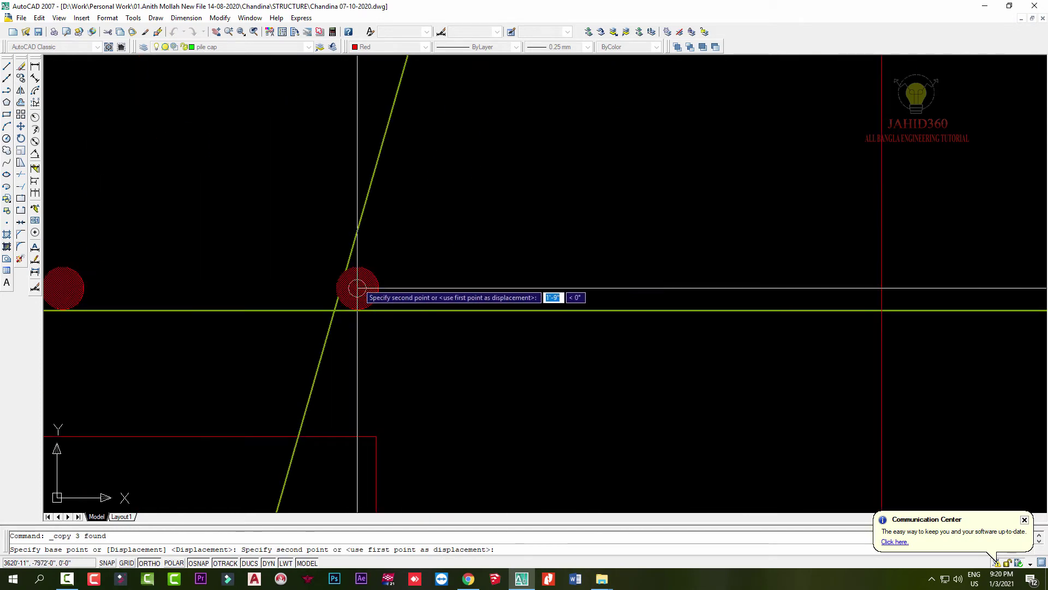
{"action": "left_click", "coordinate": [356, 288]}
{"action": "scroll", "coordinate": [328, 305], "scroll_direction": "down", "scroll_amount": 3}
{"action": "scroll", "coordinate": [423, 280], "scroll_direction": "up", "scroll_amount": 3}
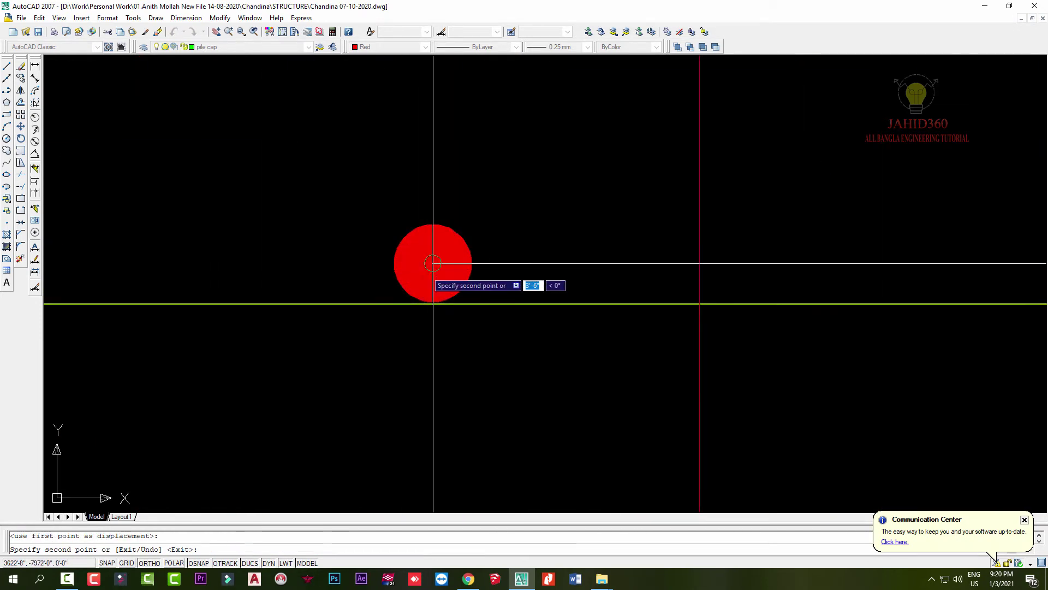
{"action": "left_click", "coordinate": [431, 280]}
{"action": "scroll", "coordinate": [398, 274], "scroll_direction": "down", "scroll_amount": 3}
{"action": "scroll", "coordinate": [653, 317], "scroll_direction": "up", "scroll_amount": 3}
{"action": "scroll", "coordinate": [653, 317], "scroll_direction": "up", "scroll_amount": 2}
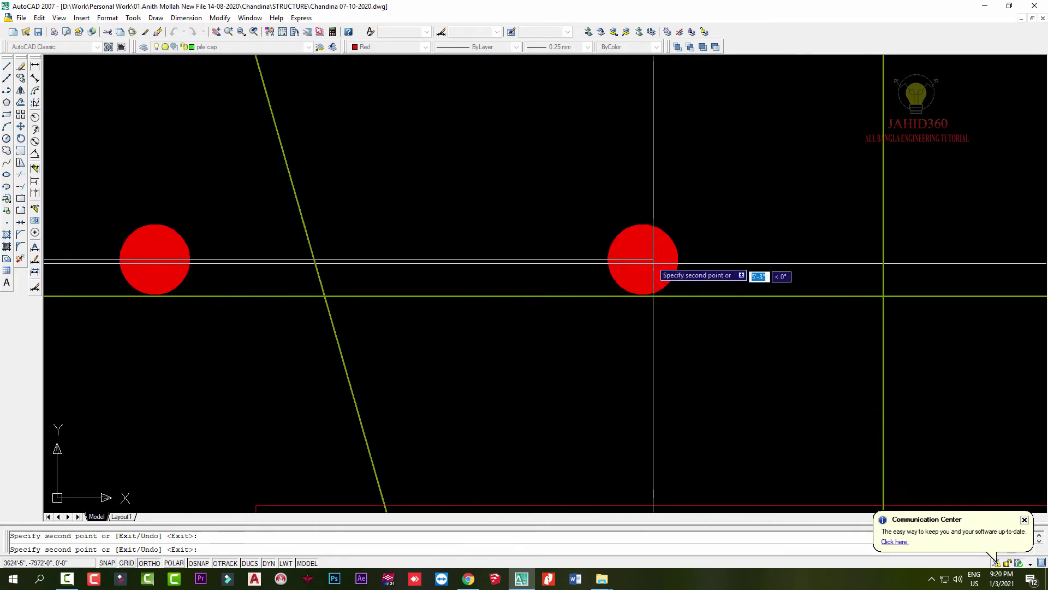
{"action": "key", "text": "Return"}
{"action": "scroll", "coordinate": [573, 306], "scroll_direction": "down", "scroll_amount": 3}
{"action": "scroll", "coordinate": [665, 291], "scroll_direction": "up", "scroll_amount": 3}
Delete the bar dot hanging past the cap edge.
{"action": "left_click", "coordinate": [661, 255]}
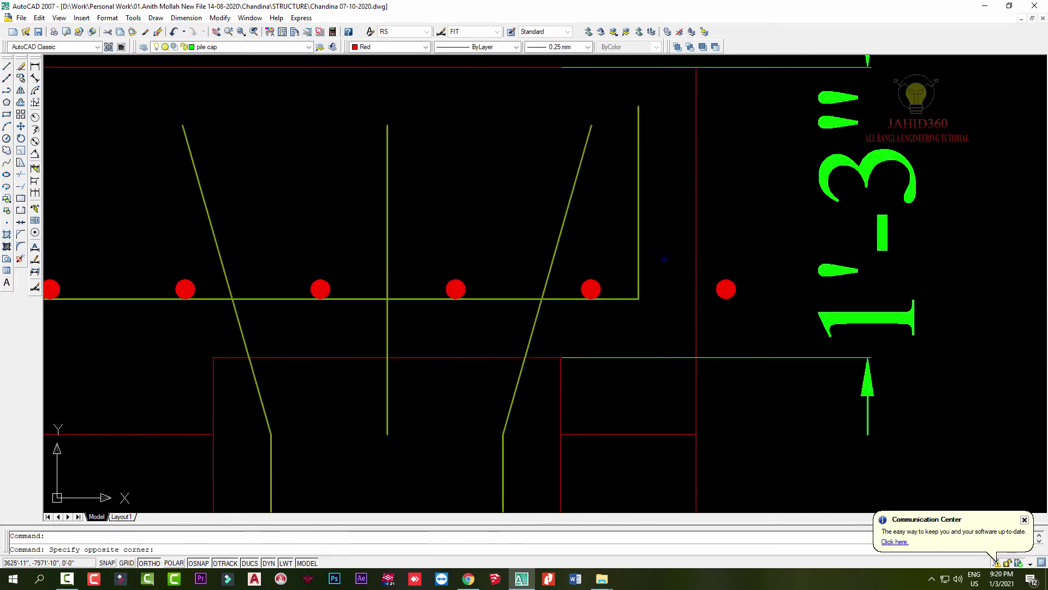
{"action": "left_click", "coordinate": [762, 327]}
{"action": "key", "text": "Delete"}
{"action": "scroll", "coordinate": [705, 317], "scroll_direction": "down", "scroll_amount": 3}
{"action": "scroll", "coordinate": [696, 309], "scroll_direction": "up", "scroll_amount": 2}
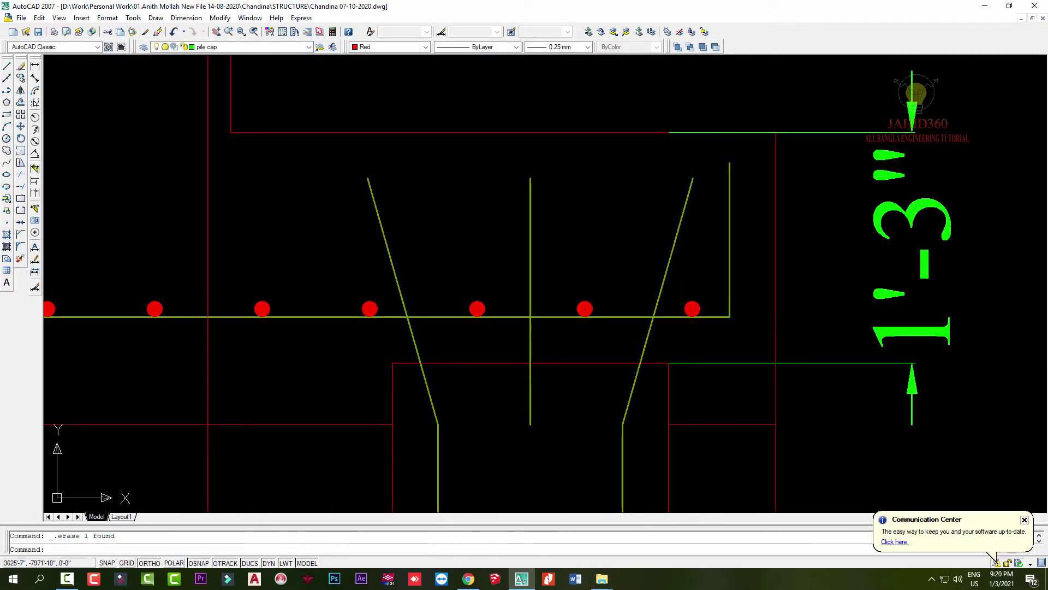
{"action": "scroll", "coordinate": [705, 322], "scroll_direction": "up", "scroll_amount": 3}
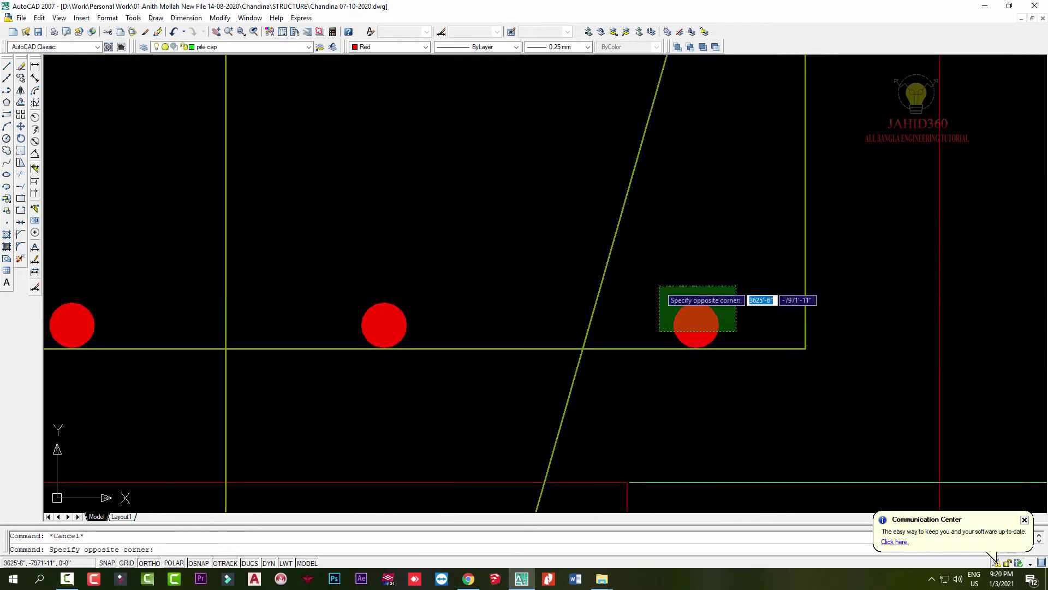
Copy the rightmost bar dot further right at distances 7, 4 and 21.
{"action": "left_click", "coordinate": [660, 287]}
{"action": "scroll", "coordinate": [540, 311], "scroll_direction": "down", "scroll_amount": 5}
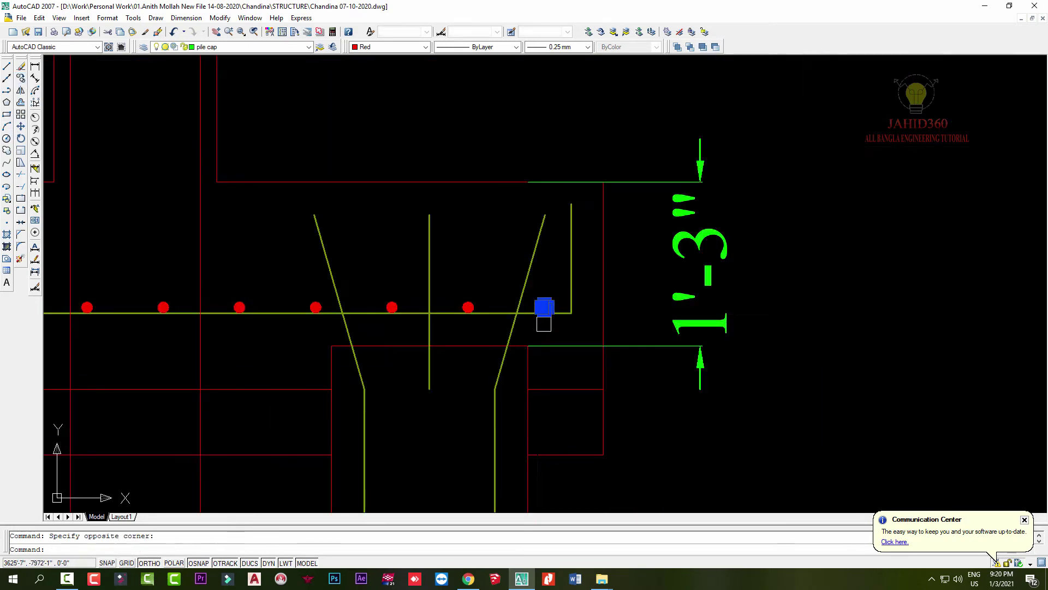
{"action": "left_click", "coordinate": [21, 78]}
{"action": "left_click", "coordinate": [528, 330]}
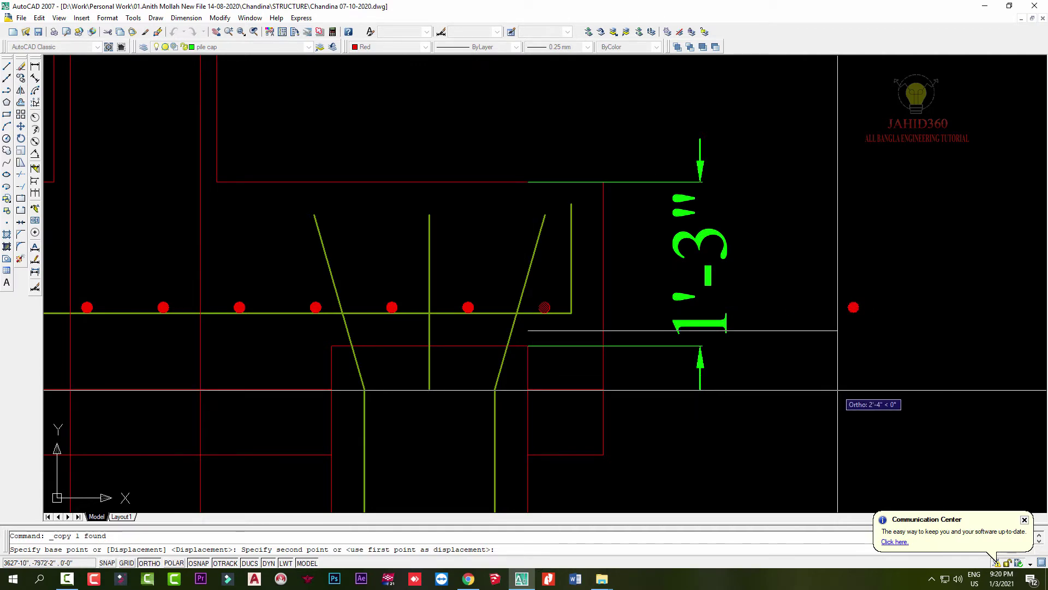
{"action": "type", "text": "7"}
{"action": "key", "text": "Return"}
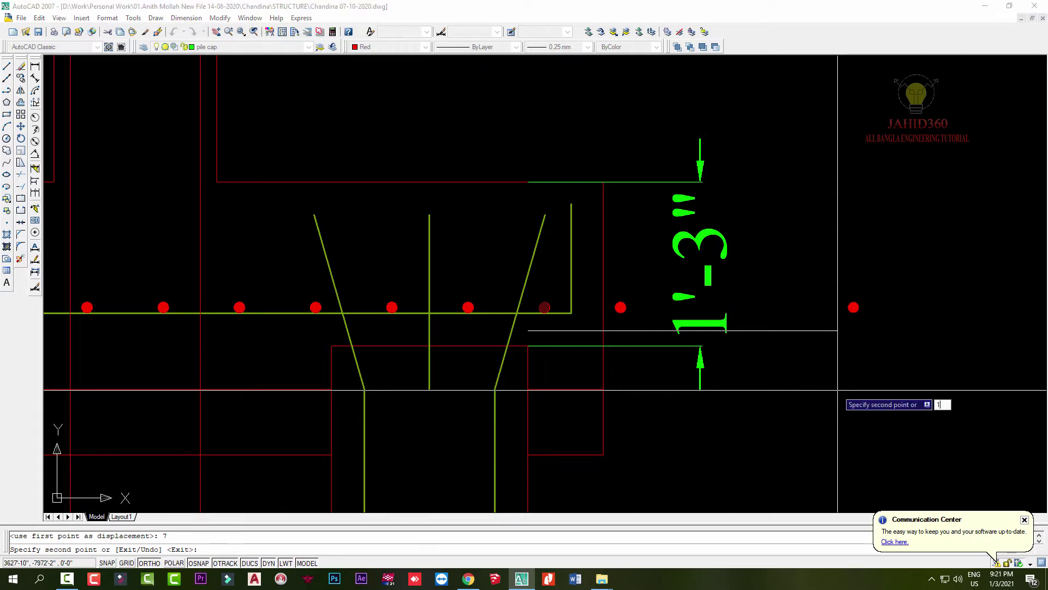
{"action": "type", "text": "4"}
{"action": "key", "text": "Return"}
{"action": "type", "text": "21"}
{"action": "key", "text": "Return"}
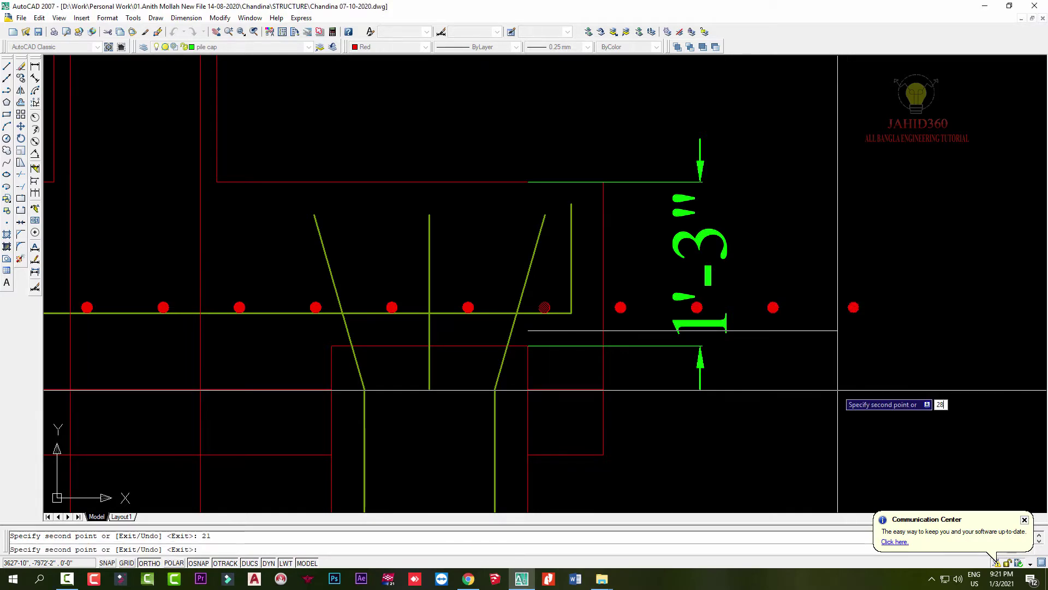
{"action": "key", "text": "Return"}
{"action": "scroll", "coordinate": [473, 285], "scroll_direction": "up", "scroll_amount": 2}
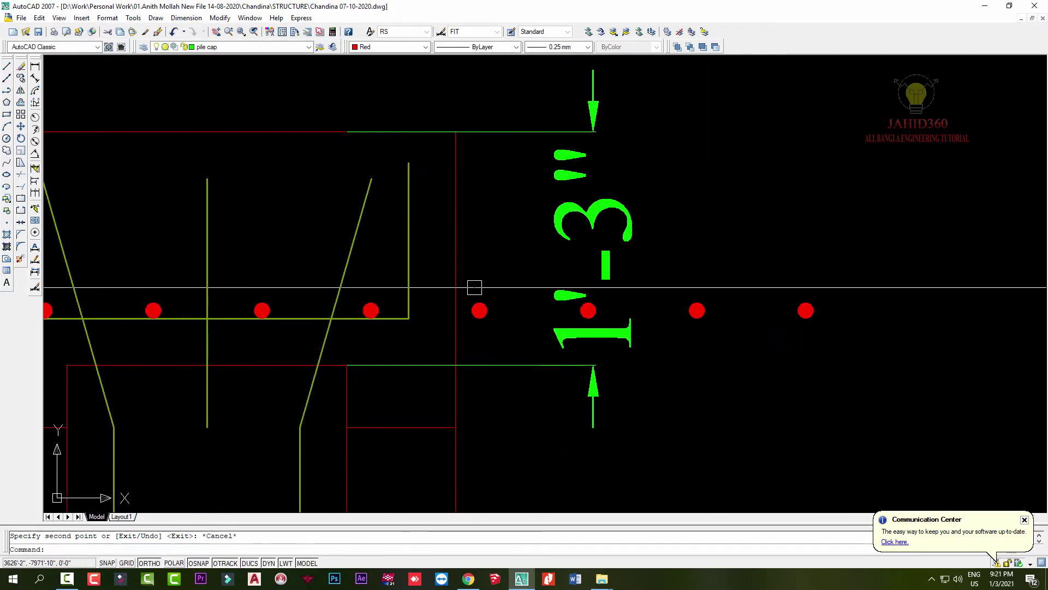
Delete the extra bar dots lying past the cap.
{"action": "left_click", "coordinate": [409, 241]}
{"action": "key", "text": "Escape"}
{"action": "left_click", "coordinate": [422, 271]}
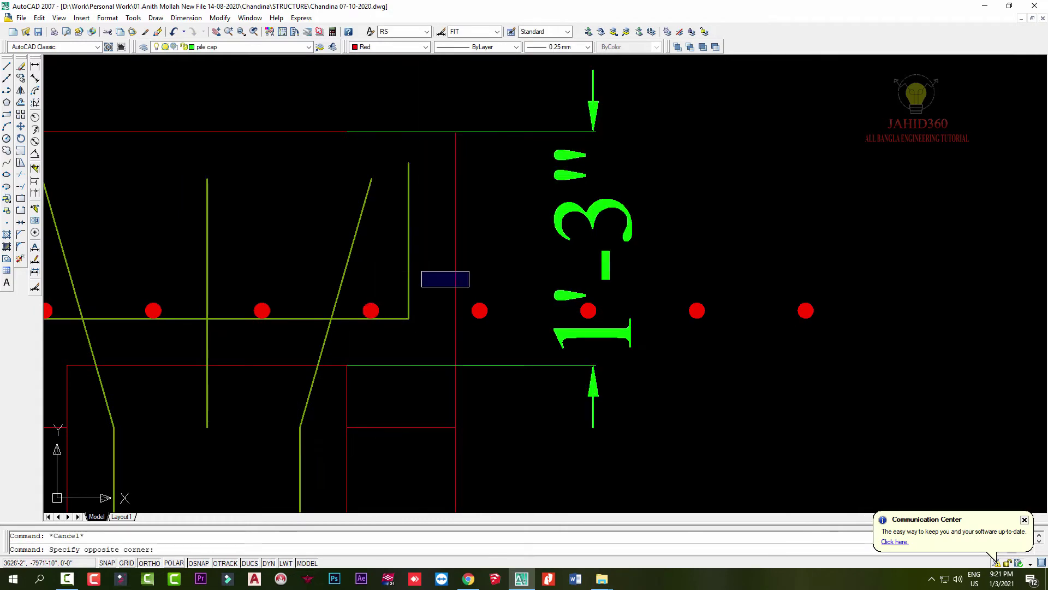
{"action": "left_click", "coordinate": [850, 331]}
{"action": "key", "text": "Delete"}
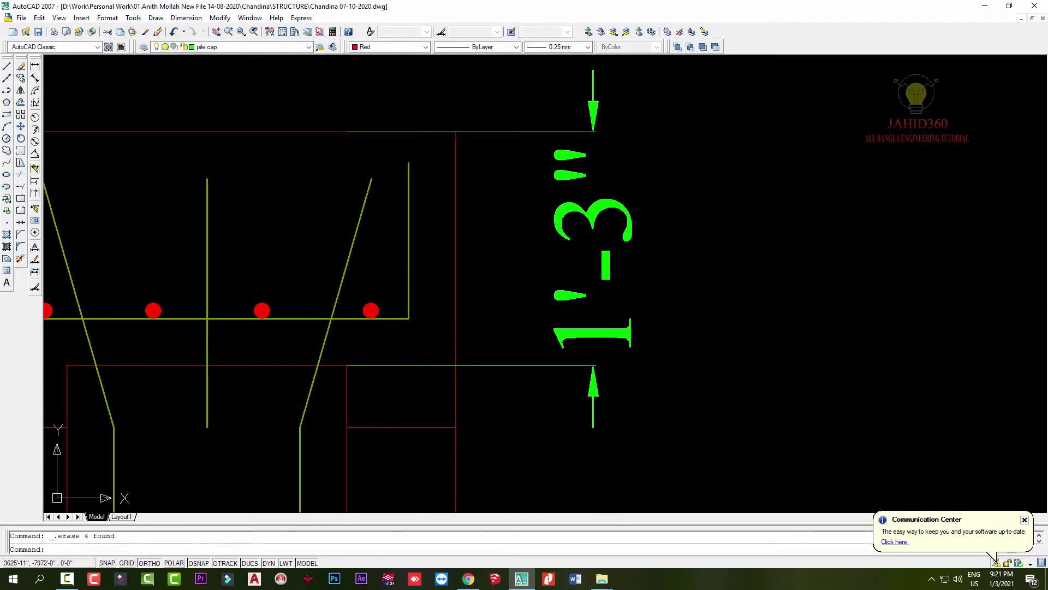
{"action": "scroll", "coordinate": [270, 327], "scroll_direction": "up", "scroll_amount": 2}
{"action": "scroll", "coordinate": [426, 315], "scroll_direction": "up", "scroll_amount": 1}
Move the last bar dot to the cap's right end.
{"action": "left_click", "coordinate": [397, 270]}
{"action": "left_click", "coordinate": [459, 332]}
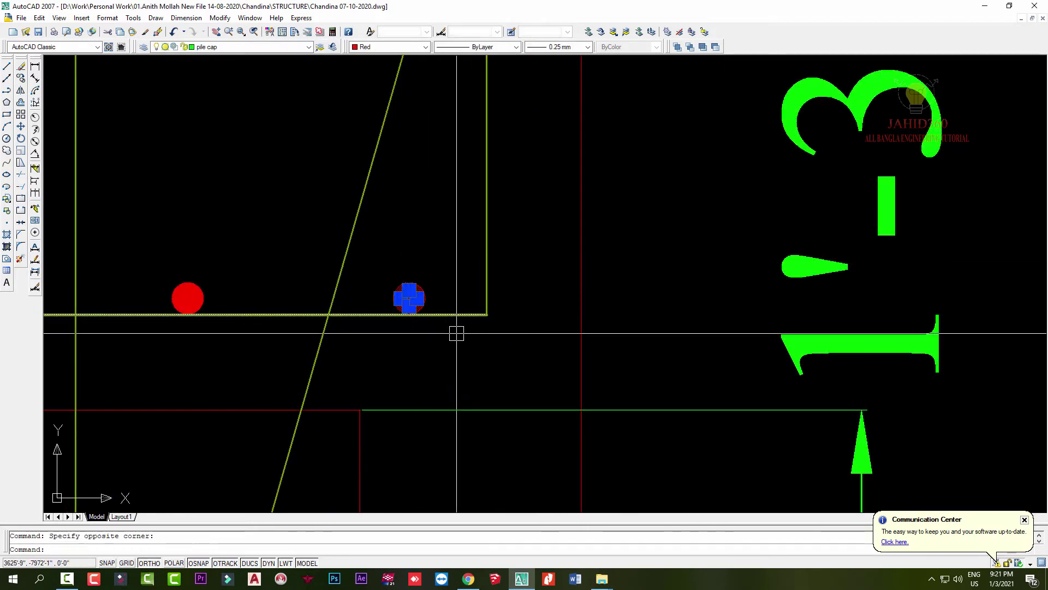
{"action": "scroll", "coordinate": [467, 379], "scroll_direction": "up", "scroll_amount": 3}
{"action": "type", "text": "m"}
{"action": "key", "text": "Return"}
{"action": "left_click", "coordinate": [467, 378]}
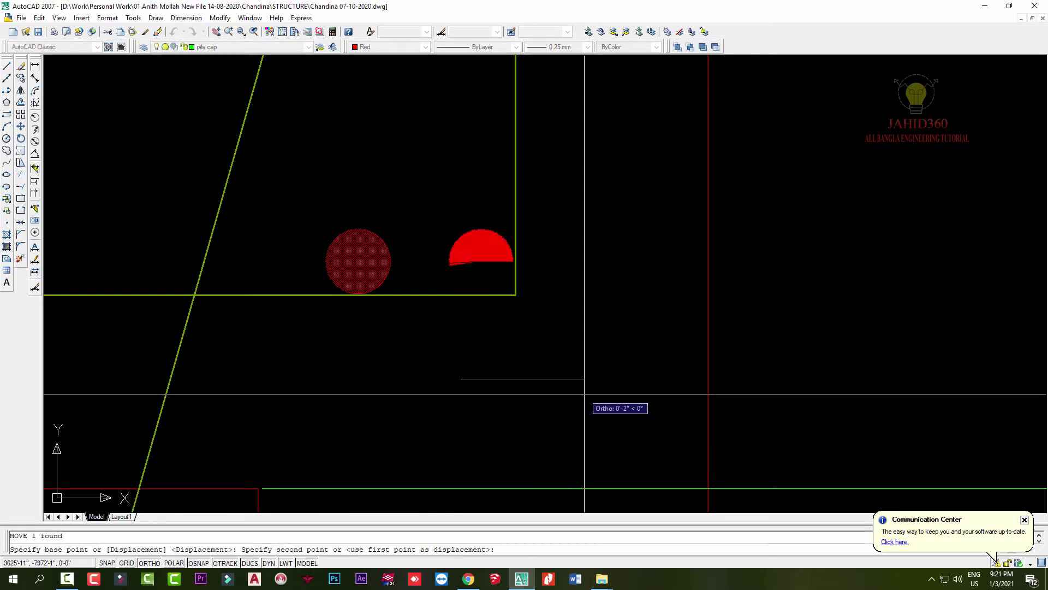
{"action": "left_click", "coordinate": [584, 393]}
{"action": "scroll", "coordinate": [584, 393], "scroll_direction": "down", "scroll_amount": 5}
{"action": "scroll", "coordinate": [401, 310], "scroll_direction": "up", "scroll_amount": 3}
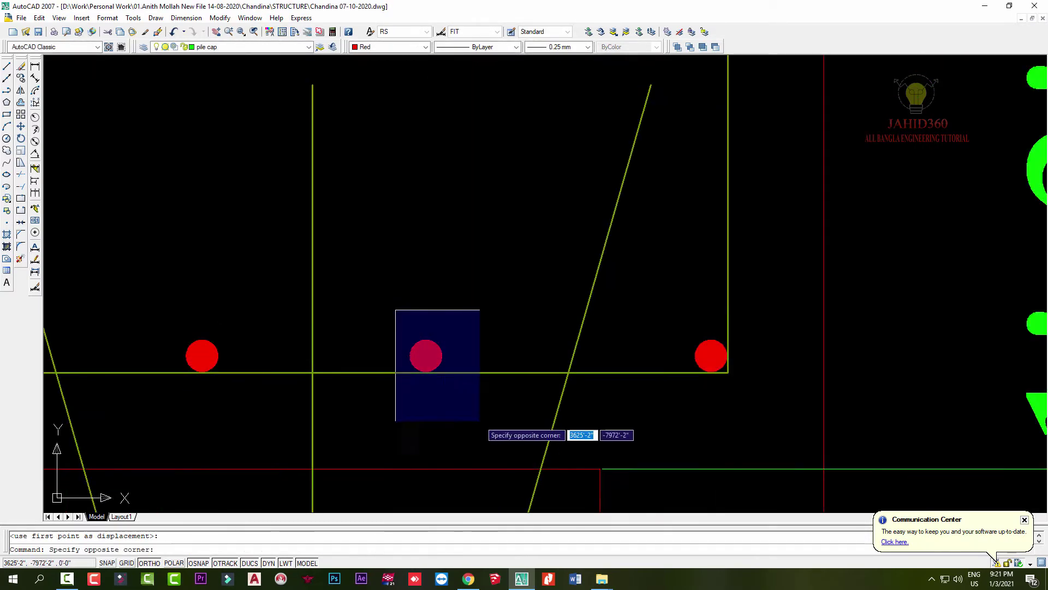
{"action": "left_click", "coordinate": [479, 421]}
{"action": "key", "text": "Escape"}
{"action": "scroll", "coordinate": [526, 250], "scroll_direction": "down", "scroll_amount": 3}
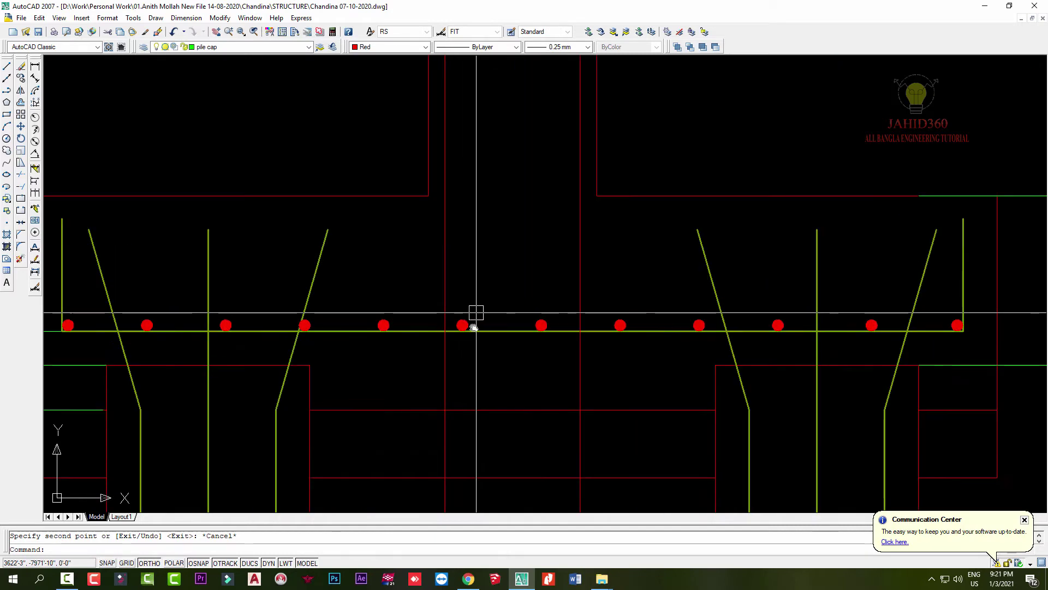
{"action": "key", "text": "Escape"}
{"action": "scroll", "coordinate": [503, 287], "scroll_direction": "down", "scroll_amount": 4}
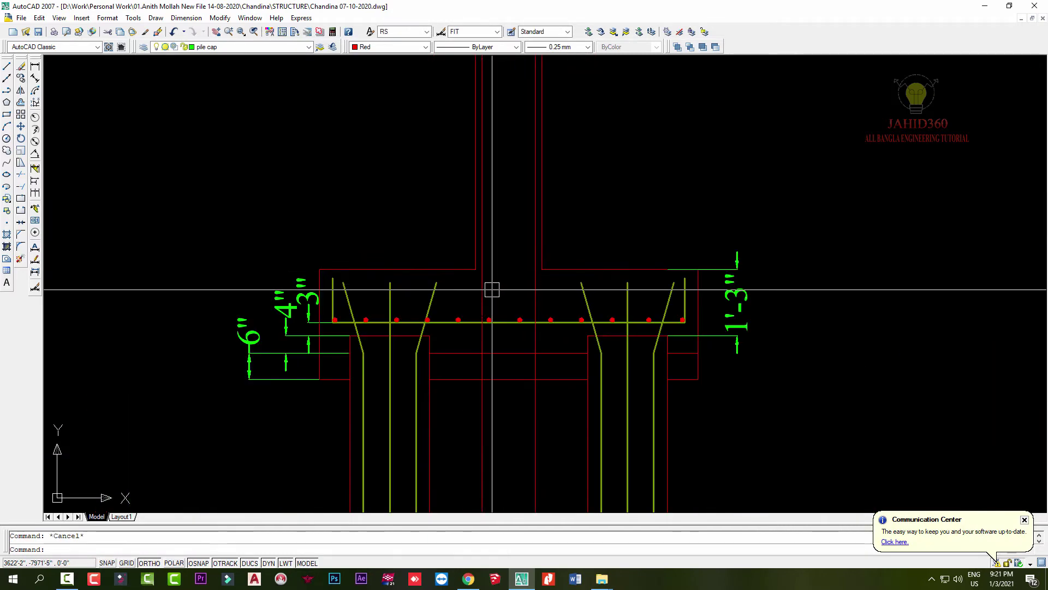
Start a match-properties (MA) from a bar, then cancel it.
{"action": "middle_click_drag", "start_coordinate": [446, 295], "coordinate": [430, 303]}
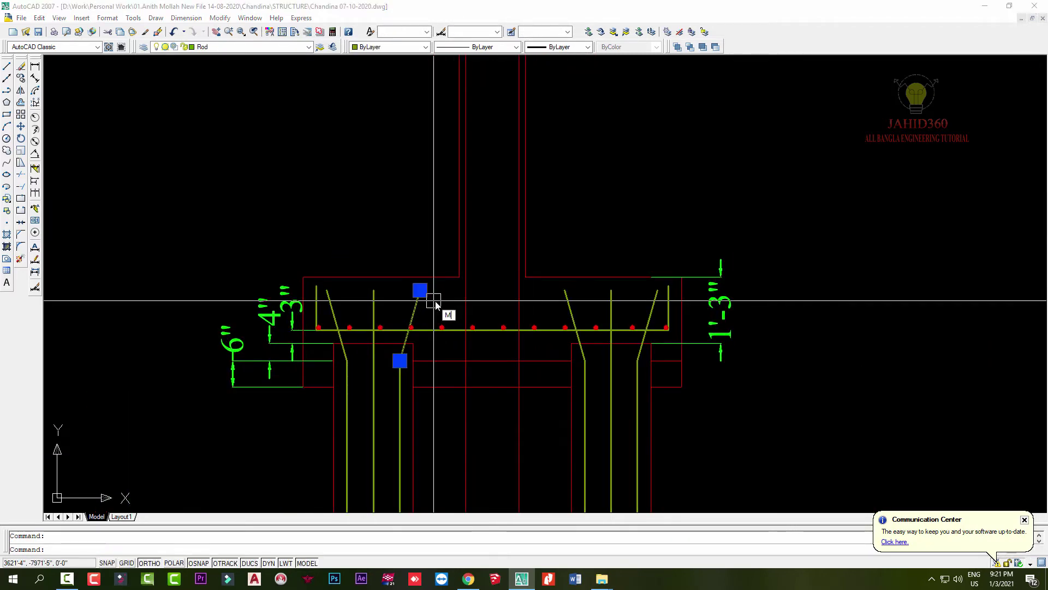
{"action": "type", "text": "ma"}
{"action": "key", "text": "Return"}
{"action": "key", "text": "Escape"}
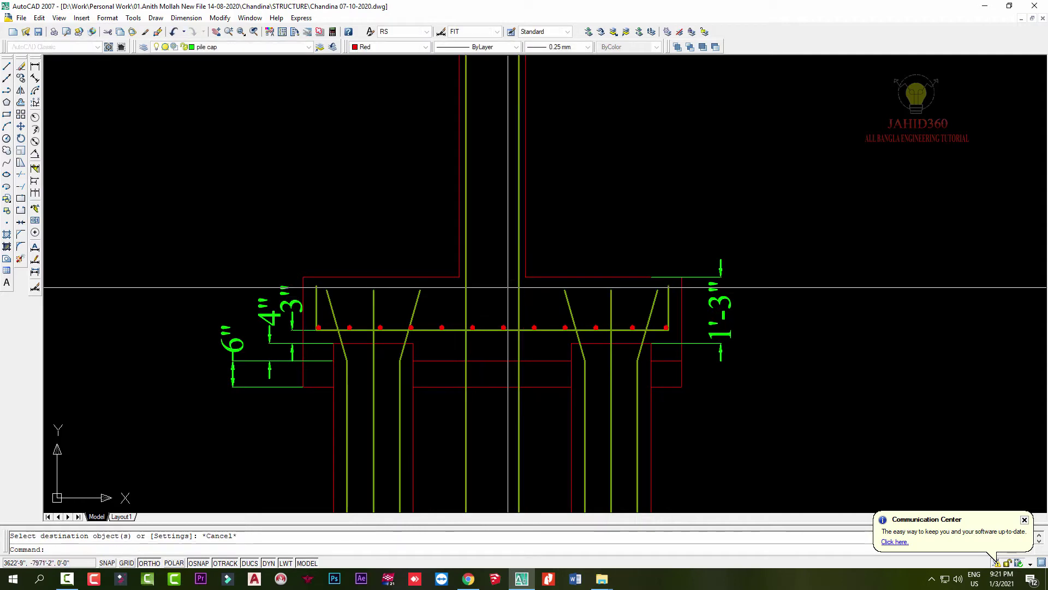
{"action": "scroll", "coordinate": [519, 328], "scroll_direction": "down", "scroll_amount": 4}
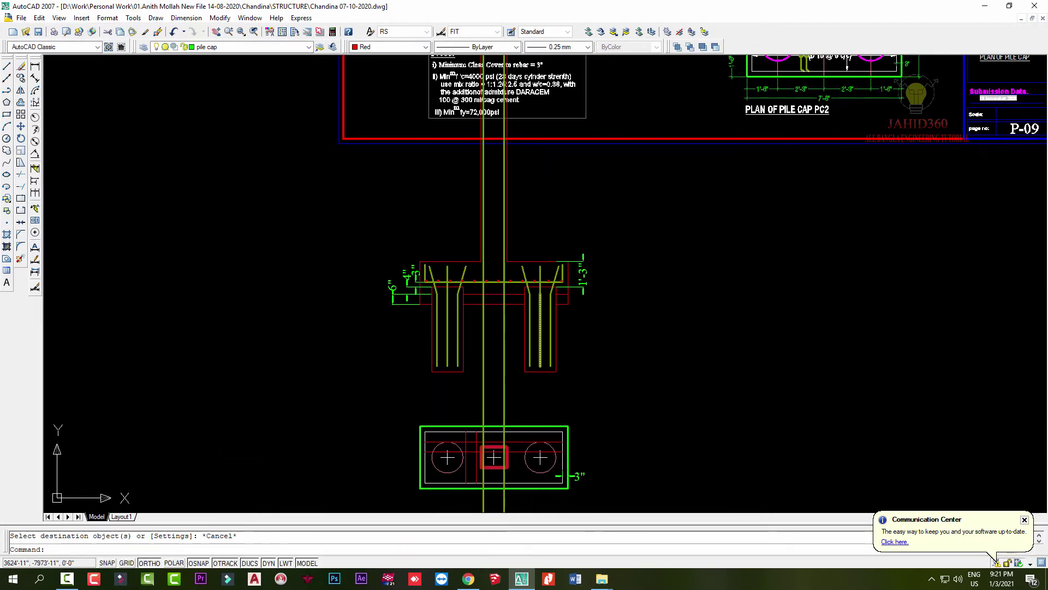
{"action": "middle_click_drag", "start_coordinate": [552, 332], "coordinate": [546, 213]}
{"action": "scroll", "coordinate": [510, 426], "scroll_direction": "up", "scroll_amount": 2}
{"action": "scroll", "coordinate": [513, 408], "scroll_direction": "up", "scroll_amount": 2}
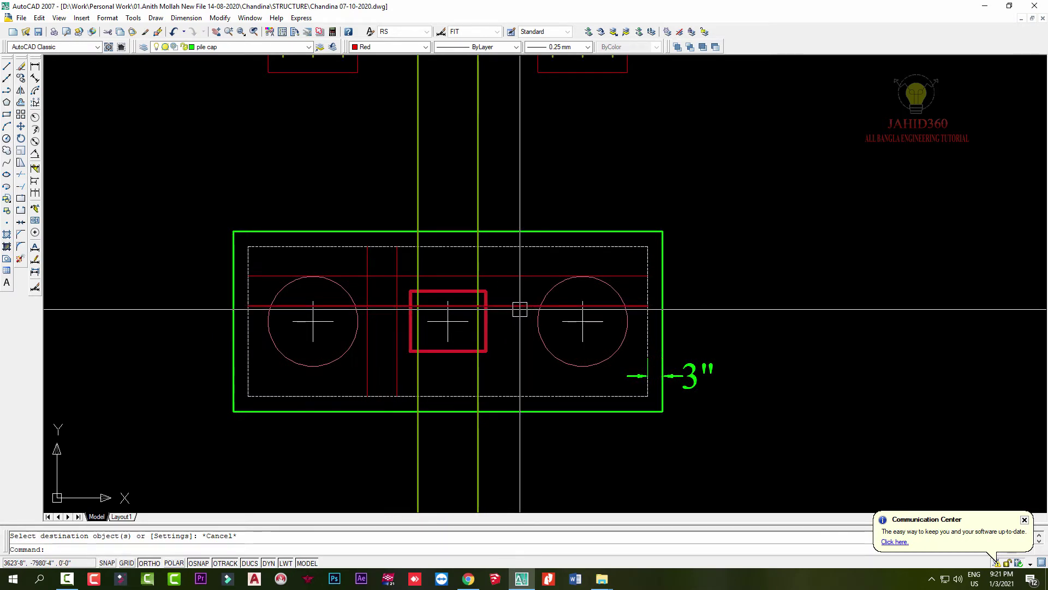
{"action": "scroll", "coordinate": [487, 324], "scroll_direction": "up", "scroll_amount": 2}
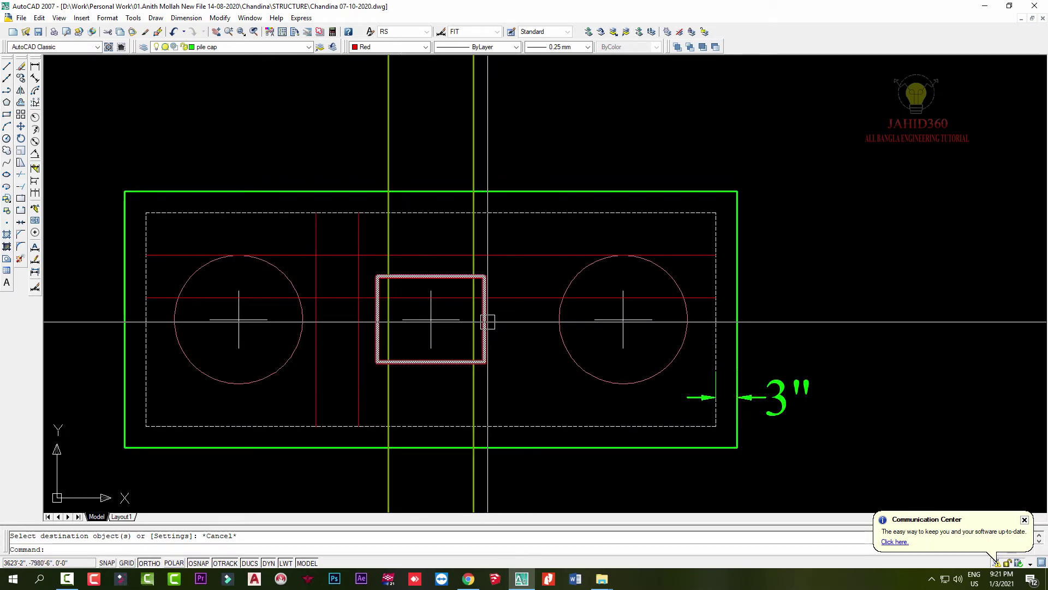
{"action": "scroll", "coordinate": [487, 320], "scroll_direction": "down", "scroll_amount": 5}
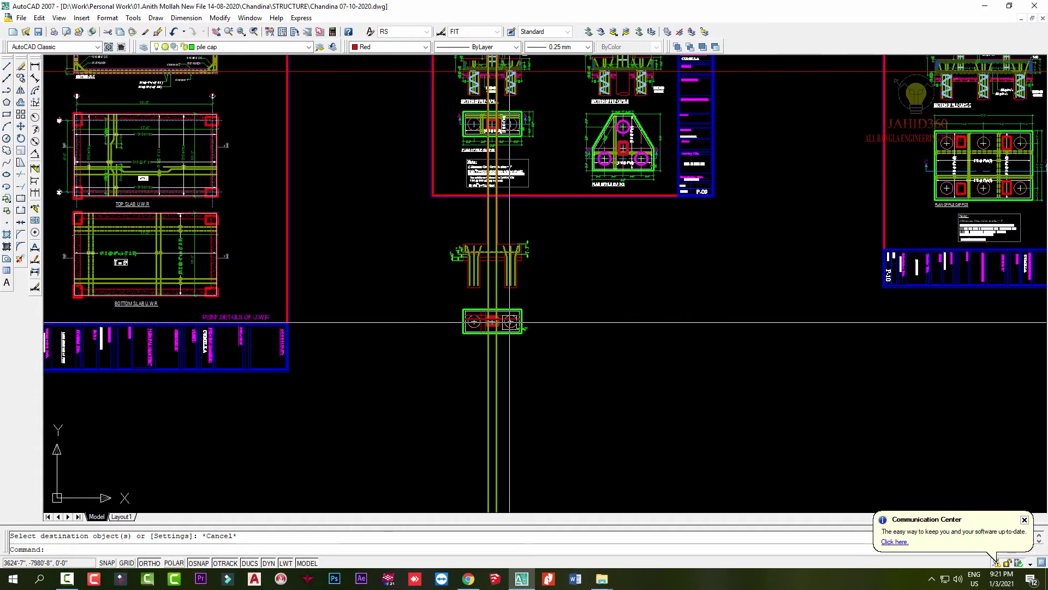
{"action": "scroll", "coordinate": [503, 322], "scroll_direction": "down", "scroll_amount": 3}
{"action": "scroll", "coordinate": [496, 325], "scroll_direction": "up", "scroll_amount": 3}
{"action": "scroll", "coordinate": [488, 329], "scroll_direction": "up", "scroll_amount": 4}
{"action": "scroll", "coordinate": [489, 328], "scroll_direction": "up", "scroll_amount": 8}
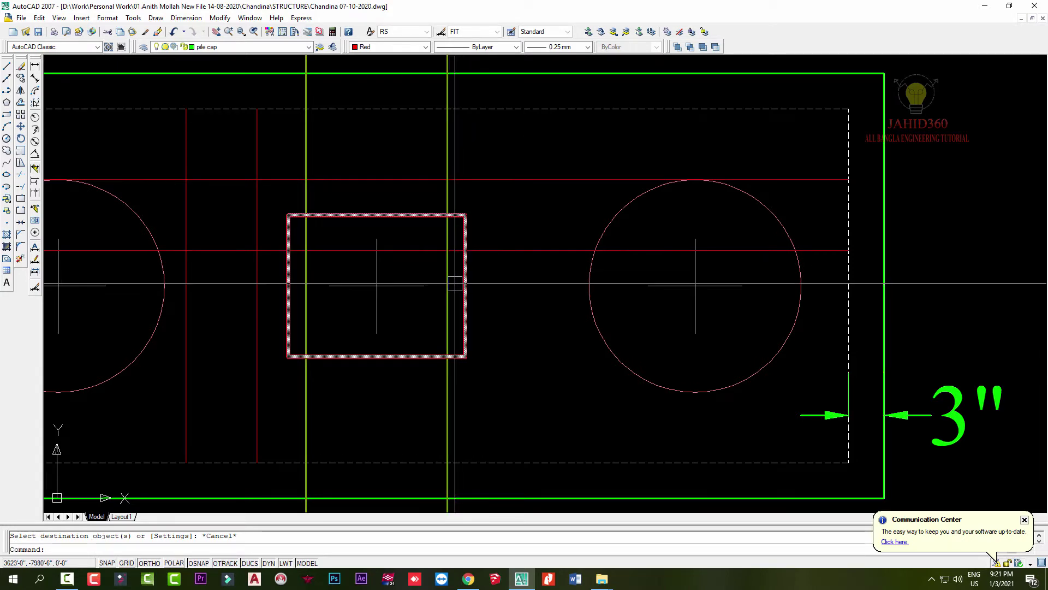
{"action": "scroll", "coordinate": [458, 281], "scroll_direction": "down", "scroll_amount": 5}
{"action": "scroll", "coordinate": [458, 289], "scroll_direction": "up", "scroll_amount": 5}
{"action": "scroll", "coordinate": [458, 298], "scroll_direction": "down", "scroll_amount": 8}
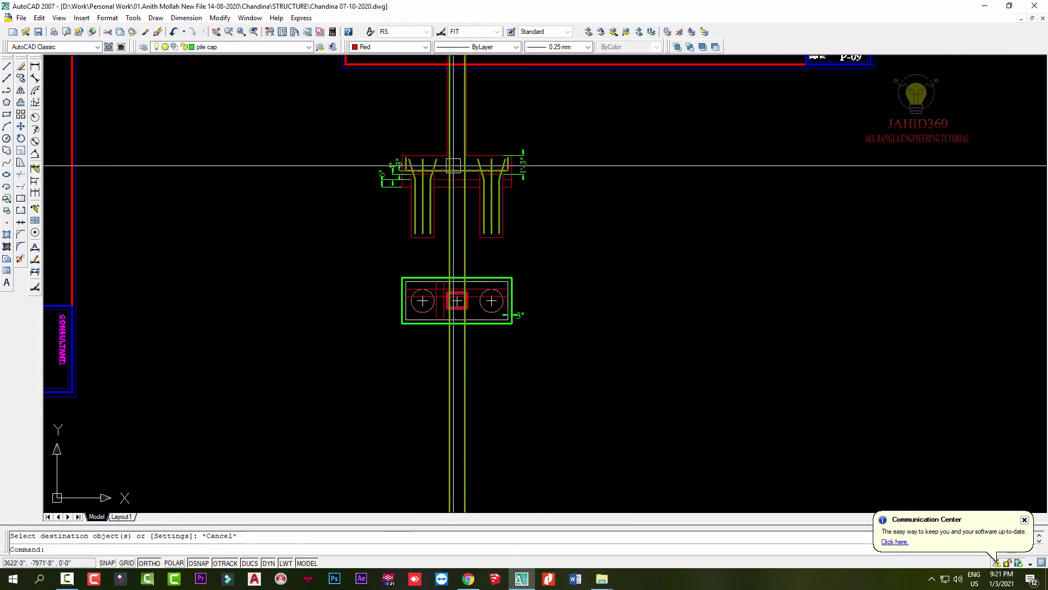
{"action": "scroll", "coordinate": [492, 350], "scroll_direction": "up", "scroll_amount": 4}
{"action": "scroll", "coordinate": [489, 306], "scroll_direction": "up", "scroll_amount": 3}
{"action": "scroll", "coordinate": [460, 327], "scroll_direction": "up", "scroll_amount": 2}
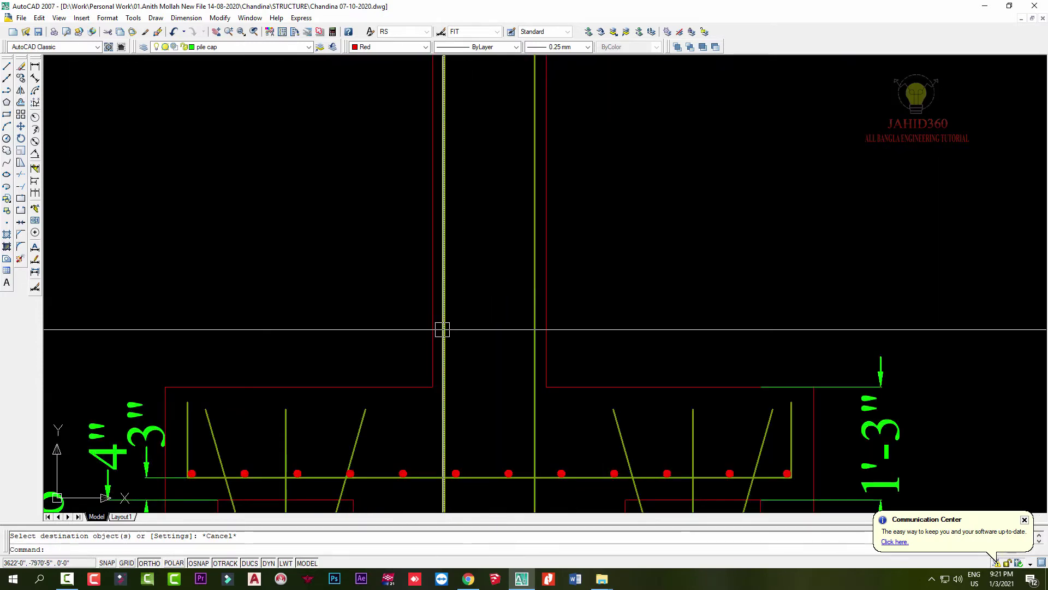
{"action": "scroll", "coordinate": [494, 317], "scroll_direction": "down", "scroll_amount": 4}
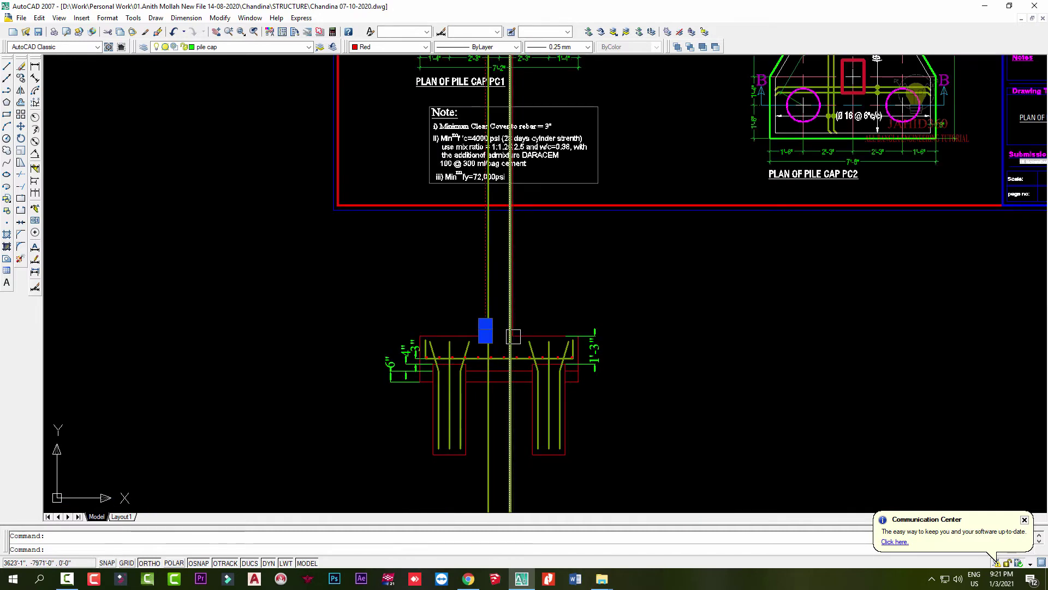
{"action": "key", "text": "Escape"}
{"action": "scroll", "coordinate": [472, 344], "scroll_direction": "up", "scroll_amount": 6}
Draw an 18-unit polyline bar leg leftward from the column line along the bottom rebar.
{"action": "type", "text": "pl"}
{"action": "key", "text": "Return"}
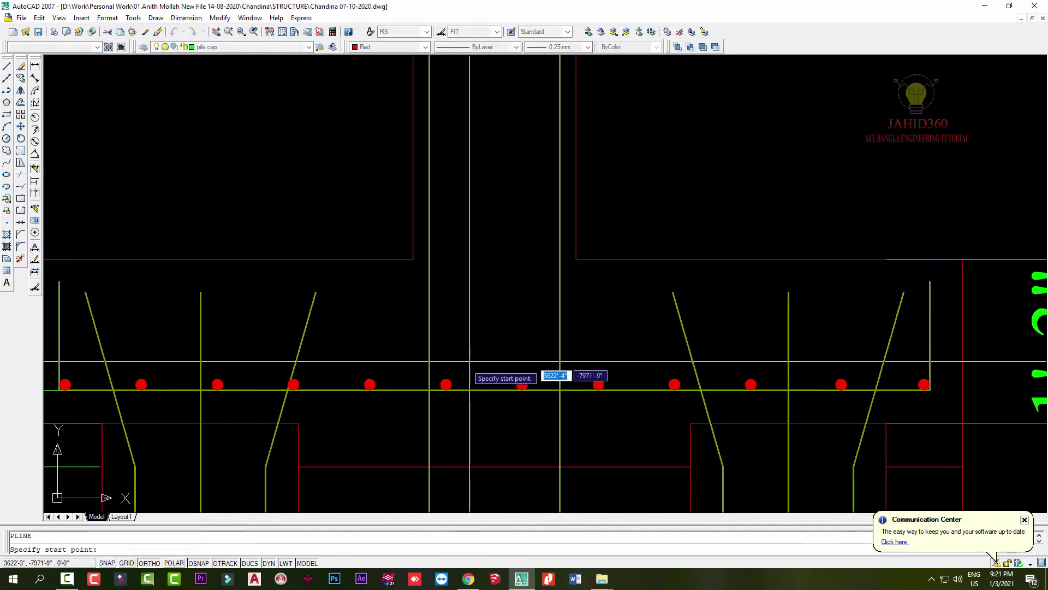
{"action": "scroll", "coordinate": [453, 383], "scroll_direction": "up", "scroll_amount": 3}
{"action": "left_click", "coordinate": [406, 398]}
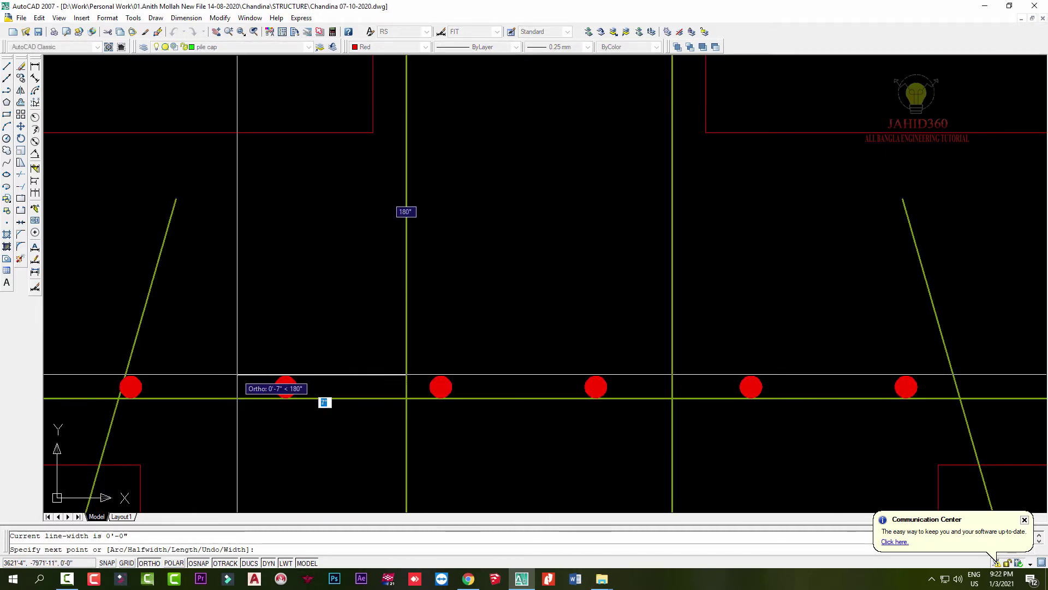
{"action": "middle_click_drag", "start_coordinate": [240, 402], "coordinate": [387, 354]}
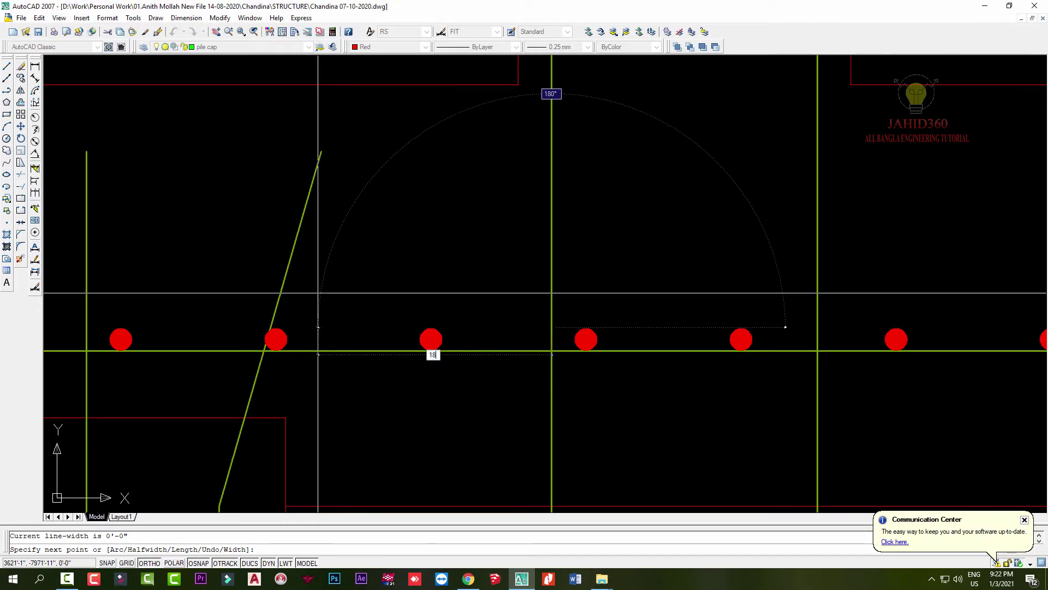
{"action": "key", "text": "Return"}
{"action": "key", "text": "Return"}
{"action": "key", "text": "Escape"}
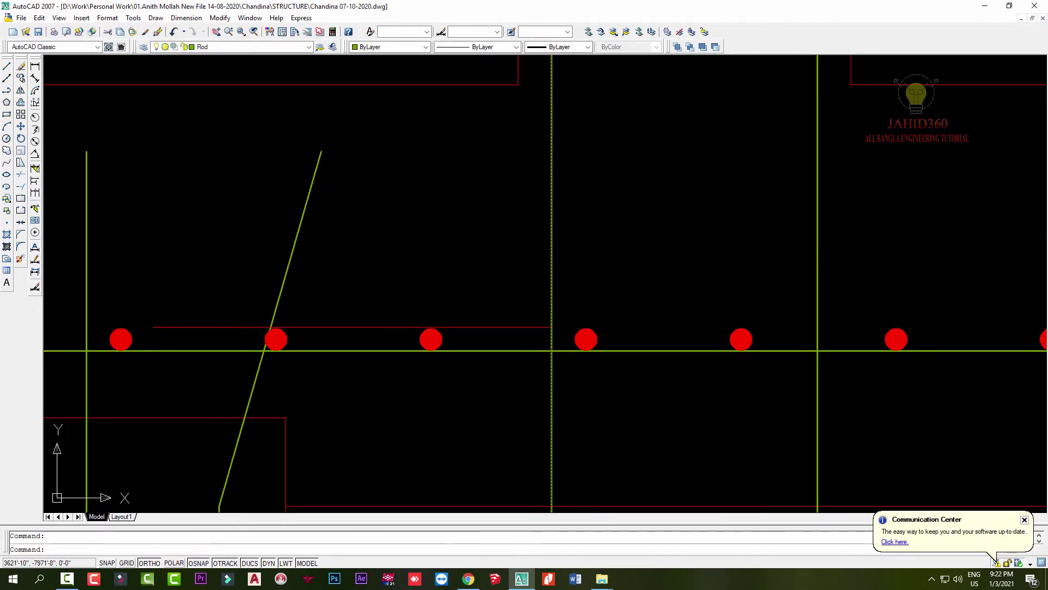
{"action": "type", "text": "Mf"}
{"action": "key", "text": "Return"}
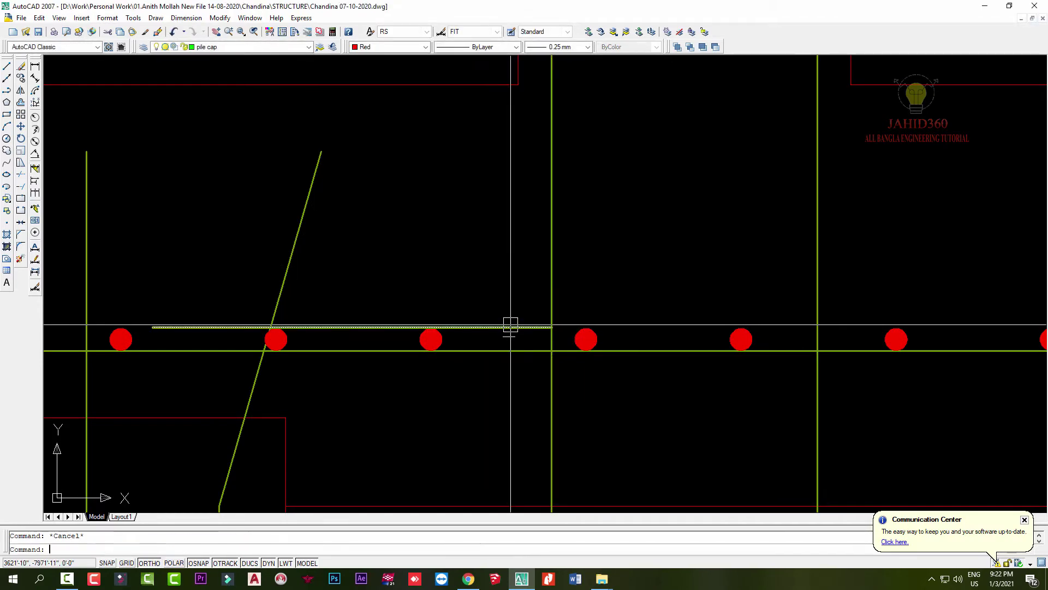
{"action": "left_click", "coordinate": [516, 330]}
{"action": "key", "text": "Escape"}
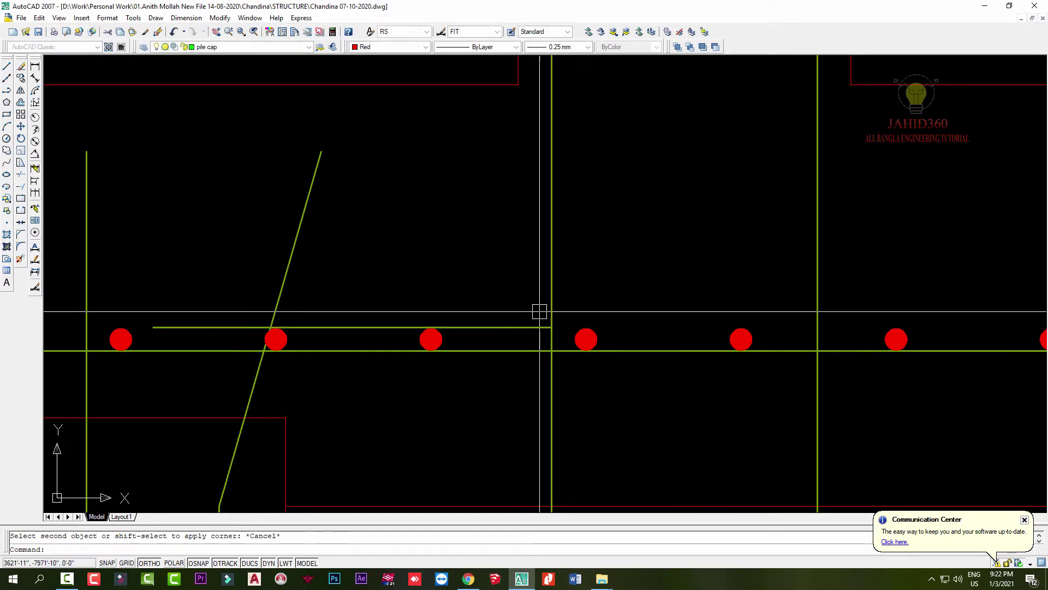
Extend the new bar leg to the column line with TRIM, then check the bent bar.
{"action": "type", "text": "tr"}
{"action": "key", "text": "Return"}
{"action": "key", "text": "Return"}
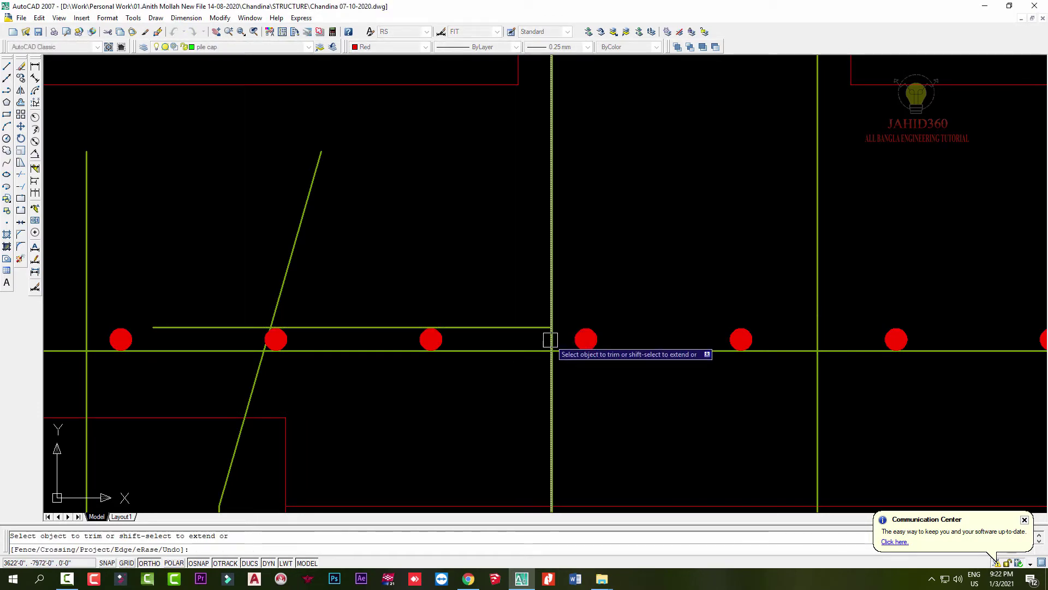
{"action": "left_click", "coordinate": [546, 327], "text": "shift"}
{"action": "key", "text": "Escape"}
{"action": "middle_click_drag", "start_coordinate": [548, 339], "coordinate": [471, 317]}
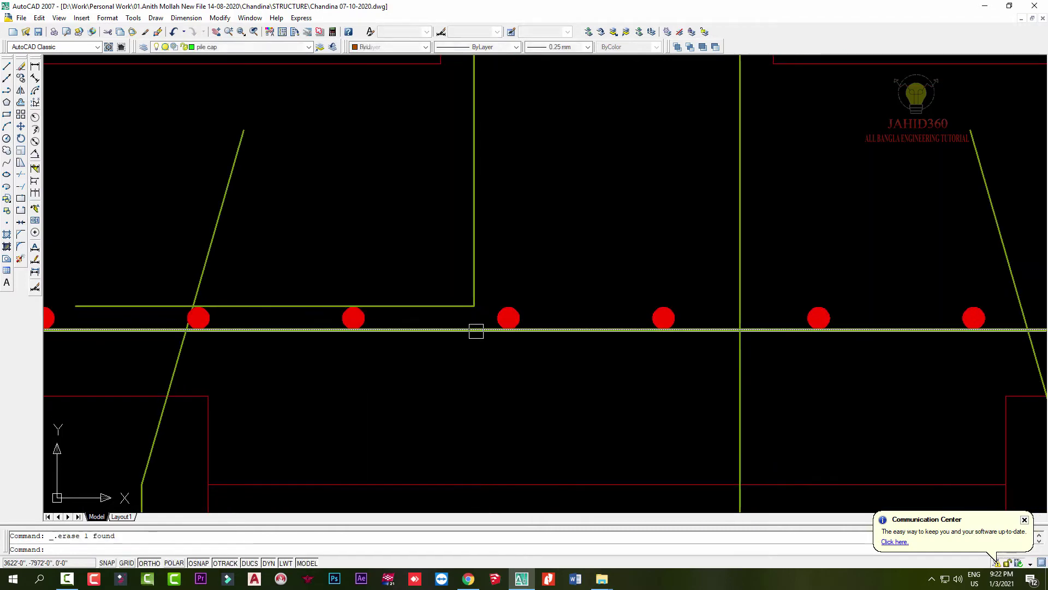
{"action": "left_click", "coordinate": [455, 308]}
{"action": "scroll", "coordinate": [455, 309], "scroll_direction": "down", "scroll_amount": 4}
{"action": "middle_click_drag", "start_coordinate": [538, 344], "coordinate": [475, 308]}
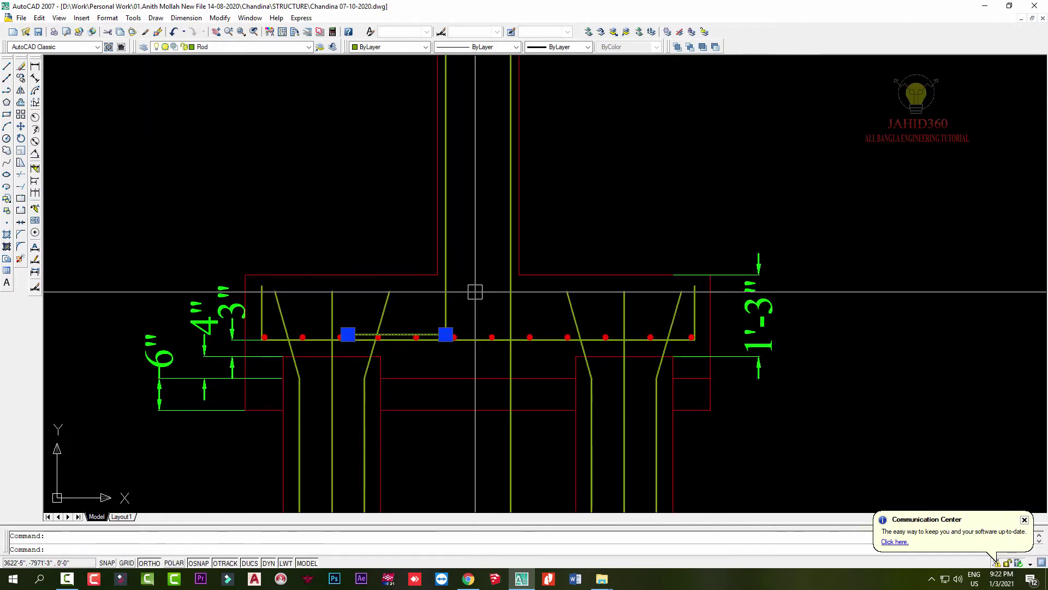
{"action": "key", "text": "Escape"}
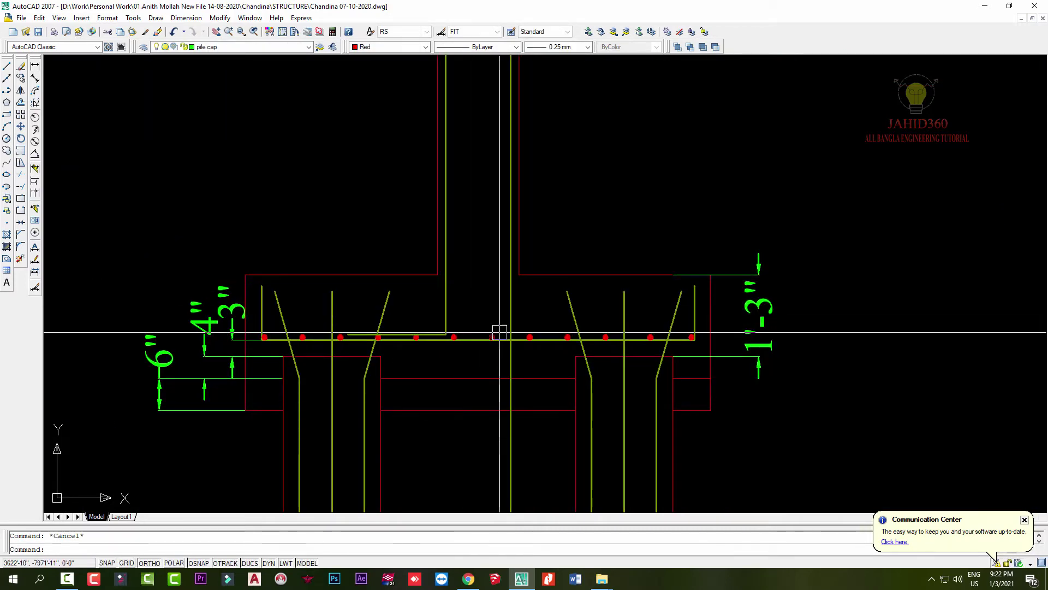
Attempt a copy of the short horizontal rod line, then cancel it.
{"action": "scroll", "coordinate": [423, 329], "scroll_direction": "up", "scroll_amount": 3}
{"action": "left_click", "coordinate": [444, 341]}
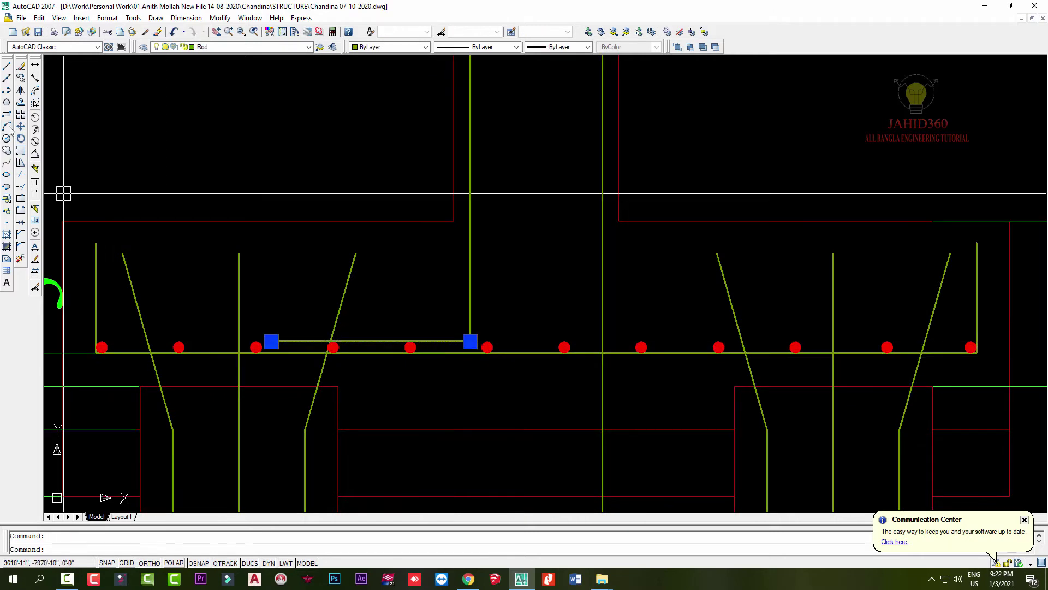
{"action": "left_click", "coordinate": [21, 77]}
{"action": "scroll", "coordinate": [371, 324], "scroll_direction": "up", "scroll_amount": 3}
{"action": "left_click", "coordinate": [293, 370]}
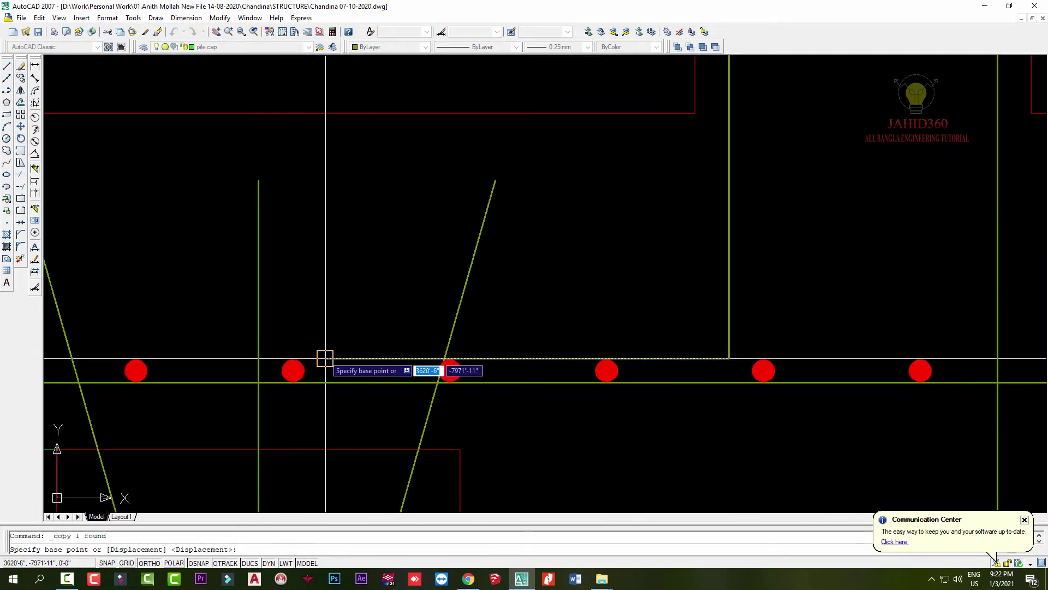
{"action": "scroll", "coordinate": [277, 359], "scroll_direction": "down", "scroll_amount": 3}
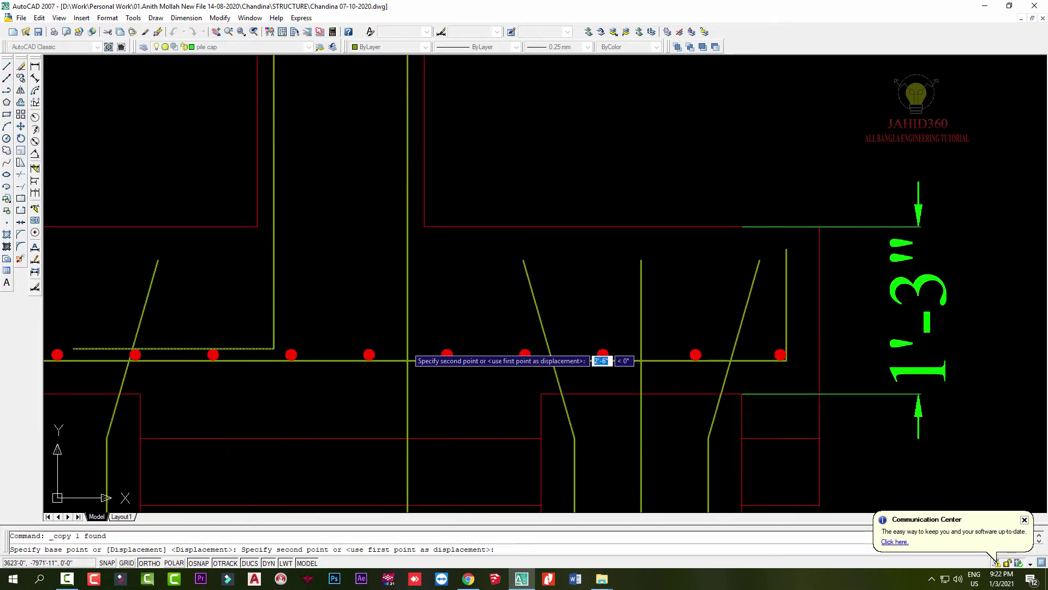
{"action": "key", "text": "Escape"}
Delete the unwanted rod line beside the column.
{"action": "scroll", "coordinate": [423, 332], "scroll_direction": "up", "scroll_amount": 3}
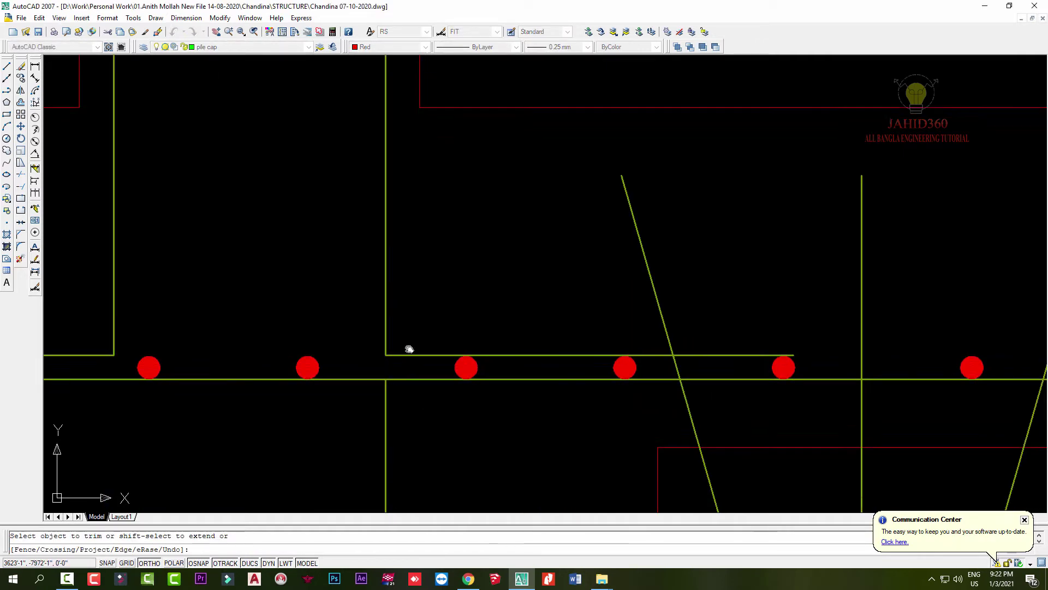
{"action": "middle_click_drag", "start_coordinate": [409, 349], "coordinate": [400, 261]}
{"action": "left_click", "coordinate": [379, 349]}
{"action": "key", "text": "Delete"}
{"action": "scroll", "coordinate": [420, 347], "scroll_direction": "down", "scroll_amount": 3}
{"action": "scroll", "coordinate": [437, 338], "scroll_direction": "down", "scroll_amount": 1}
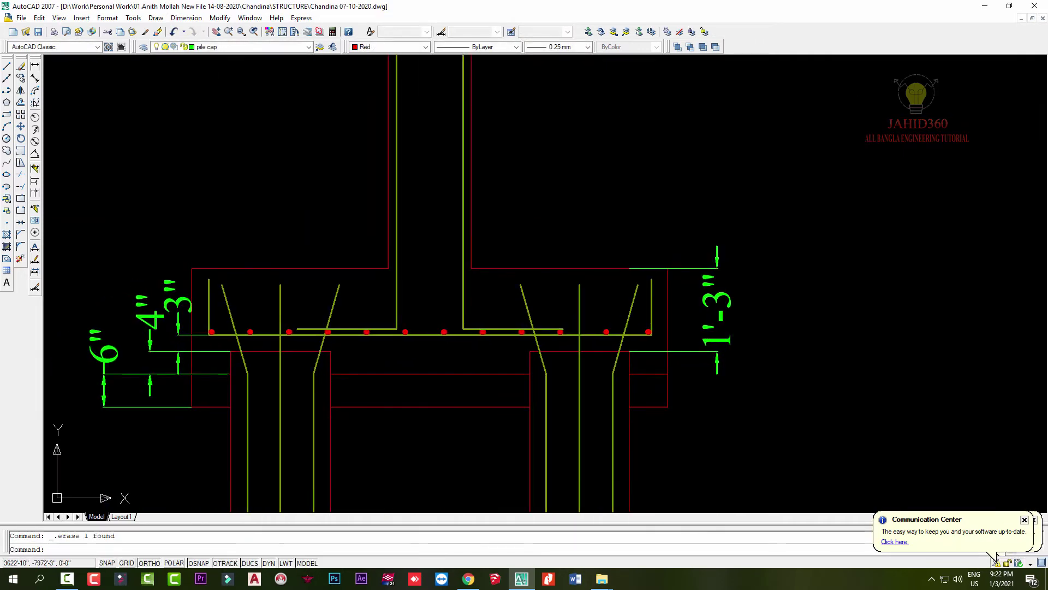
{"action": "scroll", "coordinate": [423, 345], "scroll_direction": "up", "scroll_amount": 1}
{"action": "scroll", "coordinate": [423, 344], "scroll_direction": "down", "scroll_amount": 2}
{"action": "middle_click_drag", "start_coordinate": [431, 256], "coordinate": [426, 330]}
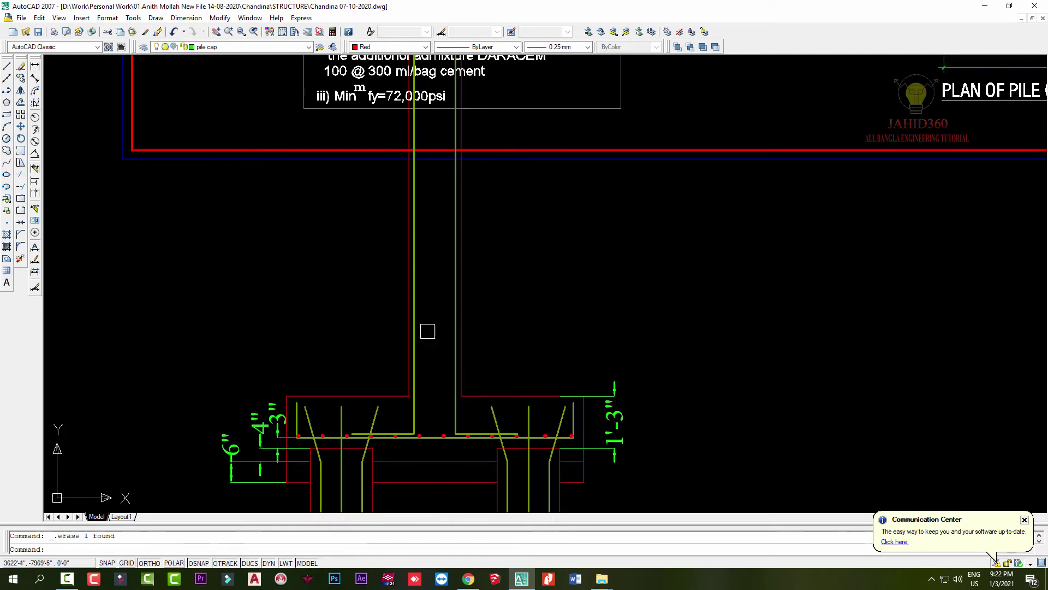
{"action": "scroll", "coordinate": [410, 232], "scroll_direction": "up", "scroll_amount": 1}
{"action": "scroll", "coordinate": [414, 291], "scroll_direction": "down", "scroll_amount": 2}
Draw a red line across the top of the column.
{"action": "key", "text": "l"}
{"action": "key", "text": "Return"}
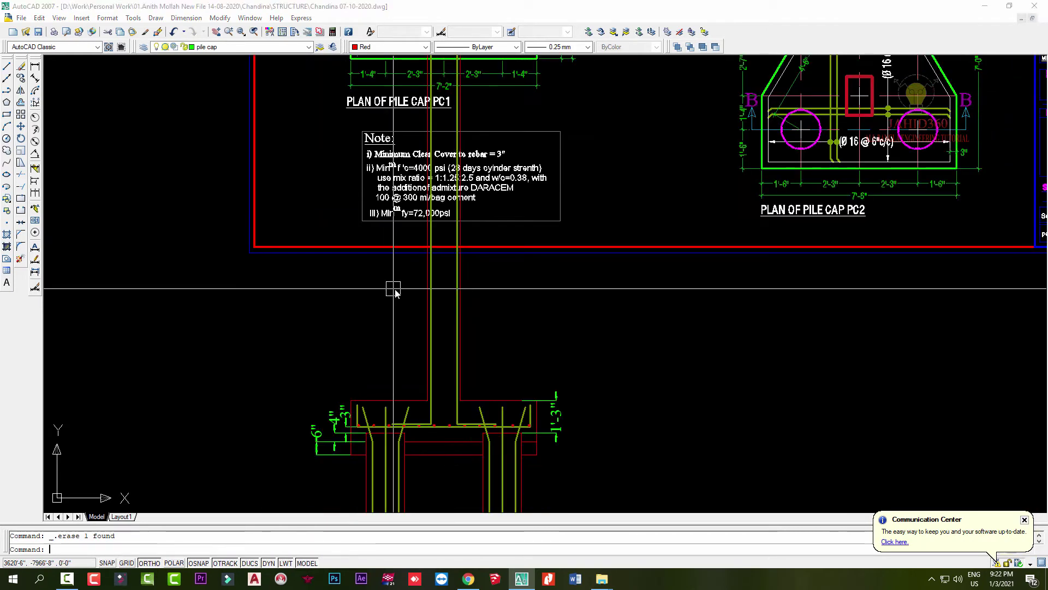
{"action": "scroll", "coordinate": [393, 285], "scroll_direction": "up", "scroll_amount": 3}
{"action": "left_click", "coordinate": [490, 247]}
{"action": "left_click", "coordinate": [610, 295]}
{"action": "key", "text": "Return"}
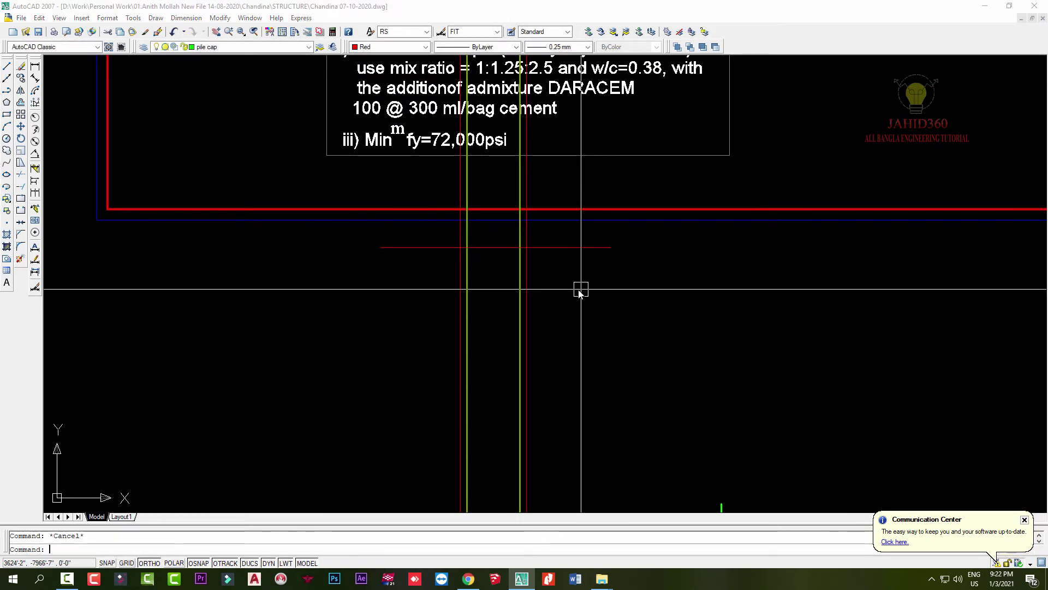
Start a trim and a copy of the new red line, cancelling both.
{"action": "type", "text": "tr"}
{"action": "key", "text": "Return"}
{"action": "key", "text": "Return"}
{"action": "scroll", "coordinate": [549, 243], "scroll_direction": "up", "scroll_amount": 2}
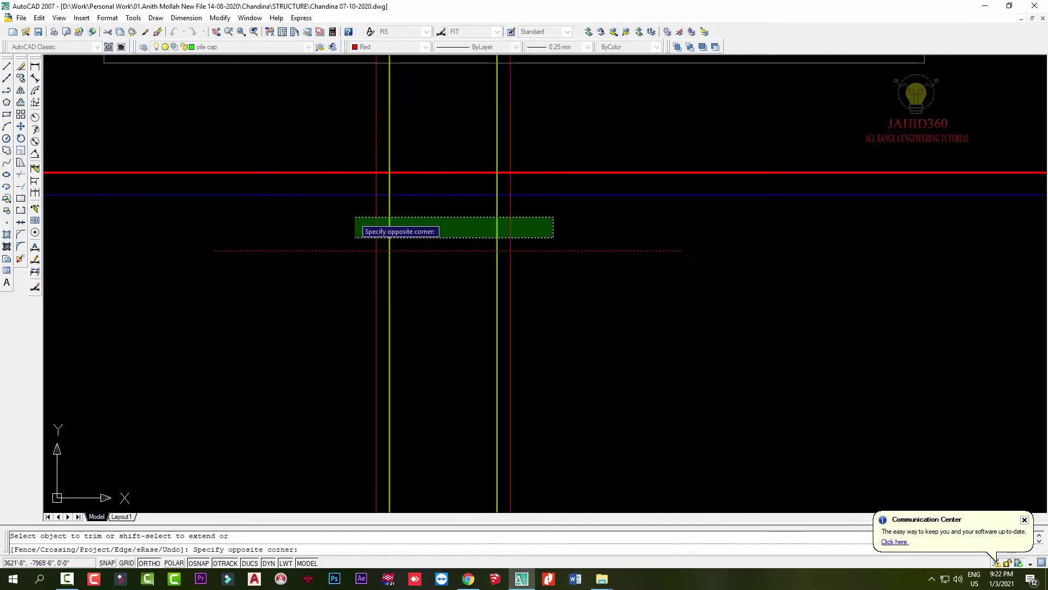
{"action": "scroll", "coordinate": [355, 217], "scroll_direction": "down", "scroll_amount": 2}
{"action": "key", "text": "Escape"}
{"action": "scroll", "coordinate": [355, 218], "scroll_direction": "up", "scroll_amount": 1}
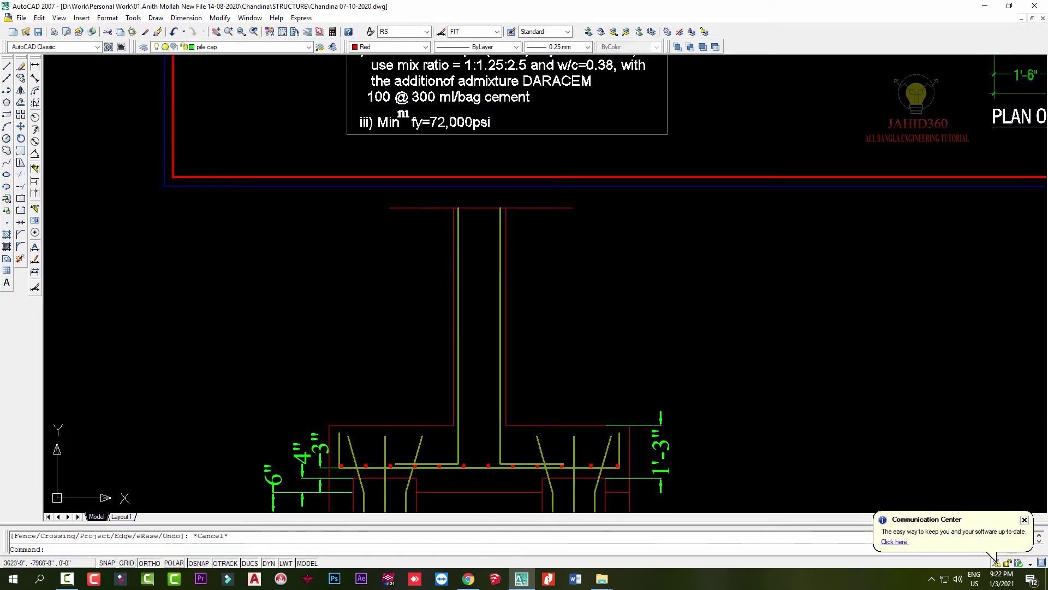
{"action": "left_click", "coordinate": [533, 208]}
{"action": "left_click", "coordinate": [21, 78]}
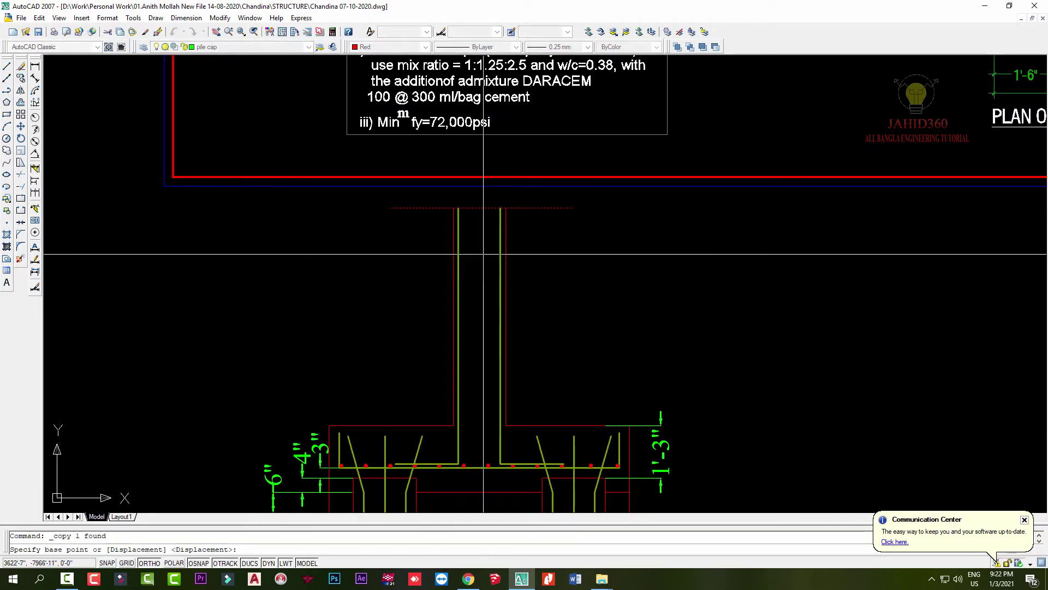
{"action": "key", "text": "Escape"}
{"action": "scroll", "coordinate": [505, 328], "scroll_direction": "down", "scroll_amount": 3}
{"action": "scroll", "coordinate": [505, 328], "scroll_direction": "up", "scroll_amount": 3}
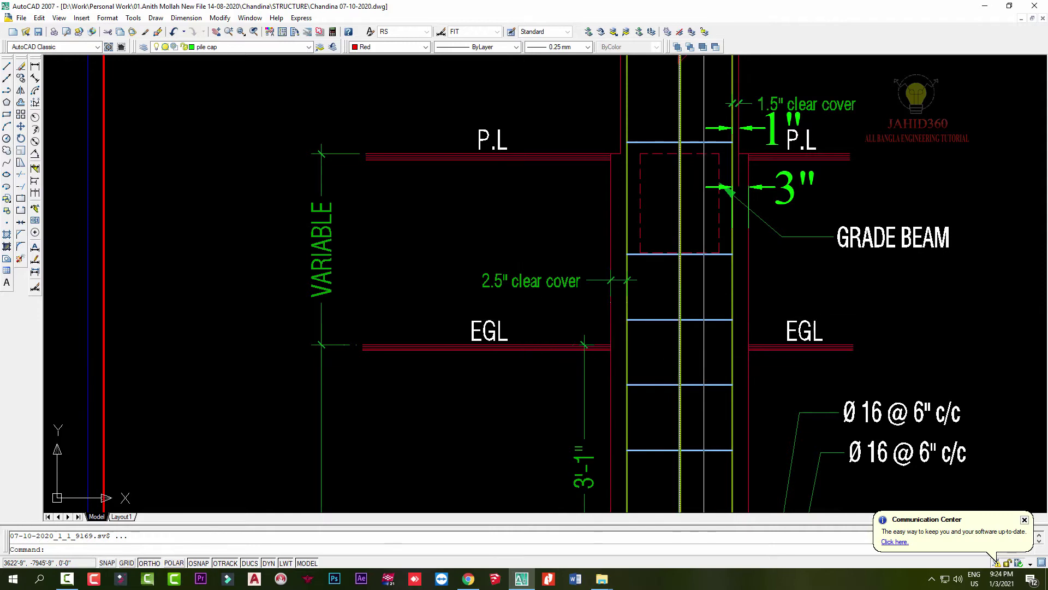
{"action": "middle_click_drag", "start_coordinate": [557, 334], "coordinate": [589, 358]}
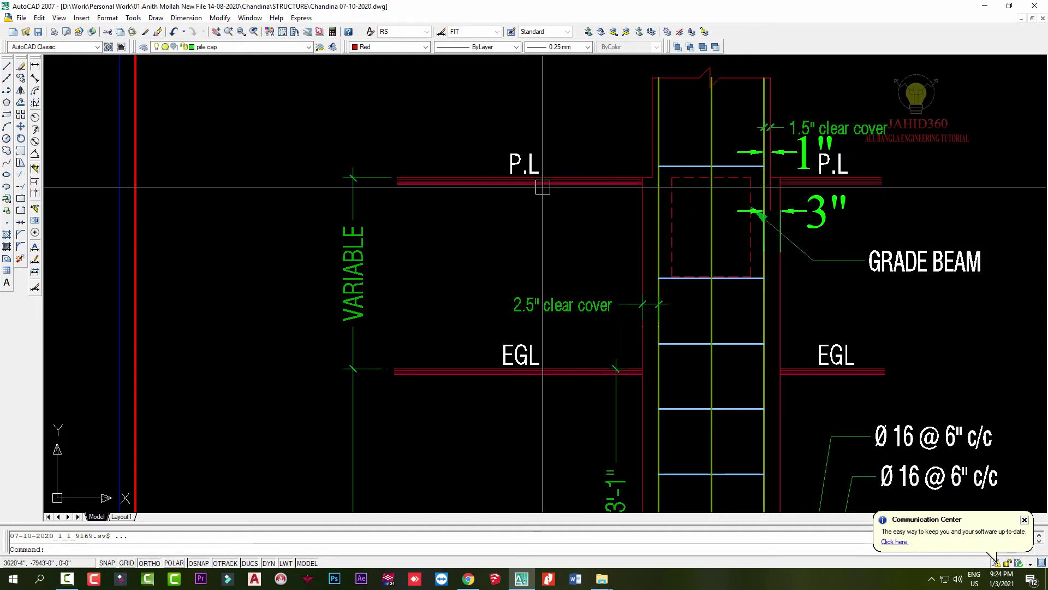
{"action": "middle_click_drag", "start_coordinate": [543, 187], "coordinate": [528, 227]}
{"action": "scroll", "coordinate": [513, 187], "scroll_direction": "up", "scroll_amount": 3}
{"action": "left_click", "coordinate": [515, 203]}
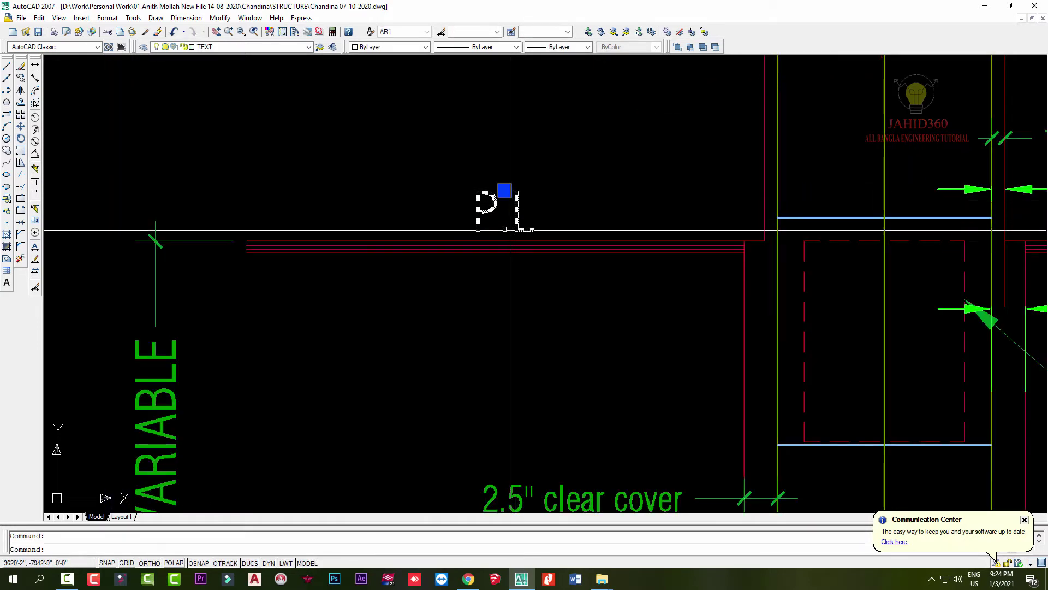
{"action": "scroll", "coordinate": [510, 227], "scroll_direction": "down", "scroll_amount": 3}
{"action": "scroll", "coordinate": [398, 316], "scroll_direction": "up", "scroll_amount": 1}
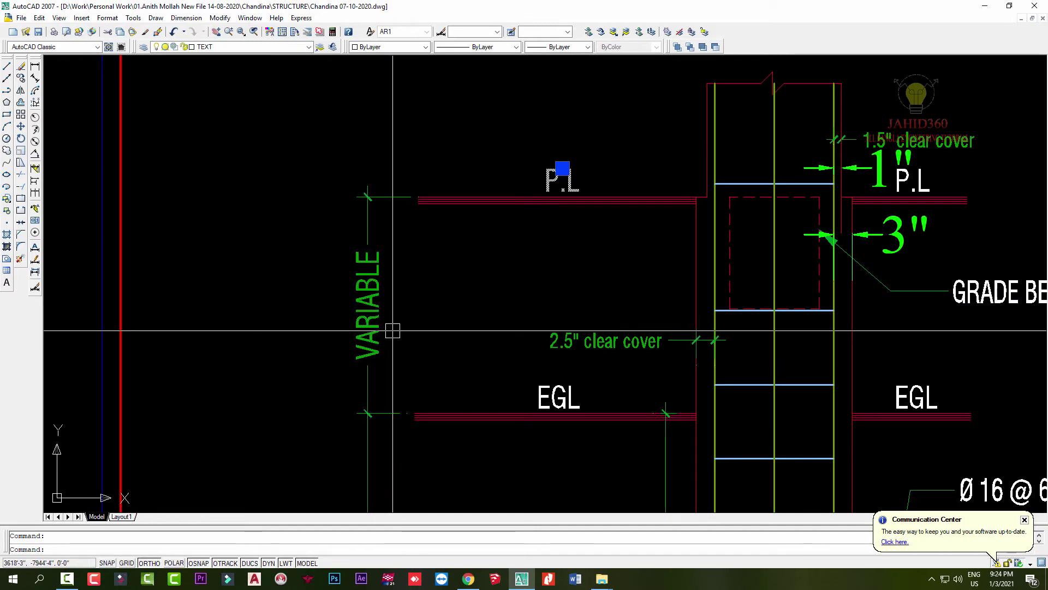
{"action": "key", "text": "Escape"}
{"action": "scroll", "coordinate": [385, 323], "scroll_direction": "down", "scroll_amount": 4}
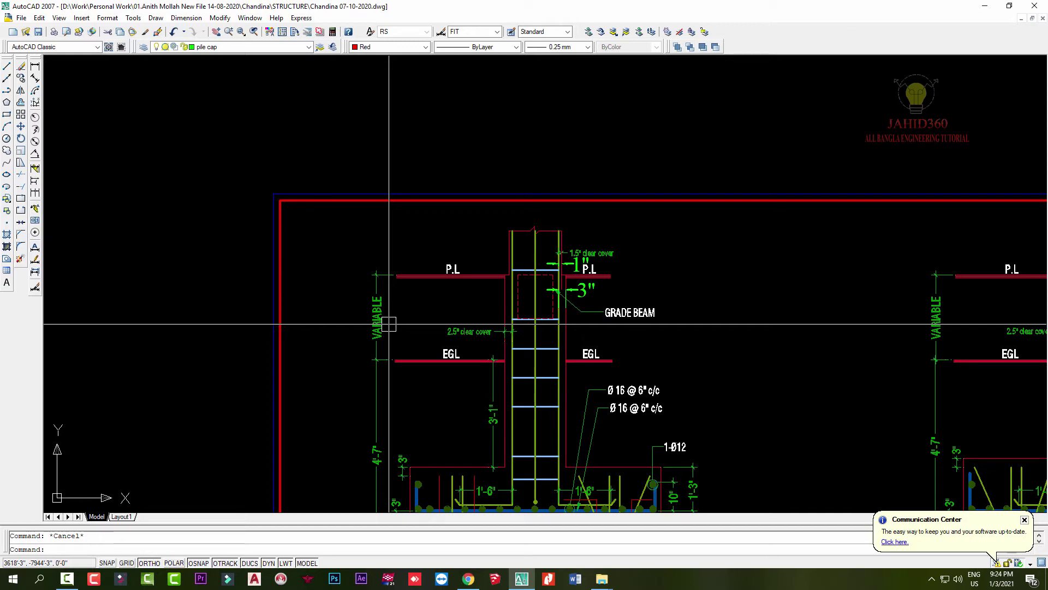
{"action": "middle_click_drag", "start_coordinate": [480, 363], "coordinate": [468, 261]}
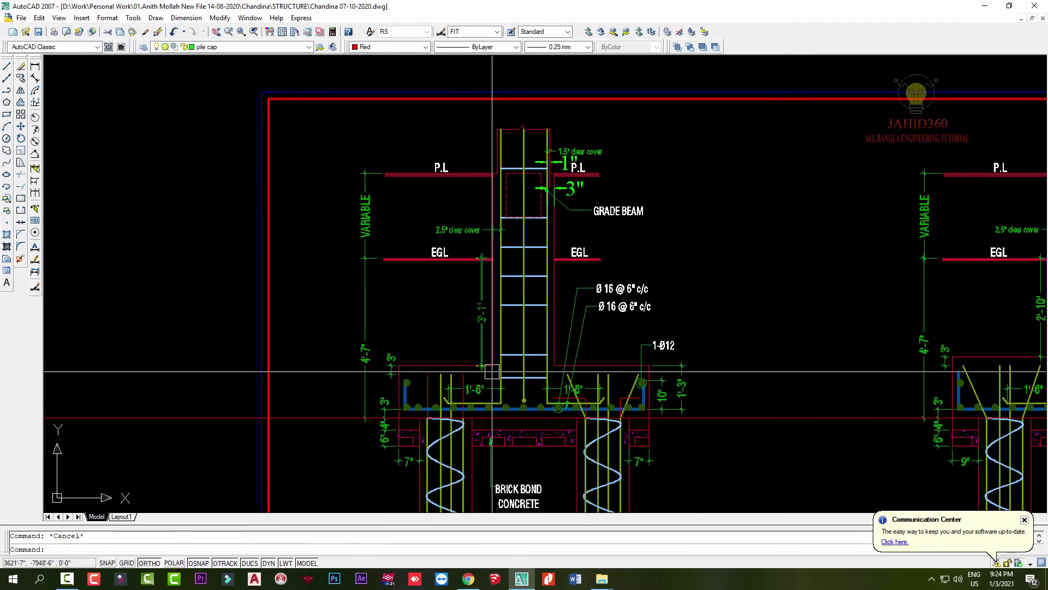
{"action": "middle_click_drag", "start_coordinate": [492, 371], "coordinate": [493, 299]}
{"action": "scroll", "coordinate": [493, 298], "scroll_direction": "down", "scroll_amount": 3}
{"action": "middle_click_drag", "start_coordinate": [496, 382], "coordinate": [495, 180]}
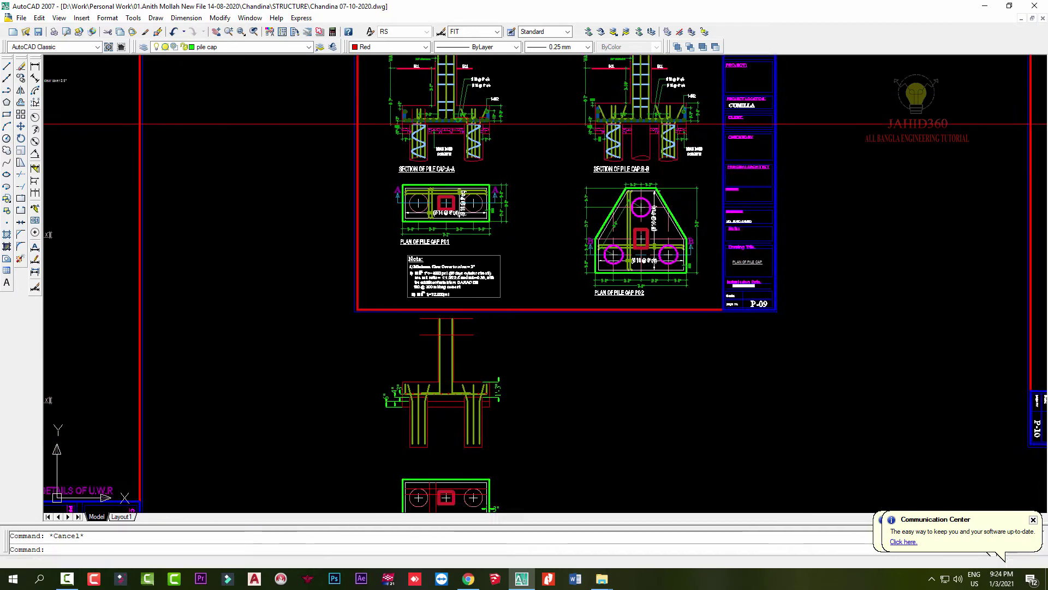
Offset the red column edge lines by 1 to both sides of the column bars.
{"action": "scroll", "coordinate": [440, 344], "scroll_direction": "up", "scroll_amount": 5}
{"action": "scroll", "coordinate": [473, 355], "scroll_direction": "up", "scroll_amount": 1}
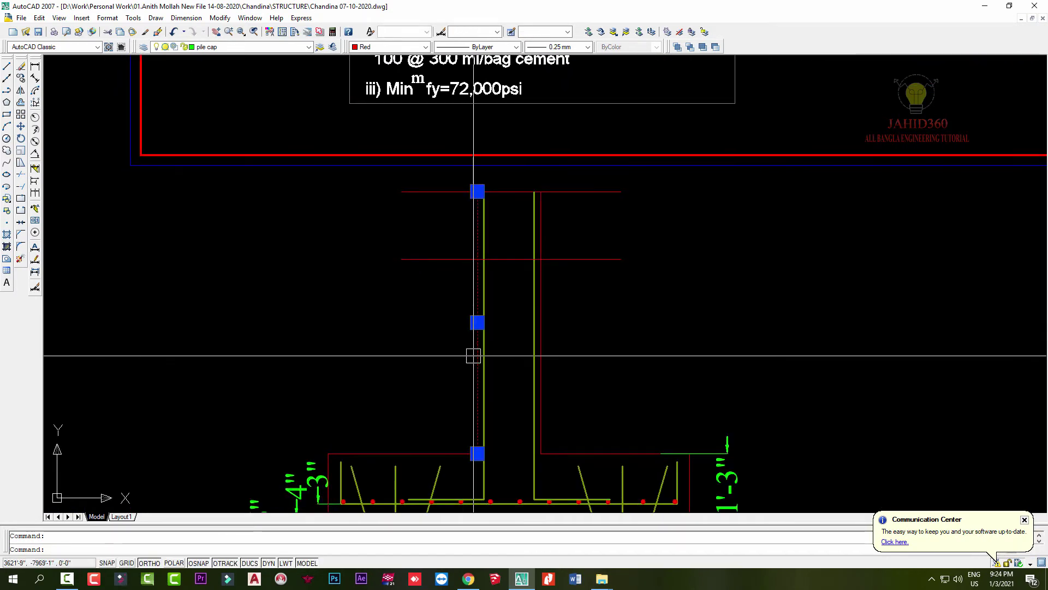
{"action": "key", "text": "Escape"}
{"action": "scroll", "coordinate": [461, 263], "scroll_direction": "up", "scroll_amount": 3}
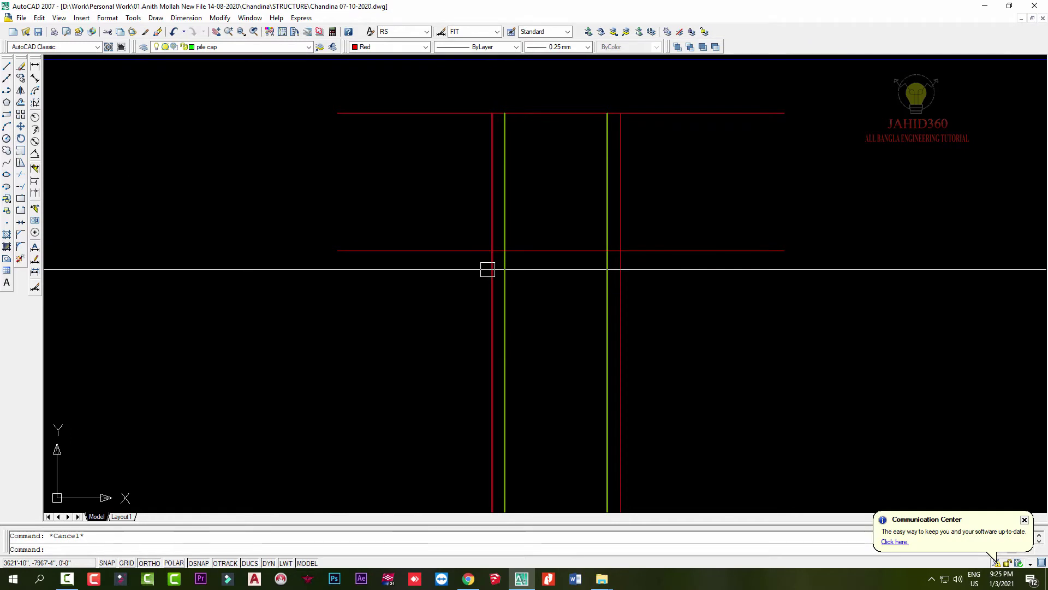
{"action": "type", "text": "o"}
{"action": "key", "text": "Return"}
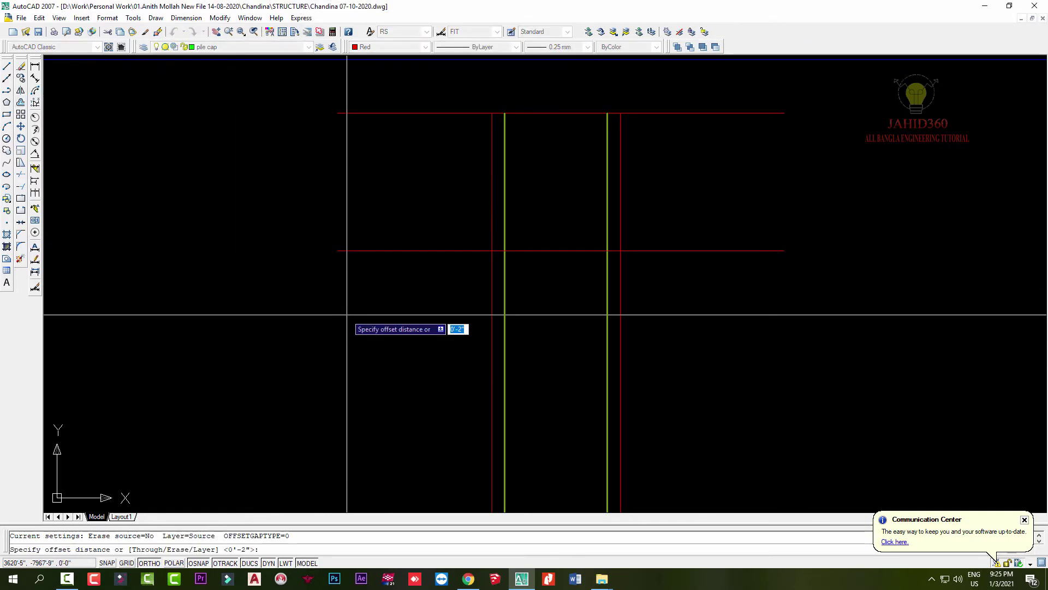
{"action": "type", "text": "1"}
{"action": "key", "text": "Return"}
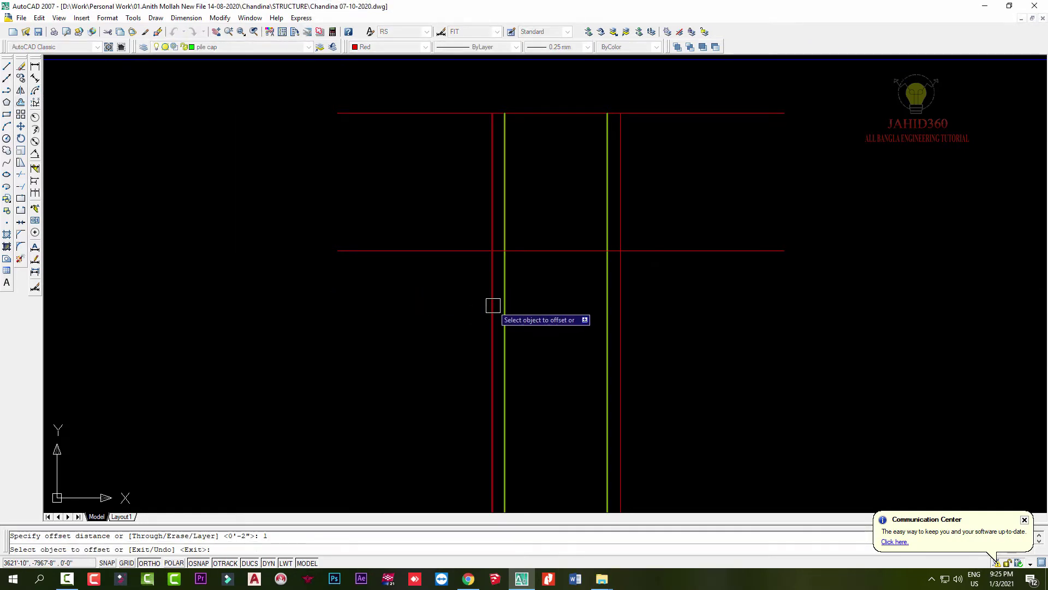
{"action": "left_click", "coordinate": [493, 305]}
{"action": "left_click", "coordinate": [624, 315]}
{"action": "left_click", "coordinate": [704, 322]}
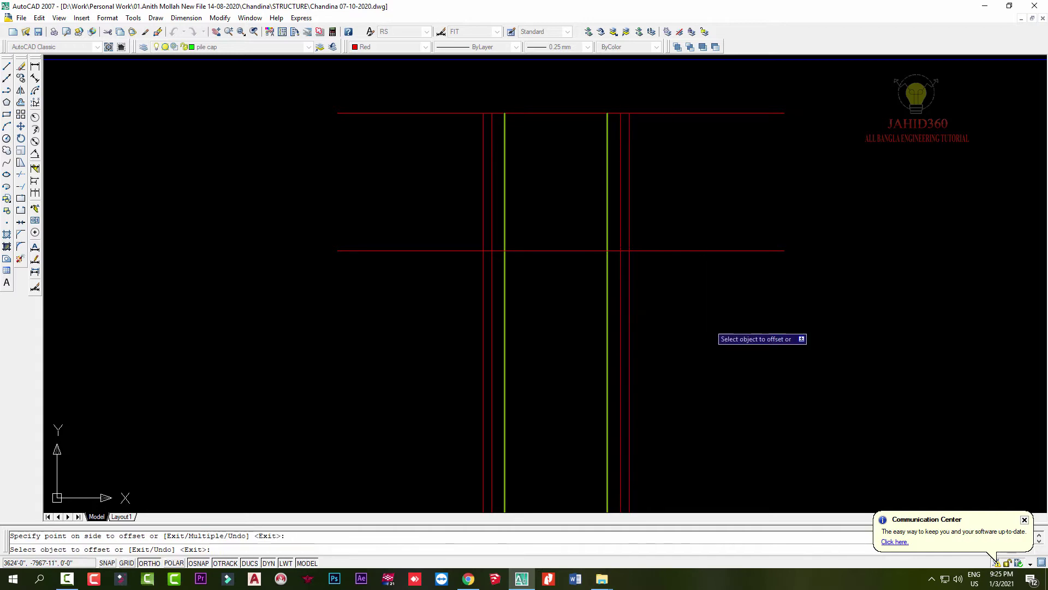
{"action": "key", "text": "Escape"}
Trim the offset outline lines at the horizontal cap line.
{"action": "type", "text": "tr"}
{"action": "key", "text": "Return"}
{"action": "key", "text": "Return"}
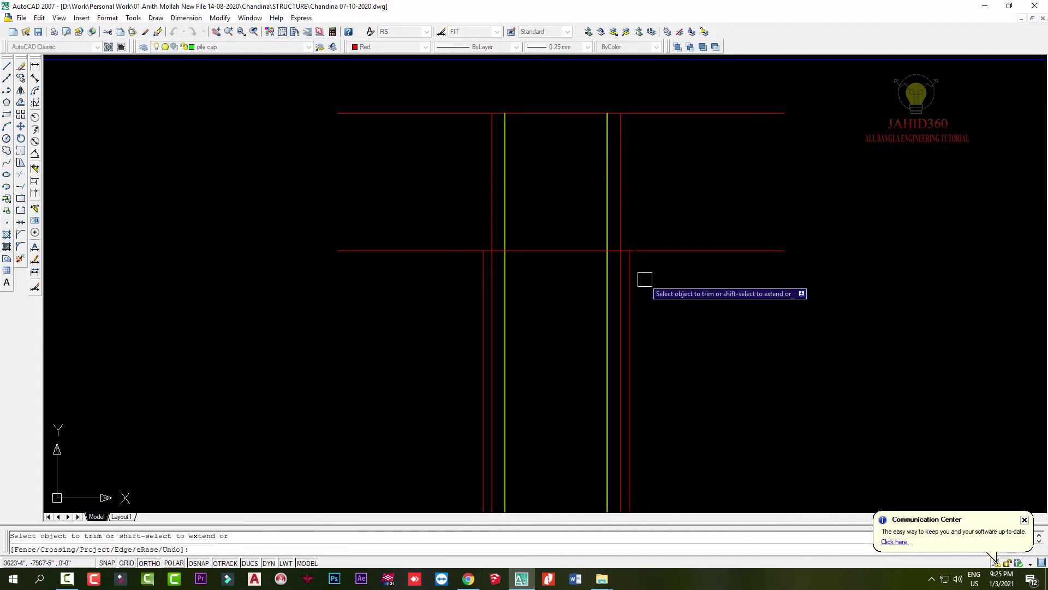
{"action": "scroll", "coordinate": [622, 273], "scroll_direction": "up", "scroll_amount": 2}
{"action": "scroll", "coordinate": [616, 253], "scroll_direction": "down", "scroll_amount": 3}
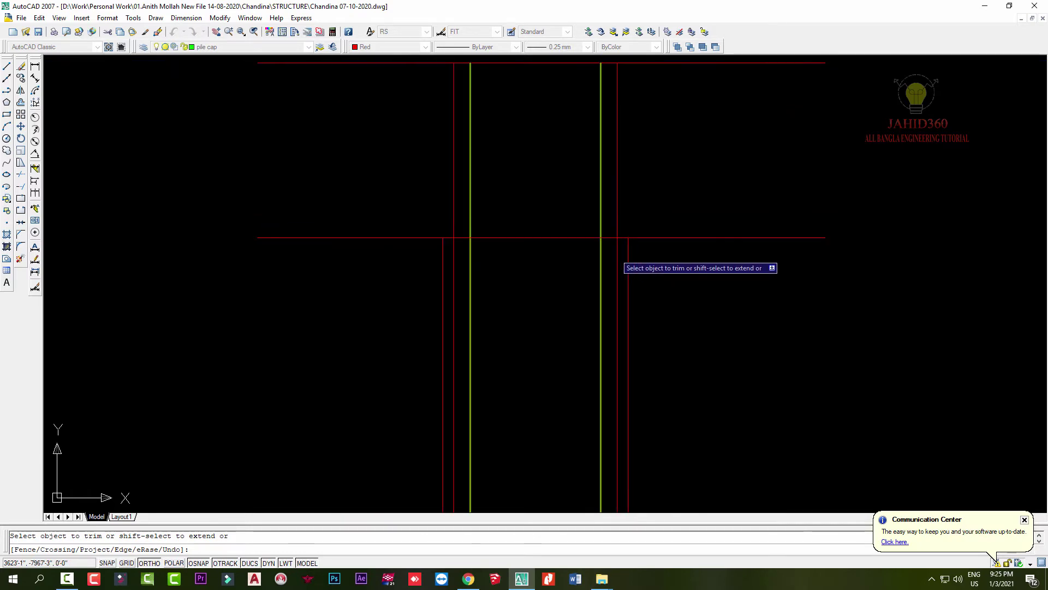
{"action": "scroll", "coordinate": [615, 257], "scroll_direction": "down", "scroll_amount": 2}
{"action": "scroll", "coordinate": [616, 261], "scroll_direction": "up", "scroll_amount": 2}
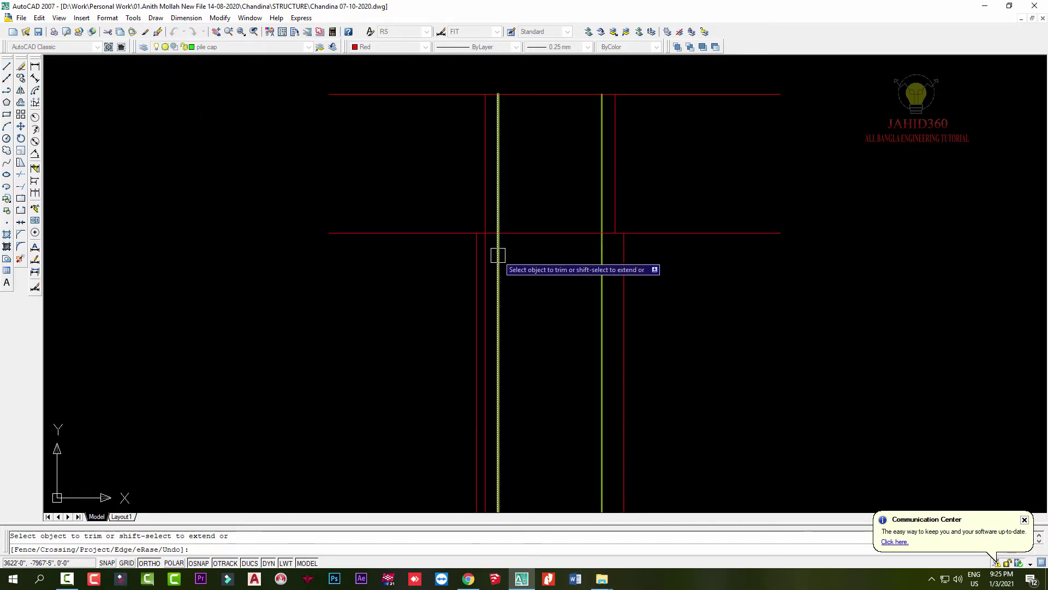
{"action": "scroll", "coordinate": [498, 255], "scroll_direction": "up", "scroll_amount": 2}
{"action": "scroll", "coordinate": [475, 248], "scroll_direction": "down", "scroll_amount": 4}
{"action": "key", "text": "Escape"}
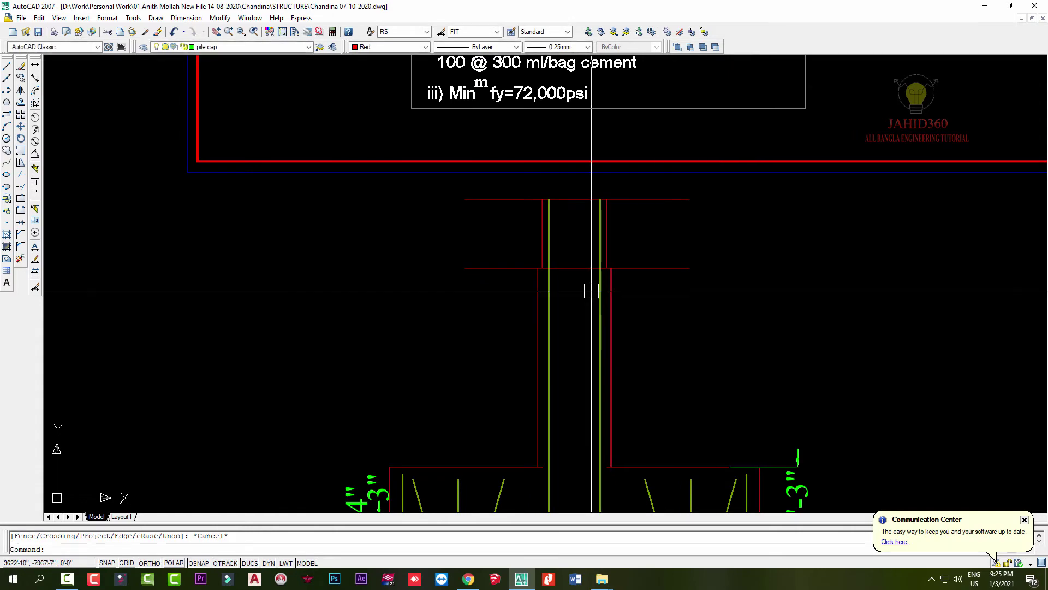
{"action": "scroll", "coordinate": [591, 290], "scroll_direction": "down", "scroll_amount": 5}
{"action": "scroll", "coordinate": [546, 306], "scroll_direction": "up", "scroll_amount": 4}
{"action": "scroll", "coordinate": [470, 317], "scroll_direction": "up", "scroll_amount": 1}
{"action": "left_click", "coordinate": [480, 338]}
{"action": "key", "text": "Delete"}
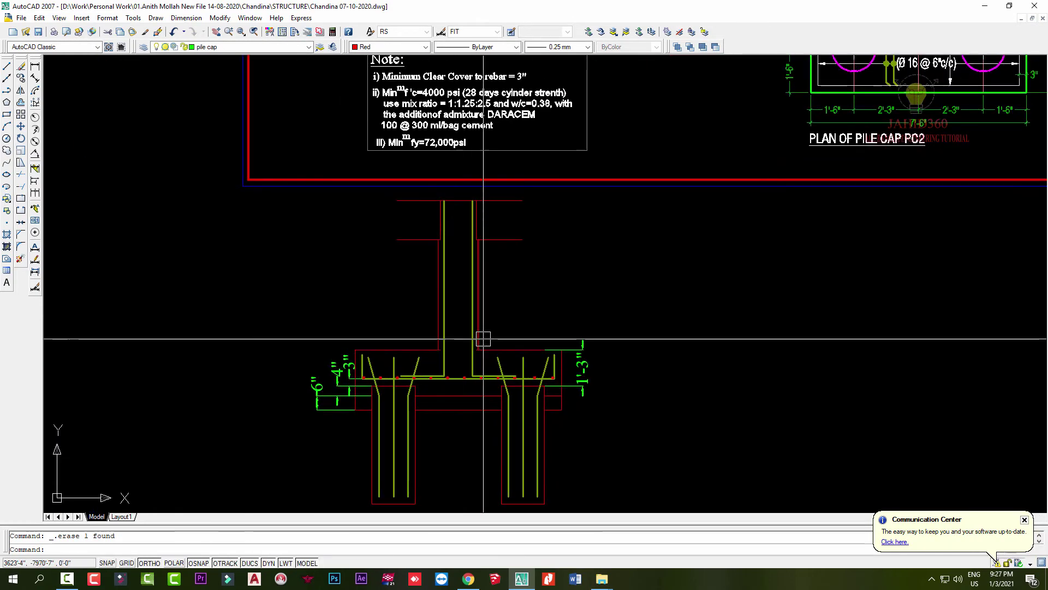
{"action": "scroll", "coordinate": [456, 306], "scroll_direction": "up", "scroll_amount": 3}
{"action": "scroll", "coordinate": [459, 311], "scroll_direction": "down", "scroll_amount": 4}
{"action": "middle_click_drag", "start_coordinate": [464, 327], "coordinate": [431, 336]}
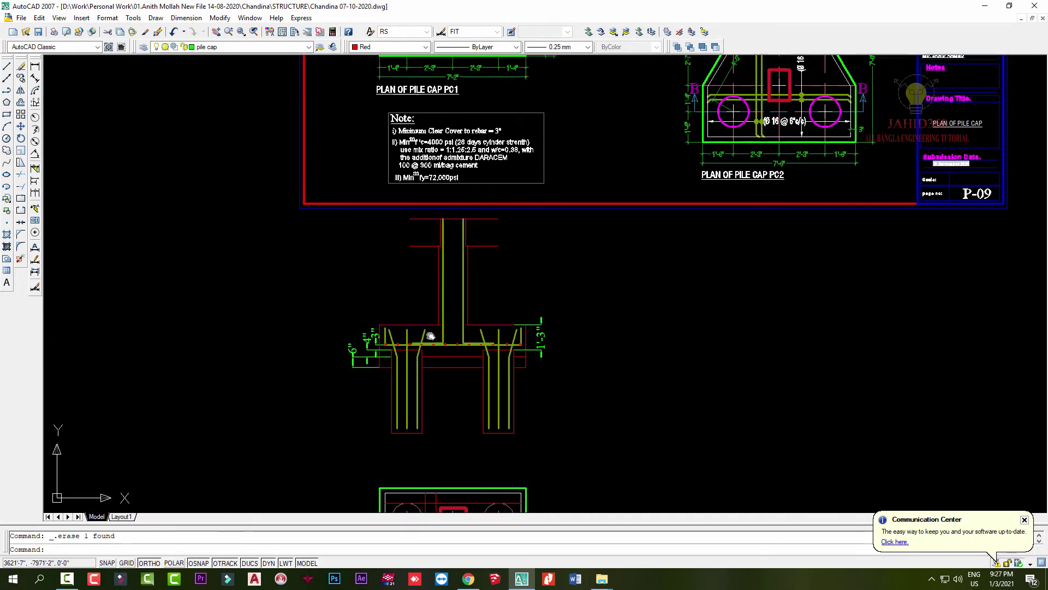
{"action": "scroll", "coordinate": [431, 336], "scroll_direction": "up", "scroll_amount": 5}
{"action": "scroll", "coordinate": [464, 328], "scroll_direction": "up", "scroll_amount": 2}
{"action": "scroll", "coordinate": [494, 251], "scroll_direction": "down", "scroll_amount": 6}
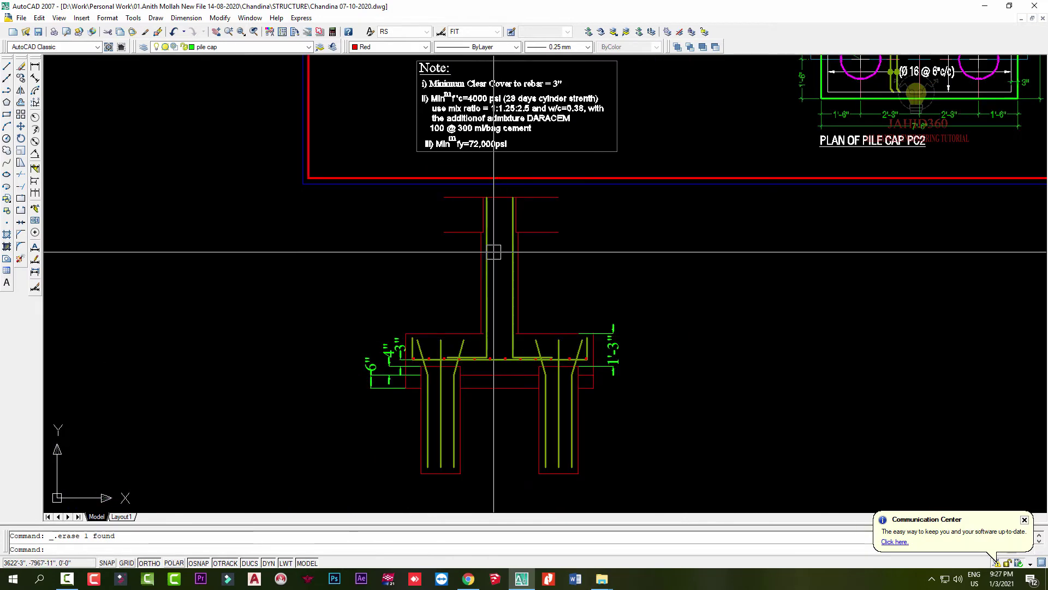
{"action": "scroll", "coordinate": [493, 252], "scroll_direction": "up", "scroll_amount": 3}
{"action": "scroll", "coordinate": [510, 213], "scroll_direction": "up", "scroll_amount": 3}
{"action": "scroll", "coordinate": [524, 203], "scroll_direction": "down", "scroll_amount": 6}
{"action": "middle_click_drag", "start_coordinate": [524, 271], "coordinate": [553, 286]}
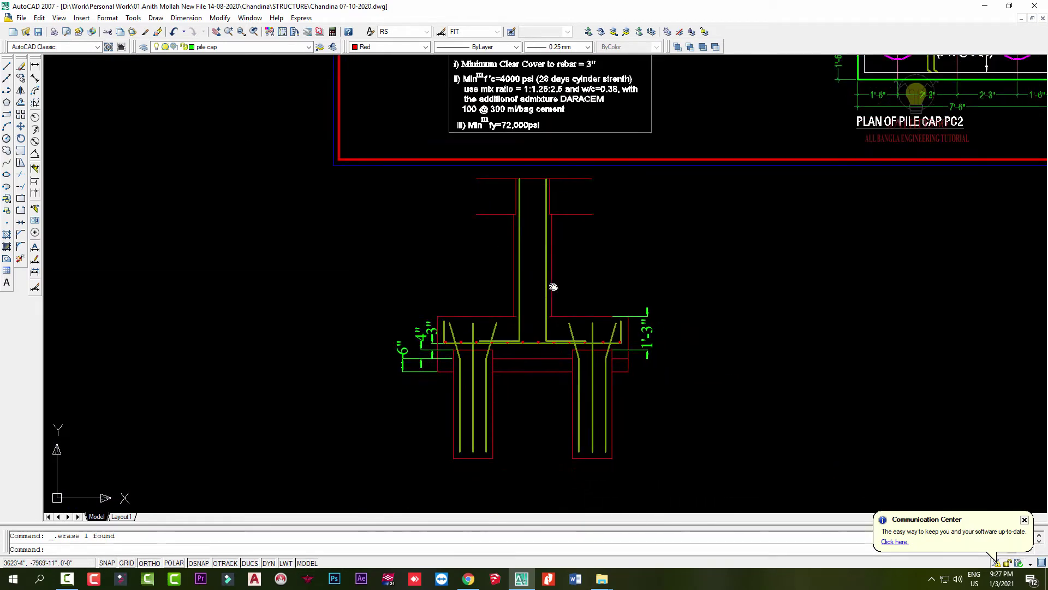
{"action": "scroll", "coordinate": [505, 327], "scroll_direction": "up", "scroll_amount": 3}
{"action": "scroll", "coordinate": [489, 363], "scroll_direction": "down", "scroll_amount": 8}
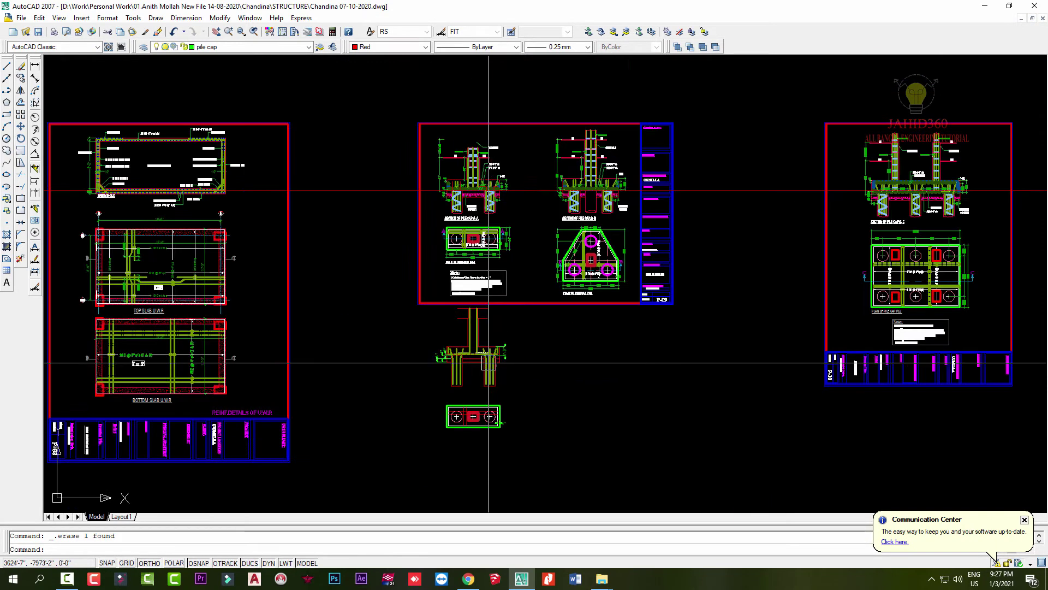
{"action": "scroll", "coordinate": [440, 341], "scroll_direction": "up", "scroll_amount": 6}
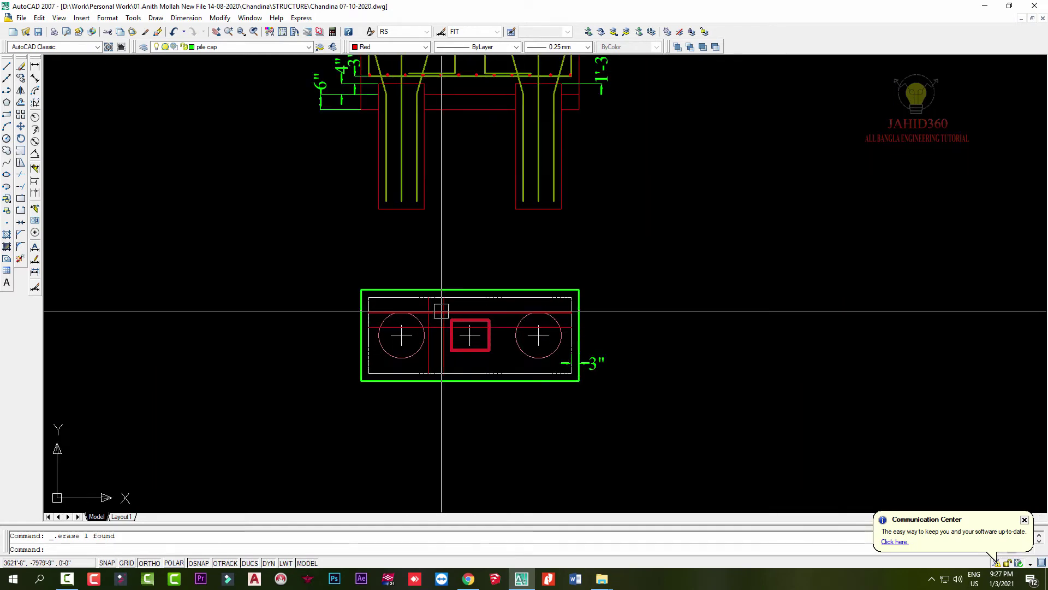
{"action": "scroll", "coordinate": [440, 307], "scroll_direction": "up", "scroll_amount": 5}
{"action": "scroll", "coordinate": [375, 292], "scroll_direction": "down", "scroll_amount": 9}
{"action": "scroll", "coordinate": [511, 312], "scroll_direction": "up", "scroll_amount": 6}
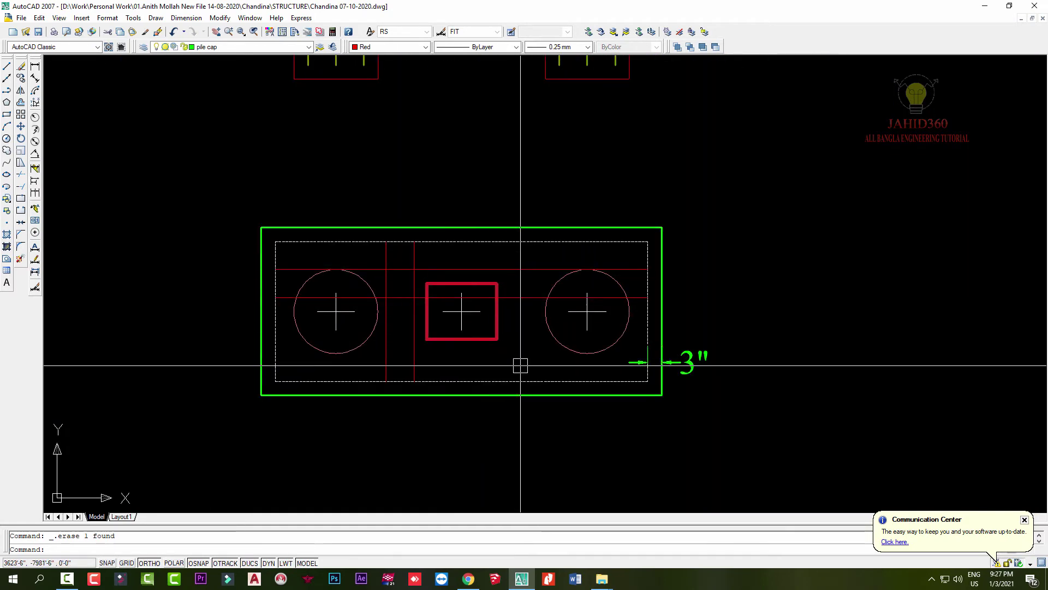
{"action": "scroll", "coordinate": [520, 367], "scroll_direction": "down", "scroll_amount": 1}
{"action": "scroll", "coordinate": [529, 351], "scroll_direction": "up", "scroll_amount": 2}
{"action": "middle_click_drag", "start_coordinate": [518, 307], "coordinate": [524, 357]}
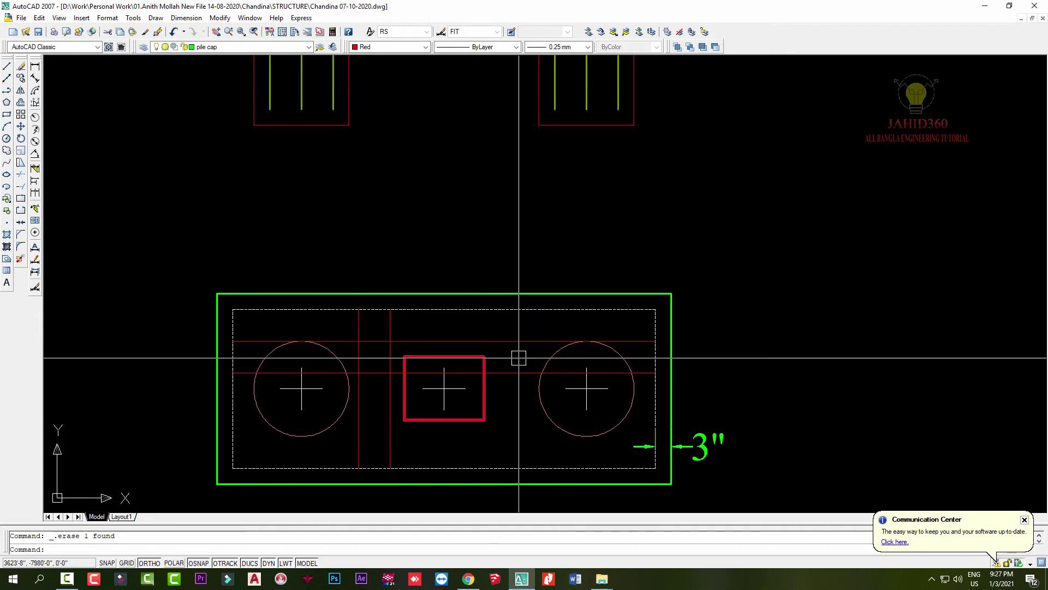
{"action": "left_click", "coordinate": [386, 364]}
{"action": "left_click", "coordinate": [390, 361]}
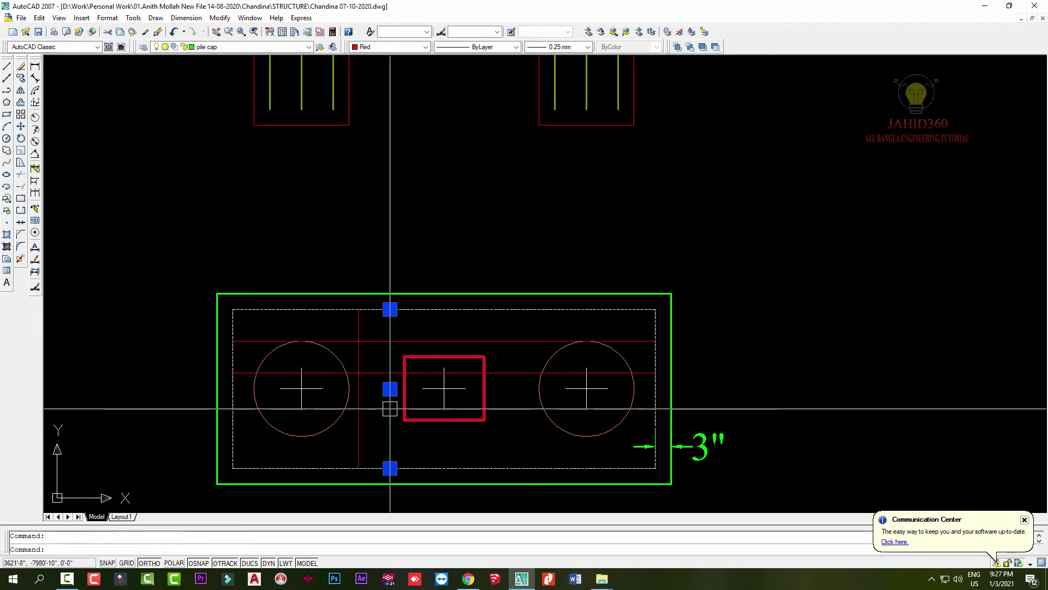
{"action": "scroll", "coordinate": [390, 408], "scroll_direction": "down", "scroll_amount": 3}
{"action": "key", "text": "Escape"}
{"action": "scroll", "coordinate": [410, 223], "scroll_direction": "up", "scroll_amount": 3}
{"action": "scroll", "coordinate": [398, 237], "scroll_direction": "up", "scroll_amount": 2}
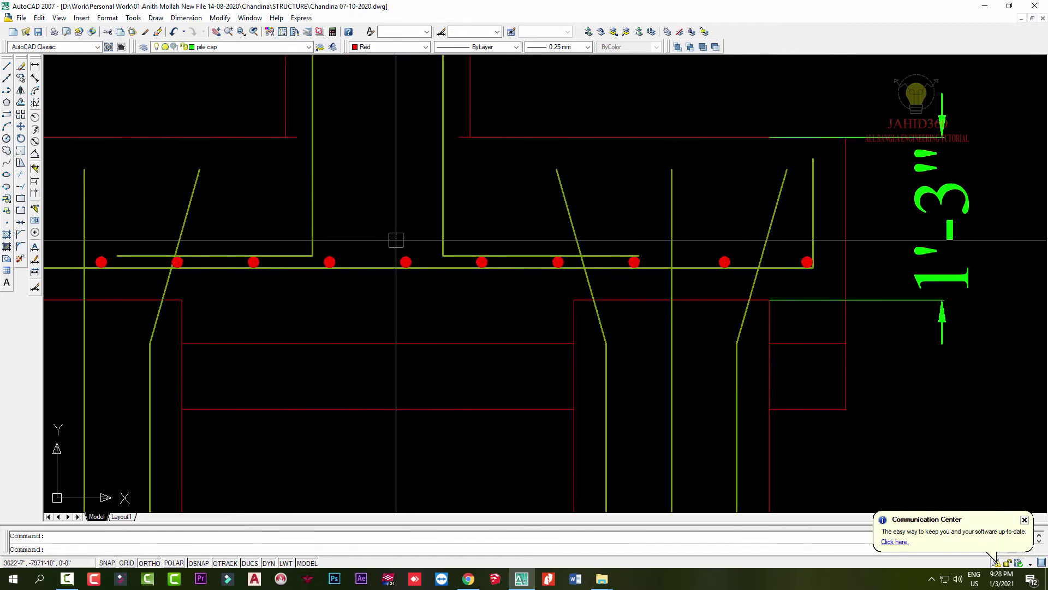
{"action": "middle_click_drag", "start_coordinate": [398, 237], "coordinate": [377, 366]}
{"action": "scroll", "coordinate": [377, 366], "scroll_direction": "down", "scroll_amount": 3}
{"action": "scroll", "coordinate": [382, 355], "scroll_direction": "up", "scroll_amount": 3}
{"action": "scroll", "coordinate": [371, 384], "scroll_direction": "up", "scroll_amount": 2}
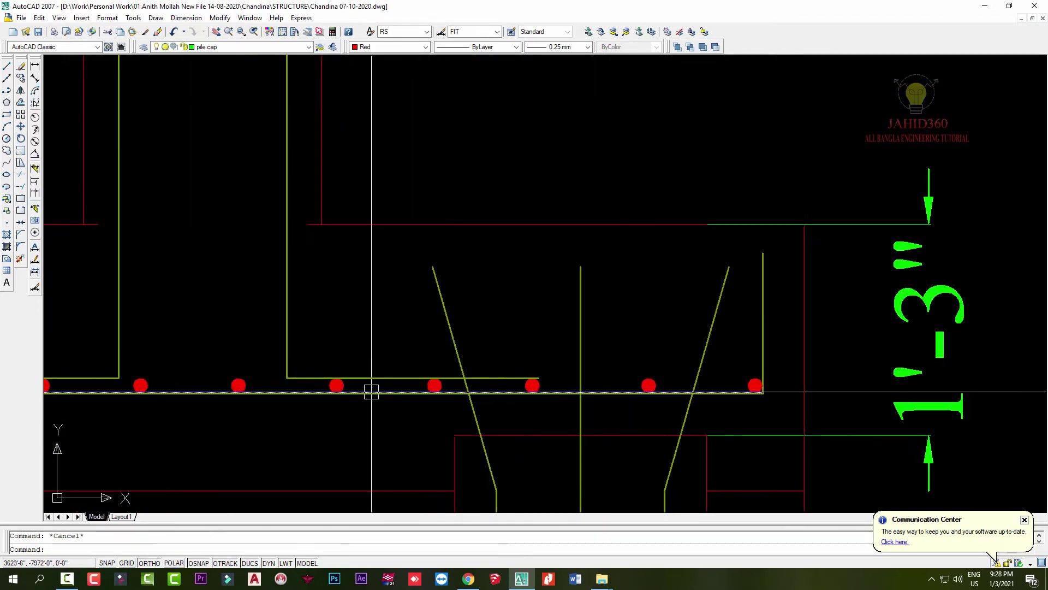
{"action": "scroll", "coordinate": [388, 392], "scroll_direction": "up", "scroll_amount": 1}
{"action": "left_click", "coordinate": [392, 391]}
{"action": "scroll", "coordinate": [397, 377], "scroll_direction": "down", "scroll_amount": 5}
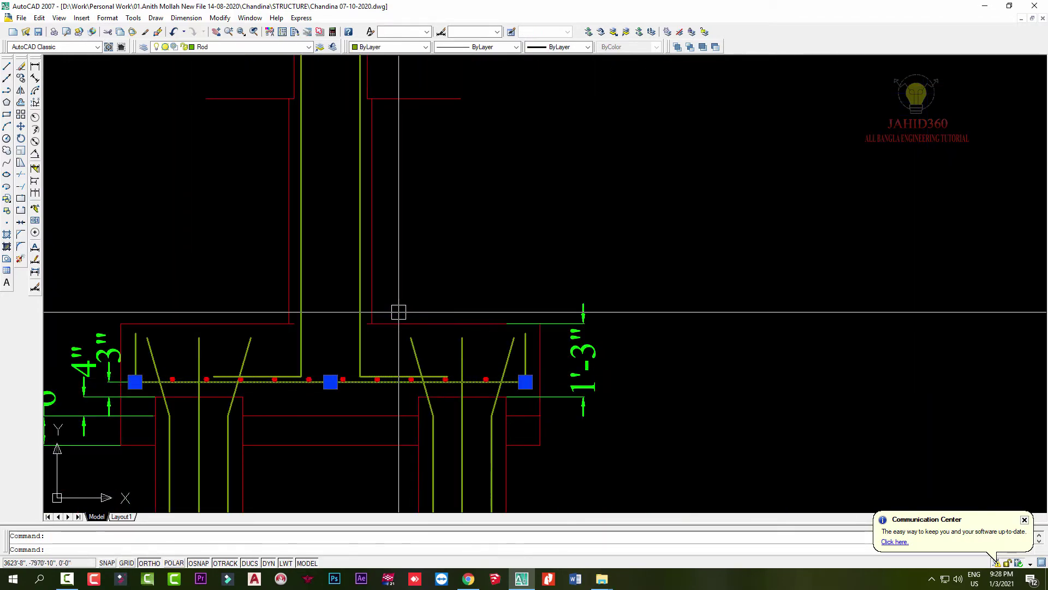
{"action": "scroll", "coordinate": [422, 374], "scroll_direction": "down", "scroll_amount": 2}
{"action": "scroll", "coordinate": [422, 374], "scroll_direction": "down", "scroll_amount": 4}
{"action": "scroll", "coordinate": [417, 234], "scroll_direction": "up", "scroll_amount": 5}
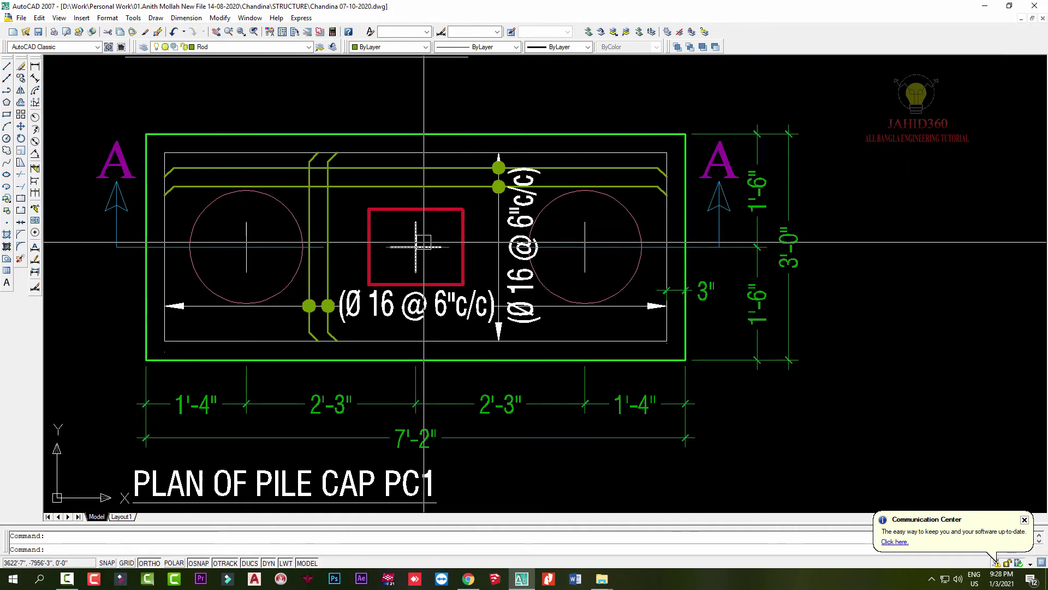
{"action": "scroll", "coordinate": [445, 244], "scroll_direction": "up", "scroll_amount": 1}
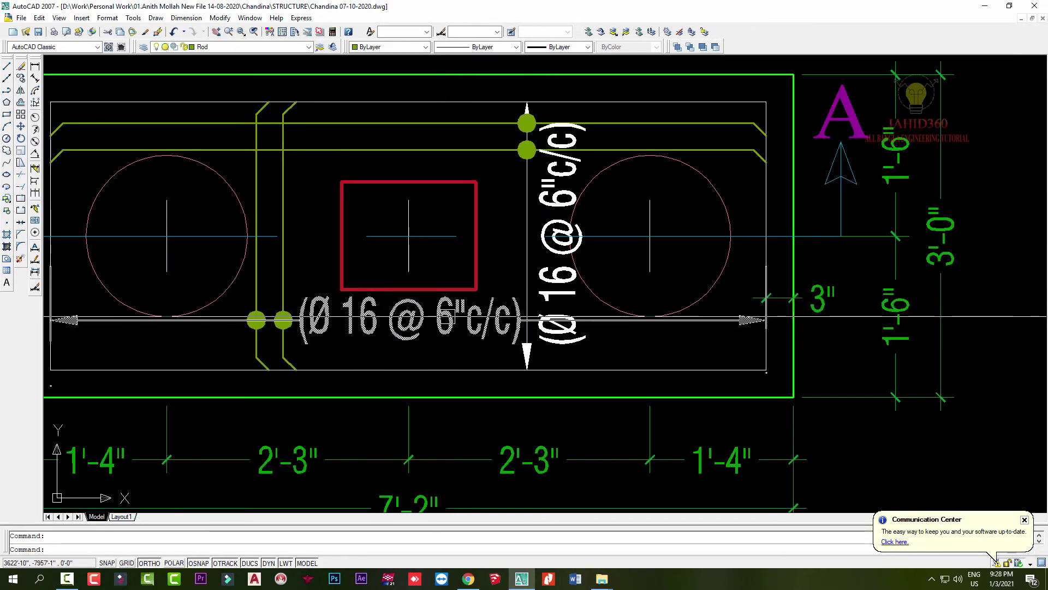
{"action": "scroll", "coordinate": [527, 317], "scroll_direction": "down", "scroll_amount": 1}
{"action": "scroll", "coordinate": [546, 273], "scroll_direction": "down", "scroll_amount": 4}
{"action": "scroll", "coordinate": [579, 131], "scroll_direction": "up", "scroll_amount": 4}
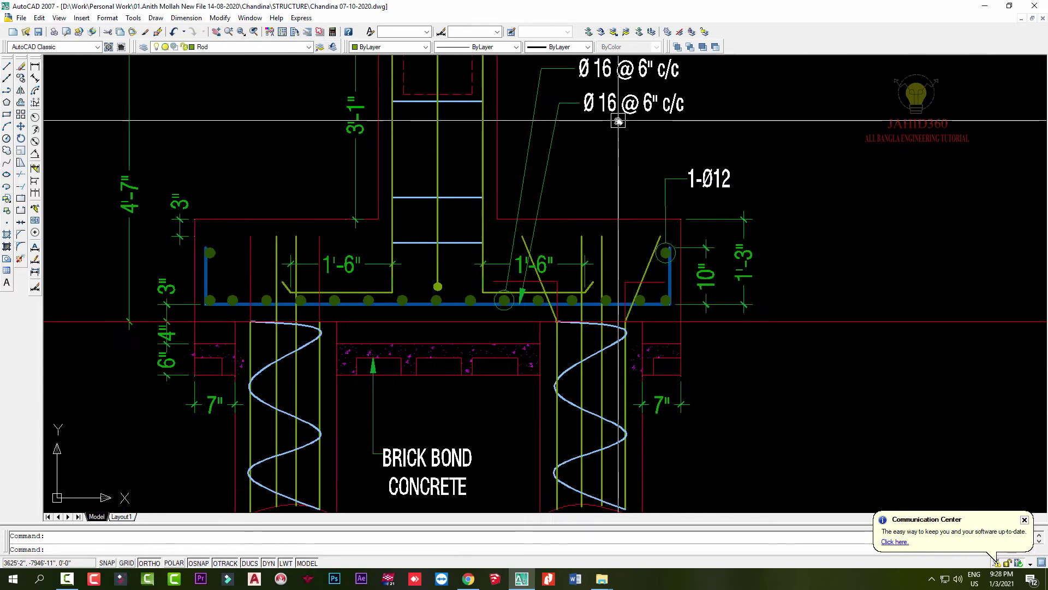
{"action": "scroll", "coordinate": [581, 142], "scroll_direction": "up", "scroll_amount": 3}
{"action": "scroll", "coordinate": [584, 158], "scroll_direction": "up", "scroll_amount": 3}
{"action": "scroll", "coordinate": [585, 162], "scroll_direction": "down", "scroll_amount": 3}
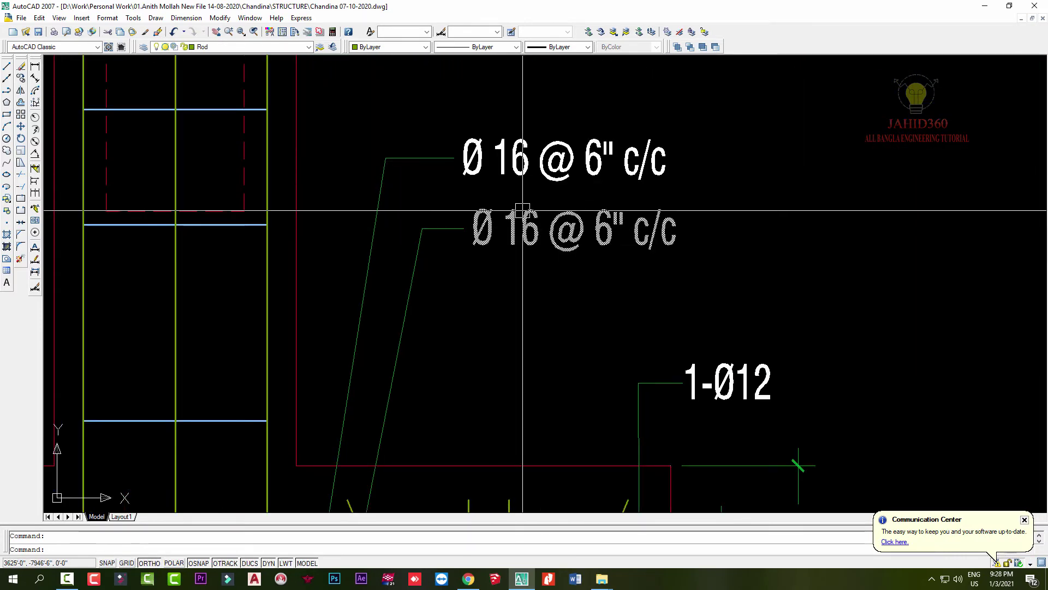
{"action": "scroll", "coordinate": [529, 313], "scroll_direction": "down", "scroll_amount": 3}
{"action": "middle_click_drag", "start_coordinate": [529, 313], "coordinate": [583, 223]}
{"action": "scroll", "coordinate": [389, 353], "scroll_direction": "up", "scroll_amount": 5}
{"action": "scroll", "coordinate": [389, 353], "scroll_direction": "down", "scroll_amount": 2}
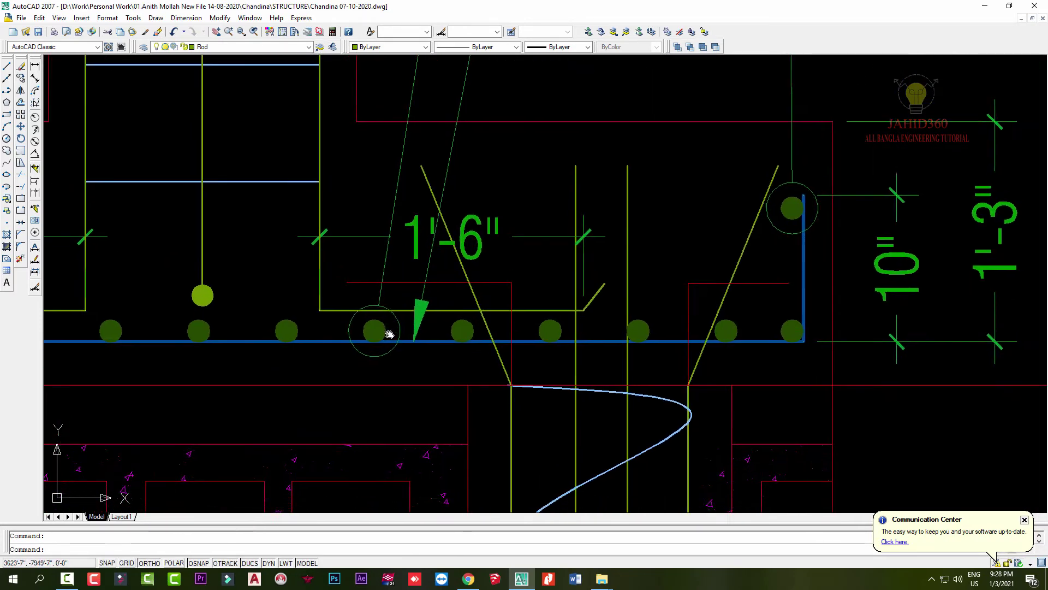
{"action": "scroll", "coordinate": [389, 353], "scroll_direction": "up", "scroll_amount": 5}
{"action": "left_click", "coordinate": [388, 344]}
{"action": "scroll", "coordinate": [406, 366], "scroll_direction": "down", "scroll_amount": 6}
{"action": "middle_click_drag", "start_coordinate": [406, 367], "coordinate": [410, 90]}
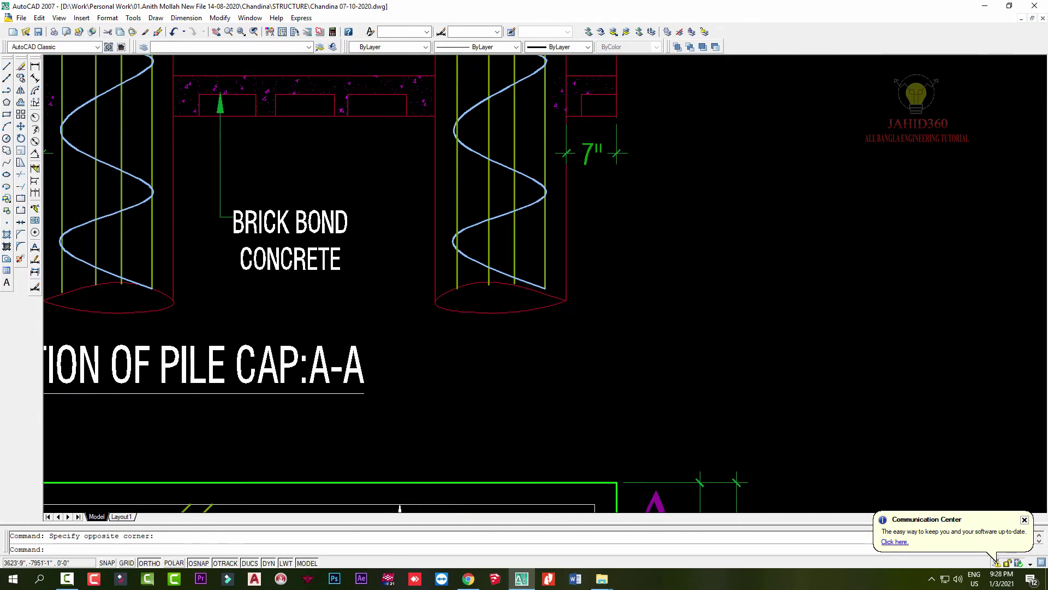
{"action": "scroll", "coordinate": [410, 90], "scroll_direction": "down", "scroll_amount": 2}
{"action": "scroll", "coordinate": [304, 295], "scroll_direction": "up", "scroll_amount": 6}
{"action": "left_click", "coordinate": [238, 263]}
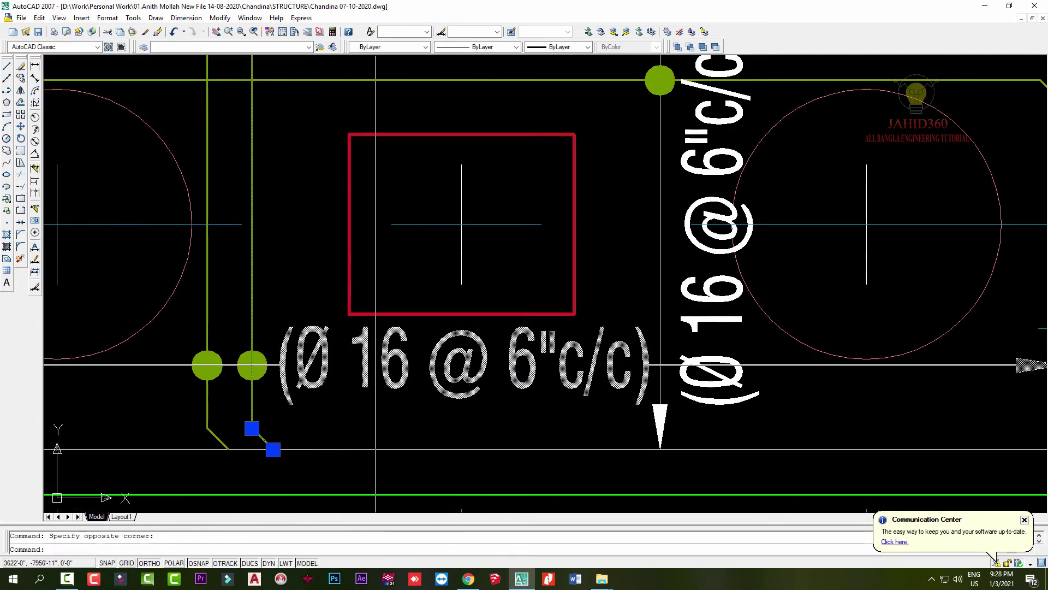
{"action": "scroll", "coordinate": [407, 372], "scroll_direction": "down", "scroll_amount": 5}
{"action": "middle_click_drag", "start_coordinate": [458, 251], "coordinate": [453, 404]}
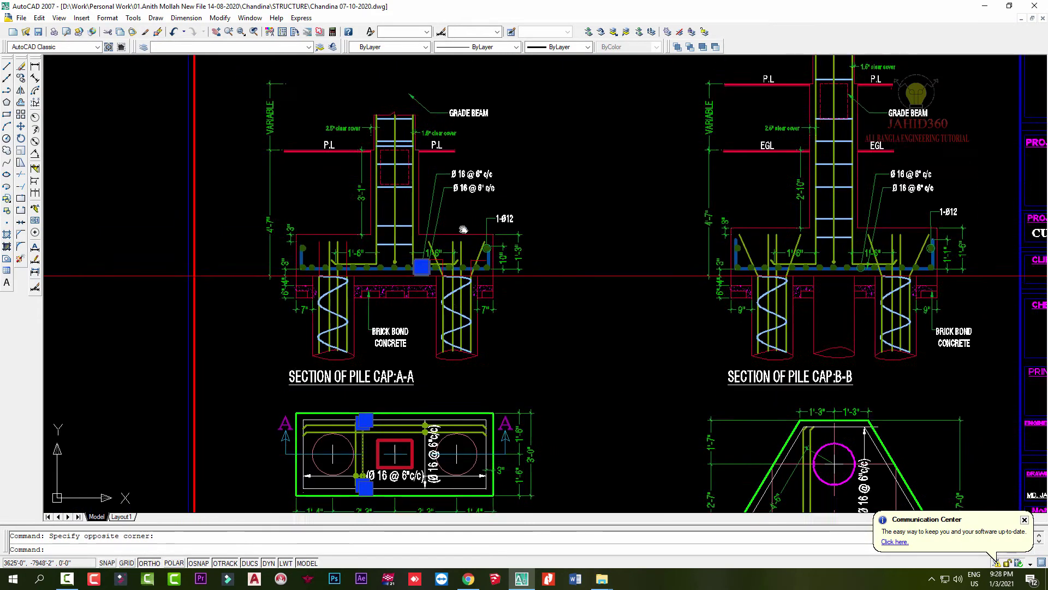
{"action": "scroll", "coordinate": [446, 137], "scroll_direction": "up", "scroll_amount": 5}
{"action": "scroll", "coordinate": [447, 137], "scroll_direction": "up", "scroll_amount": 2}
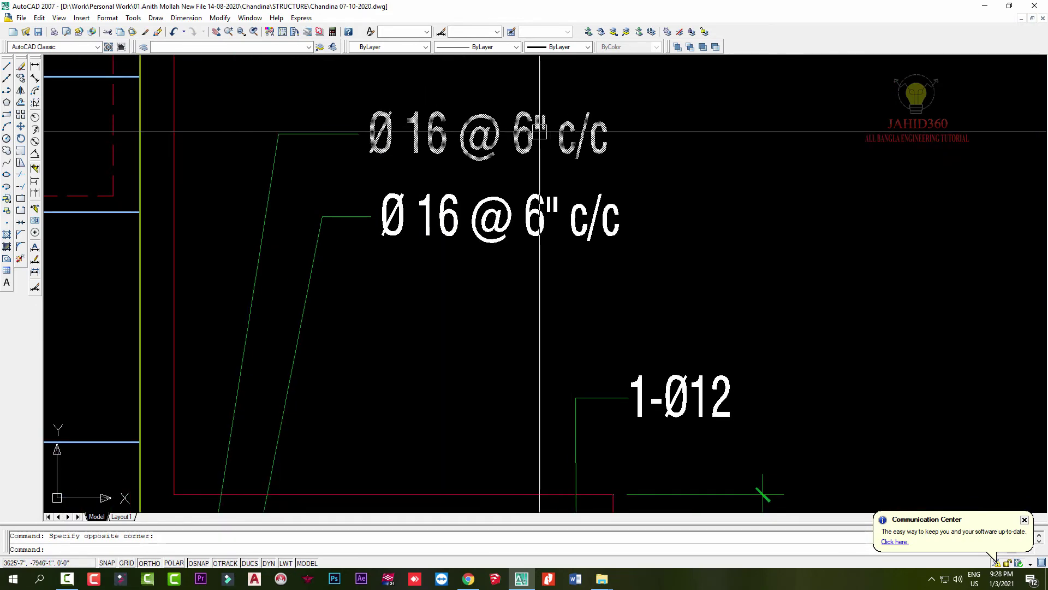
{"action": "scroll", "coordinate": [539, 131], "scroll_direction": "down", "scroll_amount": 3}
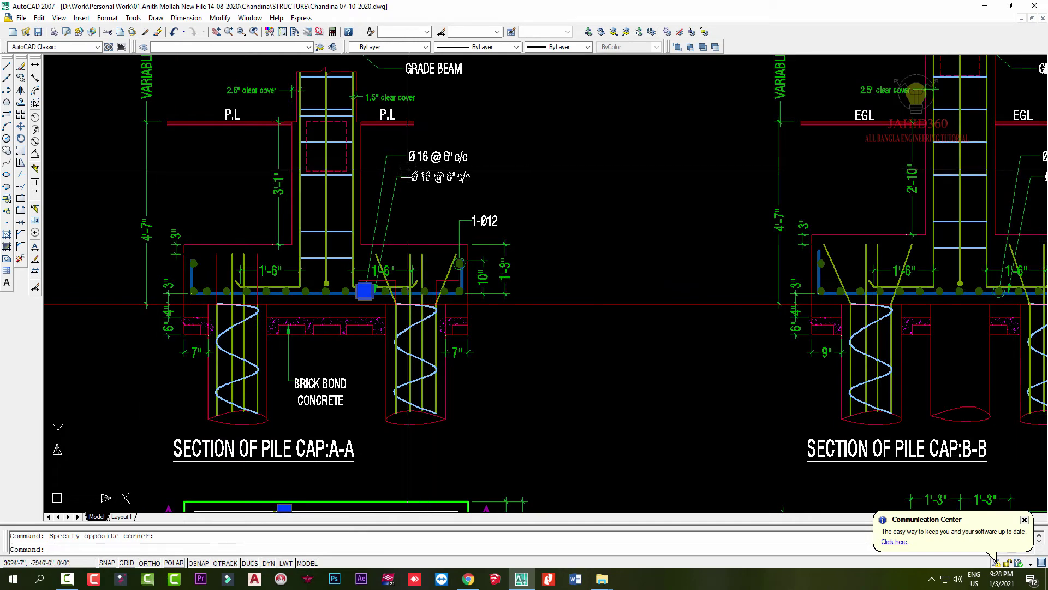
{"action": "scroll", "coordinate": [372, 283], "scroll_direction": "up", "scroll_amount": 4}
{"action": "middle_click_drag", "start_coordinate": [371, 284], "coordinate": [236, 471]}
{"action": "scroll", "coordinate": [494, 180], "scroll_direction": "up", "scroll_amount": 1}
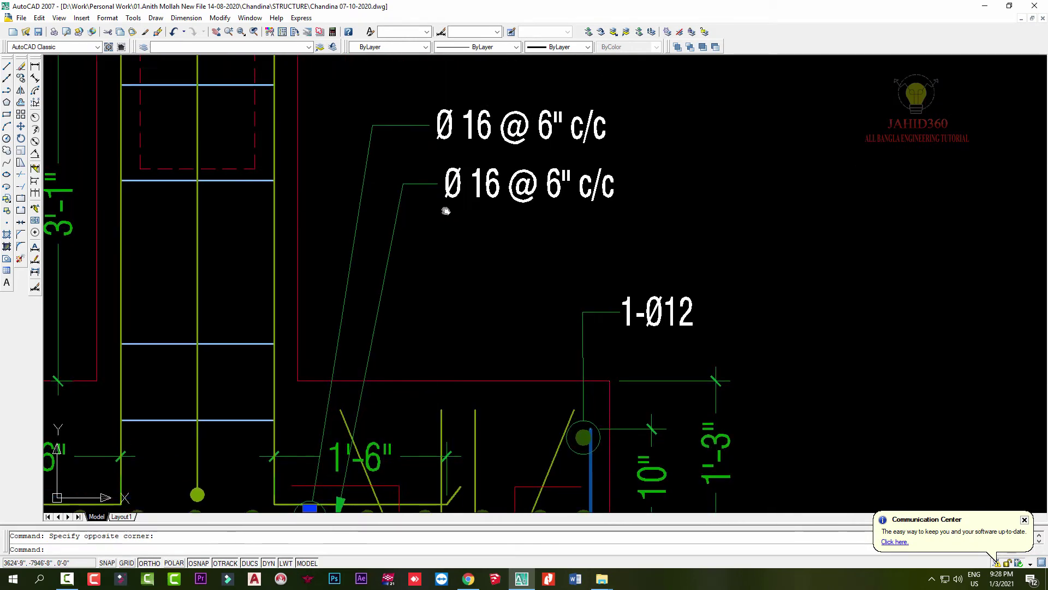
{"action": "middle_click_drag", "start_coordinate": [505, 154], "coordinate": [494, 180]}
{"action": "key", "text": "Escape"}
{"action": "scroll", "coordinate": [494, 180], "scroll_direction": "down", "scroll_amount": 3}
{"action": "scroll", "coordinate": [382, 273], "scroll_direction": "down", "scroll_amount": 3}
{"action": "scroll", "coordinate": [351, 251], "scroll_direction": "up", "scroll_amount": 4}
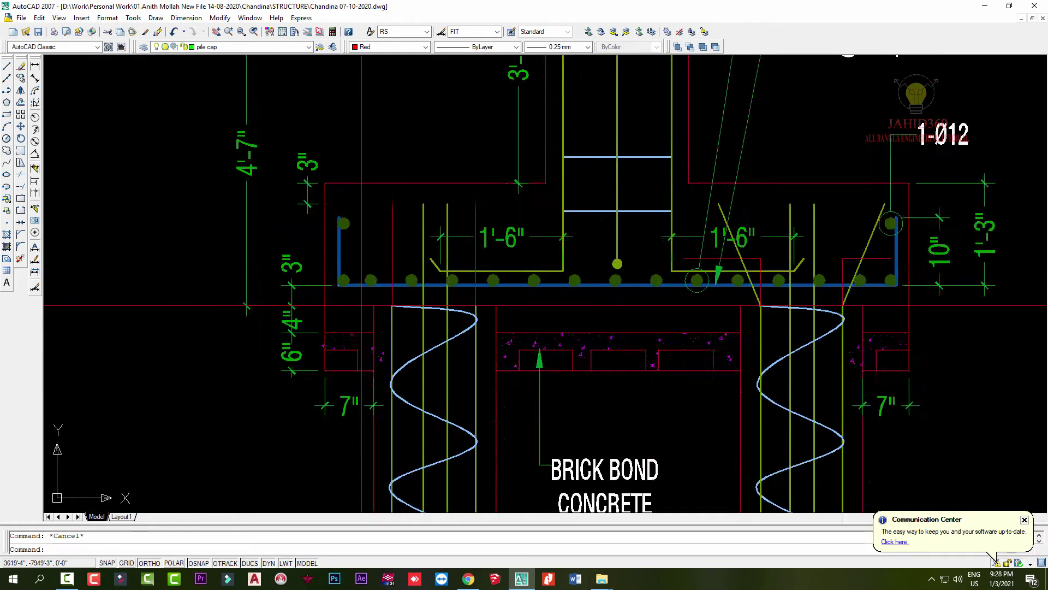
{"action": "scroll", "coordinate": [352, 251], "scroll_direction": "up", "scroll_amount": 2}
{"action": "left_click", "coordinate": [332, 235]}
{"action": "middle_click_drag", "start_coordinate": [463, 280], "coordinate": [478, 262]}
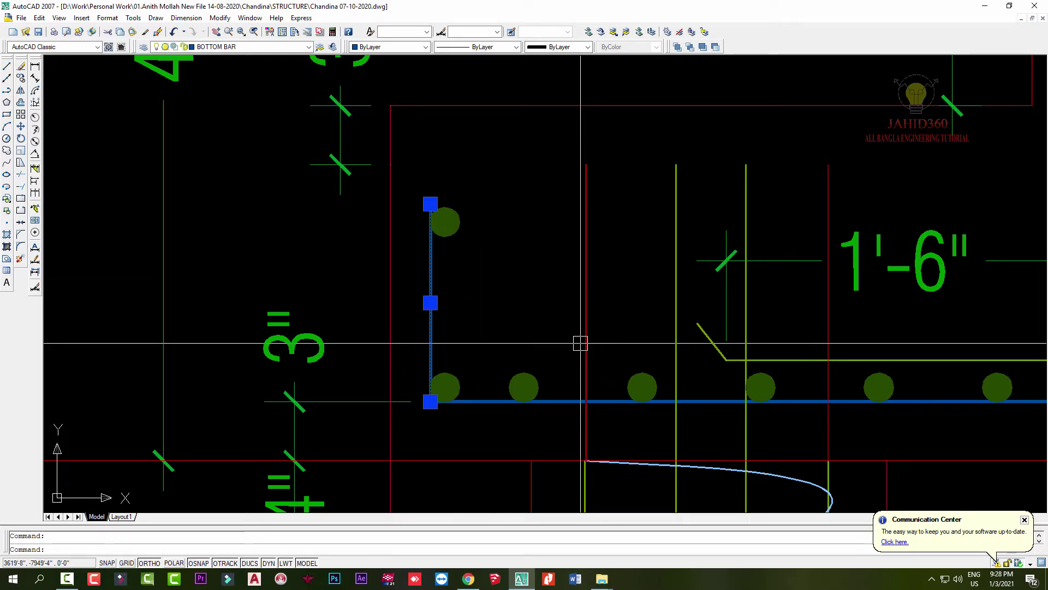
{"action": "scroll", "coordinate": [569, 340], "scroll_direction": "down", "scroll_amount": 3}
{"action": "scroll", "coordinate": [522, 316], "scroll_direction": "down", "scroll_amount": 3}
{"action": "scroll", "coordinate": [492, 273], "scroll_direction": "down", "scroll_amount": 1}
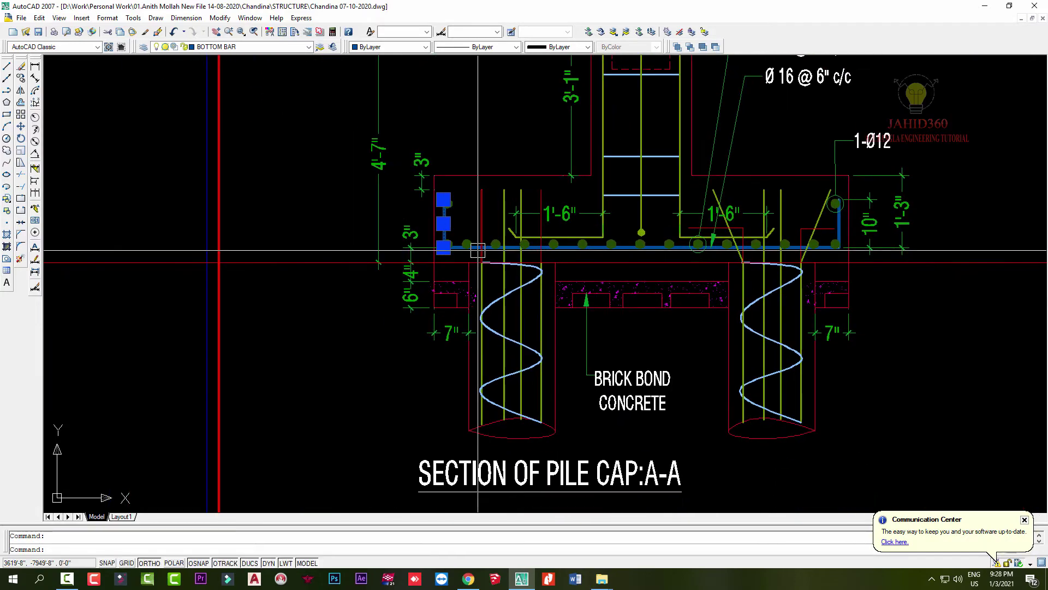
{"action": "scroll", "coordinate": [471, 235], "scroll_direction": "down", "scroll_amount": 3}
{"action": "scroll", "coordinate": [470, 328], "scroll_direction": "up", "scroll_amount": 4}
{"action": "scroll", "coordinate": [471, 311], "scroll_direction": "up", "scroll_amount": 4}
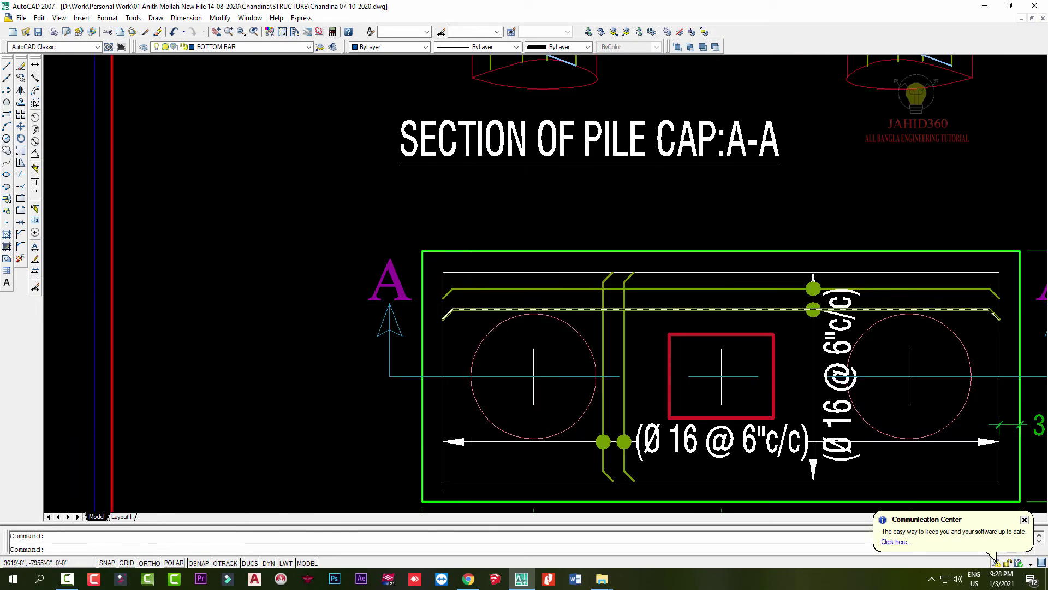
{"action": "scroll", "coordinate": [471, 308], "scroll_direction": "up", "scroll_amount": 5}
{"action": "scroll", "coordinate": [469, 309], "scroll_direction": "down", "scroll_amount": 4}
{"action": "scroll", "coordinate": [469, 309], "scroll_direction": "down", "scroll_amount": 3}
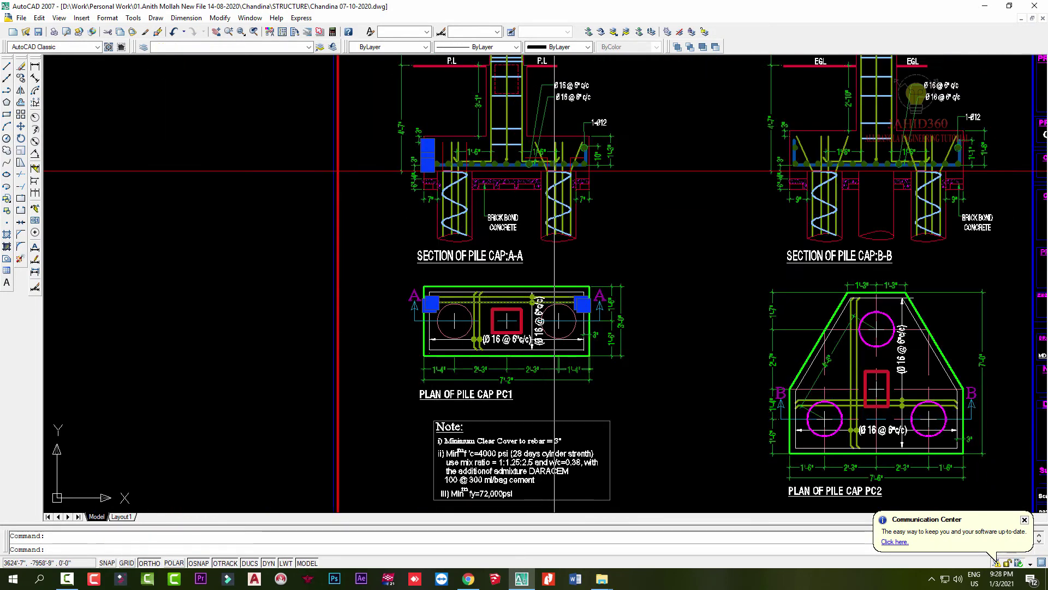
{"action": "middle_click_drag", "start_coordinate": [405, 491], "coordinate": [405, 281]}
{"action": "scroll", "coordinate": [405, 410], "scroll_direction": "up", "scroll_amount": 5}
{"action": "scroll", "coordinate": [405, 410], "scroll_direction": "up", "scroll_amount": 2}
{"action": "scroll", "coordinate": [419, 276], "scroll_direction": "down", "scroll_amount": 8}
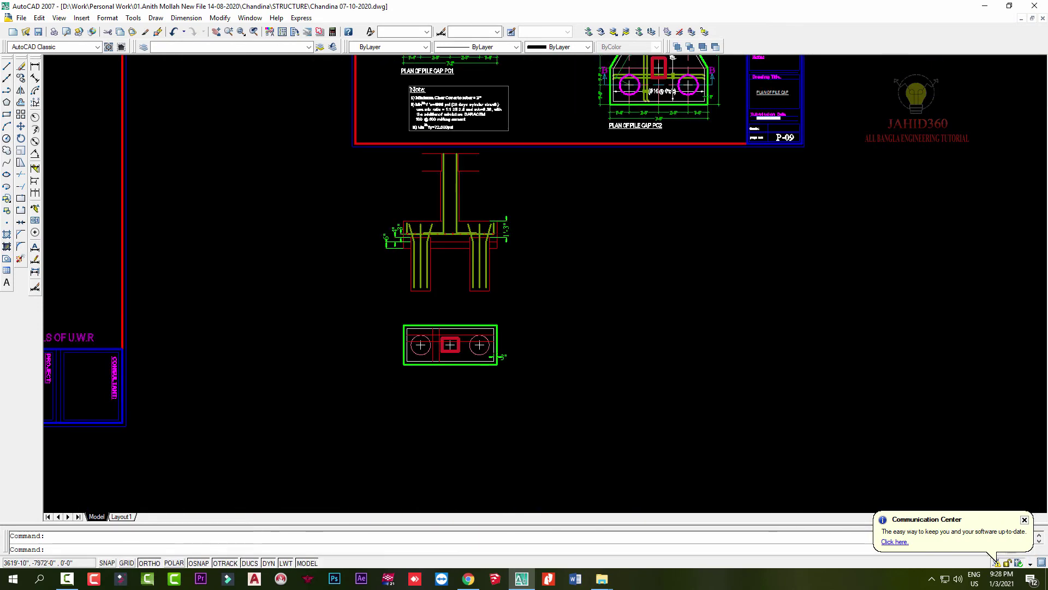
{"action": "middle_click_drag", "start_coordinate": [417, 344], "coordinate": [417, 273]}
{"action": "scroll", "coordinate": [417, 274], "scroll_direction": "up", "scroll_amount": 10}
{"action": "scroll", "coordinate": [431, 240], "scroll_direction": "down", "scroll_amount": 1}
{"action": "scroll", "coordinate": [450, 223], "scroll_direction": "up", "scroll_amount": 1}
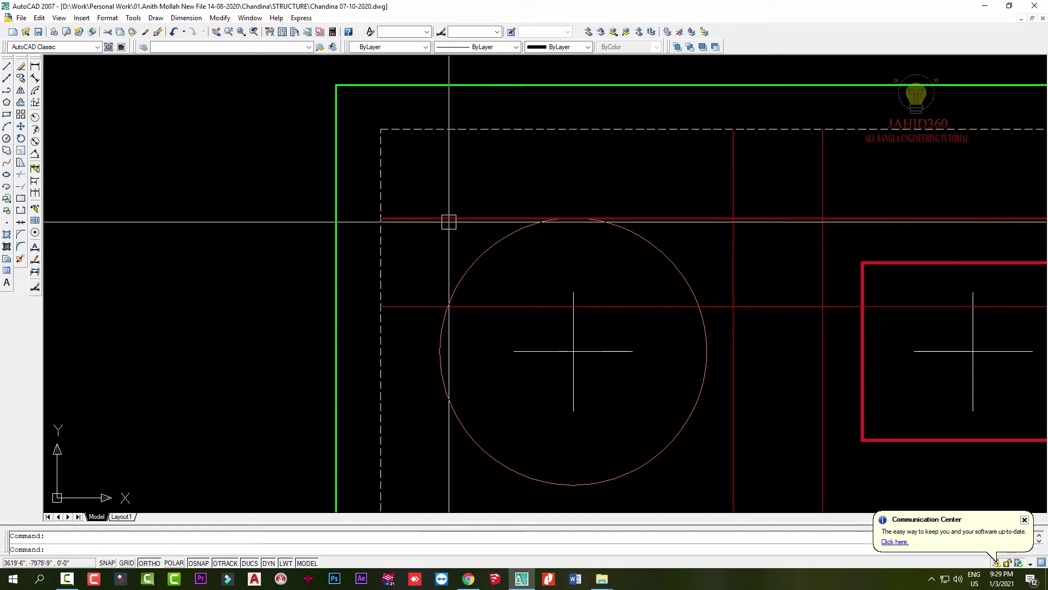
{"action": "scroll", "coordinate": [408, 235], "scroll_direction": "down", "scroll_amount": 6}
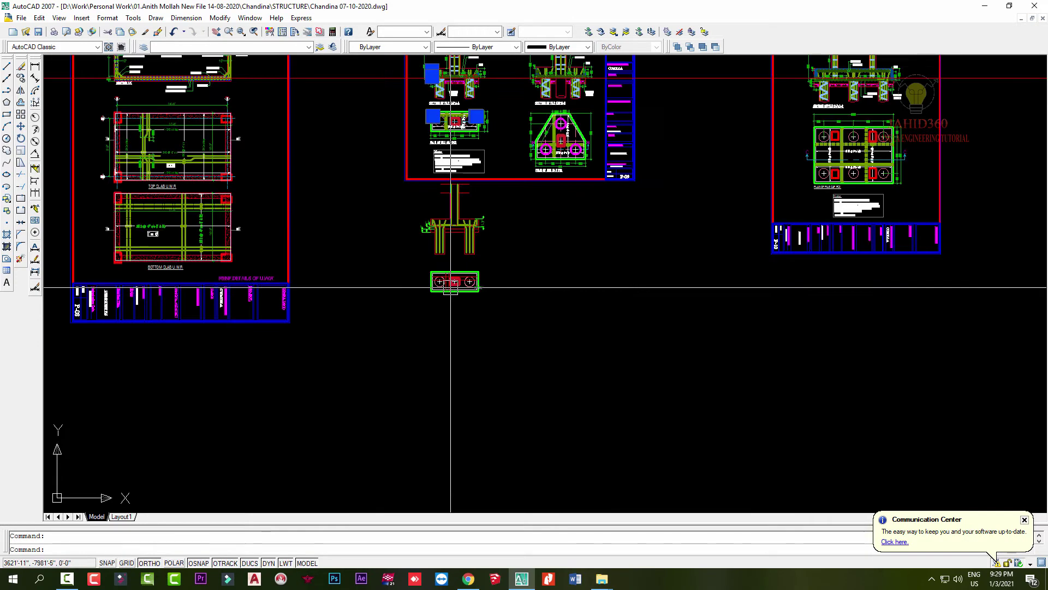
{"action": "scroll", "coordinate": [440, 183], "scroll_direction": "up", "scroll_amount": 5}
{"action": "scroll", "coordinate": [440, 183], "scroll_direction": "up", "scroll_amount": 2}
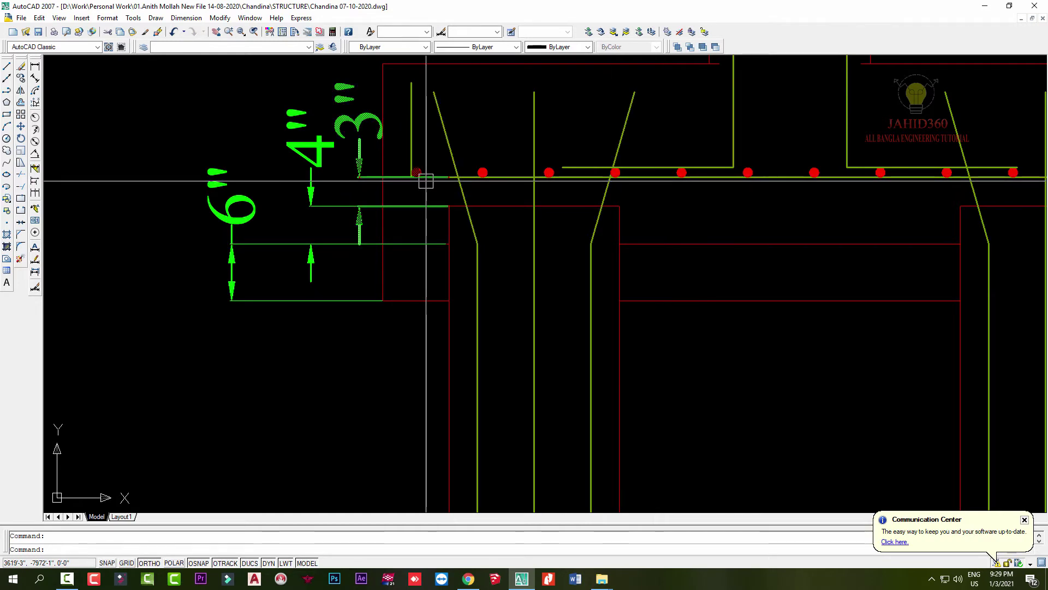
{"action": "scroll", "coordinate": [425, 180], "scroll_direction": "up", "scroll_amount": 2}
{"action": "left_click", "coordinate": [404, 175]}
{"action": "scroll", "coordinate": [404, 175], "scroll_direction": "up", "scroll_amount": 2}
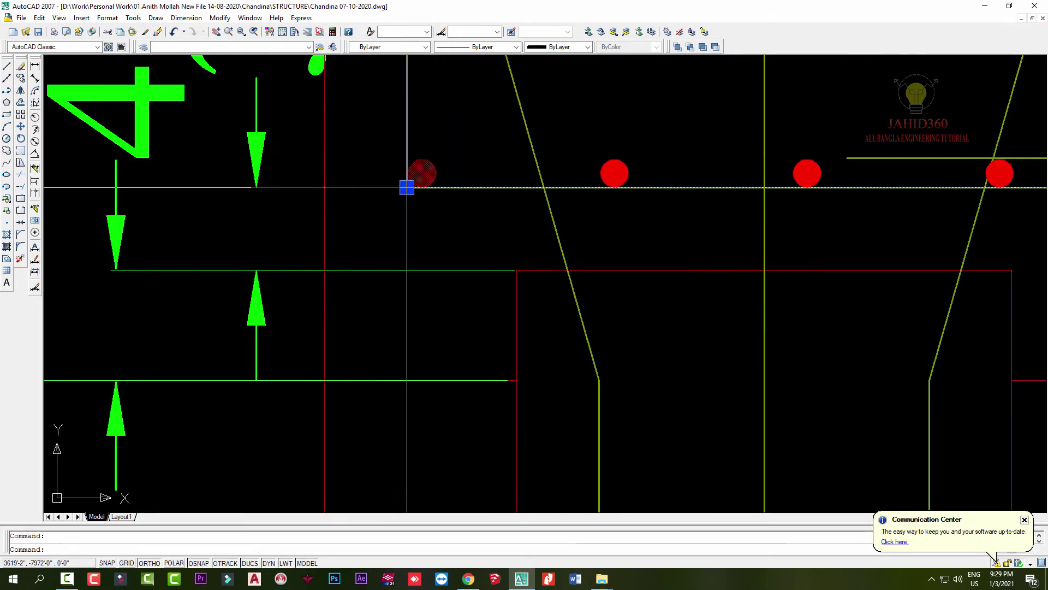
{"action": "middle_click_drag", "start_coordinate": [407, 188], "coordinate": [443, 325]}
{"action": "key", "text": "Escape"}
{"action": "scroll", "coordinate": [443, 325], "scroll_direction": "down", "scroll_amount": 3}
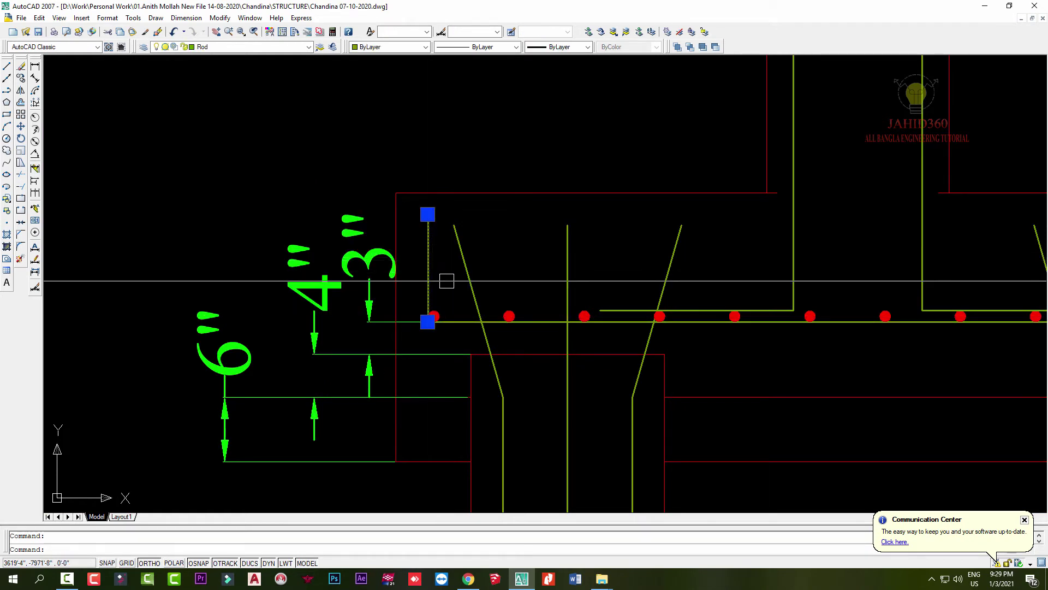
{"action": "key", "text": "Escape"}
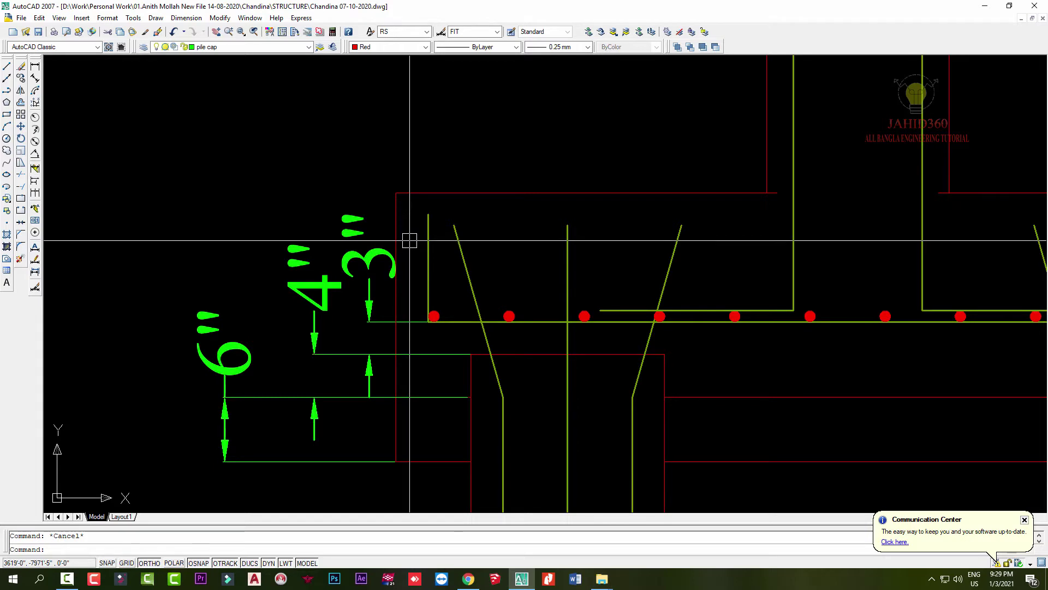
{"action": "scroll", "coordinate": [303, 219], "scroll_direction": "down", "scroll_amount": 4}
{"action": "scroll", "coordinate": [629, 240], "scroll_direction": "up", "scroll_amount": 2}
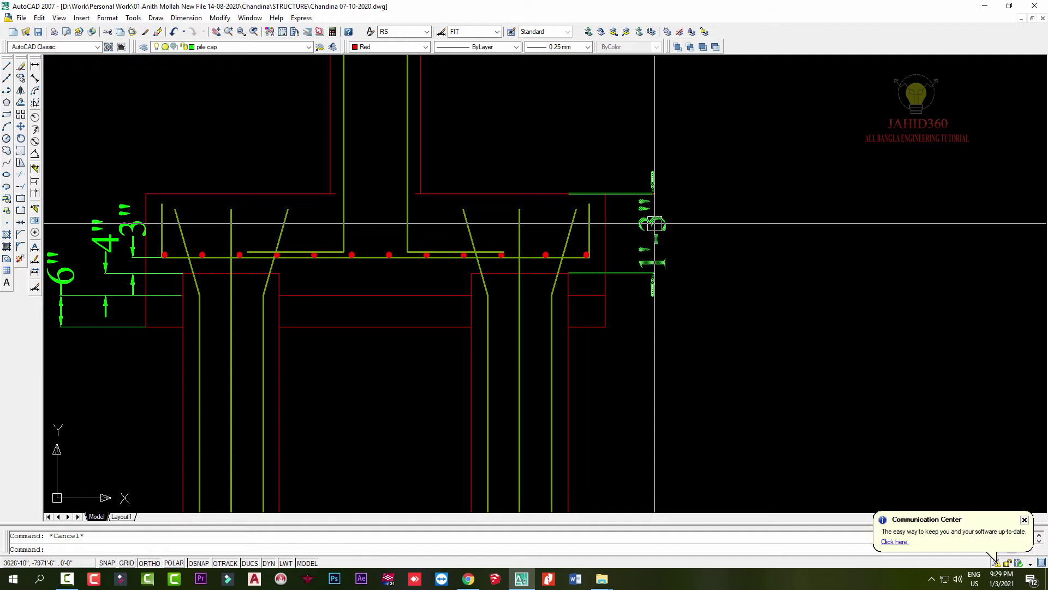
{"action": "scroll", "coordinate": [655, 223], "scroll_direction": "down", "scroll_amount": 1}
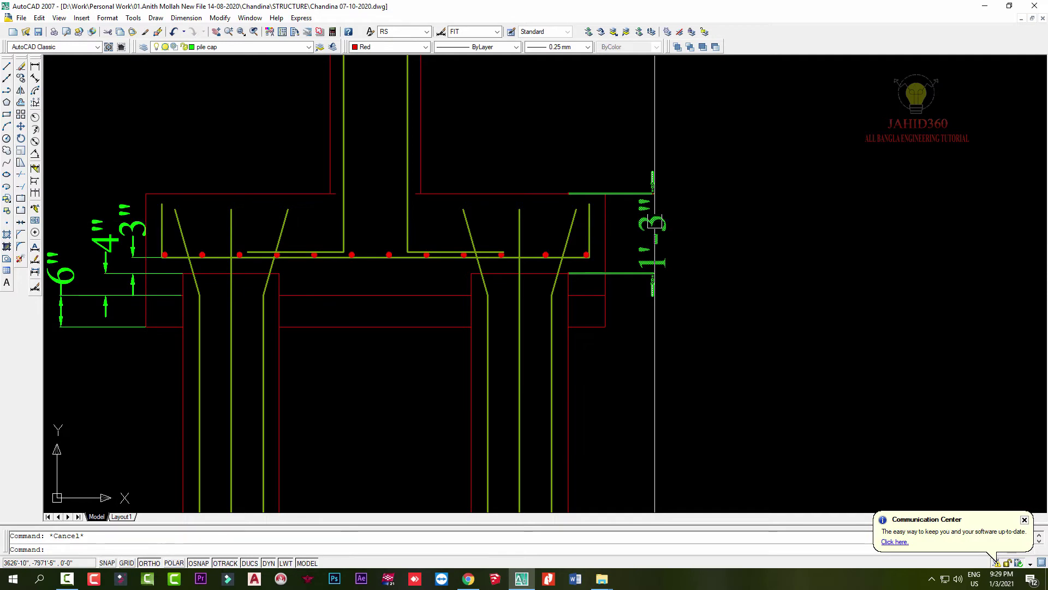
{"action": "scroll", "coordinate": [386, 217], "scroll_direction": "down", "scroll_amount": 2}
{"action": "scroll", "coordinate": [377, 311], "scroll_direction": "down", "scroll_amount": 5}
{"action": "scroll", "coordinate": [377, 311], "scroll_direction": "up", "scroll_amount": 5}
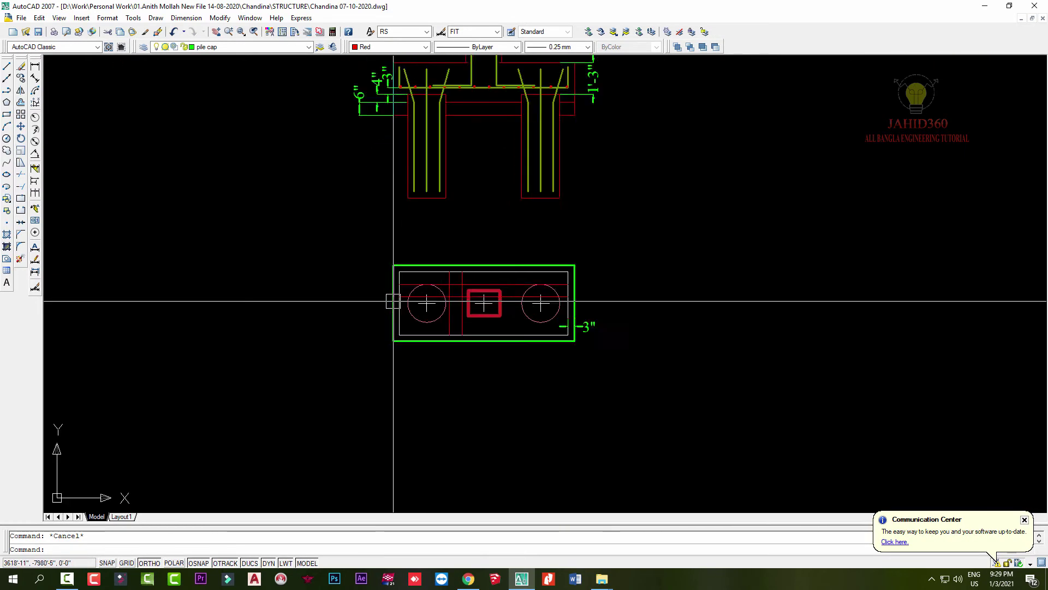
{"action": "scroll", "coordinate": [416, 300], "scroll_direction": "up", "scroll_amount": 5}
{"action": "scroll", "coordinate": [417, 274], "scroll_direction": "up", "scroll_amount": 5}
{"action": "scroll", "coordinate": [378, 253], "scroll_direction": "up", "scroll_amount": 1}
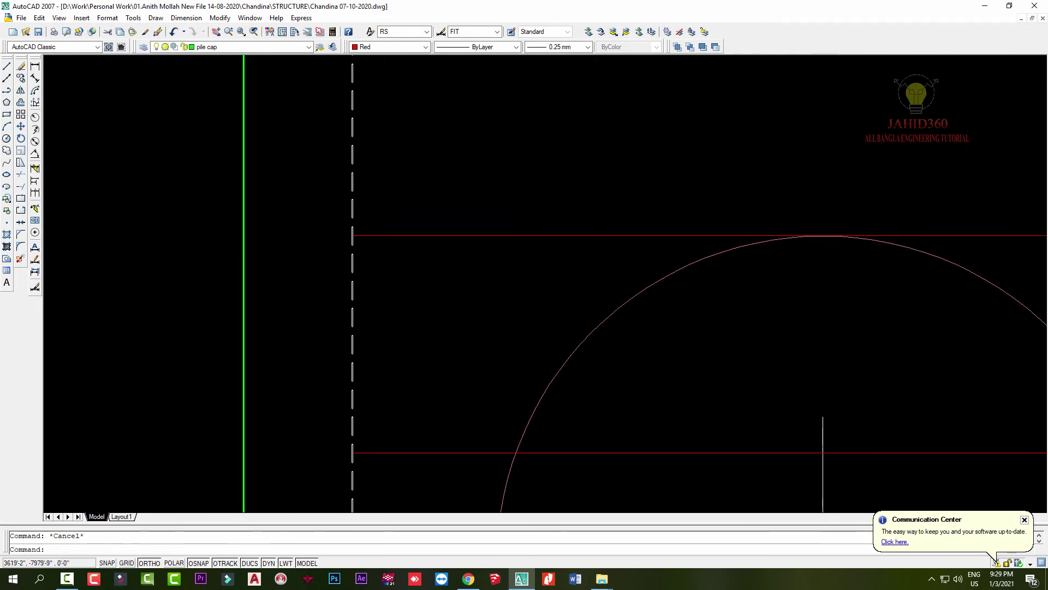
{"action": "scroll", "coordinate": [371, 247], "scroll_direction": "up", "scroll_amount": 3}
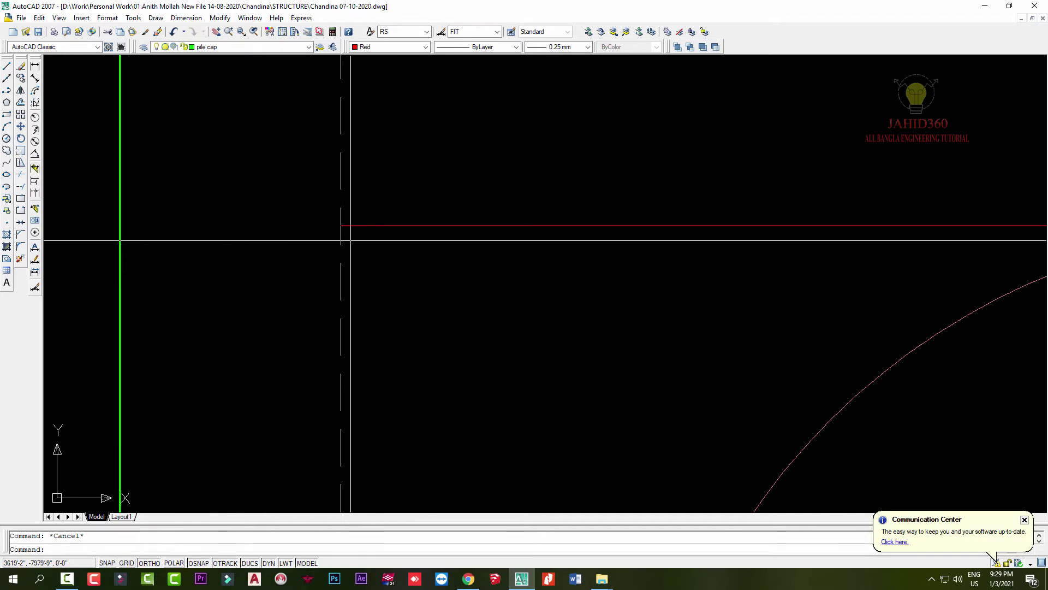
{"action": "left_click", "coordinate": [7, 140]}
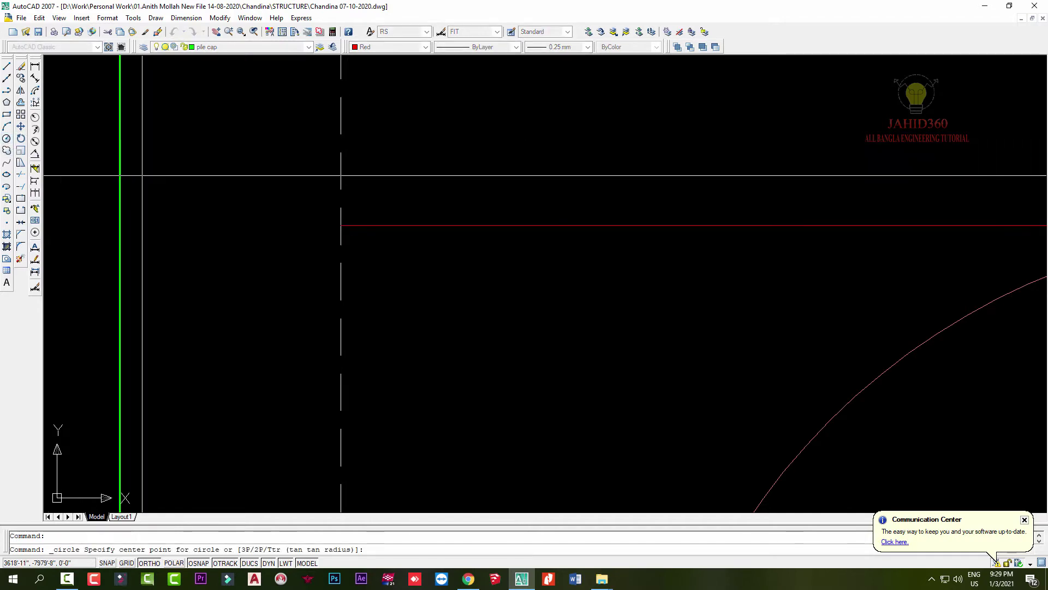
{"action": "left_click", "coordinate": [341, 225]}
{"action": "left_click", "coordinate": [362, 237]}
{"action": "scroll", "coordinate": [439, 287], "scroll_direction": "down", "scroll_amount": 4}
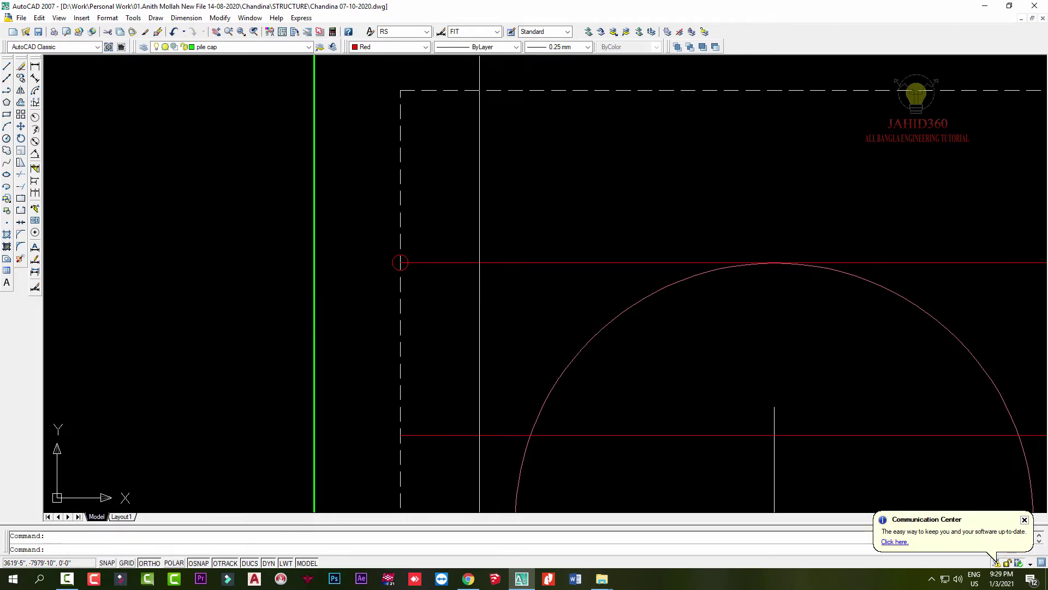
{"action": "scroll", "coordinate": [409, 270], "scroll_direction": "up", "scroll_amount": 2}
{"action": "scroll", "coordinate": [402, 276], "scroll_direction": "up", "scroll_amount": 2}
{"action": "scroll", "coordinate": [403, 260], "scroll_direction": "up", "scroll_amount": 1}
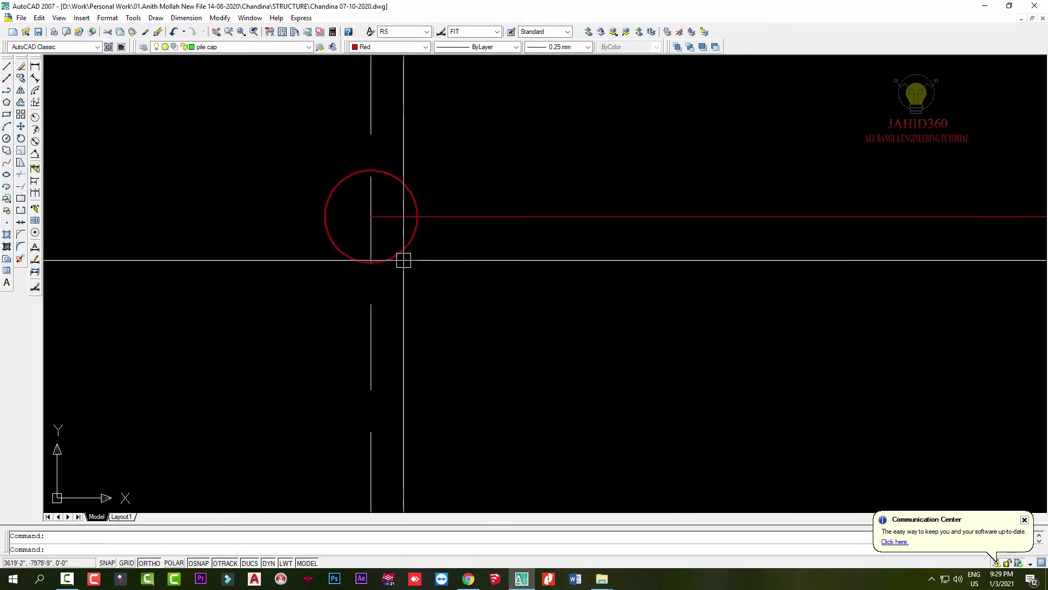
{"action": "left_click", "coordinate": [400, 255]}
{"action": "key", "text": "Delete"}
{"action": "scroll", "coordinate": [400, 256], "scroll_direction": "down", "scroll_amount": 4}
Pan back to the pile-cap section's left dimensions and rebar.
{"action": "middle_click_drag", "start_coordinate": [410, 293], "coordinate": [362, 427]}
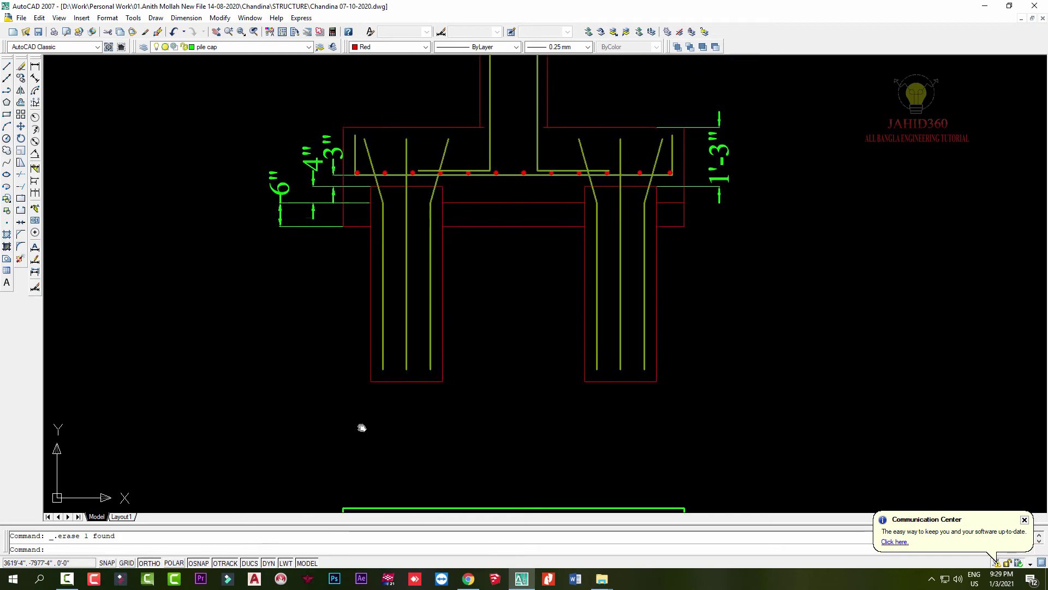
{"action": "scroll", "coordinate": [344, 191], "scroll_direction": "up", "scroll_amount": 5}
{"action": "middle_click_drag", "start_coordinate": [345, 192], "coordinate": [322, 432]}
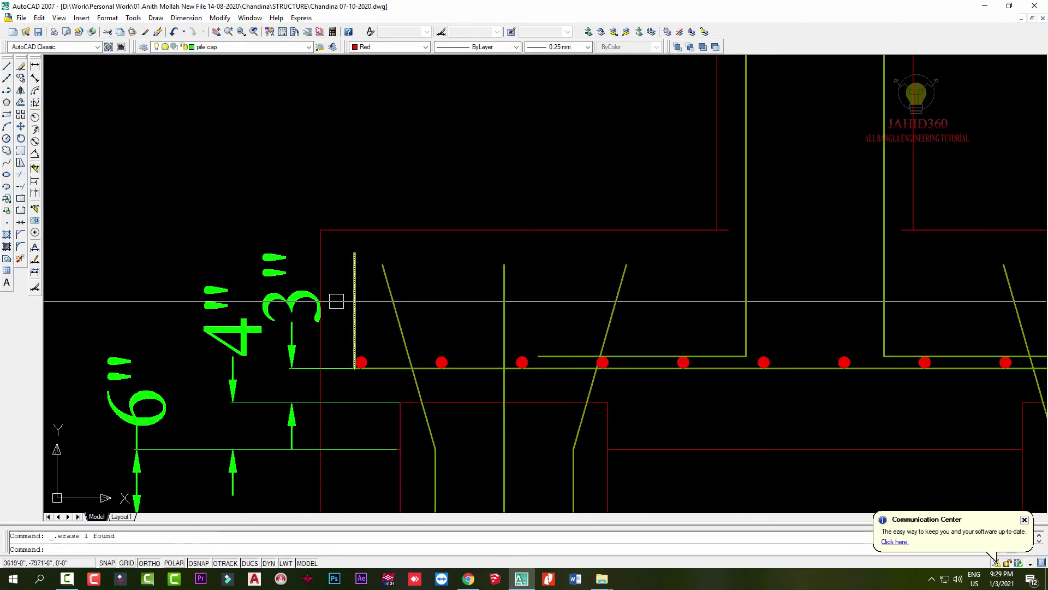
{"action": "key", "text": "Escape"}
{"action": "scroll", "coordinate": [410, 235], "scroll_direction": "down", "scroll_amount": 5}
{"action": "scroll", "coordinate": [486, 234], "scroll_direction": "up", "scroll_amount": 2}
{"action": "scroll", "coordinate": [384, 240], "scroll_direction": "down", "scroll_amount": 6}
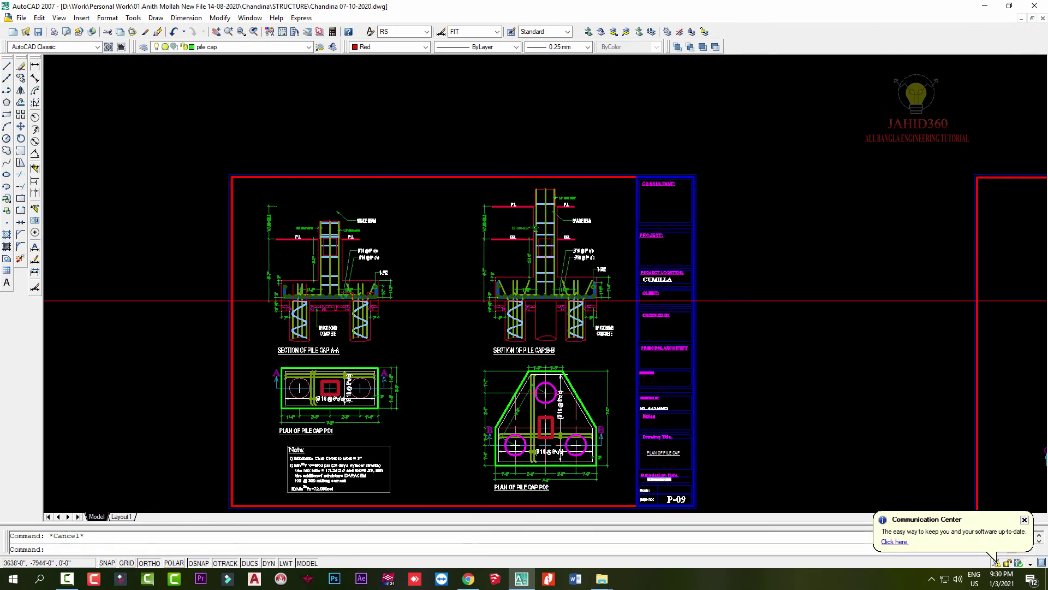
{"action": "scroll", "coordinate": [562, 218], "scroll_direction": "up", "scroll_amount": 7}
{"action": "scroll", "coordinate": [519, 218], "scroll_direction": "down", "scroll_amount": 3}
{"action": "scroll", "coordinate": [522, 253], "scroll_direction": "up", "scroll_amount": 1}
Move section B-B's dashed cover rectangle up to the P.L level.
{"action": "middle_click_drag", "start_coordinate": [522, 253], "coordinate": [516, 303]}
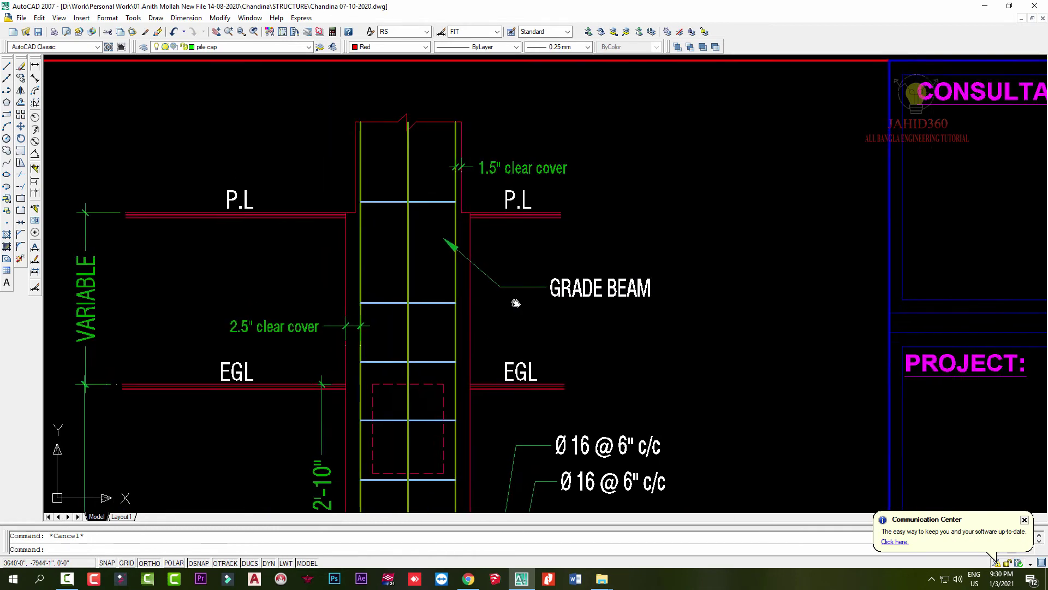
{"action": "left_click", "coordinate": [442, 385]}
{"action": "type", "text": "m"}
{"action": "key", "text": "Return"}
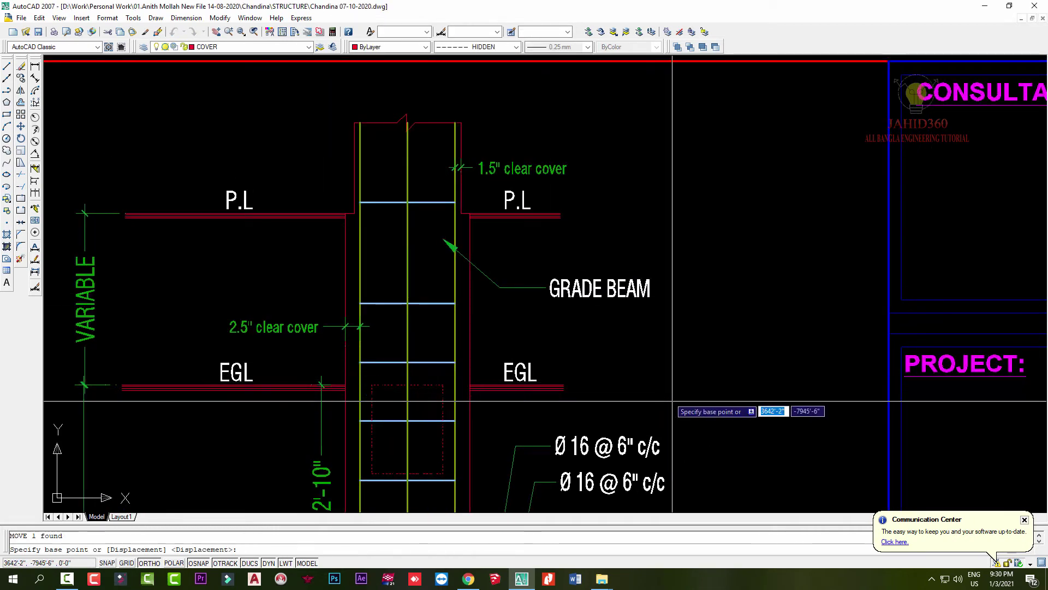
{"action": "left_click", "coordinate": [672, 401]}
{"action": "left_click", "coordinate": [688, 205]}
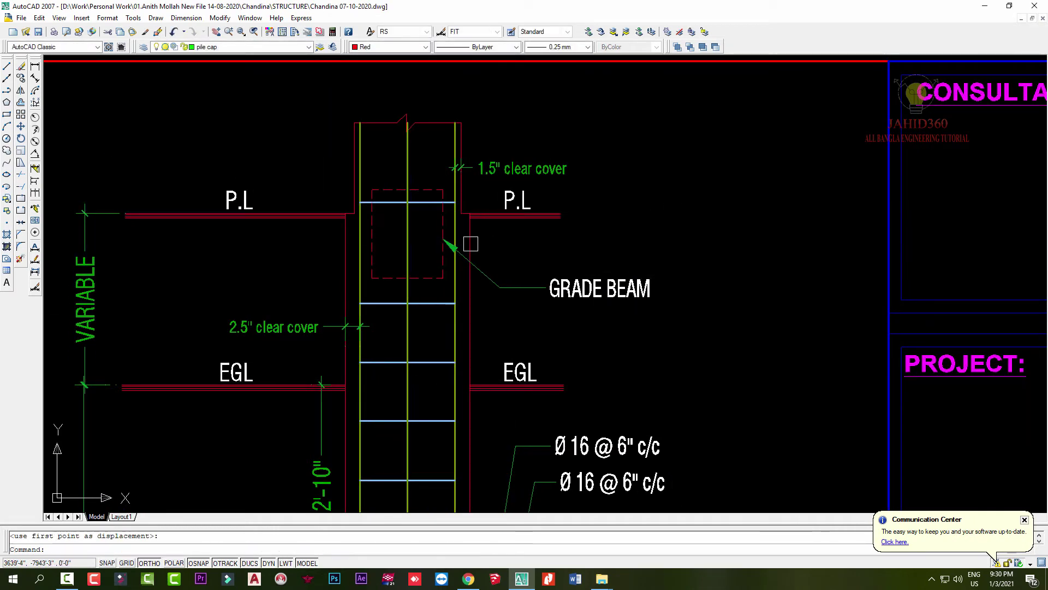
Erase the two extra bar lines over the column.
{"action": "middle_click_drag", "start_coordinate": [517, 237], "coordinate": [511, 90]}
{"action": "scroll", "coordinate": [478, 357], "scroll_direction": "down", "scroll_amount": 2}
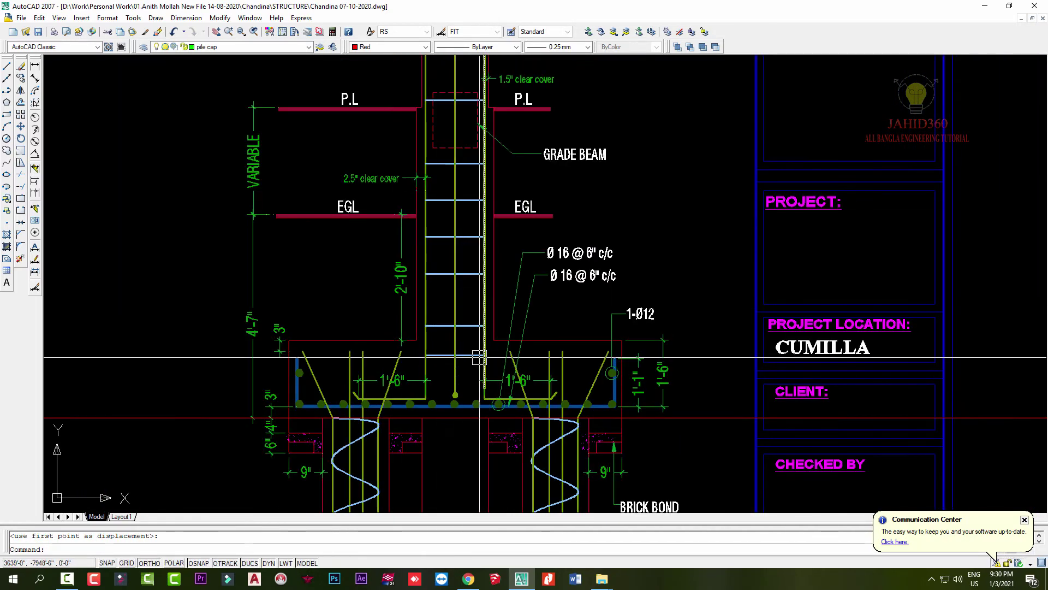
{"action": "scroll", "coordinate": [479, 357], "scroll_direction": "up", "scroll_amount": 4}
{"action": "scroll", "coordinate": [520, 347], "scroll_direction": "down", "scroll_amount": 3}
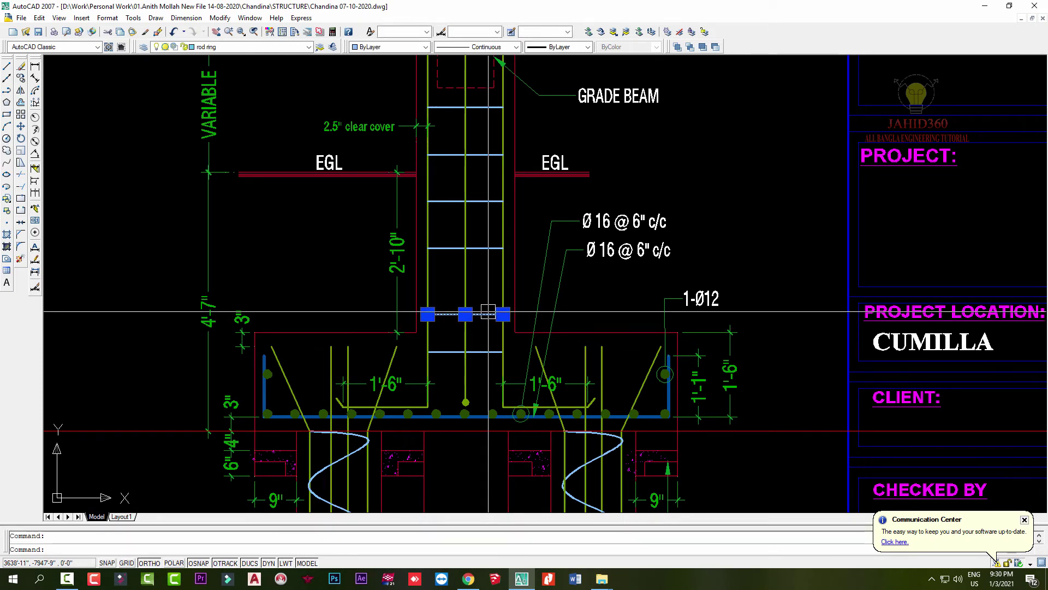
{"action": "key", "text": "Delete"}
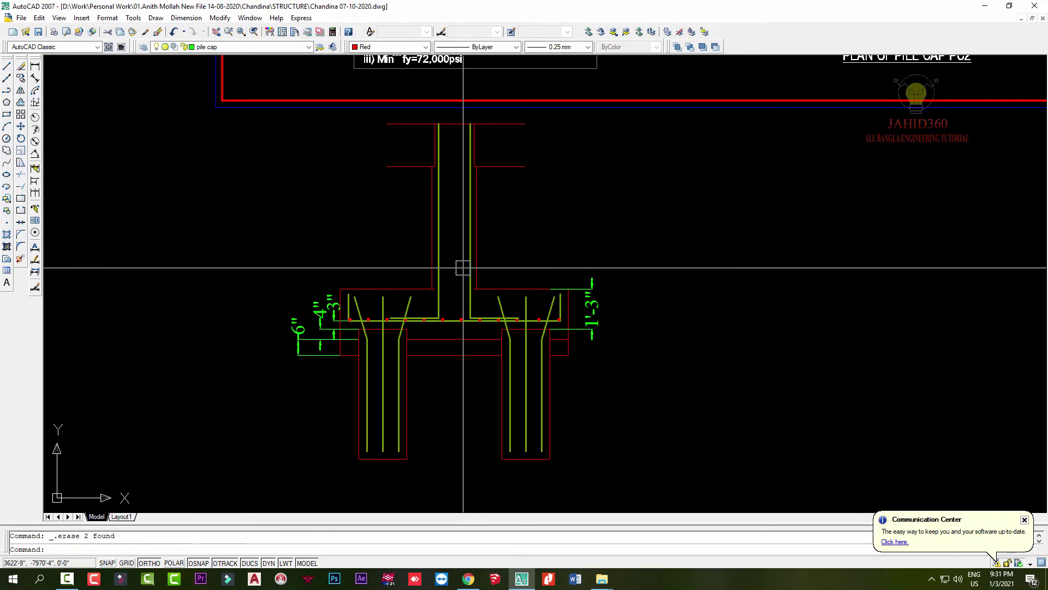
{"action": "scroll", "coordinate": [455, 277], "scroll_direction": "down", "scroll_amount": 4}
{"action": "scroll", "coordinate": [572, 157], "scroll_direction": "up", "scroll_amount": 4}
{"action": "scroll", "coordinate": [573, 158], "scroll_direction": "down", "scroll_amount": 5}
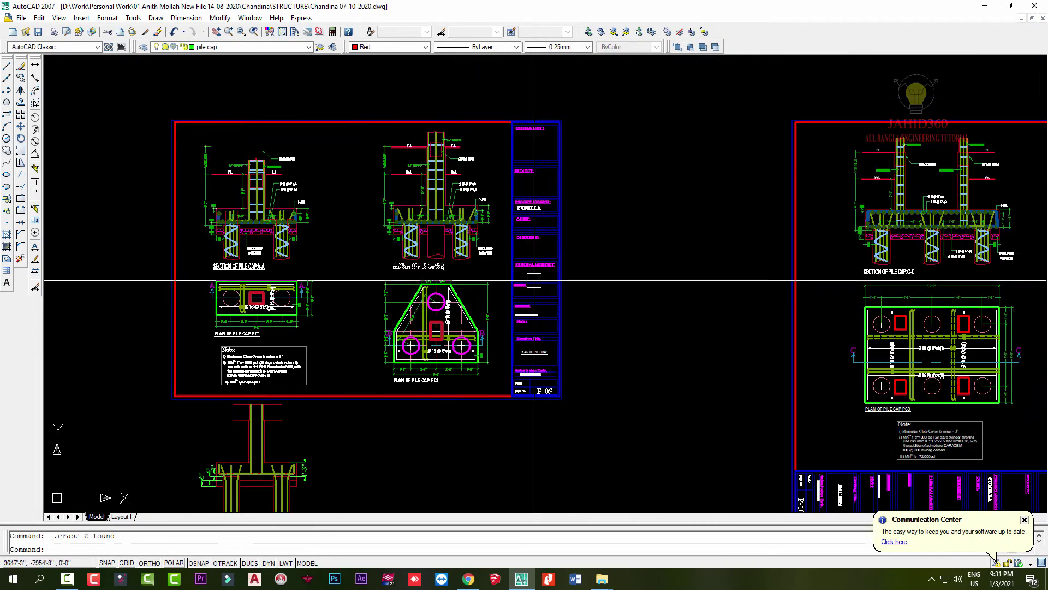
{"action": "middle_click_drag", "start_coordinate": [536, 286], "coordinate": [327, 262]}
{"action": "scroll", "coordinate": [600, 235], "scroll_direction": "up", "scroll_amount": 5}
{"action": "middle_click_drag", "start_coordinate": [685, 253], "coordinate": [631, 247]}
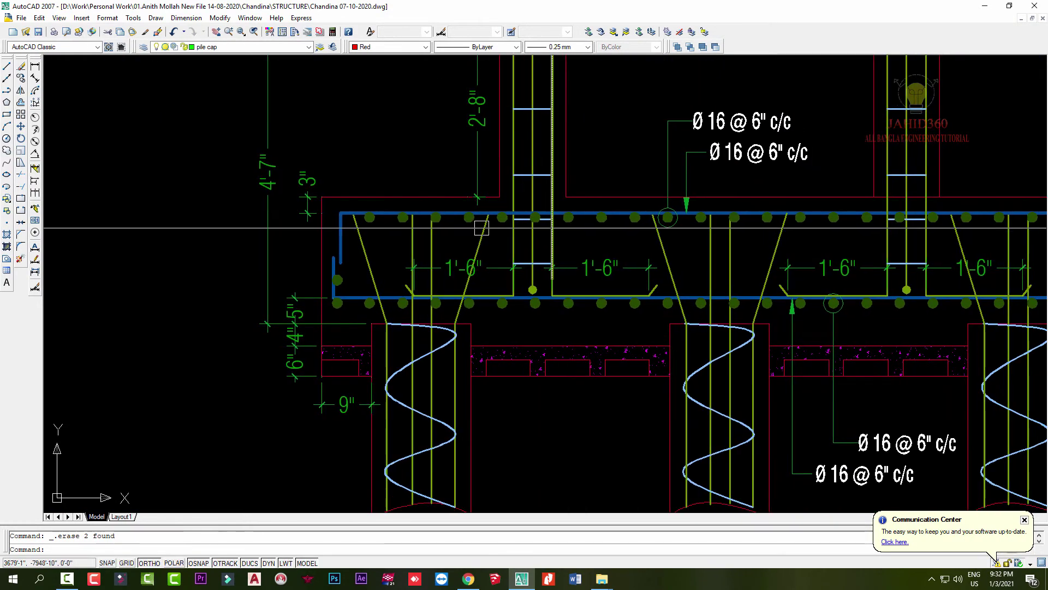
{"action": "scroll", "coordinate": [601, 273], "scroll_direction": "down", "scroll_amount": 5}
{"action": "middle_click_drag", "start_coordinate": [578, 415], "coordinate": [579, 334]}
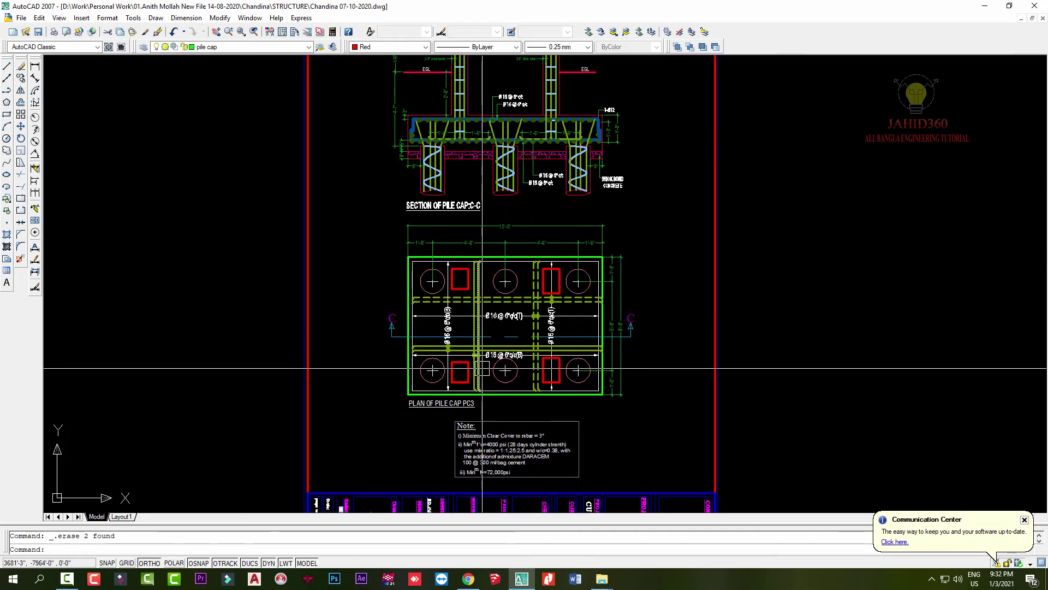
{"action": "scroll", "coordinate": [484, 364], "scroll_direction": "up", "scroll_amount": 3}
{"action": "middle_click_drag", "start_coordinate": [464, 343], "coordinate": [455, 369]}
{"action": "scroll", "coordinate": [455, 369], "scroll_direction": "up", "scroll_amount": 3}
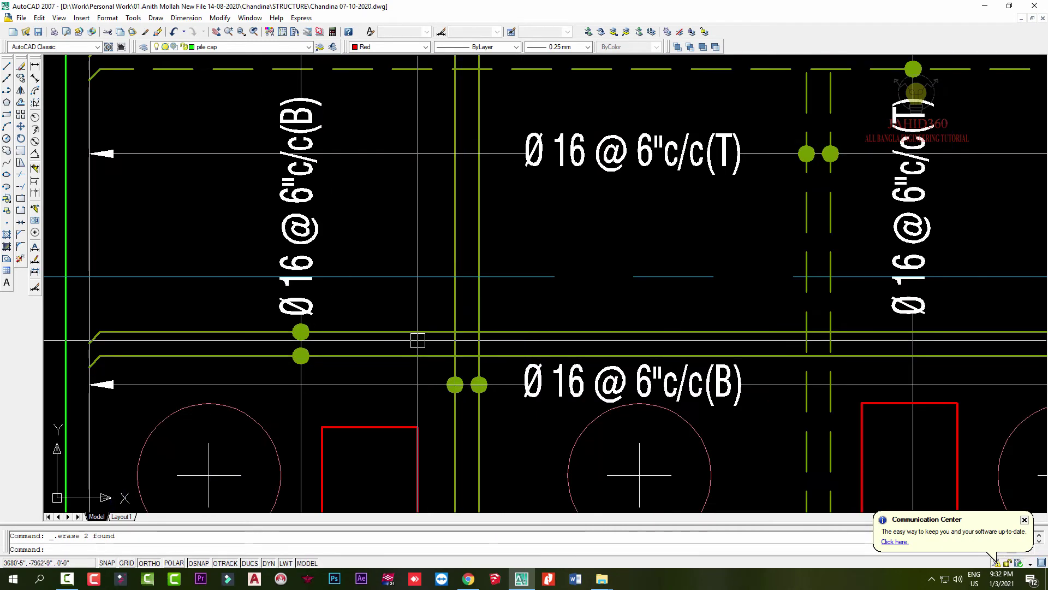
{"action": "scroll", "coordinate": [434, 334], "scroll_direction": "down", "scroll_amount": 4}
{"action": "scroll", "coordinate": [592, 285], "scroll_direction": "up", "scroll_amount": 2}
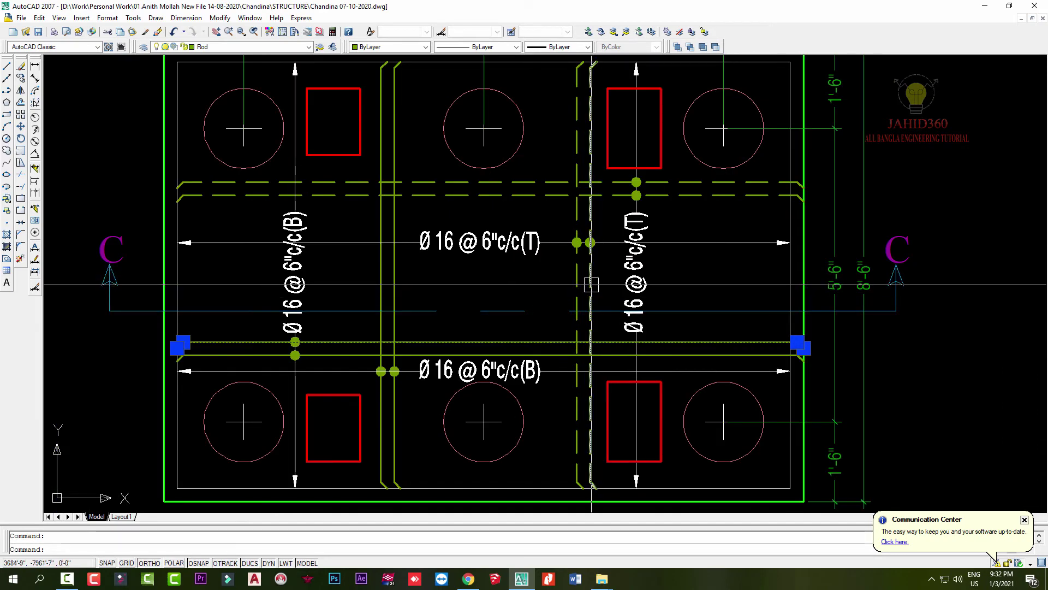
{"action": "scroll", "coordinate": [591, 299], "scroll_direction": "down", "scroll_amount": 2}
{"action": "scroll", "coordinate": [429, 330], "scroll_direction": "up", "scroll_amount": 3}
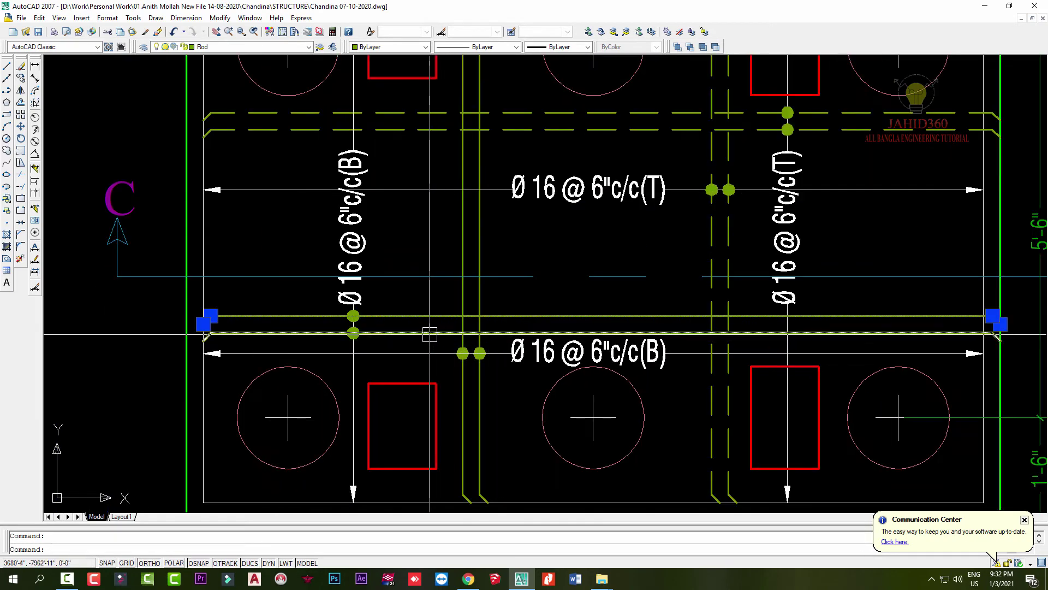
{"action": "key", "text": "Escape"}
{"action": "scroll", "coordinate": [429, 330], "scroll_direction": "down", "scroll_amount": 2}
{"action": "scroll", "coordinate": [429, 331], "scroll_direction": "up", "scroll_amount": 2}
{"action": "scroll", "coordinate": [415, 339], "scroll_direction": "up", "scroll_amount": 1}
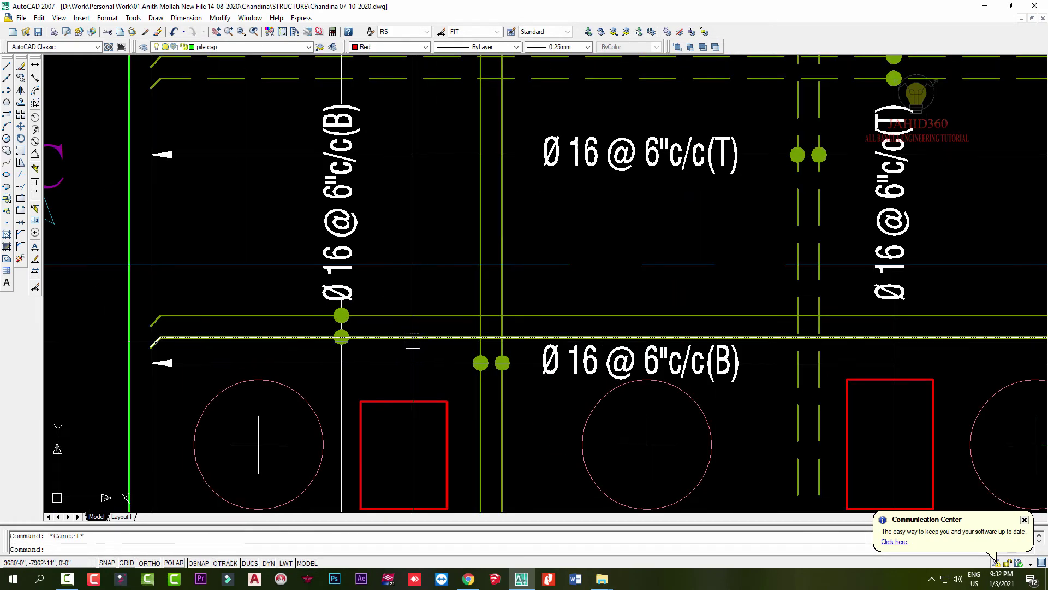
{"action": "left_click", "coordinate": [412, 343]}
{"action": "left_click", "coordinate": [393, 299]}
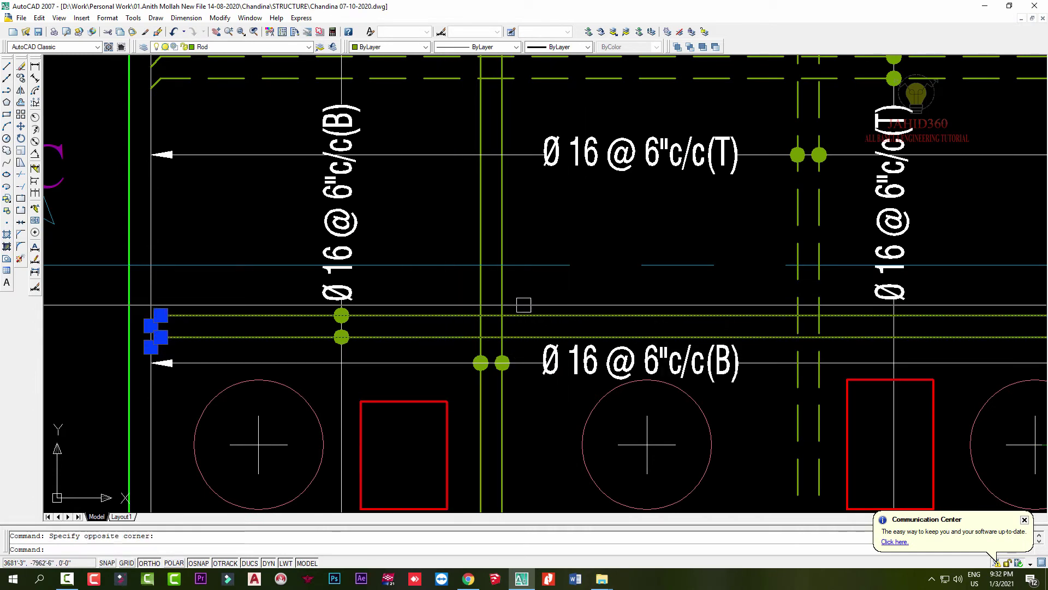
{"action": "scroll", "coordinate": [525, 299], "scroll_direction": "down", "scroll_amount": 2}
{"action": "scroll", "coordinate": [538, 292], "scroll_direction": "up", "scroll_amount": 1}
{"action": "key", "text": "Escape"}
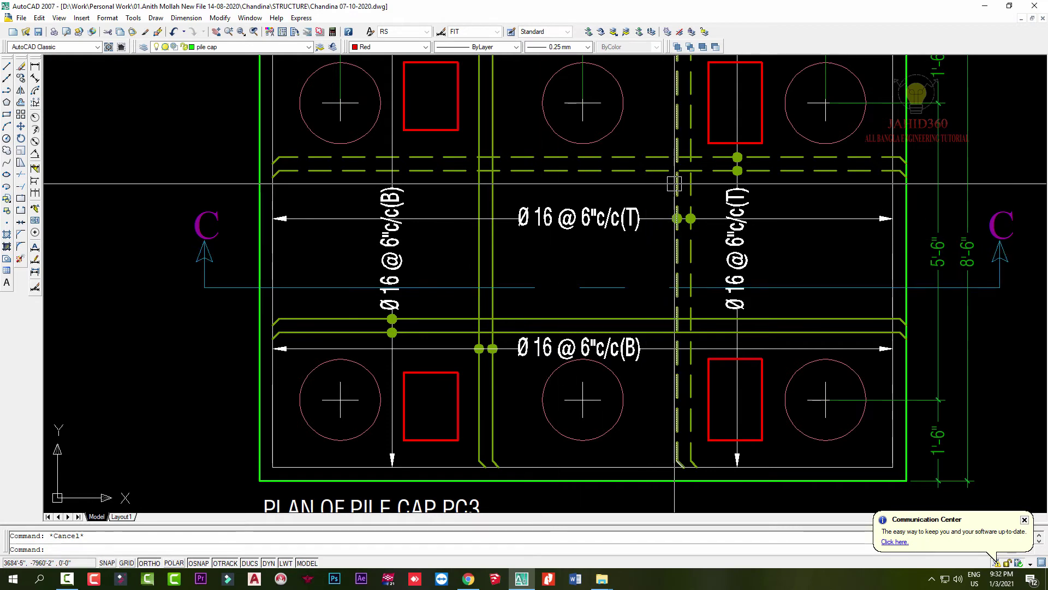
{"action": "left_click_drag", "start_coordinate": [780, 144], "coordinate": [683, 185]}
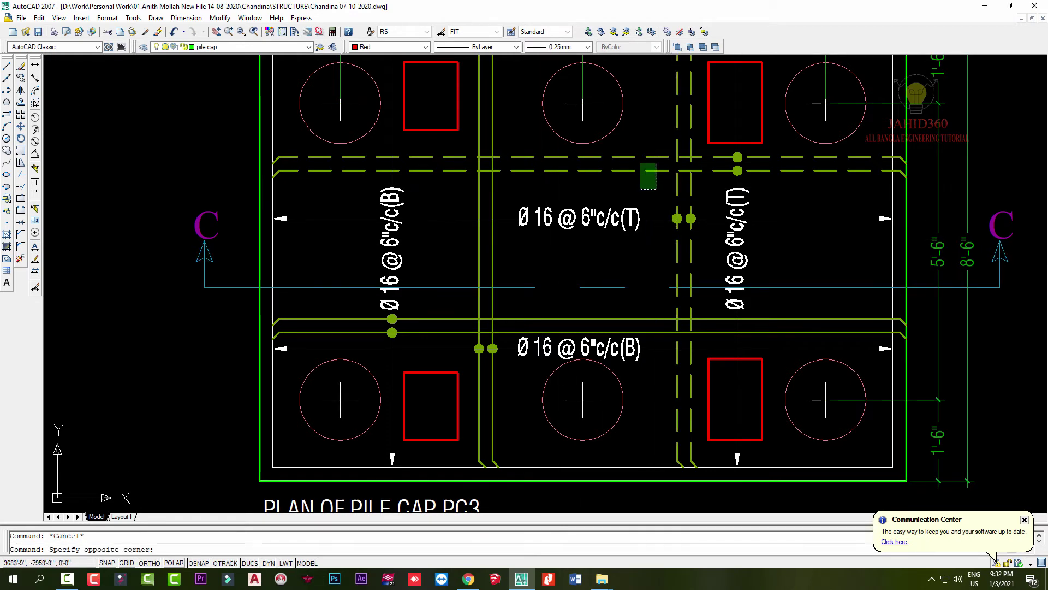
{"action": "left_click", "coordinate": [703, 181]}
{"action": "left_click", "coordinate": [653, 152]}
{"action": "key", "text": "Delete"}
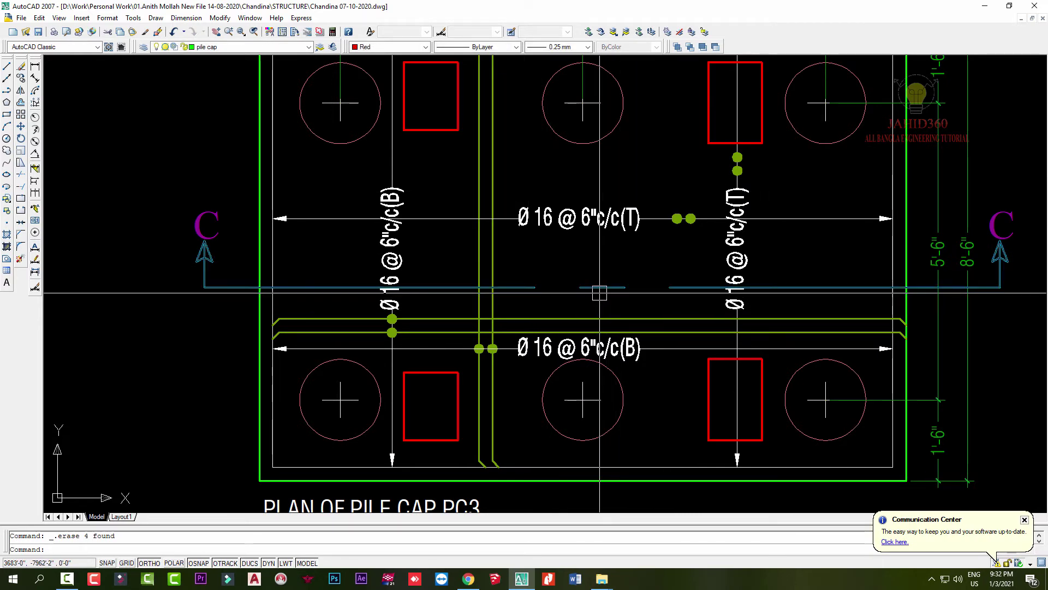
{"action": "key", "text": "ctrl+z"}
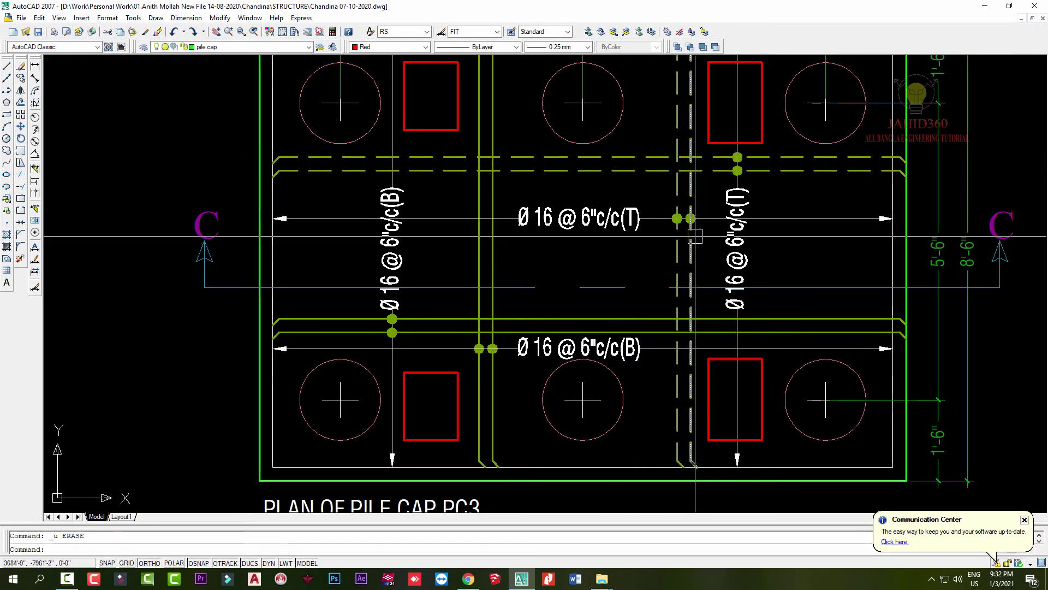
{"action": "scroll", "coordinate": [646, 282], "scroll_direction": "down", "scroll_amount": 5}
{"action": "scroll", "coordinate": [646, 282], "scroll_direction": "up", "scroll_amount": 4}
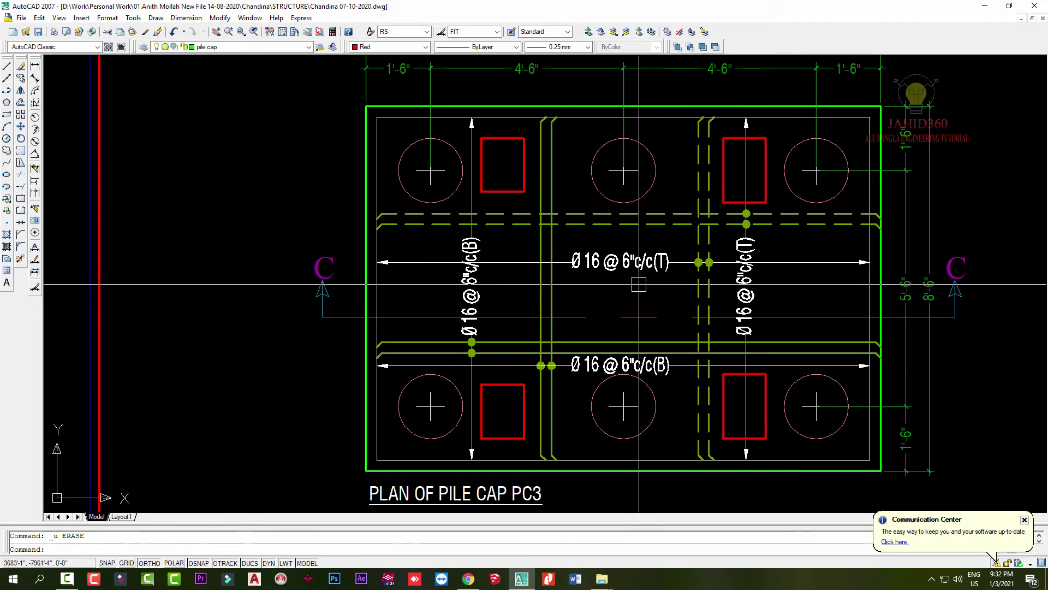
{"action": "scroll", "coordinate": [641, 290], "scroll_direction": "down", "scroll_amount": 4}
{"action": "scroll", "coordinate": [612, 305], "scroll_direction": "up", "scroll_amount": 1}
{"action": "scroll", "coordinate": [613, 273], "scroll_direction": "up", "scroll_amount": 2}
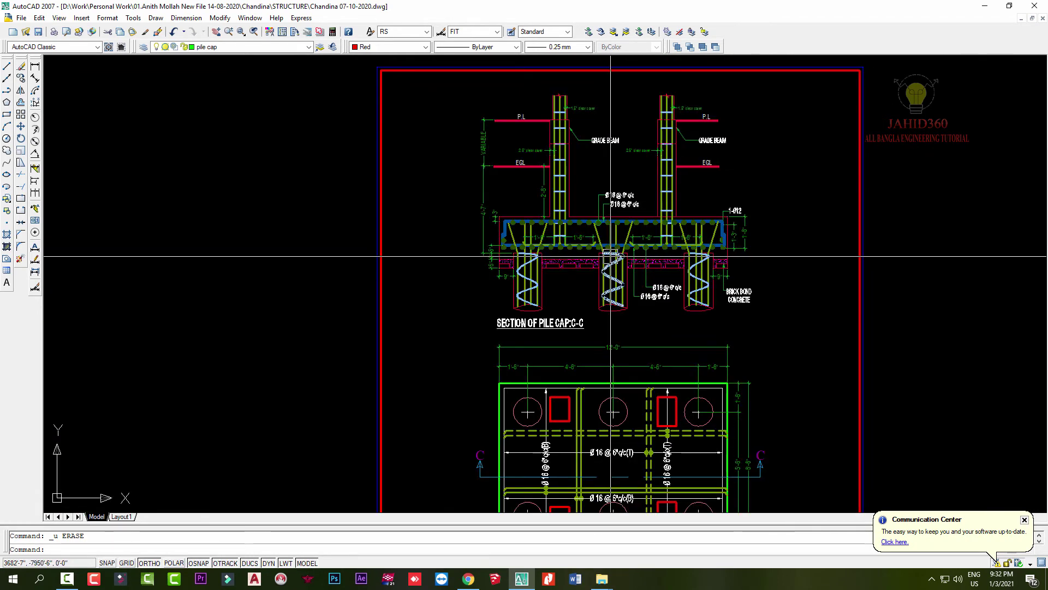
{"action": "scroll", "coordinate": [628, 251], "scroll_direction": "up", "scroll_amount": 2}
{"action": "scroll", "coordinate": [640, 256], "scroll_direction": "up", "scroll_amount": 5}
{"action": "scroll", "coordinate": [601, 227], "scroll_direction": "up", "scroll_amount": 3}
{"action": "scroll", "coordinate": [597, 323], "scroll_direction": "down", "scroll_amount": 6}
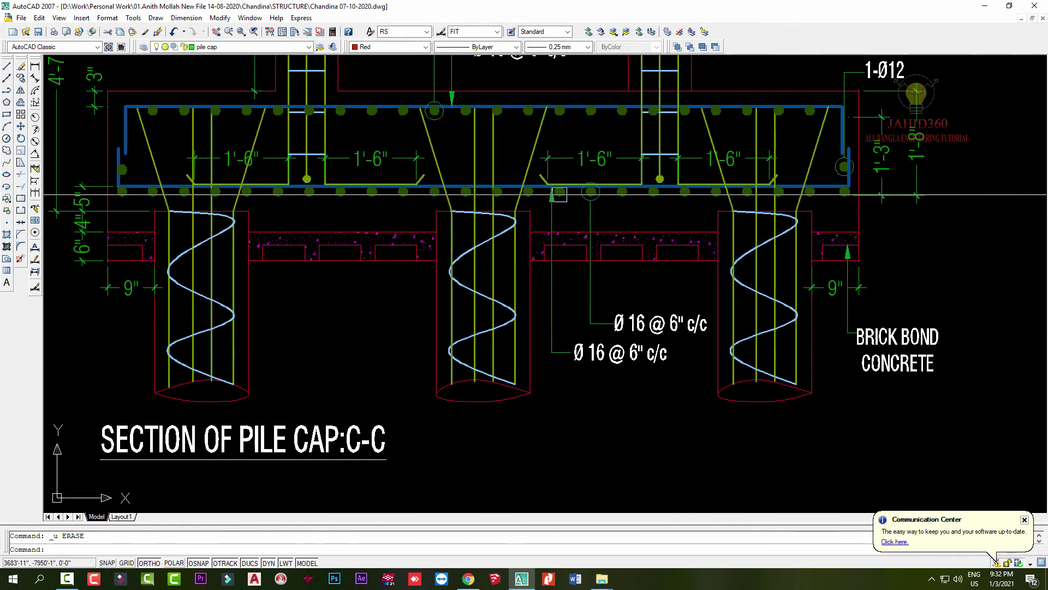
{"action": "scroll", "coordinate": [598, 324], "scroll_direction": "up", "scroll_amount": 3}
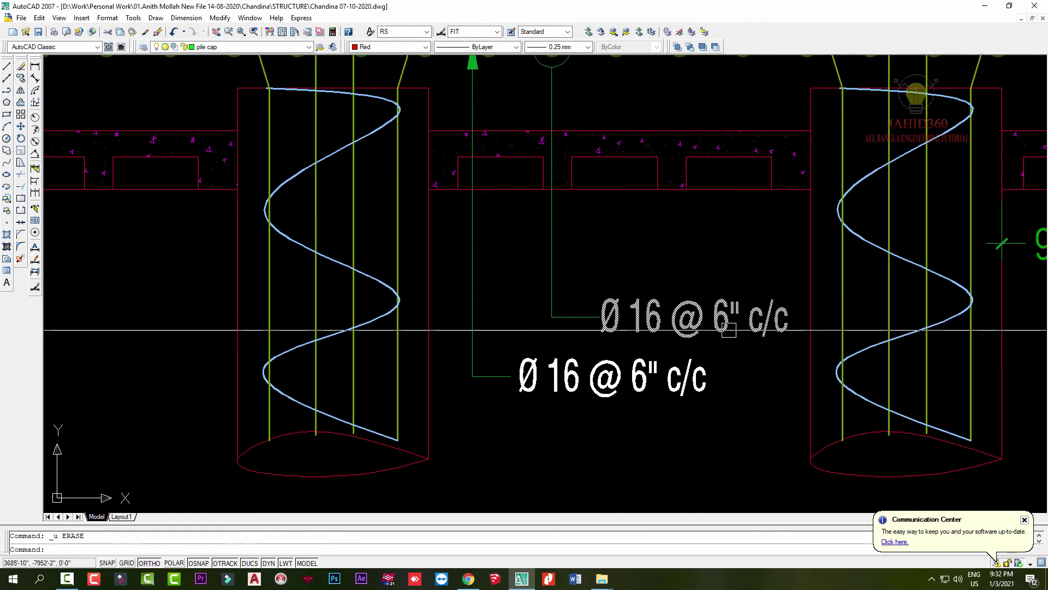
{"action": "scroll", "coordinate": [588, 379], "scroll_direction": "down", "scroll_amount": 3}
{"action": "scroll", "coordinate": [573, 153], "scroll_direction": "up", "scroll_amount": 4}
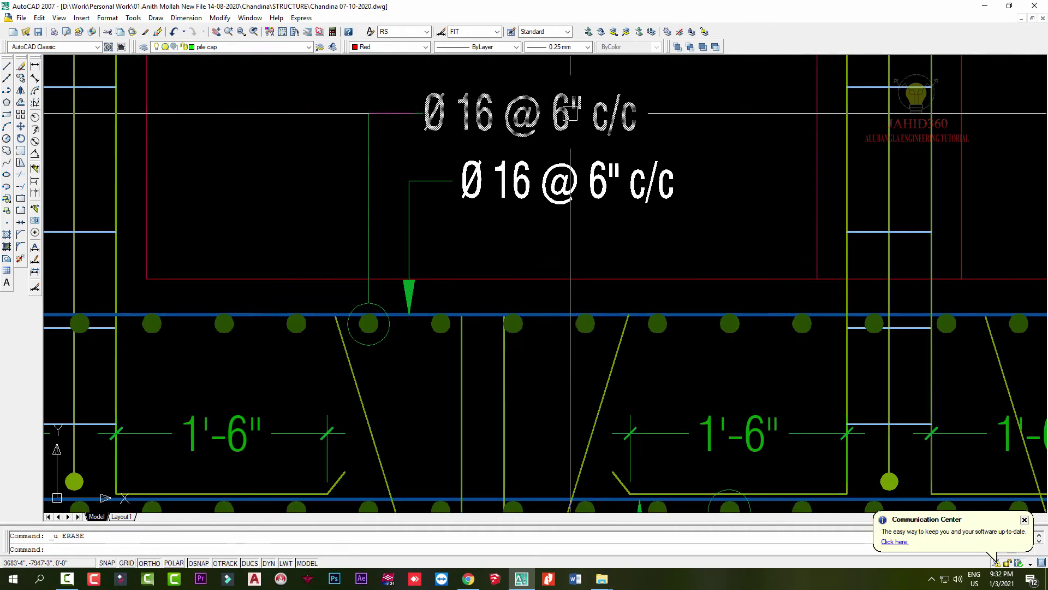
{"action": "middle_click_drag", "start_coordinate": [549, 142], "coordinate": [557, 161]}
{"action": "scroll", "coordinate": [557, 161], "scroll_direction": "down", "scroll_amount": 5}
{"action": "scroll", "coordinate": [498, 215], "scroll_direction": "up", "scroll_amount": 4}
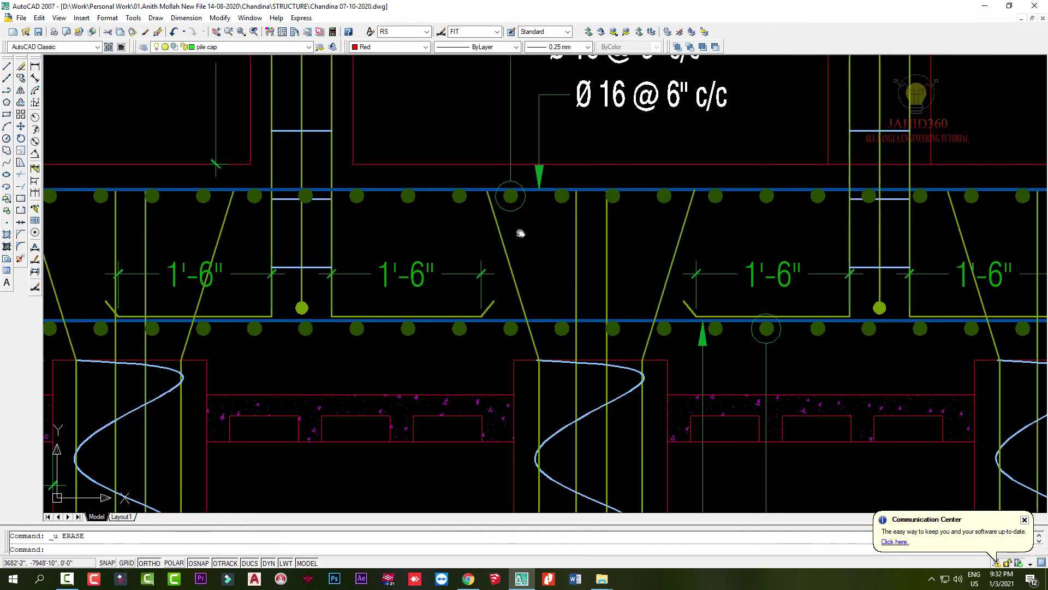
{"action": "middle_click_drag", "start_coordinate": [499, 215], "coordinate": [526, 221]}
{"action": "scroll", "coordinate": [526, 221], "scroll_direction": "down", "scroll_amount": 4}
{"action": "scroll", "coordinate": [589, 312], "scroll_direction": "down", "scroll_amount": 4}
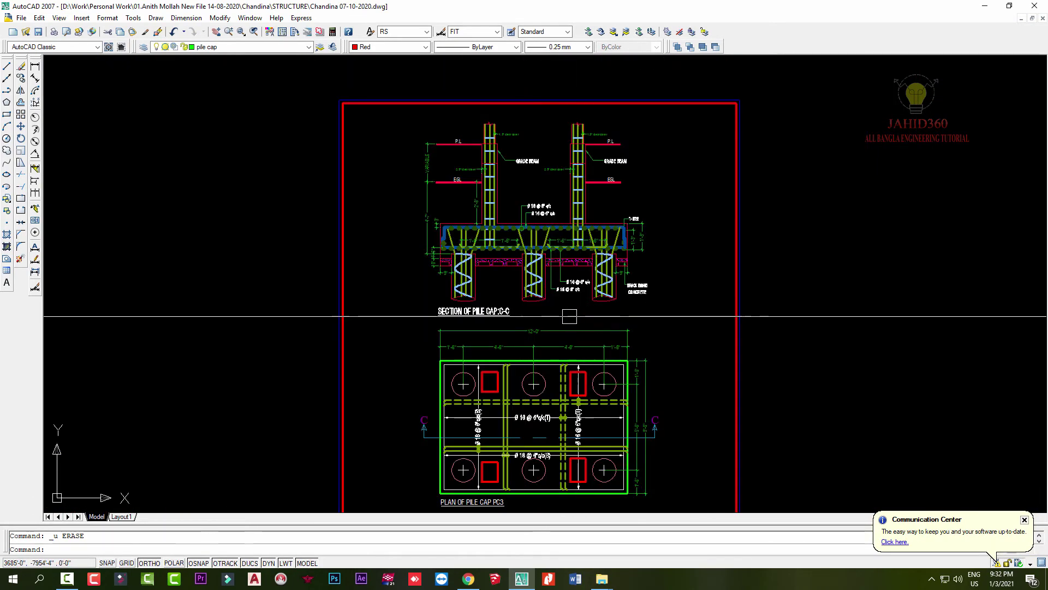
{"action": "scroll", "coordinate": [570, 316], "scroll_direction": "down", "scroll_amount": 2}
{"action": "scroll", "coordinate": [536, 328], "scroll_direction": "down", "scroll_amount": 4}
{"action": "scroll", "coordinate": [535, 312], "scroll_direction": "up", "scroll_amount": 2}
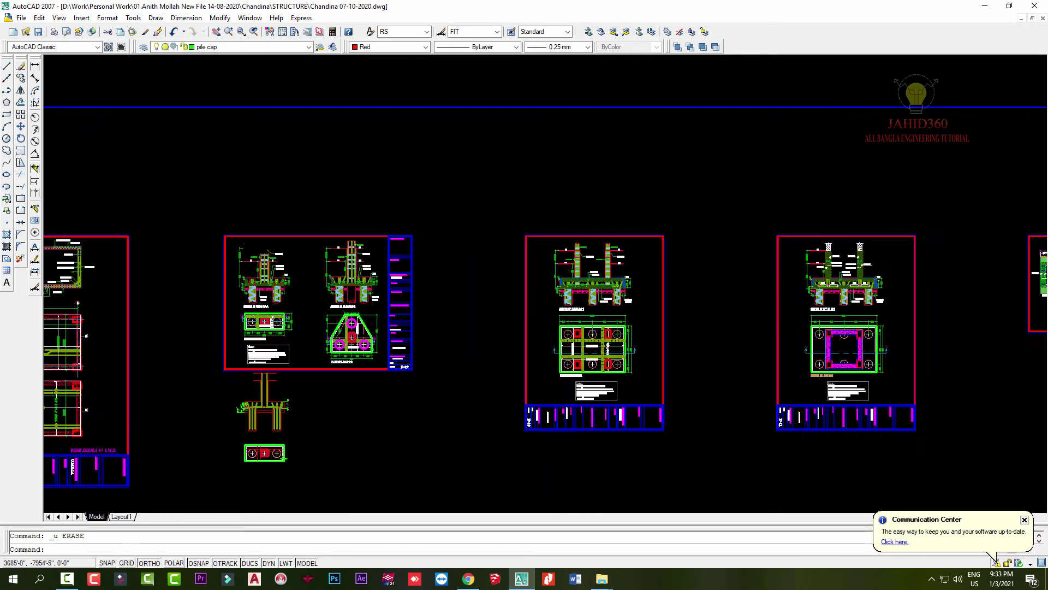
{"action": "scroll", "coordinate": [578, 290], "scroll_direction": "up", "scroll_amount": 3}
{"action": "scroll", "coordinate": [577, 289], "scroll_direction": "up", "scroll_amount": 2}
{"action": "scroll", "coordinate": [577, 284], "scroll_direction": "up", "scroll_amount": 1}
{"action": "scroll", "coordinate": [506, 214], "scroll_direction": "up", "scroll_amount": 3}
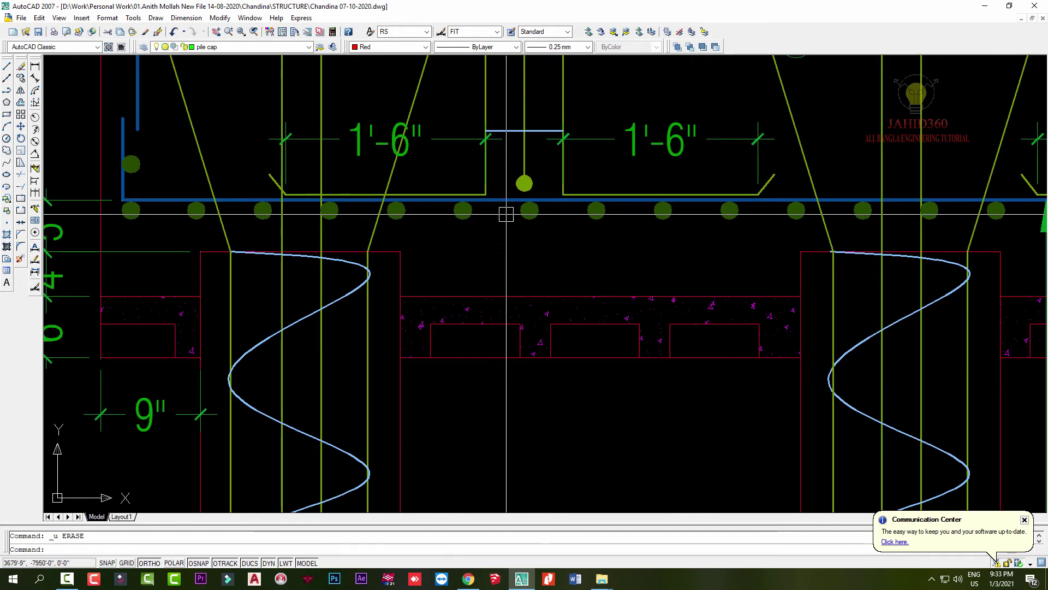
{"action": "scroll", "coordinate": [506, 215], "scroll_direction": "up", "scroll_amount": 3}
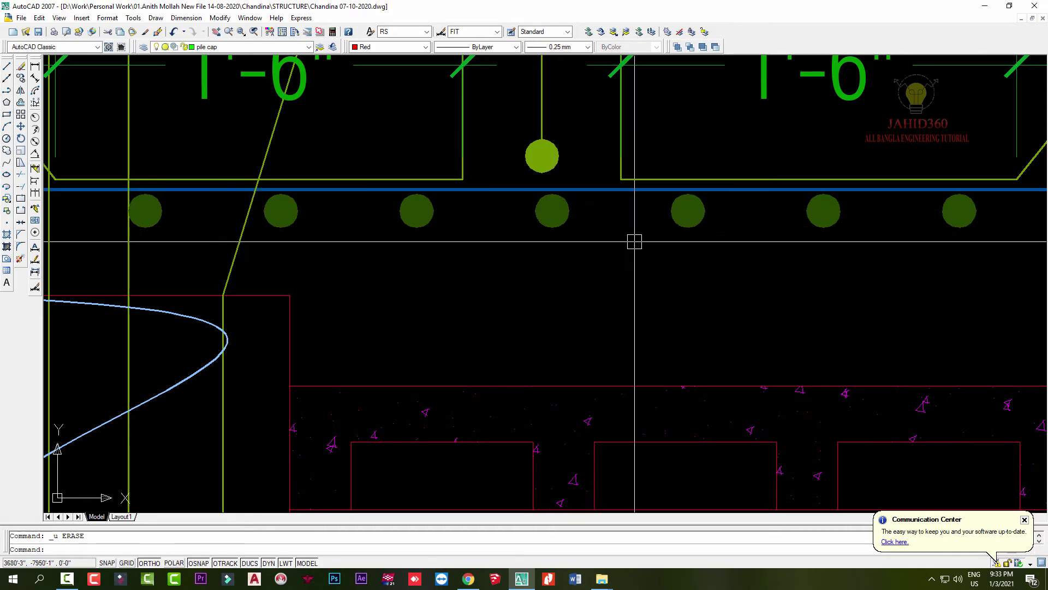
{"action": "scroll", "coordinate": [634, 241], "scroll_direction": "down", "scroll_amount": 8}
{"action": "scroll", "coordinate": [627, 254], "scroll_direction": "down", "scroll_amount": 3}
{"action": "scroll", "coordinate": [627, 253], "scroll_direction": "up", "scroll_amount": 2}
{"action": "scroll", "coordinate": [623, 251], "scroll_direction": "up", "scroll_amount": 4}
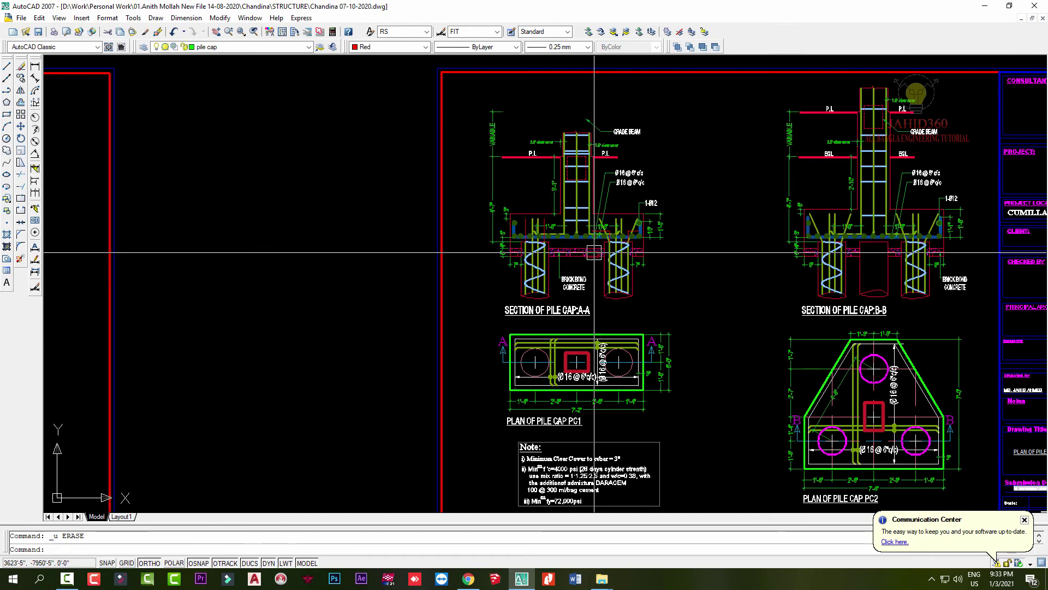
{"action": "scroll", "coordinate": [573, 240], "scroll_direction": "up", "scroll_amount": 3}
{"action": "scroll", "coordinate": [536, 214], "scroll_direction": "up", "scroll_amount": 1}
{"action": "scroll", "coordinate": [537, 214], "scroll_direction": "up", "scroll_amount": 3}
{"action": "left_click", "coordinate": [525, 207]}
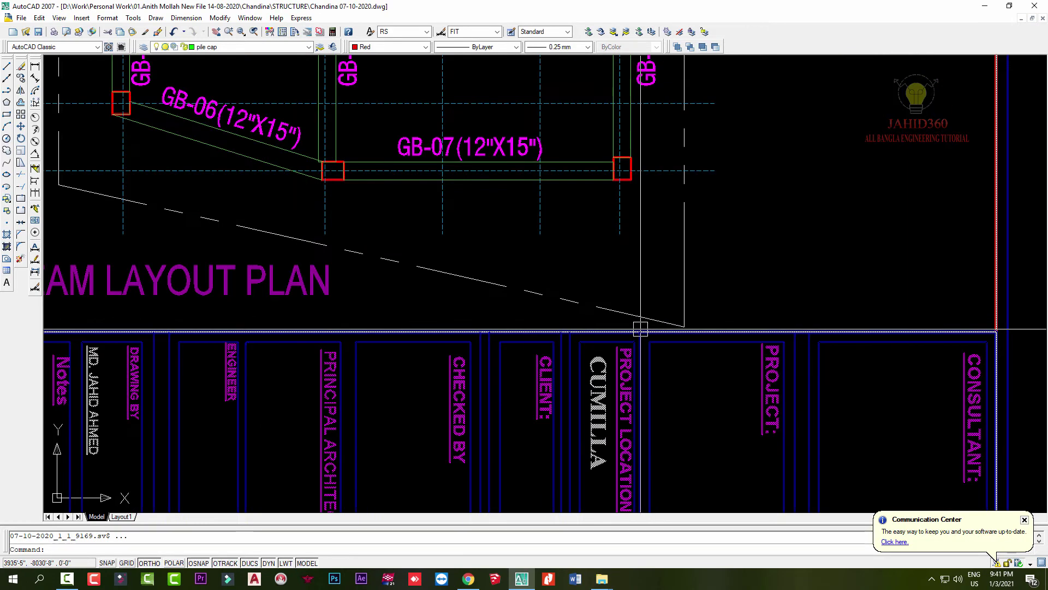
Zoom around the grade beam layout sheet, starting from its dashed grade beam line.
{"action": "left_click", "coordinate": [637, 312]}
{"action": "scroll", "coordinate": [637, 311], "scroll_direction": "down", "scroll_amount": 8}
{"action": "scroll", "coordinate": [580, 300], "scroll_direction": "down", "scroll_amount": 2}
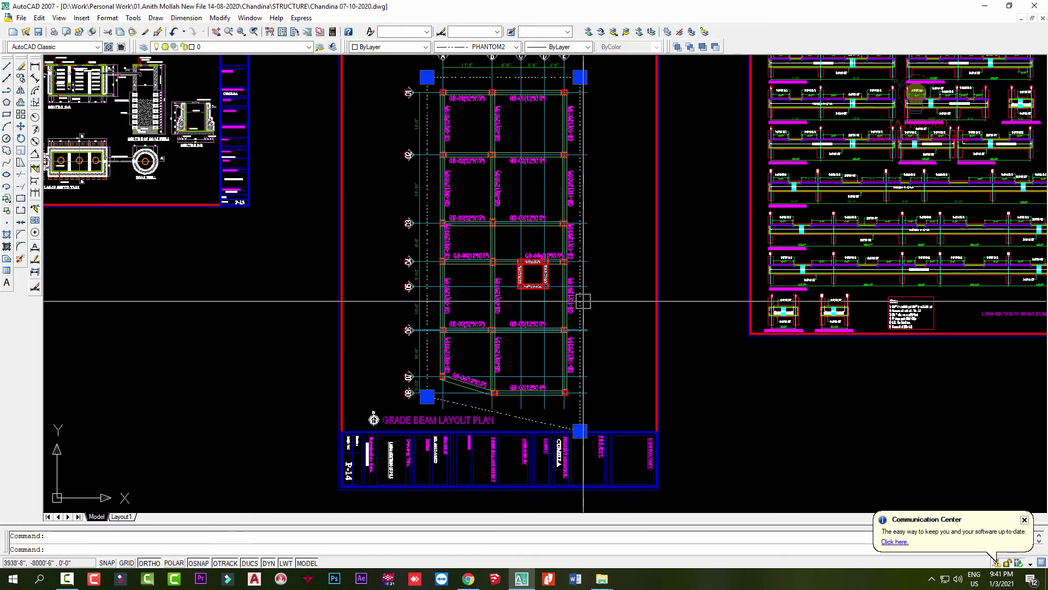
{"action": "scroll", "coordinate": [580, 300], "scroll_direction": "down", "scroll_amount": 4}
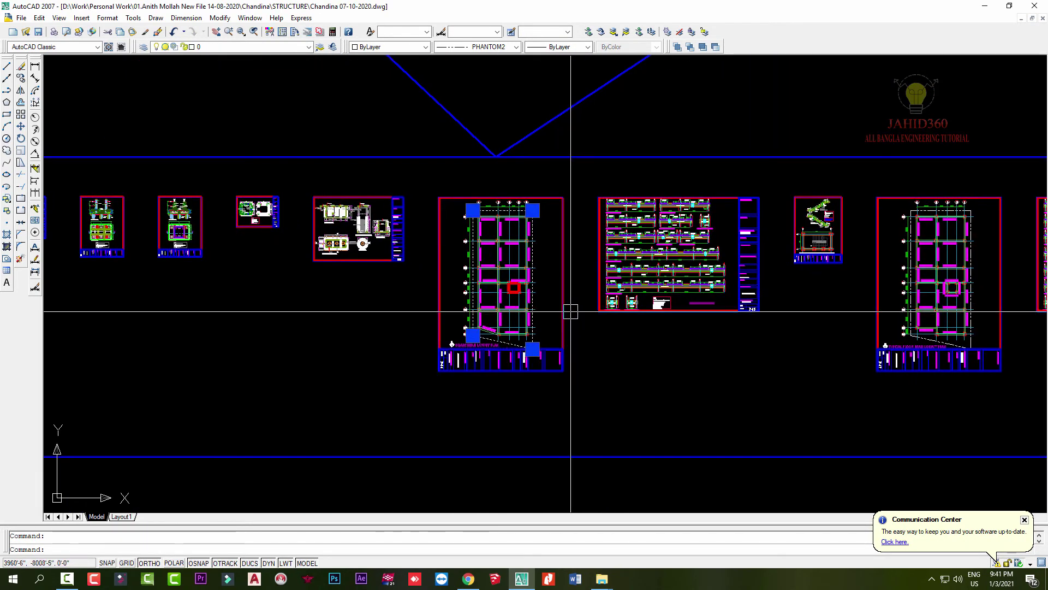
{"action": "scroll", "coordinate": [491, 252], "scroll_direction": "up", "scroll_amount": 2}
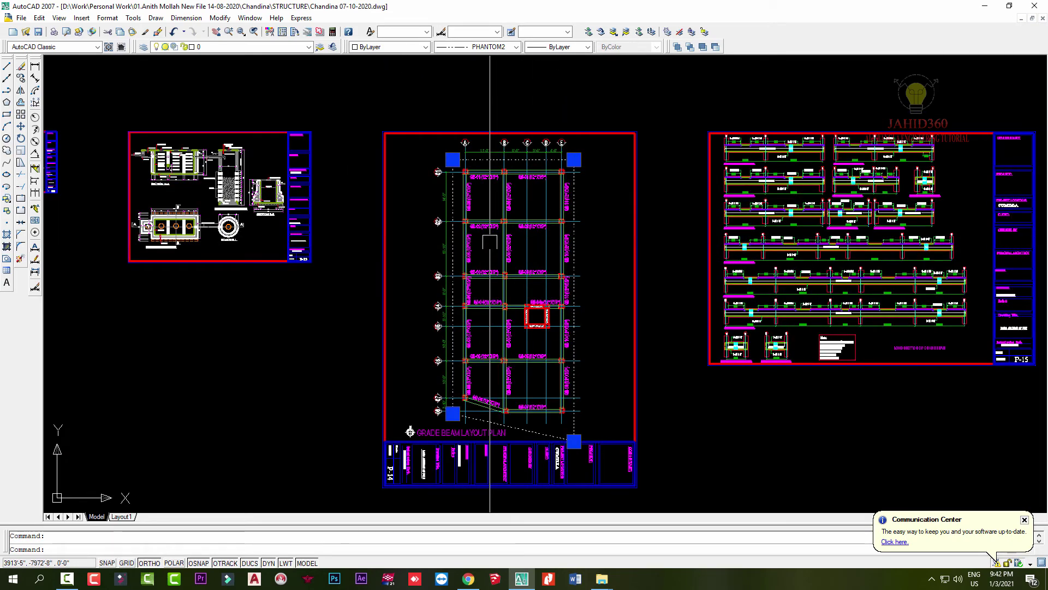
{"action": "scroll", "coordinate": [534, 218], "scroll_direction": "down", "scroll_amount": 3}
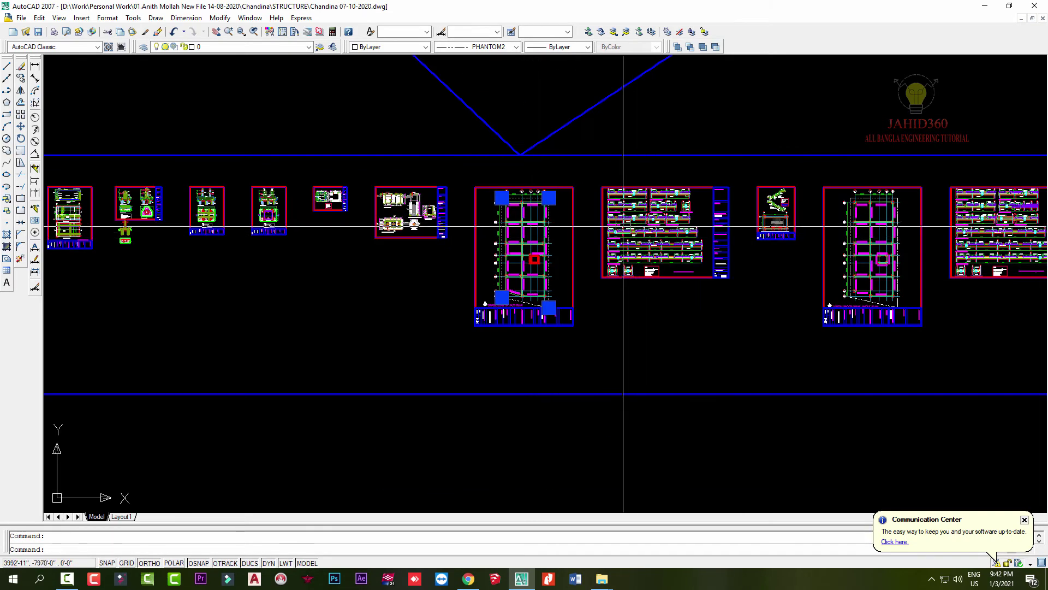
{"action": "scroll", "coordinate": [604, 227], "scroll_direction": "up", "scroll_amount": 1}
{"action": "scroll", "coordinate": [604, 227], "scroll_direction": "up", "scroll_amount": 1}
{"action": "scroll", "coordinate": [604, 228], "scroll_direction": "up", "scroll_amount": 3}
{"action": "scroll", "coordinate": [535, 262], "scroll_direction": "up", "scroll_amount": 3}
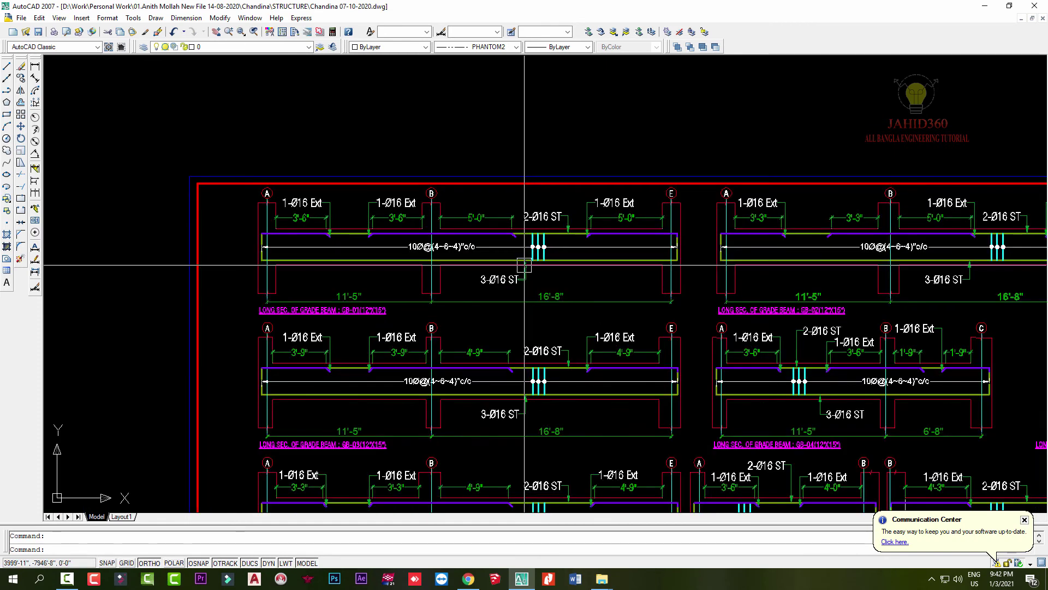
Review the beam detail sheet, then switch to Final 25-09-2020.dwg.
{"action": "middle_click_drag", "start_coordinate": [491, 270], "coordinate": [535, 267]}
{"action": "scroll", "coordinate": [535, 267], "scroll_direction": "down", "scroll_amount": 4}
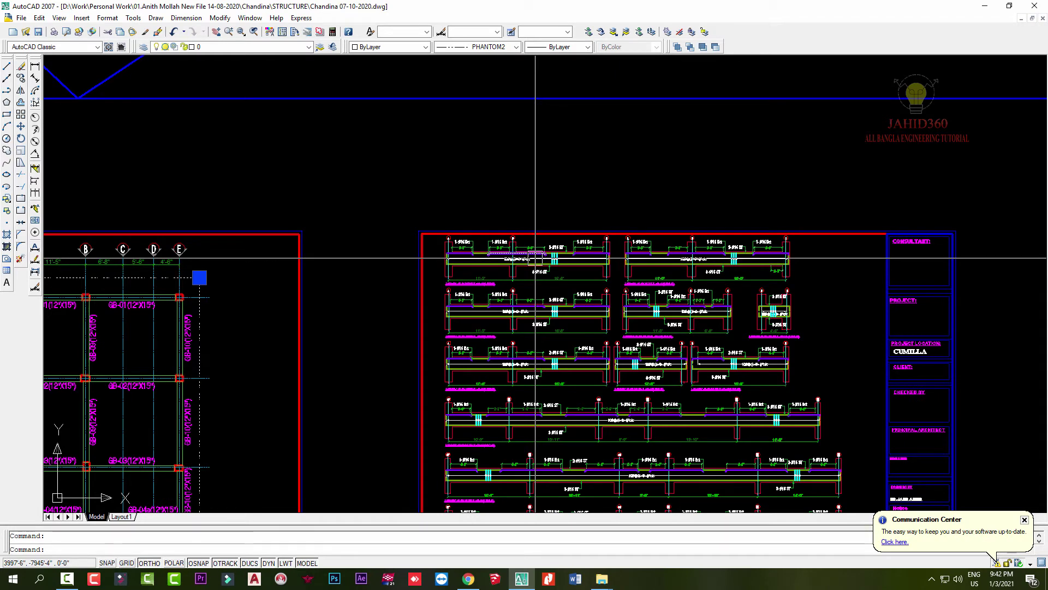
{"action": "scroll", "coordinate": [507, 254], "scroll_direction": "up", "scroll_amount": 4}
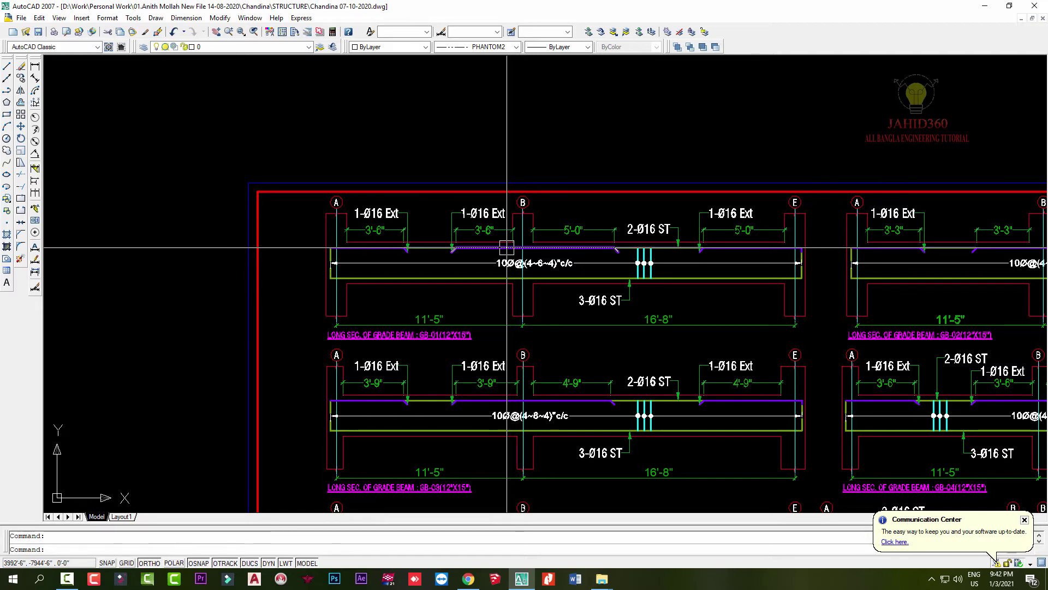
{"action": "key", "text": "ctrl+Tab"}
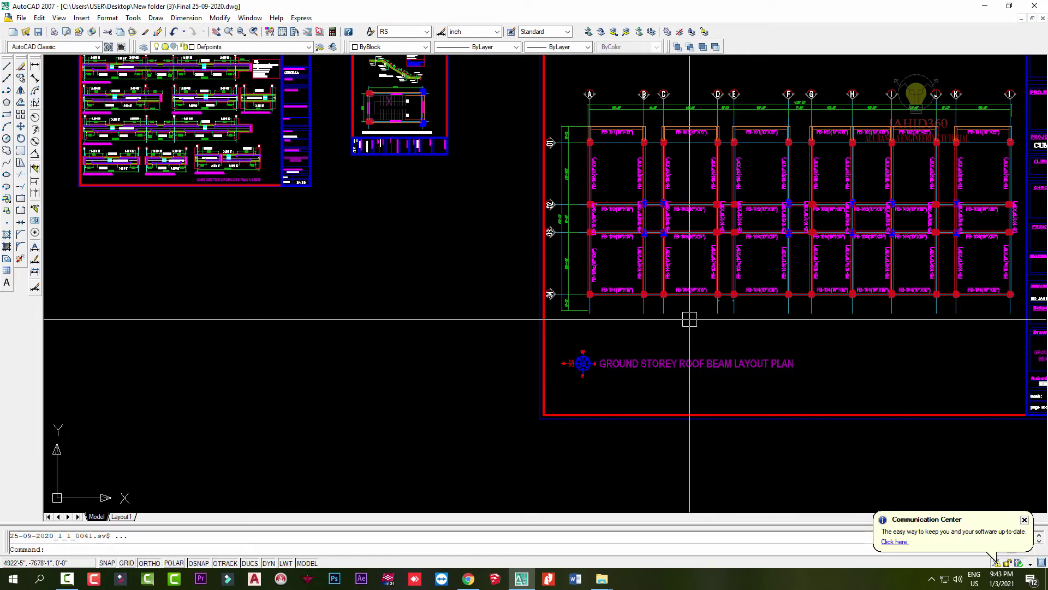
{"action": "scroll", "coordinate": [687, 308], "scroll_direction": "down", "scroll_amount": 5}
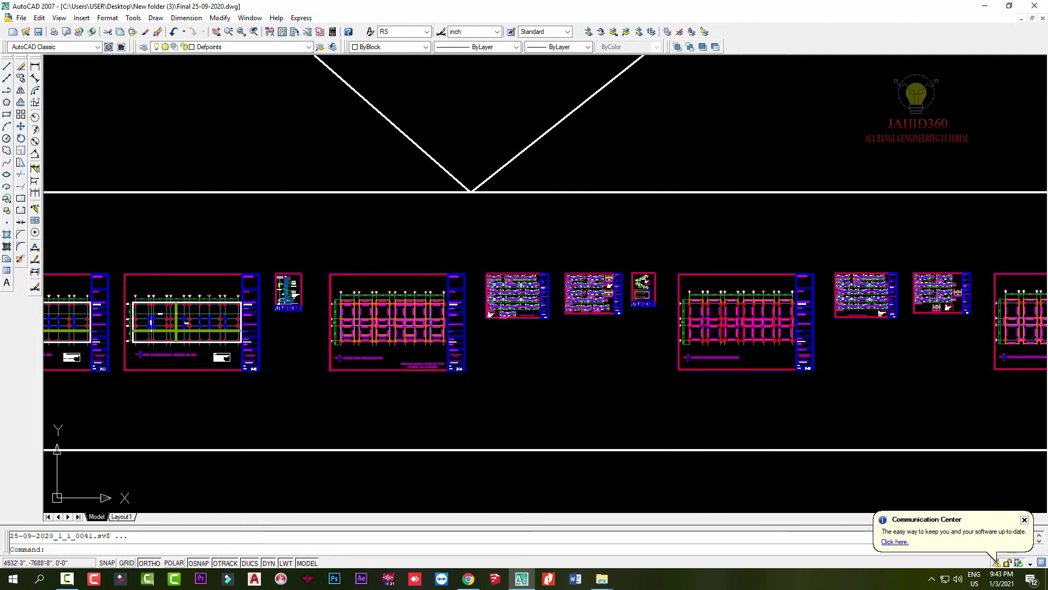
{"action": "scroll", "coordinate": [324, 388], "scroll_direction": "up", "scroll_amount": 5}
{"action": "scroll", "coordinate": [323, 389], "scroll_direction": "up", "scroll_amount": 1}
{"action": "scroll", "coordinate": [327, 391], "scroll_direction": "up", "scroll_amount": 3}
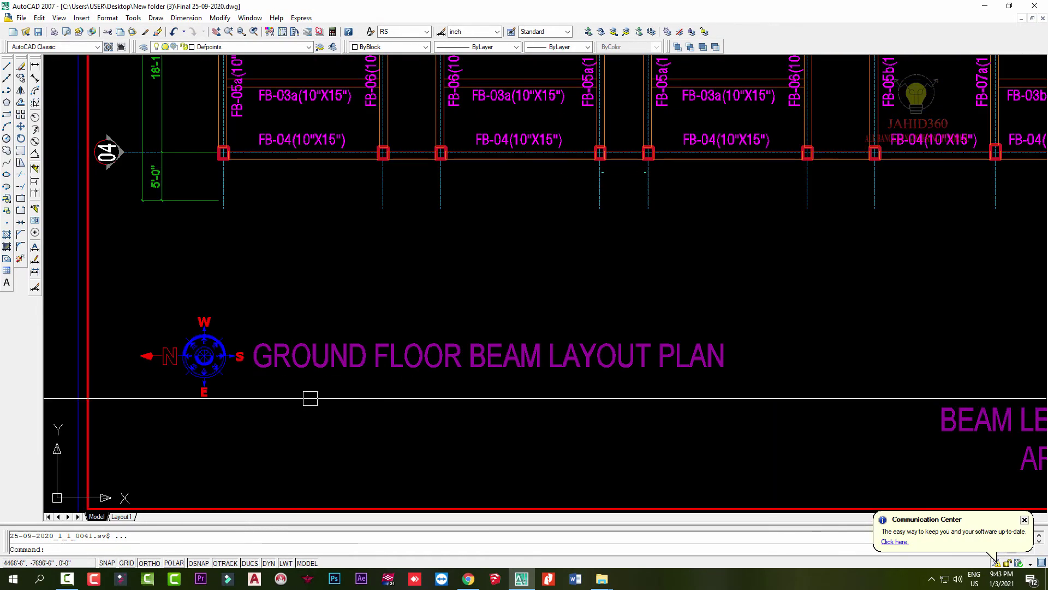
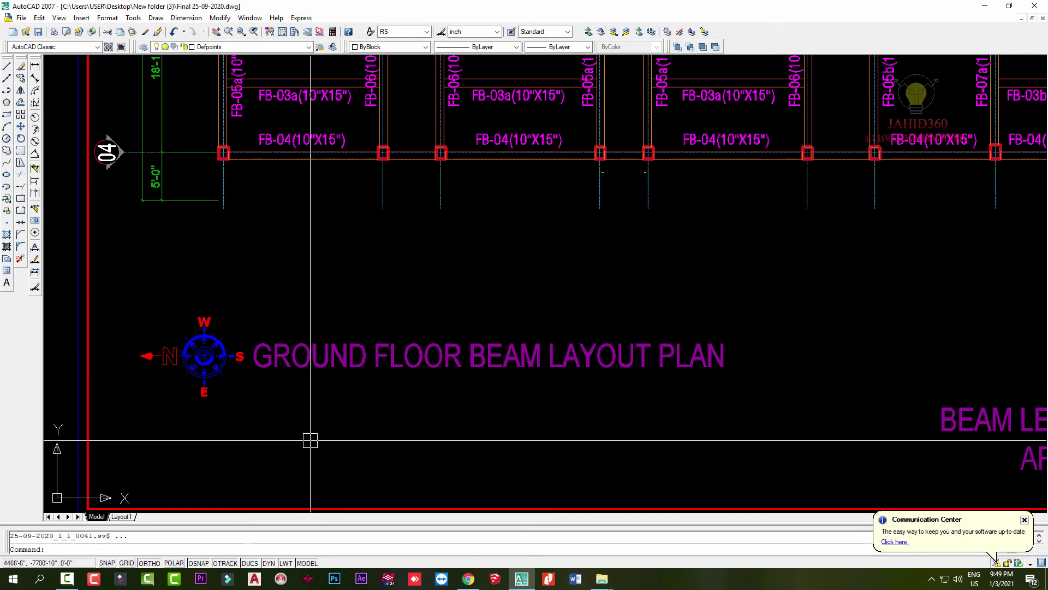
Pan and zoom from the beam layout to the P-12 top reinforcement mat plan and start window-selecting it.
{"action": "scroll", "coordinate": [311, 440], "scroll_direction": "down", "scroll_amount": 5}
{"action": "scroll", "coordinate": [417, 351], "scroll_direction": "up", "scroll_amount": 5}
{"action": "scroll", "coordinate": [417, 351], "scroll_direction": "up", "scroll_amount": 1}
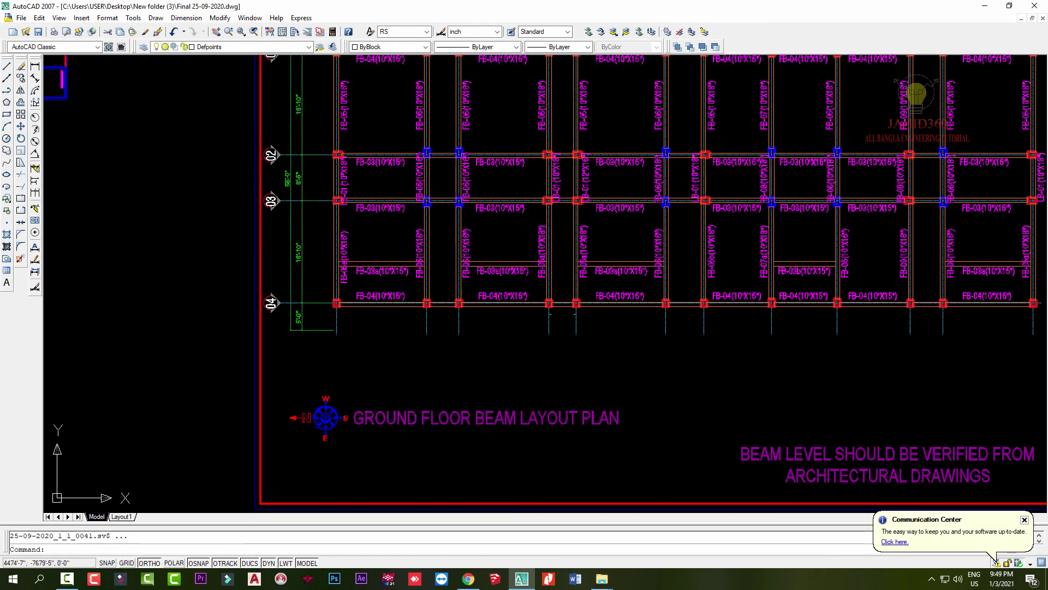
{"action": "scroll", "coordinate": [362, 299], "scroll_direction": "up", "scroll_amount": 5}
{"action": "scroll", "coordinate": [454, 355], "scroll_direction": "down", "scroll_amount": 6}
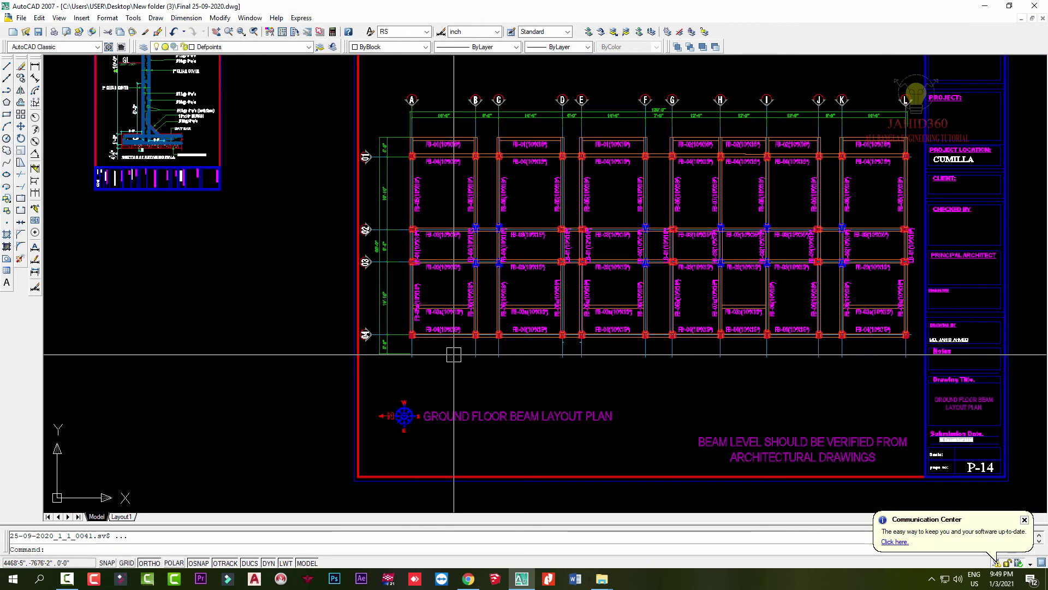
{"action": "middle_click_drag", "start_coordinate": [454, 355], "coordinate": [449, 366]}
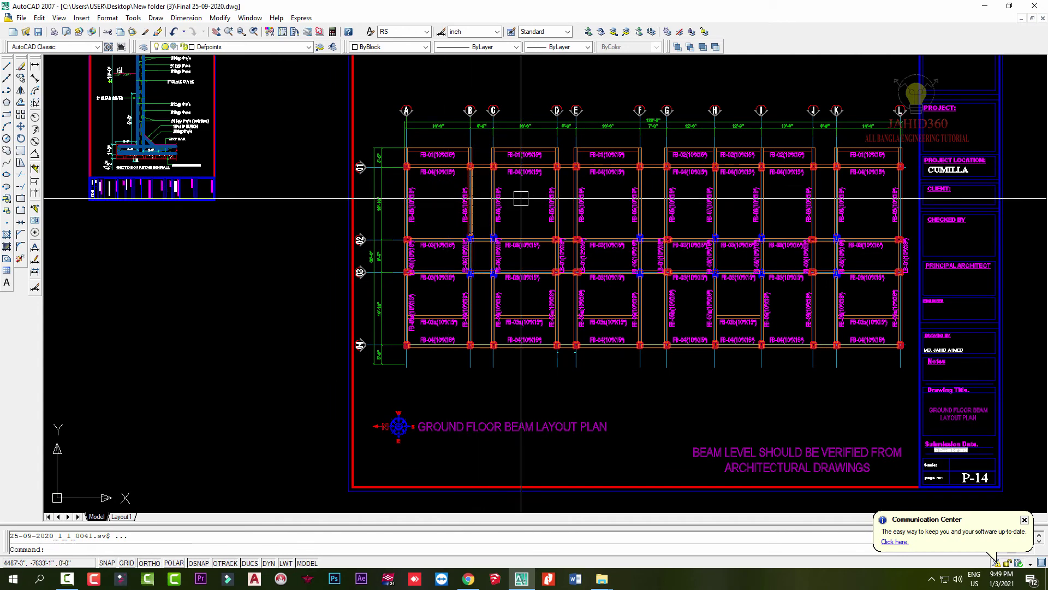
{"action": "scroll", "coordinate": [592, 241], "scroll_direction": "down", "scroll_amount": 4}
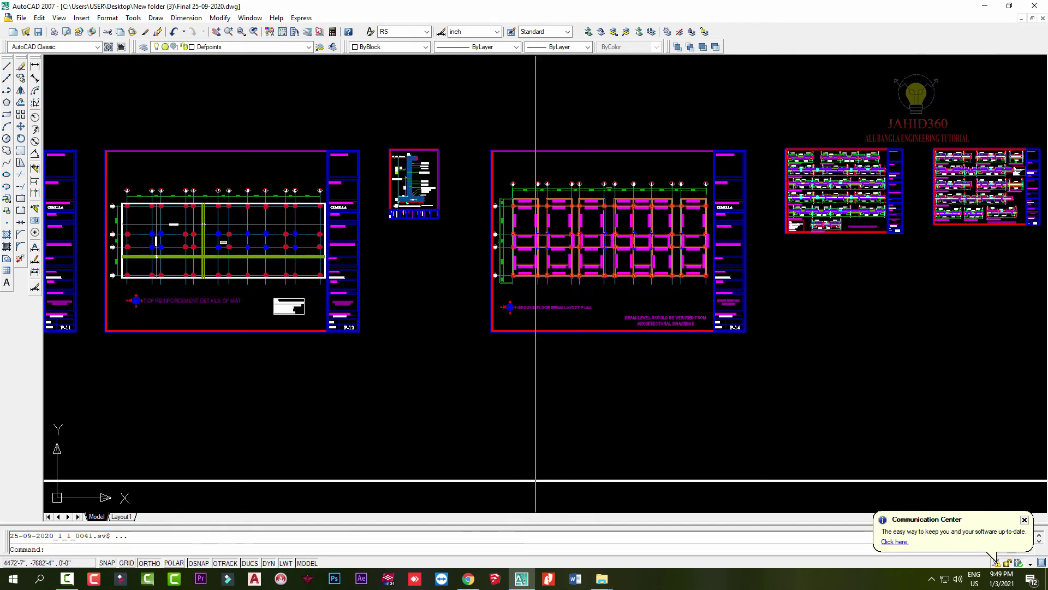
{"action": "scroll", "coordinate": [382, 279], "scroll_direction": "down", "scroll_amount": 2}
{"action": "scroll", "coordinate": [258, 202], "scroll_direction": "up", "scroll_amount": 5}
{"action": "scroll", "coordinate": [258, 202], "scroll_direction": "up", "scroll_amount": 3}
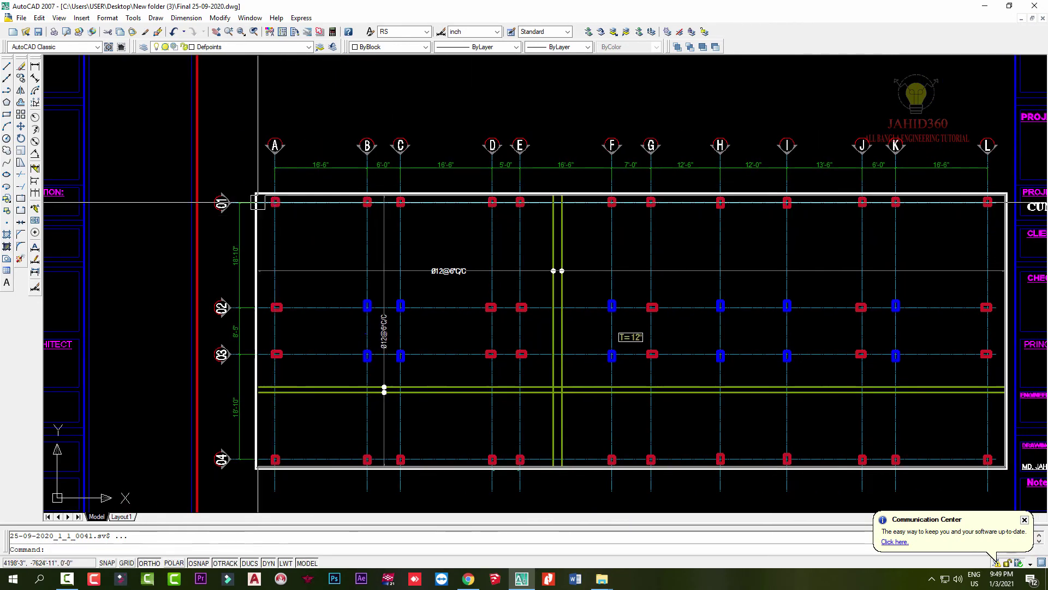
{"action": "scroll", "coordinate": [258, 202], "scroll_direction": "up", "scroll_amount": 2}
{"action": "scroll", "coordinate": [246, 180], "scroll_direction": "down", "scroll_amount": 4}
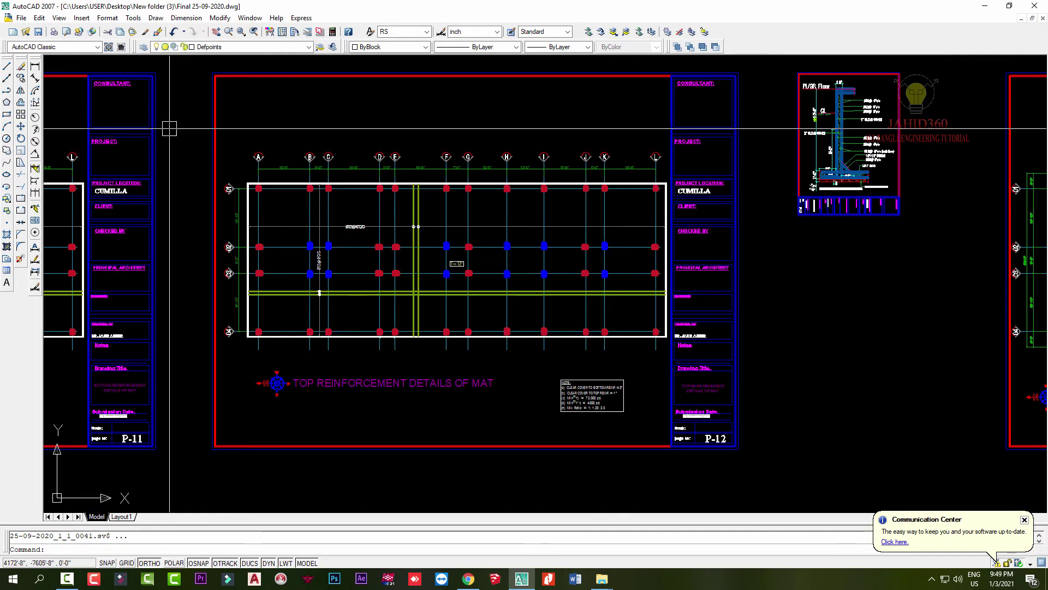
{"action": "left_click", "coordinate": [175, 127]}
Copy the selected 93-object mat plan to an empty area below the original.
{"action": "left_click", "coordinate": [672, 423]}
{"action": "left_click", "coordinate": [21, 78]}
{"action": "scroll", "coordinate": [460, 260], "scroll_direction": "down", "scroll_amount": 5}
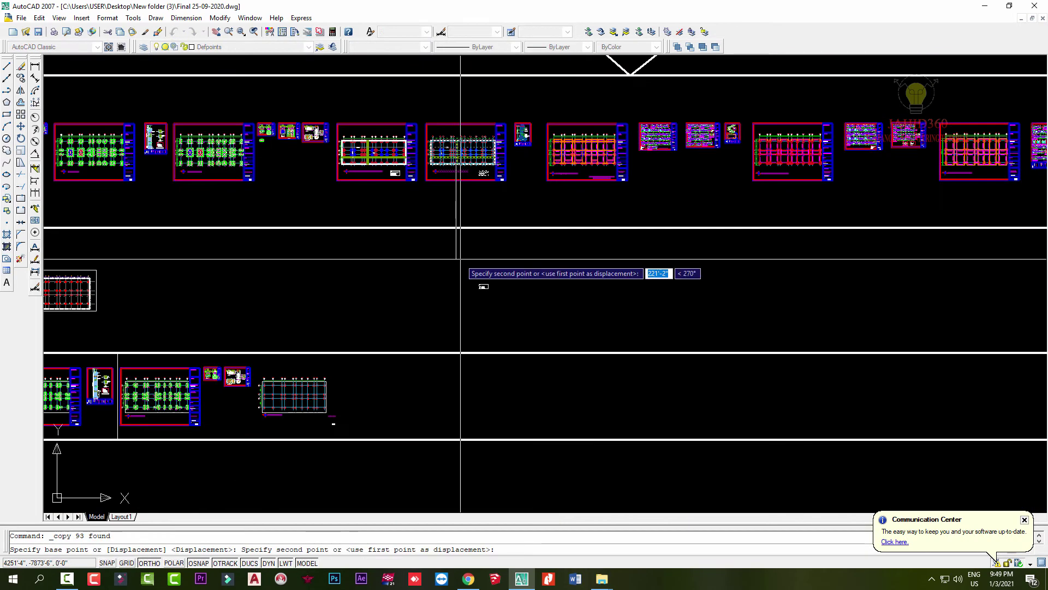
{"action": "left_click", "coordinate": [467, 275]}
{"action": "key", "text": "Escape"}
{"action": "scroll", "coordinate": [468, 277], "scroll_direction": "up", "scroll_amount": 10}
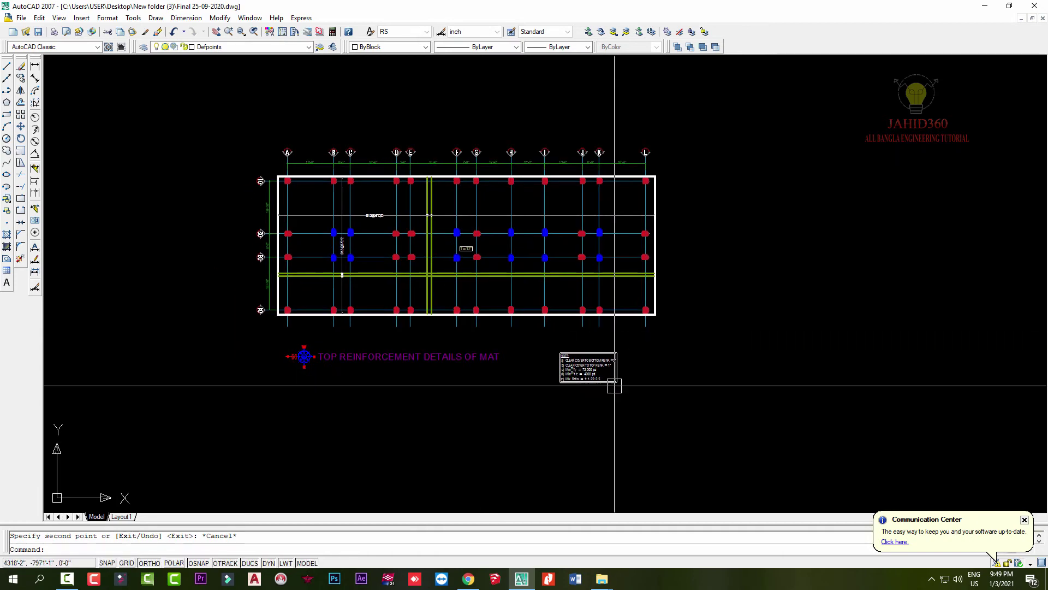
{"action": "scroll", "coordinate": [386, 269], "scroll_direction": "up", "scroll_amount": 5}
Erase the green band lines and the T=12" thickness text from the copy.
{"action": "left_click", "coordinate": [533, 335]}
{"action": "left_click", "coordinate": [485, 271]}
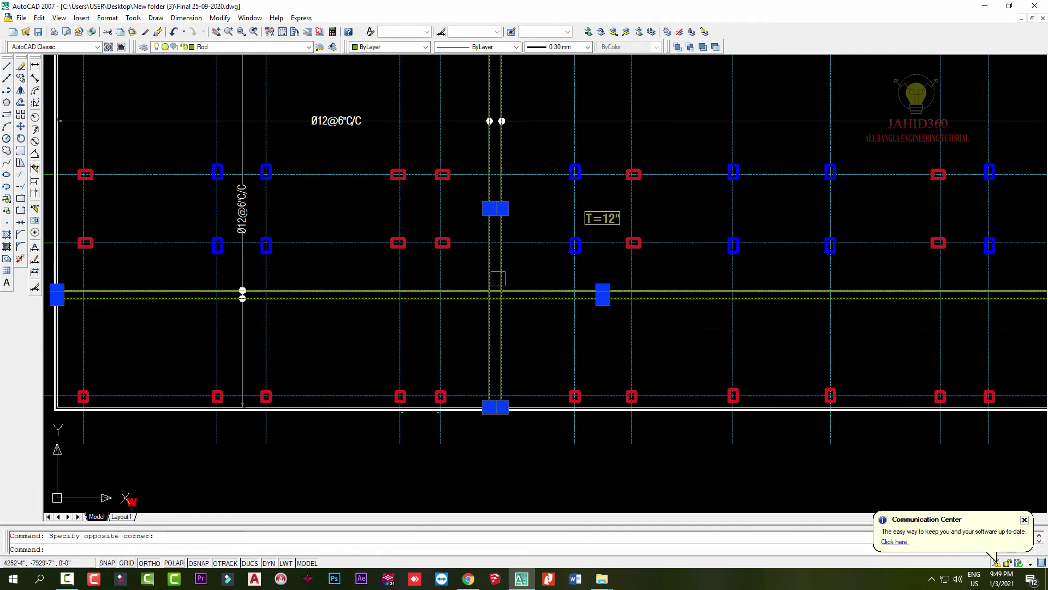
{"action": "key", "text": "Delete"}
{"action": "scroll", "coordinate": [585, 246], "scroll_direction": "up", "scroll_amount": 3}
{"action": "left_click", "coordinate": [620, 174]}
{"action": "key", "text": "Delete"}
Erase the double border around the copied mat plan.
{"action": "scroll", "coordinate": [644, 220], "scroll_direction": "down", "scroll_amount": 5}
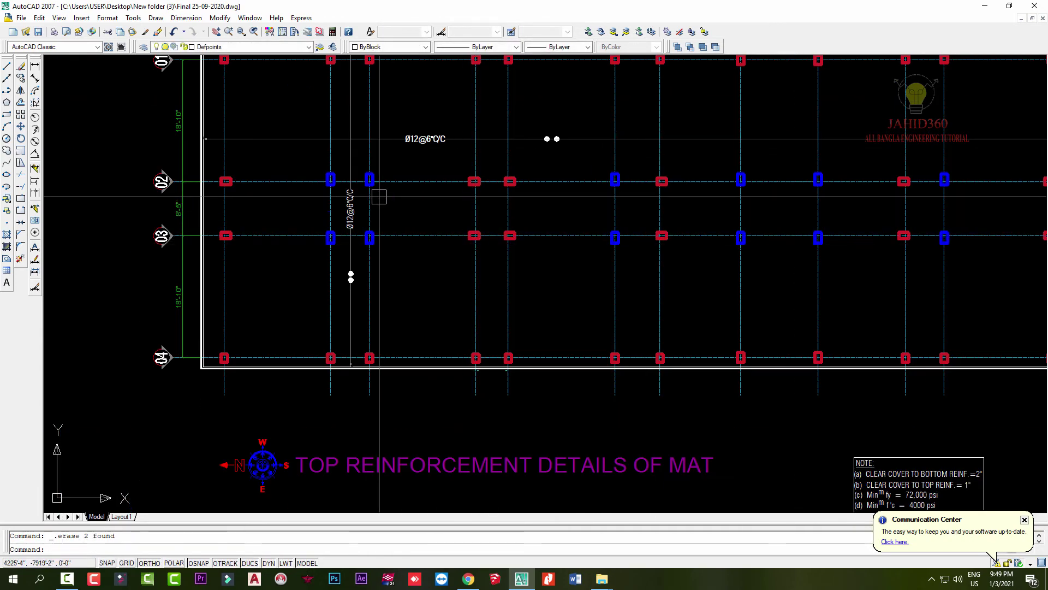
{"action": "scroll", "coordinate": [376, 195], "scroll_direction": "up", "scroll_amount": 3}
{"action": "scroll", "coordinate": [355, 224], "scroll_direction": "up", "scroll_amount": 2}
{"action": "scroll", "coordinate": [452, 212], "scroll_direction": "up", "scroll_amount": 1}
{"action": "left_click", "coordinate": [451, 213]}
{"action": "left_click", "coordinate": [428, 164]}
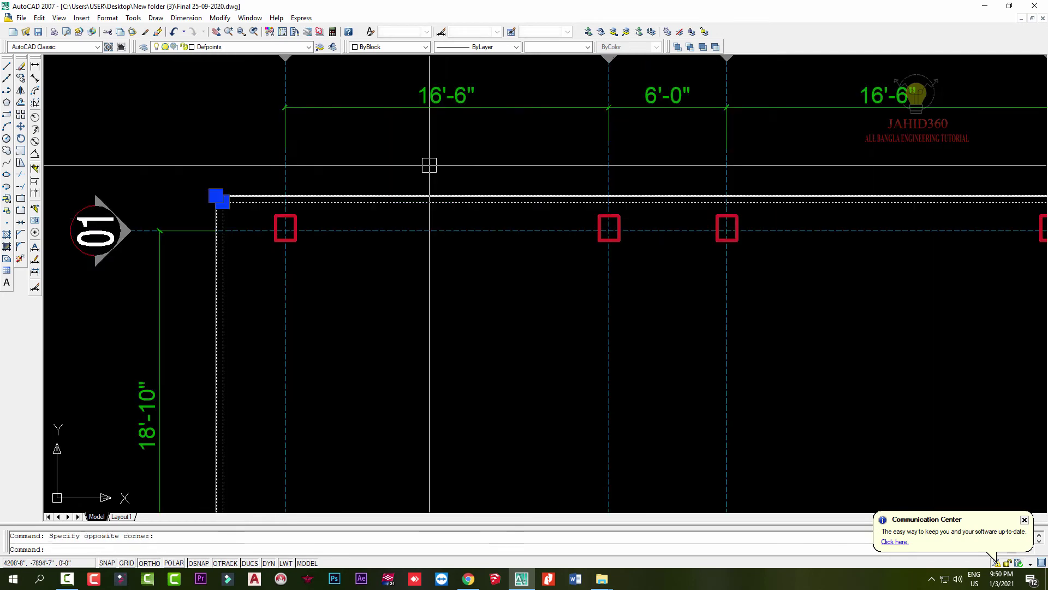
{"action": "key", "text": "Delete"}
Zoom in on grid A-04 of the copied plan.
{"action": "scroll", "coordinate": [415, 175], "scroll_direction": "down", "scroll_amount": 4}
{"action": "scroll", "coordinate": [459, 283], "scroll_direction": "down", "scroll_amount": 2}
{"action": "scroll", "coordinate": [407, 262], "scroll_direction": "down", "scroll_amount": 1}
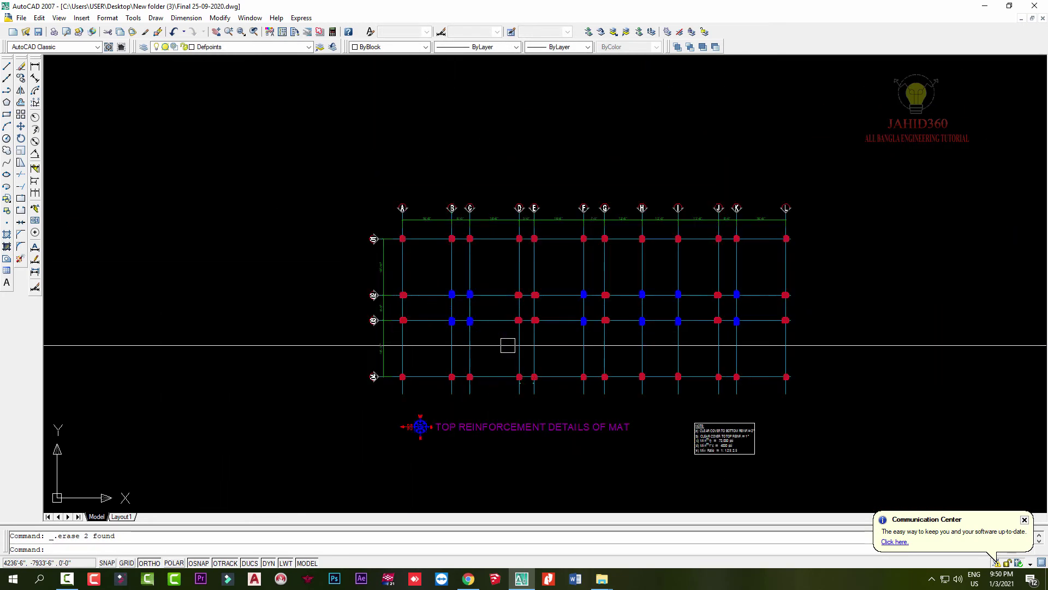
{"action": "scroll", "coordinate": [522, 330], "scroll_direction": "down", "scroll_amount": 3}
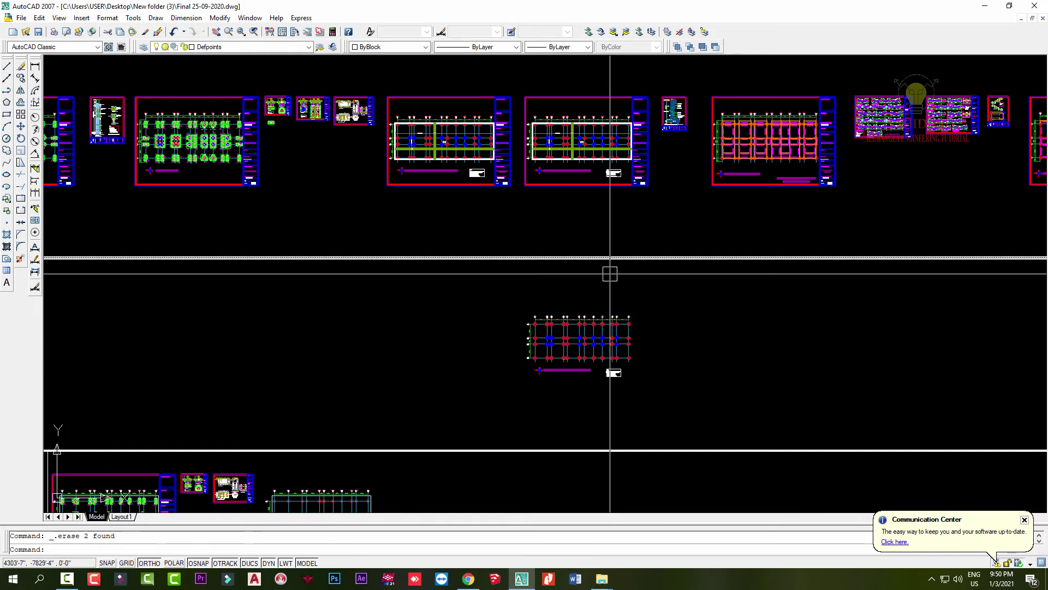
{"action": "scroll", "coordinate": [492, 364], "scroll_direction": "up", "scroll_amount": 5}
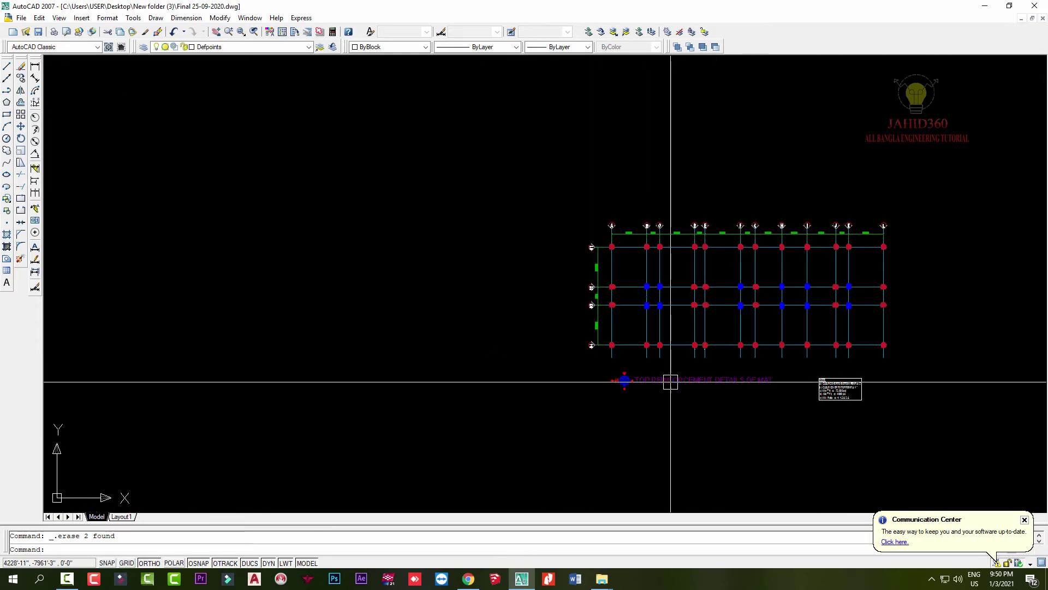
{"action": "scroll", "coordinate": [616, 348], "scroll_direction": "up", "scroll_amount": 2}
{"action": "scroll", "coordinate": [616, 348], "scroll_direction": "up", "scroll_amount": 3}
Draw a line along grid 04 between the first two columns.
{"action": "middle_click_drag", "start_coordinate": [616, 335], "coordinate": [539, 322]}
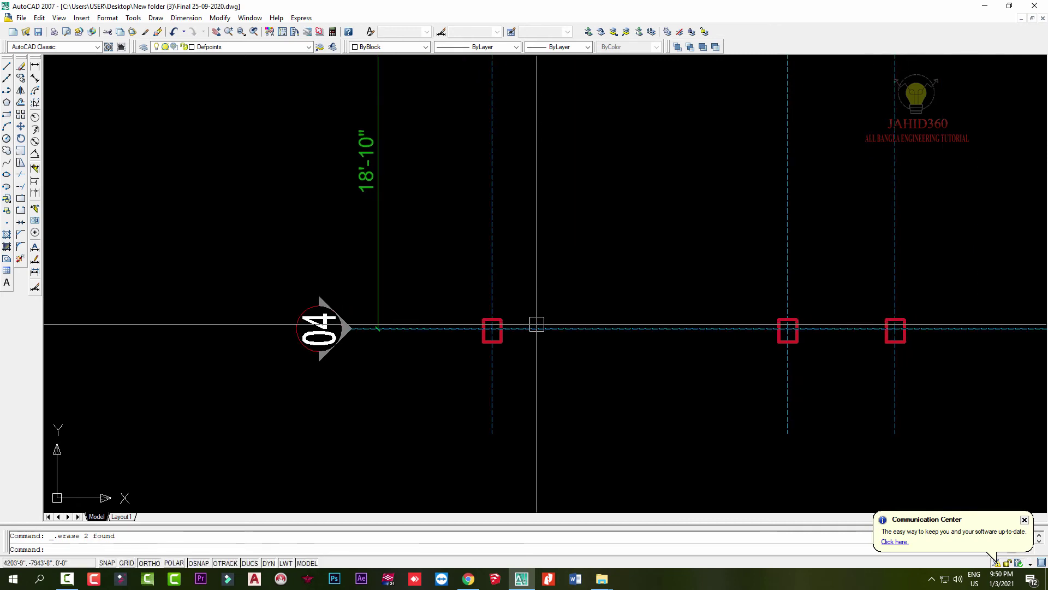
{"action": "type", "text": "L"}
{"action": "key", "text": "Return"}
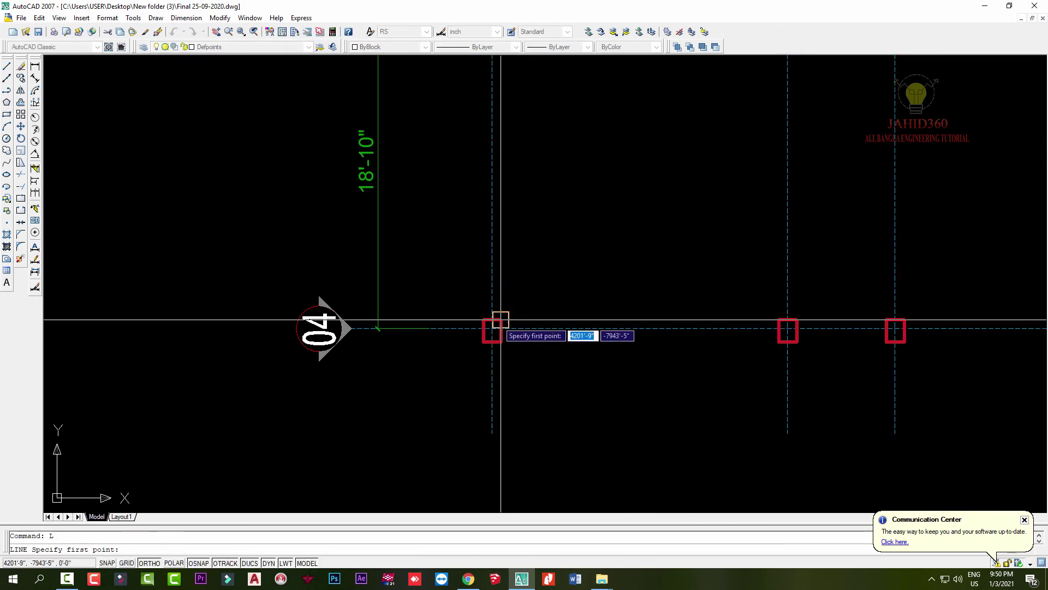
{"action": "left_click", "coordinate": [501, 319]}
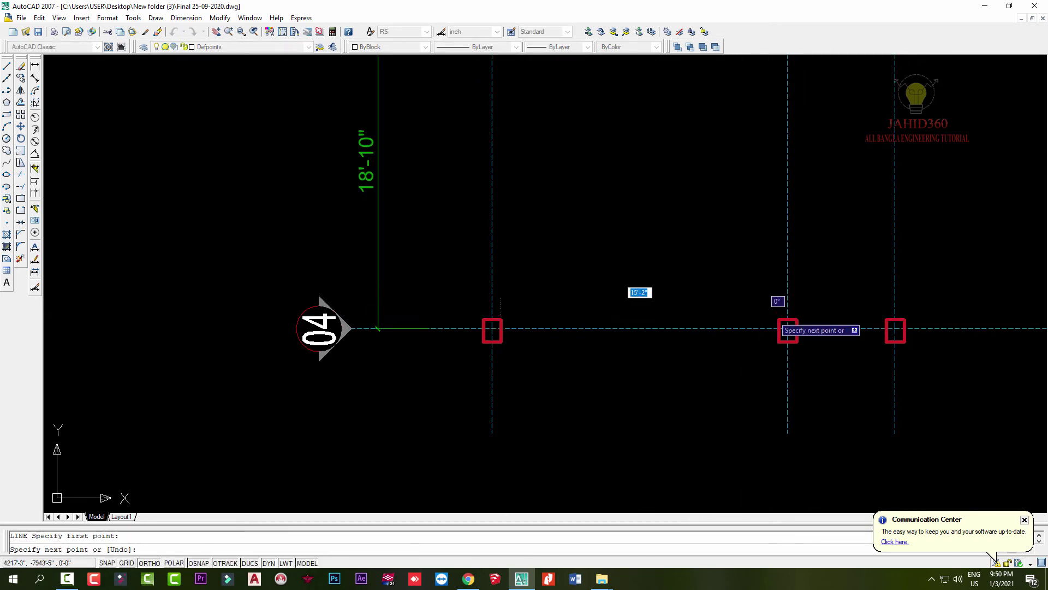
{"action": "left_click", "coordinate": [779, 319]}
{"action": "key", "text": "Return"}
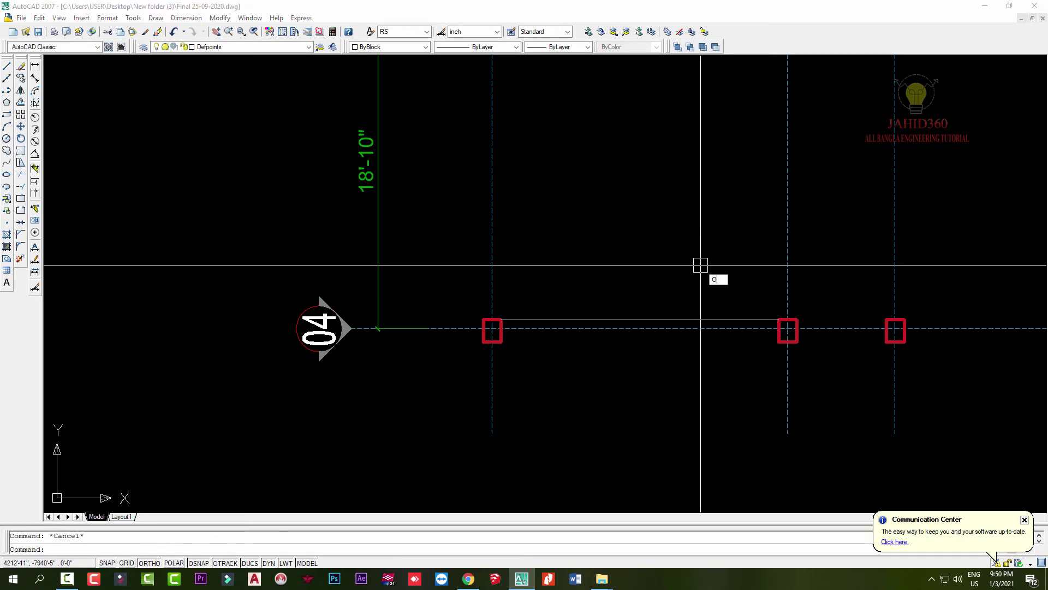
Offset the new grid 04 line by 5.
{"action": "key", "text": "Return"}
{"action": "type", "text": "5"}
{"action": "key", "text": "Return"}
{"action": "left_click", "coordinate": [702, 322]}
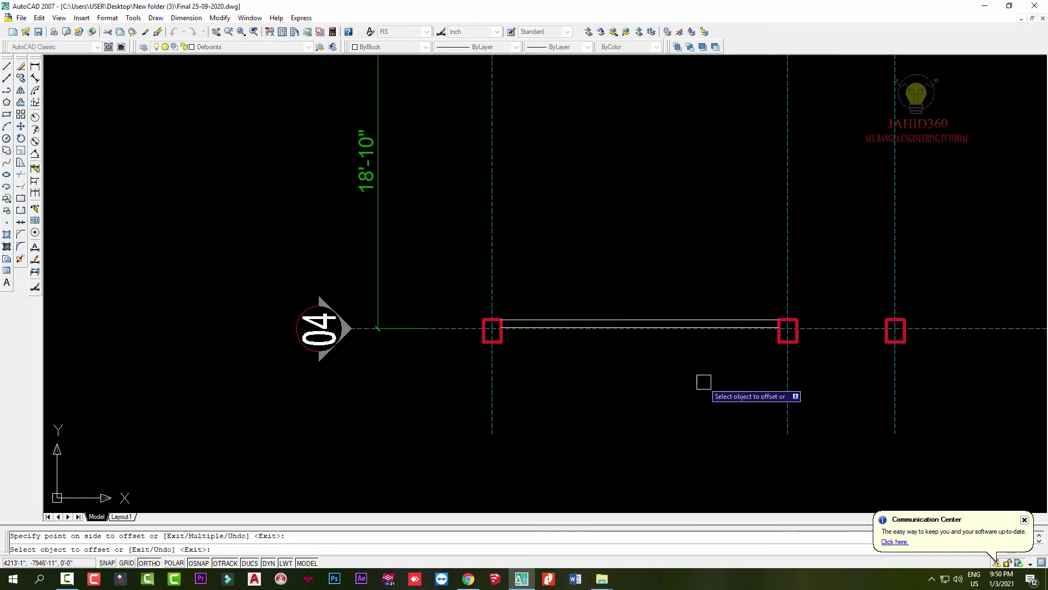
{"action": "scroll", "coordinate": [588, 348], "scroll_direction": "up", "scroll_amount": 3}
{"action": "key", "text": "Return"}
Draw another 19'-0" line along grid 04 to the right.
{"action": "type", "text": "L"}
{"action": "key", "text": "Return"}
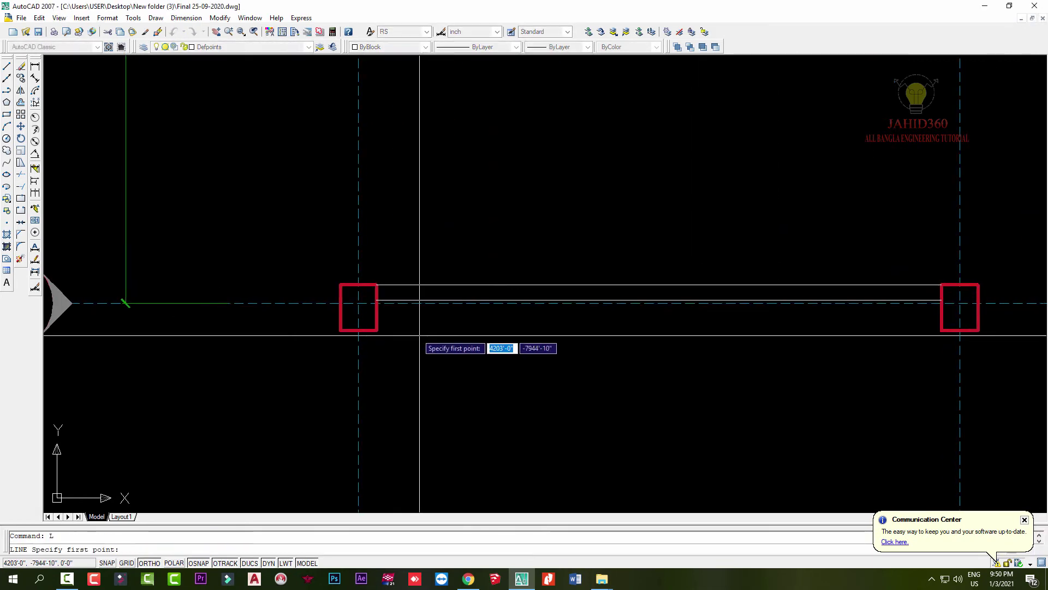
{"action": "middle_click_drag", "start_coordinate": [699, 381], "coordinate": [589, 367]}
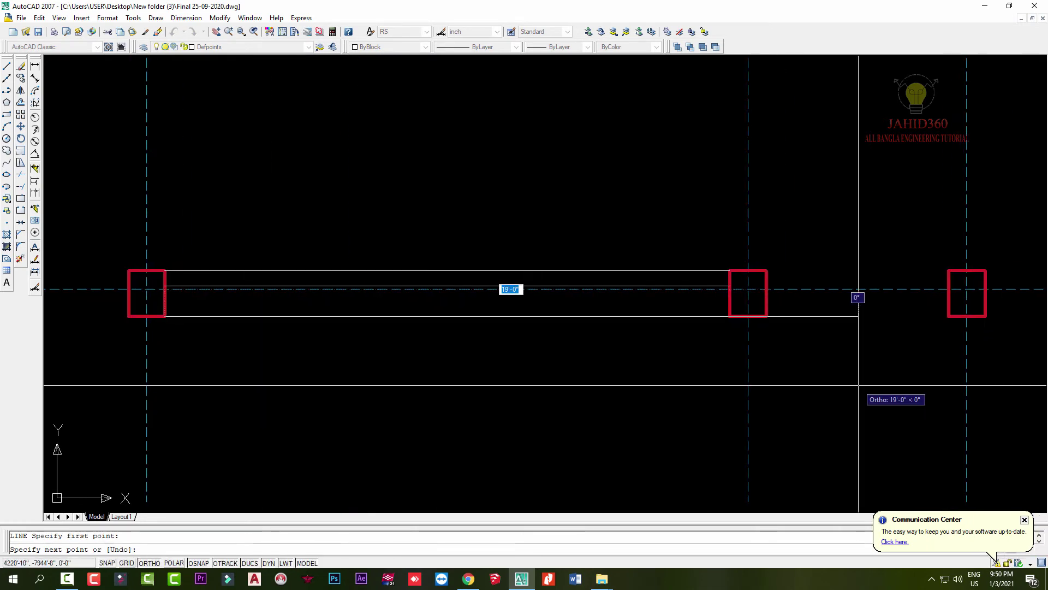
{"action": "scroll", "coordinate": [796, 274], "scroll_direction": "down", "scroll_amount": 2}
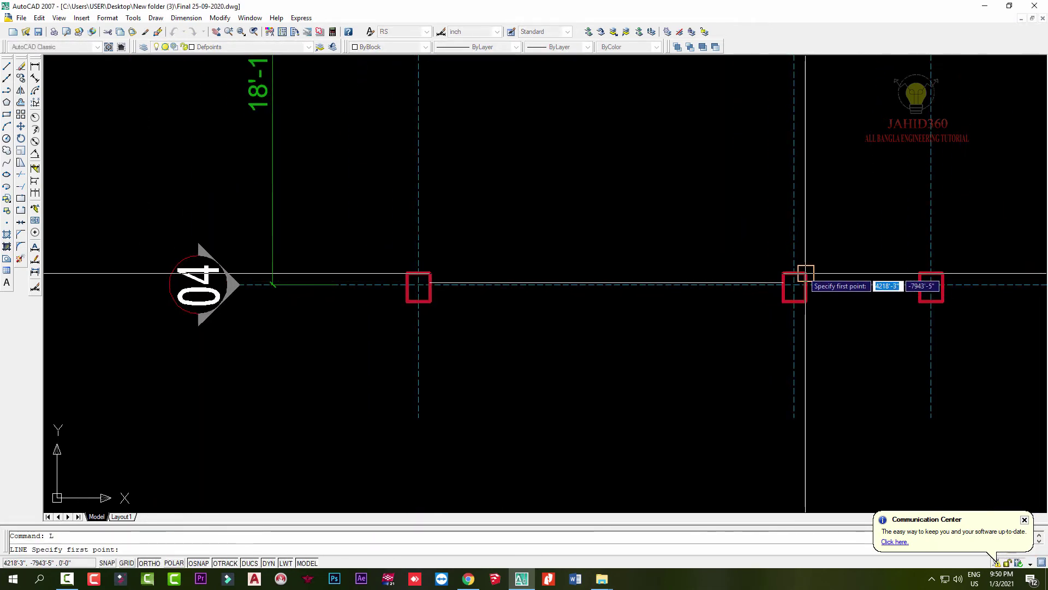
{"action": "left_click", "coordinate": [343, 272]}
{"action": "key", "text": "Return"}
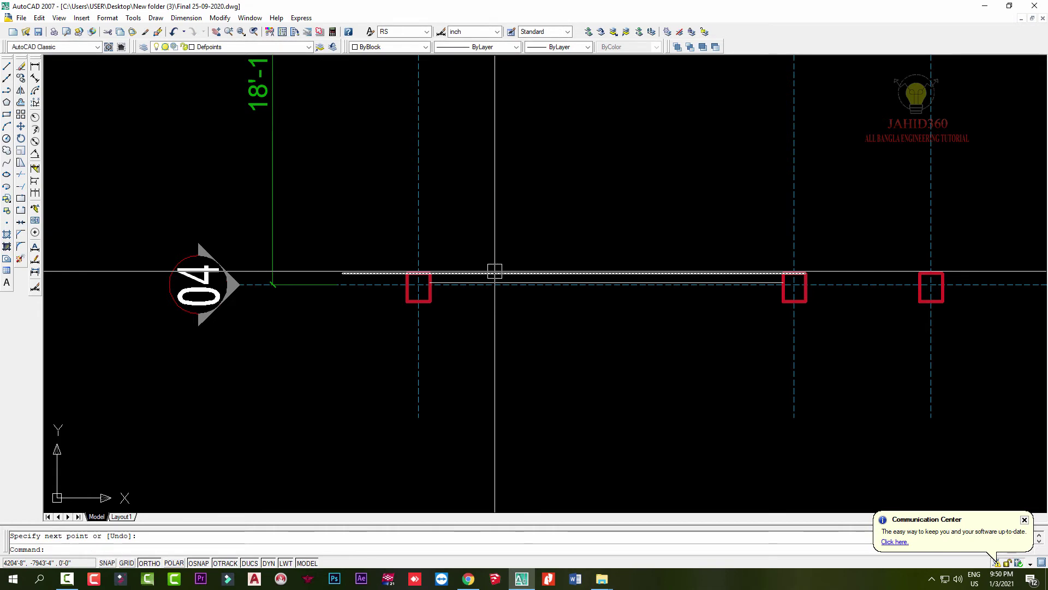
{"action": "key", "text": "Escape"}
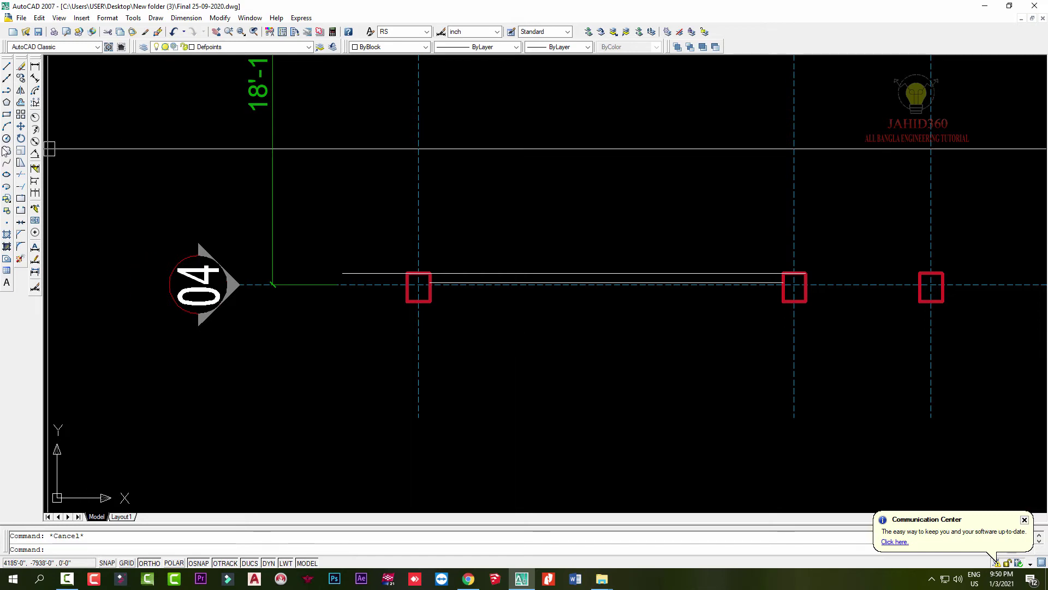
{"action": "left_click", "coordinate": [6, 114]}
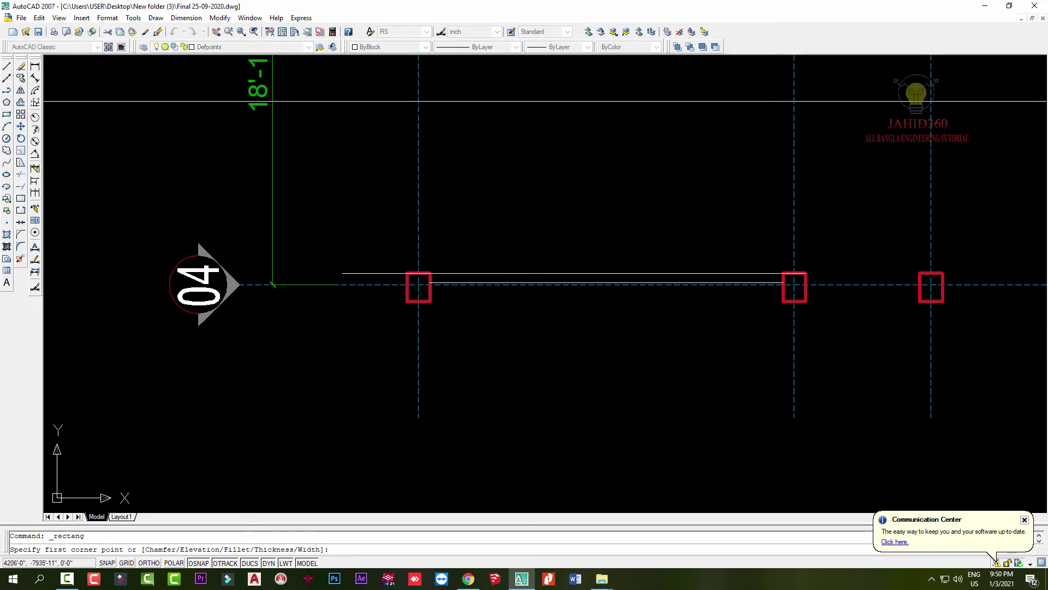
{"action": "left_click", "coordinate": [525, 101]}
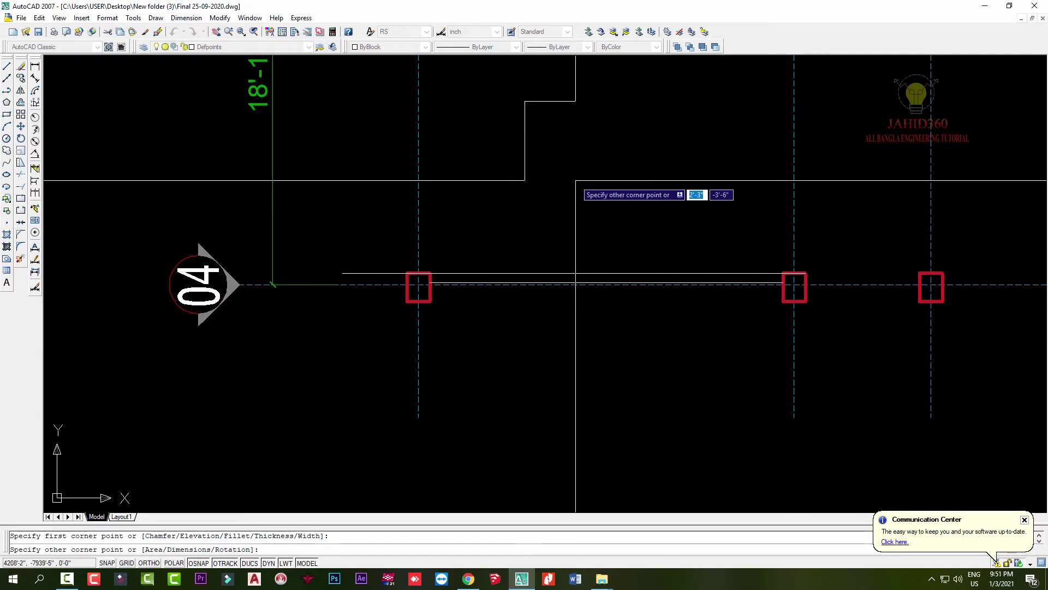
{"action": "type", "text": "@10"}
{"action": "key", "text": "Tab"}
{"action": "type", "text": "15"}
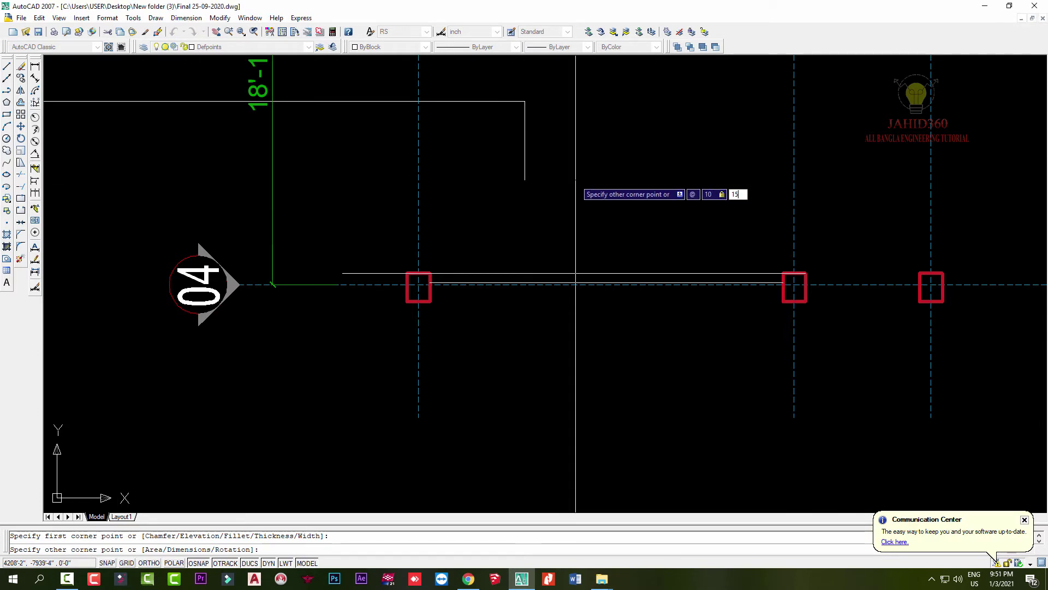
{"action": "key", "text": "Return"}
{"action": "left_click", "coordinate": [543, 88]}
{"action": "middle_click_drag", "start_coordinate": [543, 89], "coordinate": [530, 184]}
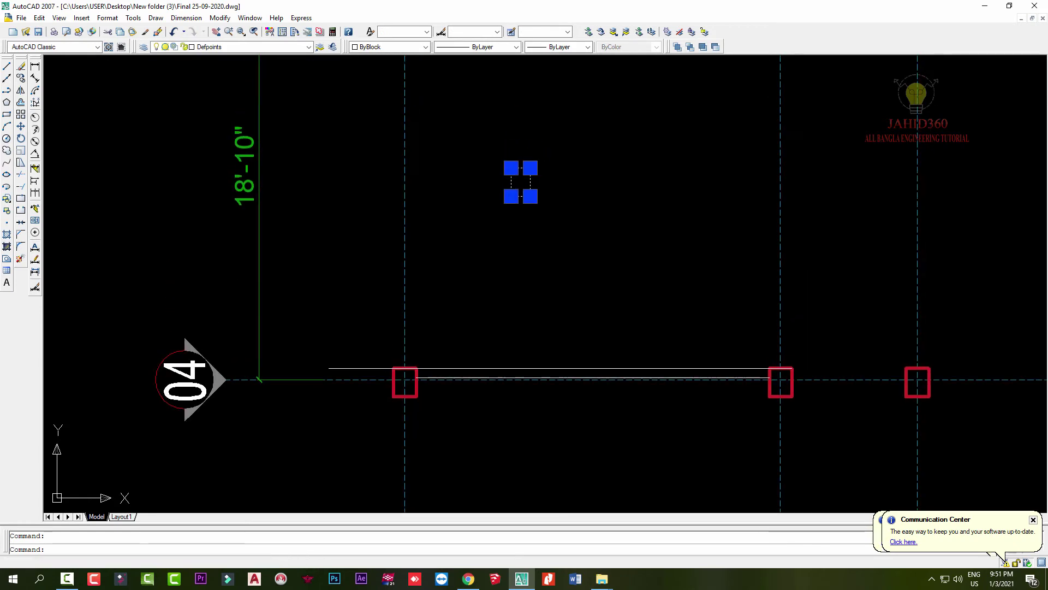
{"action": "type", "text": "m"}
{"action": "key", "text": "Return"}
{"action": "left_click", "coordinate": [526, 168]}
{"action": "scroll", "coordinate": [508, 296], "scroll_direction": "up", "scroll_amount": 5}
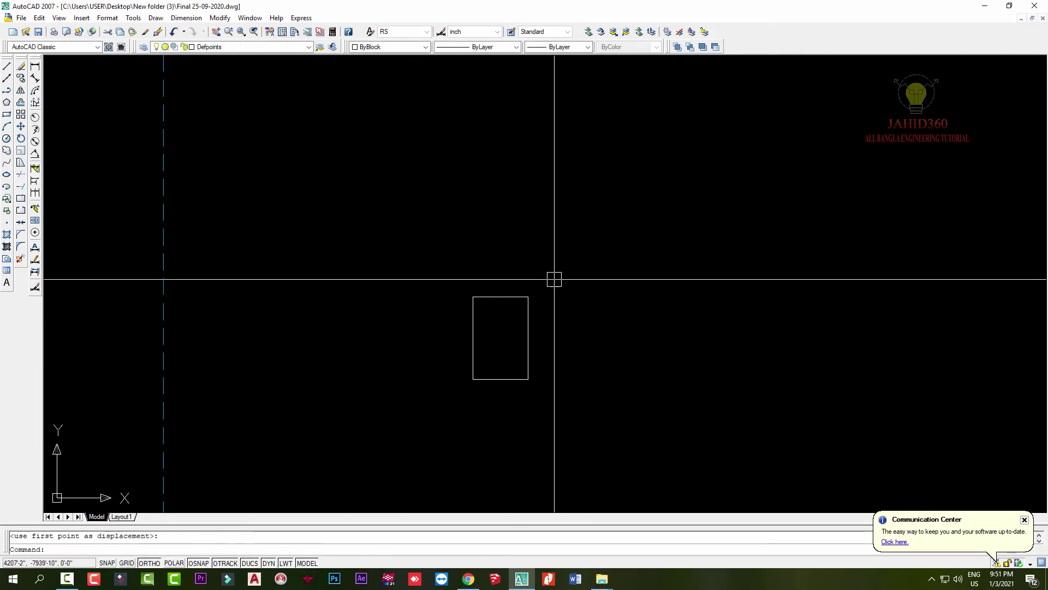
{"action": "scroll", "coordinate": [525, 285], "scroll_direction": "down", "scroll_amount": 6}
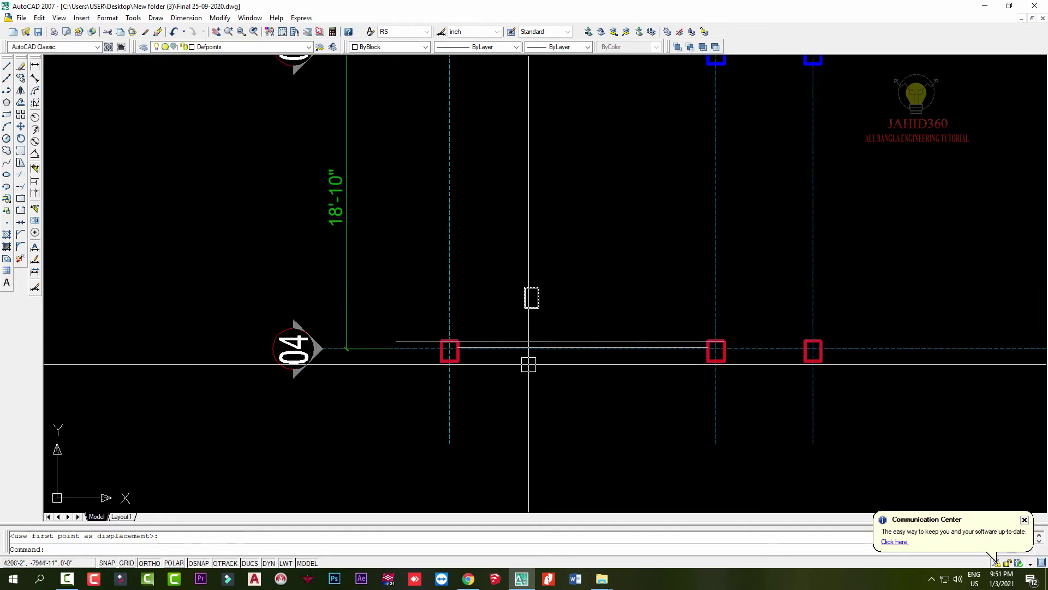
{"action": "scroll", "coordinate": [529, 365], "scroll_direction": "up", "scroll_amount": 3}
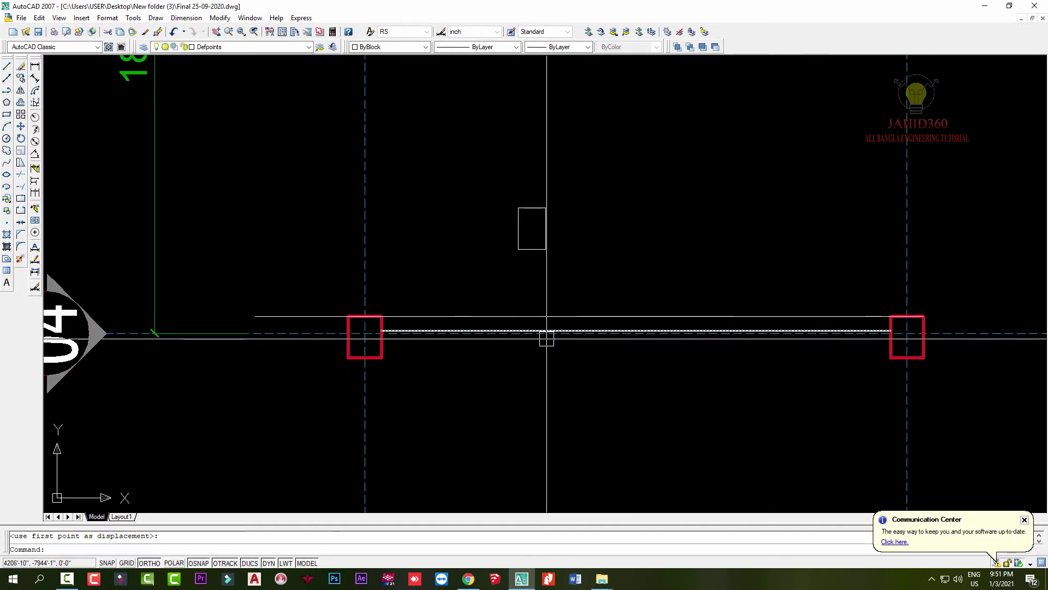
{"action": "scroll", "coordinate": [546, 209], "scroll_direction": "up", "scroll_amount": 1}
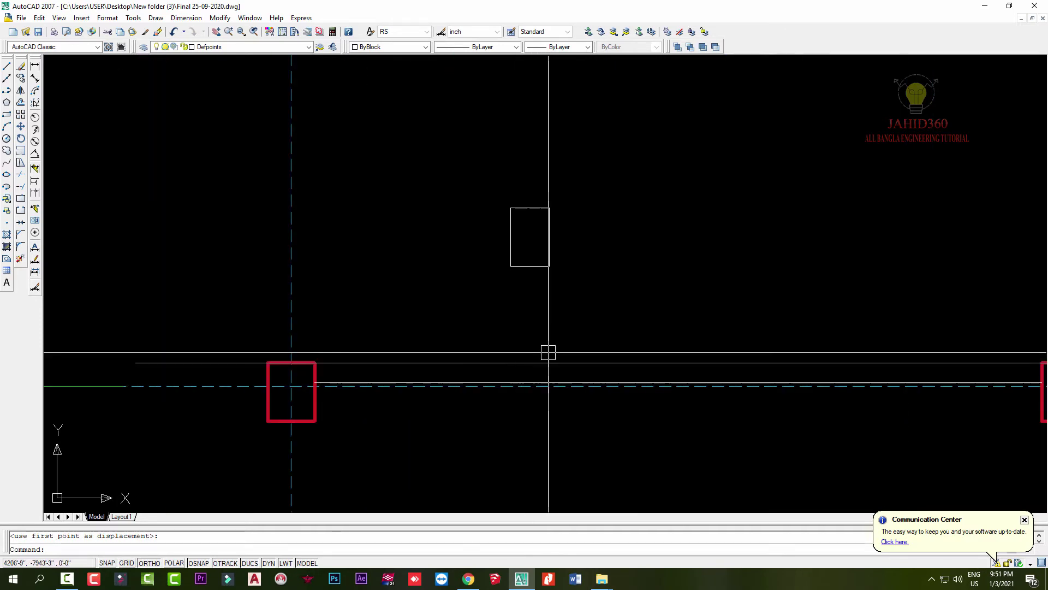
Offset the beam line by 6 to form the beam's second edge below.
{"action": "key", "text": "Escape"}
{"action": "middle_click_drag", "start_coordinate": [285, 386], "coordinate": [342, 335]}
{"action": "type", "text": "O"}
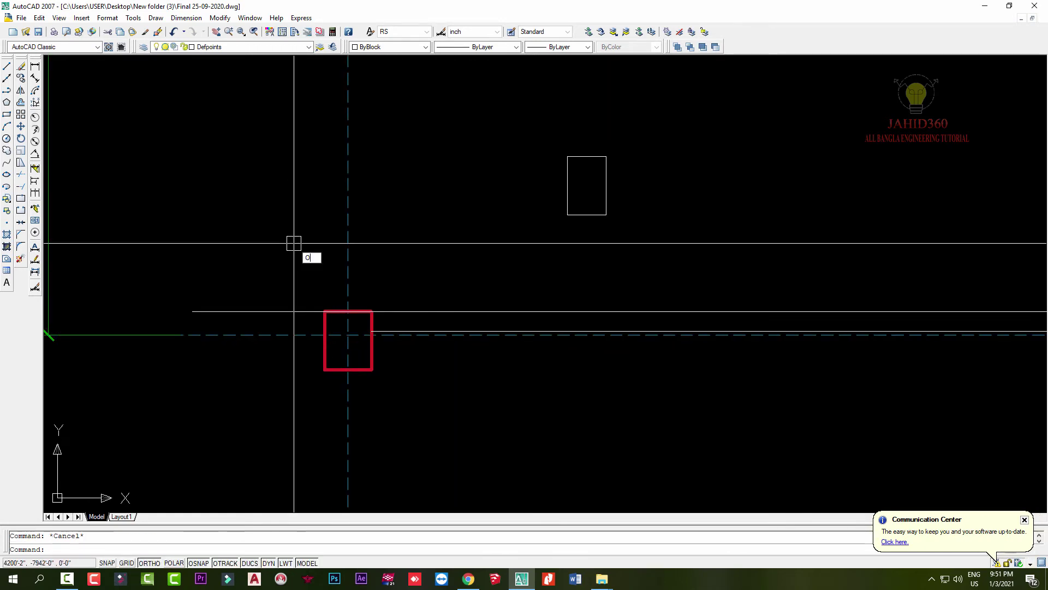
{"action": "key", "text": "Return"}
{"action": "type", "text": "6"}
{"action": "key", "text": "Return"}
{"action": "left_click", "coordinate": [293, 311]}
{"action": "left_click", "coordinate": [268, 463]}
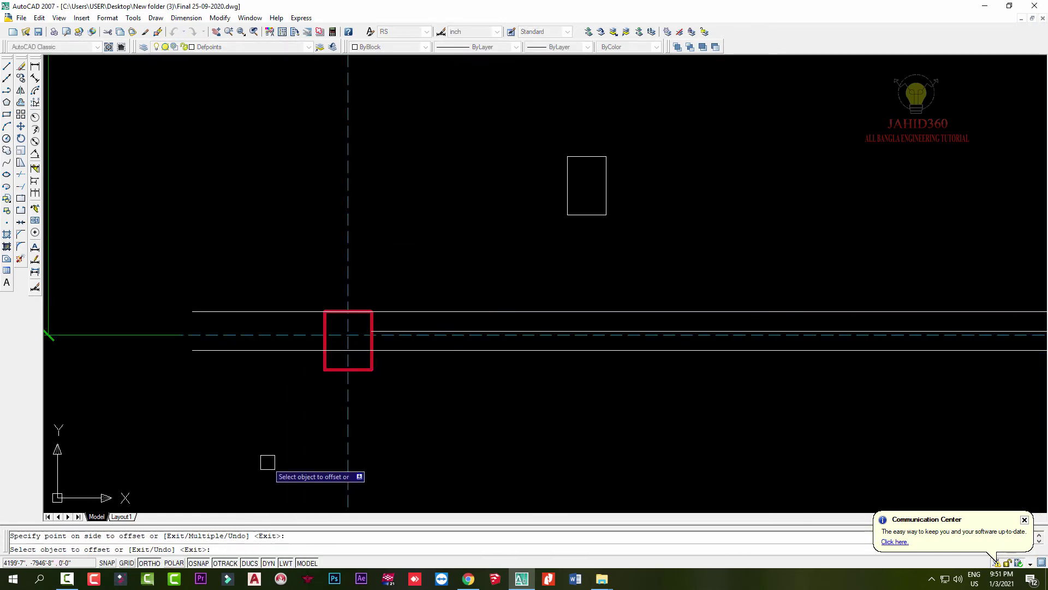
{"action": "key", "text": "Escape"}
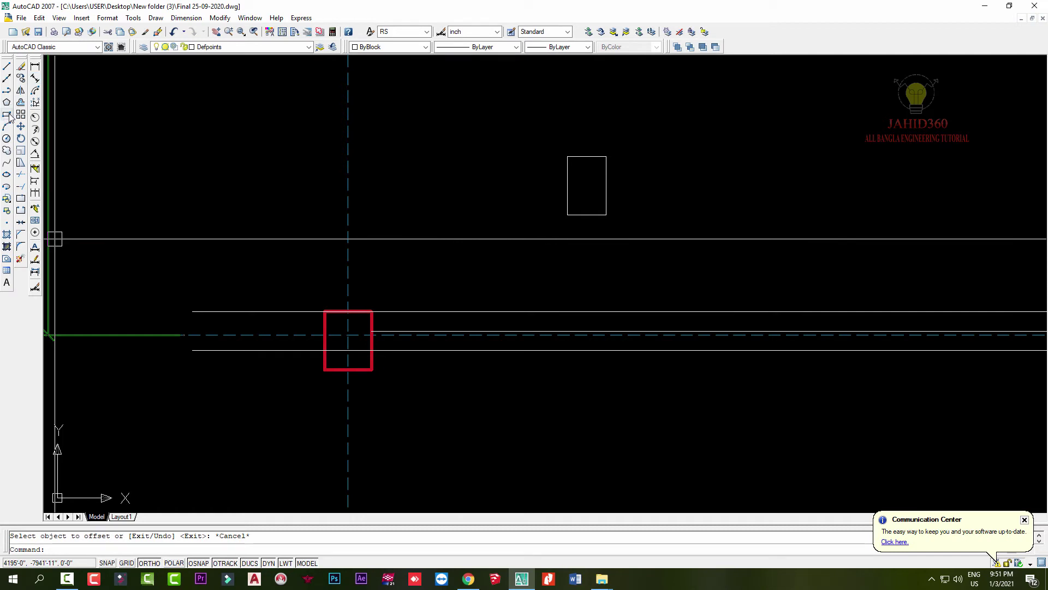
Abandon a started rectangle and erase the leftover middle dashed beam line.
{"action": "left_click", "coordinate": [7, 115]}
{"action": "left_click", "coordinate": [373, 311]}
{"action": "scroll", "coordinate": [327, 375], "scroll_direction": "down", "scroll_amount": 3}
{"action": "scroll", "coordinate": [613, 389], "scroll_direction": "up", "scroll_amount": 2}
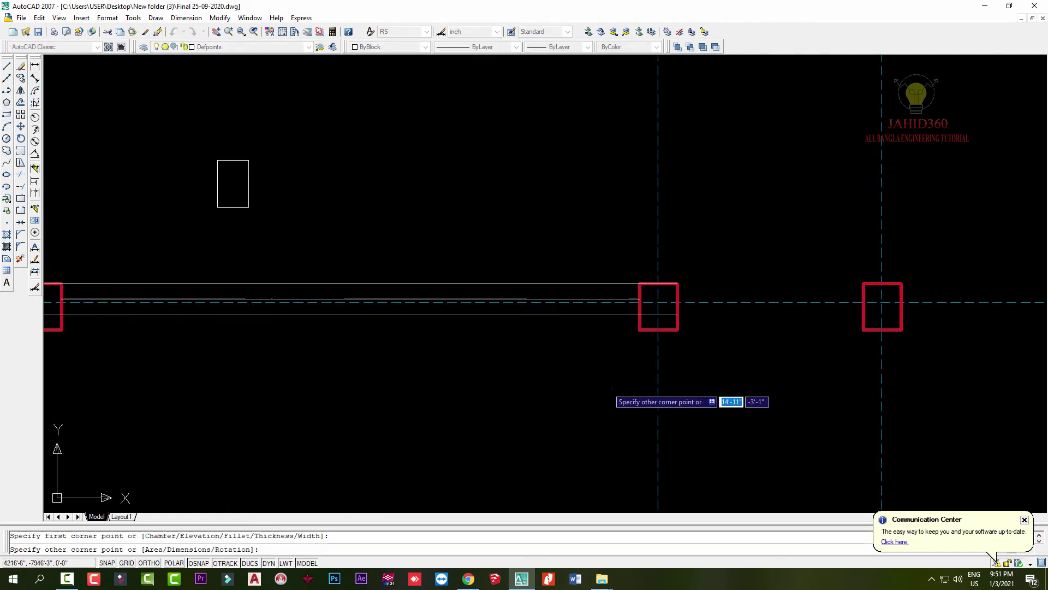
{"action": "key", "text": "Escape"}
{"action": "scroll", "coordinate": [617, 296], "scroll_direction": "up", "scroll_amount": 3}
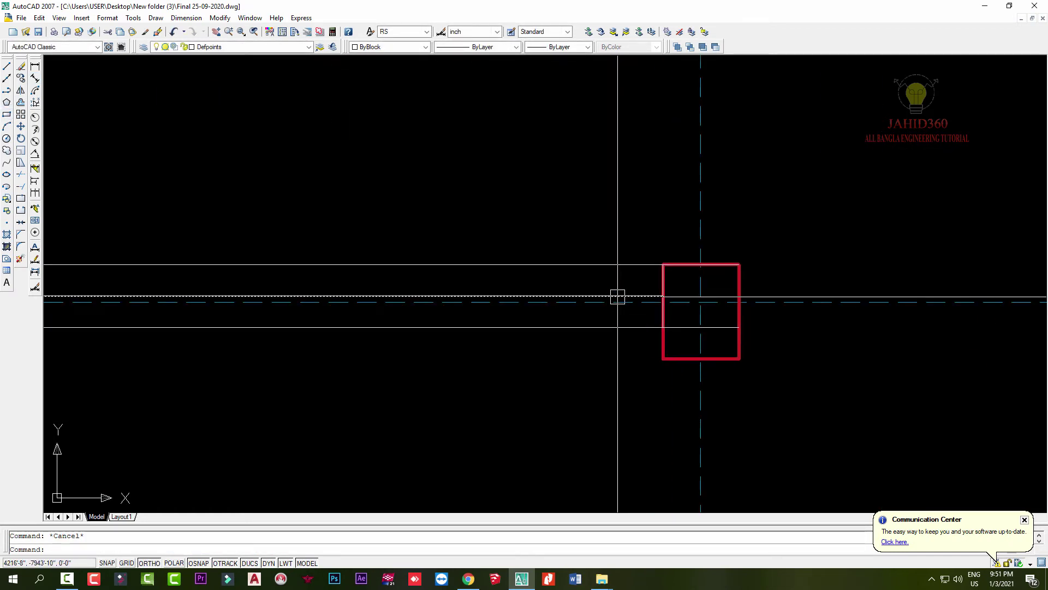
{"action": "key", "text": "Delete"}
Pan and zoom to bring the small rectangle above the beam into view.
{"action": "scroll", "coordinate": [682, 326], "scroll_direction": "down", "scroll_amount": 3}
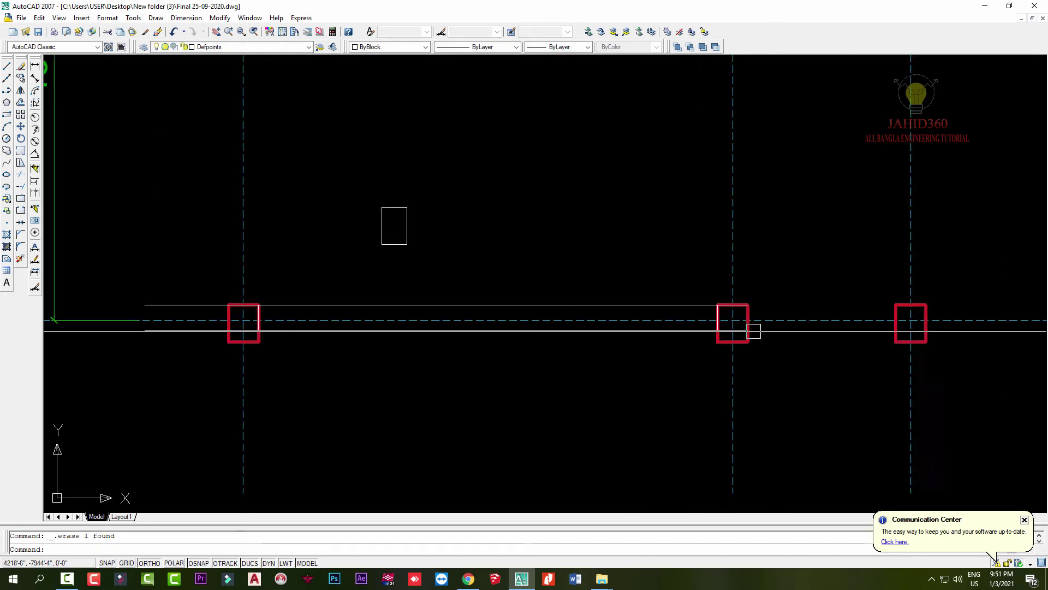
{"action": "scroll", "coordinate": [753, 328], "scroll_direction": "down", "scroll_amount": 2}
{"action": "scroll", "coordinate": [400, 355], "scroll_direction": "up", "scroll_amount": 3}
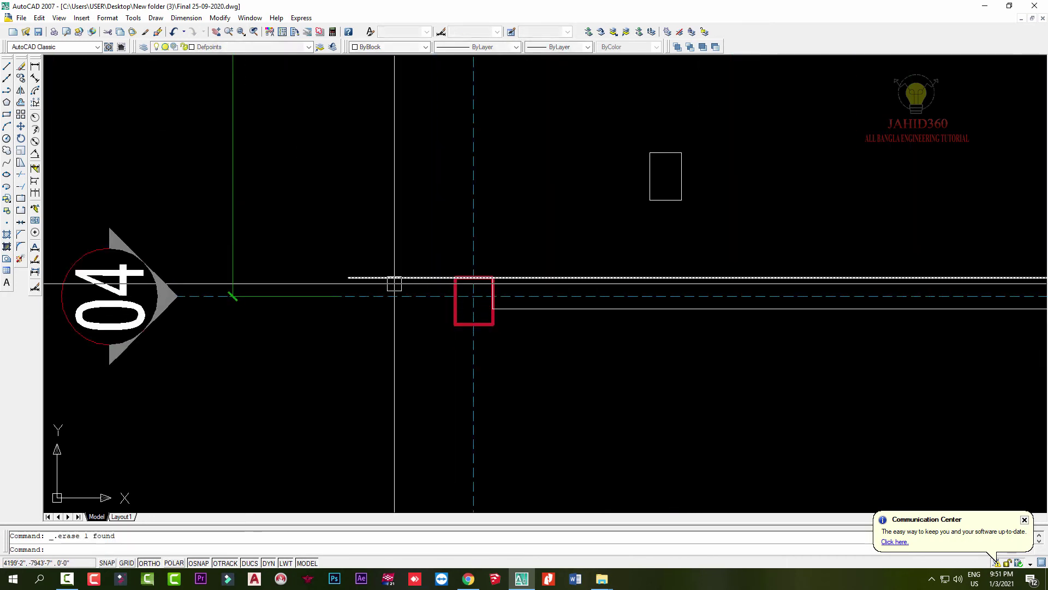
{"action": "middle_click_drag", "start_coordinate": [575, 258], "coordinate": [453, 360]}
{"action": "scroll", "coordinate": [534, 285], "scroll_direction": "up", "scroll_amount": 3}
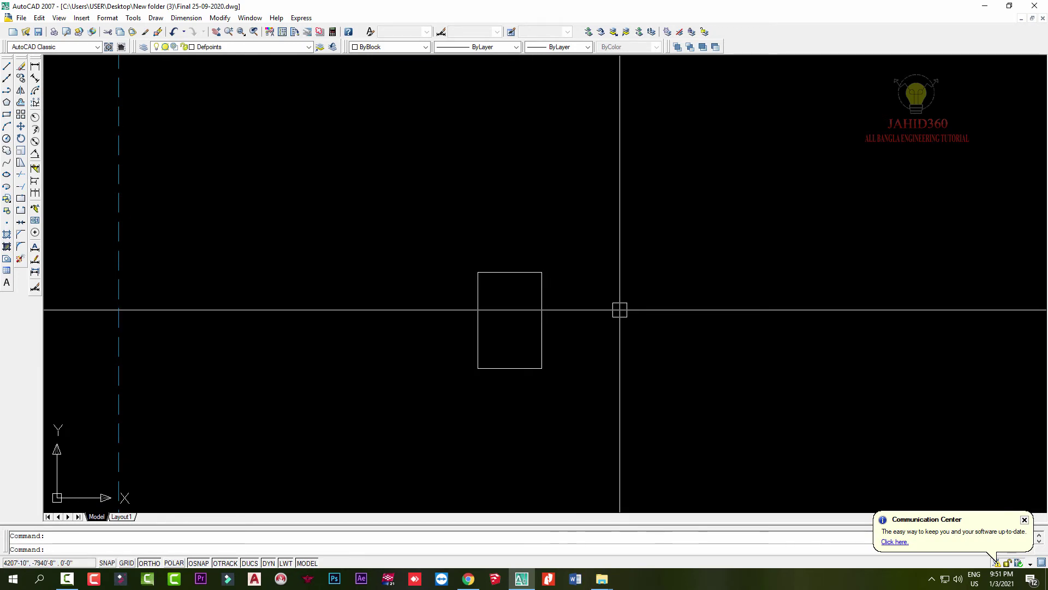
{"action": "scroll", "coordinate": [518, 285], "scroll_direction": "down", "scroll_amount": 2}
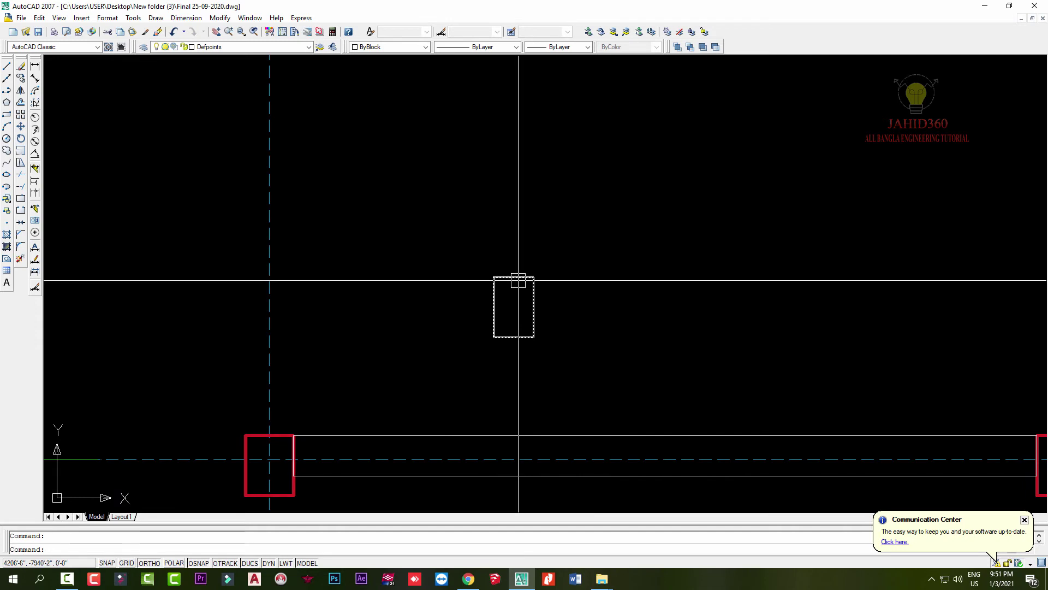
{"action": "scroll", "coordinate": [518, 281], "scroll_direction": "up", "scroll_amount": 3}
{"action": "scroll", "coordinate": [521, 328], "scroll_direction": "down", "scroll_amount": 6}
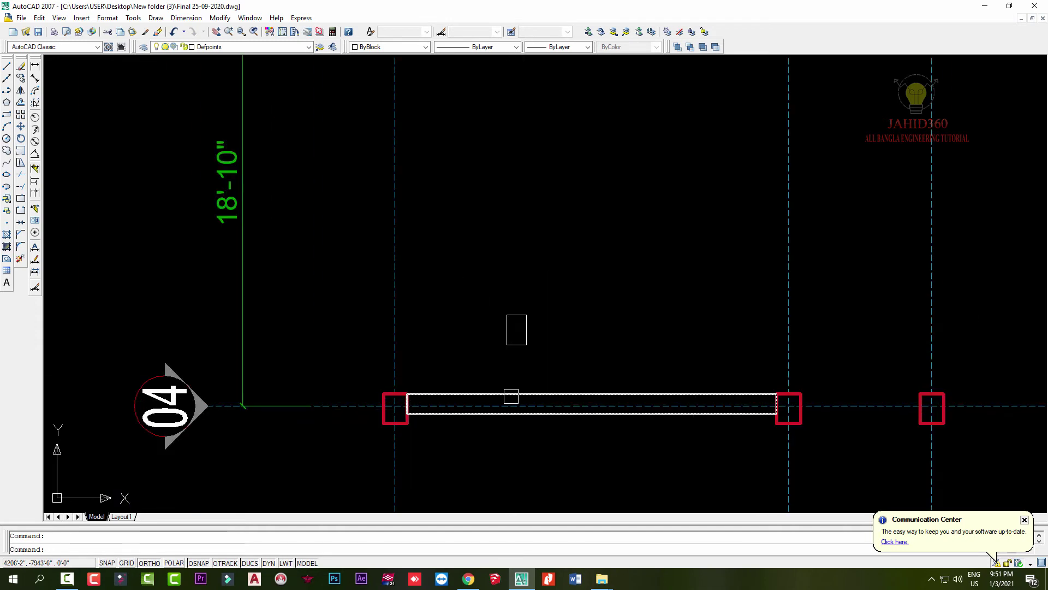
{"action": "scroll", "coordinate": [512, 360], "scroll_direction": "up", "scroll_amount": 2}
{"action": "scroll", "coordinate": [514, 345], "scroll_direction": "up", "scroll_amount": 1}
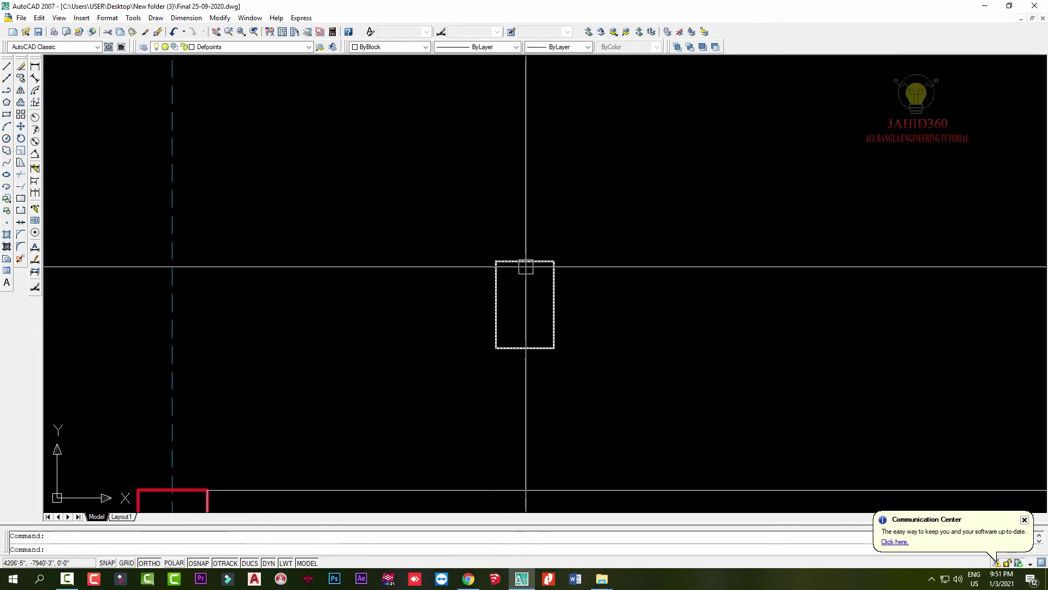
{"action": "scroll", "coordinate": [520, 331], "scroll_direction": "down", "scroll_amount": 4}
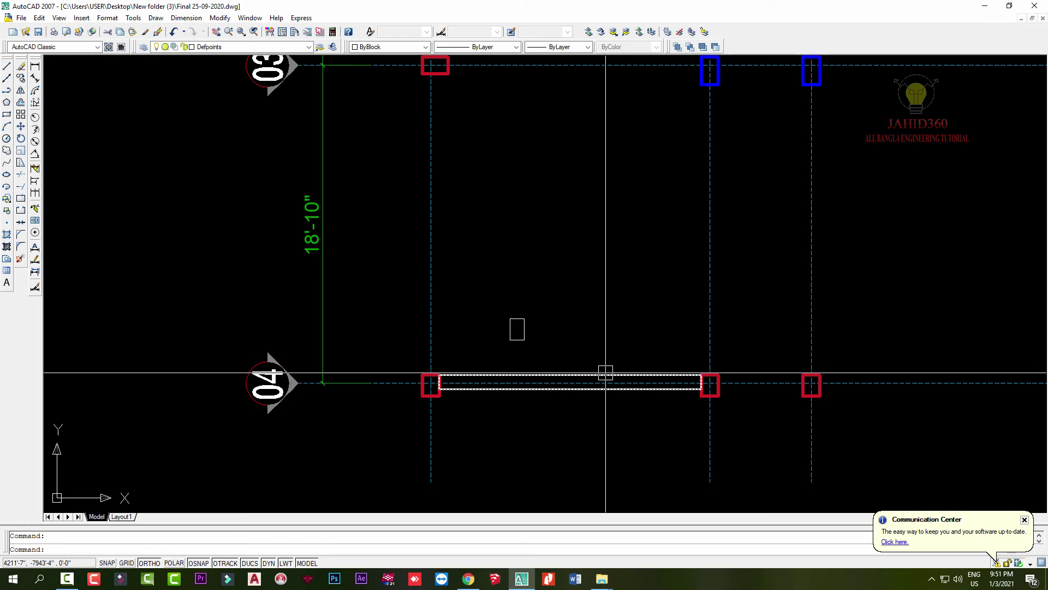
{"action": "scroll", "coordinate": [605, 372], "scroll_direction": "down", "scroll_amount": 1}
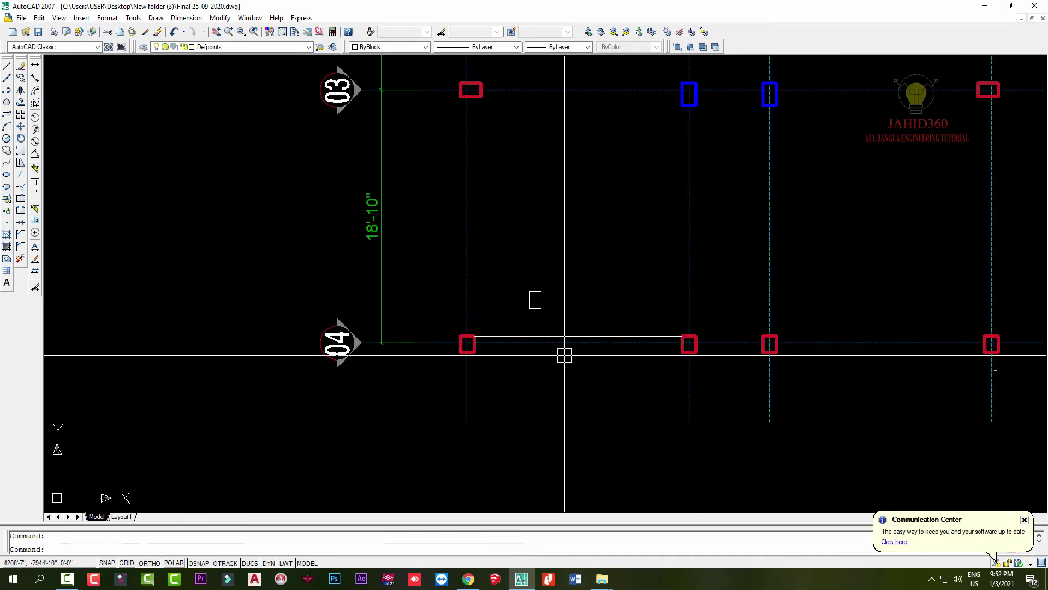
Erase the small 10 by 15 rectangle above the beam.
{"action": "left_click", "coordinate": [564, 353]}
{"action": "key", "text": "Escape"}
{"action": "scroll", "coordinate": [560, 342], "scroll_direction": "up", "scroll_amount": 2}
{"action": "left_click", "coordinate": [516, 265]}
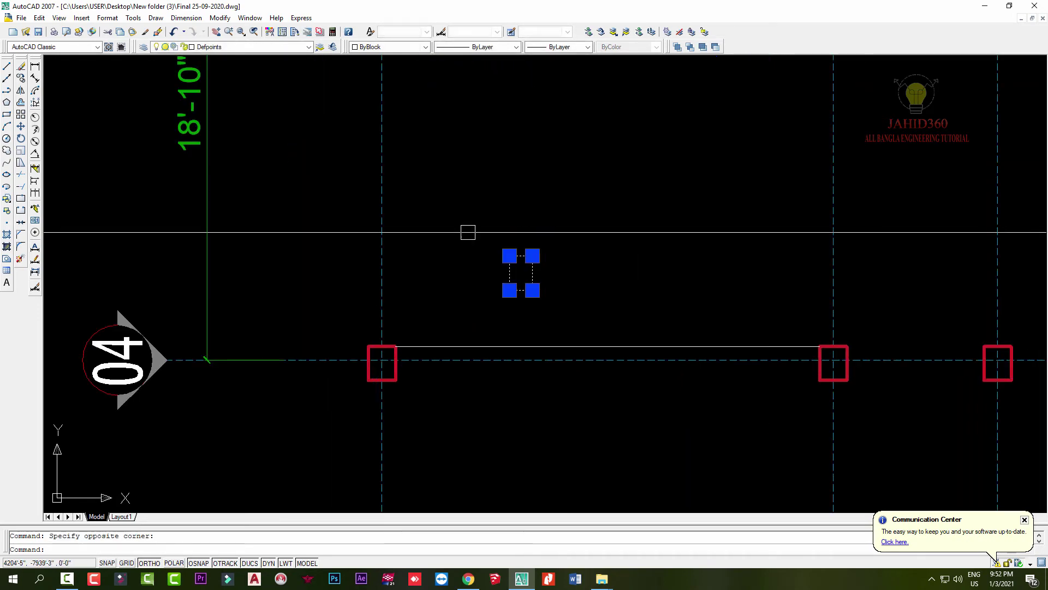
{"action": "key", "text": "Delete"}
{"action": "scroll", "coordinate": [491, 273], "scroll_direction": "down", "scroll_amount": 4}
{"action": "scroll", "coordinate": [493, 309], "scroll_direction": "up", "scroll_amount": 4}
{"action": "scroll", "coordinate": [432, 350], "scroll_direction": "down", "scroll_amount": 6}
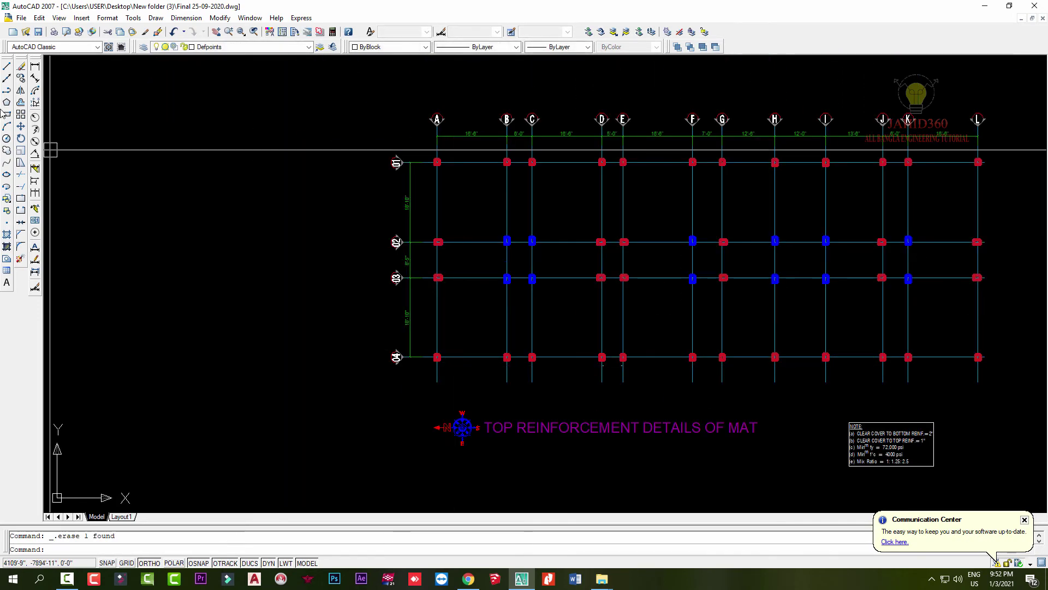
Place a horizontal XLINE construction line through grid 01 of the copied plan.
{"action": "left_click", "coordinate": [7, 81]}
{"action": "type", "text": "h"}
{"action": "key", "text": "Return"}
{"action": "scroll", "coordinate": [505, 349], "scroll_direction": "up", "scroll_amount": 5}
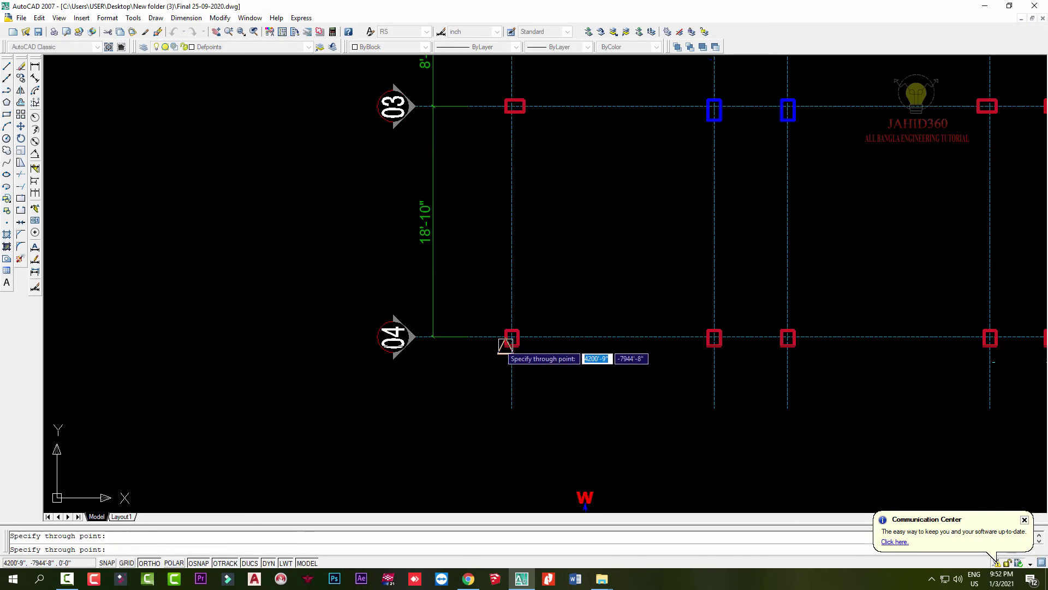
{"action": "scroll", "coordinate": [508, 327], "scroll_direction": "down", "scroll_amount": 5}
{"action": "scroll", "coordinate": [435, 205], "scroll_direction": "up", "scroll_amount": 5}
{"action": "left_click", "coordinate": [438, 192]}
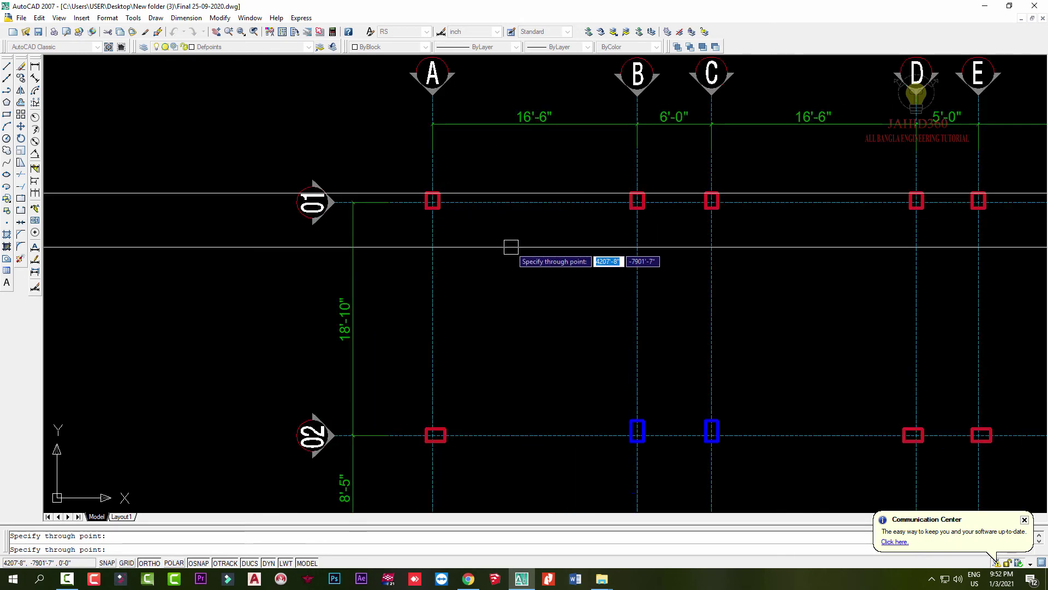
{"action": "scroll", "coordinate": [428, 210], "scroll_direction": "up", "scroll_amount": 2}
{"action": "scroll", "coordinate": [424, 226], "scroll_direction": "up", "scroll_amount": 2}
{"action": "scroll", "coordinate": [382, 219], "scroll_direction": "down", "scroll_amount": 5}
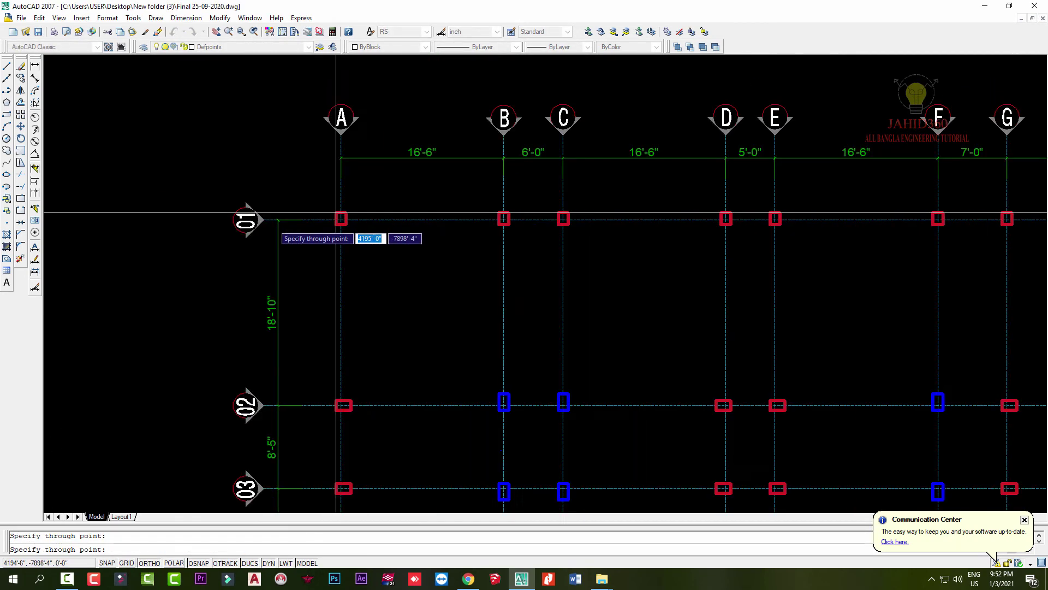
{"action": "scroll", "coordinate": [798, 239], "scroll_direction": "down", "scroll_amount": 3}
{"action": "scroll", "coordinate": [803, 186], "scroll_direction": "up", "scroll_amount": 3}
{"action": "scroll", "coordinate": [790, 164], "scroll_direction": "up", "scroll_amount": 2}
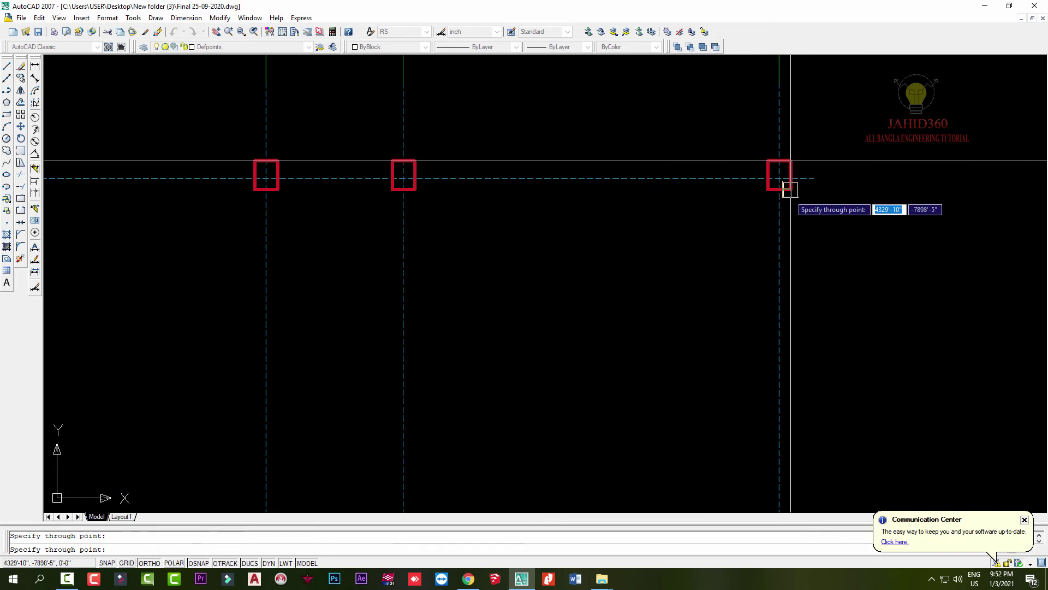
{"action": "scroll", "coordinate": [790, 189], "scroll_direction": "down", "scroll_amount": 5}
{"action": "scroll", "coordinate": [628, 280], "scroll_direction": "down", "scroll_amount": 3}
{"action": "key", "text": "Return"}
Zoom around the copied mat plan to inspect grids 01–04 and their bay dimensions.
{"action": "scroll", "coordinate": [330, 257], "scroll_direction": "up", "scroll_amount": 2}
{"action": "scroll", "coordinate": [254, 213], "scroll_direction": "up", "scroll_amount": 2}
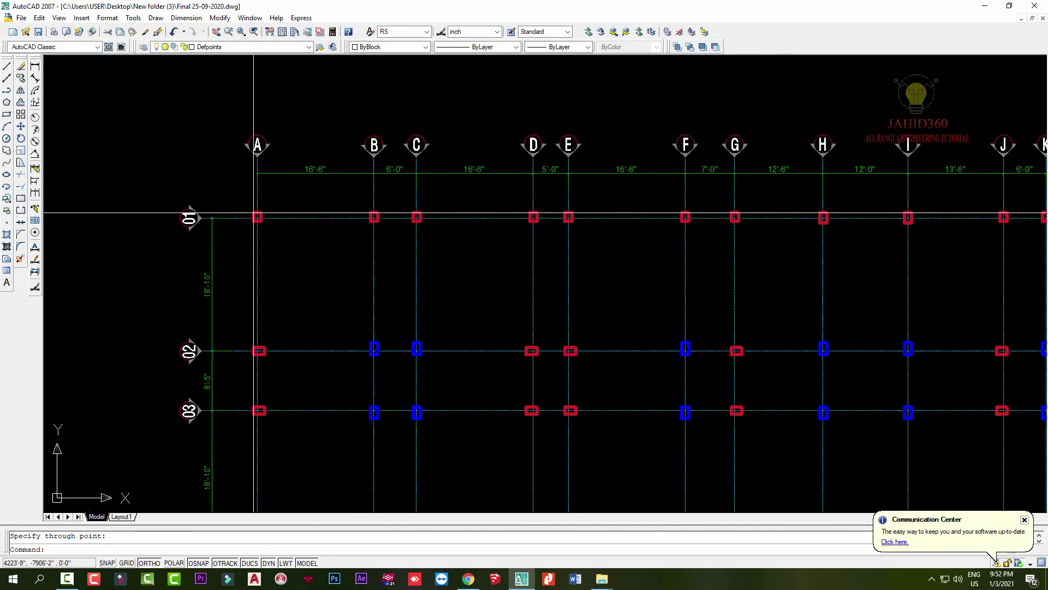
{"action": "scroll", "coordinate": [314, 229], "scroll_direction": "up", "scroll_amount": 3}
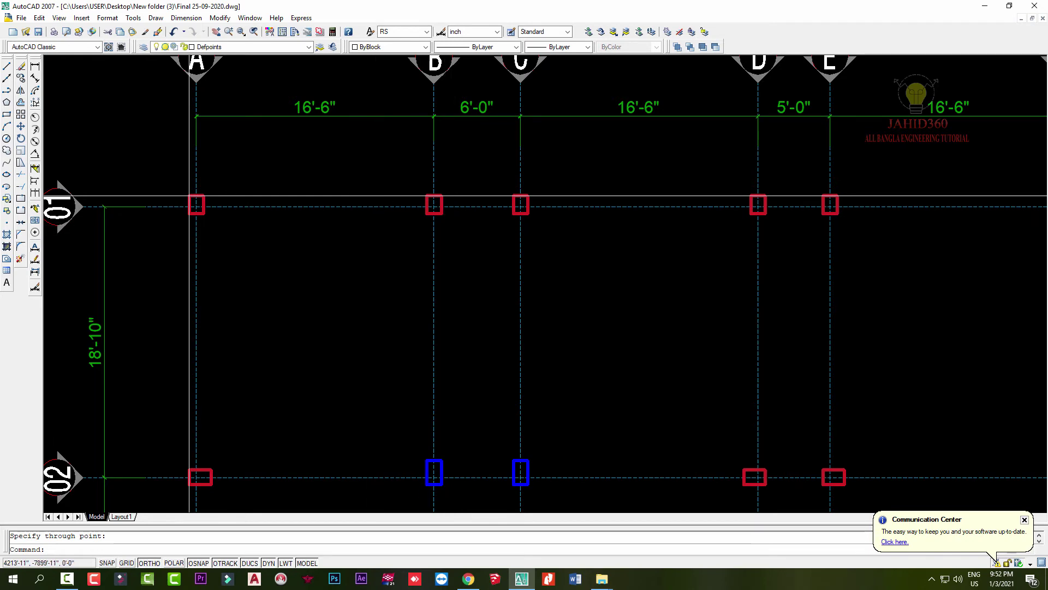
{"action": "scroll", "coordinate": [389, 239], "scroll_direction": "down", "scroll_amount": 3}
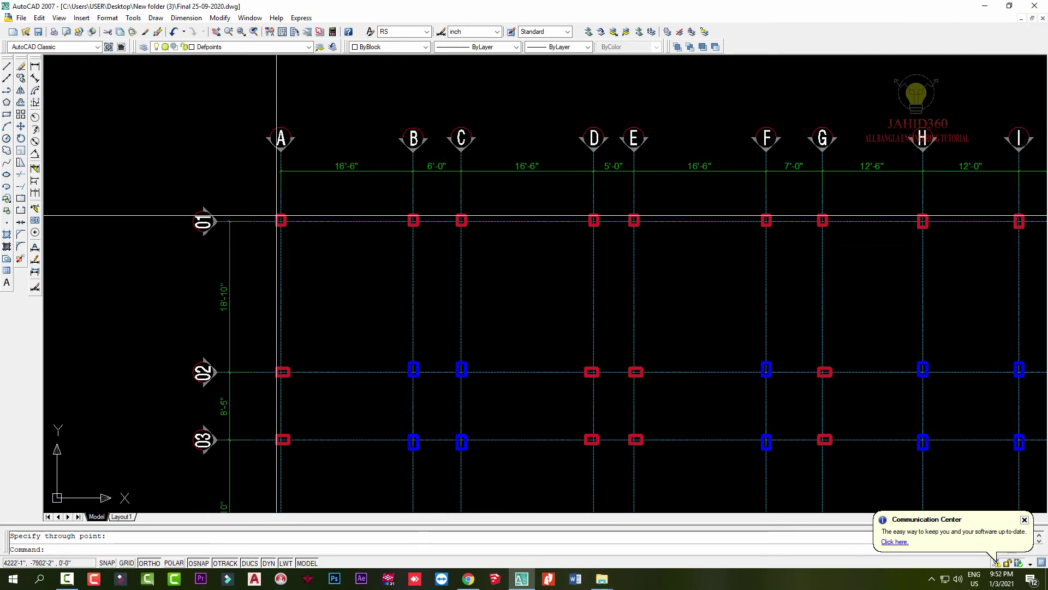
{"action": "scroll", "coordinate": [449, 258], "scroll_direction": "down", "scroll_amount": 4}
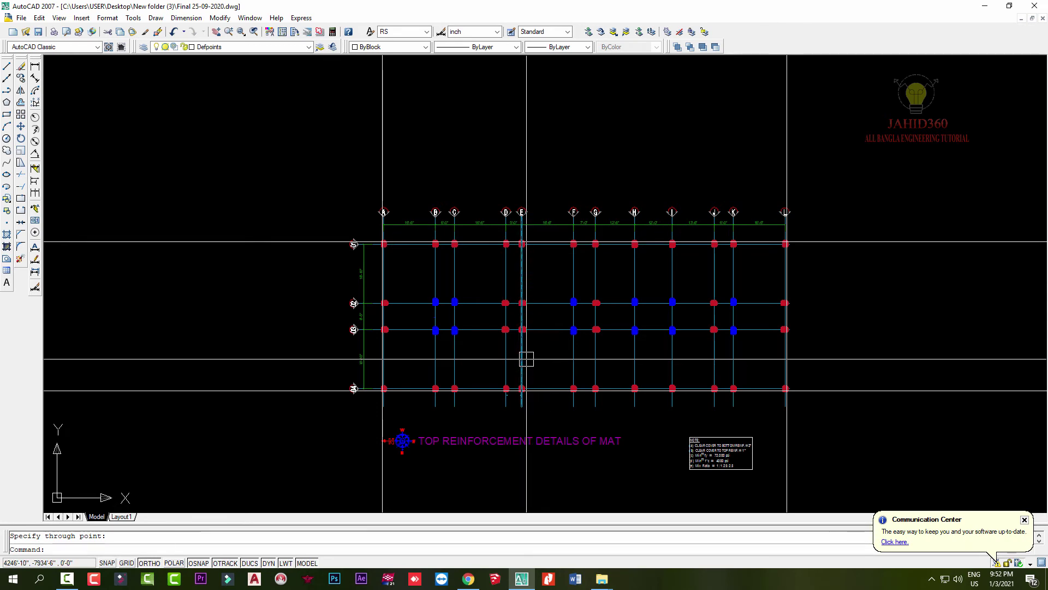
{"action": "scroll", "coordinate": [527, 359], "scroll_direction": "down", "scroll_amount": 8}
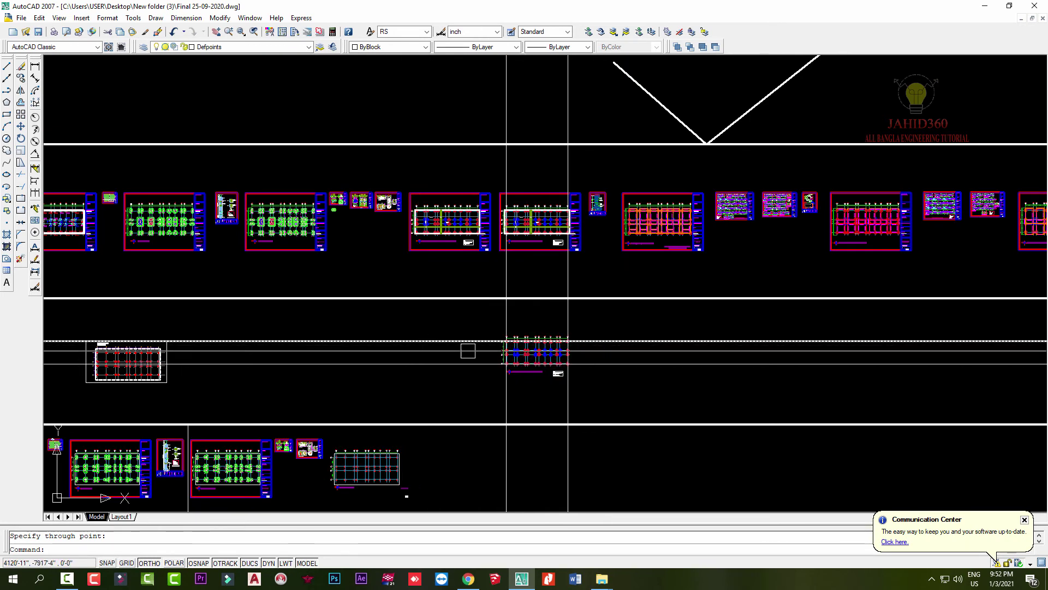
{"action": "scroll", "coordinate": [507, 356], "scroll_direction": "up", "scroll_amount": 8}
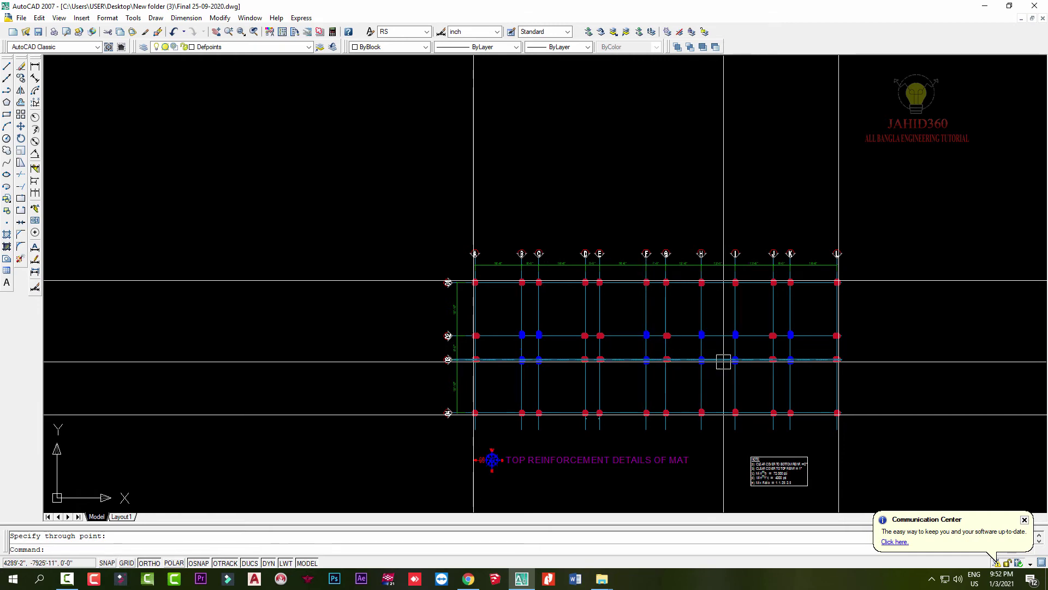
{"action": "scroll", "coordinate": [479, 283], "scroll_direction": "up", "scroll_amount": 3}
{"action": "scroll", "coordinate": [481, 300], "scroll_direction": "up", "scroll_amount": 3}
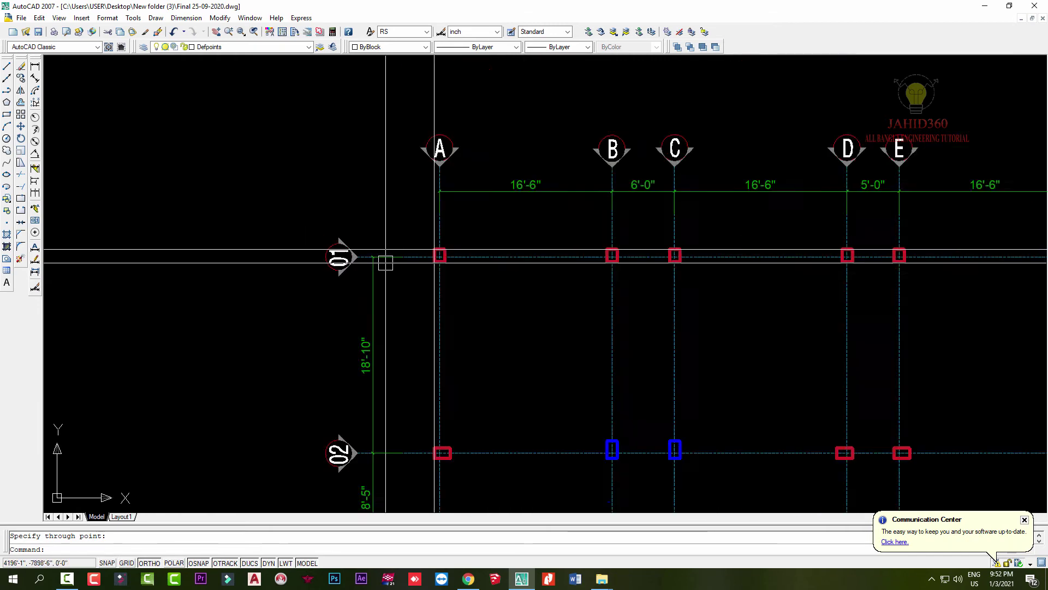
{"action": "scroll", "coordinate": [381, 257], "scroll_direction": "down", "scroll_amount": 4}
{"action": "scroll", "coordinate": [410, 260], "scroll_direction": "up", "scroll_amount": 6}
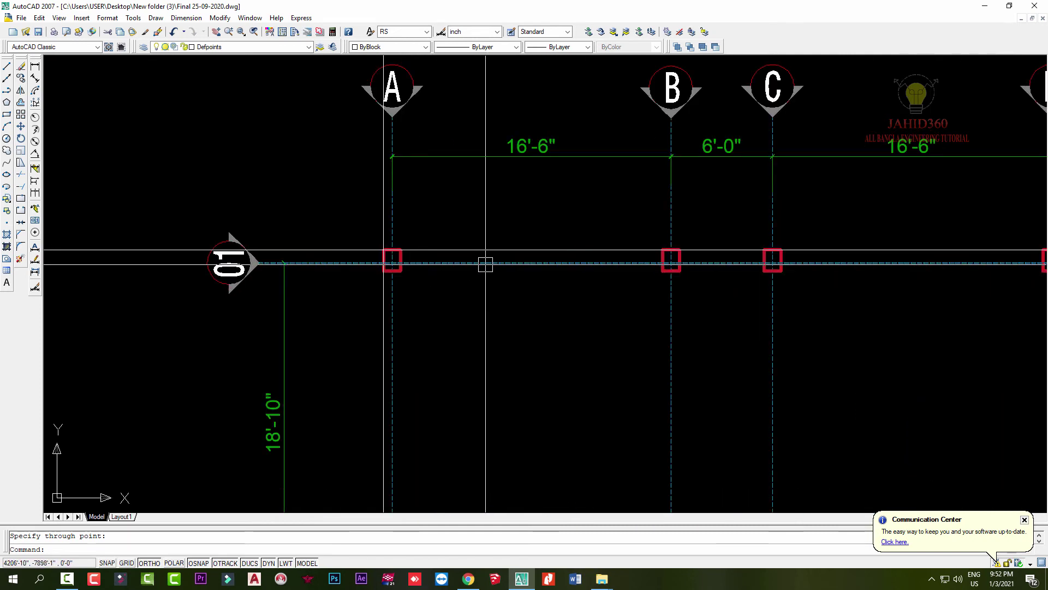
Offset the beam line 15 units below itself, then delete the stray horizontal line.
{"action": "type", "text": "o"}
{"action": "key", "text": "Return"}
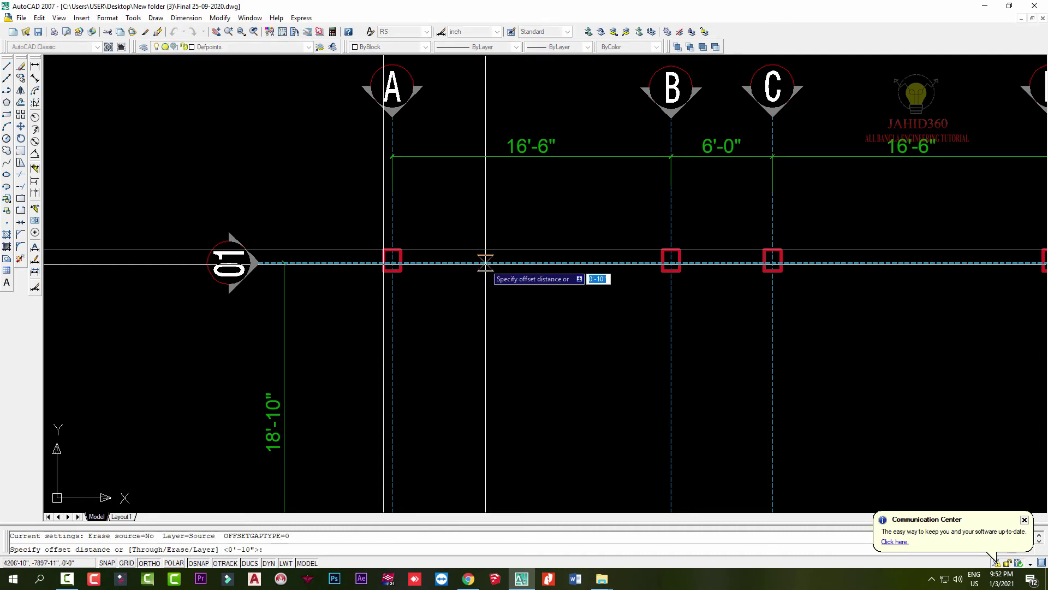
{"action": "key", "text": "Return"}
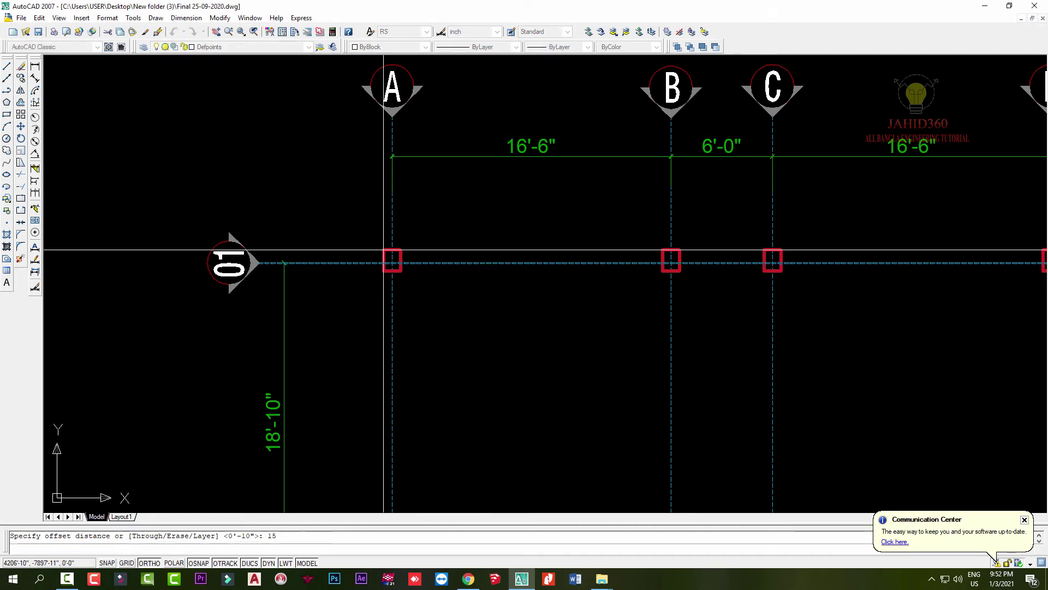
{"action": "left_click", "coordinate": [510, 251]}
{"action": "left_click", "coordinate": [494, 370]}
{"action": "scroll", "coordinate": [428, 307], "scroll_direction": "up", "scroll_amount": 4}
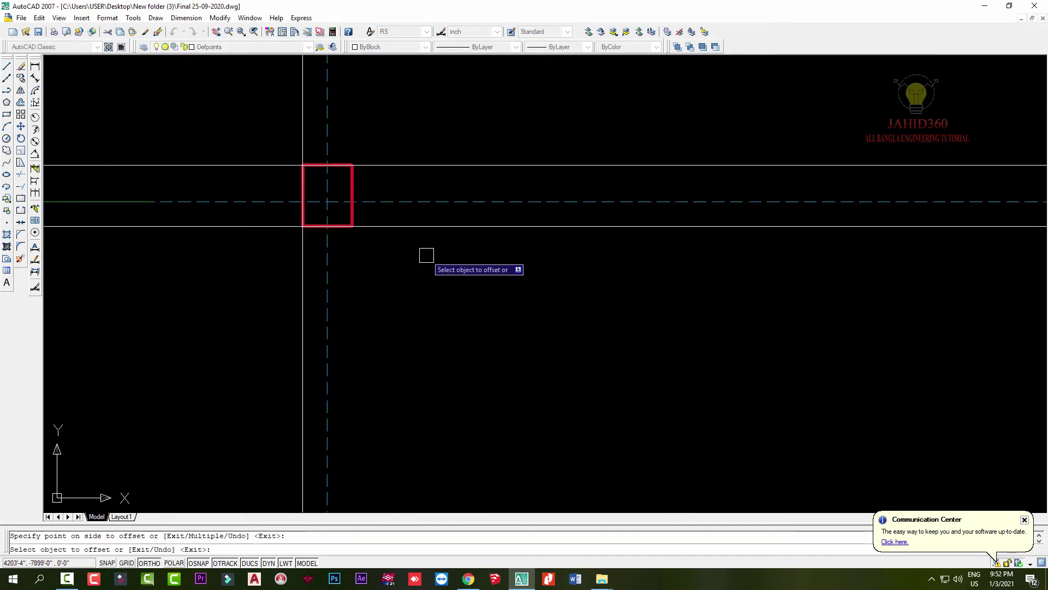
{"action": "key", "text": "Escape"}
{"action": "left_click", "coordinate": [451, 225]}
{"action": "key", "text": "Delete"}
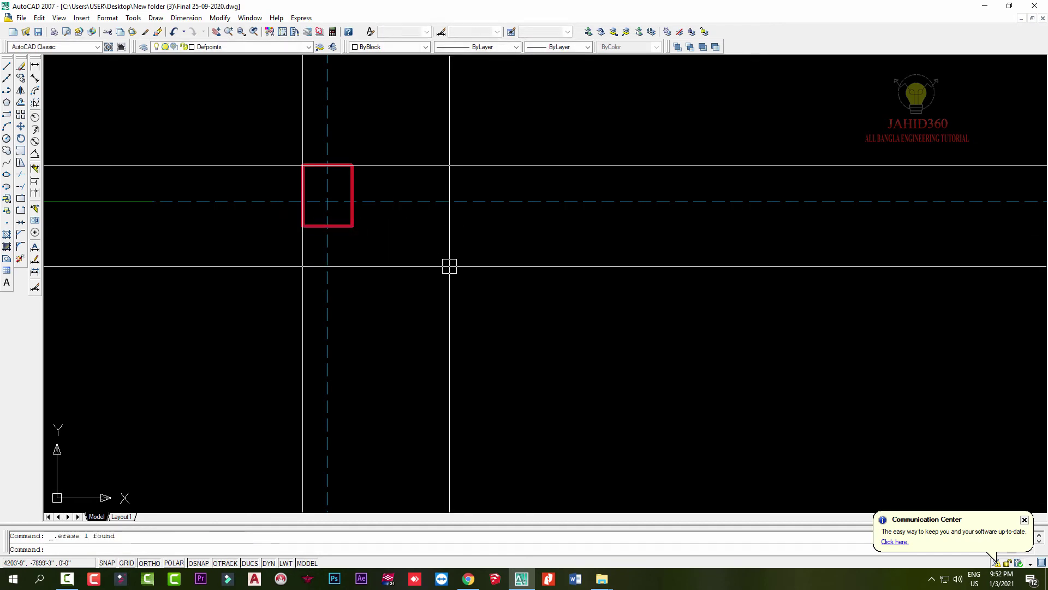
Offset two horizontal grid lines by 10 to flank the columns.
{"action": "type", "text": "o"}
{"action": "key", "text": "Return"}
{"action": "key", "text": "Return"}
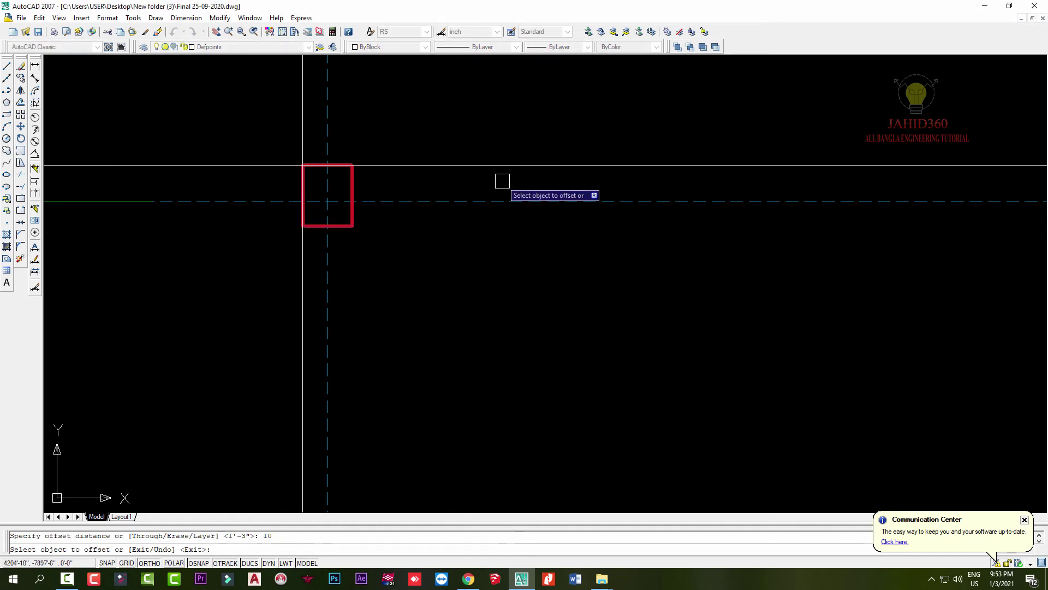
{"action": "left_click", "coordinate": [506, 165]}
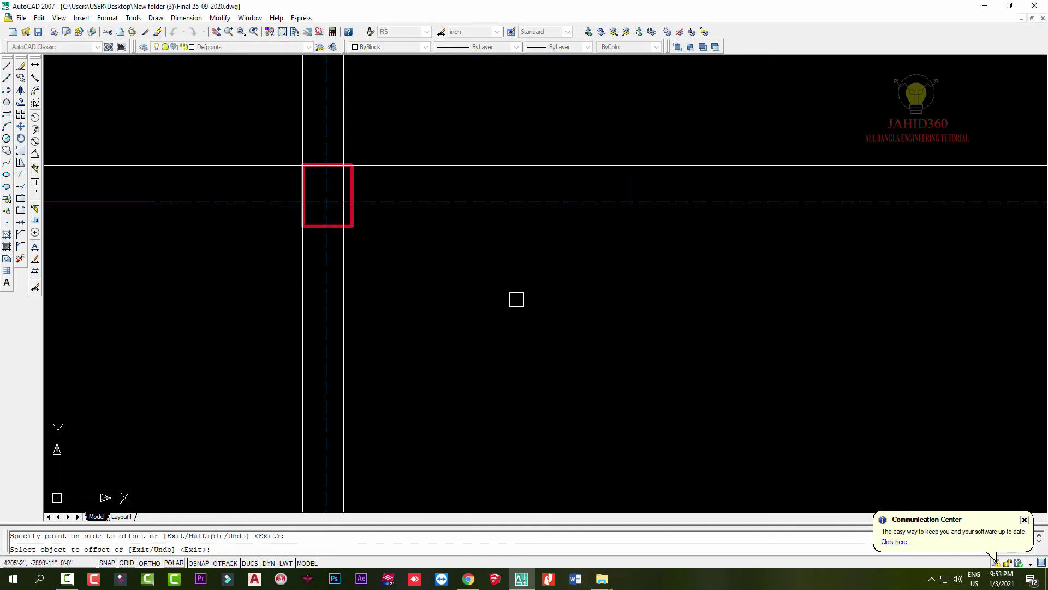
{"action": "scroll", "coordinate": [497, 295], "scroll_direction": "down", "scroll_amount": 3}
{"action": "scroll", "coordinate": [437, 284], "scroll_direction": "down", "scroll_amount": 2}
{"action": "scroll", "coordinate": [667, 298], "scroll_direction": "up", "scroll_amount": 2}
{"action": "scroll", "coordinate": [735, 289], "scroll_direction": "up", "scroll_amount": 4}
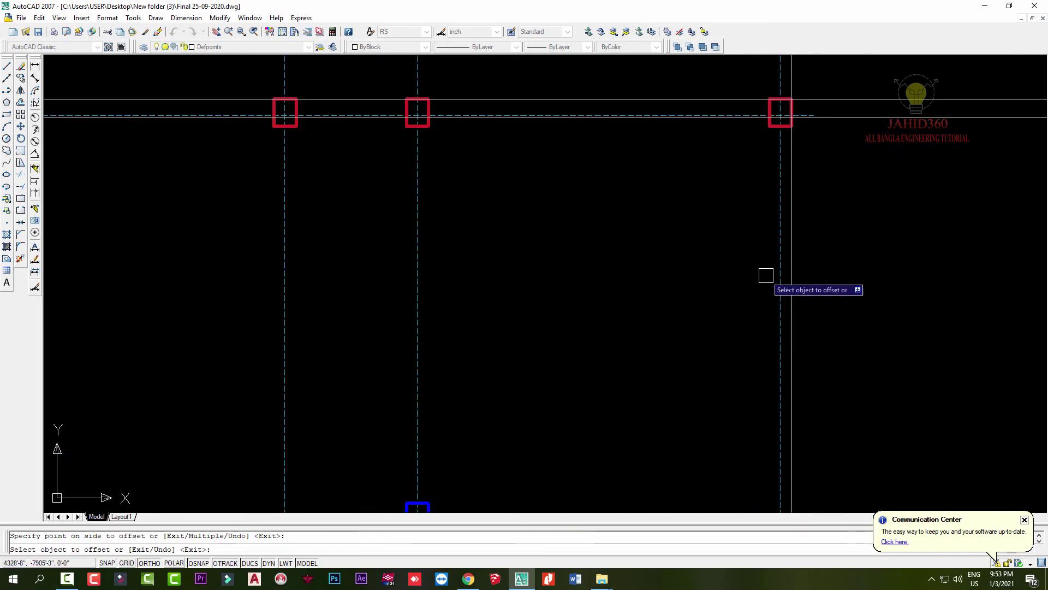
{"action": "scroll", "coordinate": [650, 268], "scroll_direction": "down", "scroll_amount": 3}
{"action": "scroll", "coordinate": [672, 372], "scroll_direction": "up", "scroll_amount": 3}
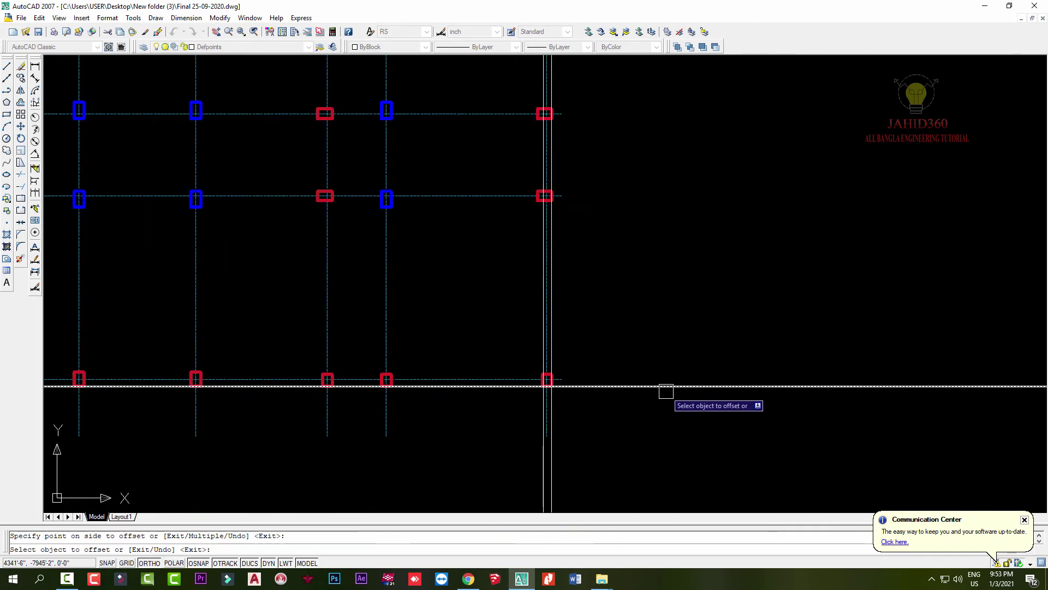
{"action": "left_click", "coordinate": [662, 386]}
{"action": "scroll", "coordinate": [655, 328], "scroll_direction": "down", "scroll_amount": 3}
{"action": "scroll", "coordinate": [464, 317], "scroll_direction": "up", "scroll_amount": 3}
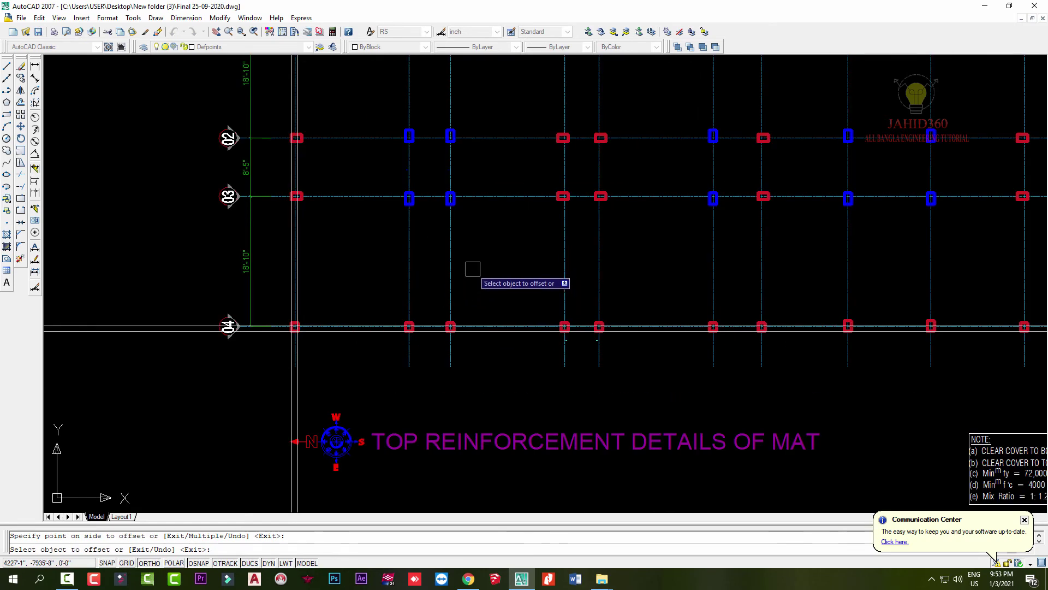
{"action": "mouse_move", "coordinate": [473, 263]}
{"action": "middle_mouse_down"}
{"action": "mouse_move", "coordinate": [488, 410]}
{"action": "mouse_move", "coordinate": [542, 429]}
{"action": "middle_mouse_up"}
{"action": "scroll", "coordinate": [353, 136], "scroll_direction": "up", "scroll_amount": 5}
{"action": "key", "text": "Escape"}
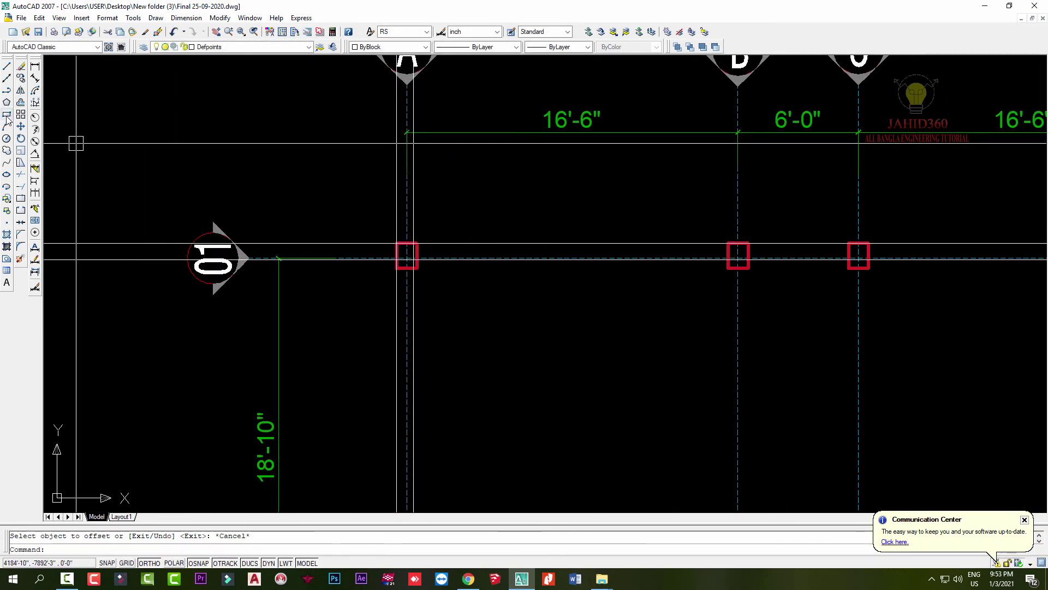
{"action": "scroll", "coordinate": [442, 266], "scroll_direction": "up", "scroll_amount": 5}
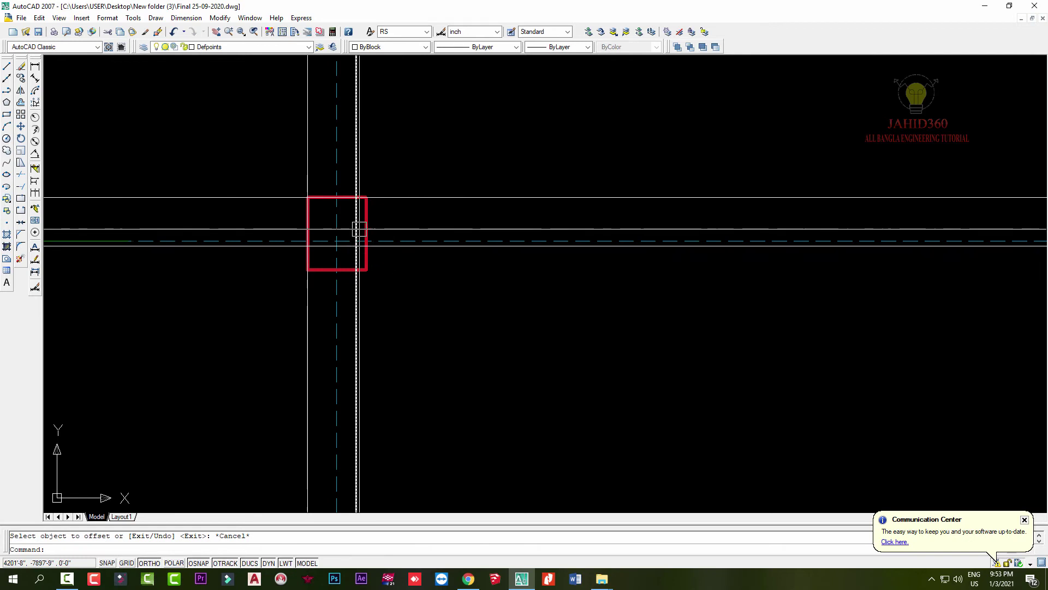
Draw the first two beam rectangles between neighbouring column corners along row 01.
{"action": "left_click", "coordinate": [7, 114]}
{"action": "left_click", "coordinate": [308, 197]}
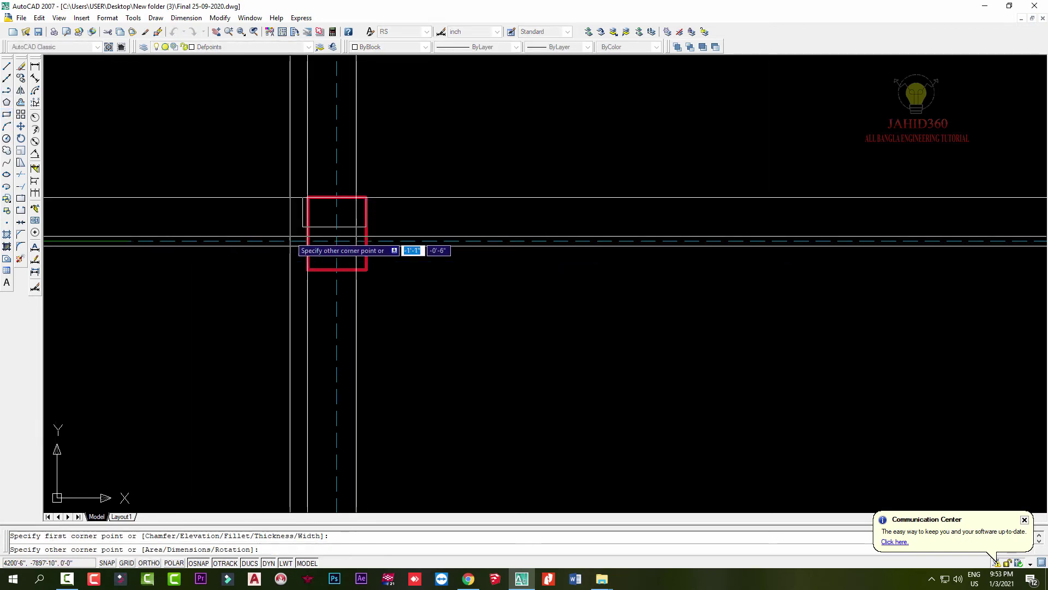
{"action": "scroll", "coordinate": [627, 283], "scroll_direction": "down", "scroll_amount": 3}
{"action": "scroll", "coordinate": [435, 233], "scroll_direction": "up", "scroll_amount": 5}
{"action": "left_click", "coordinate": [354, 161]}
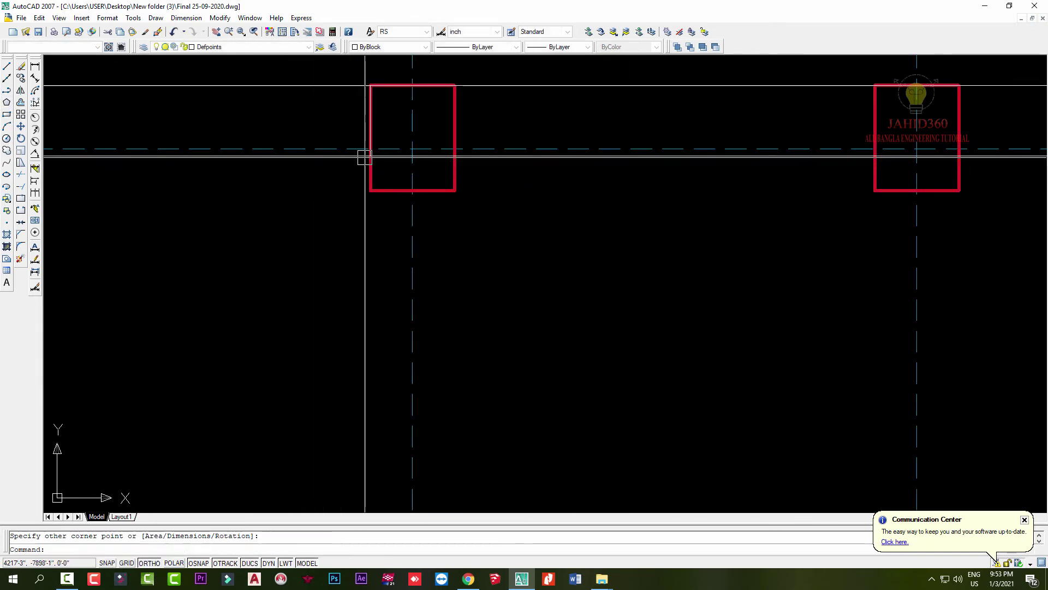
{"action": "middle_click_drag", "start_coordinate": [360, 161], "coordinate": [328, 254]}
{"action": "key", "text": "Return"}
{"action": "left_click", "coordinate": [420, 176]}
{"action": "middle_click_drag", "start_coordinate": [622, 225], "coordinate": [421, 282]}
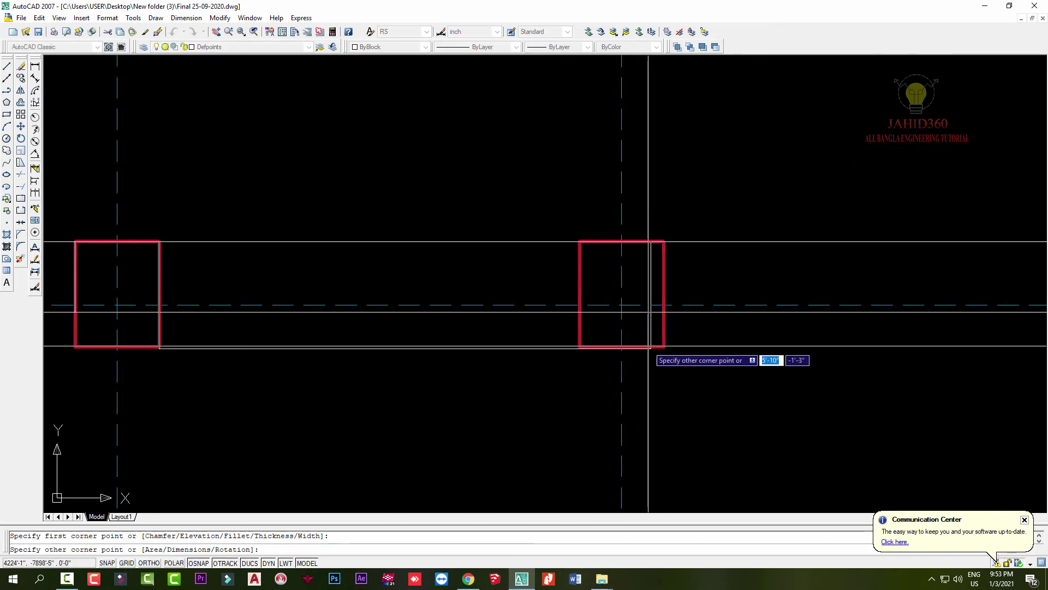
{"action": "left_click", "coordinate": [589, 312]}
{"action": "middle_click_drag", "start_coordinate": [585, 311], "coordinate": [429, 328]}
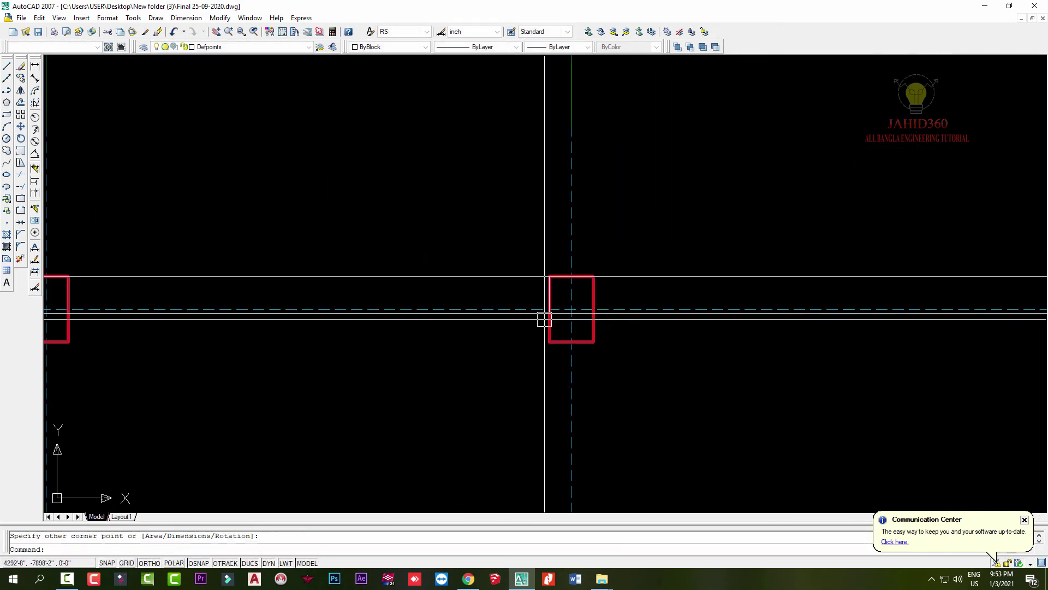
{"action": "scroll", "coordinate": [476, 338], "scroll_direction": "down", "scroll_amount": 1}
Draw two more beam rectangles spanning the next column pairs along row 01.
{"action": "key", "text": "Return"}
{"action": "scroll", "coordinate": [405, 279], "scroll_direction": "down", "scroll_amount": 2}
{"action": "left_click", "coordinate": [382, 306]}
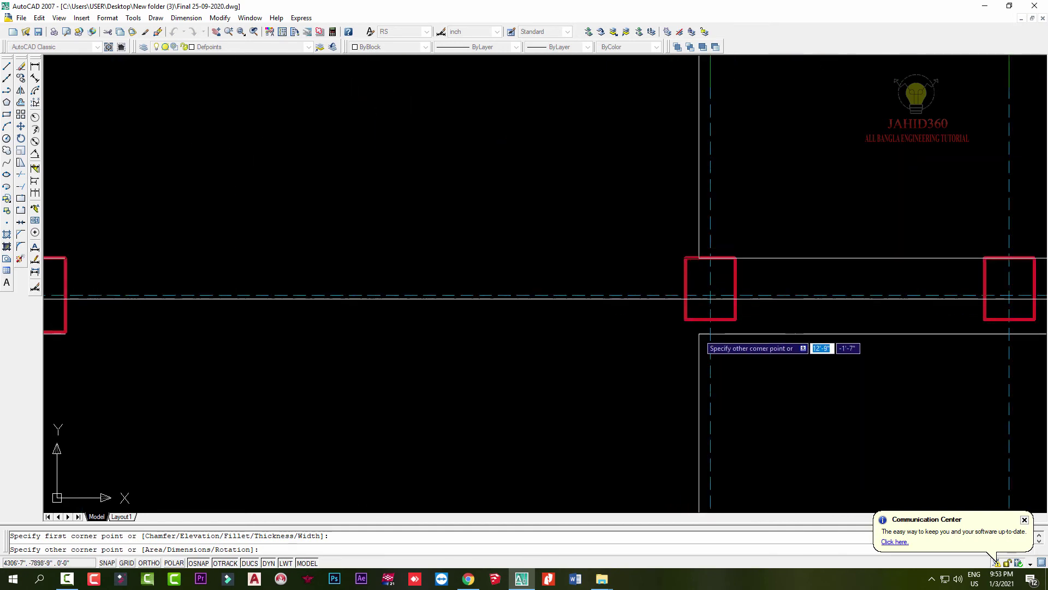
{"action": "scroll", "coordinate": [659, 284], "scroll_direction": "up", "scroll_amount": 2}
{"action": "left_click", "coordinate": [679, 284]}
{"action": "mouse_move", "coordinate": [679, 283]}
{"action": "middle_mouse_down"}
{"action": "mouse_move", "coordinate": [533, 327]}
{"action": "mouse_move", "coordinate": [490, 265]}
{"action": "middle_mouse_up"}
{"action": "key", "text": "Return"}
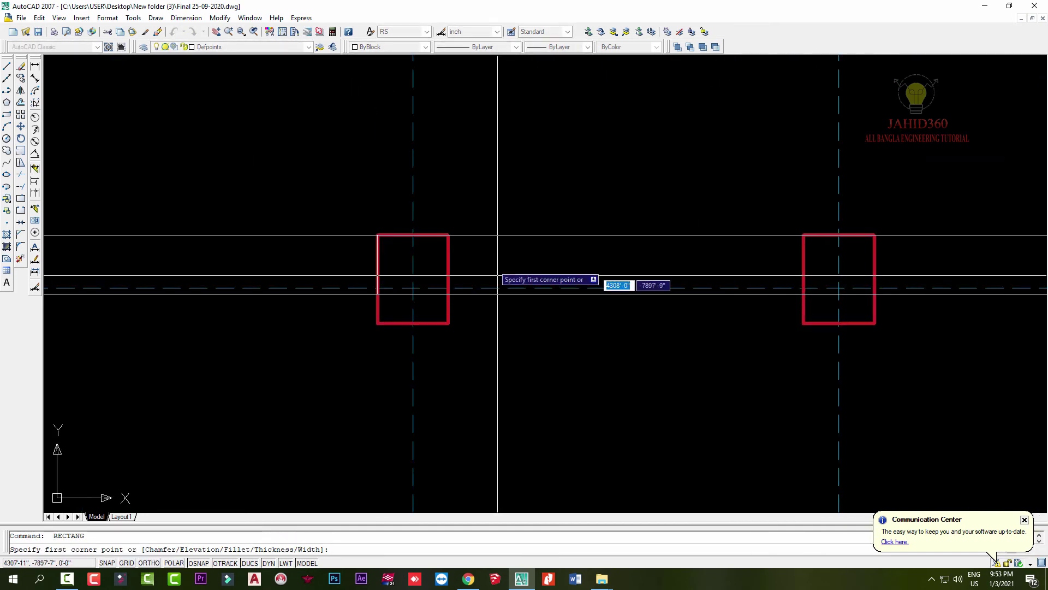
{"action": "left_click", "coordinate": [448, 235]}
{"action": "middle_click_drag", "start_coordinate": [506, 331], "coordinate": [555, 358]}
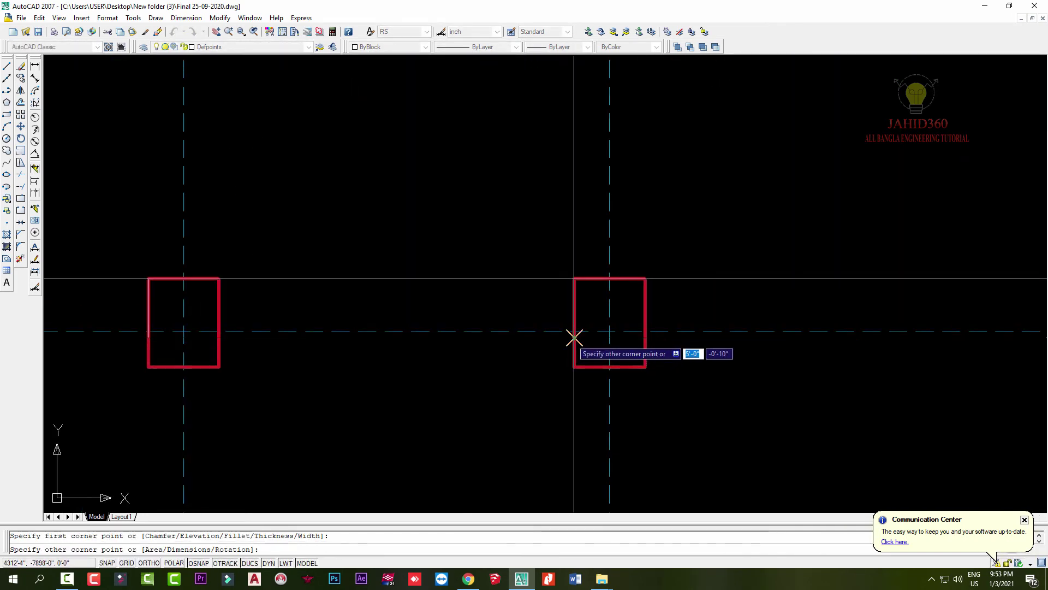
{"action": "left_click", "coordinate": [574, 340]}
{"action": "scroll", "coordinate": [446, 372], "scroll_direction": "down", "scroll_amount": 3}
Draw the final beam rectangle from the previous column to column K.
{"action": "key", "text": "Return"}
{"action": "scroll", "coordinate": [440, 323], "scroll_direction": "up", "scroll_amount": 2}
{"action": "scroll", "coordinate": [440, 323], "scroll_direction": "up", "scroll_amount": 1}
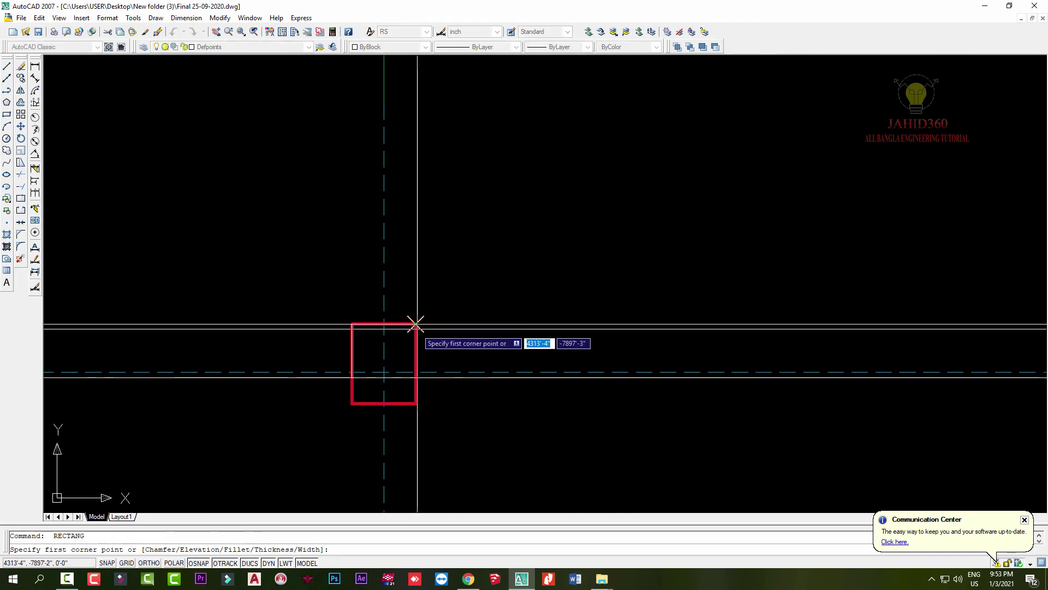
{"action": "left_click", "coordinate": [414, 323]}
{"action": "scroll", "coordinate": [414, 322], "scroll_direction": "down", "scroll_amount": 1}
{"action": "middle_click_drag", "start_coordinate": [371, 334], "coordinate": [635, 346]}
{"action": "scroll", "coordinate": [635, 347], "scroll_direction": "up", "scroll_amount": 2}
{"action": "left_click", "coordinate": [610, 336]}
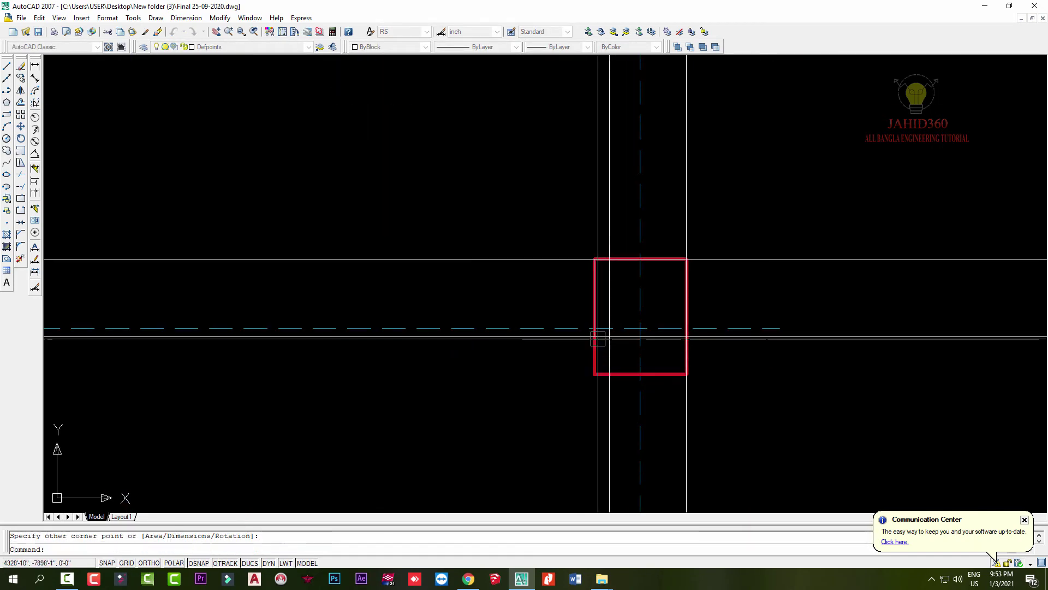
{"action": "scroll", "coordinate": [596, 339], "scroll_direction": "down", "scroll_amount": 3}
{"action": "scroll", "coordinate": [707, 236], "scroll_direction": "down", "scroll_amount": 3}
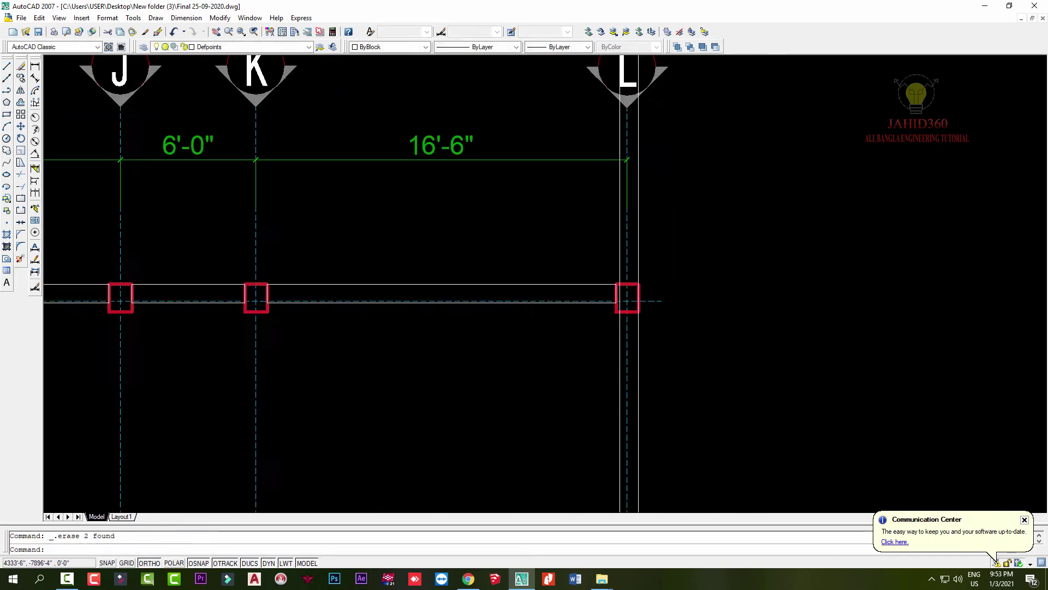
{"action": "scroll", "coordinate": [709, 306], "scroll_direction": "down", "scroll_amount": 5}
{"action": "key", "text": "Delete"}
{"action": "scroll", "coordinate": [638, 322], "scroll_direction": "up", "scroll_amount": 5}
{"action": "scroll", "coordinate": [604, 363], "scroll_direction": "up", "scroll_amount": 3}
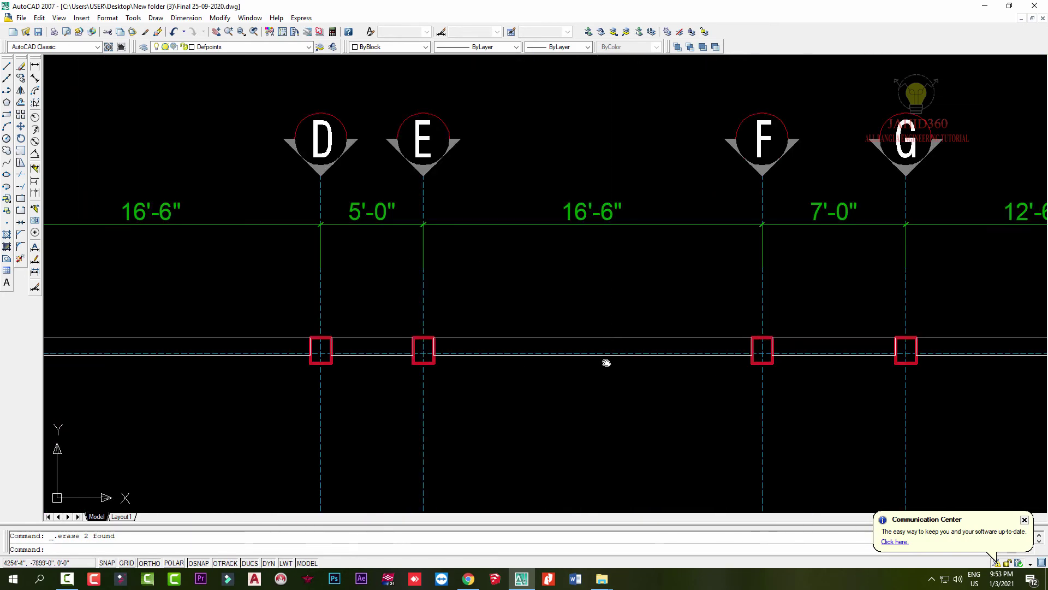
{"action": "scroll", "coordinate": [515, 286], "scroll_direction": "up", "scroll_amount": 2}
{"action": "left_click", "coordinate": [505, 241]}
{"action": "scroll", "coordinate": [505, 265], "scroll_direction": "up", "scroll_amount": 4}
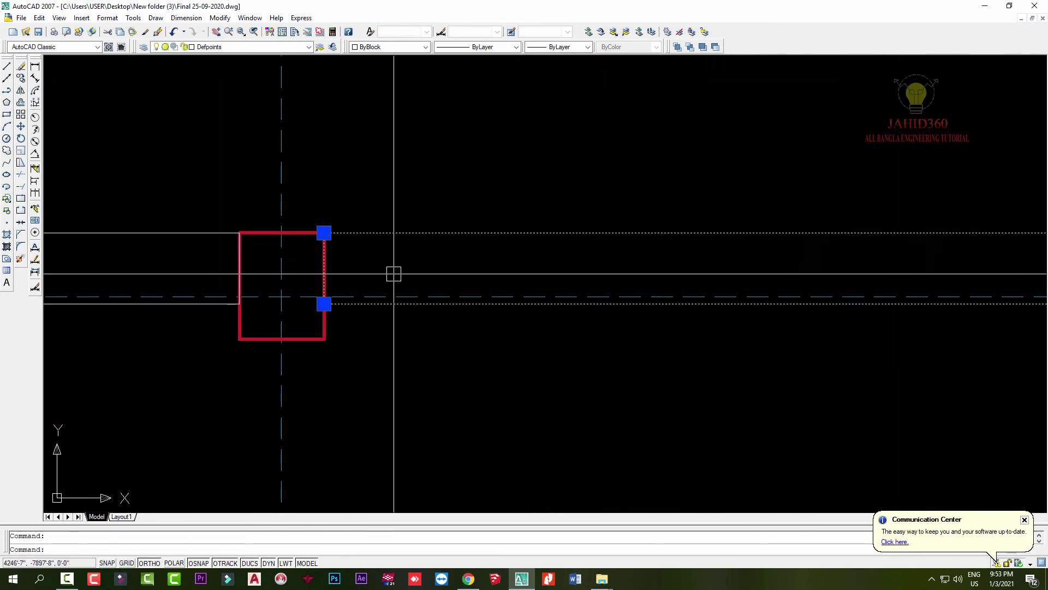
{"action": "scroll", "coordinate": [393, 274], "scroll_direction": "up", "scroll_amount": 3}
{"action": "key", "text": "Escape"}
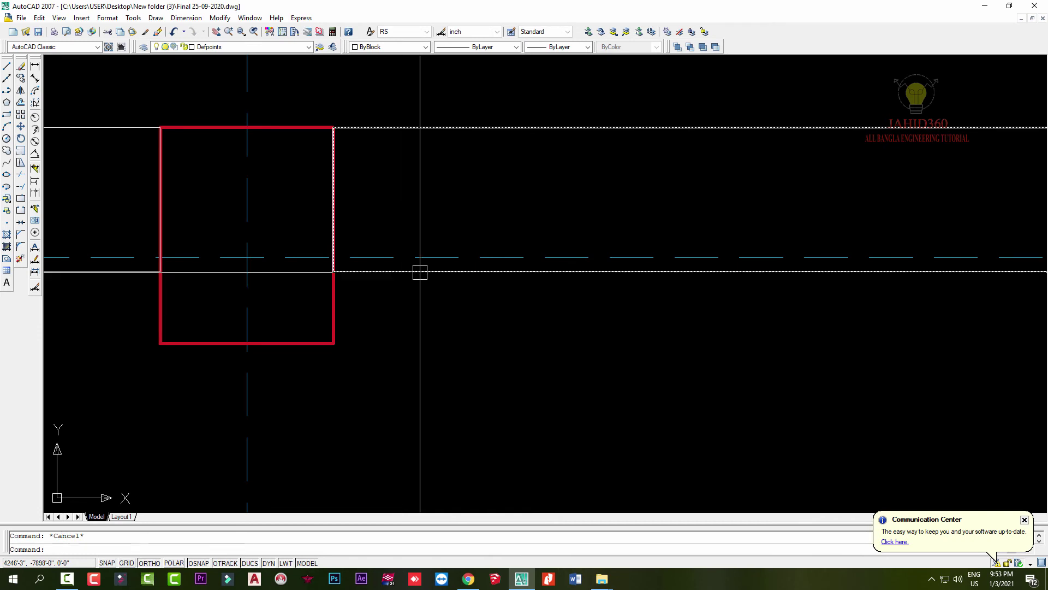
{"action": "left_click", "coordinate": [404, 273]}
{"action": "type", "text": "m"}
{"action": "key", "text": "Return"}
{"action": "left_click", "coordinate": [334, 270]}
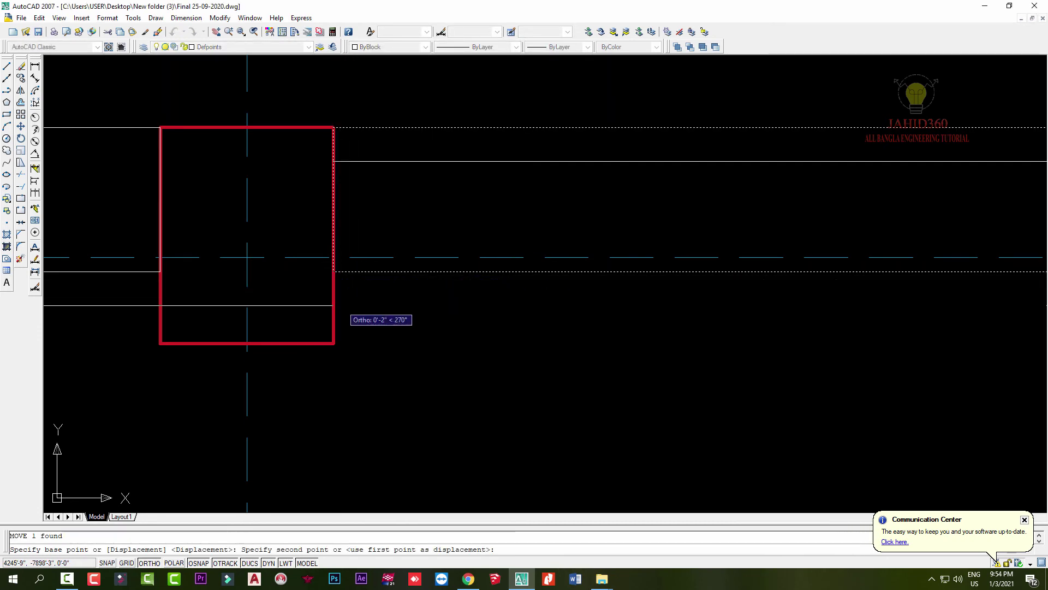
{"action": "left_click", "coordinate": [335, 343]}
{"action": "scroll", "coordinate": [629, 220], "scroll_direction": "down", "scroll_amount": 4}
{"action": "scroll", "coordinate": [630, 220], "scroll_direction": "down", "scroll_amount": 2}
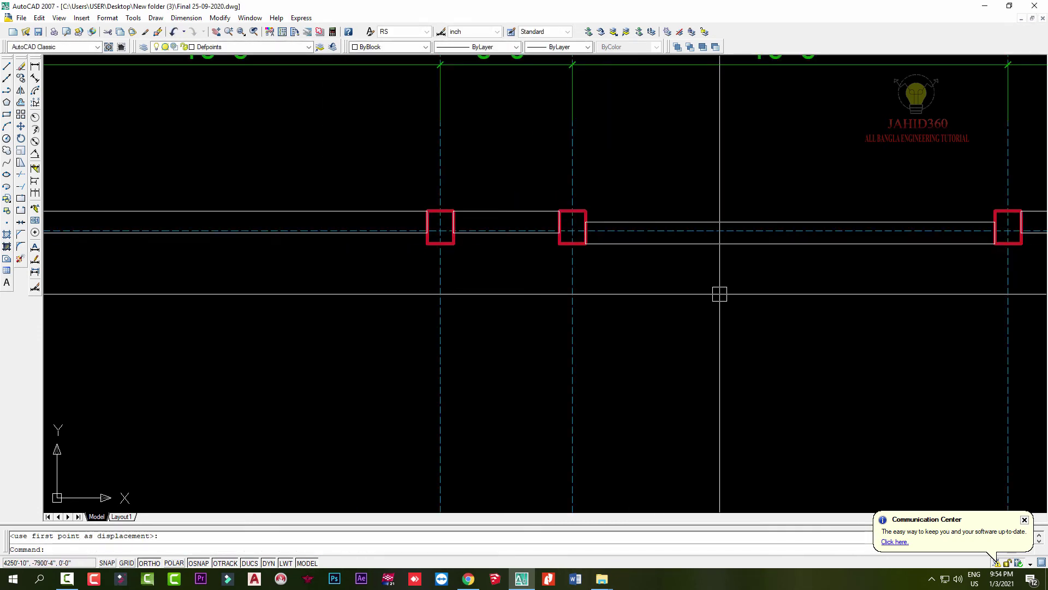
{"action": "scroll", "coordinate": [515, 265], "scroll_direction": "down", "scroll_amount": 4}
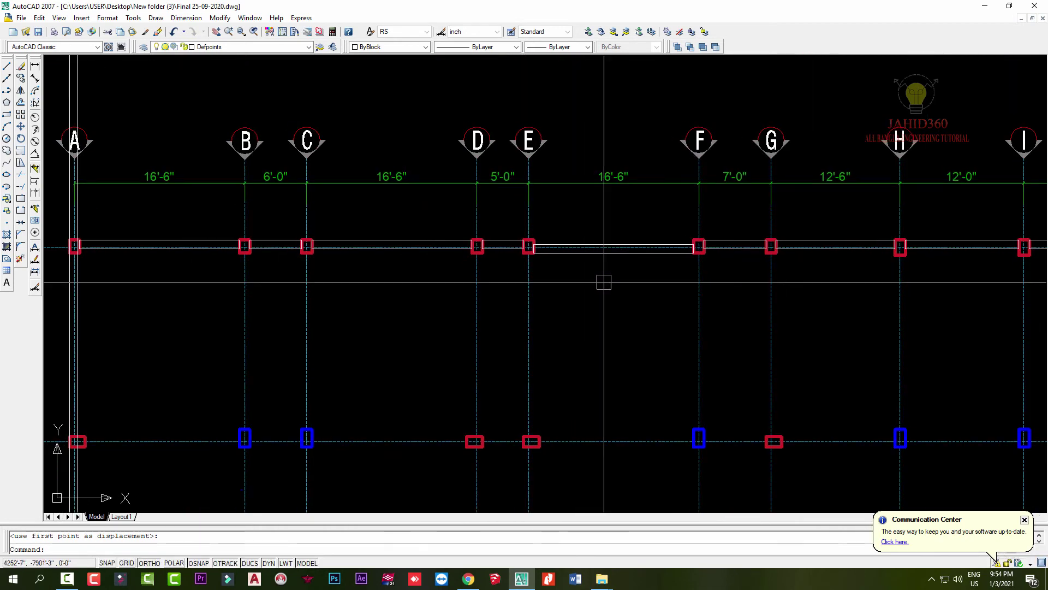
{"action": "scroll", "coordinate": [604, 282], "scroll_direction": "up", "scroll_amount": 3}
{"action": "scroll", "coordinate": [540, 270], "scroll_direction": "up", "scroll_amount": 2}
{"action": "scroll", "coordinate": [436, 255], "scroll_direction": "up", "scroll_amount": 2}
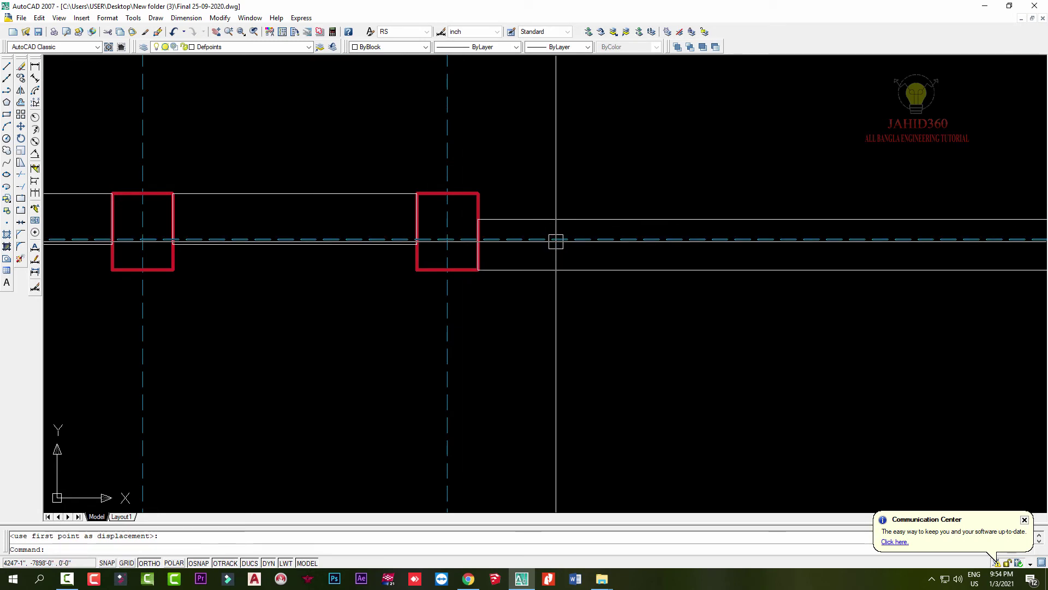
{"action": "scroll", "coordinate": [556, 241], "scroll_direction": "down", "scroll_amount": 3}
{"action": "middle_click_drag", "start_coordinate": [741, 297], "coordinate": [543, 339]}
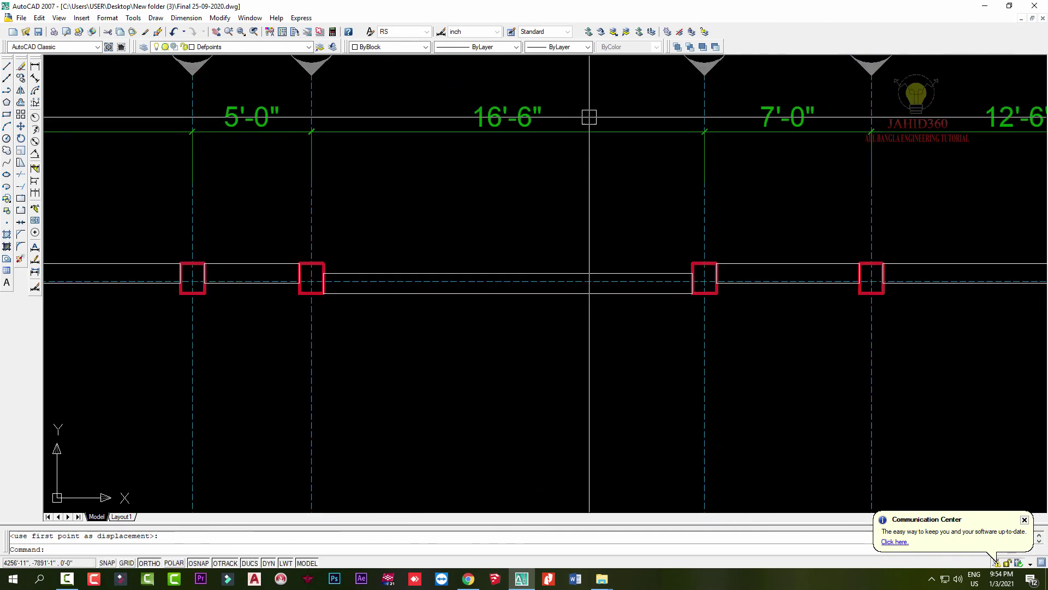
{"action": "scroll", "coordinate": [692, 311], "scroll_direction": "down", "scroll_amount": 4}
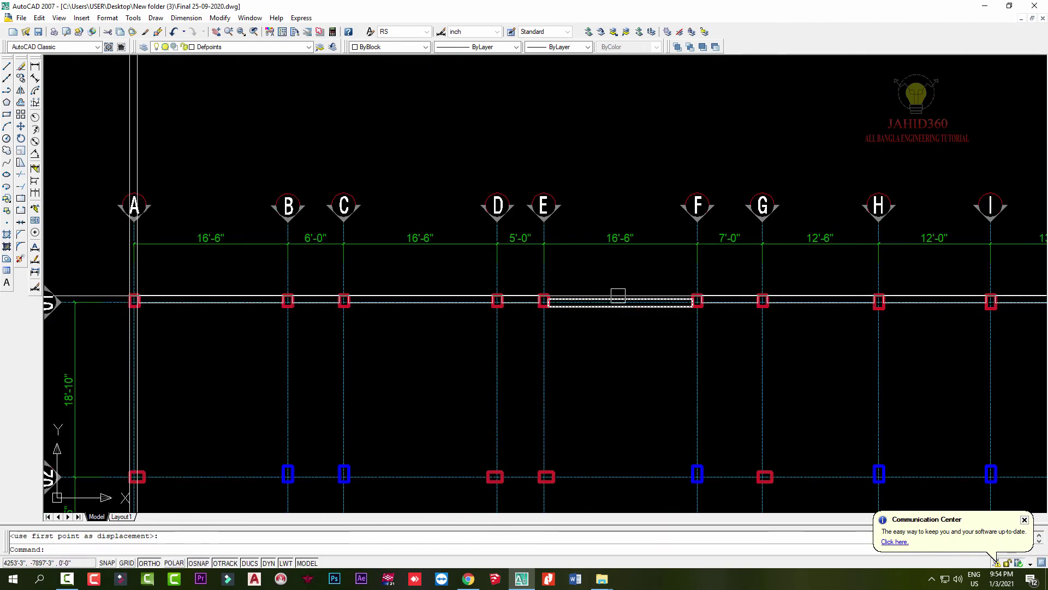
{"action": "scroll", "coordinate": [630, 298], "scroll_direction": "up", "scroll_amount": 3}
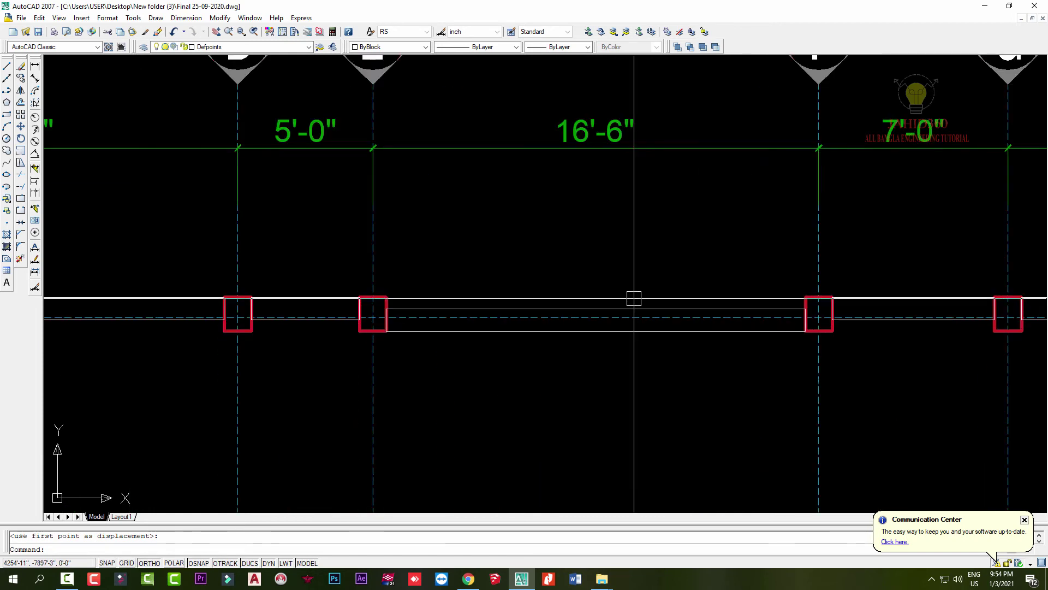
{"action": "scroll", "coordinate": [690, 311], "scroll_direction": "up", "scroll_amount": 1}
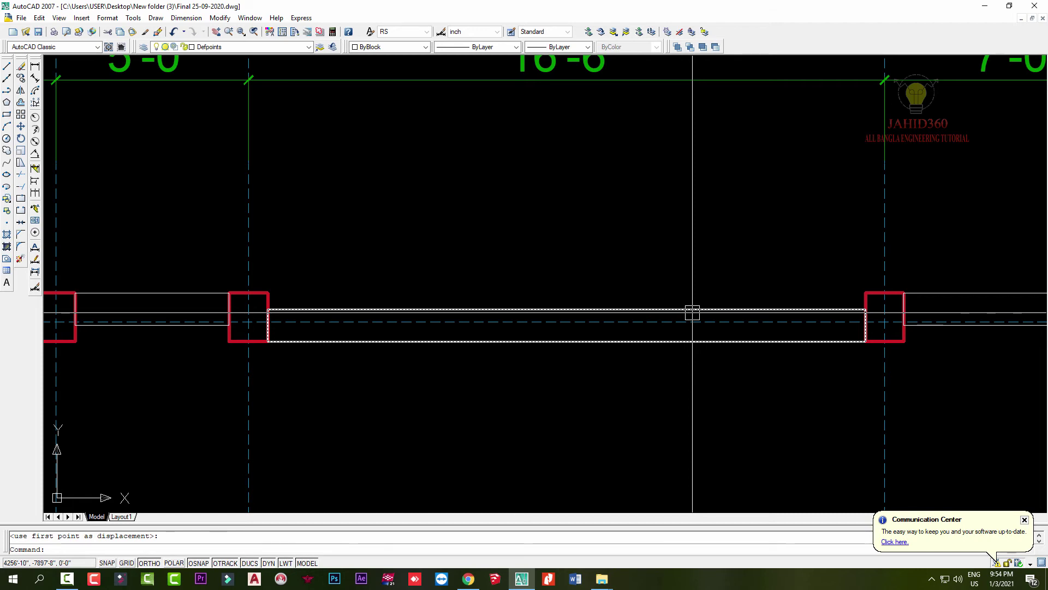
{"action": "scroll", "coordinate": [692, 313], "scroll_direction": "down", "scroll_amount": 8}
{"action": "scroll", "coordinate": [495, 317], "scroll_direction": "up", "scroll_amount": 3}
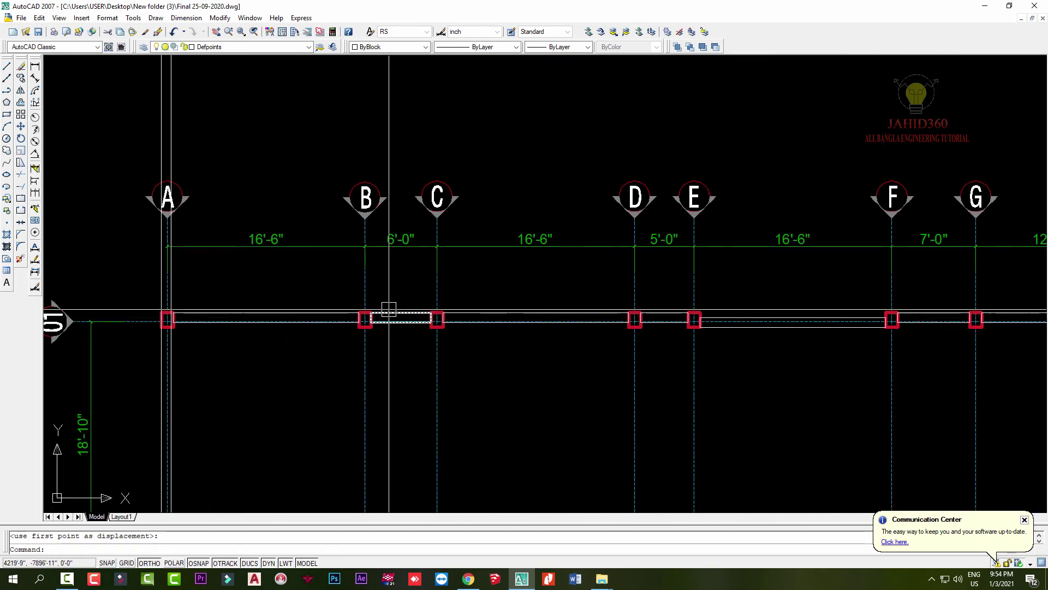
{"action": "middle_click_drag", "start_coordinate": [737, 304], "coordinate": [482, 332]}
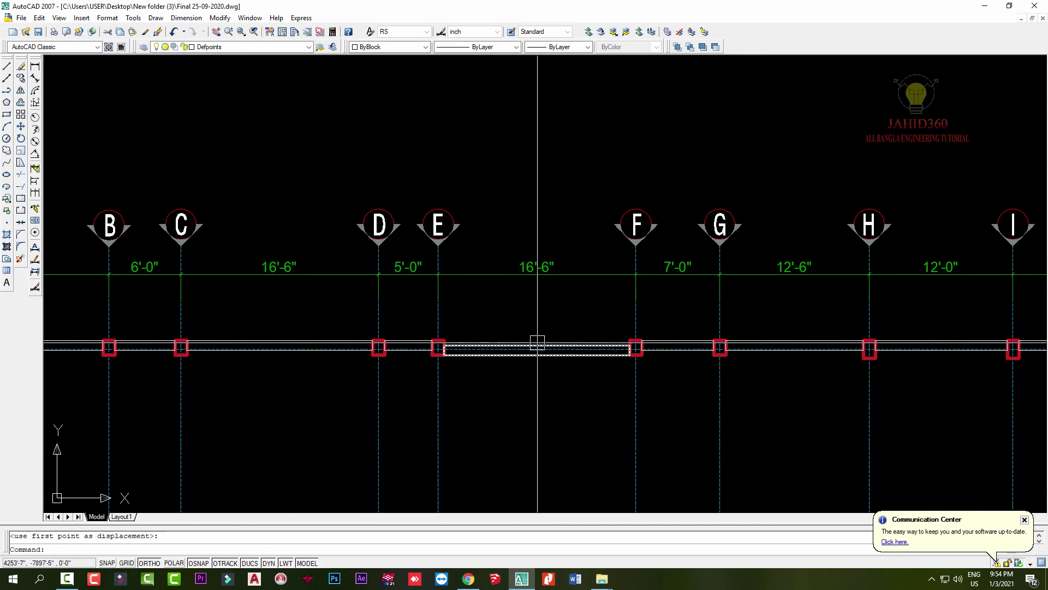
{"action": "middle_click_drag", "start_coordinate": [581, 344], "coordinate": [389, 353]}
{"action": "middle_click_drag", "start_coordinate": [515, 391], "coordinate": [317, 406]}
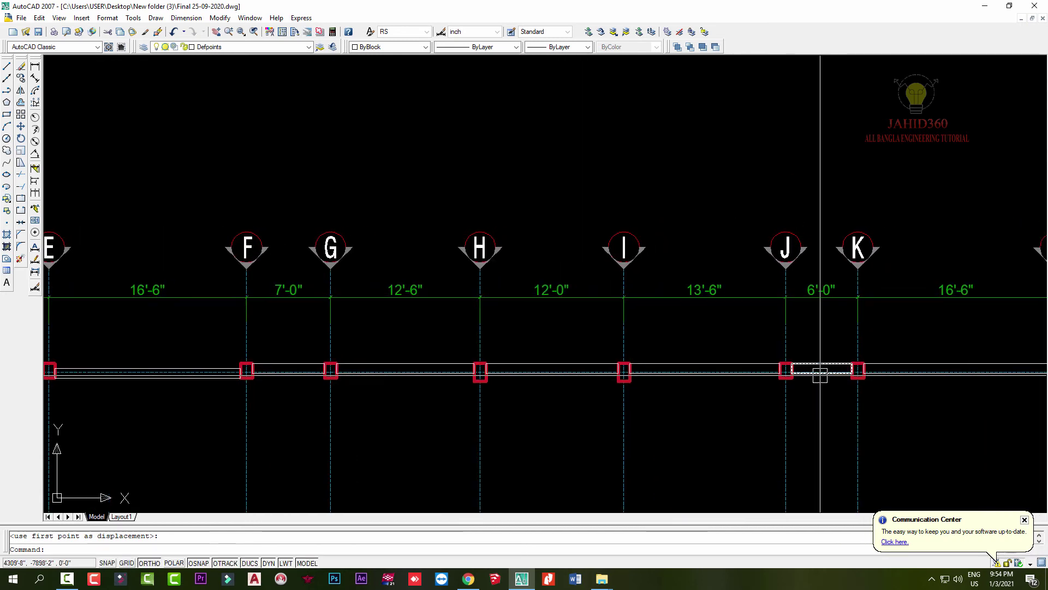
{"action": "scroll", "coordinate": [812, 375], "scroll_direction": "down", "scroll_amount": 2}
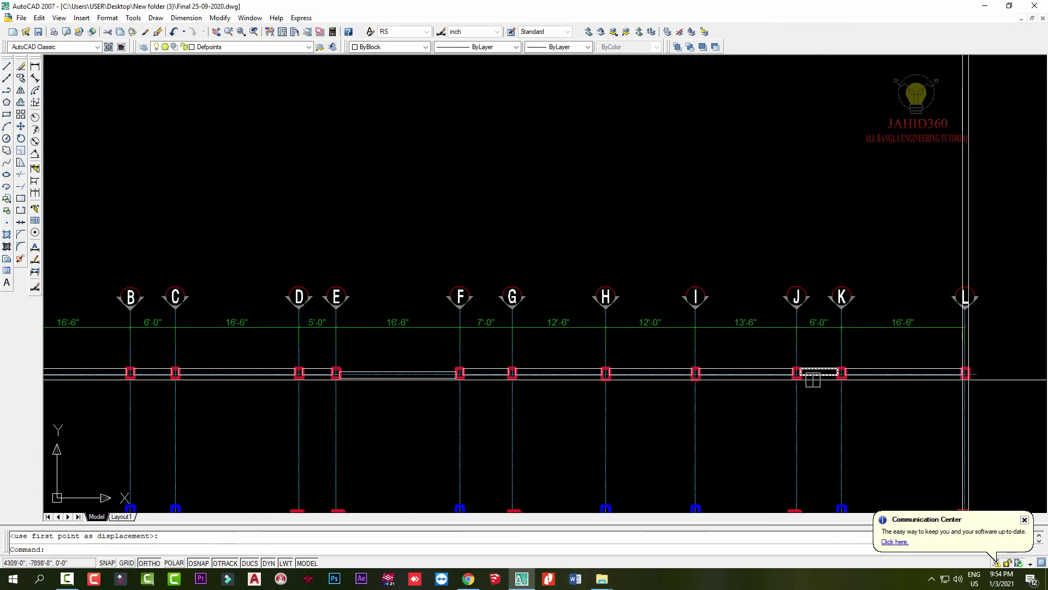
{"action": "scroll", "coordinate": [786, 363], "scroll_direction": "down", "scroll_amount": 2}
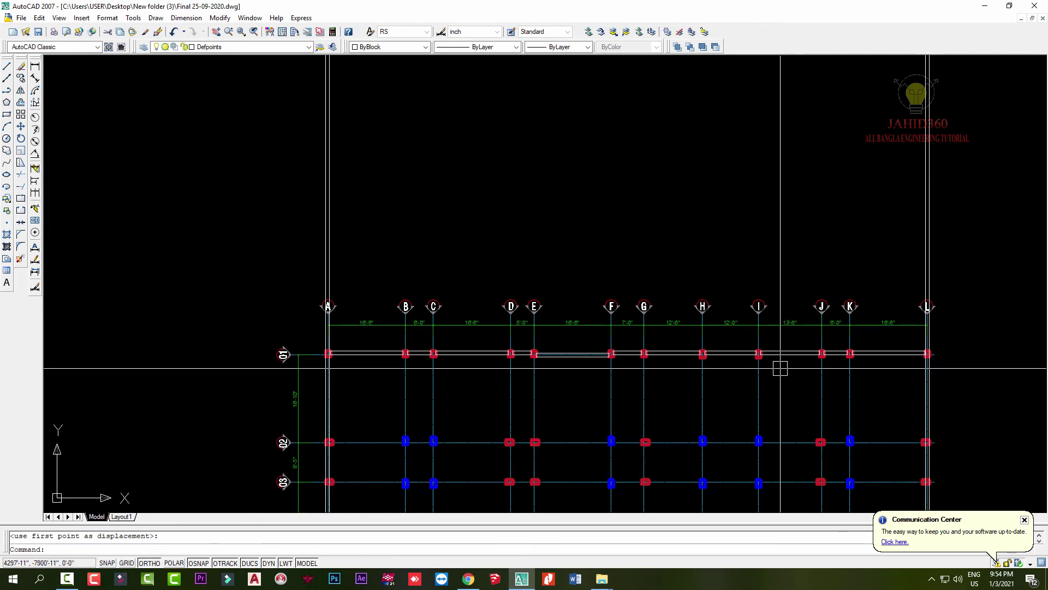
{"action": "middle_click_drag", "start_coordinate": [791, 377], "coordinate": [679, 379]}
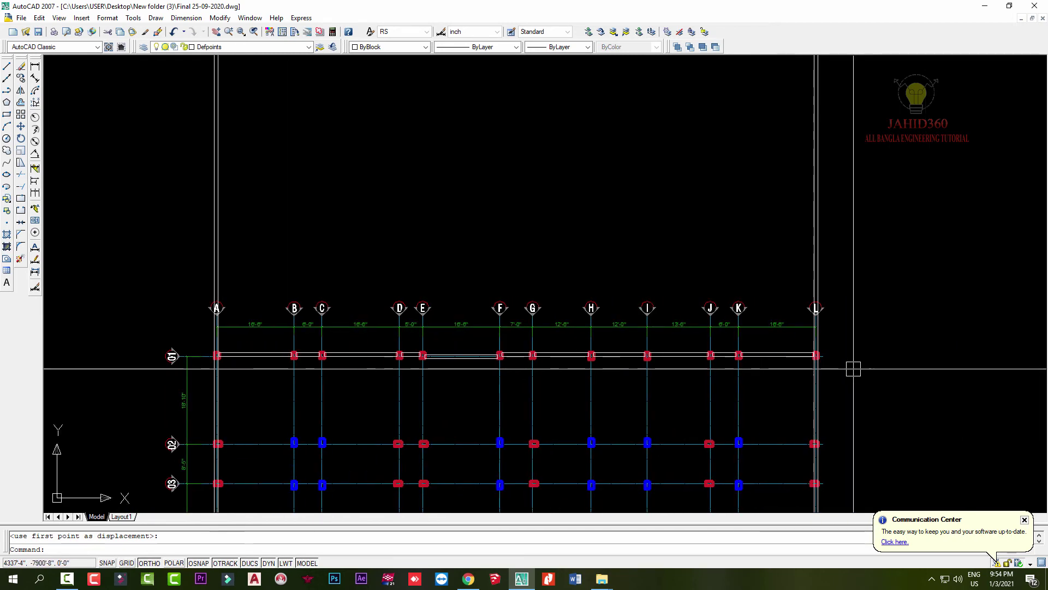
Erase the two tall construction lines at grids A and L with a crossing window.
{"action": "left_click", "coordinate": [862, 243]}
{"action": "left_click", "coordinate": [149, 180]}
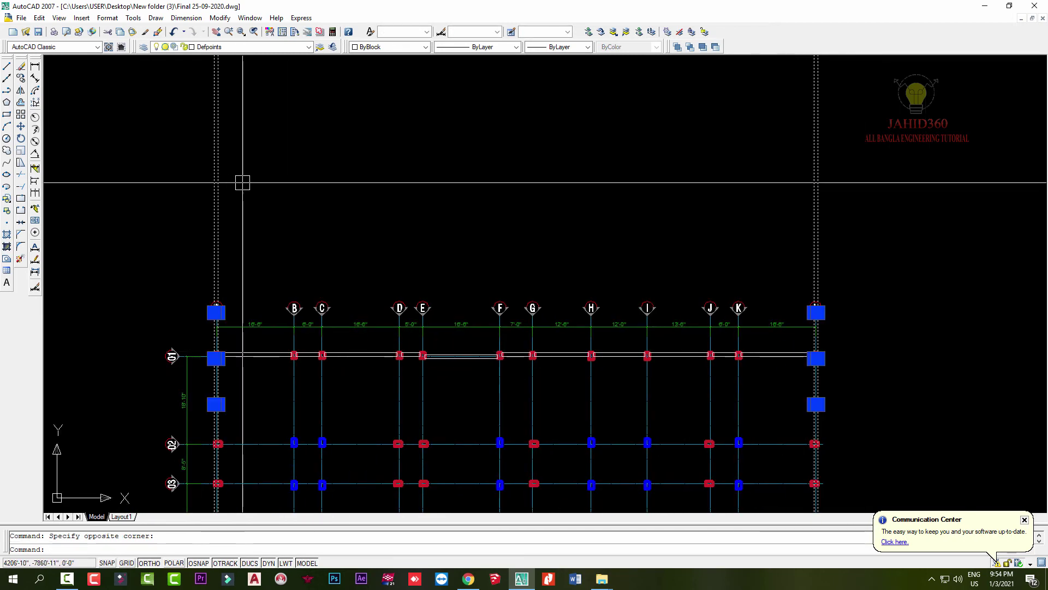
{"action": "key", "text": "Delete"}
{"action": "scroll", "coordinate": [485, 288], "scroll_direction": "down", "scroll_amount": 2}
{"action": "middle_click_drag", "start_coordinate": [264, 402], "coordinate": [509, 390]}
{"action": "scroll", "coordinate": [508, 244], "scroll_direction": "down", "scroll_amount": 5}
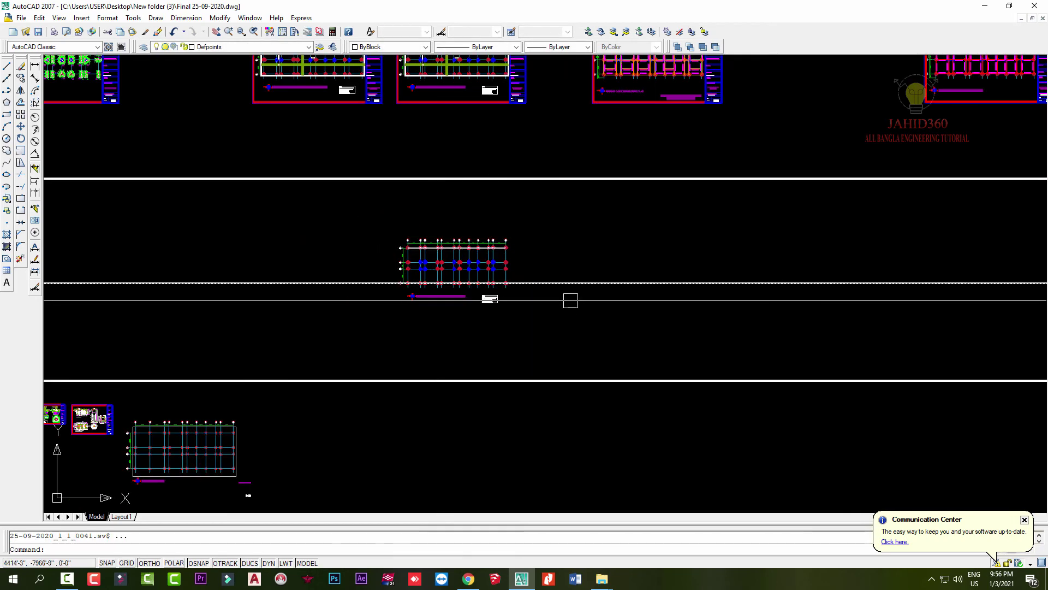
Erase the long horizontal construction line running across the plan.
{"action": "left_click", "coordinate": [609, 304]}
{"action": "left_click", "coordinate": [594, 230]}
{"action": "key", "text": "Delete"}
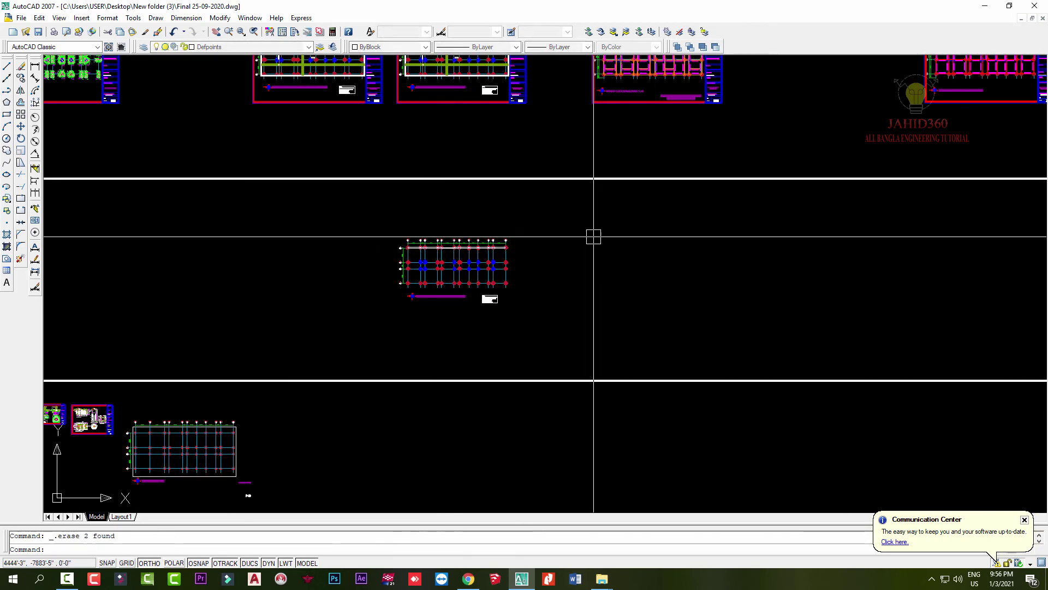
{"action": "scroll", "coordinate": [423, 251], "scroll_direction": "up", "scroll_amount": 3}
{"action": "scroll", "coordinate": [442, 260], "scroll_direction": "up", "scroll_amount": 2}
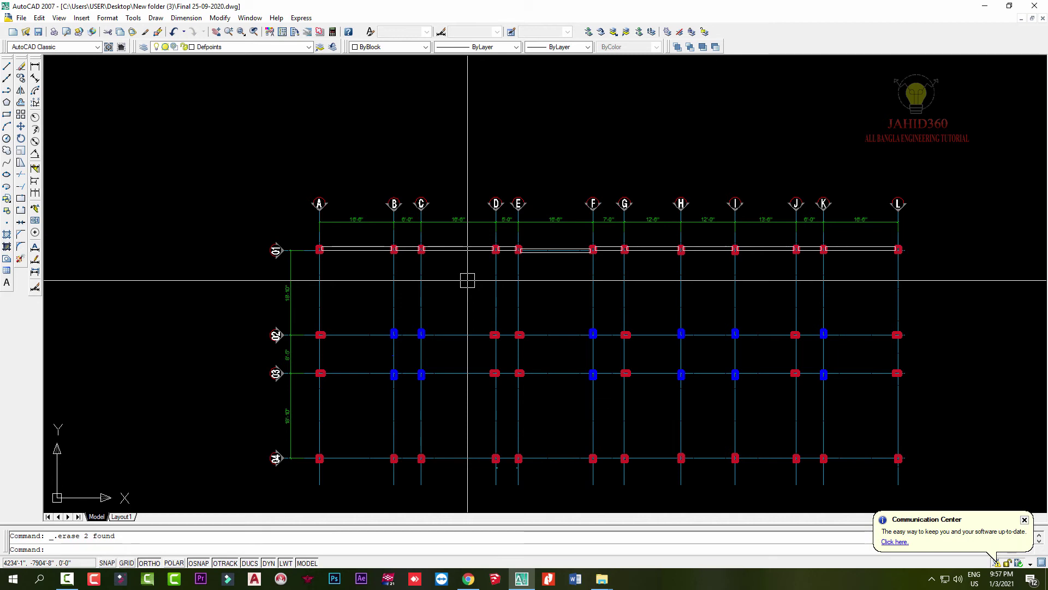
{"action": "scroll", "coordinate": [313, 327], "scroll_direction": "down", "scroll_amount": 5}
{"action": "scroll", "coordinate": [366, 265], "scroll_direction": "down", "scroll_amount": 3}
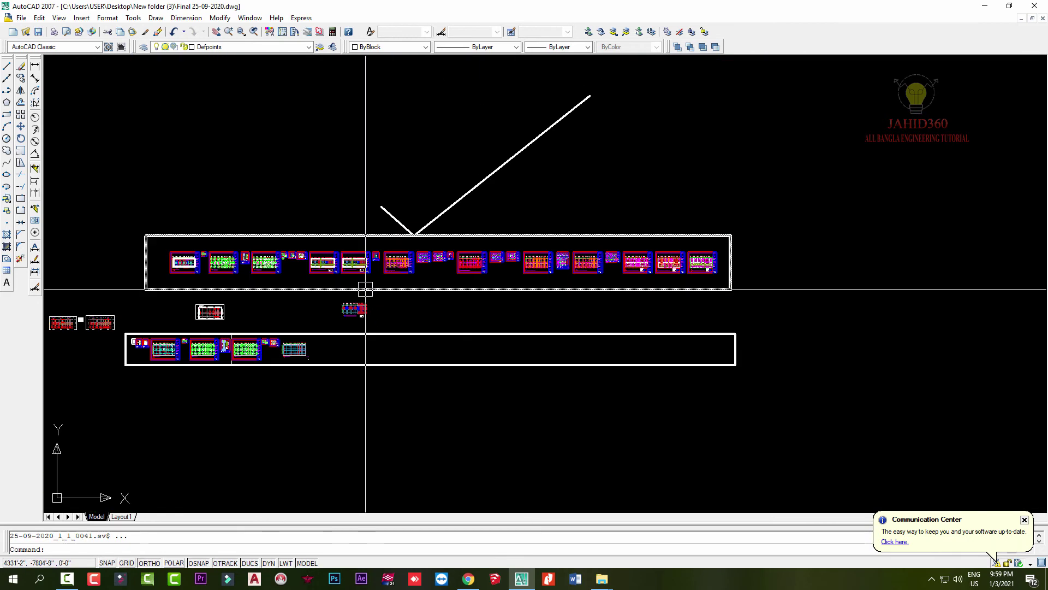
{"action": "scroll", "coordinate": [285, 344], "scroll_direction": "up", "scroll_amount": 5}
{"action": "scroll", "coordinate": [306, 327], "scroll_direction": "up", "scroll_amount": 5}
{"action": "scroll", "coordinate": [322, 306], "scroll_direction": "up", "scroll_amount": 5}
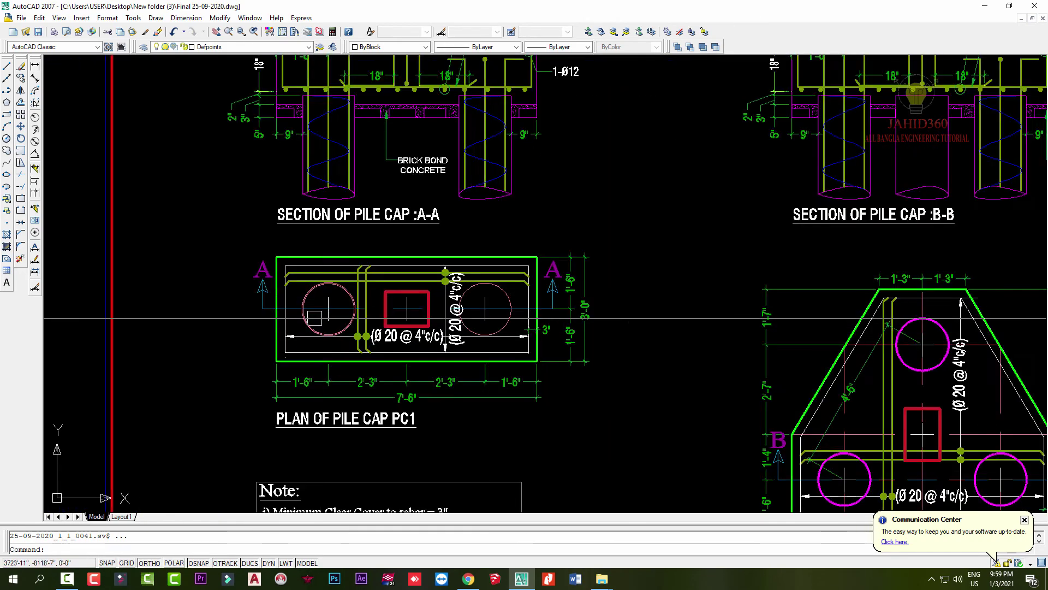
{"action": "scroll", "coordinate": [331, 291], "scroll_direction": "up", "scroll_amount": 3}
{"action": "middle_click_drag", "start_coordinate": [331, 291], "coordinate": [374, 296]}
{"action": "scroll", "coordinate": [324, 265], "scroll_direction": "up", "scroll_amount": 5}
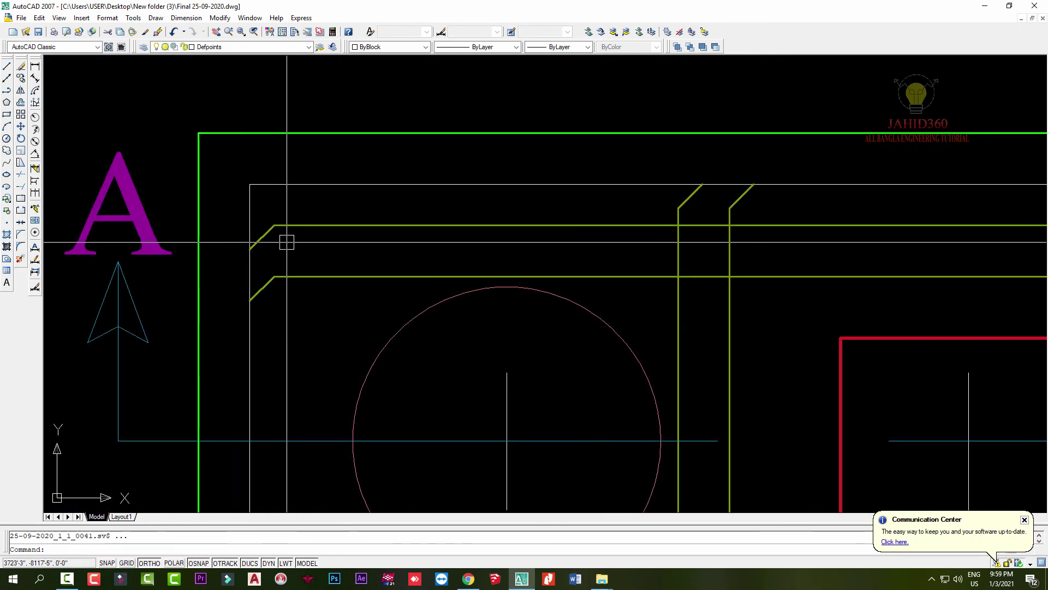
{"action": "scroll", "coordinate": [264, 227], "scroll_direction": "down", "scroll_amount": 5}
{"action": "scroll", "coordinate": [295, 219], "scroll_direction": "up", "scroll_amount": 3}
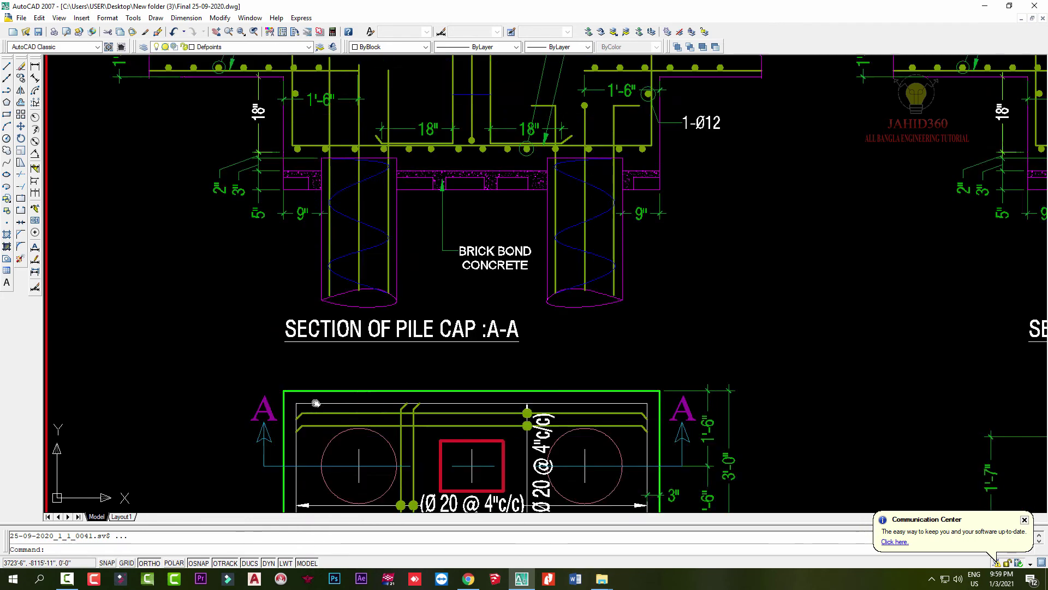
{"action": "scroll", "coordinate": [311, 170], "scroll_direction": "up", "scroll_amount": 3}
{"action": "scroll", "coordinate": [311, 170], "scroll_direction": "up", "scroll_amount": 3}
{"action": "left_click", "coordinate": [276, 175]}
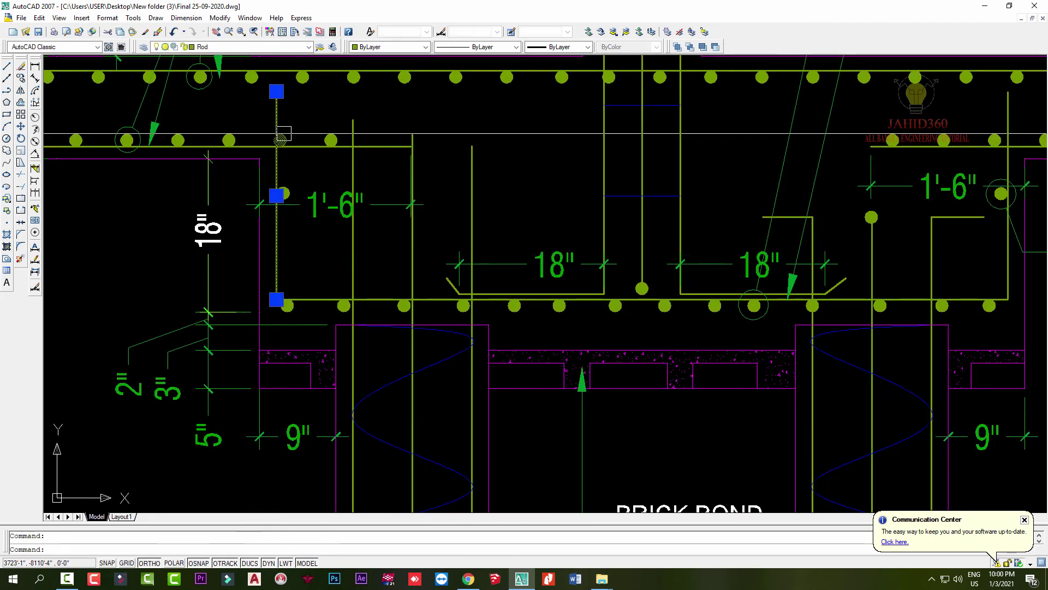
{"action": "scroll", "coordinate": [301, 246], "scroll_direction": "up", "scroll_amount": 1}
{"action": "middle_click_drag", "start_coordinate": [301, 246], "coordinate": [296, 262]}
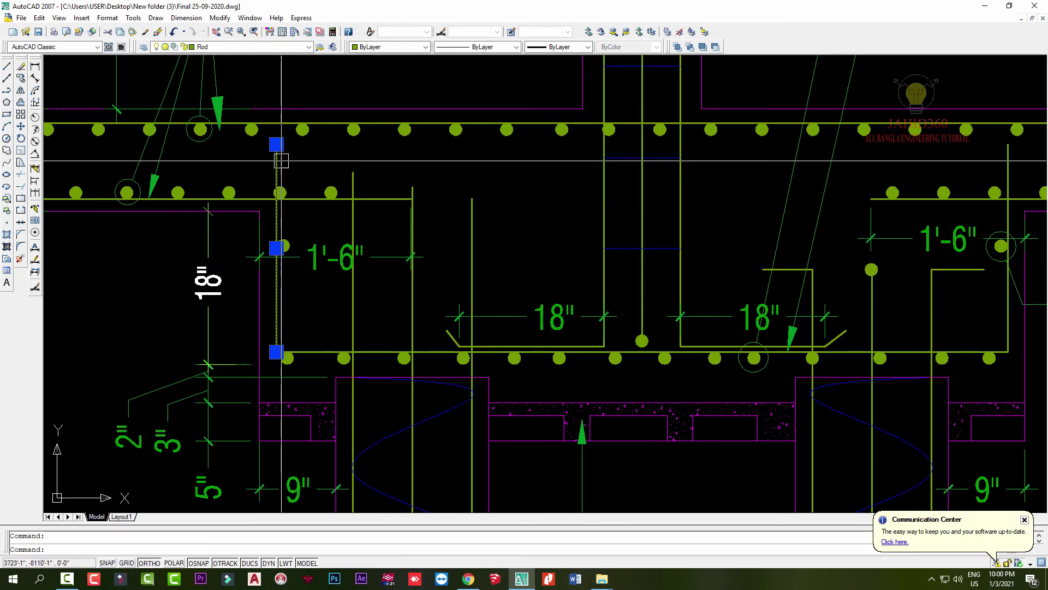
{"action": "scroll", "coordinate": [280, 146], "scroll_direction": "up", "scroll_amount": 3}
{"action": "scroll", "coordinate": [280, 147], "scroll_direction": "down", "scroll_amount": 5}
{"action": "scroll", "coordinate": [280, 147], "scroll_direction": "down", "scroll_amount": 3}
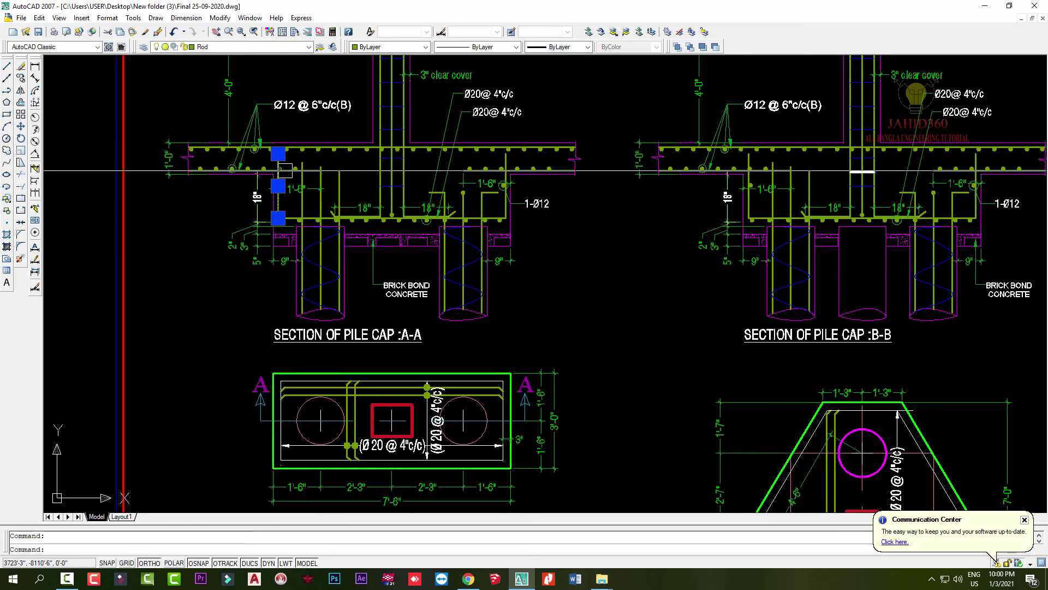
{"action": "scroll", "coordinate": [319, 151], "scroll_direction": "down", "scroll_amount": 4}
{"action": "scroll", "coordinate": [332, 320], "scroll_direction": "up", "scroll_amount": 5}
{"action": "scroll", "coordinate": [332, 320], "scroll_direction": "up", "scroll_amount": 5}
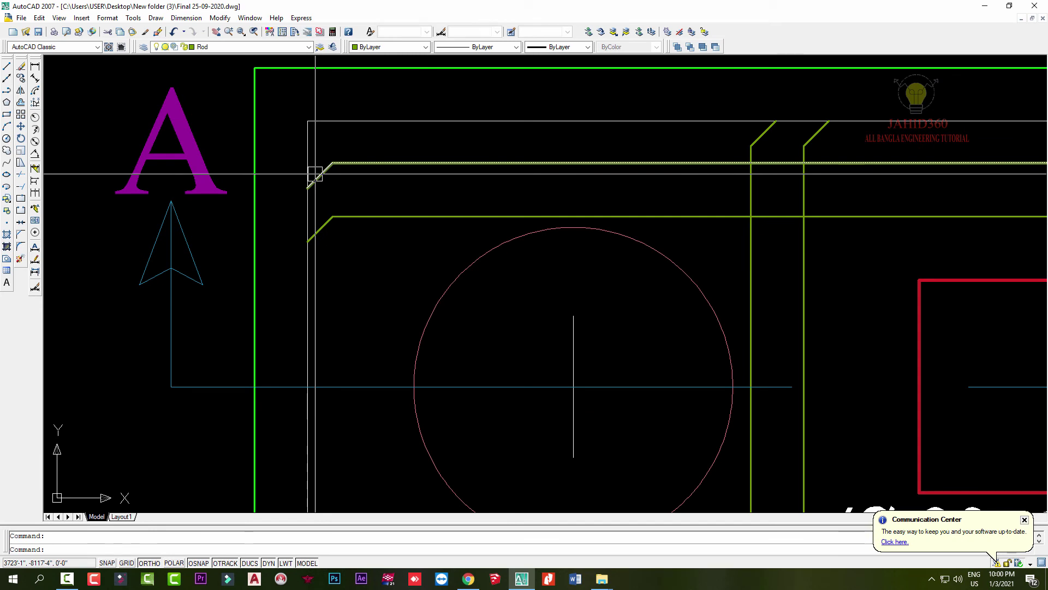
{"action": "key", "text": "Escape"}
{"action": "left_click", "coordinate": [548, 165]}
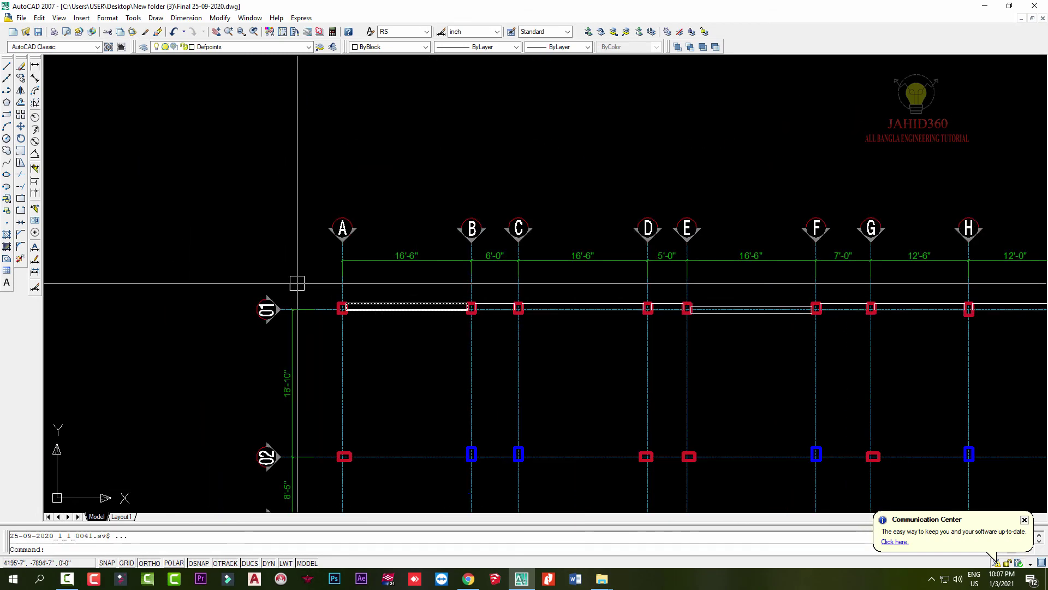
Place vertical construction lines at the edges of columns A, B and C.
{"action": "left_click", "coordinate": [6, 78]}
{"action": "type", "text": "v"}
{"action": "key", "text": "Return"}
{"action": "scroll", "coordinate": [241, 275], "scroll_direction": "up", "scroll_amount": 5}
{"action": "middle_click_drag", "start_coordinate": [476, 397], "coordinate": [374, 289]}
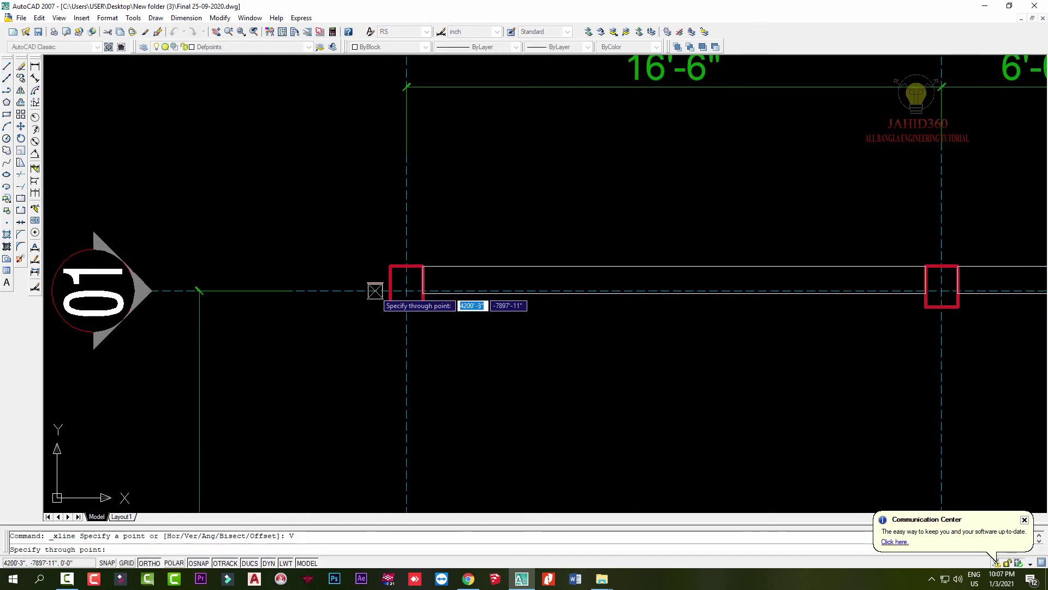
{"action": "left_click", "coordinate": [390, 267]}
{"action": "left_click", "coordinate": [424, 267]}
{"action": "scroll", "coordinate": [422, 267], "scroll_direction": "down", "scroll_amount": 5}
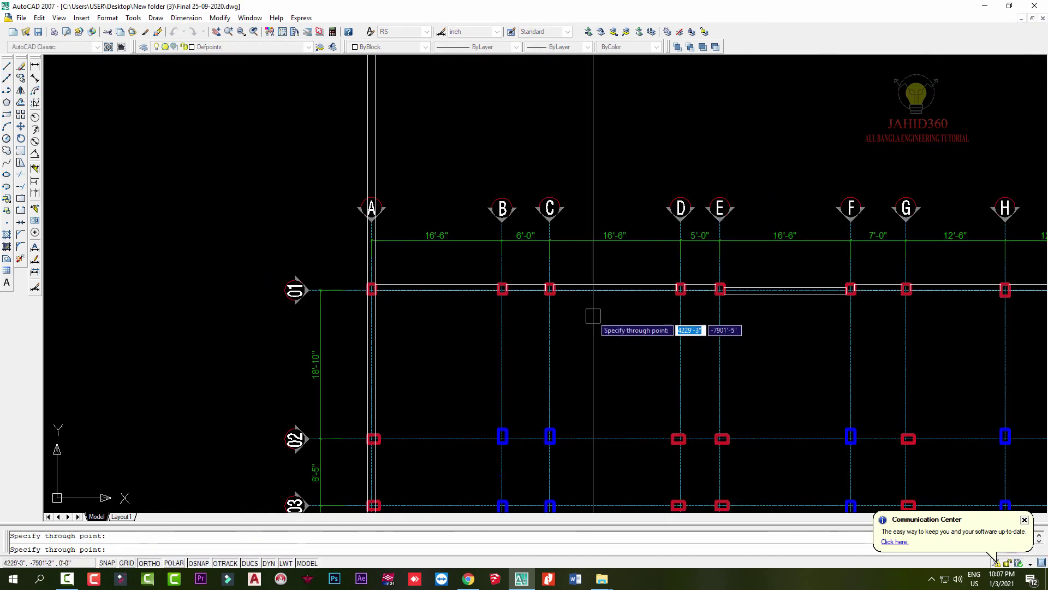
{"action": "scroll", "coordinate": [531, 292], "scroll_direction": "up", "scroll_amount": 3}
{"action": "left_click", "coordinate": [456, 284]}
{"action": "left_click", "coordinate": [594, 283]}
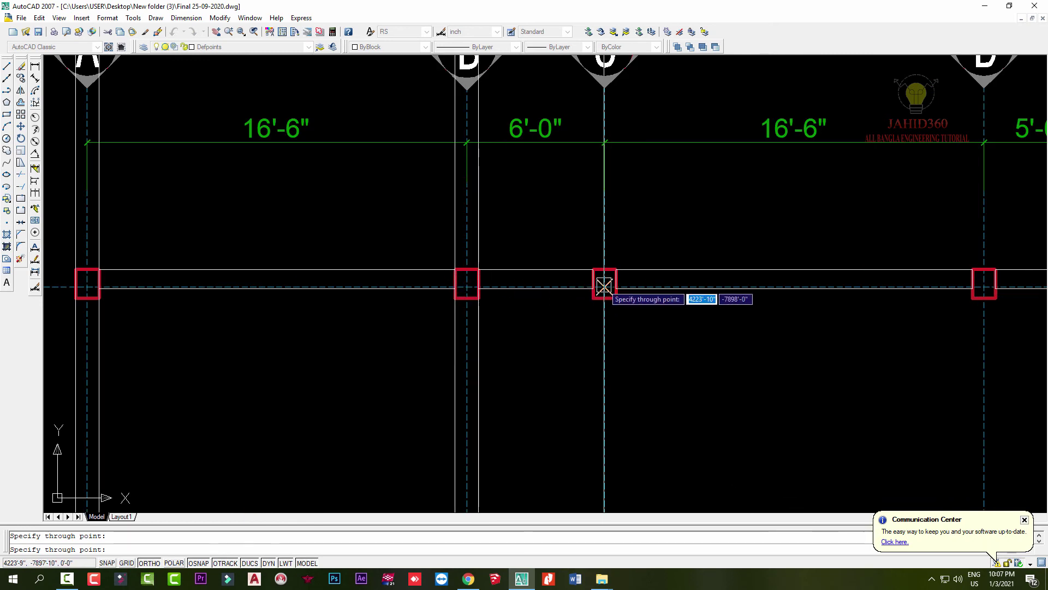
{"action": "key", "text": "Escape"}
{"action": "scroll", "coordinate": [619, 284], "scroll_direction": "down", "scroll_amount": 3}
{"action": "middle_click_drag", "start_coordinate": [487, 72], "coordinate": [484, 255]}
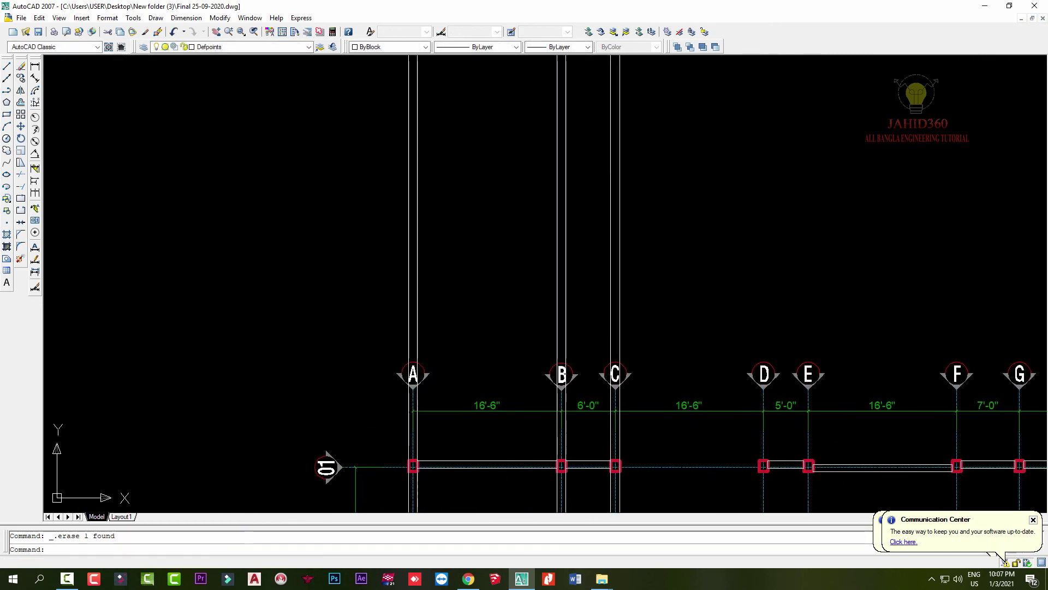
Draw a horizontal line from left of column A to past column C.
{"action": "type", "text": "l"}
{"action": "key", "text": "Return"}
{"action": "left_click", "coordinate": [312, 262]}
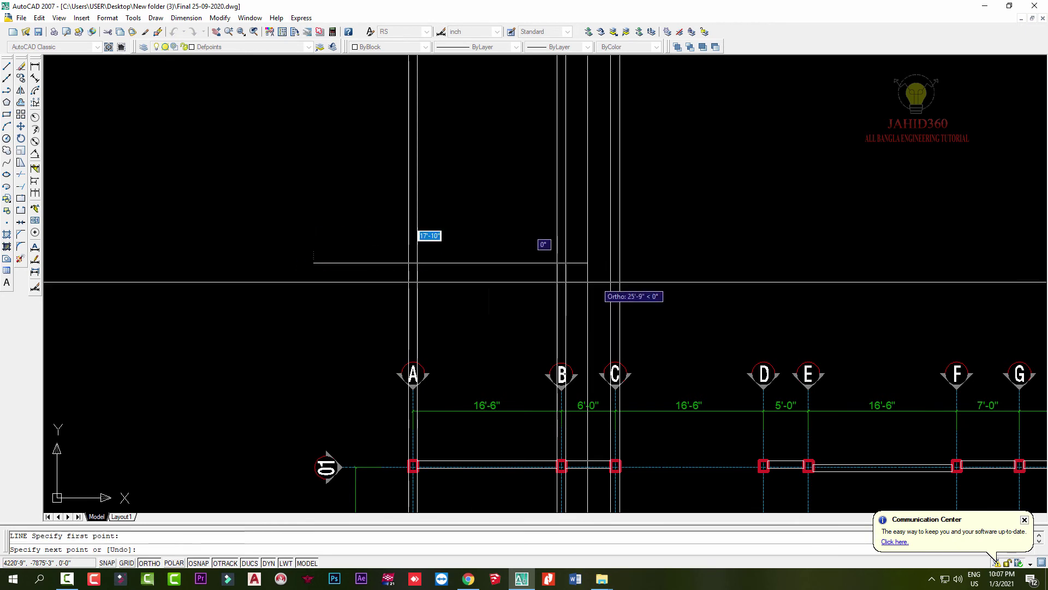
{"action": "left_click", "coordinate": [686, 278]}
{"action": "key", "text": "Escape"}
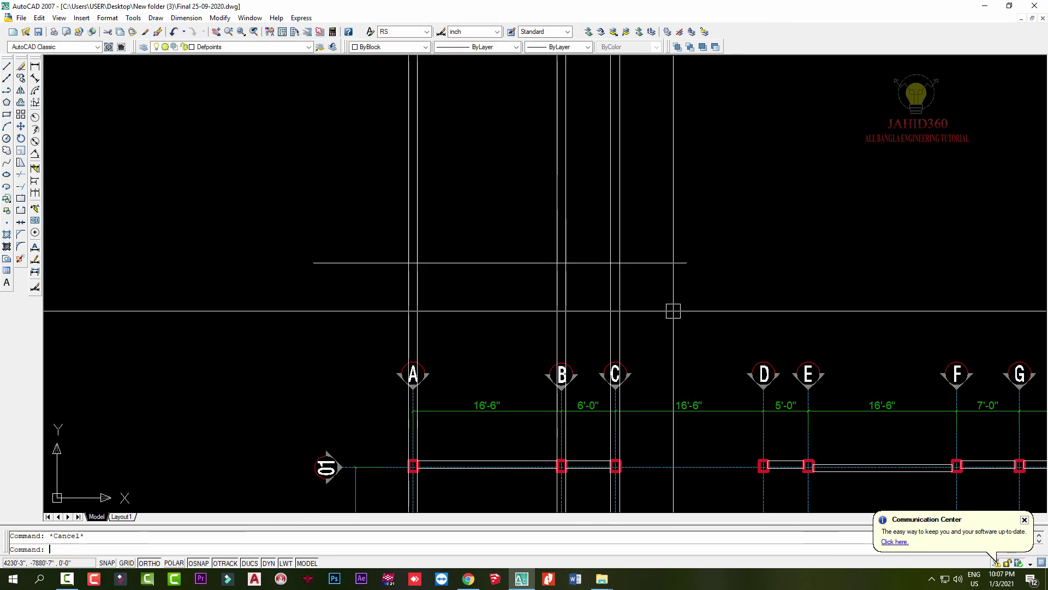
Offset the horizontal line 10 inches upward to form the beam's second edge.
{"action": "type", "text": "o"}
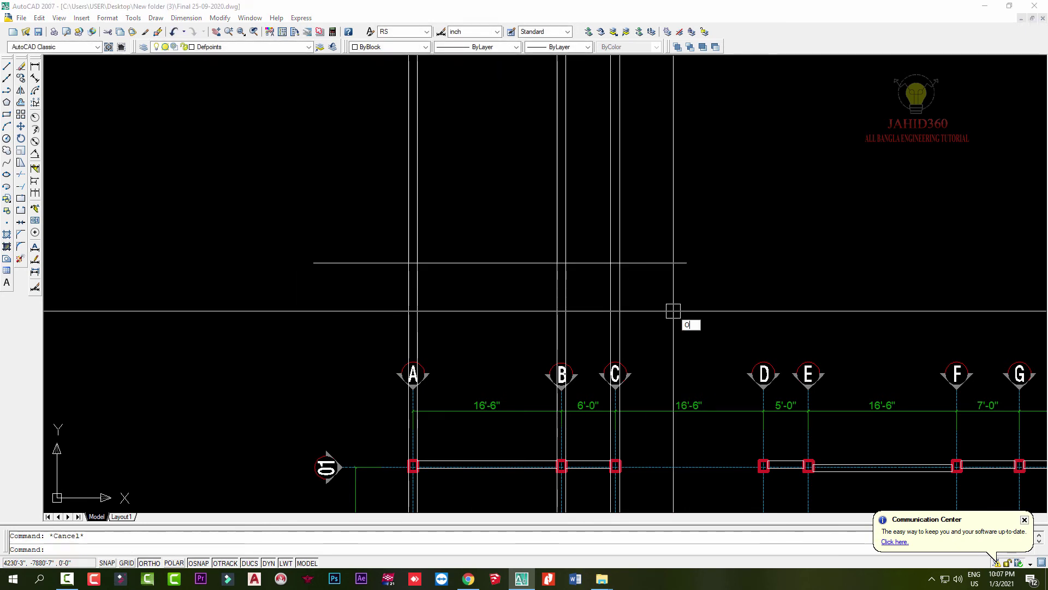
{"action": "key", "text": "Return"}
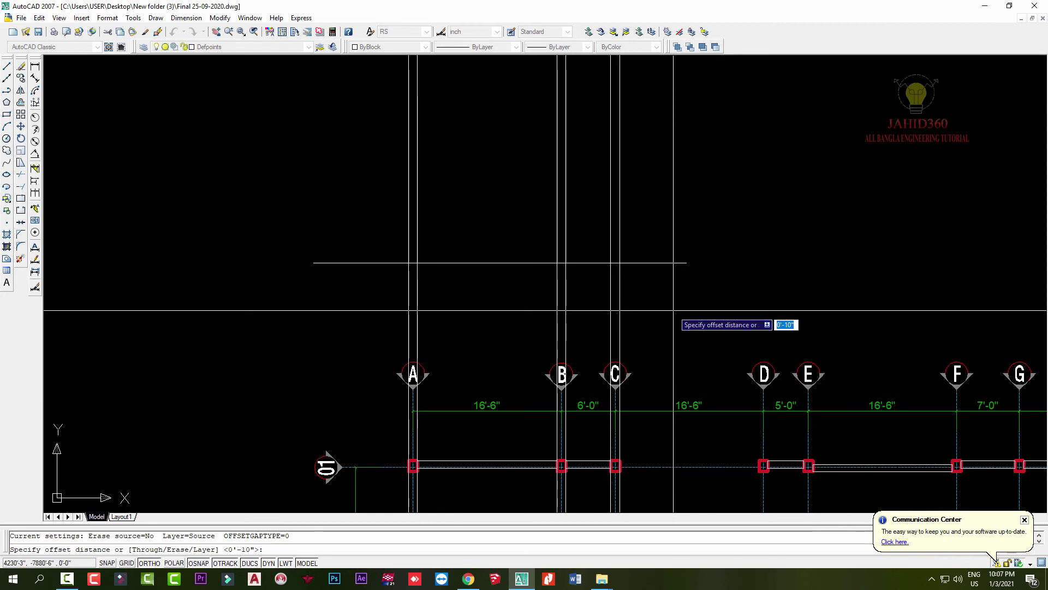
{"action": "key", "text": "Return"}
{"action": "left_click", "coordinate": [639, 262]}
{"action": "left_click", "coordinate": [637, 197]}
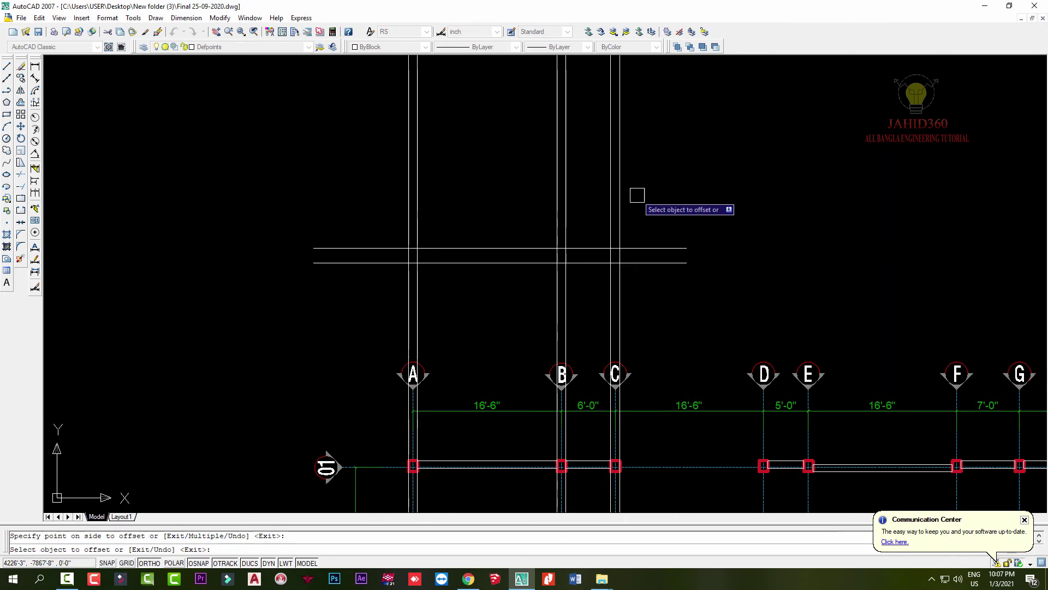
{"action": "scroll", "coordinate": [456, 264], "scroll_direction": "up", "scroll_amount": 3}
{"action": "key", "text": "Escape"}
{"action": "scroll", "coordinate": [445, 273], "scroll_direction": "down", "scroll_amount": 4}
{"action": "scroll", "coordinate": [442, 256], "scroll_direction": "down", "scroll_amount": 4}
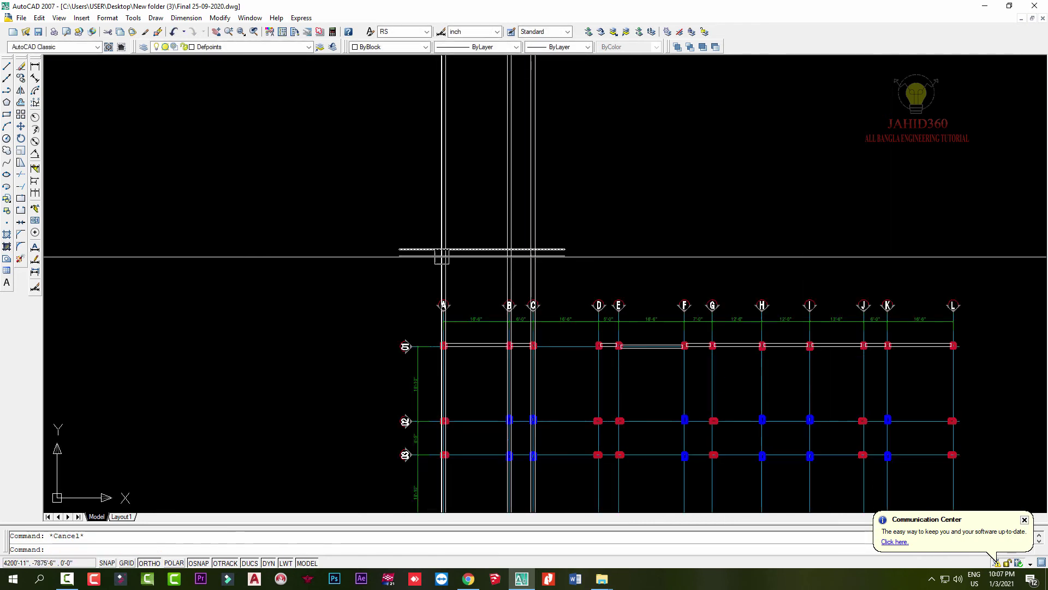
{"action": "scroll", "coordinate": [443, 305], "scroll_direction": "up", "scroll_amount": 5}
{"action": "scroll", "coordinate": [441, 297], "scroll_direction": "up", "scroll_amount": 3}
{"action": "scroll", "coordinate": [442, 309], "scroll_direction": "down", "scroll_amount": 4}
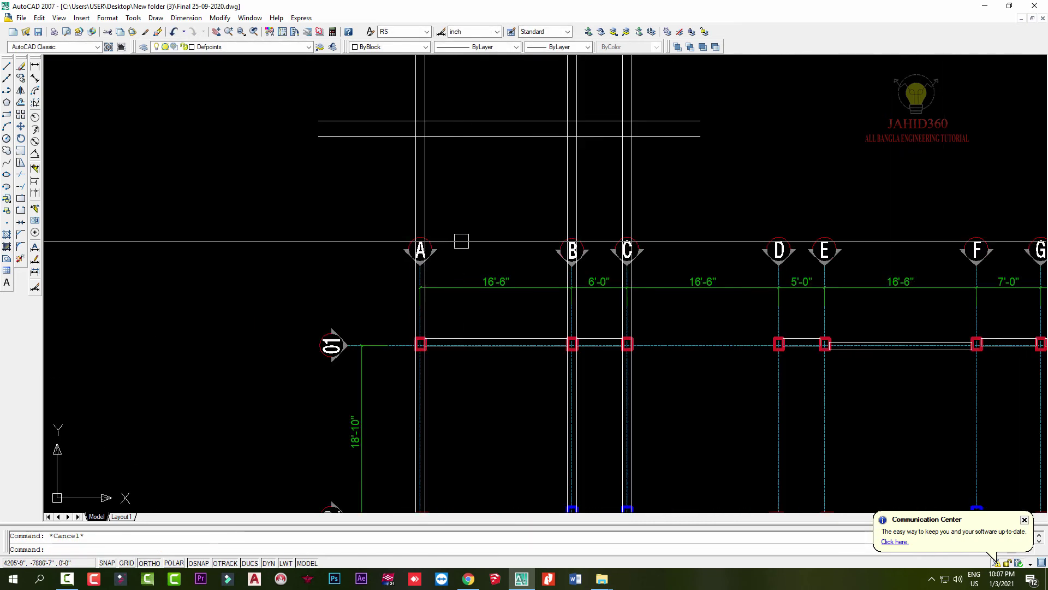
Select grid lines A and B to check their layer, then clear the selection.
{"action": "middle_click_drag", "start_coordinate": [462, 227], "coordinate": [458, 274]}
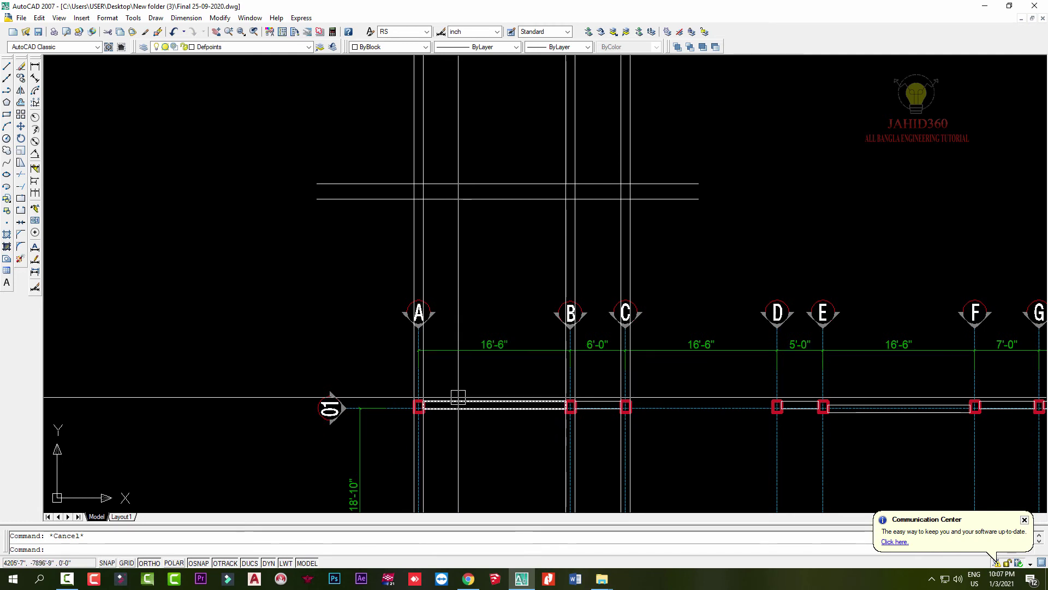
{"action": "scroll", "coordinate": [436, 385], "scroll_direction": "up", "scroll_amount": 2}
{"action": "scroll", "coordinate": [413, 373], "scroll_direction": "up", "scroll_amount": 2}
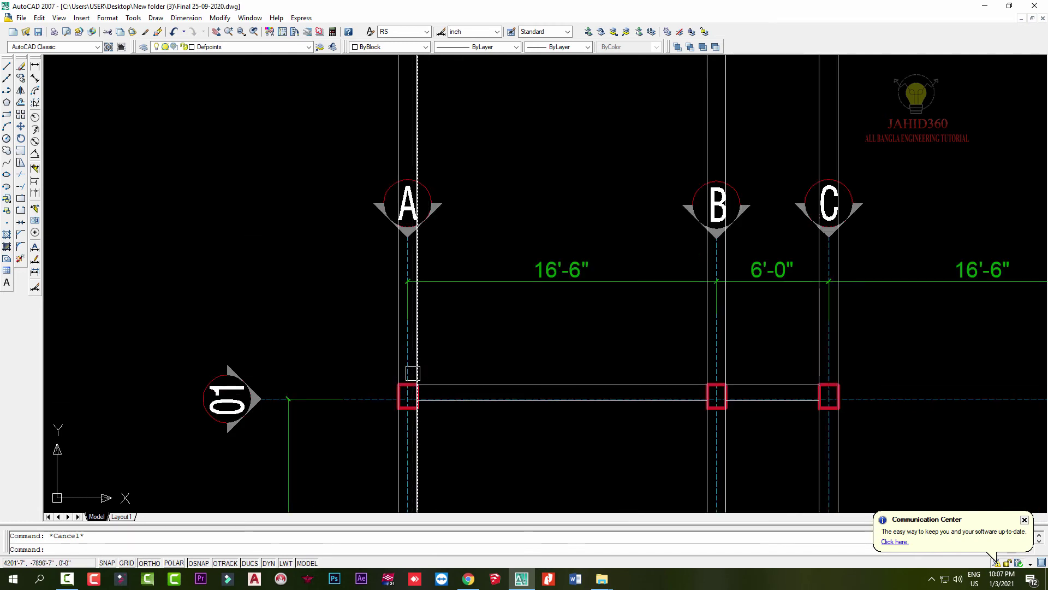
{"action": "scroll", "coordinate": [413, 373], "scroll_direction": "down", "scroll_amount": 4}
{"action": "middle_click_drag", "start_coordinate": [454, 251], "coordinate": [454, 285]}
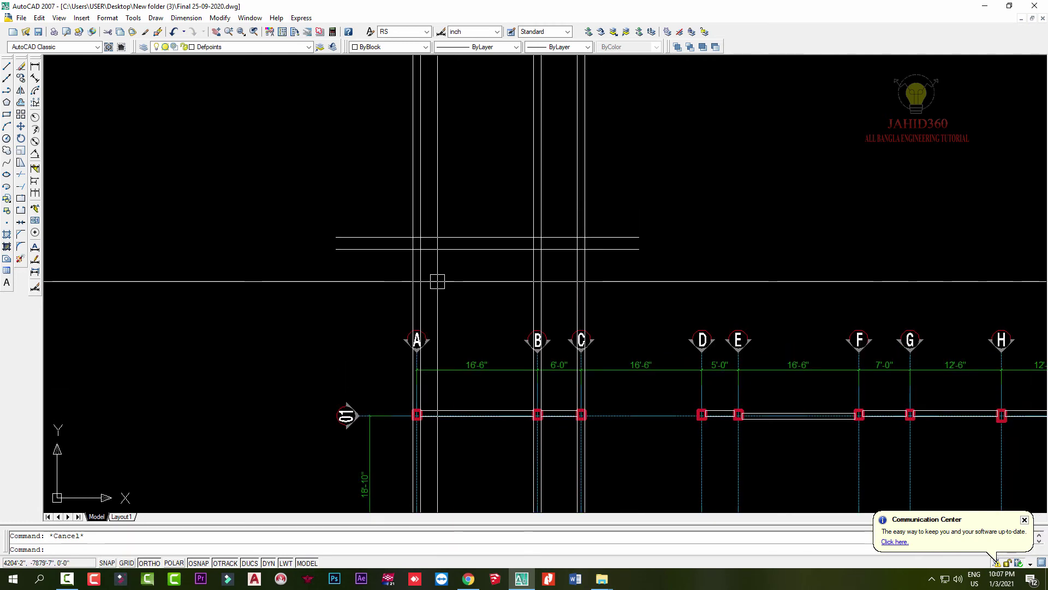
{"action": "scroll", "coordinate": [431, 377], "scroll_direction": "up", "scroll_amount": 5}
{"action": "scroll", "coordinate": [402, 306], "scroll_direction": "up", "scroll_amount": 3}
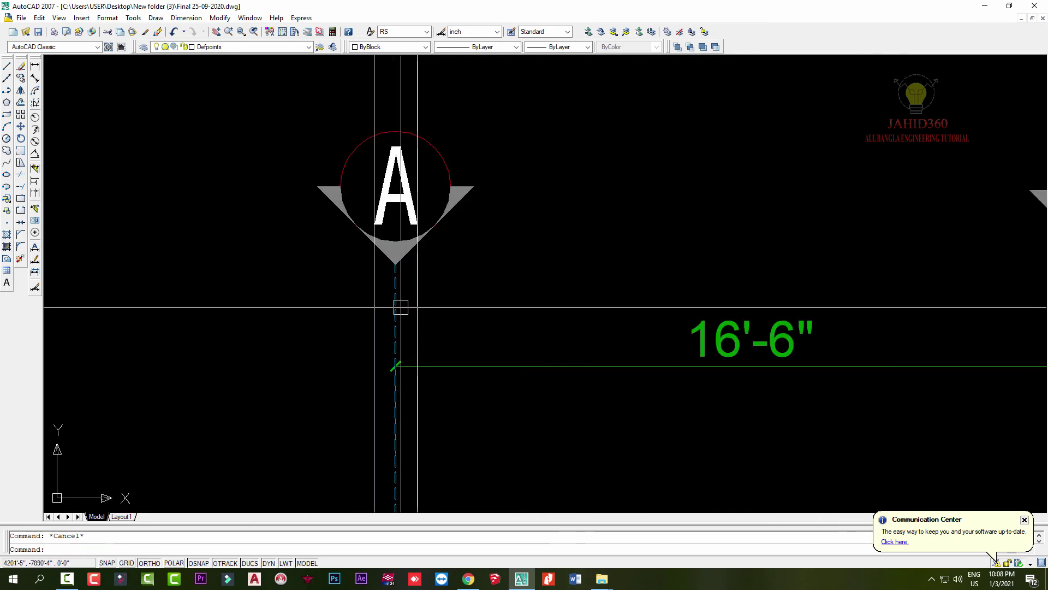
{"action": "left_click", "coordinate": [400, 304]}
{"action": "scroll", "coordinate": [399, 307], "scroll_direction": "down", "scroll_amount": 8}
{"action": "scroll", "coordinate": [491, 308], "scroll_direction": "up", "scroll_amount": 4}
{"action": "scroll", "coordinate": [464, 300], "scroll_direction": "up", "scroll_amount": 3}
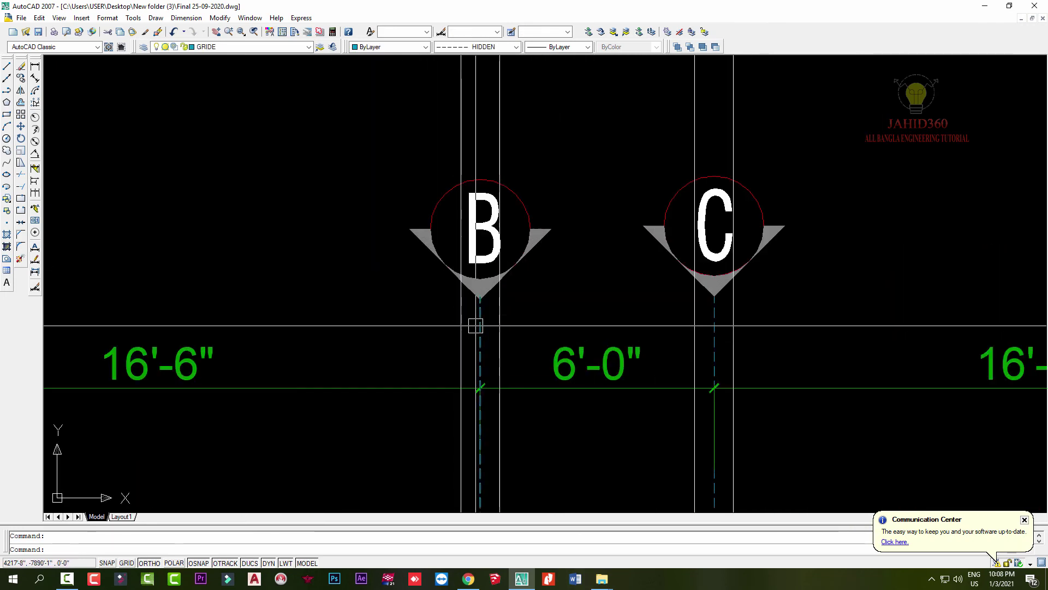
{"action": "left_click", "coordinate": [470, 325]}
{"action": "scroll", "coordinate": [498, 320], "scroll_direction": "down", "scroll_amount": 7}
{"action": "scroll", "coordinate": [382, 248], "scroll_direction": "up", "scroll_amount": 5}
{"action": "key", "text": "Escape"}
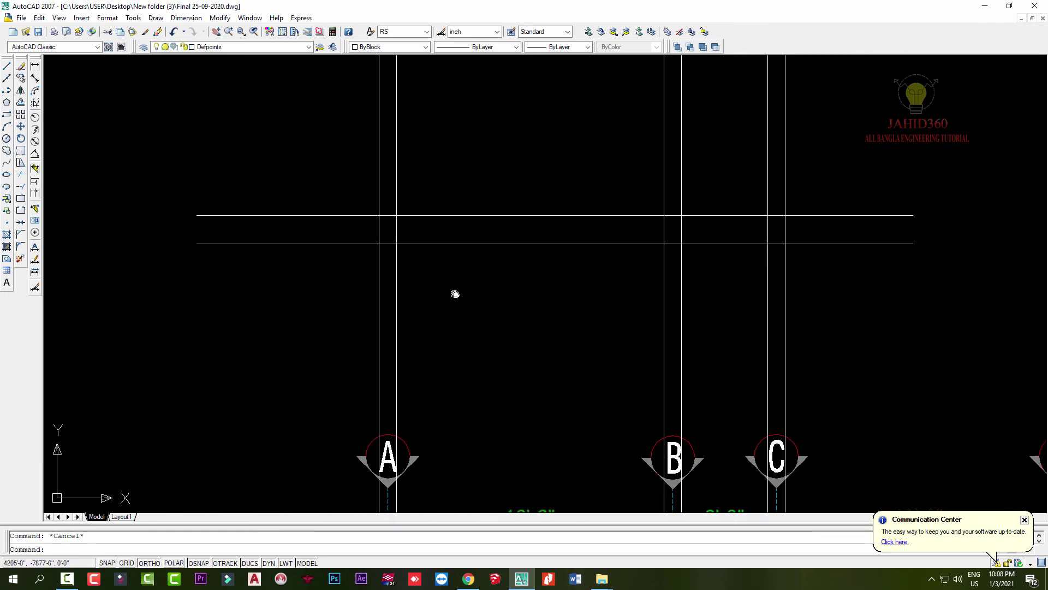
{"action": "scroll", "coordinate": [447, 285], "scroll_direction": "down", "scroll_amount": 2}
{"action": "middle_click_drag", "start_coordinate": [448, 298], "coordinate": [428, 264]}
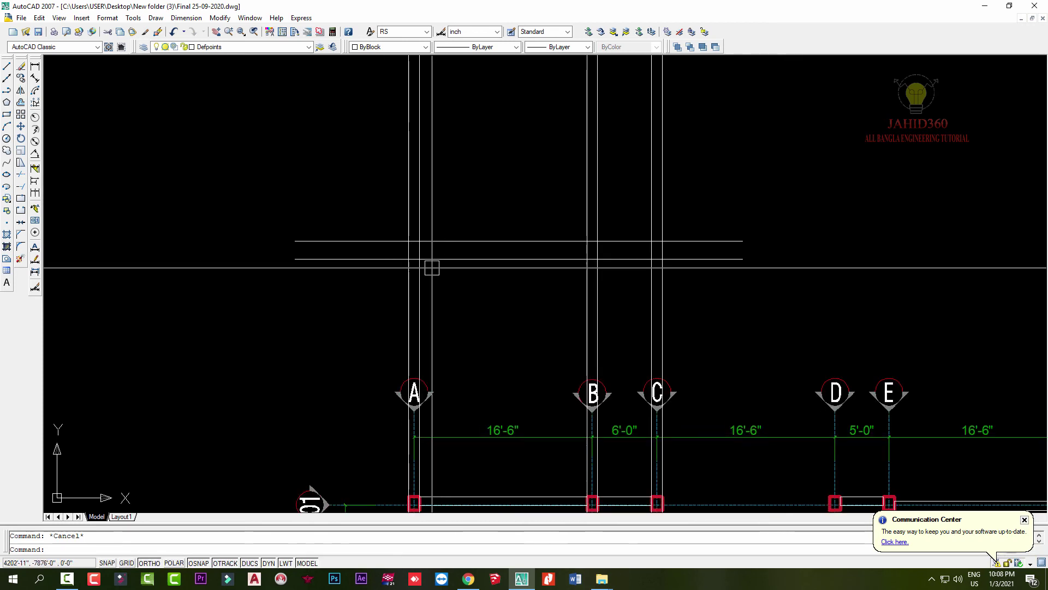
Offset the bottom beam line 12 inches down and the top line 12 inches up.
{"action": "type", "text": "o"}
{"action": "key", "text": "Return"}
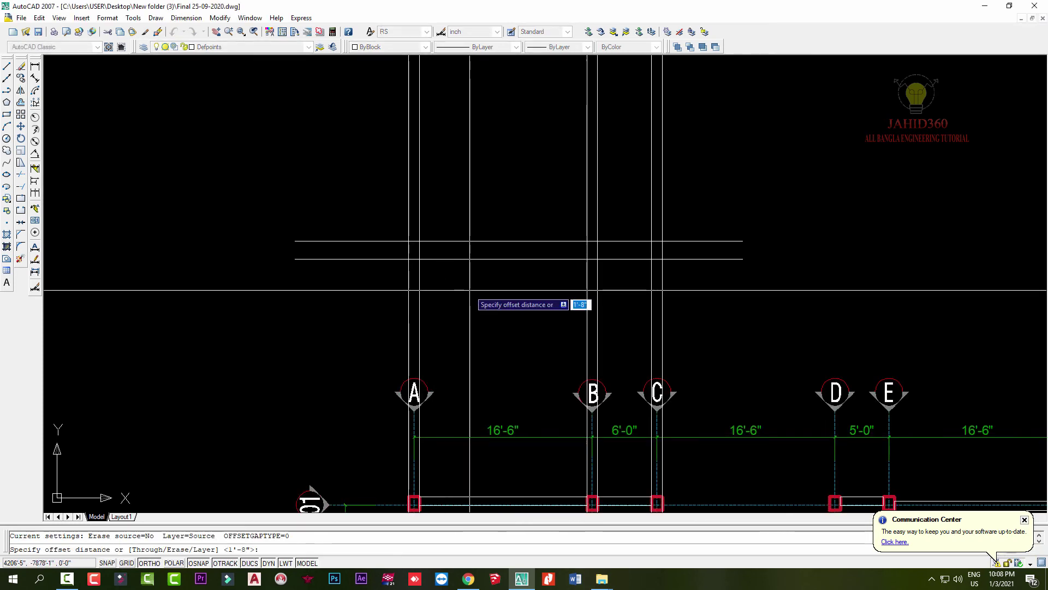
{"action": "key", "text": "Return"}
{"action": "left_click", "coordinate": [472, 258]}
{"action": "left_click", "coordinate": [478, 266]}
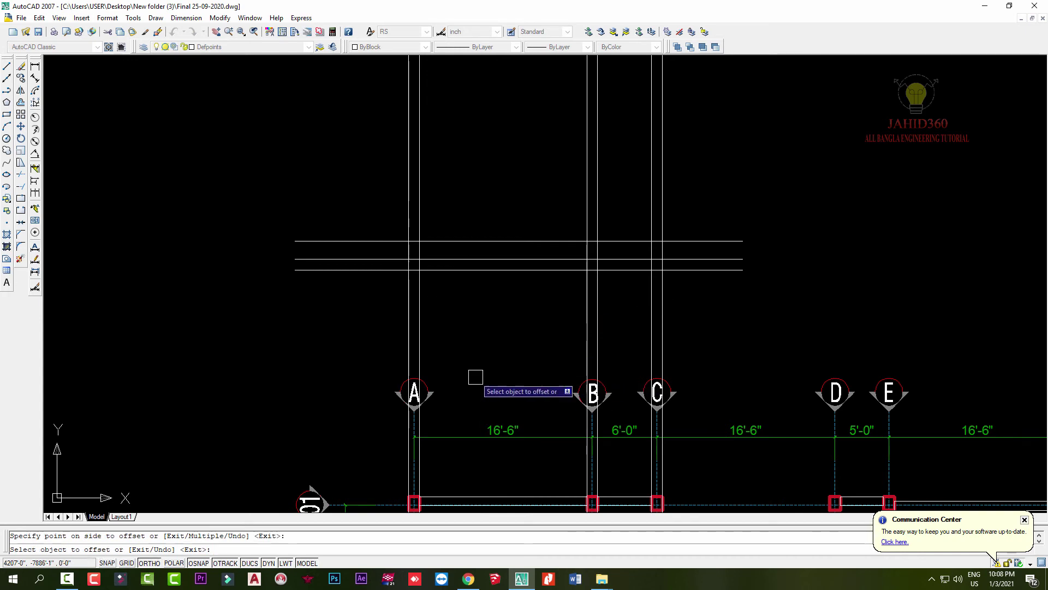
{"action": "left_click", "coordinate": [468, 240]}
{"action": "left_click", "coordinate": [466, 203]}
{"action": "key", "text": "Escape"}
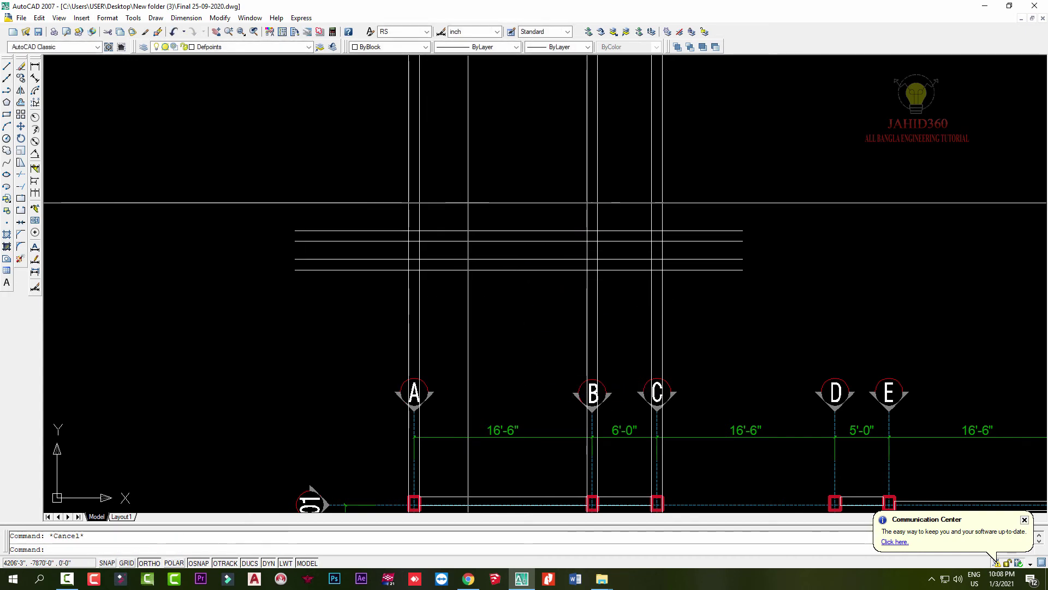
{"action": "type", "text": "tr"}
{"action": "key", "text": "Return"}
Trim grid lines A–C outside the guide lines and erase both guide lines.
{"action": "left_click_drag", "start_coordinate": [705, 201], "coordinate": [373, 163]}
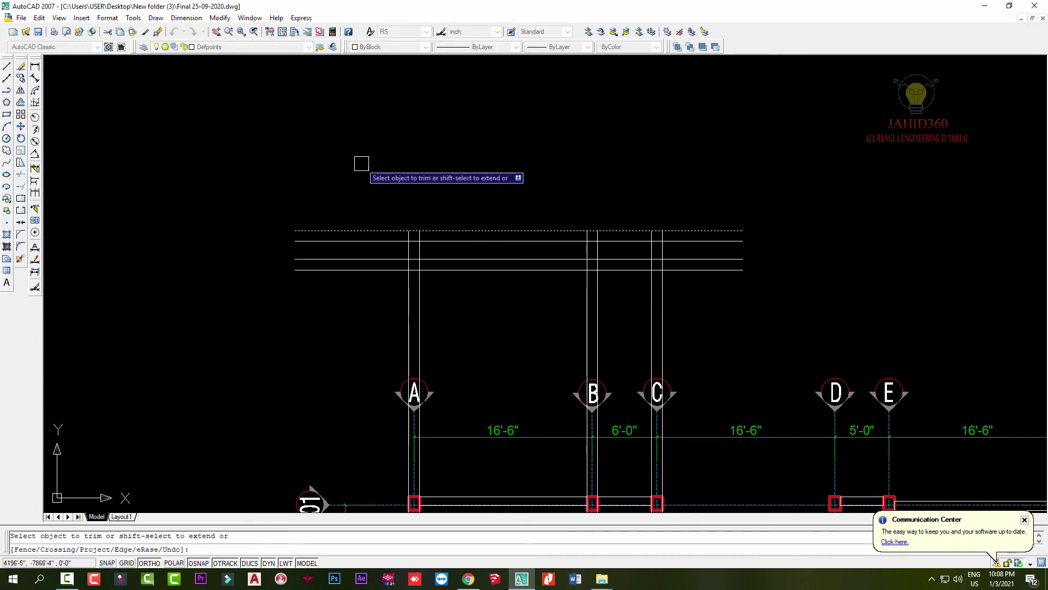
{"action": "left_click", "coordinate": [314, 314]}
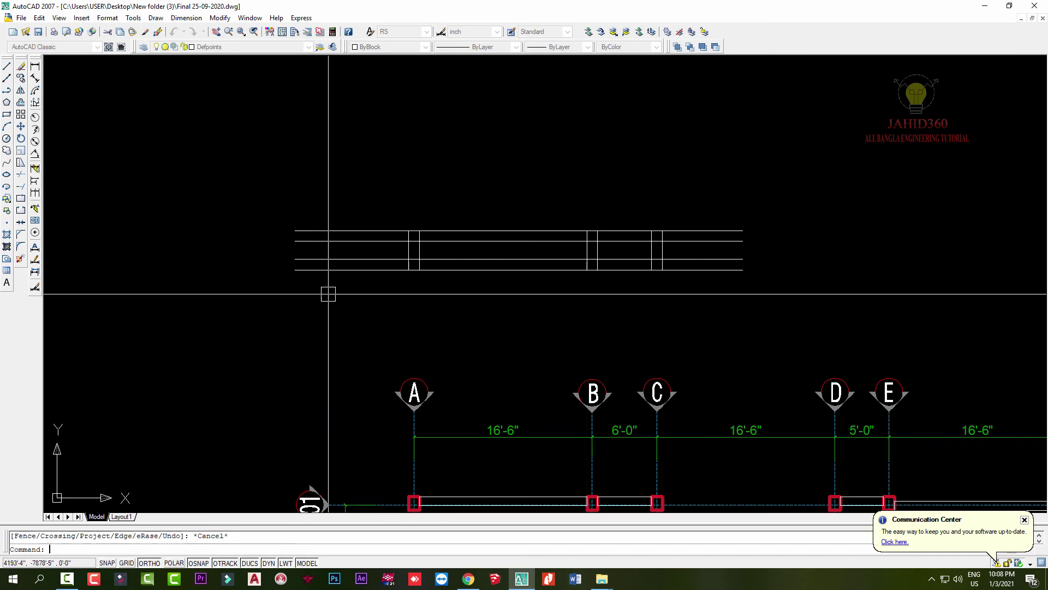
{"action": "key", "text": "Return"}
{"action": "left_click", "coordinate": [350, 271]}
{"action": "key", "text": "Delete"}
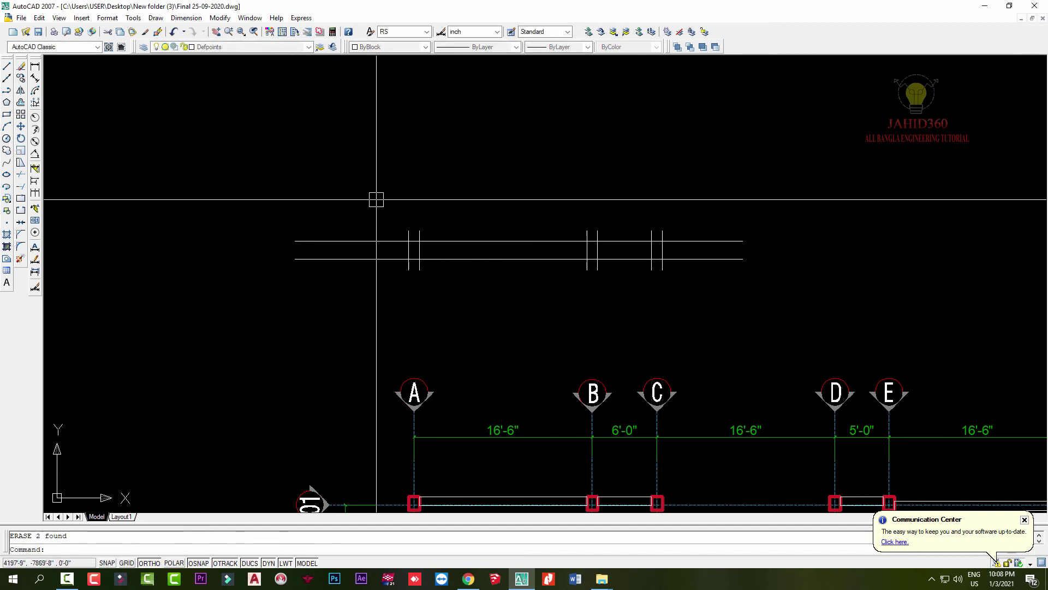
Trim the beam lines beyond grid A and beyond grid C with TR.
{"action": "type", "text": "tr"}
{"action": "key", "text": "Return"}
{"action": "key", "text": "Return"}
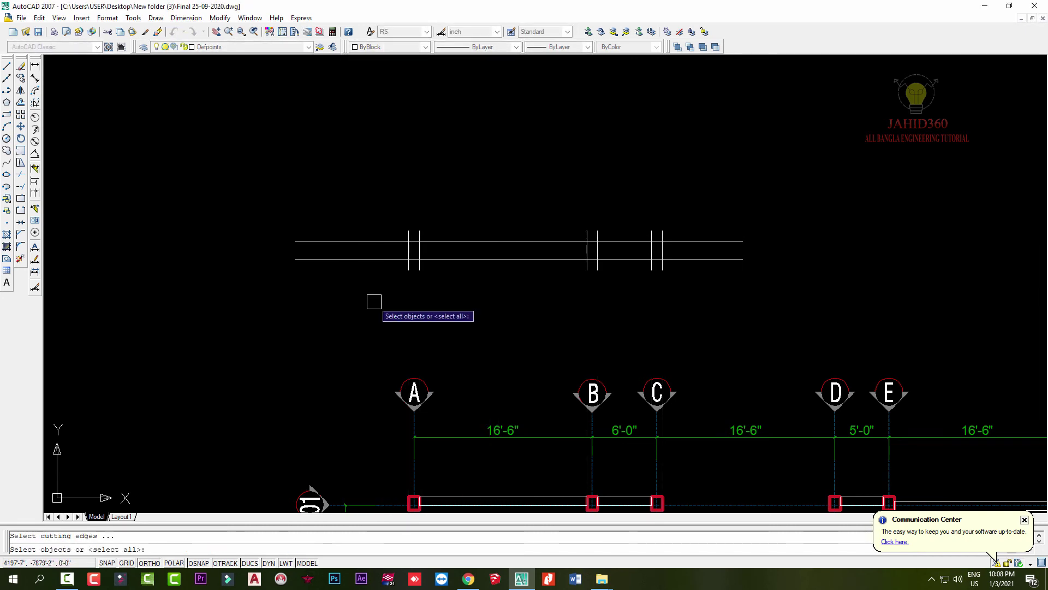
{"action": "left_click_drag", "start_coordinate": [371, 284], "coordinate": [343, 204]}
{"action": "left_click_drag", "start_coordinate": [759, 300], "coordinate": [713, 171]}
{"action": "key", "text": "Escape"}
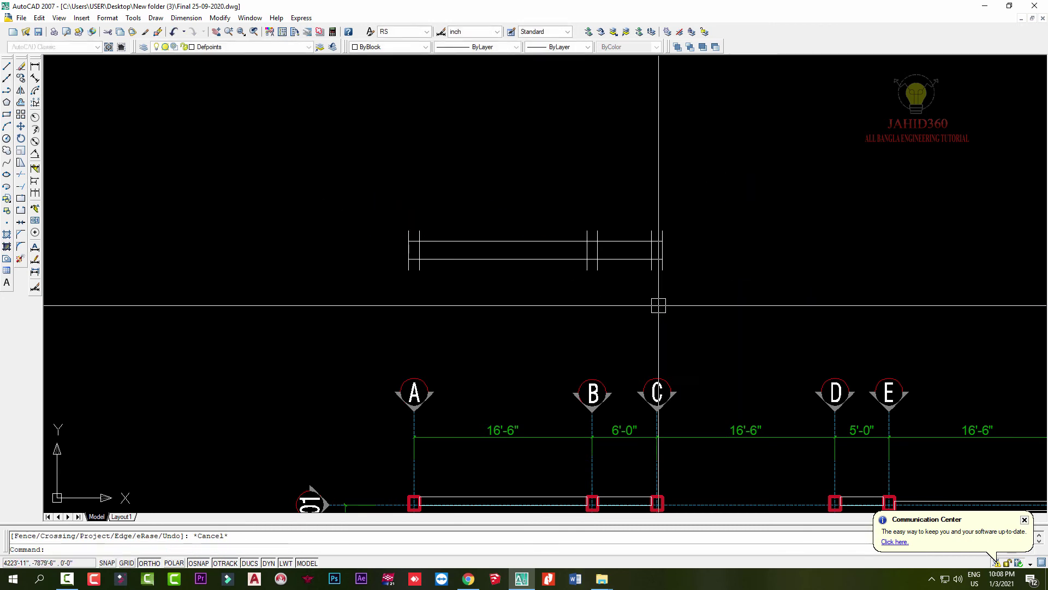
Place a vertical construction line through the column at grid C.
{"action": "left_click", "coordinate": [8, 80]}
{"action": "type", "text": "v"}
{"action": "key", "text": "Return"}
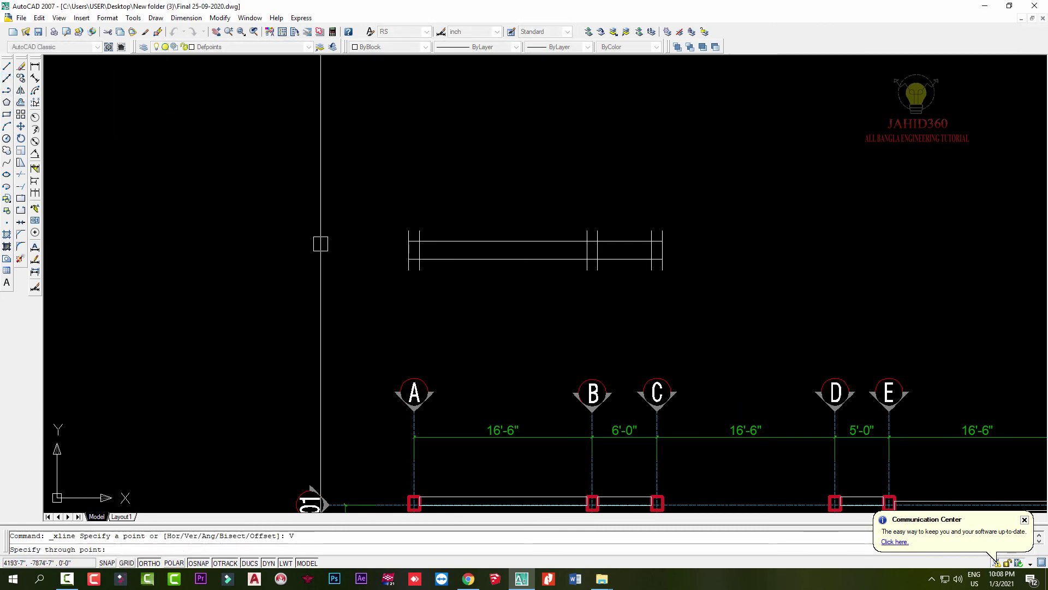
{"action": "middle_click_drag", "start_coordinate": [320, 241], "coordinate": [294, 57]}
{"action": "scroll", "coordinate": [400, 333], "scroll_direction": "up", "scroll_amount": 3}
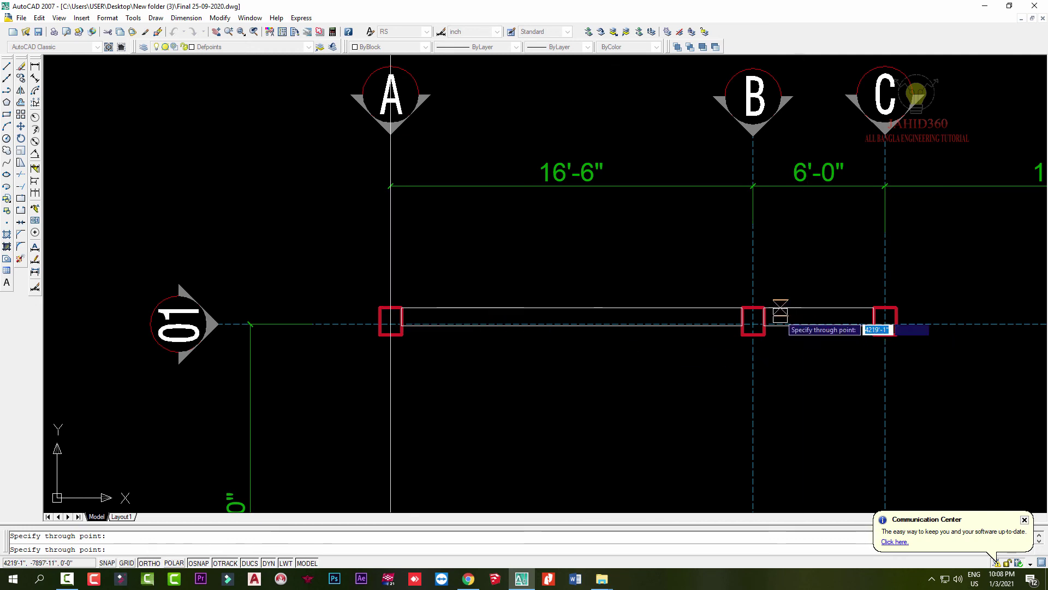
{"action": "scroll", "coordinate": [780, 310], "scroll_direction": "up", "scroll_amount": 3}
{"action": "middle_click_drag", "start_coordinate": [785, 313], "coordinate": [436, 309]}
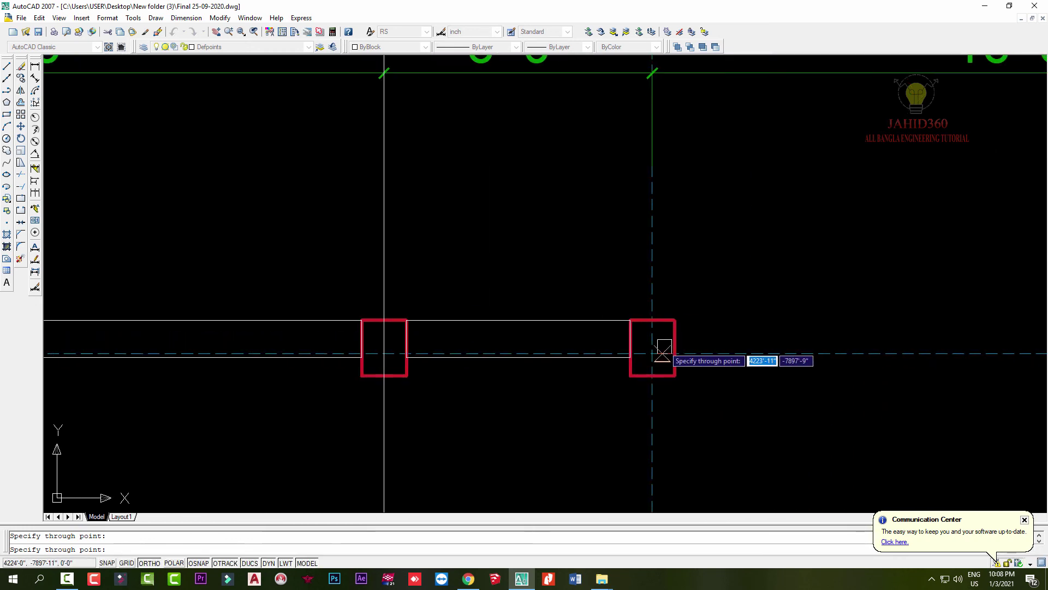
{"action": "left_click", "coordinate": [651, 317]}
{"action": "key", "text": "Escape"}
Pan back to the beam between grids A and C and cancel the command.
{"action": "scroll", "coordinate": [674, 309], "scroll_direction": "down", "scroll_amount": 5}
{"action": "scroll", "coordinate": [595, 235], "scroll_direction": "up", "scroll_amount": 3}
{"action": "middle_click_drag", "start_coordinate": [592, 234], "coordinate": [496, 290]}
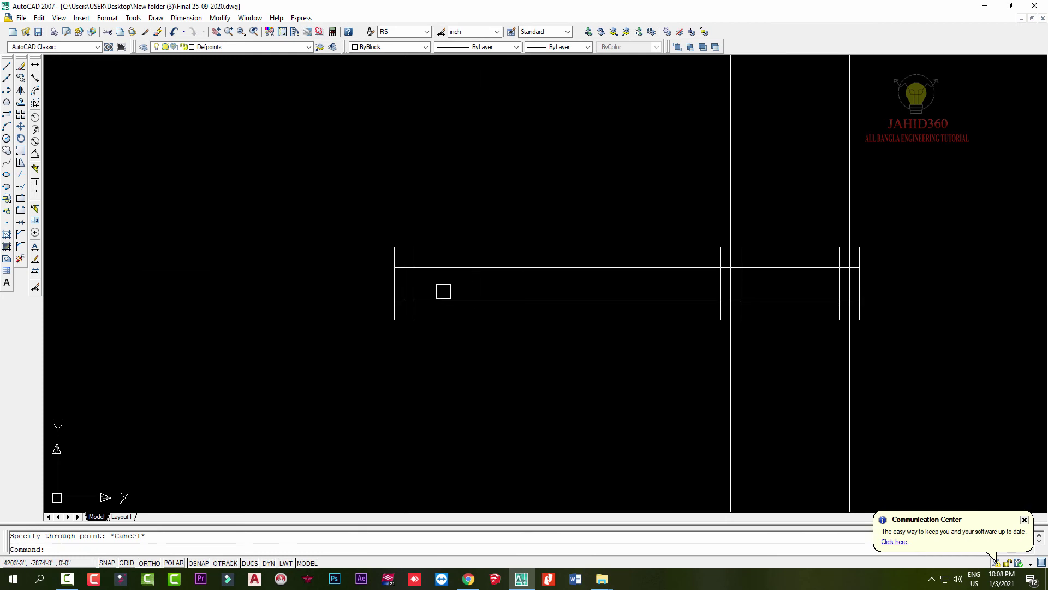
{"action": "scroll", "coordinate": [418, 257], "scroll_direction": "up", "scroll_amount": 2}
{"action": "scroll", "coordinate": [419, 256], "scroll_direction": "down", "scroll_amount": 3}
{"action": "key", "text": "Escape"}
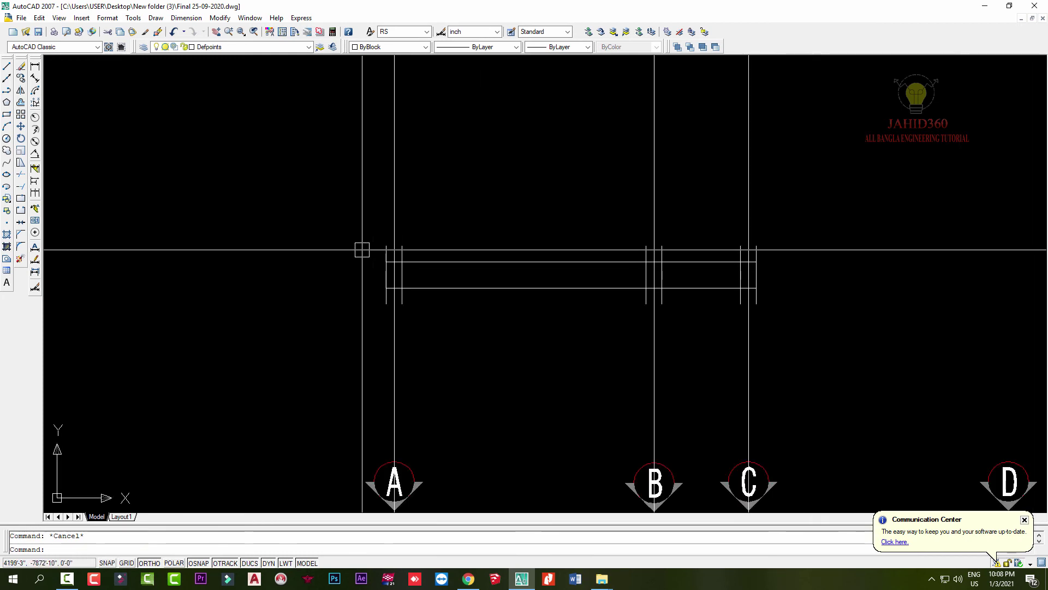
{"action": "left_click", "coordinate": [8, 79]}
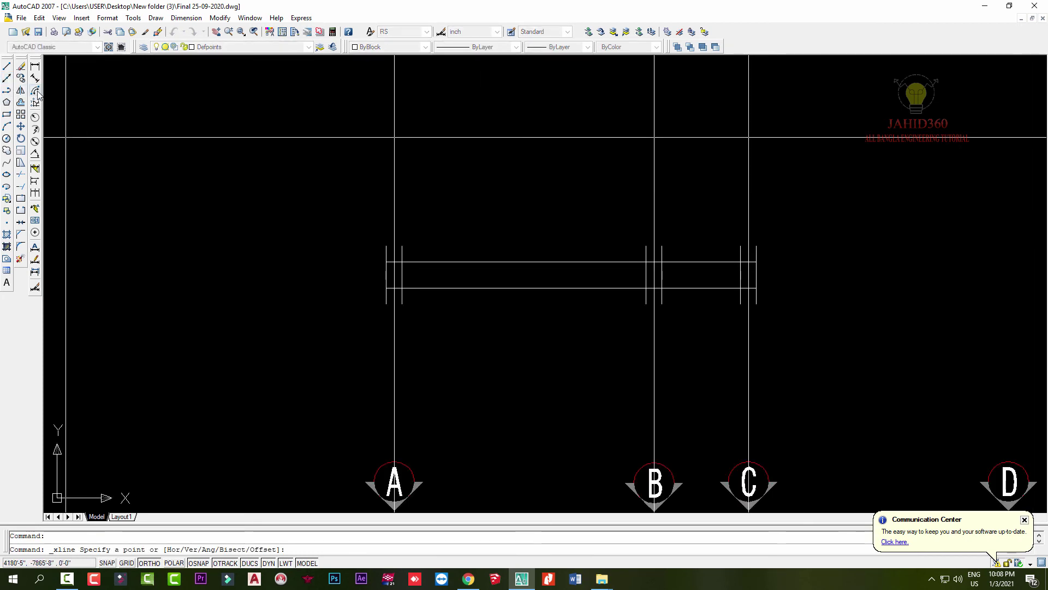
Place horizontal construction lines just above and just below the beam.
{"action": "type", "text": "h"}
{"action": "key", "text": "Return"}
{"action": "scroll", "coordinate": [421, 309], "scroll_direction": "up", "scroll_amount": 2}
{"action": "left_click", "coordinate": [401, 211]}
{"action": "left_click", "coordinate": [396, 361]}
{"action": "key", "text": "Escape"}
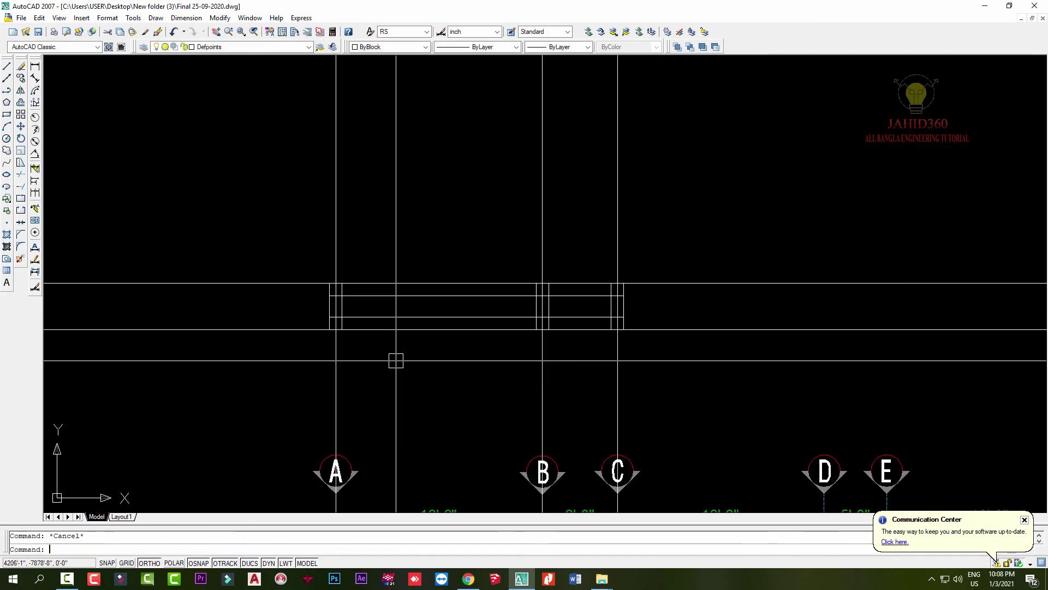
Trim the vertical column lines above and below the beam using those two construction lines.
{"action": "type", "text": "r"}
{"action": "key", "text": "Return"}
{"action": "left_click", "coordinate": [403, 329]}
{"action": "left_click", "coordinate": [403, 282]}
{"action": "key", "text": "Return"}
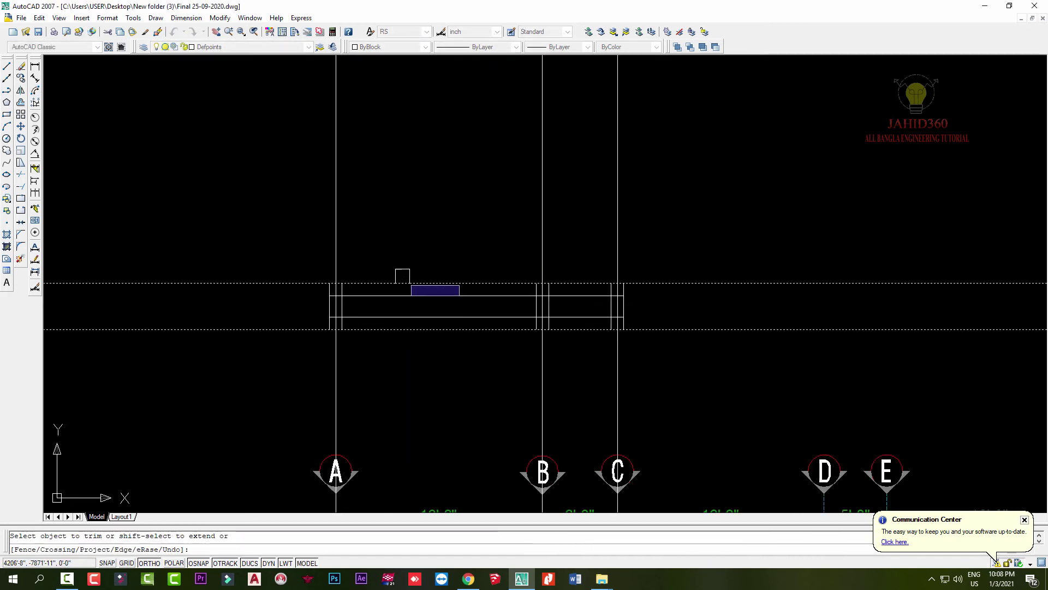
{"action": "left_click", "coordinate": [686, 253]}
{"action": "left_click", "coordinate": [564, 223]}
{"action": "left_click", "coordinate": [688, 403]}
{"action": "left_click", "coordinate": [413, 351]}
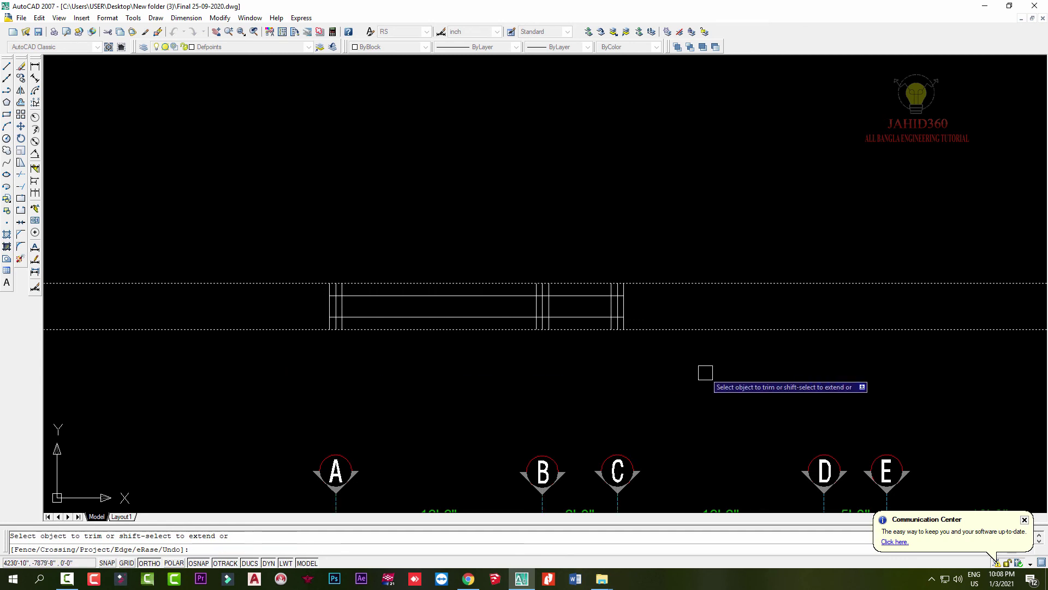
{"action": "key", "text": "Escape"}
Delete the two horizontal construction lines.
{"action": "left_click", "coordinate": [740, 359]}
{"action": "left_click", "coordinate": [661, 219]}
{"action": "key", "text": "Delete"}
{"action": "scroll", "coordinate": [356, 305], "scroll_direction": "up", "scroll_amount": 3}
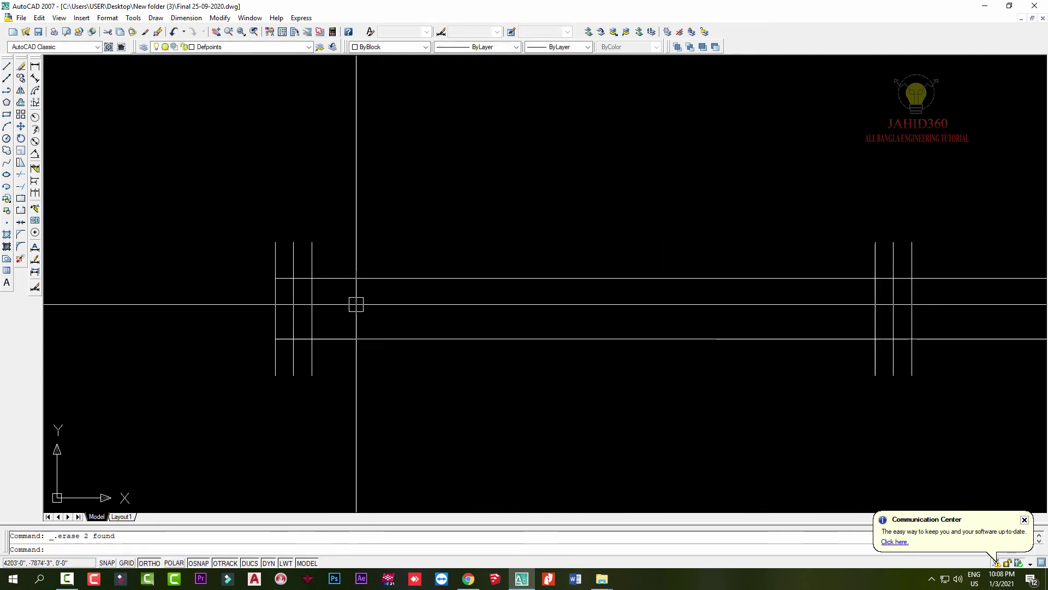
Trim the column-line stubs sticking above and below the beam edges.
{"action": "type", "text": "tr"}
{"action": "key", "text": "Return"}
{"action": "key", "text": "Return"}
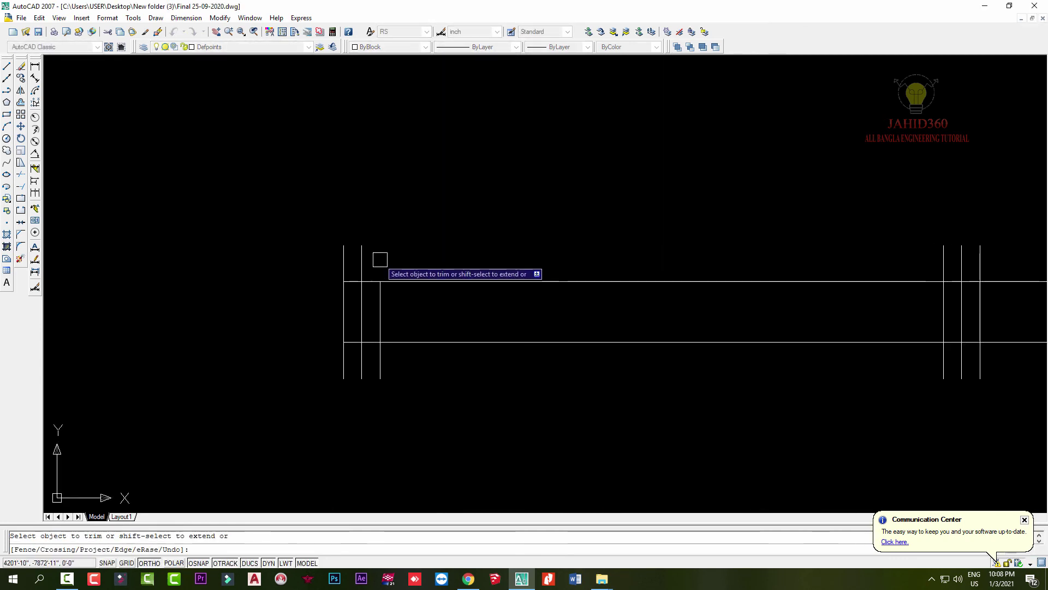
{"action": "left_click", "coordinate": [343, 269]}
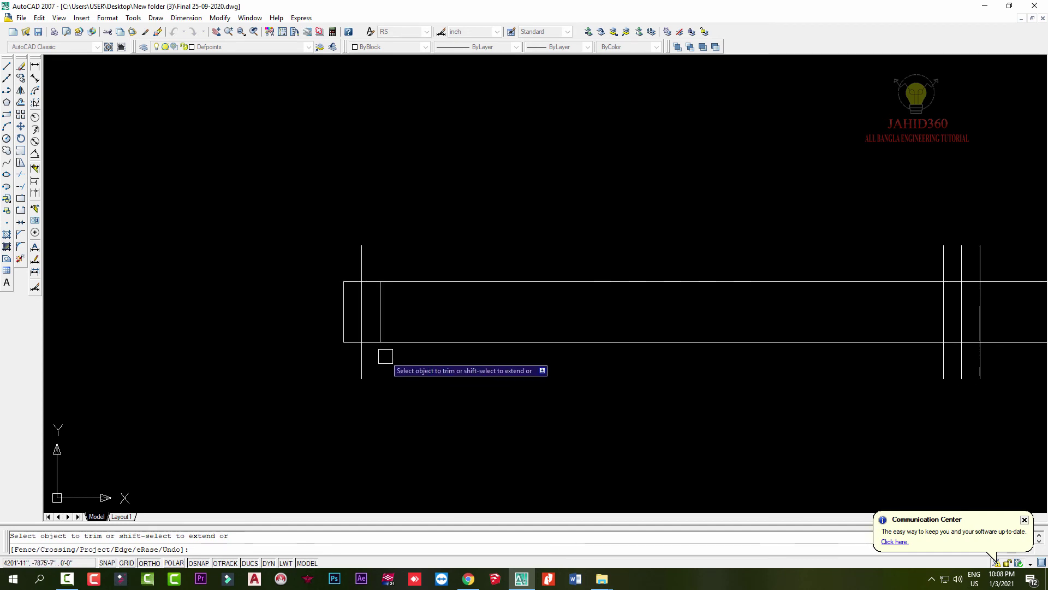
{"action": "scroll", "coordinate": [385, 356], "scroll_direction": "down", "scroll_amount": 3}
{"action": "scroll", "coordinate": [546, 358], "scroll_direction": "up", "scroll_amount": 3}
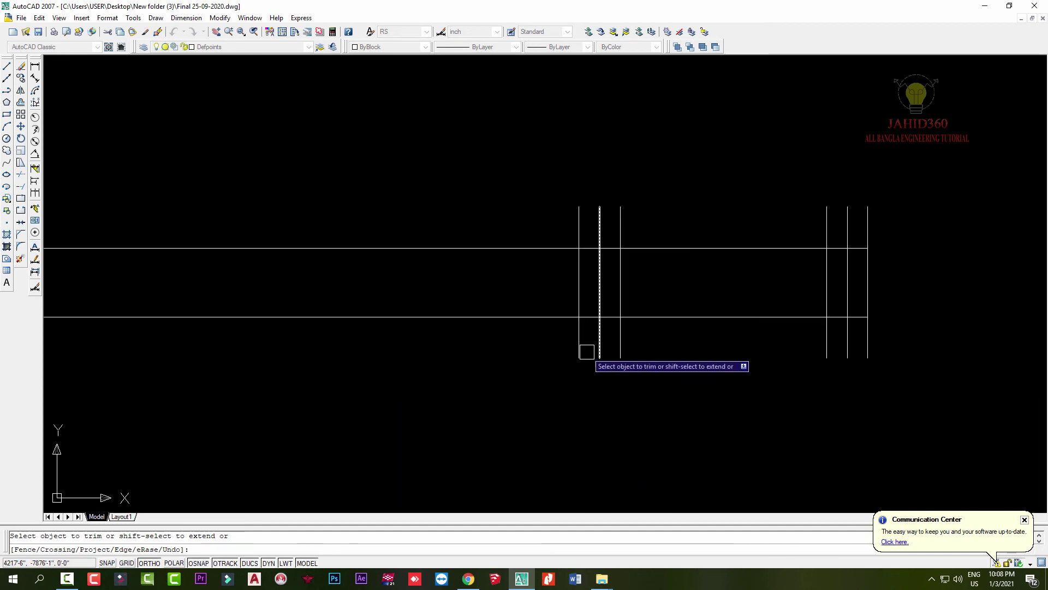
{"action": "left_click", "coordinate": [621, 344]}
{"action": "middle_click_drag", "start_coordinate": [806, 339], "coordinate": [641, 342]}
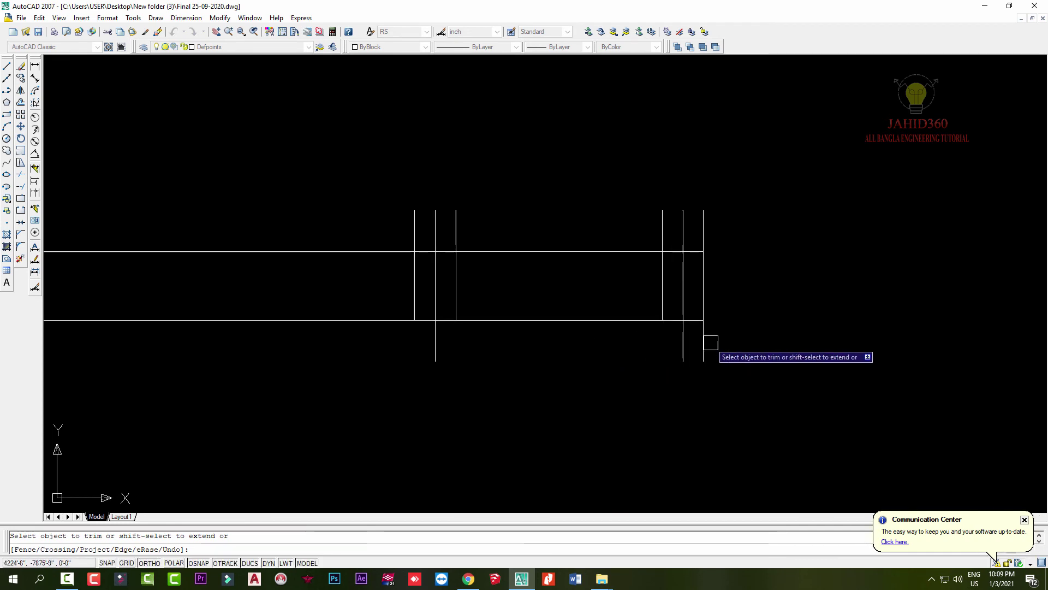
{"action": "left_click", "coordinate": [668, 240]}
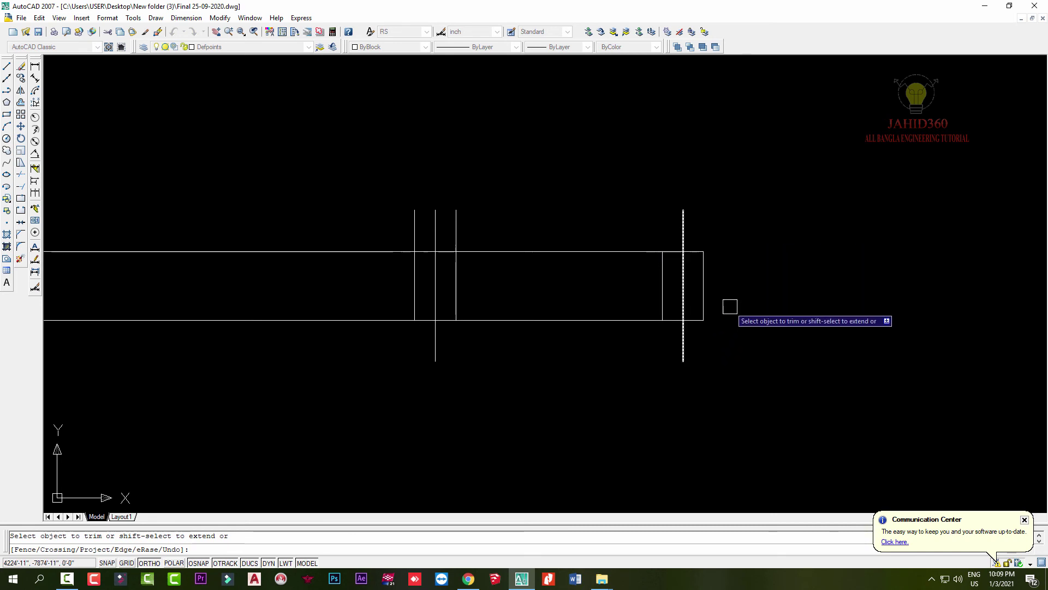
{"action": "scroll", "coordinate": [741, 341], "scroll_direction": "down", "scroll_amount": 3}
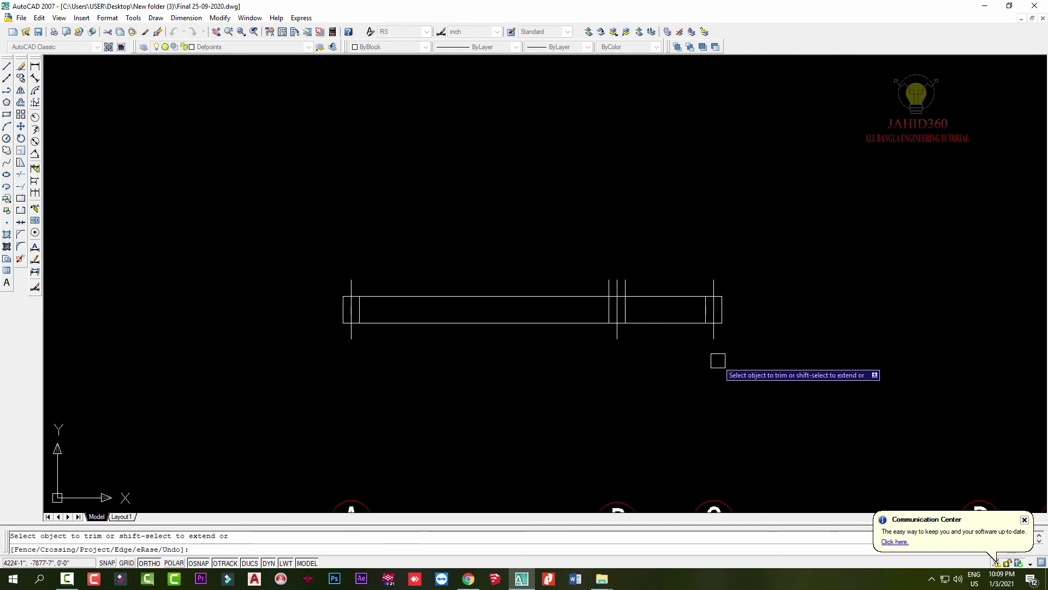
{"action": "scroll", "coordinate": [718, 360], "scroll_direction": "up", "scroll_amount": 4}
Undo the recent trims with U to restore the lower column-line extensions.
{"action": "type", "text": "u"}
{"action": "key", "text": "Return"}
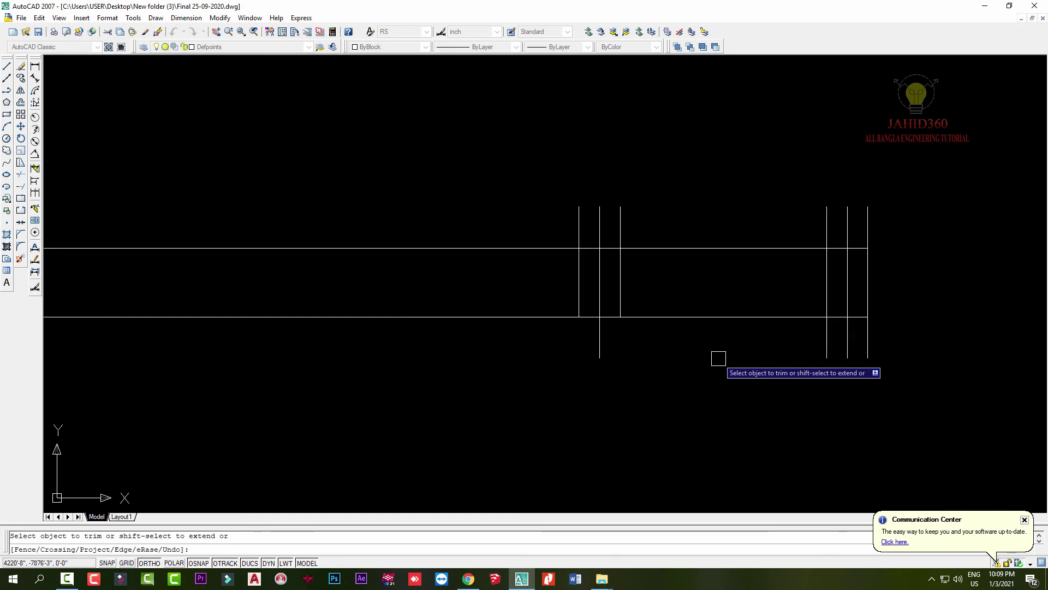
{"action": "scroll", "coordinate": [718, 357], "scroll_direction": "down", "scroll_amount": 1}
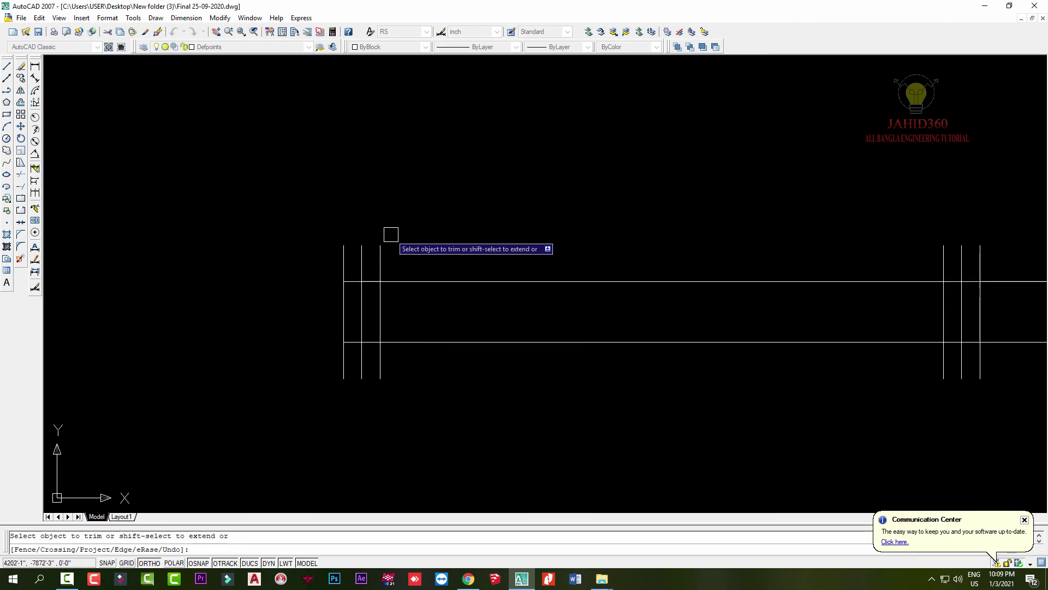
{"action": "scroll", "coordinate": [404, 297], "scroll_direction": "down", "scroll_amount": 3}
{"action": "scroll", "coordinate": [409, 303], "scroll_direction": "down", "scroll_amount": 3}
End the trim and zoom over to the existing FB-04 floor-beam long-section detail.
{"action": "scroll", "coordinate": [463, 216], "scroll_direction": "down", "scroll_amount": 3}
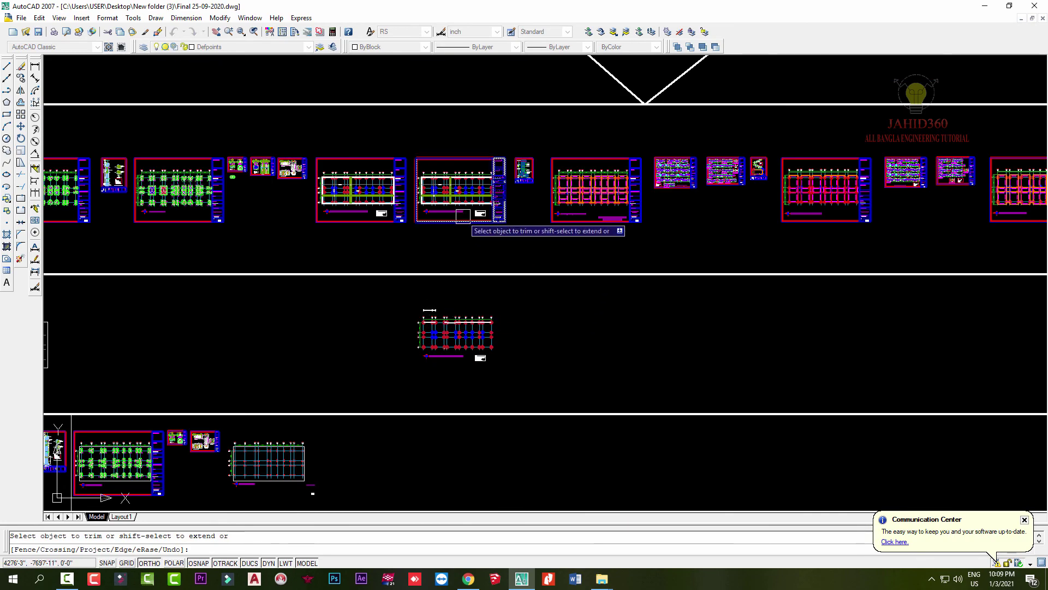
{"action": "scroll", "coordinate": [463, 216], "scroll_direction": "up", "scroll_amount": 3}
{"action": "middle_click_drag", "start_coordinate": [631, 190], "coordinate": [803, 185]}
{"action": "scroll", "coordinate": [803, 185], "scroll_direction": "up", "scroll_amount": 3}
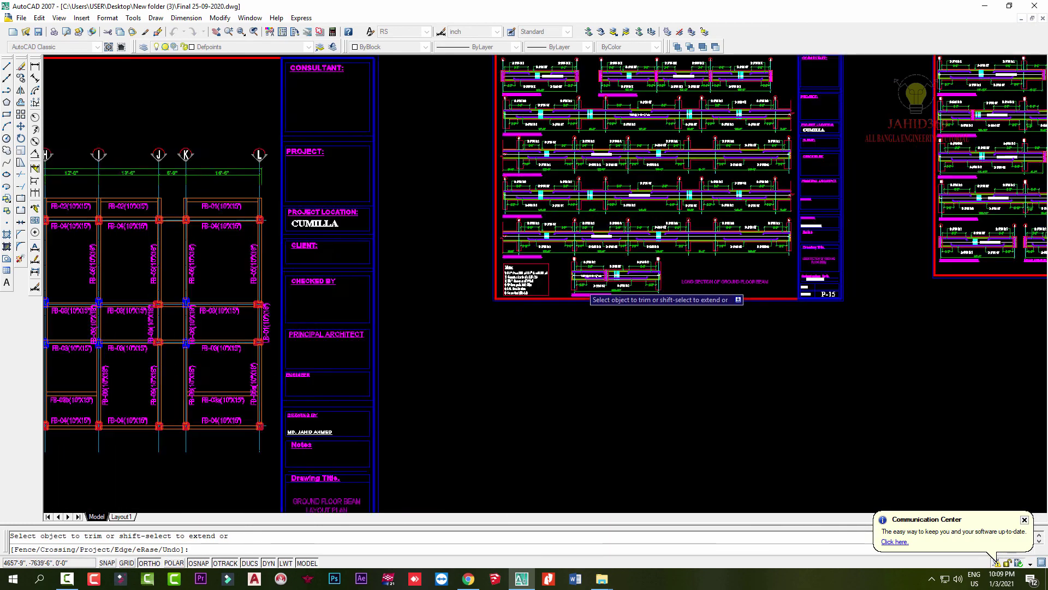
{"action": "scroll", "coordinate": [595, 247], "scroll_direction": "up", "scroll_amount": 3}
{"action": "scroll", "coordinate": [594, 247], "scroll_direction": "up", "scroll_amount": 3}
{"action": "key", "text": "Escape"}
{"action": "scroll", "coordinate": [557, 274], "scroll_direction": "up", "scroll_amount": 5}
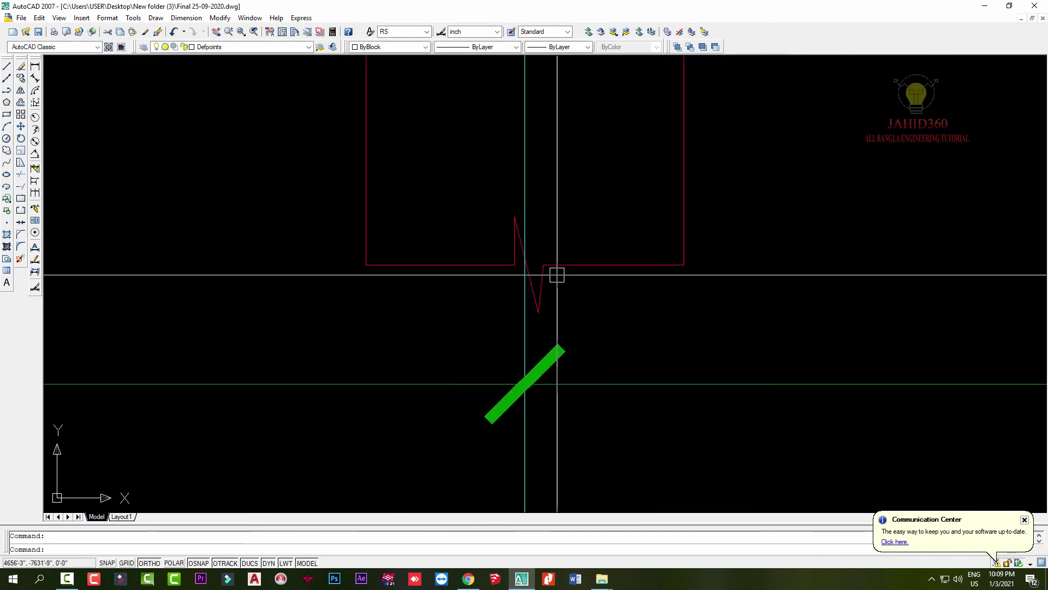
{"action": "scroll", "coordinate": [546, 269], "scroll_direction": "up", "scroll_amount": 1}
{"action": "scroll", "coordinate": [540, 265], "scroll_direction": "up", "scroll_amount": 1}
{"action": "scroll", "coordinate": [552, 273], "scroll_direction": "down", "scroll_amount": 4}
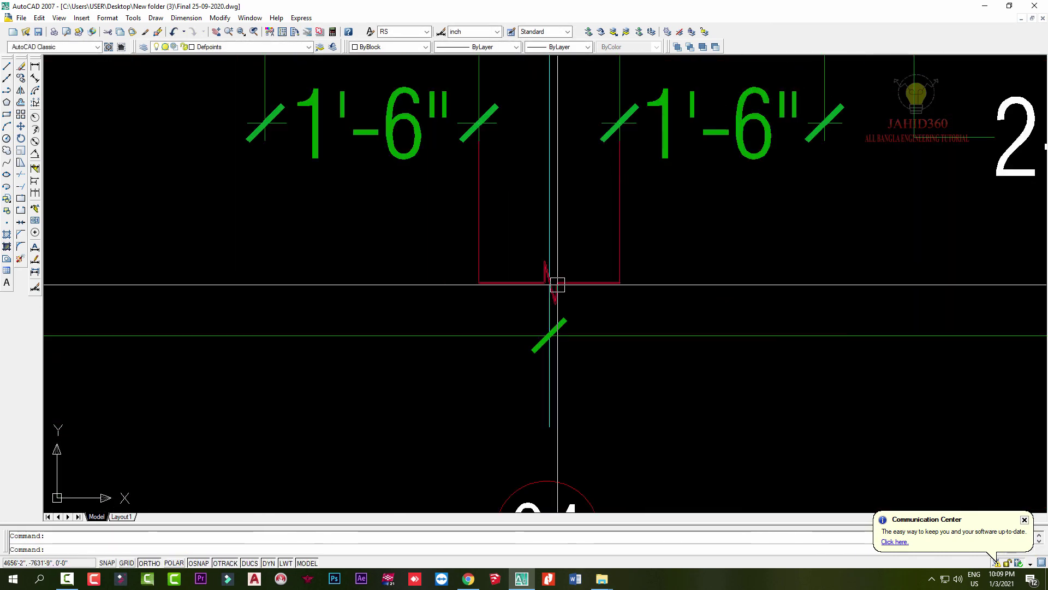
{"action": "scroll", "coordinate": [596, 288], "scroll_direction": "down", "scroll_amount": 5}
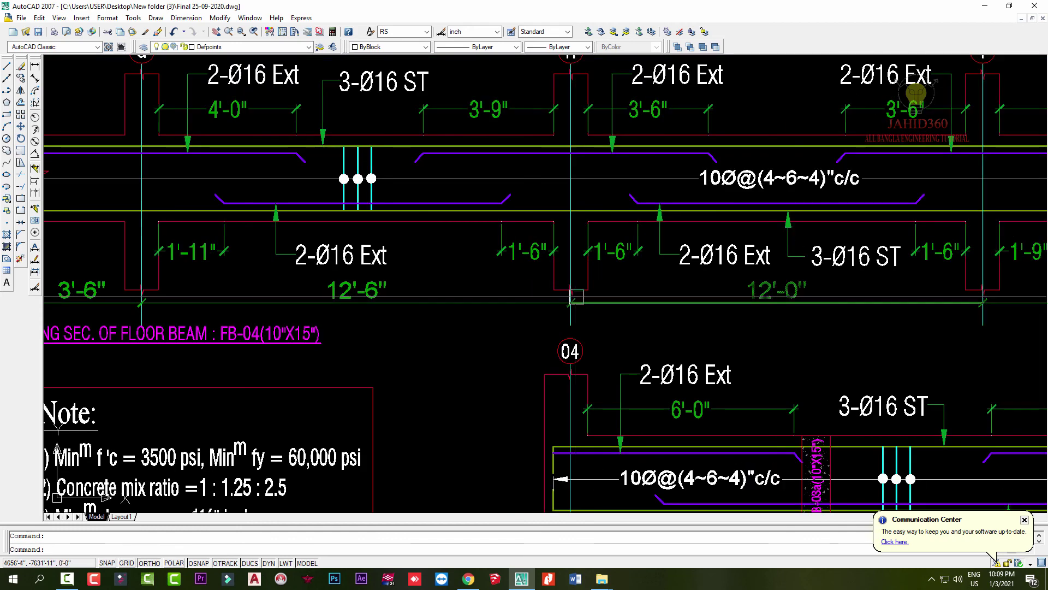
Inspect the break line at column H, then zoom back to the new beam.
{"action": "middle_click_drag", "start_coordinate": [585, 285], "coordinate": [539, 373]}
{"action": "scroll", "coordinate": [557, 210], "scroll_direction": "up", "scroll_amount": 6}
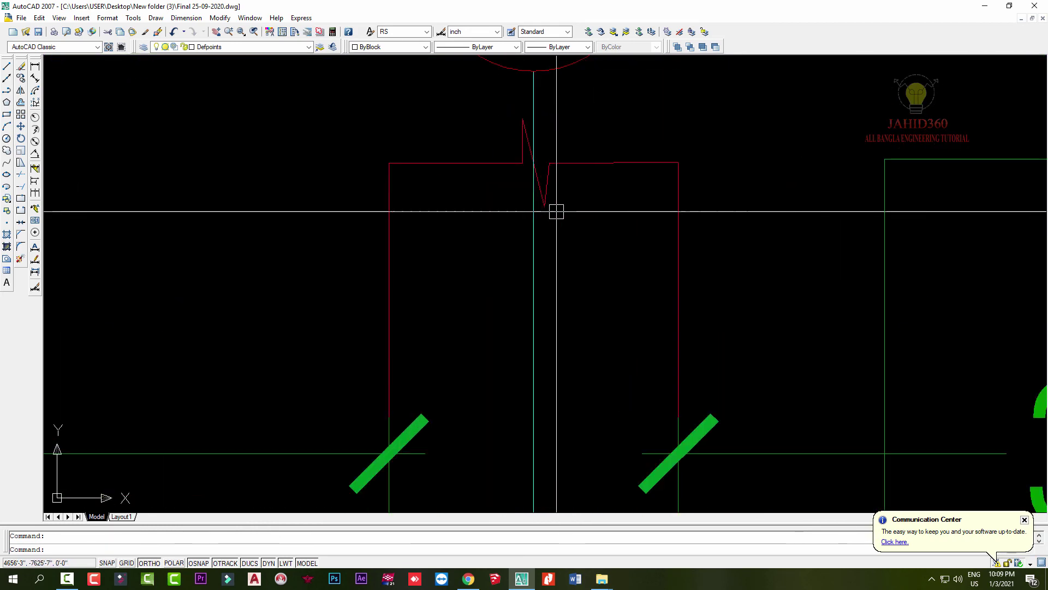
{"action": "scroll", "coordinate": [551, 183], "scroll_direction": "down", "scroll_amount": 3}
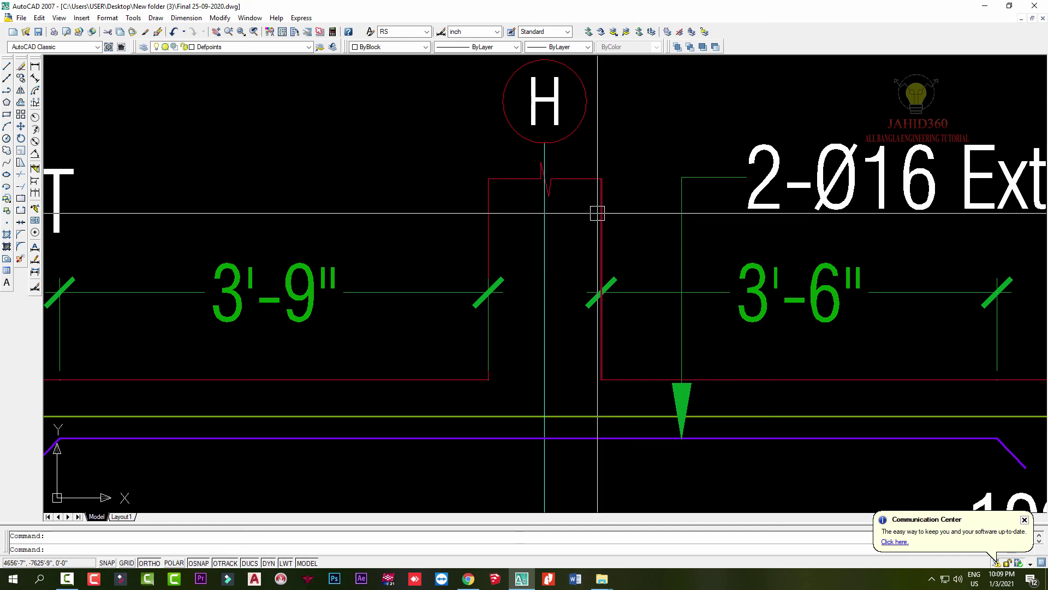
{"action": "scroll", "coordinate": [598, 213], "scroll_direction": "down", "scroll_amount": 5}
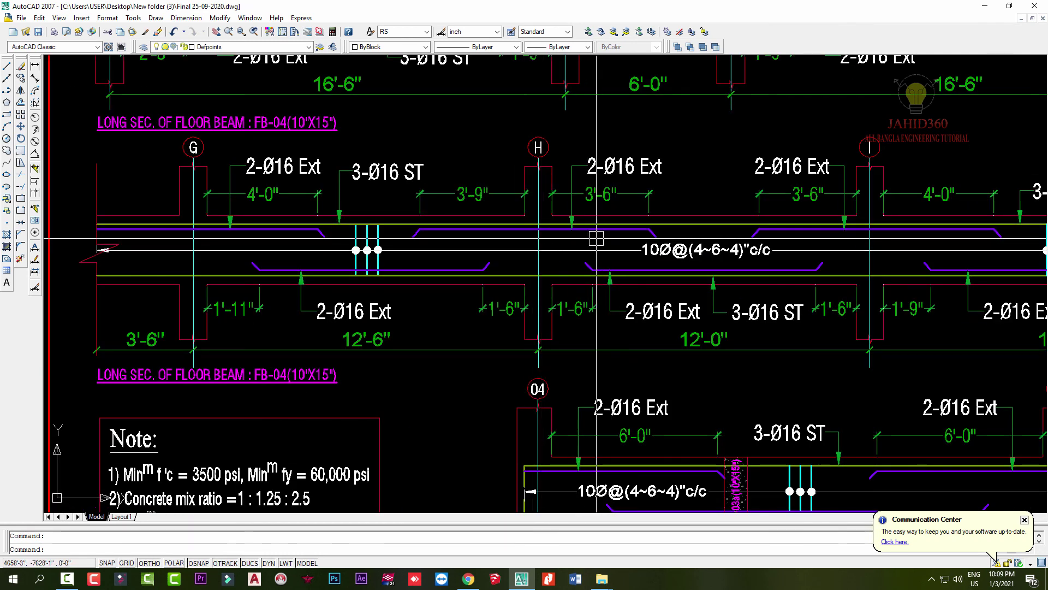
{"action": "scroll", "coordinate": [612, 237], "scroll_direction": "down", "scroll_amount": 4}
{"action": "scroll", "coordinate": [612, 237], "scroll_direction": "down", "scroll_amount": 3}
{"action": "scroll", "coordinate": [590, 275], "scroll_direction": "down", "scroll_amount": 2}
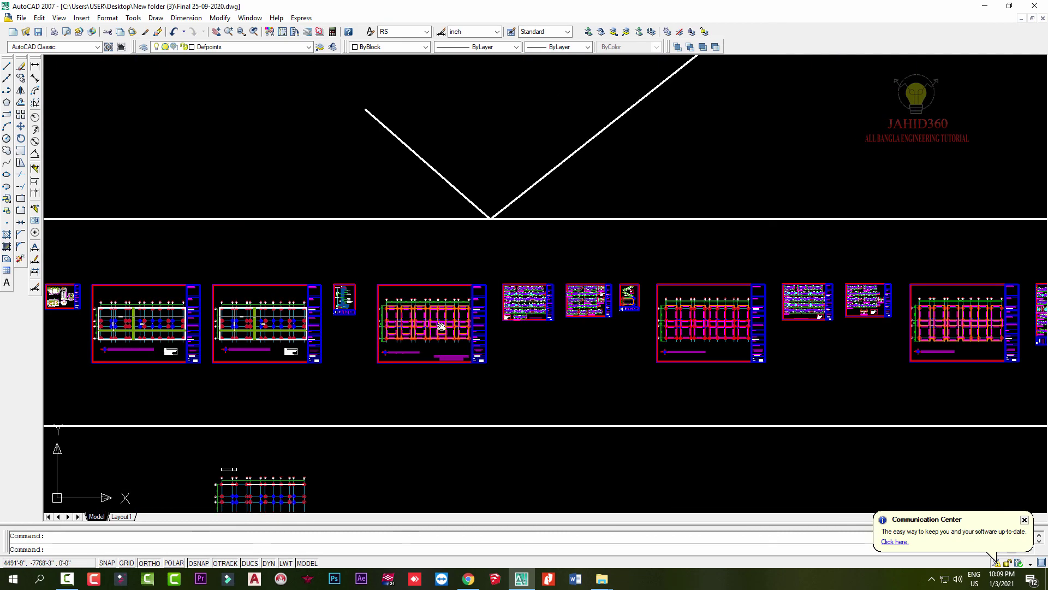
{"action": "scroll", "coordinate": [243, 327], "scroll_direction": "up", "scroll_amount": 4}
{"action": "scroll", "coordinate": [244, 358], "scroll_direction": "up", "scroll_amount": 4}
{"action": "scroll", "coordinate": [149, 316], "scroll_direction": "up", "scroll_amount": 3}
Offset the beam's top and bottom lines outward by 12.
{"action": "scroll", "coordinate": [164, 284], "scroll_direction": "up", "scroll_amount": 3}
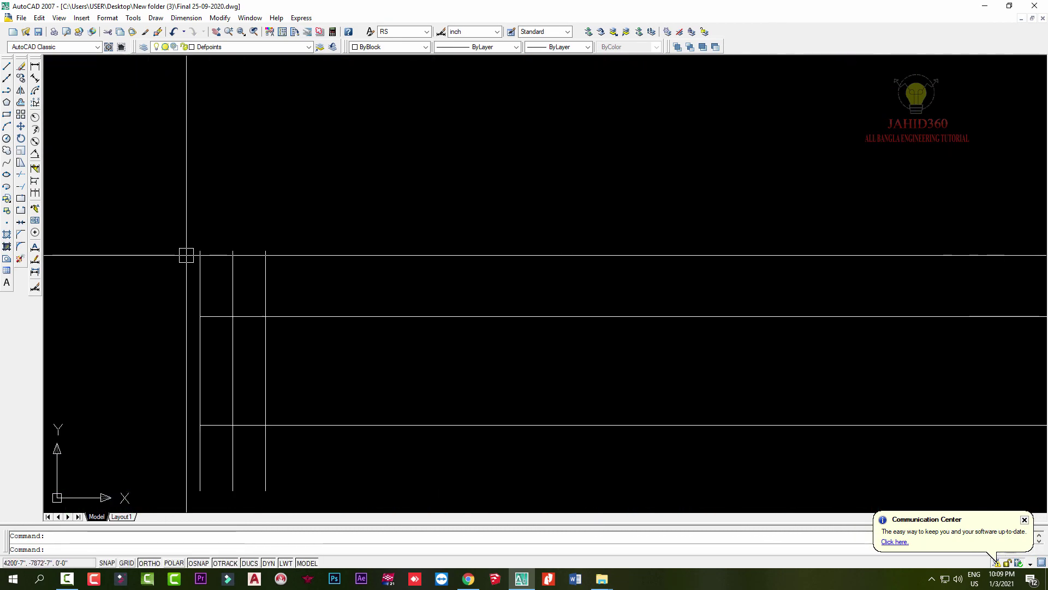
{"action": "scroll", "coordinate": [191, 259], "scroll_direction": "up", "scroll_amount": 2}
{"action": "scroll", "coordinate": [240, 279], "scroll_direction": "up", "scroll_amount": 2}
{"action": "scroll", "coordinate": [282, 314], "scroll_direction": "up", "scroll_amount": 2}
{"action": "scroll", "coordinate": [273, 300], "scroll_direction": "up", "scroll_amount": 2}
{"action": "key", "text": "Escape"}
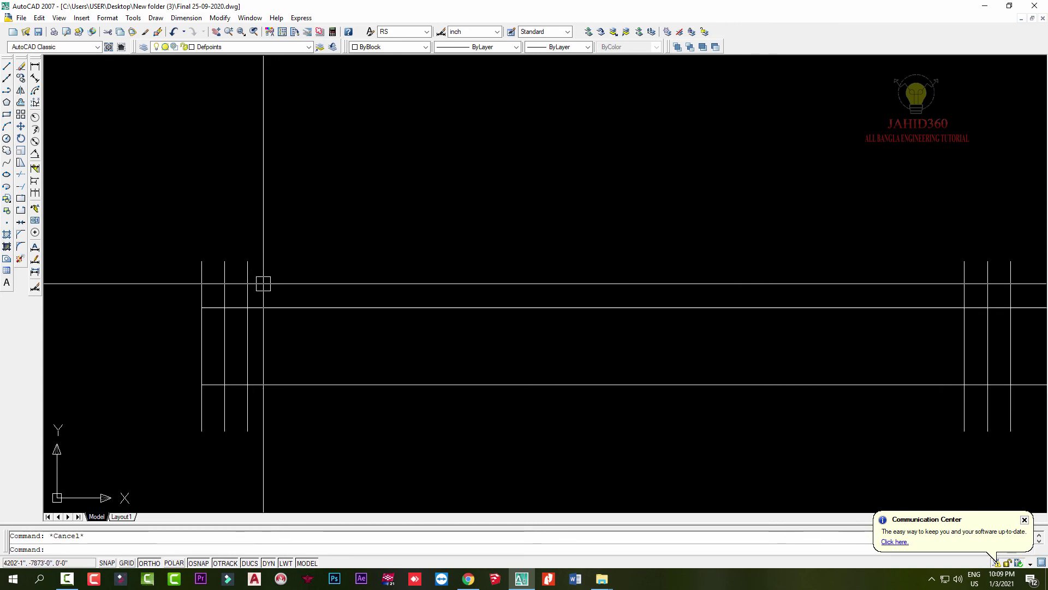
{"action": "scroll", "coordinate": [354, 276], "scroll_direction": "up", "scroll_amount": 1}
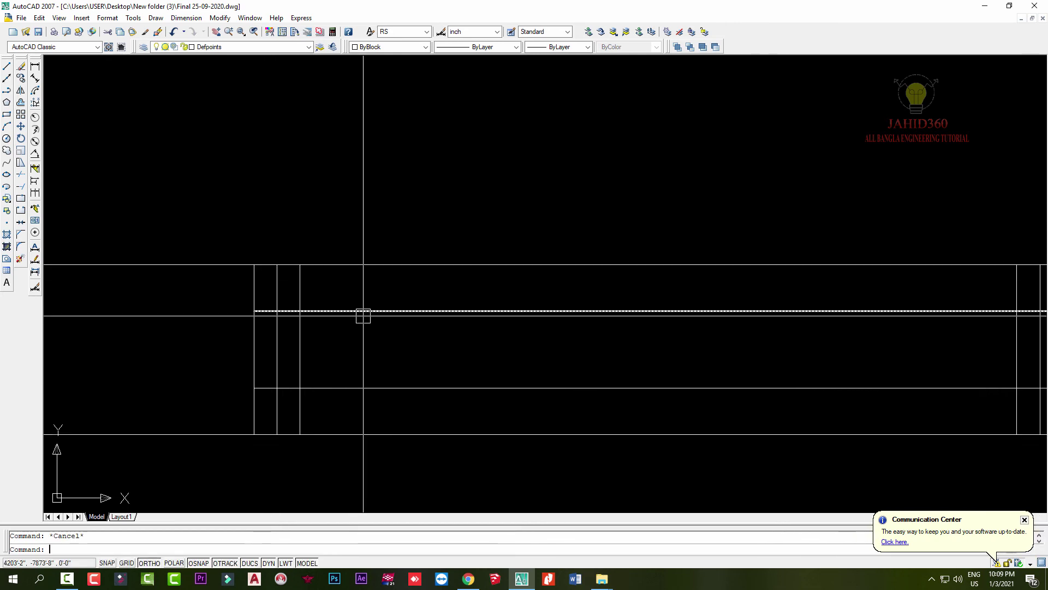
{"action": "type", "text": "12"}
{"action": "key", "text": "Return"}
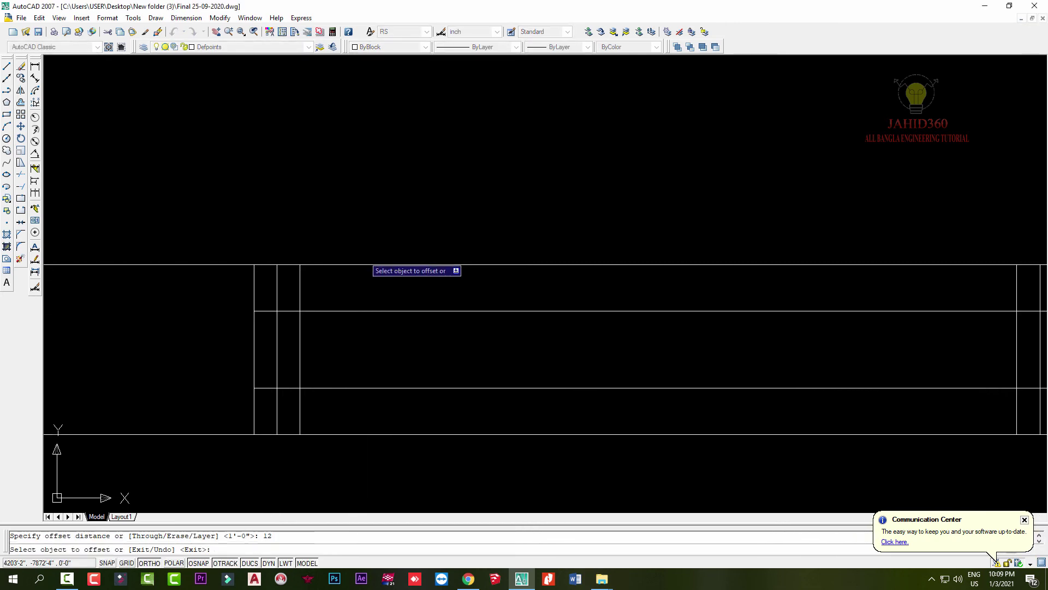
{"action": "left_click", "coordinate": [365, 263]}
{"action": "left_click", "coordinate": [354, 197]}
{"action": "left_click", "coordinate": [344, 434]}
{"action": "left_click", "coordinate": [354, 485]}
{"action": "middle_click_drag", "start_coordinate": [353, 485], "coordinate": [353, 388]}
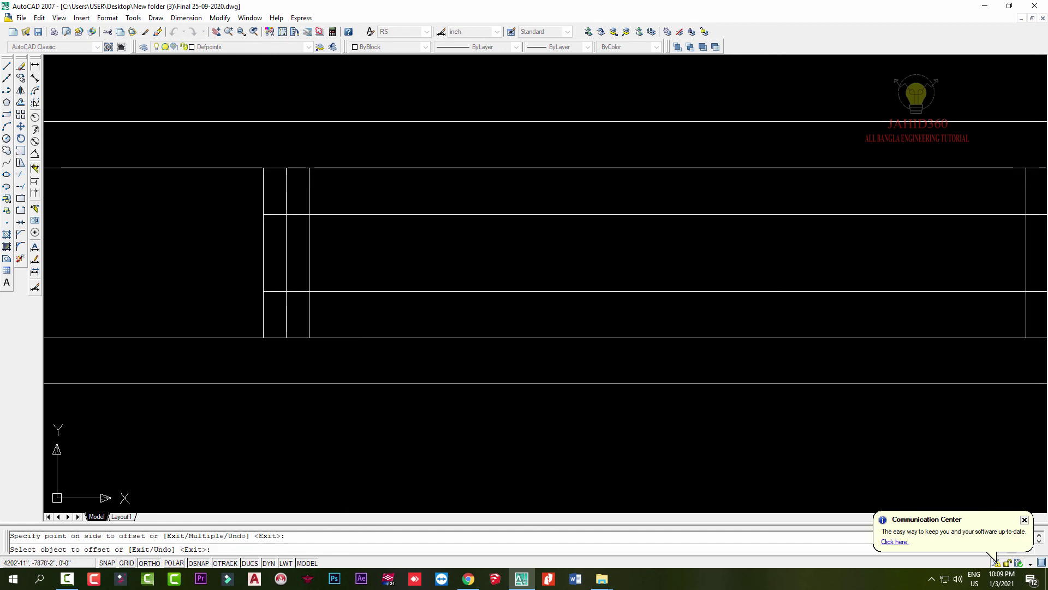
{"action": "key", "text": "Escape"}
Extend the column lines to the new offset lines.
{"action": "type", "text": "x"}
{"action": "key", "text": "Return"}
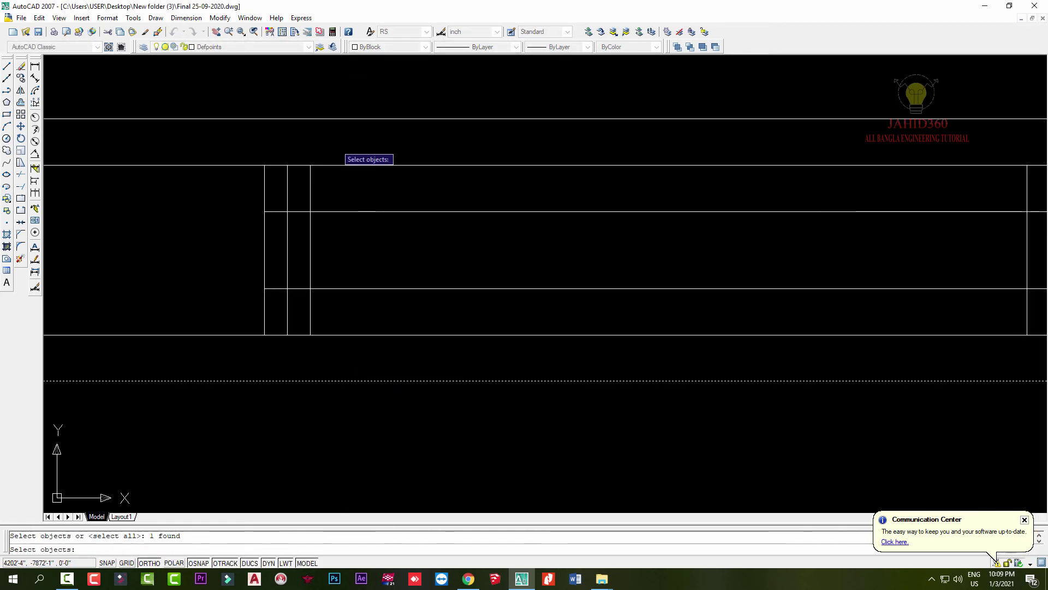
{"action": "key", "text": "Return"}
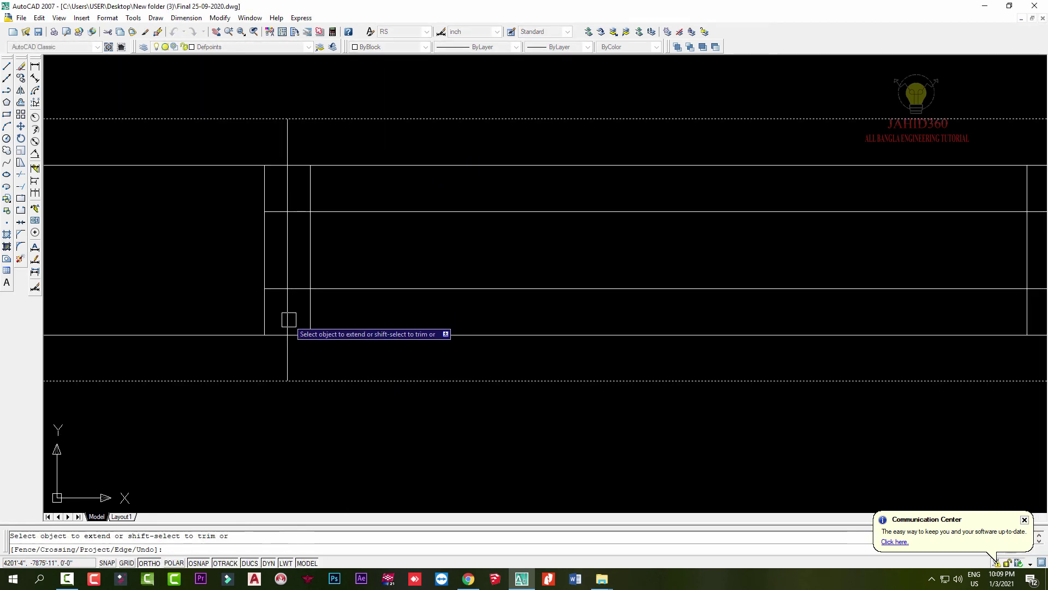
{"action": "scroll", "coordinate": [452, 333], "scroll_direction": "down", "scroll_amount": 5}
{"action": "scroll", "coordinate": [453, 332], "scroll_direction": "up", "scroll_amount": 3}
{"action": "scroll", "coordinate": [384, 276], "scroll_direction": "up", "scroll_amount": 2}
{"action": "scroll", "coordinate": [390, 344], "scroll_direction": "down", "scroll_amount": 2}
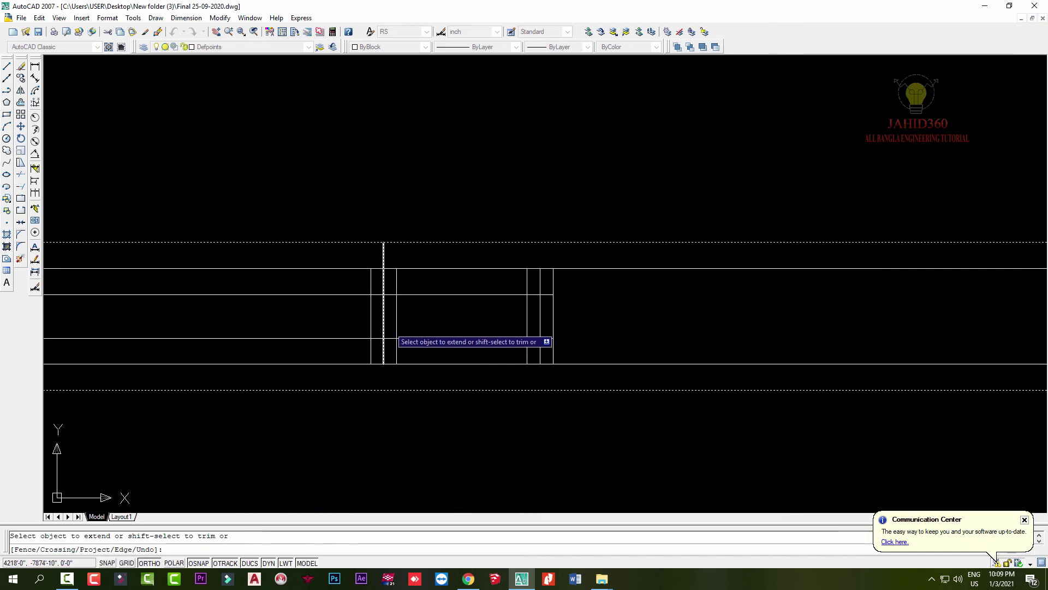
{"action": "scroll", "coordinate": [387, 353], "scroll_direction": "up", "scroll_amount": 2}
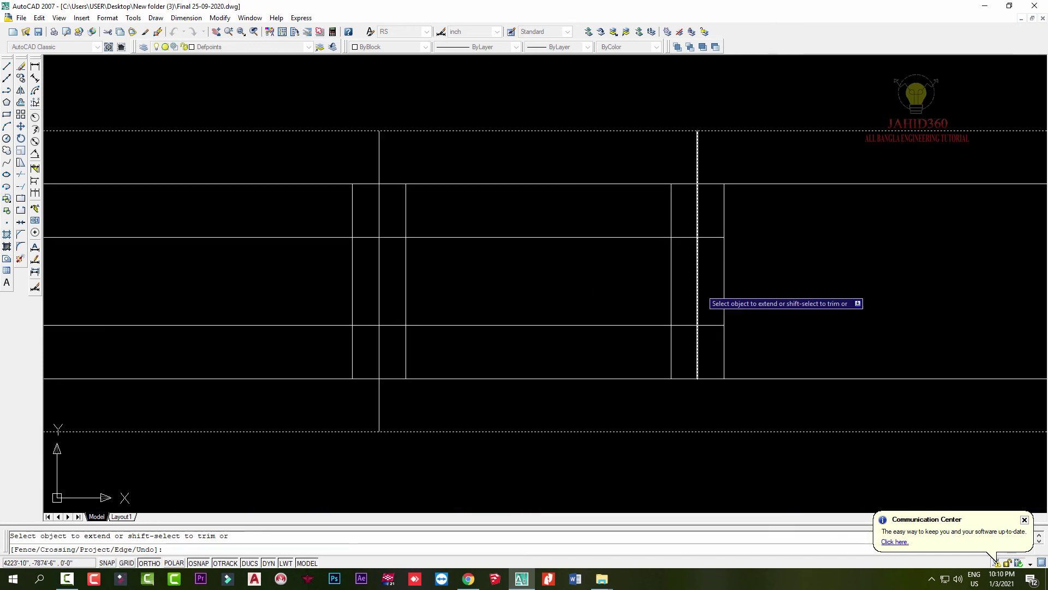
{"action": "scroll", "coordinate": [697, 355], "scroll_direction": "down", "scroll_amount": 3}
{"action": "key", "text": "Escape"}
Erase the dashed construction line and the other unwanted lines.
{"action": "left_click", "coordinate": [715, 356]}
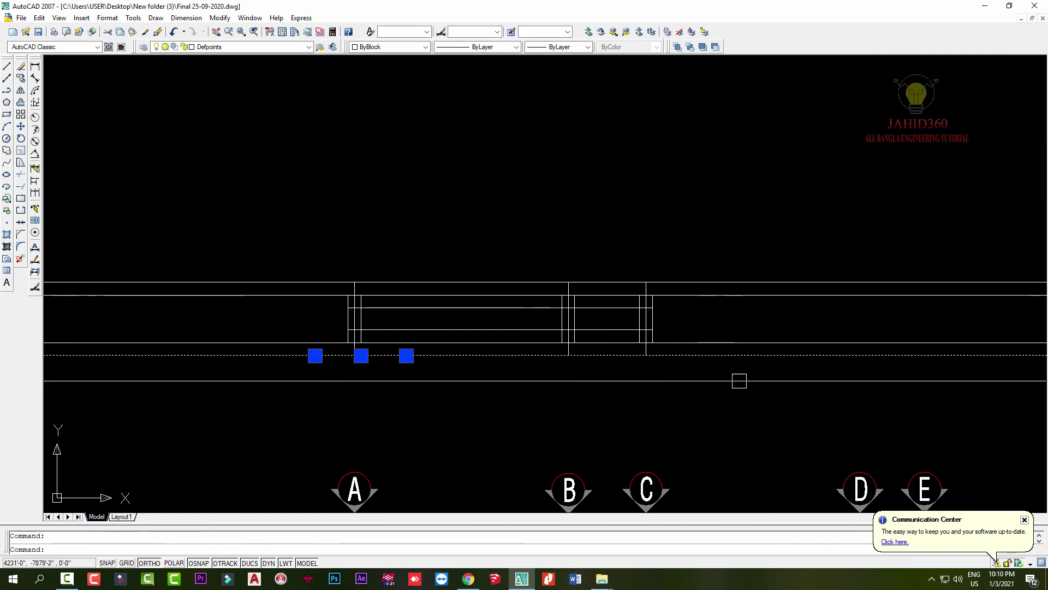
{"action": "left_click", "coordinate": [749, 387]}
{"action": "left_click", "coordinate": [707, 237]}
{"action": "key", "text": "Delete"}
{"action": "scroll", "coordinate": [362, 318], "scroll_direction": "up", "scroll_amount": 3}
{"action": "scroll", "coordinate": [375, 276], "scroll_direction": "up", "scroll_amount": 2}
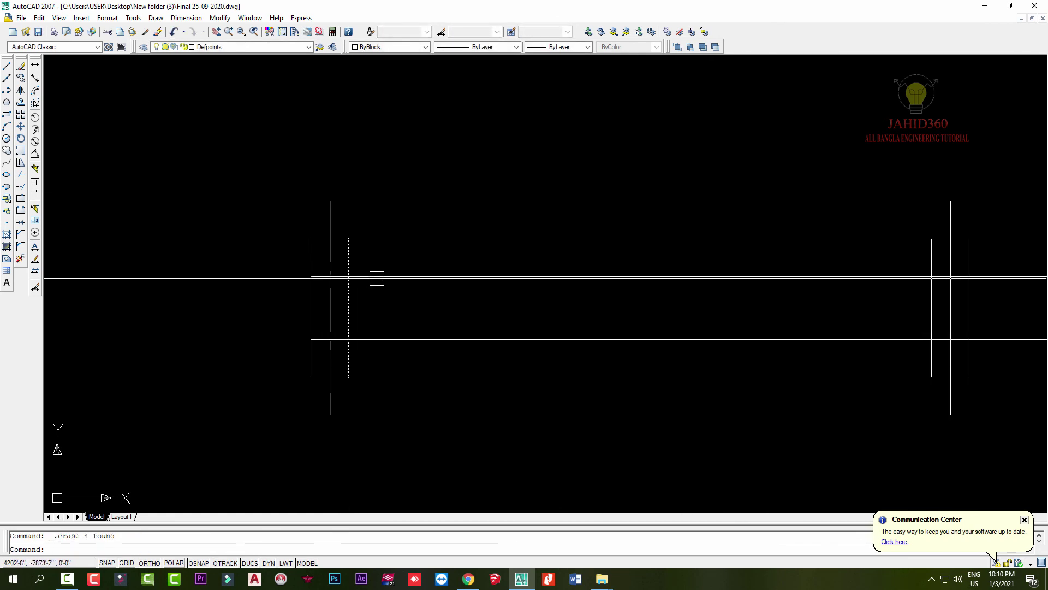
{"action": "scroll", "coordinate": [392, 282], "scroll_direction": "up", "scroll_amount": 1}
Draw a zig-zag break-line polyline on the first column's top line.
{"action": "type", "text": "pl"}
{"action": "key", "text": "Return"}
{"action": "scroll", "coordinate": [262, 219], "scroll_direction": "up", "scroll_amount": 2}
{"action": "left_click", "coordinate": [224, 197]}
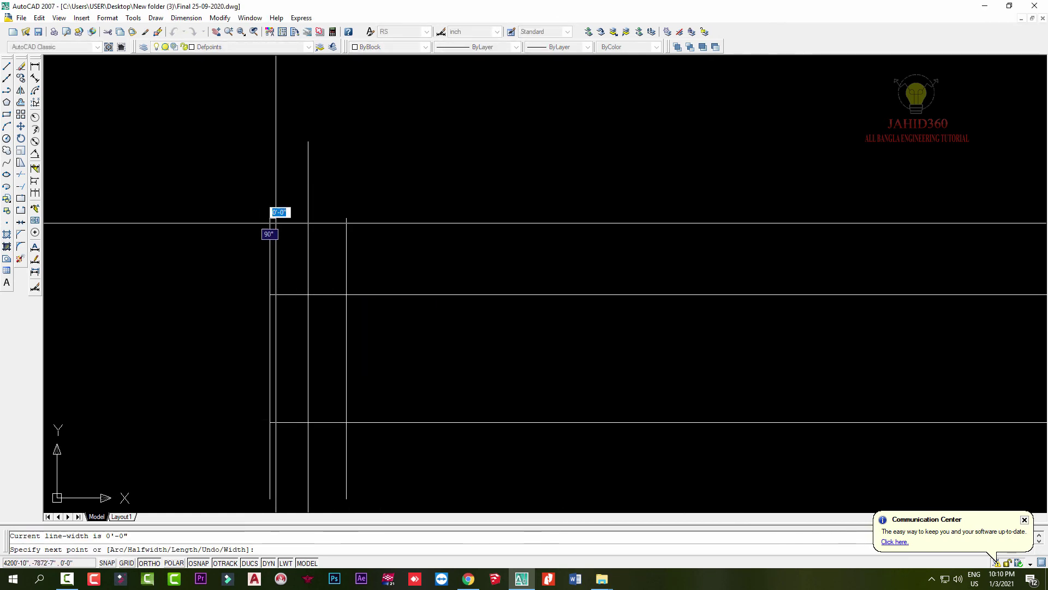
{"action": "left_click", "coordinate": [314, 197]}
{"action": "left_click", "coordinate": [314, 149]}
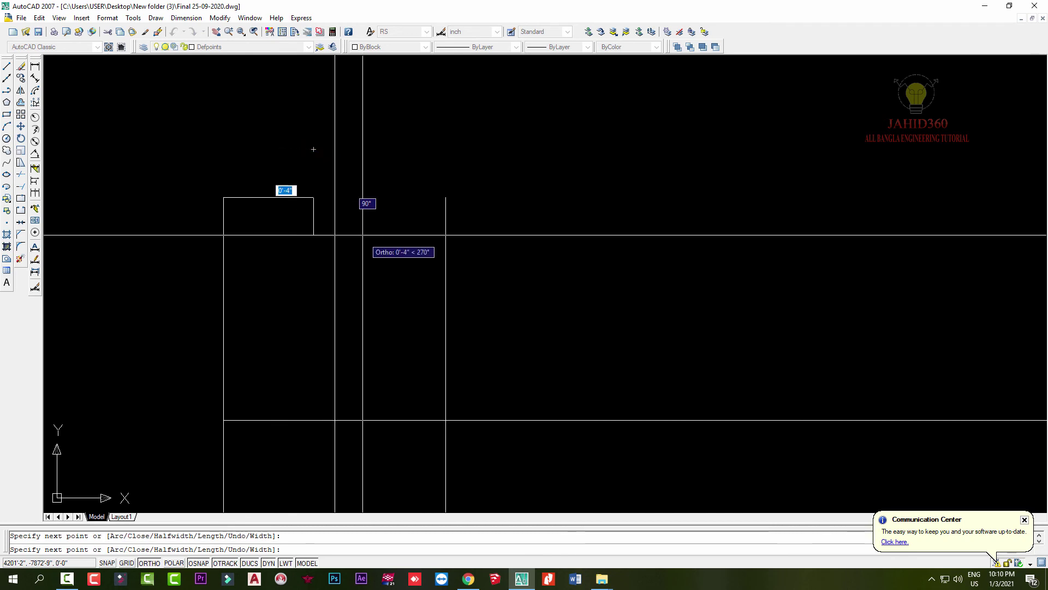
{"action": "key", "text": "F8"}
{"action": "left_click", "coordinate": [361, 229]}
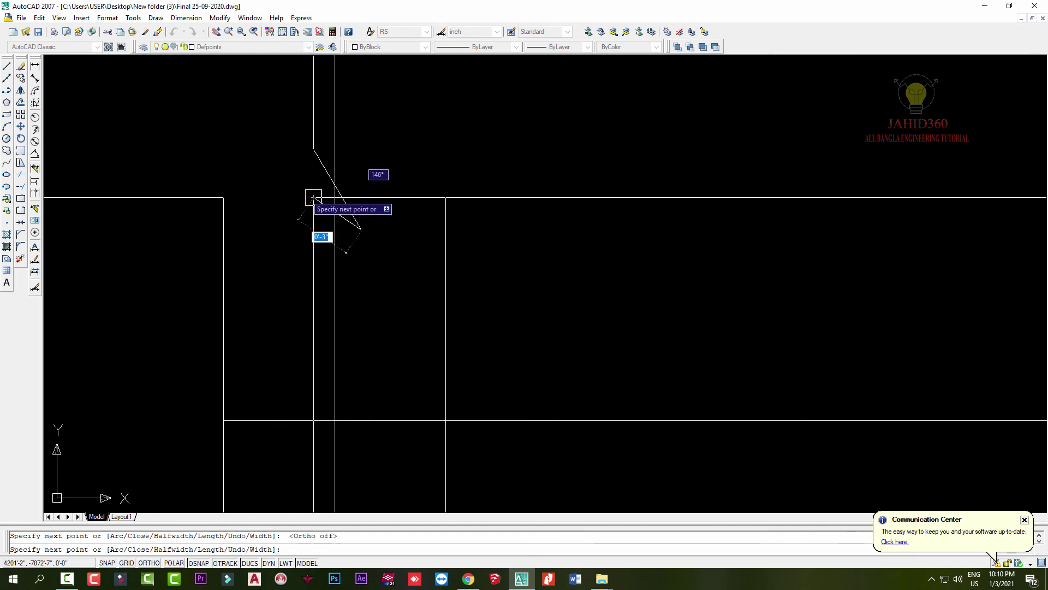
{"action": "left_click", "coordinate": [362, 197]}
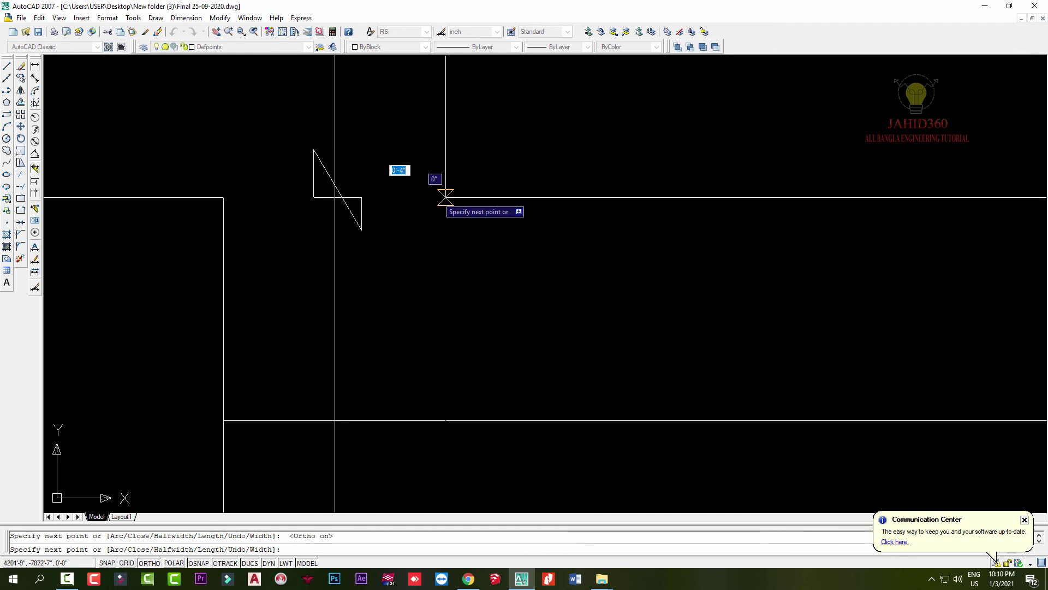
{"action": "key", "text": "Escape"}
{"action": "scroll", "coordinate": [391, 256], "scroll_direction": "down", "scroll_amount": 4}
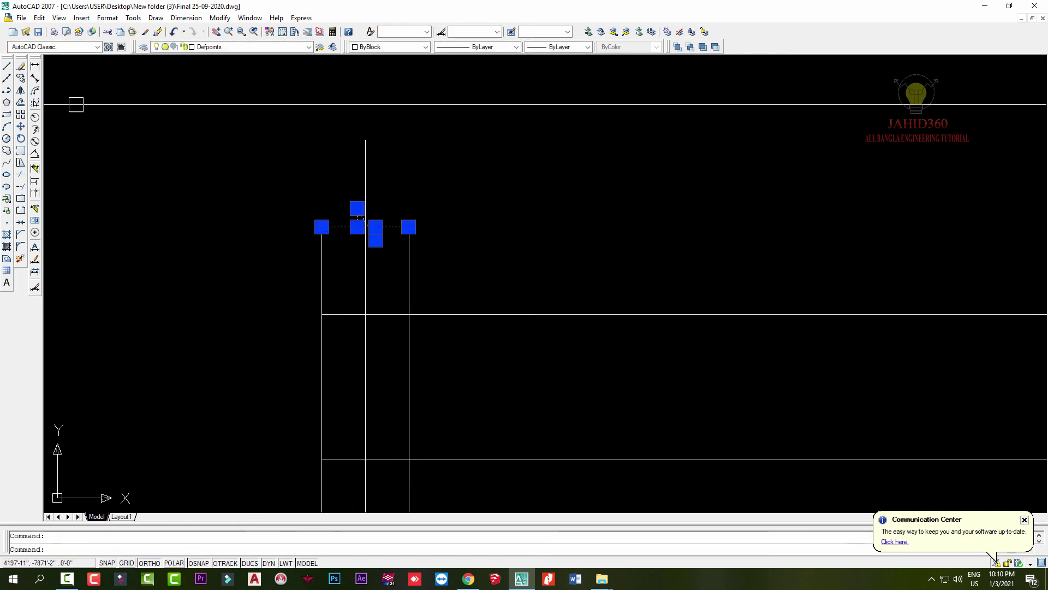
Copy the break line to the bottom of the first column.
{"action": "left_click", "coordinate": [21, 78]}
{"action": "left_click", "coordinate": [409, 226]}
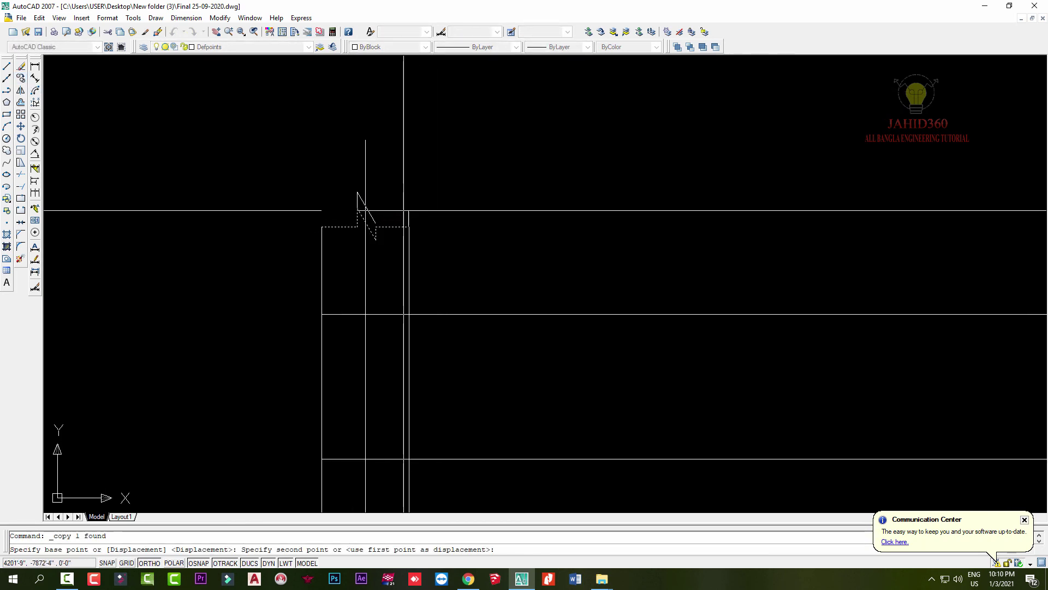
{"action": "scroll", "coordinate": [388, 306], "scroll_direction": "down", "scroll_amount": 2}
{"action": "left_click", "coordinate": [390, 341]}
{"action": "key", "text": "Escape"}
{"action": "scroll", "coordinate": [440, 337], "scroll_direction": "down", "scroll_amount": 2}
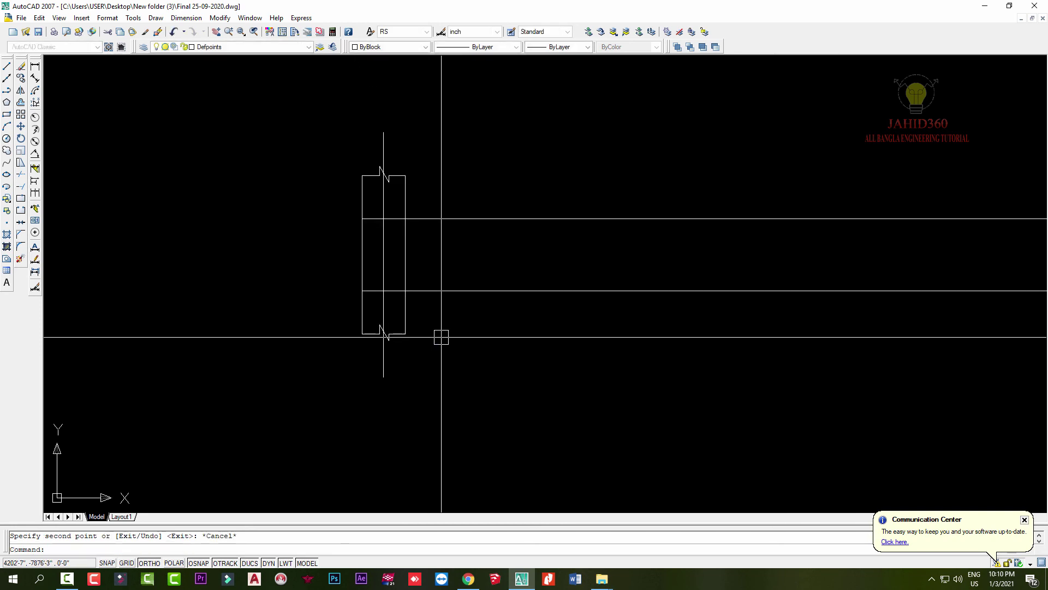
{"action": "scroll", "coordinate": [383, 176], "scroll_direction": "up", "scroll_amount": 2}
Copy the top and bottom break lines onto the other column stubs.
{"action": "left_click", "coordinate": [332, 155]}
{"action": "left_click", "coordinate": [473, 199]}
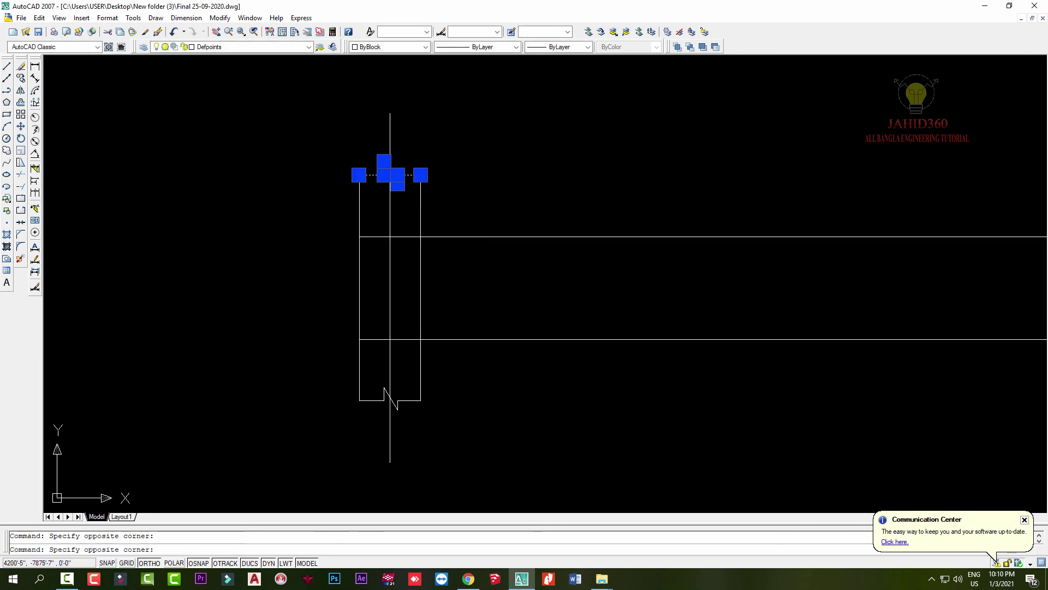
{"action": "left_click", "coordinate": [492, 411]}
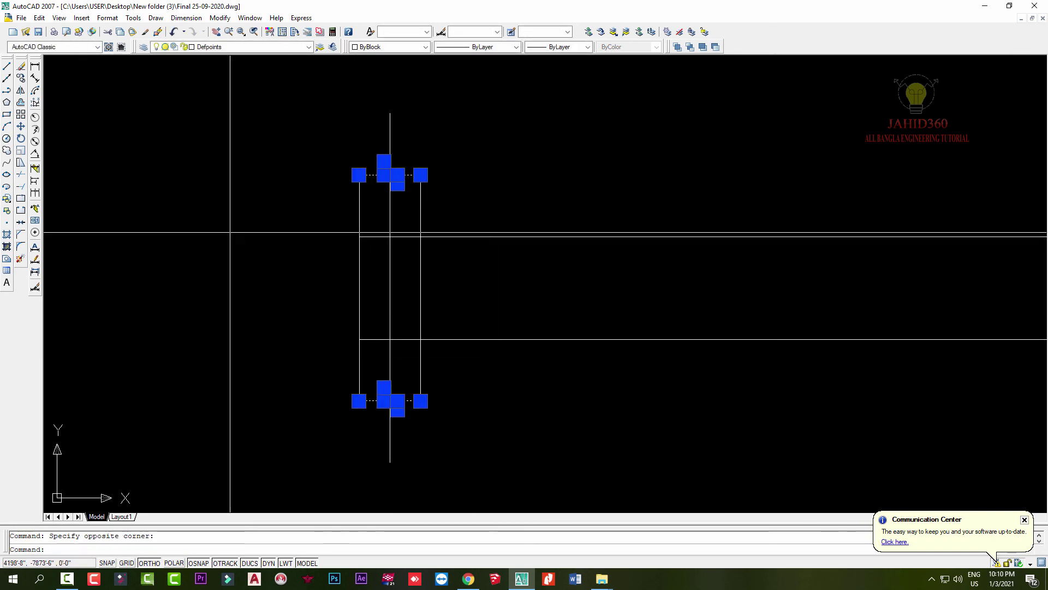
{"action": "left_click", "coordinate": [22, 80]}
{"action": "left_click", "coordinate": [390, 132]}
{"action": "scroll", "coordinate": [516, 305], "scroll_direction": "down", "scroll_amount": 3}
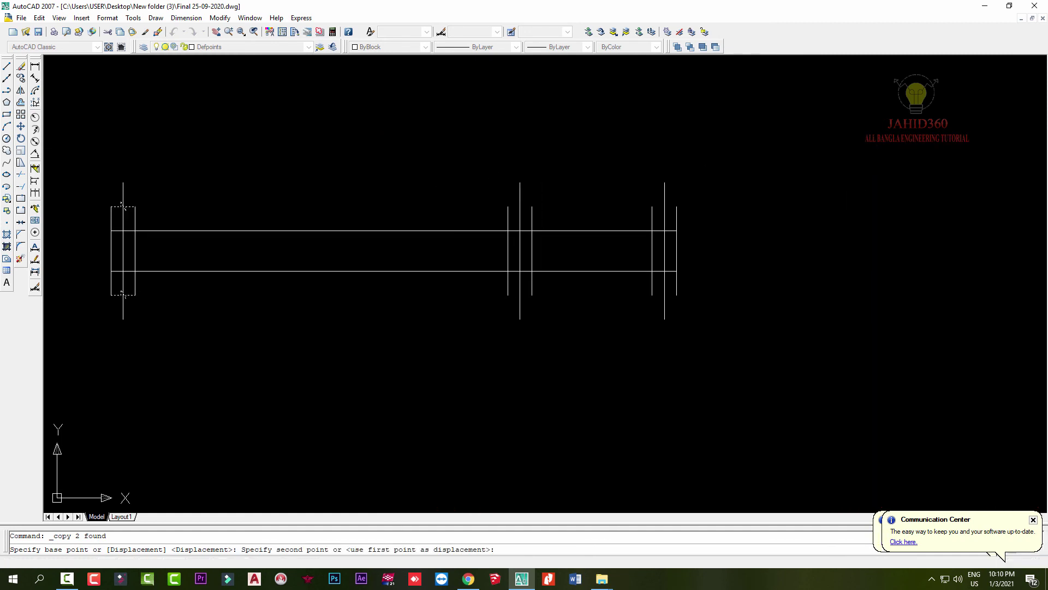
{"action": "scroll", "coordinate": [562, 205], "scroll_direction": "up", "scroll_amount": 3}
{"action": "scroll", "coordinate": [563, 206], "scroll_direction": "up", "scroll_amount": 2}
{"action": "left_click", "coordinate": [564, 218]}
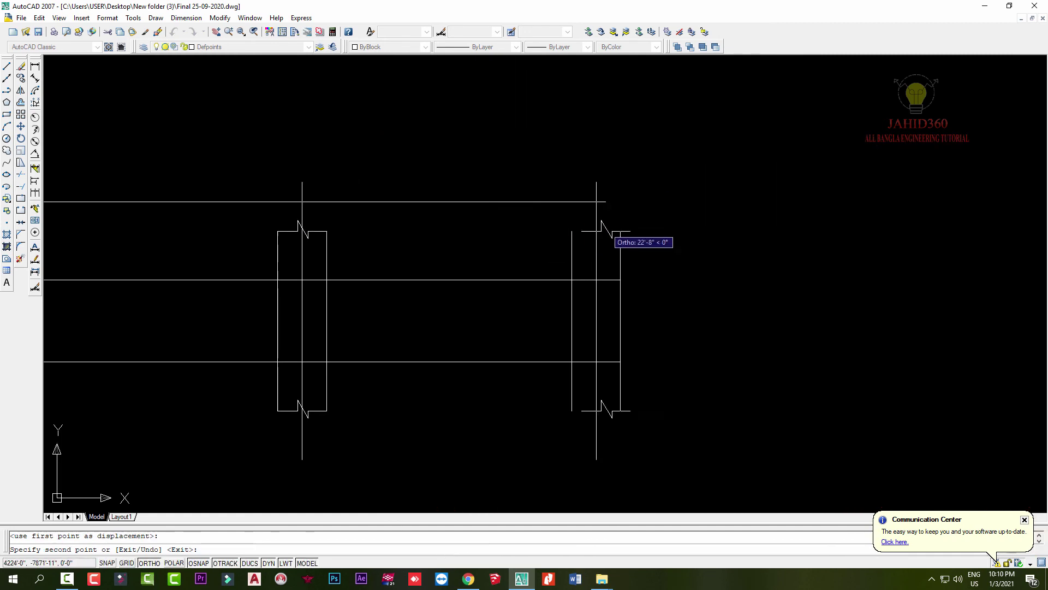
{"action": "key", "text": "Escape"}
{"action": "scroll", "coordinate": [590, 227], "scroll_direction": "up", "scroll_amount": 3}
{"action": "scroll", "coordinate": [525, 232], "scroll_direction": "up", "scroll_amount": 3}
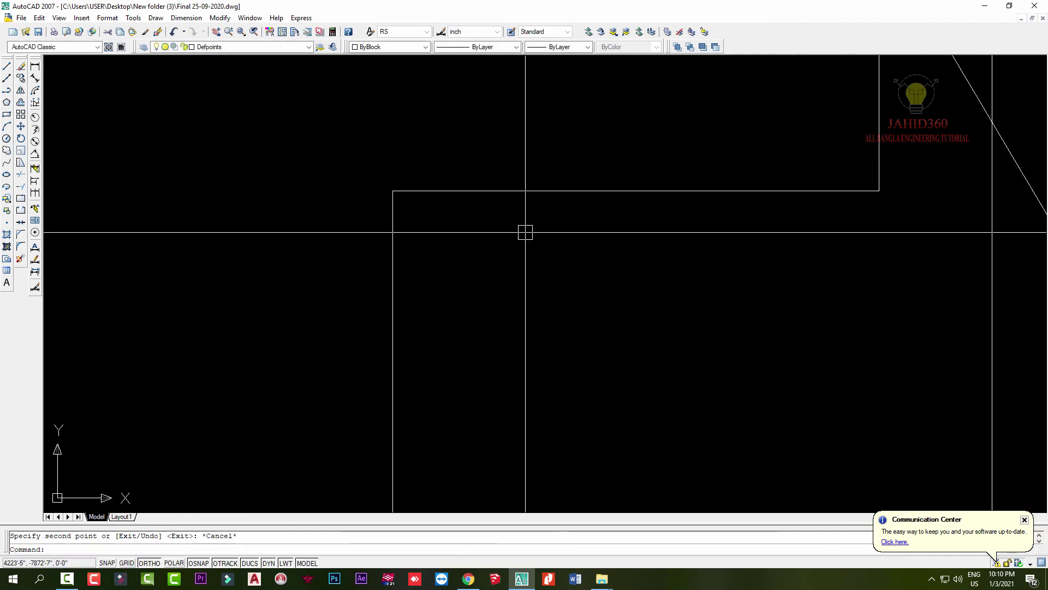
{"action": "scroll", "coordinate": [525, 232], "scroll_direction": "down", "scroll_amount": 3}
{"action": "scroll", "coordinate": [475, 215], "scroll_direction": "down", "scroll_amount": 2}
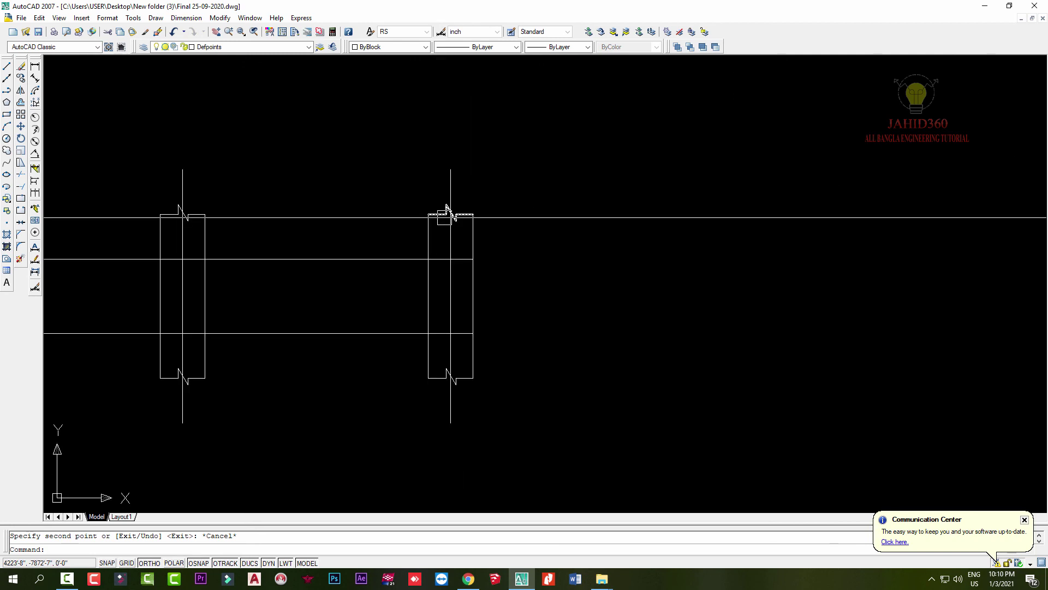
{"action": "middle_click_drag", "start_coordinate": [484, 253], "coordinate": [650, 251]}
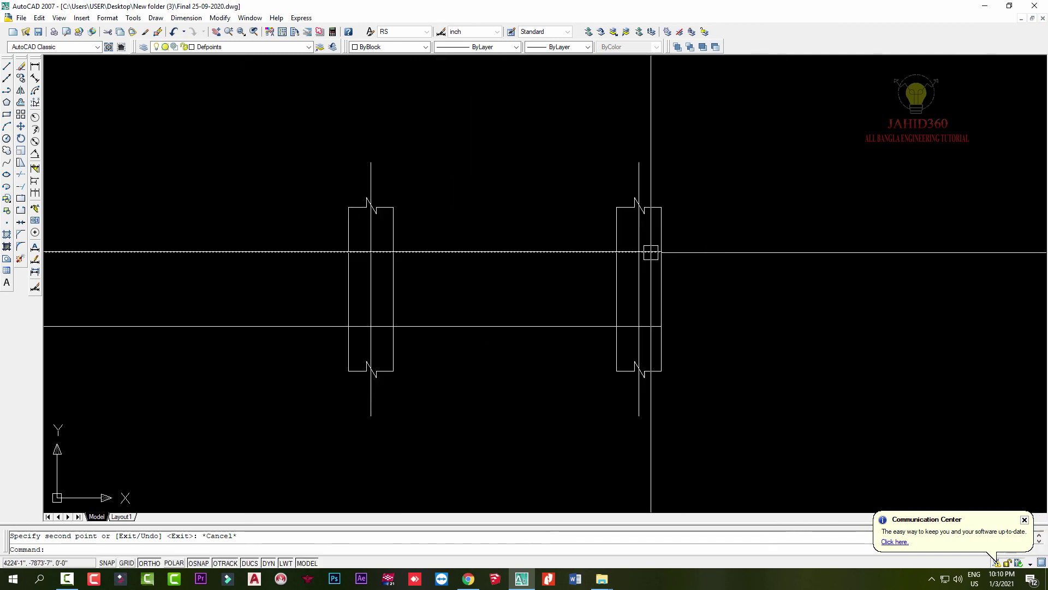
{"action": "scroll", "coordinate": [650, 251], "scroll_direction": "down", "scroll_amount": 4}
{"action": "mouse_move", "coordinate": [257, 259]}
{"action": "middle_mouse_down"}
{"action": "mouse_move", "coordinate": [358, 260]}
{"action": "mouse_move", "coordinate": [395, 186]}
{"action": "middle_mouse_up"}
Copy grid bubbles A, B and C above the beam long-section.
{"action": "scroll", "coordinate": [463, 424], "scroll_direction": "up", "scroll_amount": 2}
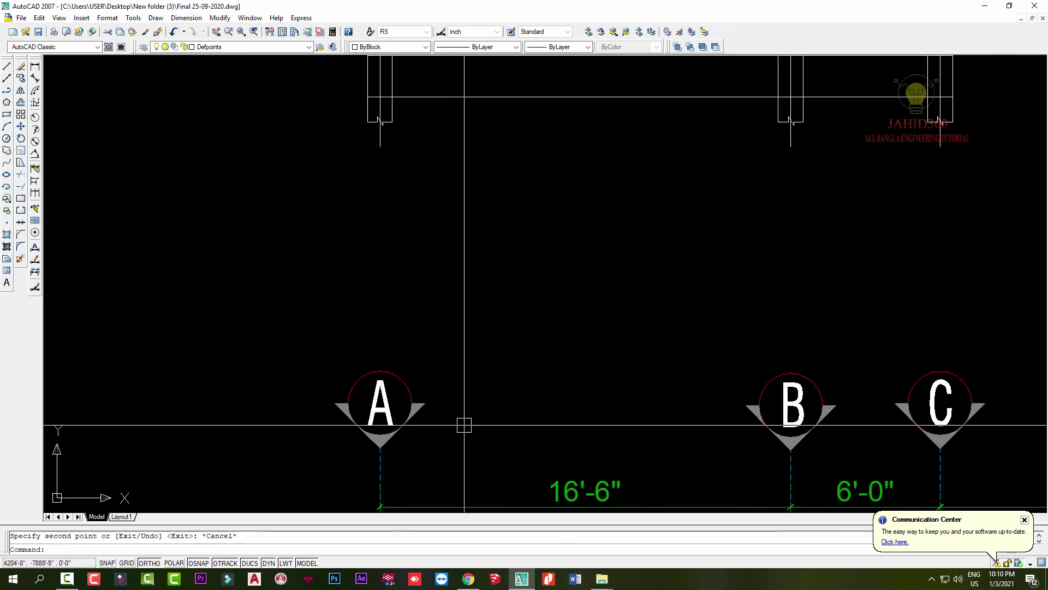
{"action": "left_click_drag", "start_coordinate": [464, 424], "coordinate": [355, 393]}
{"action": "scroll", "coordinate": [263, 232], "scroll_direction": "down", "scroll_amount": 4}
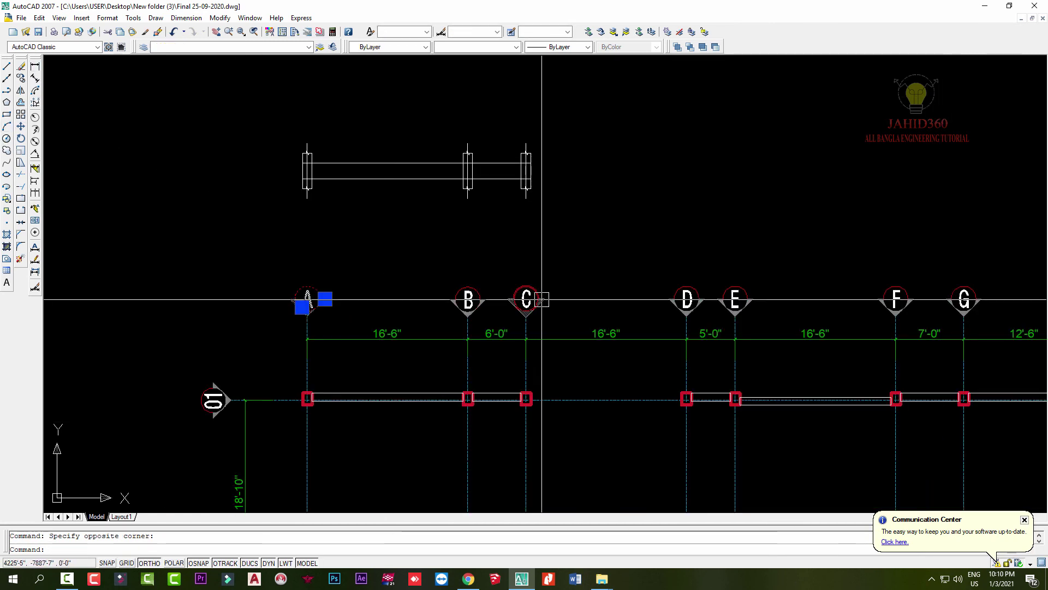
{"action": "scroll", "coordinate": [542, 299], "scroll_direction": "up", "scroll_amount": 2}
{"action": "left_click_drag", "start_coordinate": [566, 303], "coordinate": [169, 231]}
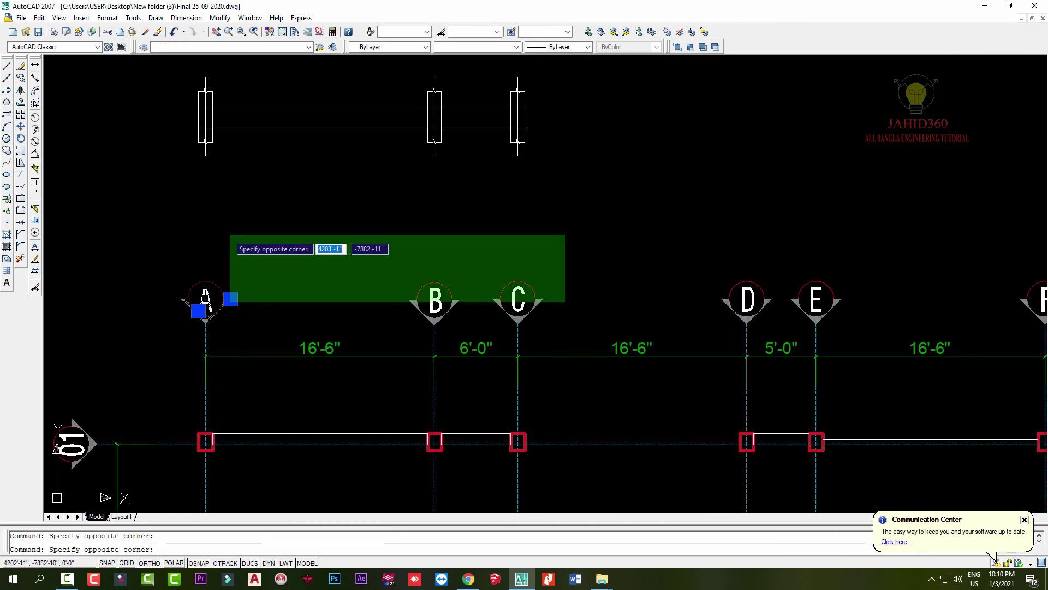
{"action": "left_click", "coordinate": [20, 77]}
{"action": "scroll", "coordinate": [207, 316], "scroll_direction": "up", "scroll_amount": 3}
{"action": "left_click", "coordinate": [203, 320]}
{"action": "scroll", "coordinate": [204, 319], "scroll_direction": "down", "scroll_amount": 2}
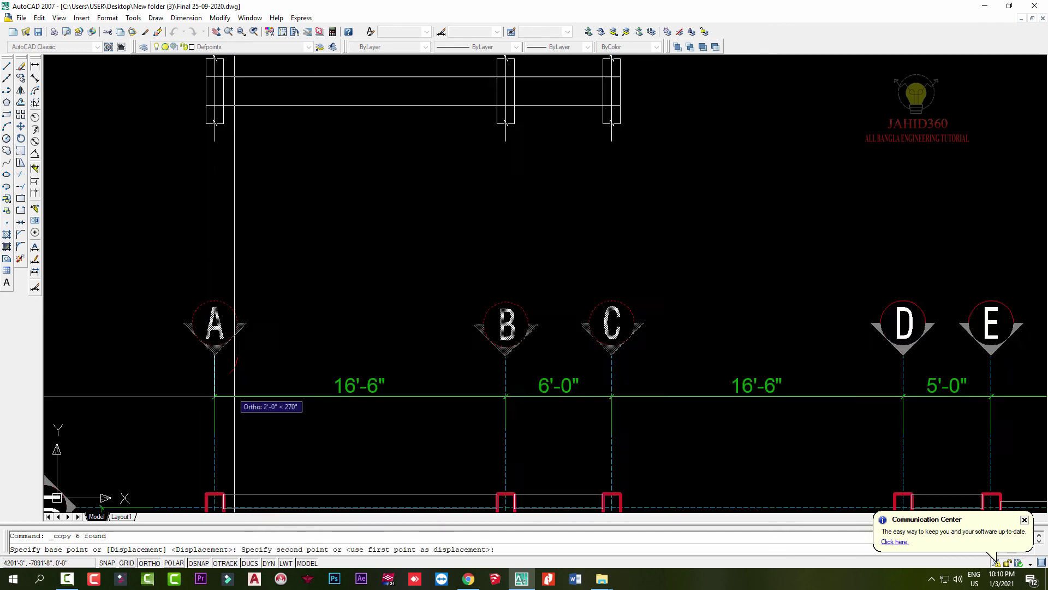
{"action": "scroll", "coordinate": [244, 211], "scroll_direction": "up", "scroll_amount": 2}
{"action": "middle_click_drag", "start_coordinate": [207, 302], "coordinate": [244, 186]}
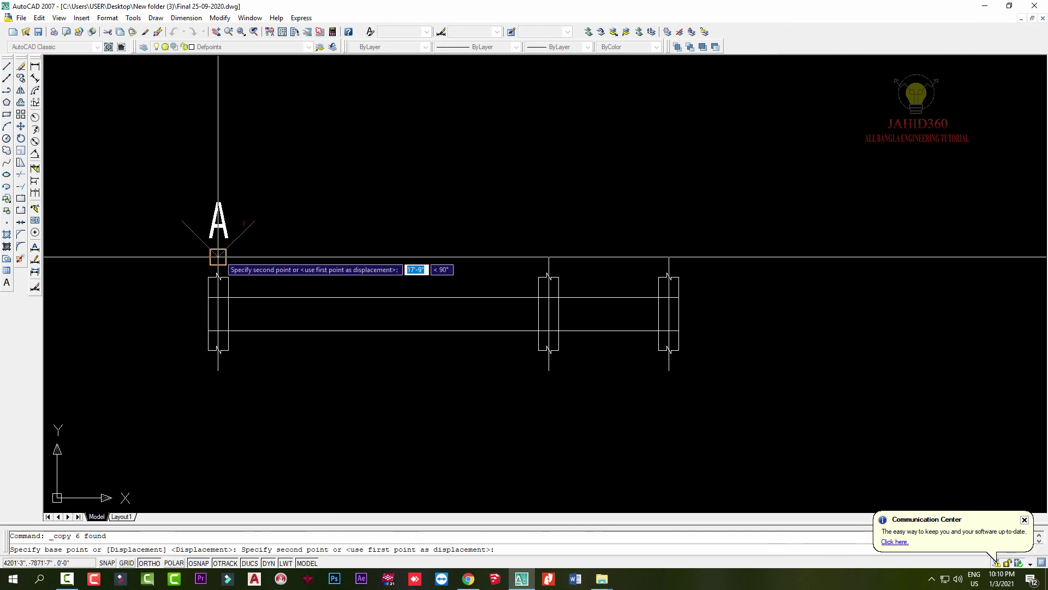
{"action": "scroll", "coordinate": [300, 259], "scroll_direction": "down", "scroll_amount": 4}
{"action": "key", "text": "Escape"}
{"action": "scroll", "coordinate": [435, 255], "scroll_direction": "up", "scroll_amount": 3}
{"action": "middle_click_drag", "start_coordinate": [162, 288], "coordinate": [393, 293]}
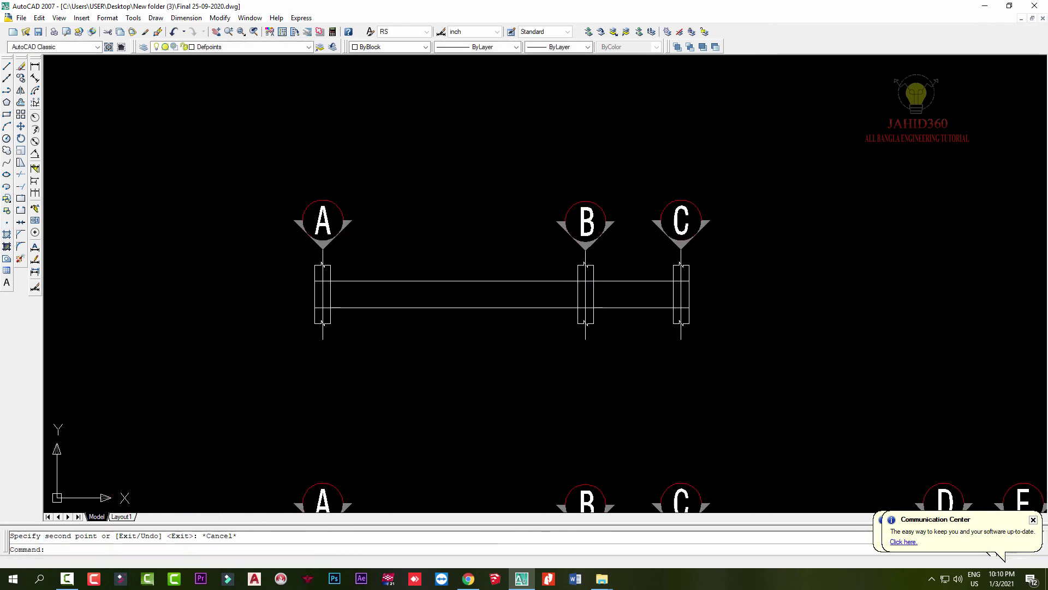
Scale the copied bubble A down to 0.3 size.
{"action": "scroll", "coordinate": [327, 222], "scroll_direction": "up", "scroll_amount": 2}
{"action": "scroll", "coordinate": [473, 253], "scroll_direction": "up", "scroll_amount": 2}
{"action": "left_click", "coordinate": [479, 250]}
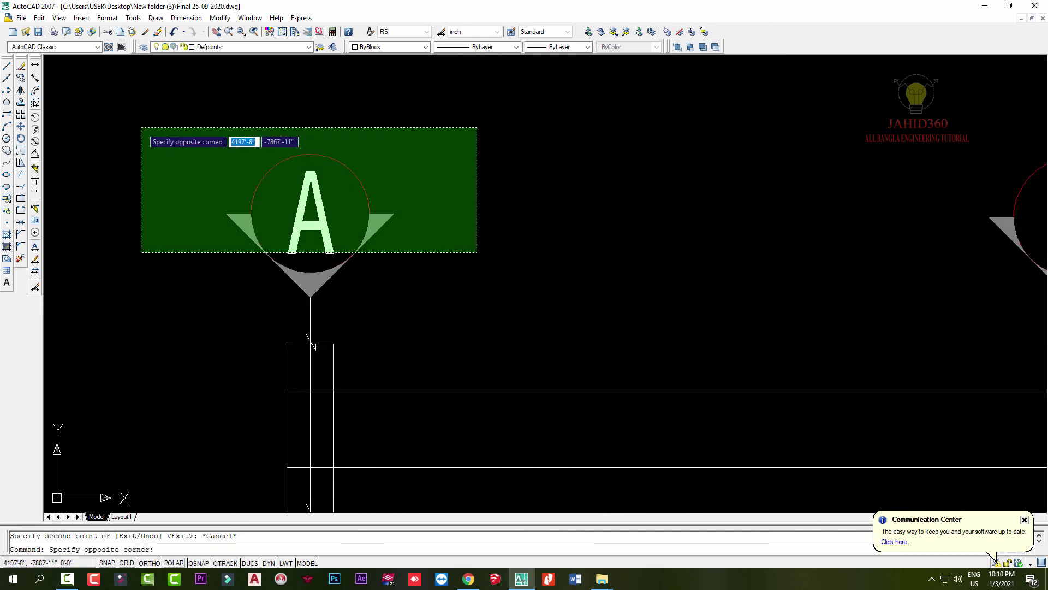
{"action": "left_click", "coordinate": [145, 129]}
{"action": "scroll", "coordinate": [306, 180], "scroll_direction": "up", "scroll_amount": 2}
{"action": "middle_click_drag", "start_coordinate": [383, 164], "coordinate": [503, 190]}
{"action": "type", "text": "sc"}
{"action": "key", "text": "Return"}
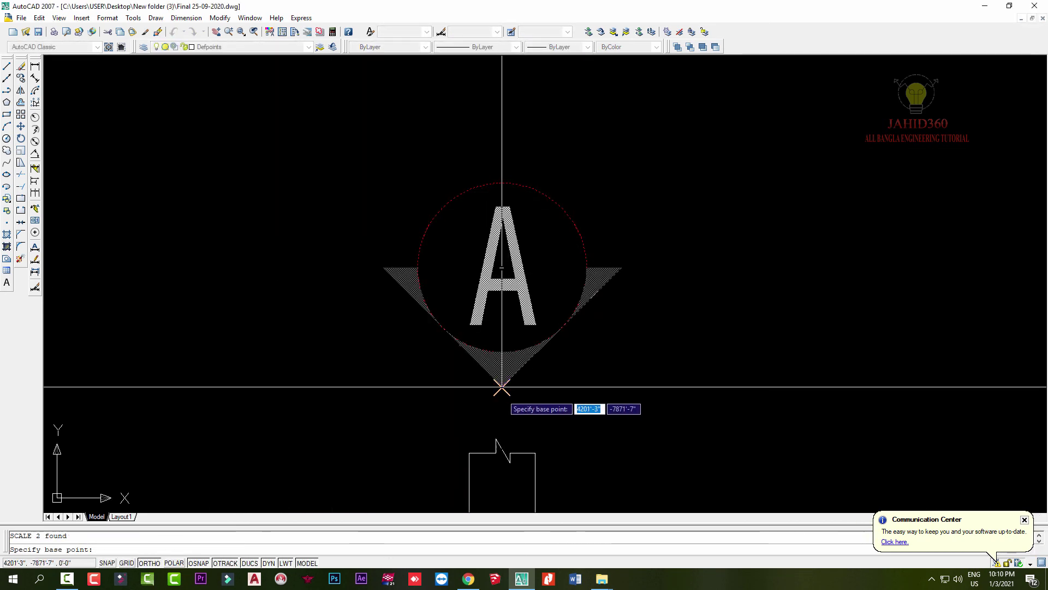
{"action": "type", "text": "3"}
{"action": "key", "text": "Return"}
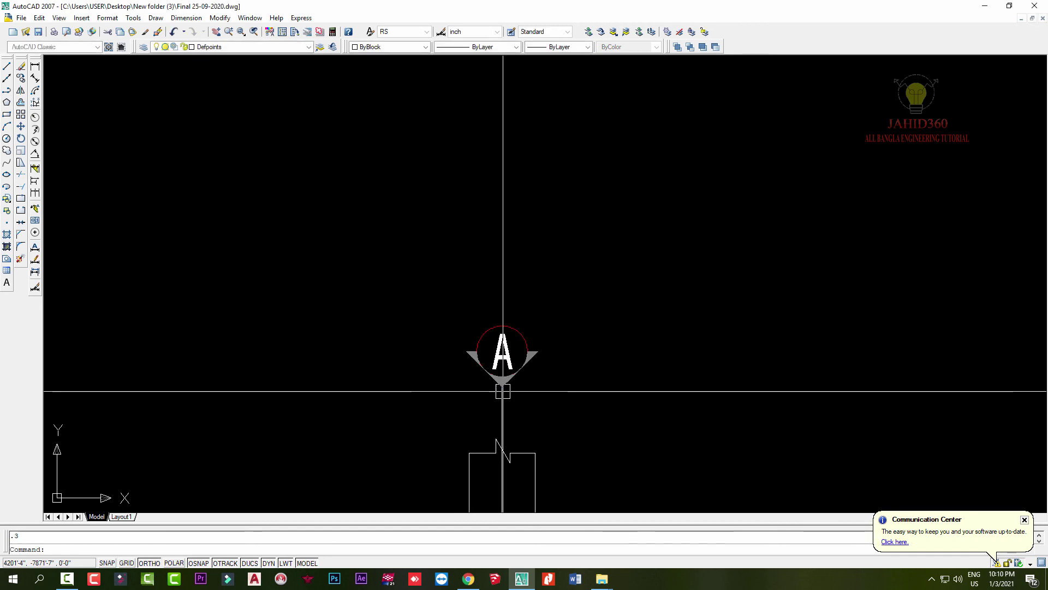
{"action": "scroll", "coordinate": [473, 364], "scroll_direction": "down", "scroll_amount": 5}
{"action": "middle_click_drag", "start_coordinate": [404, 174], "coordinate": [121, 155]}
{"action": "scroll", "coordinate": [120, 155], "scroll_direction": "up", "scroll_amount": 2}
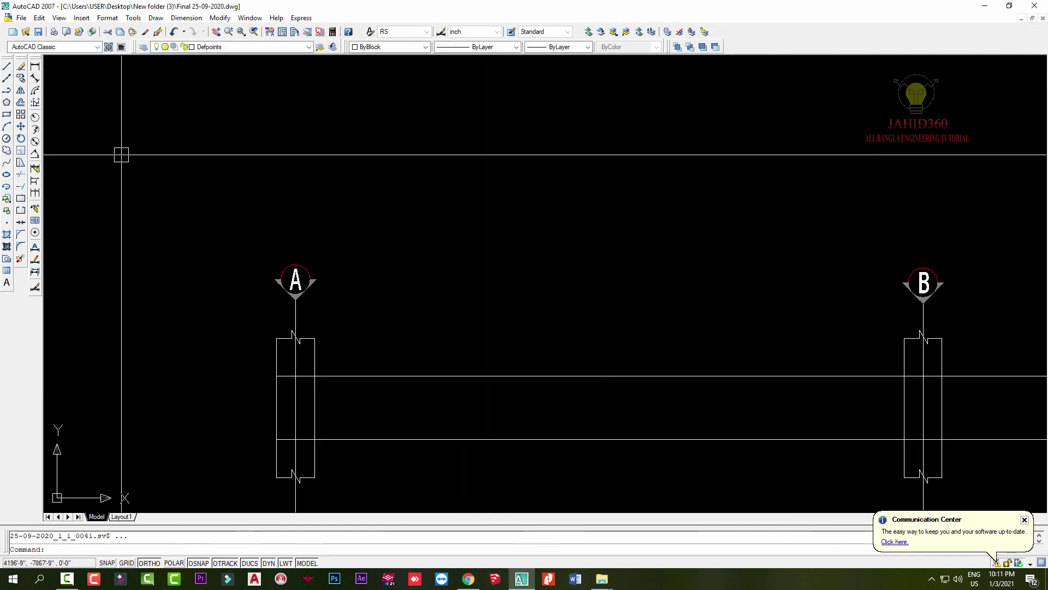
Dimension the beam spans A–B (198") and B–C (72") as a chain.
{"action": "left_click", "coordinate": [35, 67]}
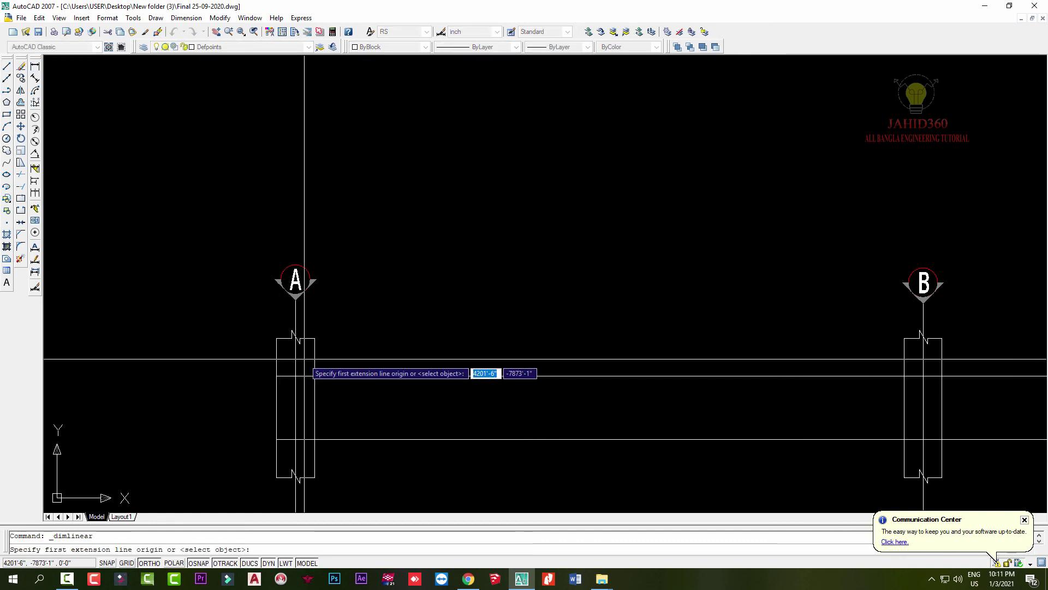
{"action": "scroll", "coordinate": [304, 368], "scroll_direction": "up", "scroll_amount": 2}
{"action": "left_click", "coordinate": [283, 240]}
{"action": "scroll", "coordinate": [284, 240], "scroll_direction": "down", "scroll_amount": 2}
{"action": "scroll", "coordinate": [710, 257], "scroll_direction": "up", "scroll_amount": 1}
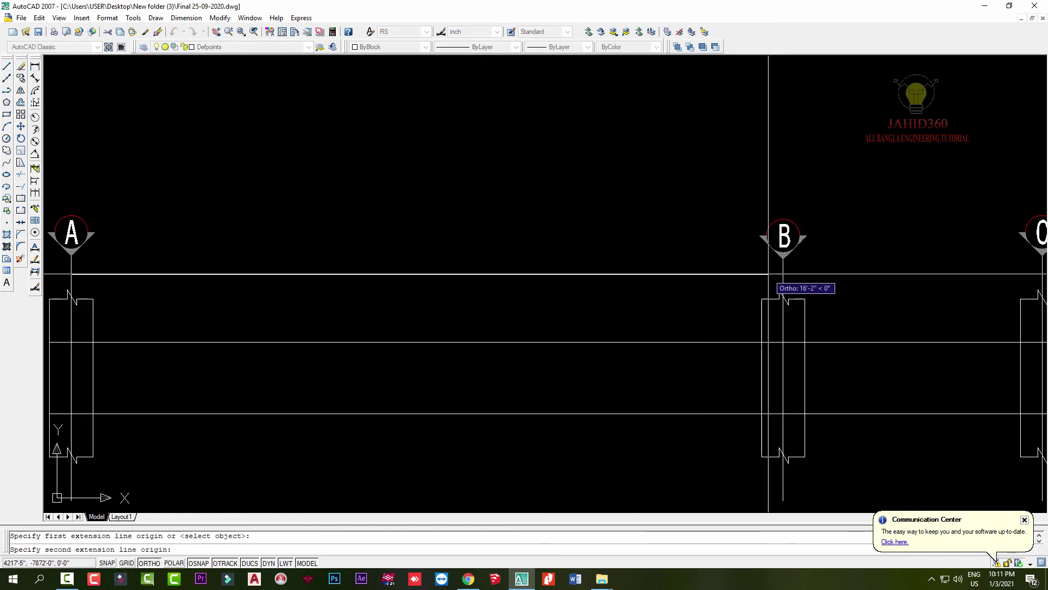
{"action": "left_click", "coordinate": [781, 266]}
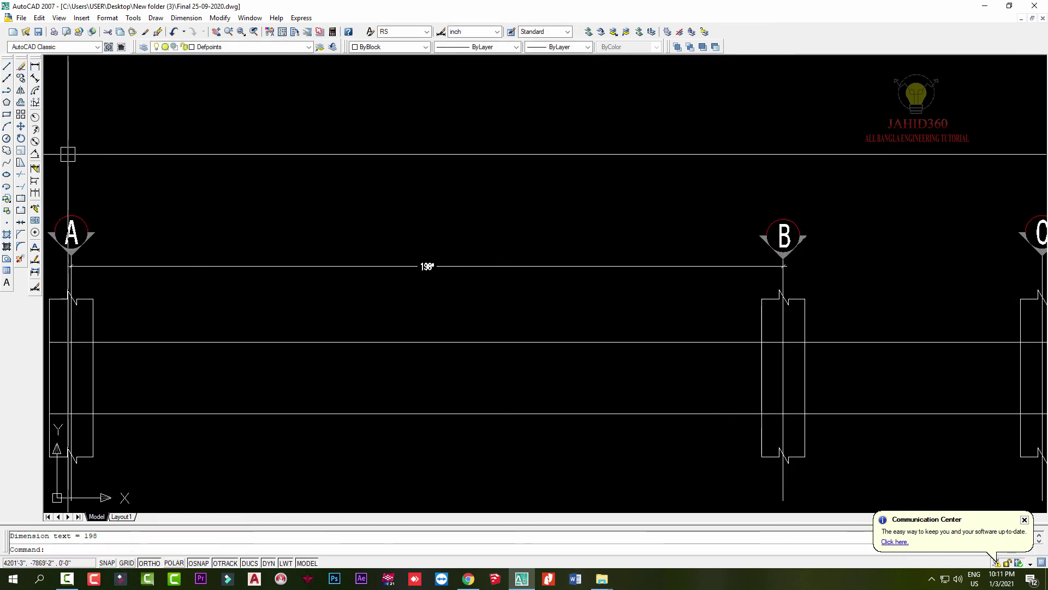
{"action": "left_click", "coordinate": [35, 192]}
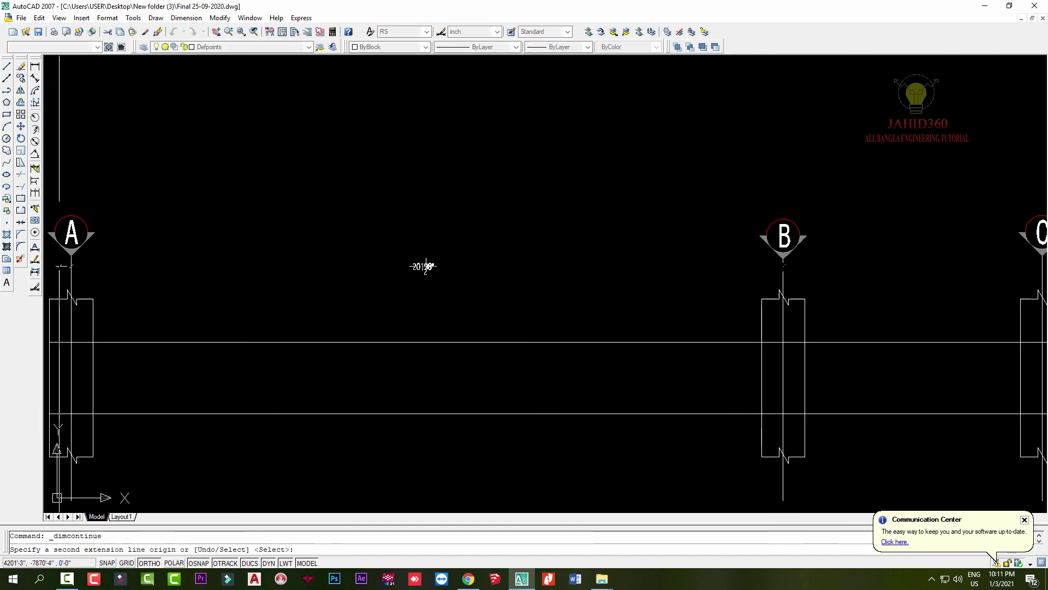
{"action": "scroll", "coordinate": [330, 256], "scroll_direction": "down", "scroll_amount": 4}
{"action": "scroll", "coordinate": [661, 258], "scroll_direction": "up", "scroll_amount": 5}
{"action": "left_click", "coordinate": [509, 264]}
{"action": "key", "text": "Return"}
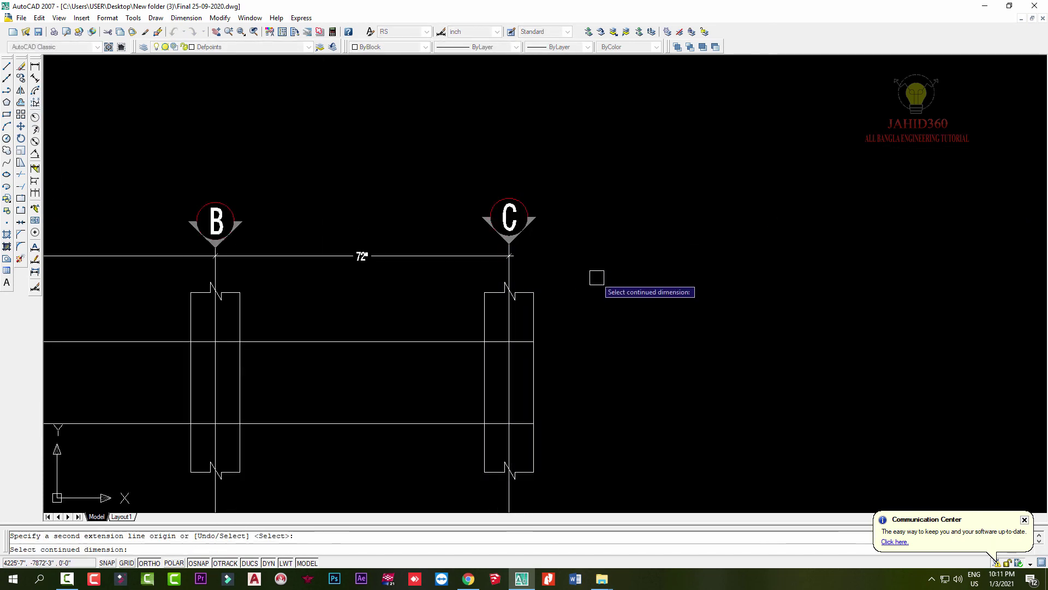
{"action": "scroll", "coordinate": [573, 300], "scroll_direction": "down", "scroll_amount": 4}
{"action": "key", "text": "Escape"}
{"action": "scroll", "coordinate": [230, 295], "scroll_direction": "up", "scroll_amount": 3}
Trim the beam line inside column A against the horizontal cutting edge.
{"action": "middle_click_drag", "start_coordinate": [230, 294], "coordinate": [347, 296]}
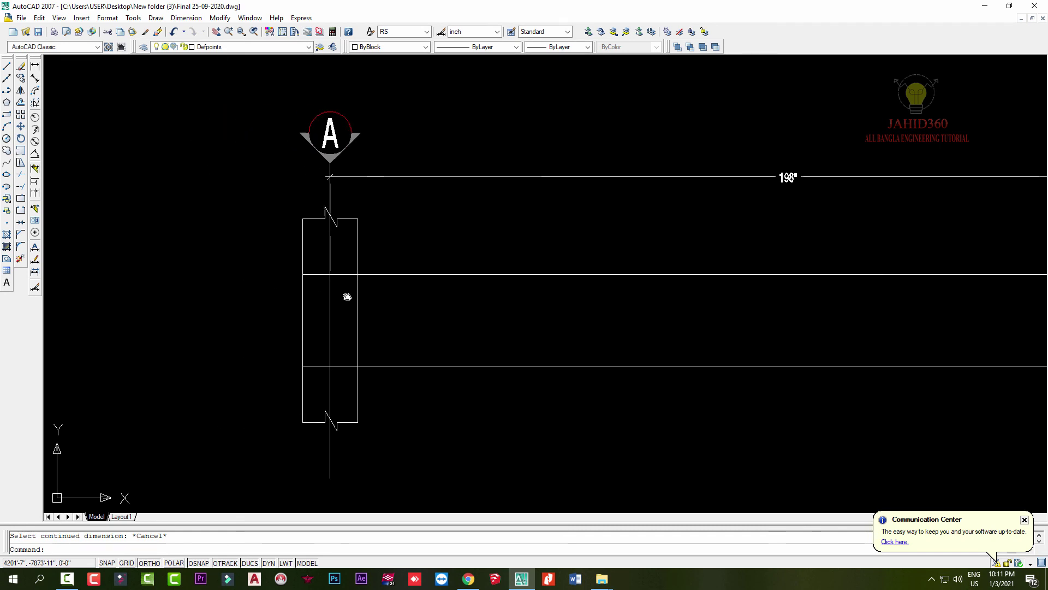
{"action": "left_click", "coordinate": [361, 274]}
{"action": "scroll", "coordinate": [354, 274], "scroll_direction": "up", "scroll_amount": 3}
{"action": "key", "text": "Escape"}
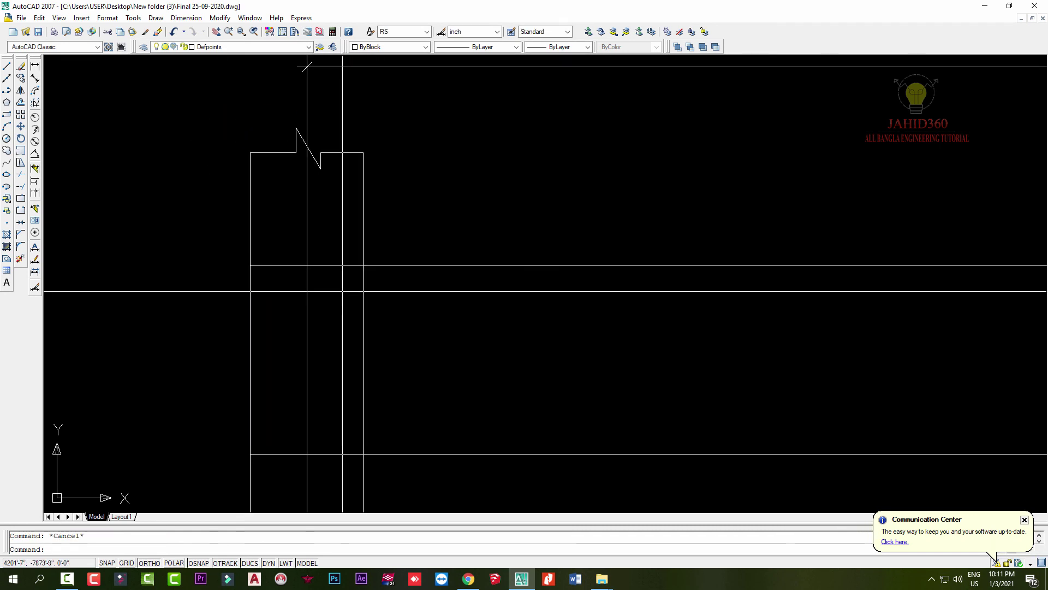
{"action": "type", "text": "tr"}
{"action": "key", "text": "Return"}
{"action": "left_click", "coordinate": [287, 266]}
{"action": "key", "text": "Return"}
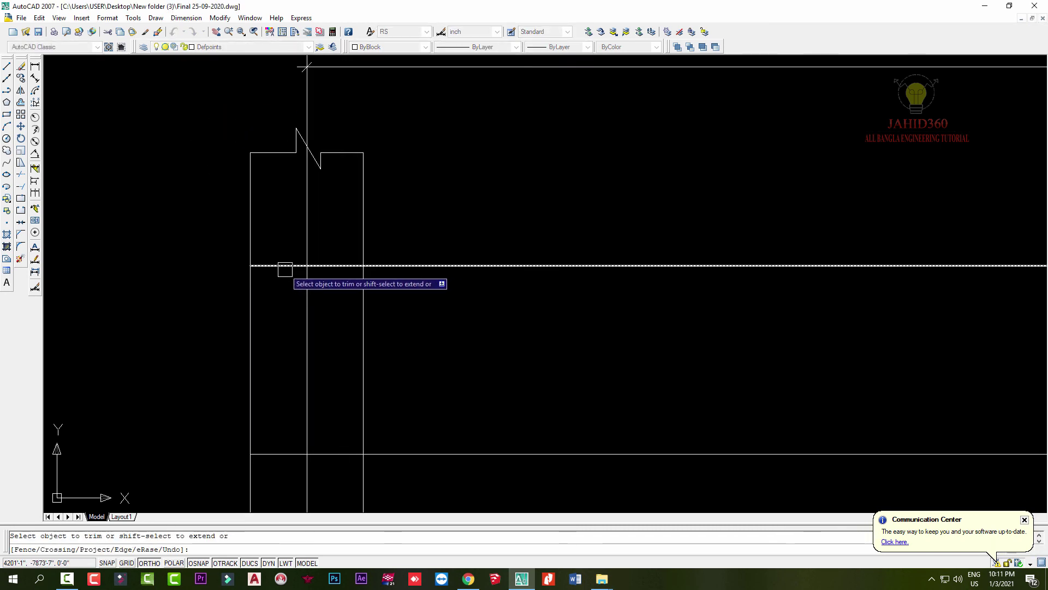
{"action": "left_click", "coordinate": [318, 269]}
{"action": "scroll", "coordinate": [325, 275], "scroll_direction": "down", "scroll_amount": 3}
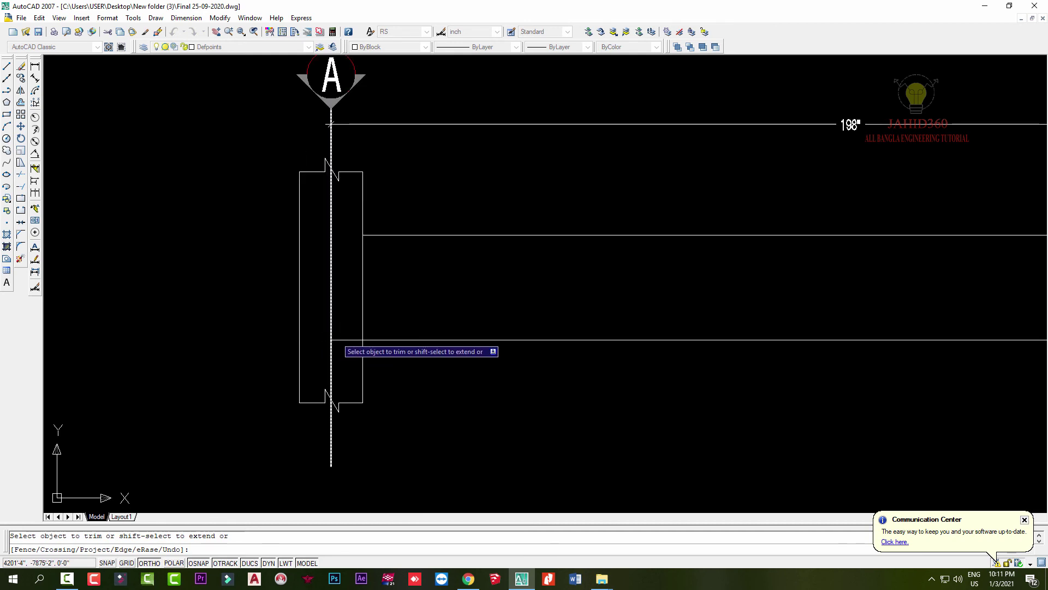
{"action": "scroll", "coordinate": [342, 338], "scroll_direction": "down", "scroll_amount": 5}
{"action": "scroll", "coordinate": [546, 350], "scroll_direction": "up", "scroll_amount": 3}
{"action": "scroll", "coordinate": [485, 294], "scroll_direction": "up", "scroll_amount": 2}
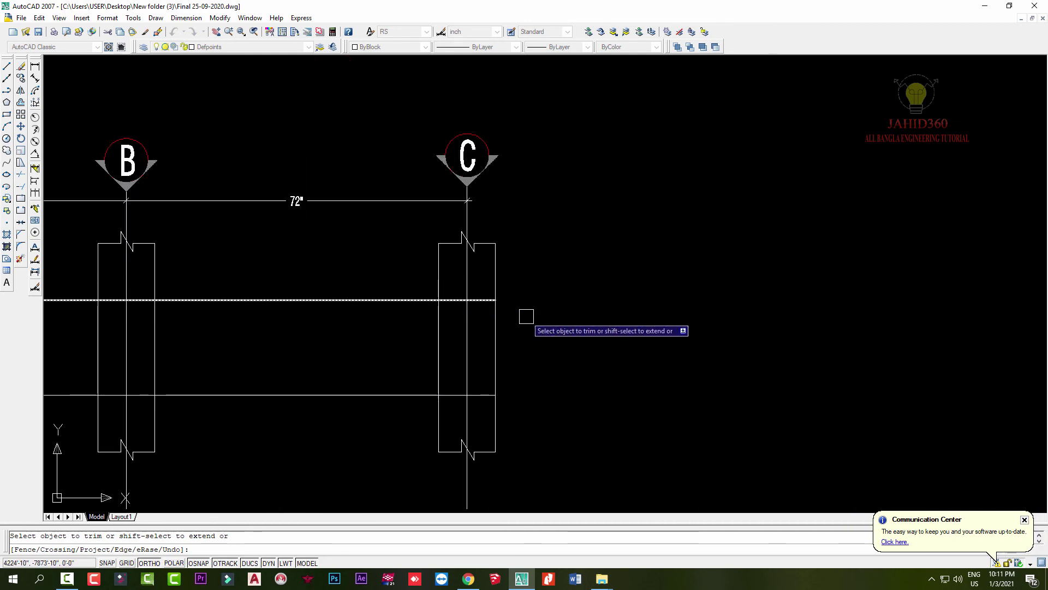
{"action": "key", "text": "ctrl+z"}
{"action": "key", "text": "ctrl+z"}
{"action": "key", "text": "ctrl+z"}
{"action": "key", "text": "ctrl+z"}
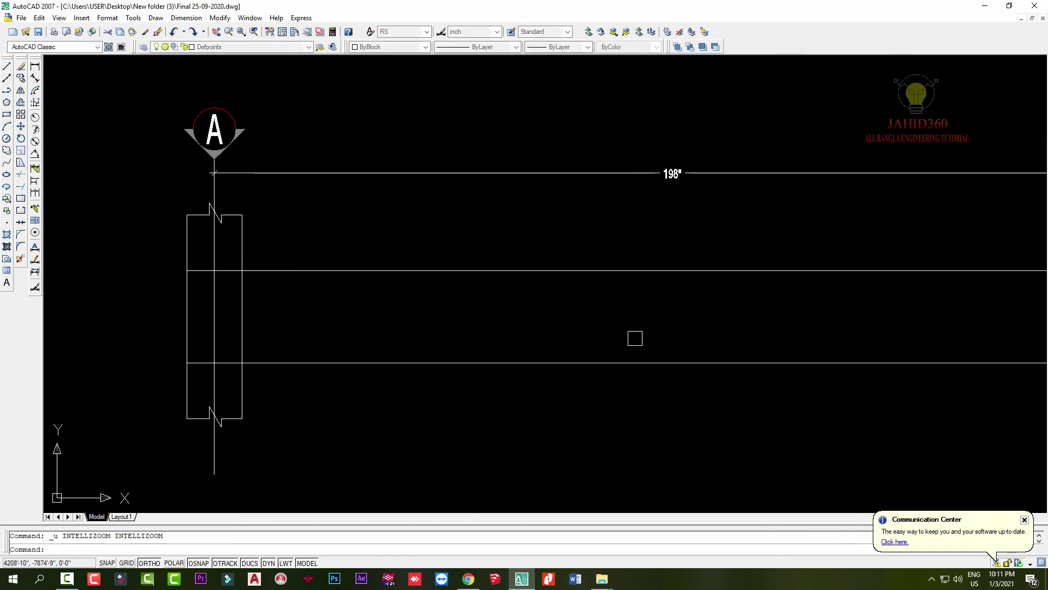
{"action": "scroll", "coordinate": [416, 318], "scroll_direction": "down", "scroll_amount": 5}
{"action": "scroll", "coordinate": [375, 295], "scroll_direction": "up", "scroll_amount": 2}
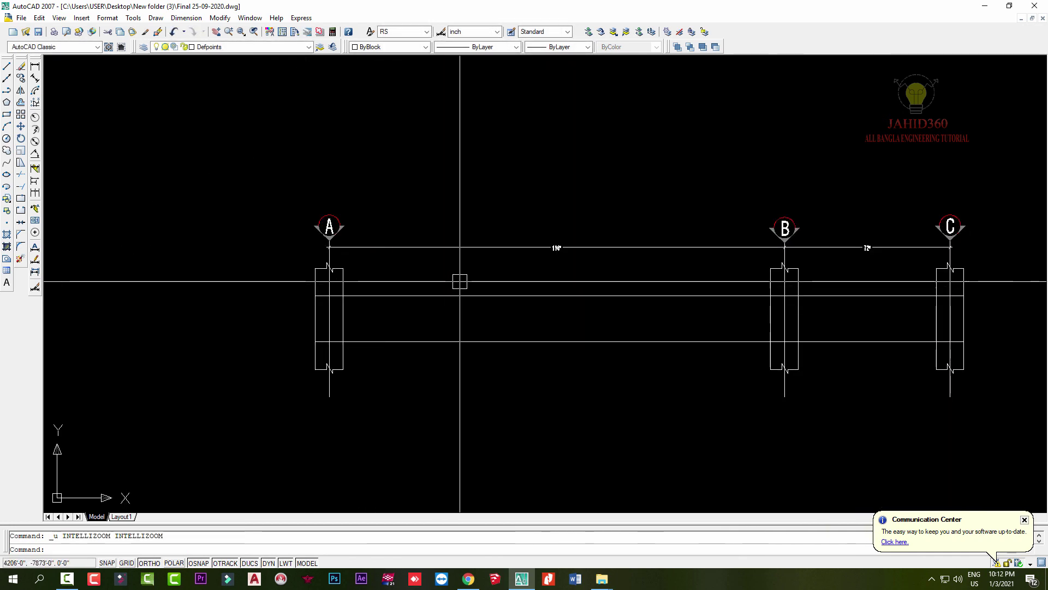
{"action": "scroll", "coordinate": [457, 358], "scroll_direction": "down", "scroll_amount": 4}
{"action": "scroll", "coordinate": [465, 391], "scroll_direction": "up", "scroll_amount": 1}
Match the beam detail dimension to the green A–B grid dimension's style.
{"action": "left_click", "coordinate": [465, 390]}
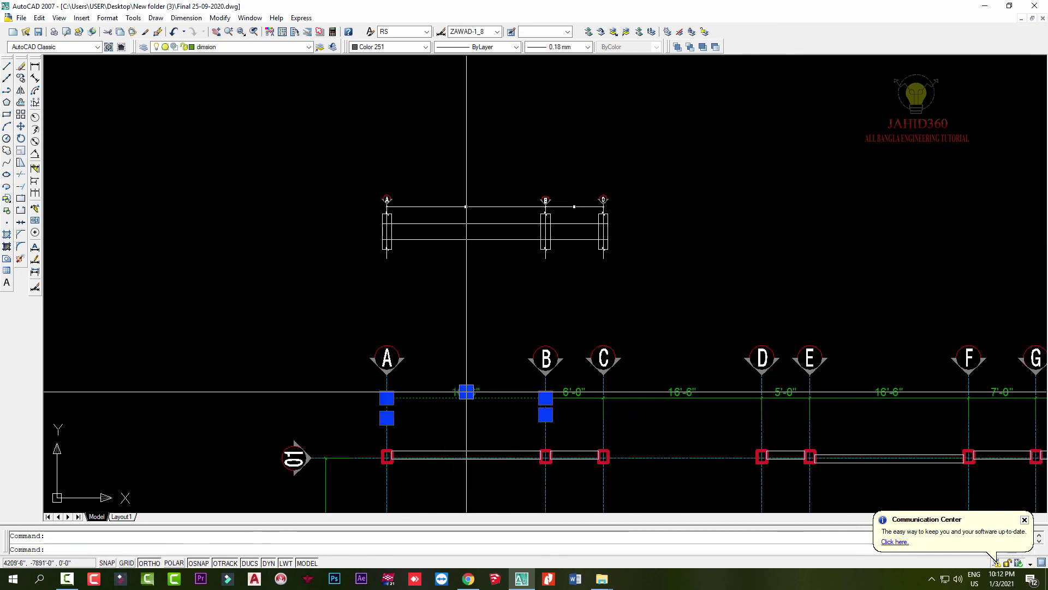
{"action": "middle_click_drag", "start_coordinate": [456, 336], "coordinate": [431, 359]}
{"action": "type", "text": "ma"}
{"action": "key", "text": "Return"}
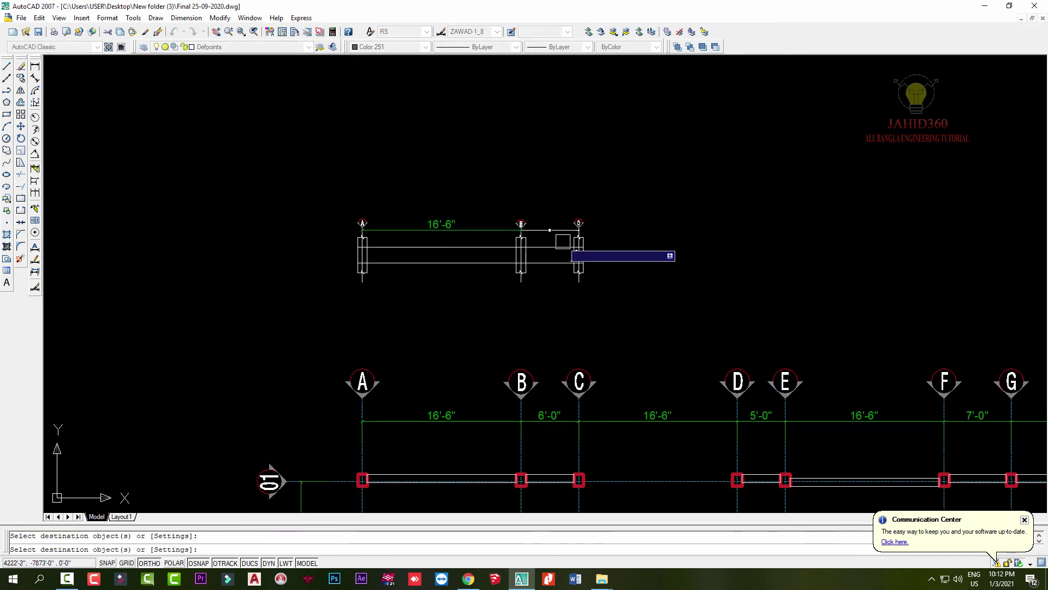
{"action": "left_click", "coordinate": [557, 230]}
{"action": "middle_click_drag", "start_coordinate": [363, 334], "coordinate": [505, 334]}
{"action": "key", "text": "Escape"}
{"action": "scroll", "coordinate": [336, 264], "scroll_direction": "up", "scroll_amount": 2}
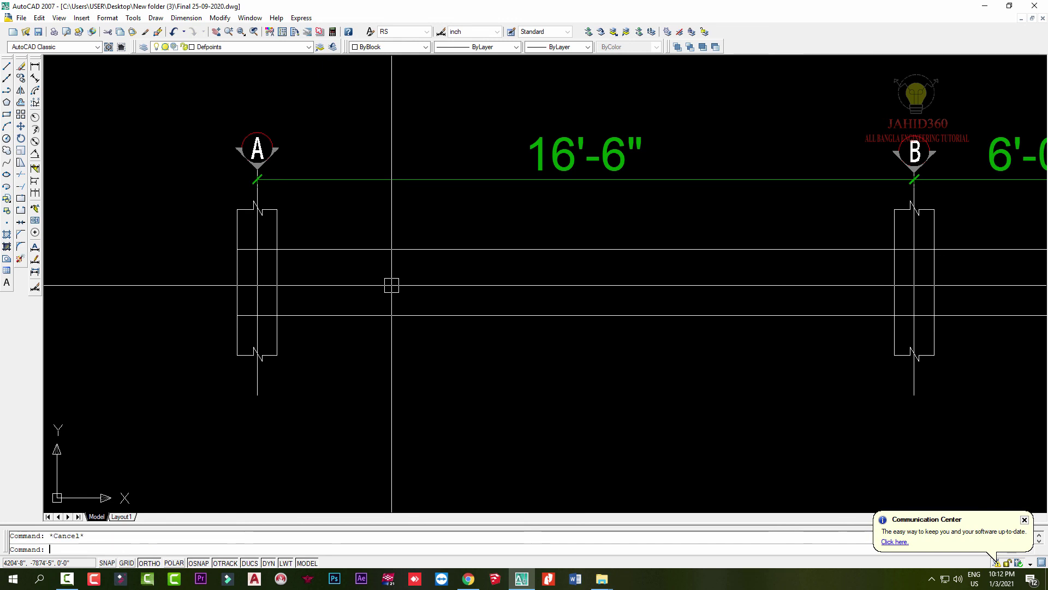
Offset the beam's top and bottom lines 2.5 inward to create two rebar lines.
{"action": "type", "text": "o"}
{"action": "key", "text": "Return"}
{"action": "type", "text": "2.5"}
{"action": "key", "text": "Return"}
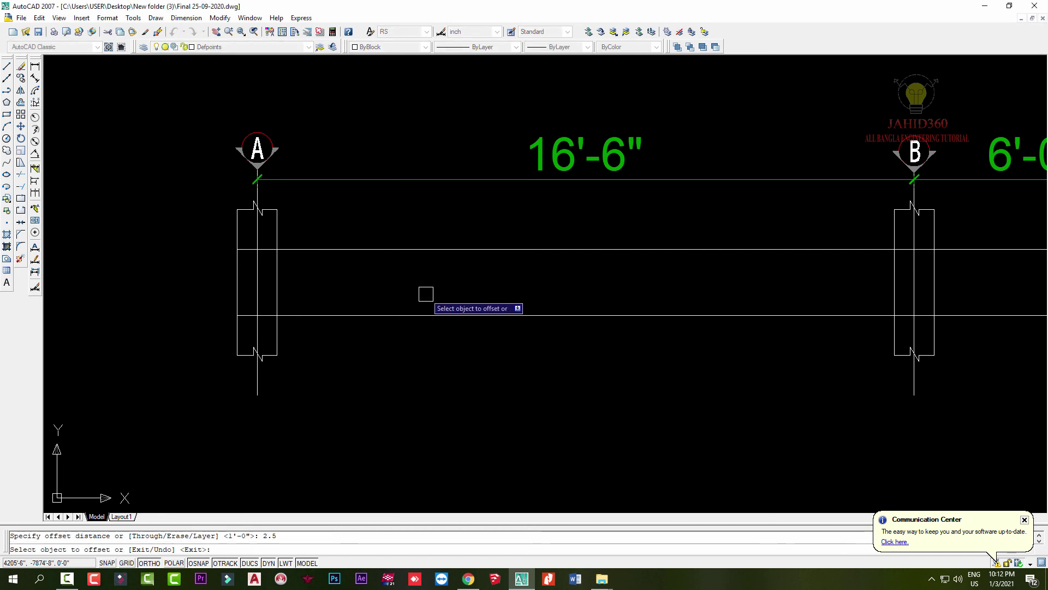
{"action": "left_click", "coordinate": [463, 249]}
{"action": "left_click", "coordinate": [473, 315]}
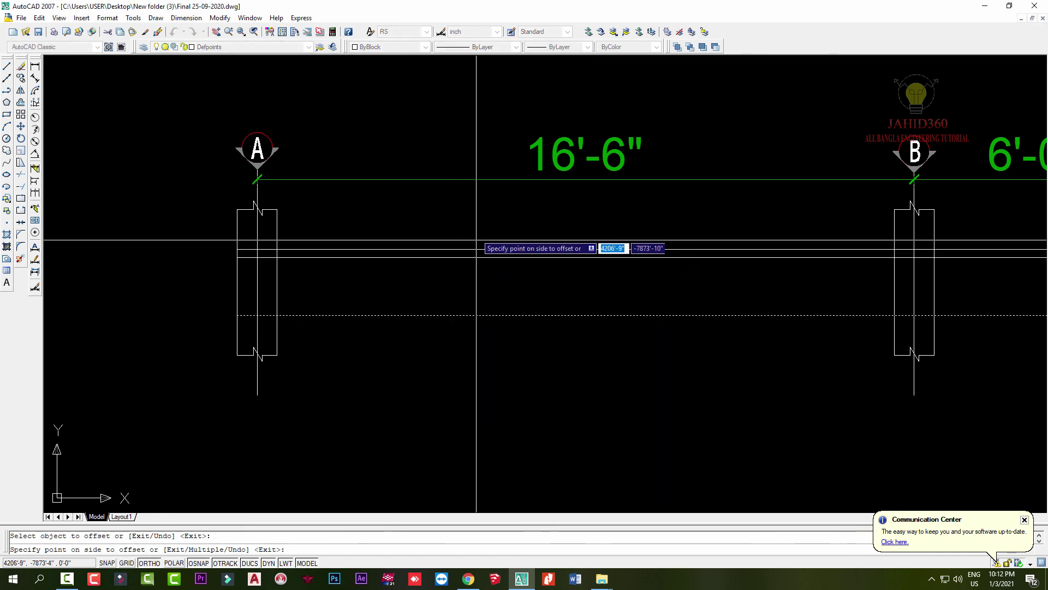
{"action": "left_click", "coordinate": [474, 235]}
{"action": "key", "text": "Escape"}
Select both new rebar lines and put them on the Rod layer.
{"action": "scroll", "coordinate": [303, 300], "scroll_direction": "up", "scroll_amount": 3}
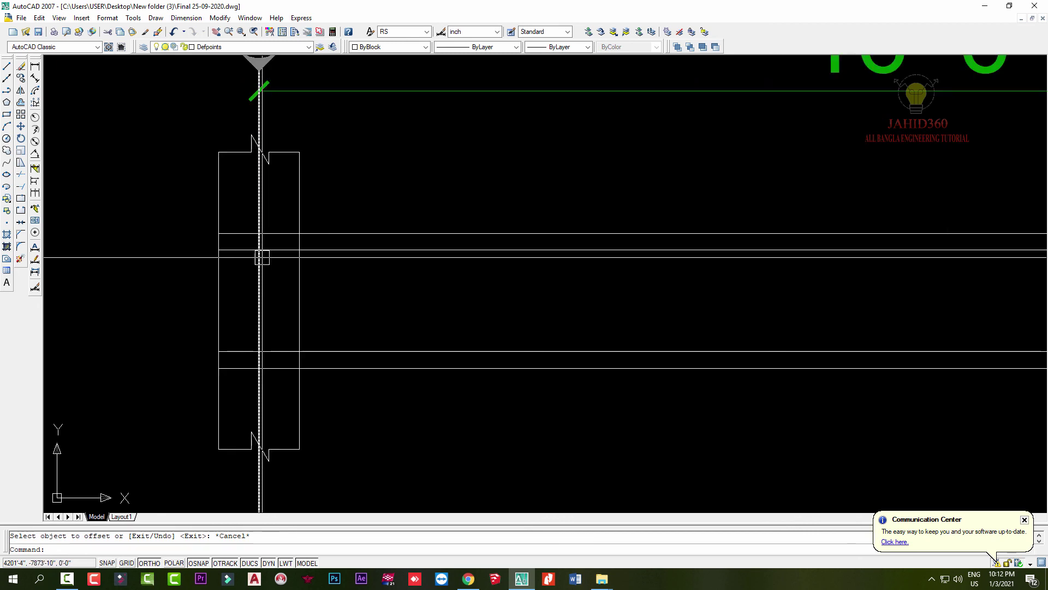
{"action": "left_click", "coordinate": [294, 250]}
{"action": "left_click", "coordinate": [285, 351]}
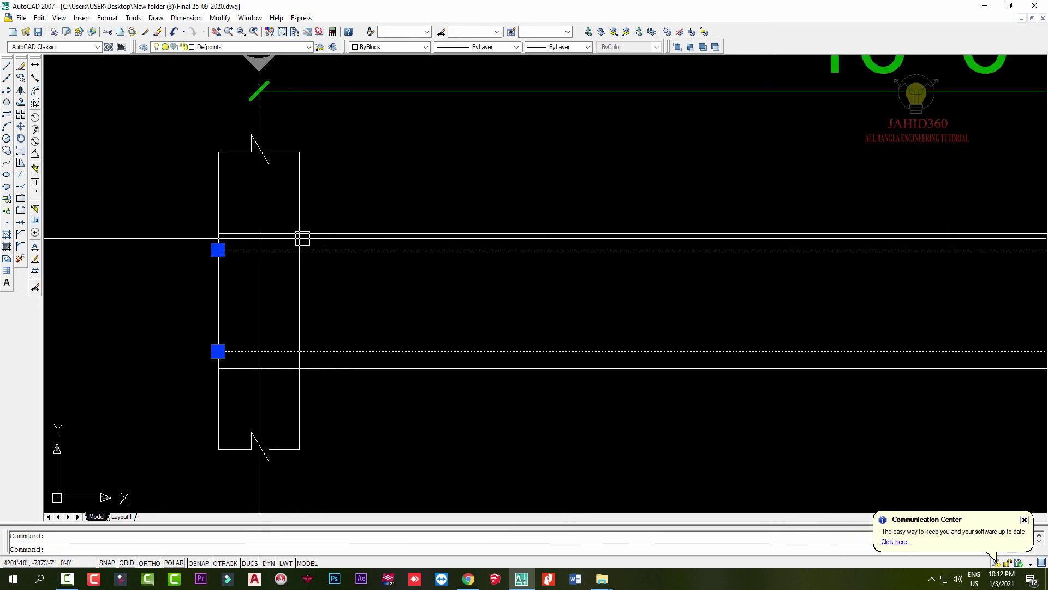
{"action": "scroll", "coordinate": [357, 297], "scroll_direction": "down", "scroll_amount": 3}
{"action": "scroll", "coordinate": [410, 293], "scroll_direction": "down", "scroll_amount": 2}
Bring the whole A–C beam into view and restart the Trim command.
{"action": "type", "text": "tr"}
{"action": "key", "text": "Return"}
{"action": "scroll", "coordinate": [402, 344], "scroll_direction": "up", "scroll_amount": 4}
{"action": "middle_click_drag", "start_coordinate": [452, 342], "coordinate": [499, 337]}
{"action": "scroll", "coordinate": [417, 253], "scroll_direction": "up", "scroll_amount": 2}
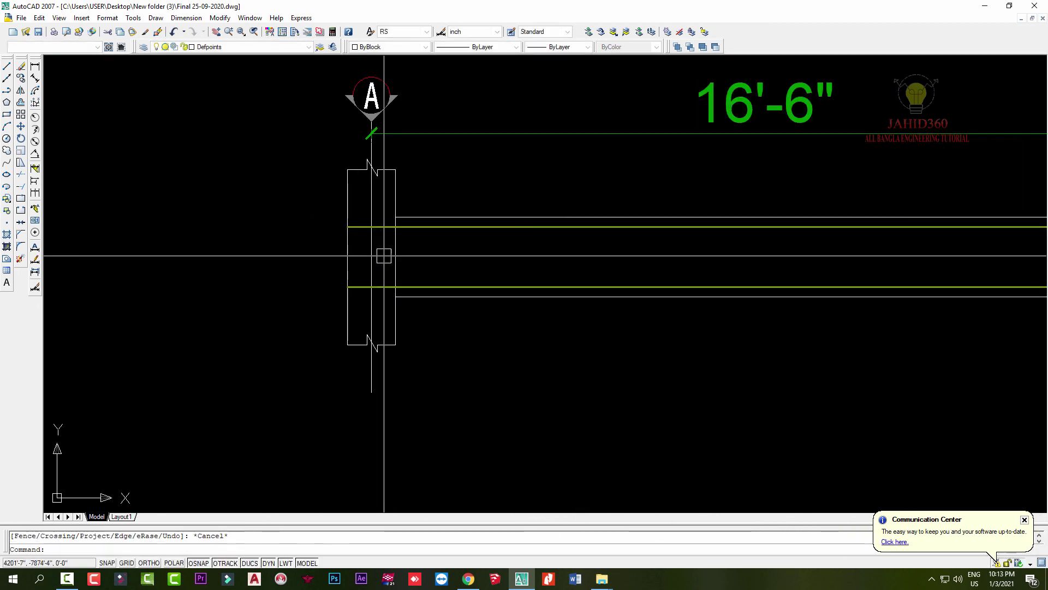
{"action": "key", "text": "Escape"}
{"action": "scroll", "coordinate": [417, 252], "scroll_direction": "down", "scroll_amount": 3}
{"action": "scroll", "coordinate": [405, 256], "scroll_direction": "up", "scroll_amount": 3}
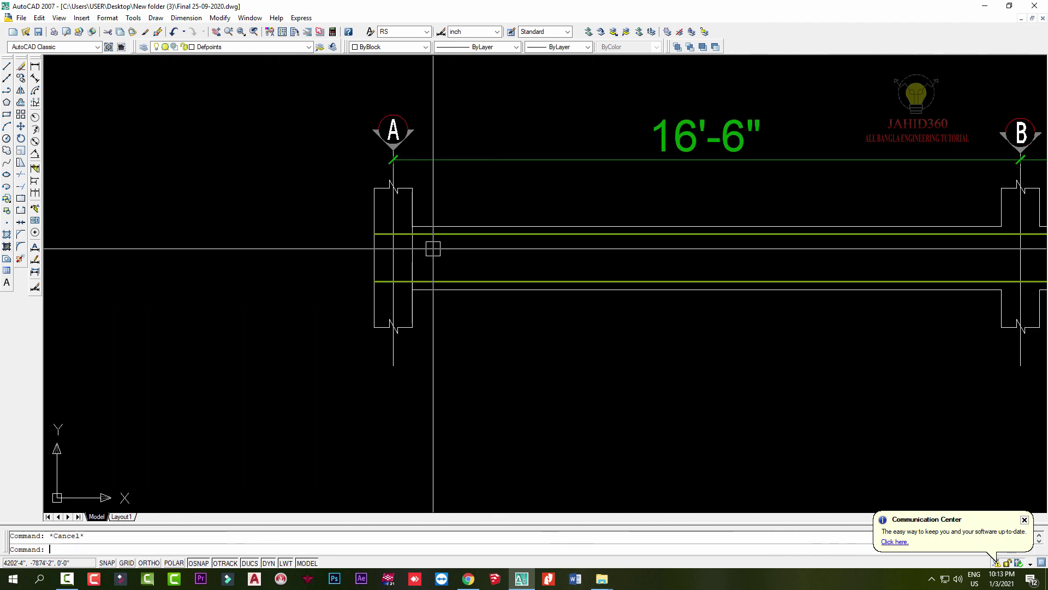
{"action": "type", "text": "tr"}
{"action": "key", "text": "Return"}
{"action": "scroll", "coordinate": [430, 220], "scroll_direction": "up", "scroll_amount": 3}
Pick the lower green rebar as a cutting edge, then abandon the trim.
{"action": "left_click", "coordinate": [431, 330]}
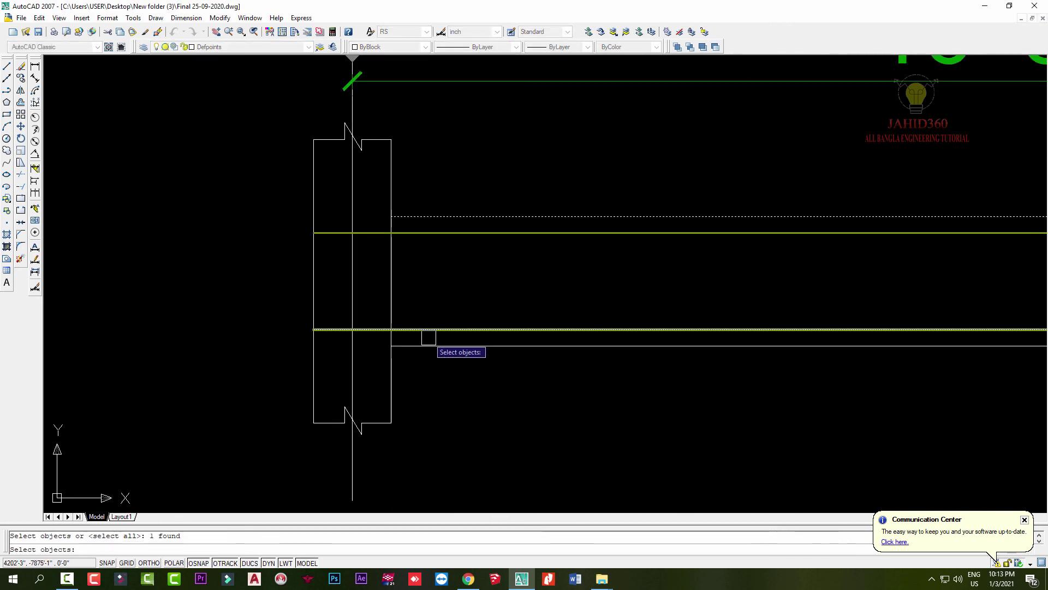
{"action": "key", "text": "Return"}
{"action": "scroll", "coordinate": [479, 340], "scroll_direction": "down", "scroll_amount": 4}
{"action": "scroll", "coordinate": [585, 297], "scroll_direction": "up", "scroll_amount": 3}
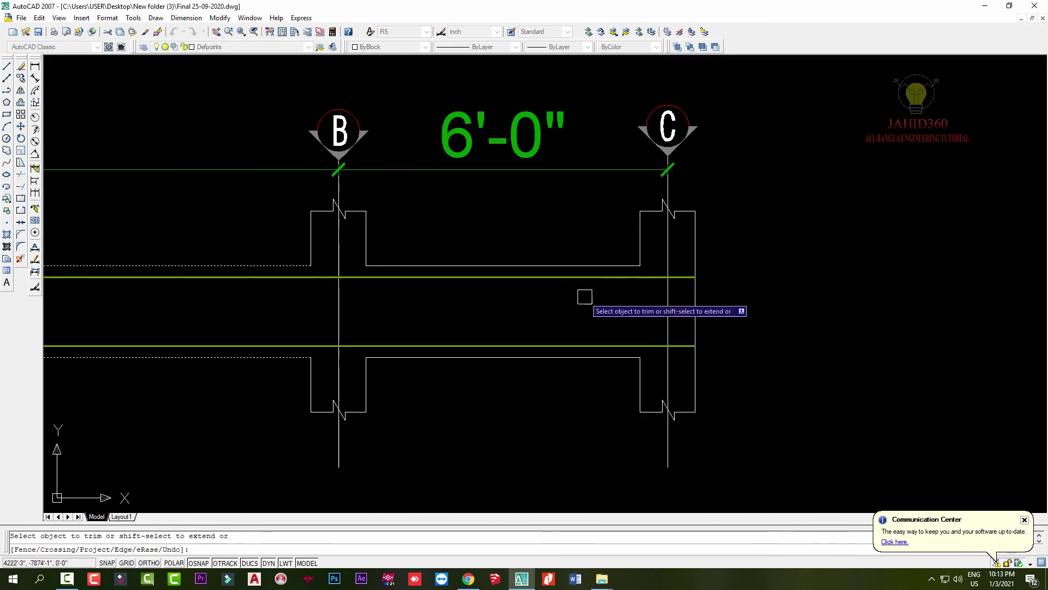
{"action": "scroll", "coordinate": [585, 304], "scroll_direction": "down", "scroll_amount": 3}
{"action": "key", "text": "Escape"}
Pan back to column A and check the upper green rebar line.
{"action": "middle_click_drag", "start_coordinate": [584, 305], "coordinate": [613, 323]}
{"action": "scroll", "coordinate": [339, 282], "scroll_direction": "up", "scroll_amount": 3}
{"action": "scroll", "coordinate": [468, 281], "scroll_direction": "up", "scroll_amount": 1}
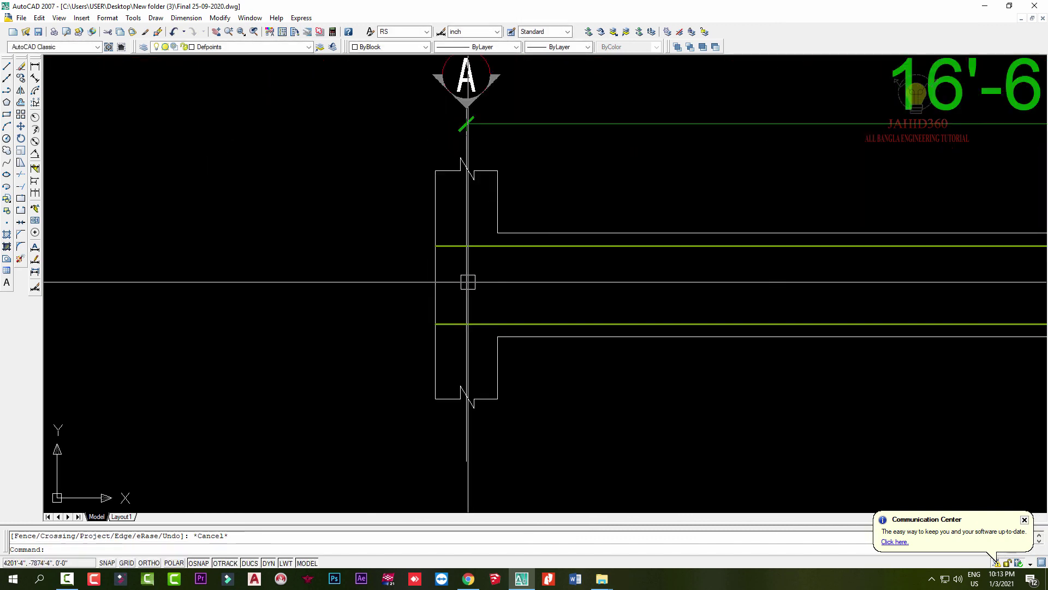
{"action": "scroll", "coordinate": [453, 246], "scroll_direction": "up", "scroll_amount": 2}
{"action": "scroll", "coordinate": [445, 218], "scroll_direction": "up", "scroll_amount": 2}
{"action": "left_click", "coordinate": [441, 221]}
{"action": "scroll", "coordinate": [440, 221], "scroll_direction": "up", "scroll_amount": 3}
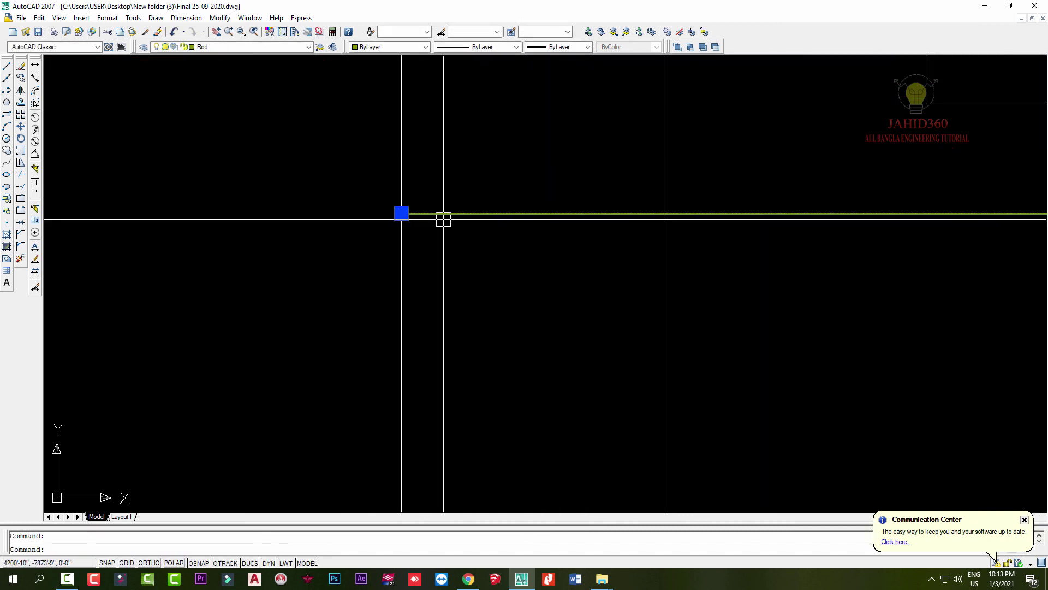
{"action": "scroll", "coordinate": [401, 213], "scroll_direction": "down", "scroll_amount": 4}
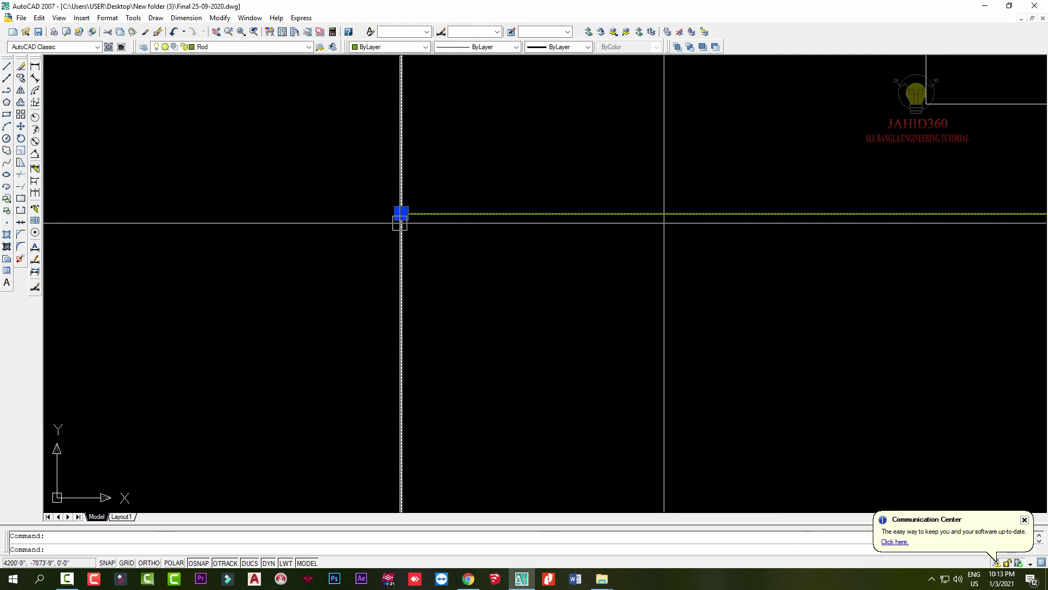
{"action": "key", "text": "Escape"}
{"action": "scroll", "coordinate": [519, 265], "scroll_direction": "down", "scroll_amount": 4}
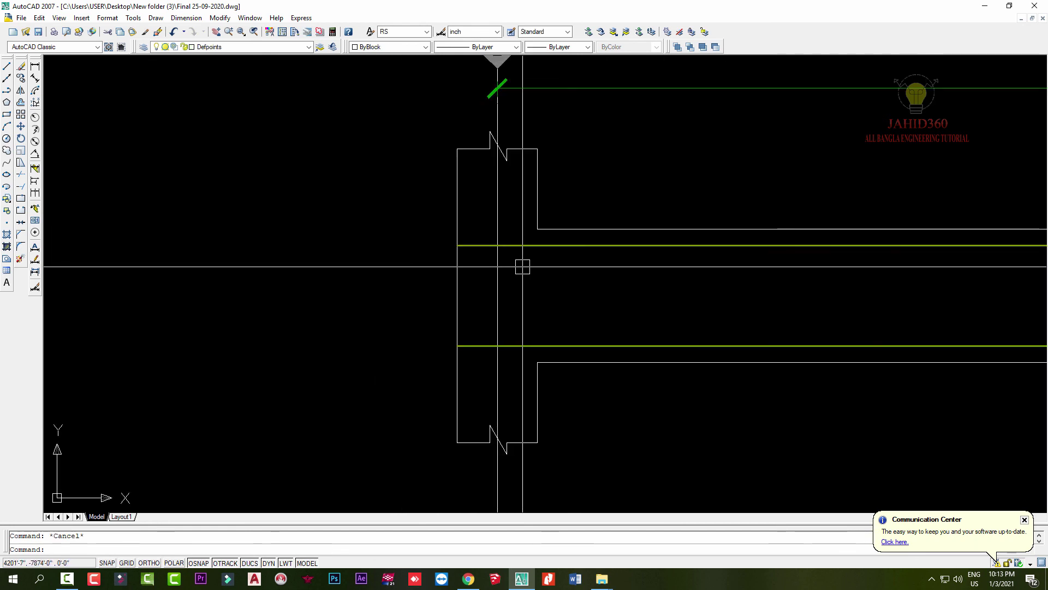
Offset column A's left face line 2.5 into the column for the end bar.
{"action": "type", "text": "o"}
{"action": "key", "text": "Return"}
{"action": "type", "text": "2.5"}
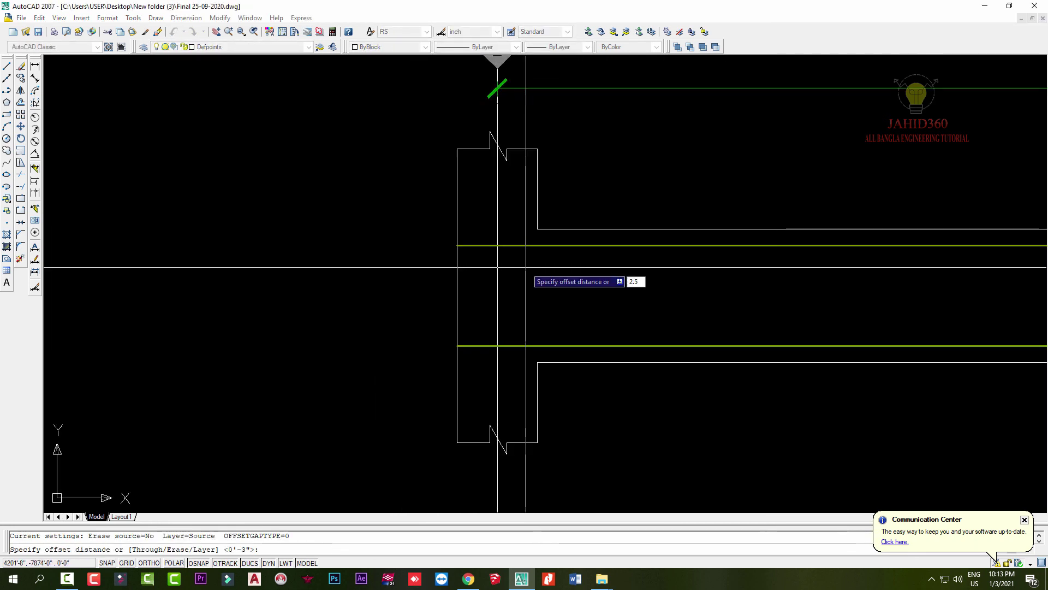
{"action": "key", "text": "Return"}
{"action": "left_click", "coordinate": [457, 295]}
{"action": "left_click", "coordinate": [594, 311]}
{"action": "key", "text": "Escape"}
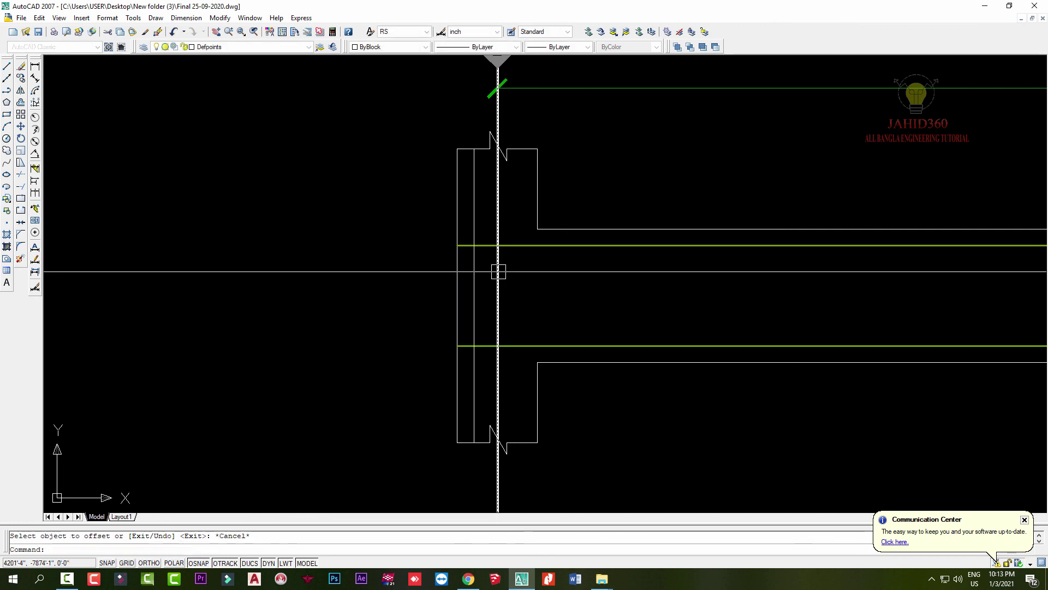
{"action": "scroll", "coordinate": [498, 271], "scroll_direction": "up", "scroll_amount": 2}
{"action": "key", "text": "Escape"}
Trim the new vertical line to the rebars and remove the rebar stubs beyond it.
{"action": "type", "text": "tr"}
{"action": "key", "text": "Return"}
{"action": "key", "text": "Return"}
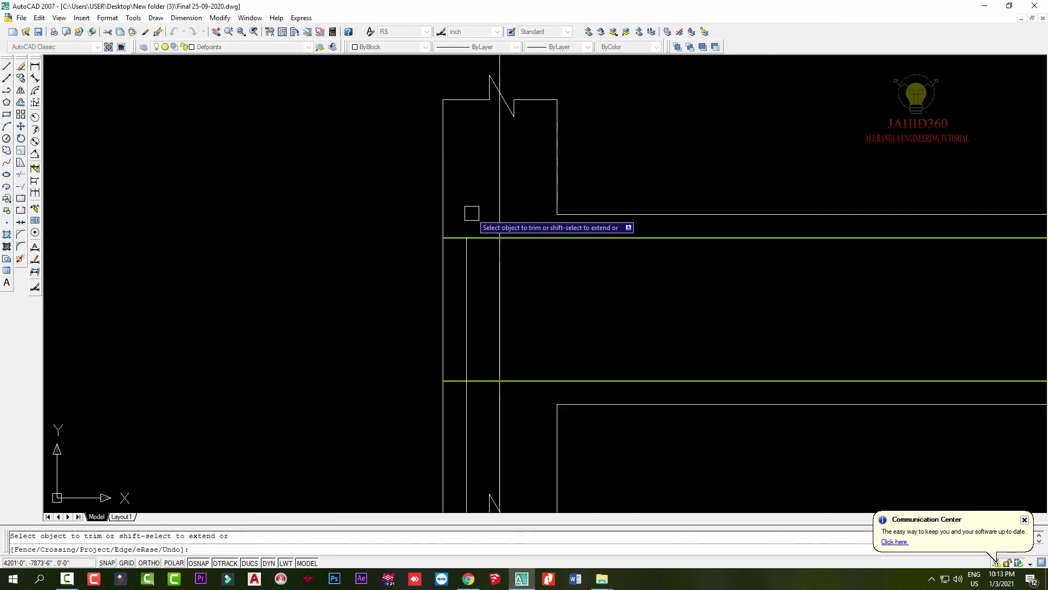
{"action": "left_click", "coordinate": [468, 216]}
{"action": "left_click", "coordinate": [462, 392]}
{"action": "left_click", "coordinate": [461, 382]}
{"action": "scroll", "coordinate": [452, 262], "scroll_direction": "up", "scroll_amount": 1}
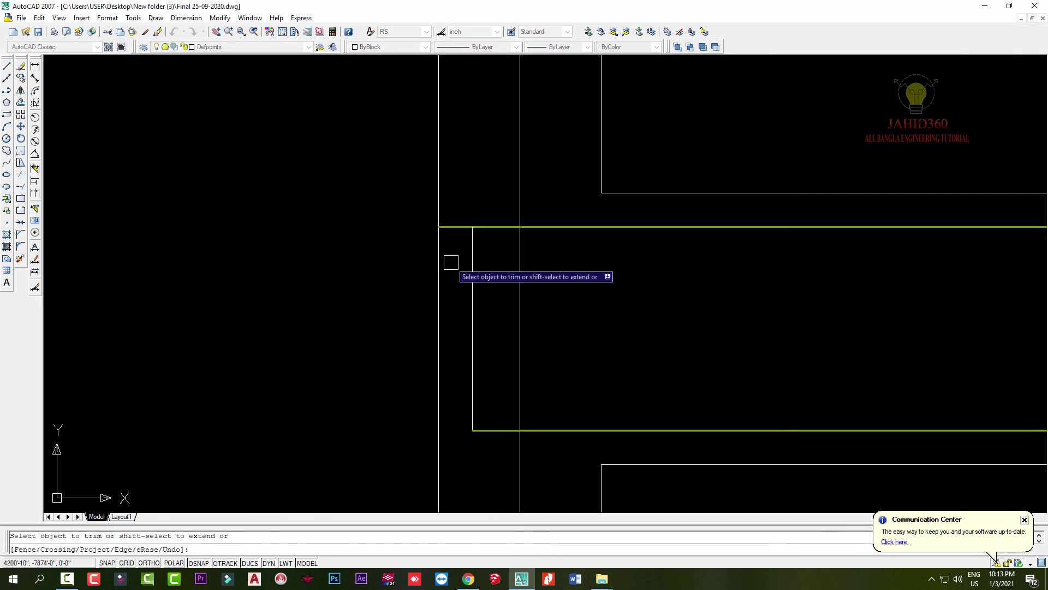
{"action": "left_click", "coordinate": [451, 228]}
{"action": "key", "text": "Escape"}
Make the vertical end bar green by matching the rebar line's properties.
{"action": "left_click", "coordinate": [493, 226]}
{"action": "type", "text": "ma"}
{"action": "key", "text": "Return"}
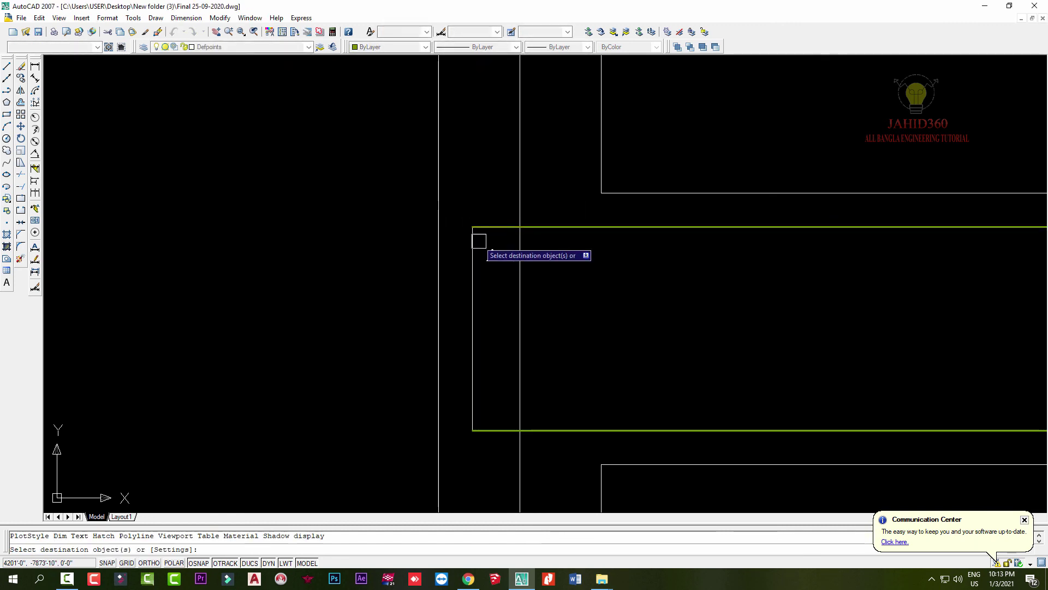
{"action": "left_click", "coordinate": [473, 260]}
{"action": "key", "text": "Escape"}
{"action": "middle_click_drag", "start_coordinate": [487, 289], "coordinate": [487, 241]}
{"action": "key", "text": "Escape"}
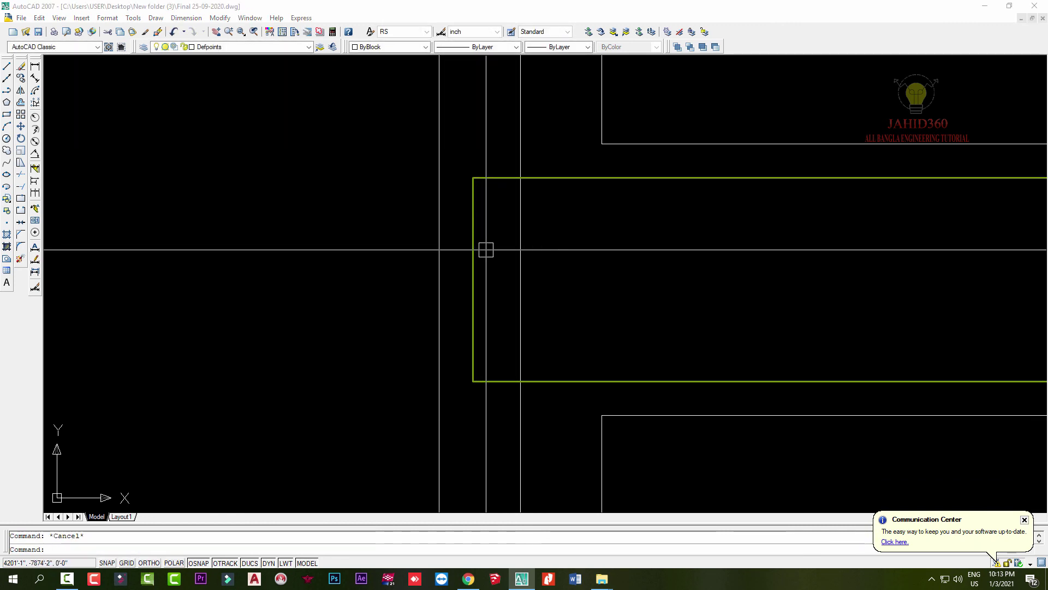
{"action": "type", "text": "BR"}
Break a small mid-height gap in the green end bar.
{"action": "key", "text": "Return"}
{"action": "scroll", "coordinate": [481, 270], "scroll_direction": "up", "scroll_amount": 1}
{"action": "left_click", "coordinate": [468, 298]}
{"action": "left_click", "coordinate": [471, 235]}
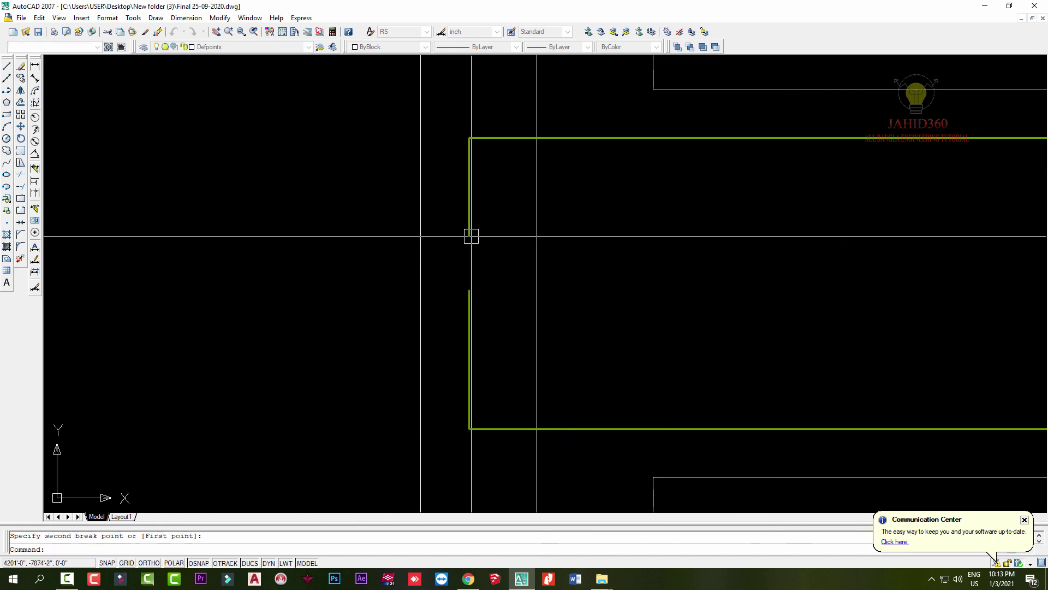
{"action": "key", "text": "Escape"}
Pan and zoom along the beam toward grid C.
{"action": "scroll", "coordinate": [494, 276], "scroll_direction": "down", "scroll_amount": 3}
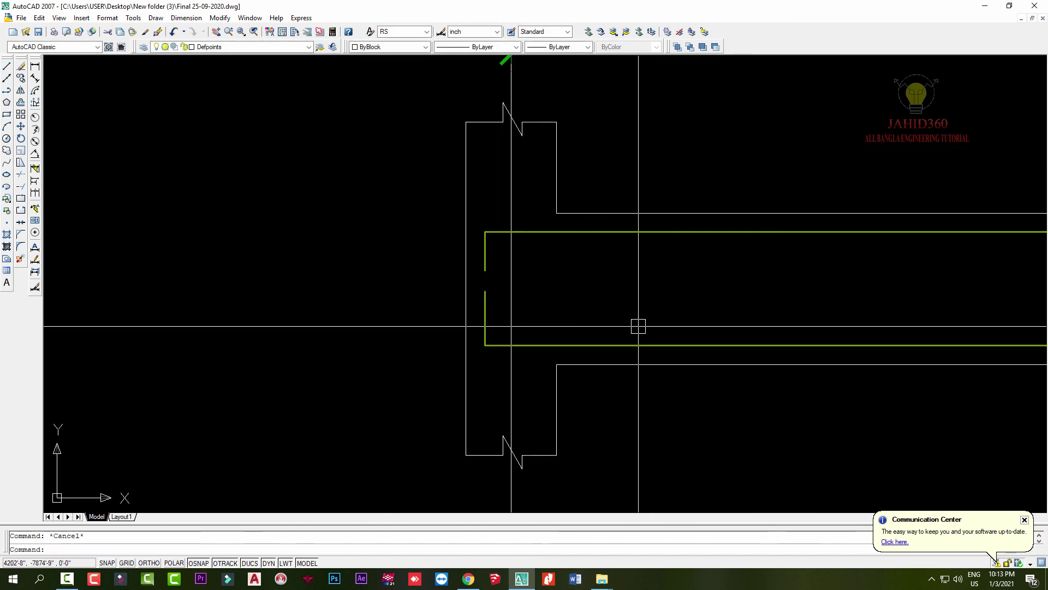
{"action": "scroll", "coordinate": [547, 285], "scroll_direction": "up", "scroll_amount": 1}
{"action": "scroll", "coordinate": [510, 257], "scroll_direction": "up", "scroll_amount": 2}
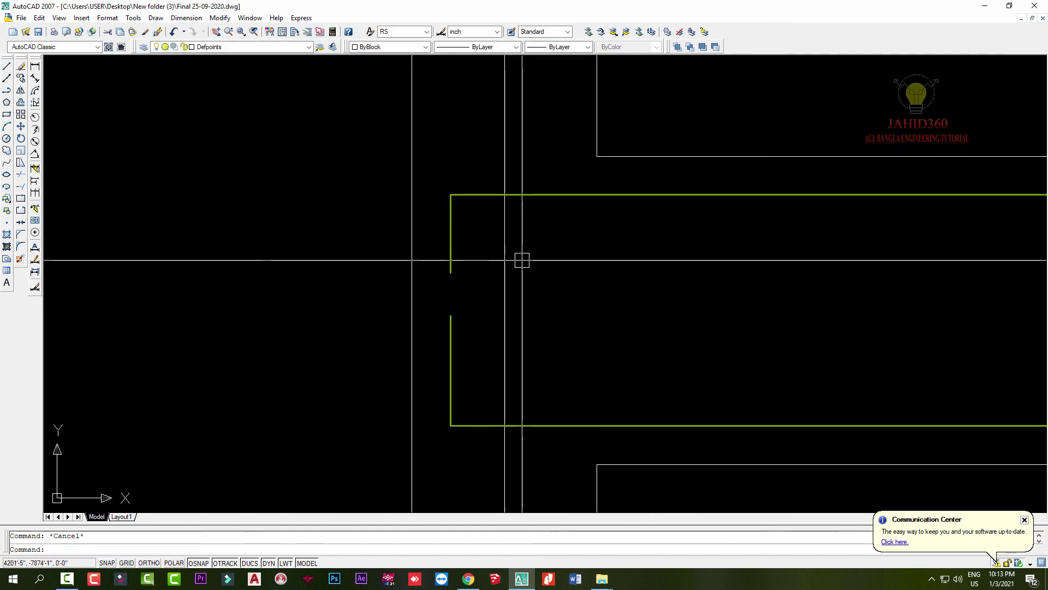
{"action": "scroll", "coordinate": [512, 252], "scroll_direction": "down", "scroll_amount": 2}
{"action": "scroll", "coordinate": [510, 285], "scroll_direction": "down", "scroll_amount": 3}
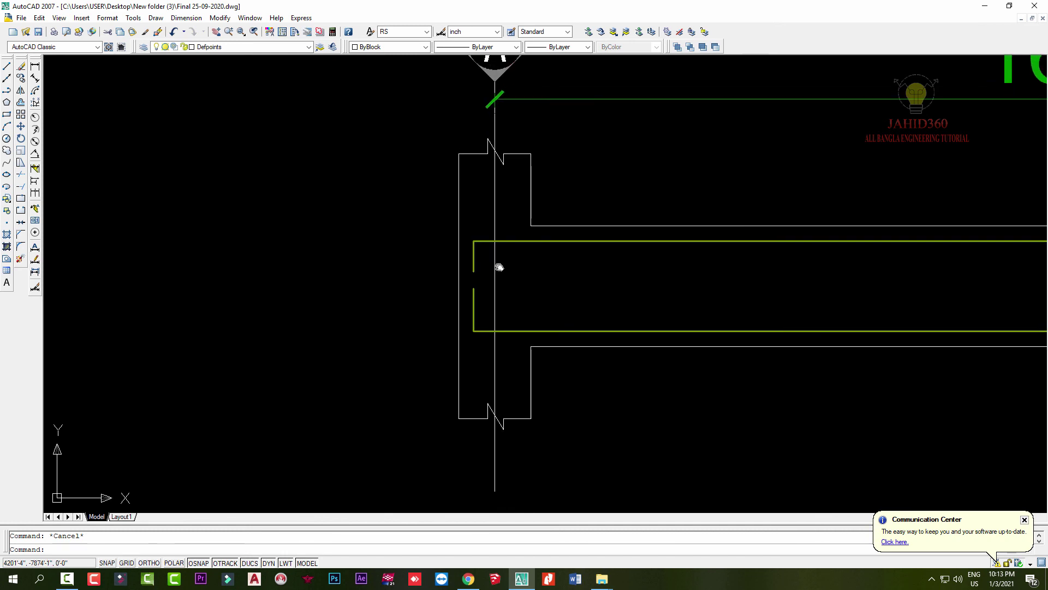
{"action": "scroll", "coordinate": [491, 267], "scroll_direction": "up", "scroll_amount": 3}
{"action": "scroll", "coordinate": [461, 267], "scroll_direction": "down", "scroll_amount": 1}
{"action": "scroll", "coordinate": [461, 267], "scroll_direction": "down", "scroll_amount": 2}
{"action": "middle_click_drag", "start_coordinate": [461, 267], "coordinate": [392, 298]}
{"action": "scroll", "coordinate": [392, 298], "scroll_direction": "down", "scroll_amount": 2}
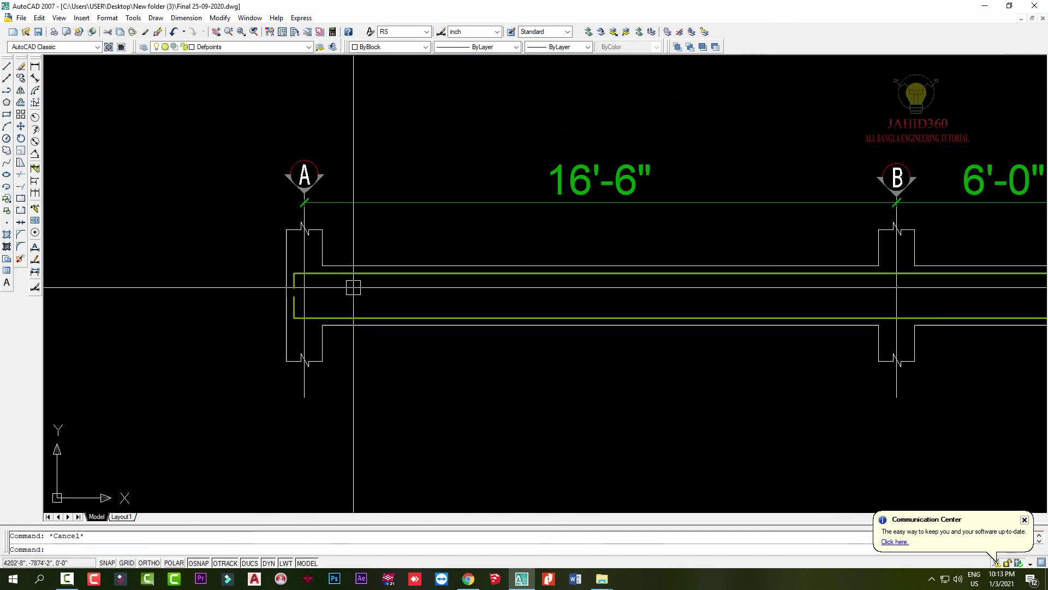
{"action": "scroll", "coordinate": [703, 281], "scroll_direction": "down", "scroll_amount": 2}
{"action": "scroll", "coordinate": [421, 283], "scroll_direction": "up", "scroll_amount": 4}
{"action": "scroll", "coordinate": [510, 262], "scroll_direction": "up", "scroll_amount": 2}
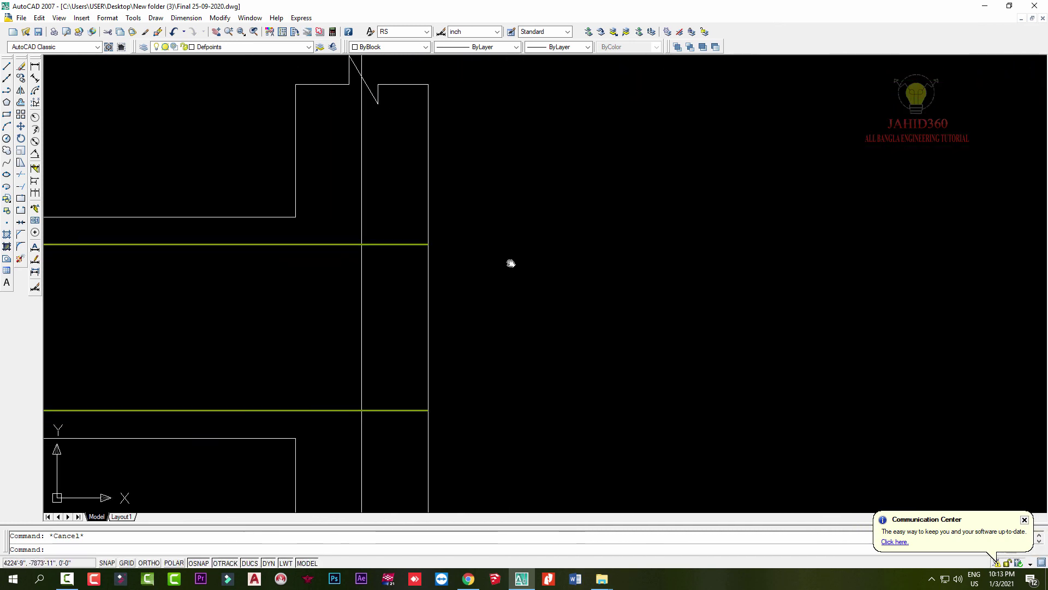
Draw a vertical stirrup line between the top and bottom beam bars.
{"action": "type", "text": "o"}
{"action": "key", "text": "Return"}
{"action": "type", "text": "2.5"}
{"action": "key", "text": "Return"}
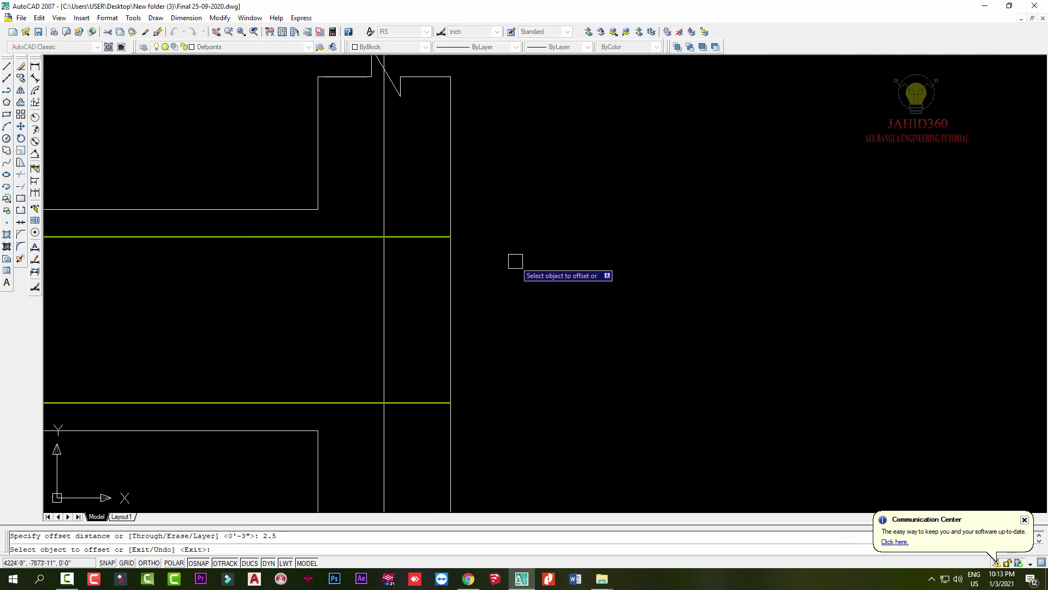
{"action": "key", "text": "Escape"}
{"action": "scroll", "coordinate": [456, 299], "scroll_direction": "down", "scroll_amount": 4}
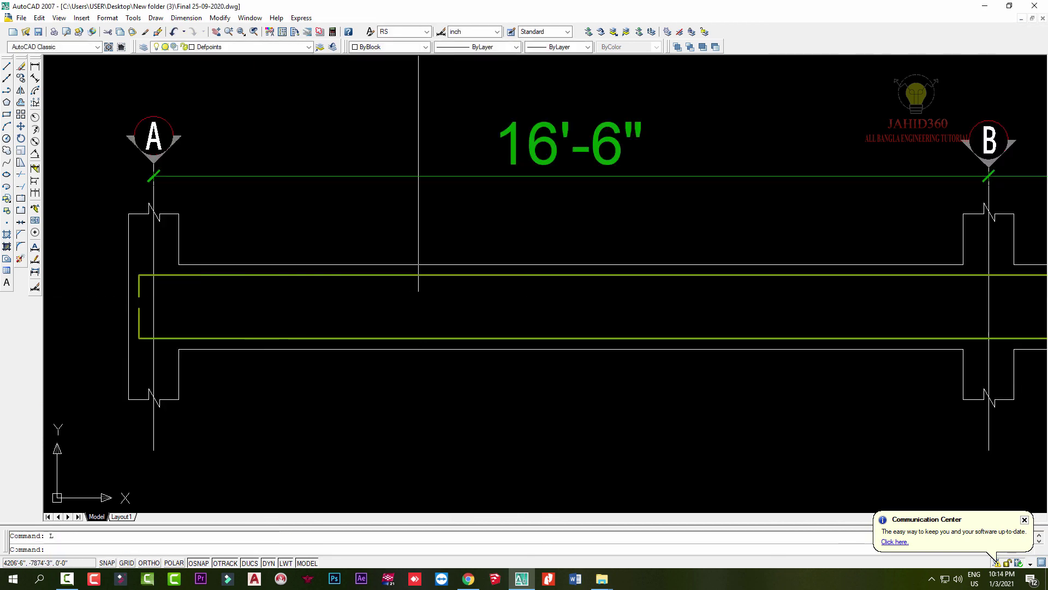
{"action": "scroll", "coordinate": [418, 264], "scroll_direction": "up", "scroll_amount": 3}
{"action": "left_click", "coordinate": [389, 267]}
{"action": "left_click", "coordinate": [389, 395]}
{"action": "key", "text": "Return"}
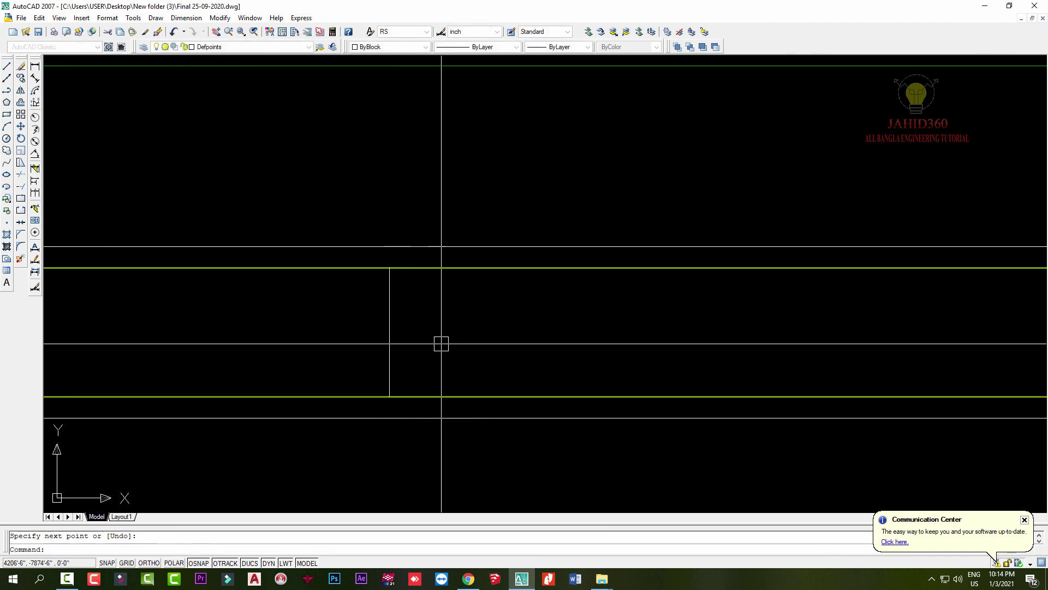
Offset the stirrup line by 6 to create the next stirrup.
{"action": "type", "text": "o"}
{"action": "key", "text": "Return"}
{"action": "type", "text": "6"}
{"action": "key", "text": "Return"}
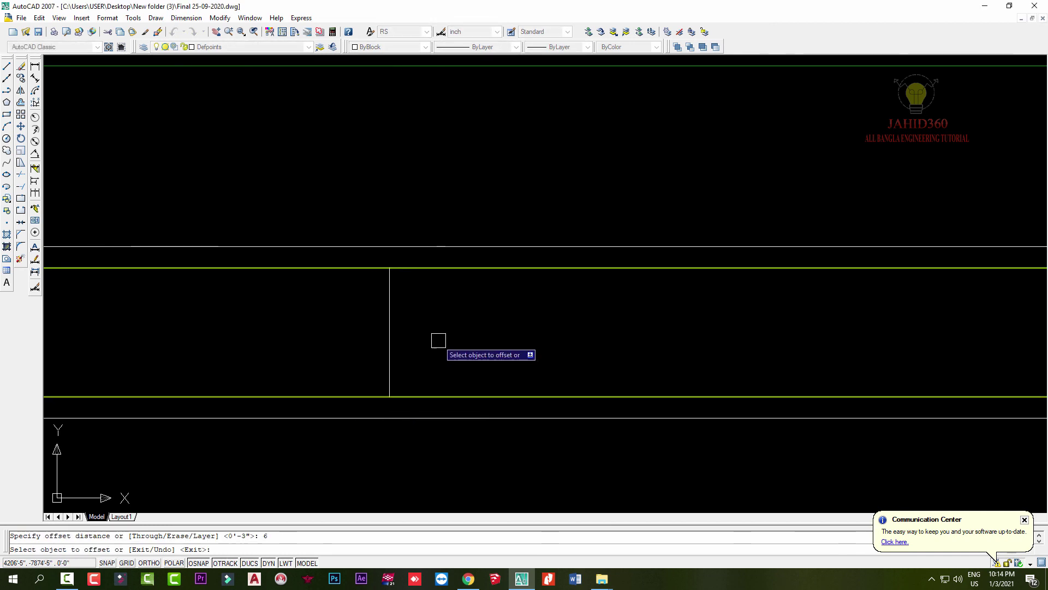
{"action": "left_click", "coordinate": [389, 344]}
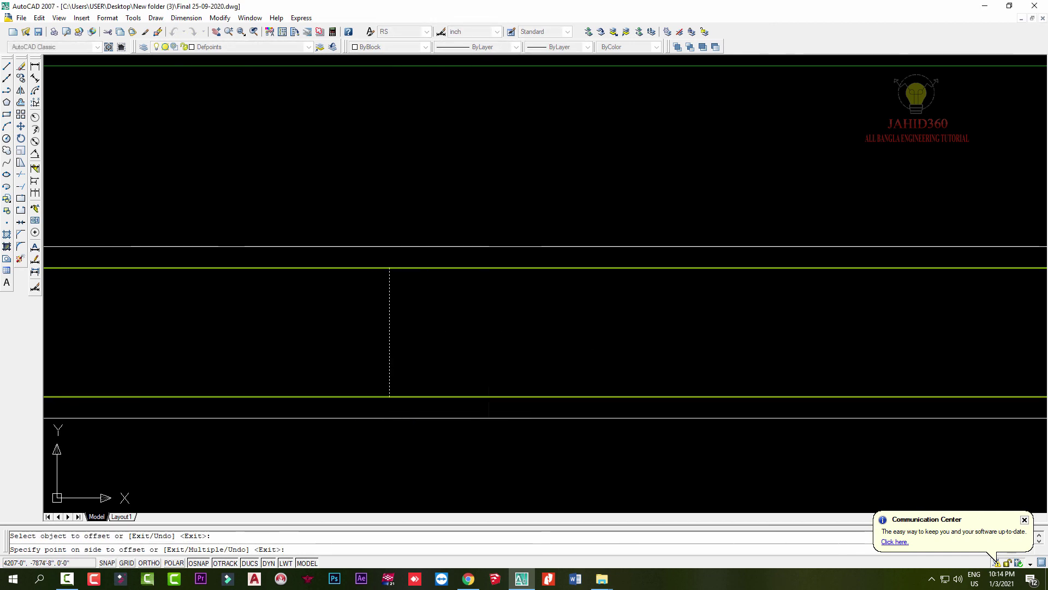
{"action": "left_click", "coordinate": [571, 344]}
{"action": "key", "text": "Return"}
Match all three stirrup lines to the yellow-green beam bar's properties.
{"action": "middle_click_drag", "start_coordinate": [543, 278], "coordinate": [545, 256]}
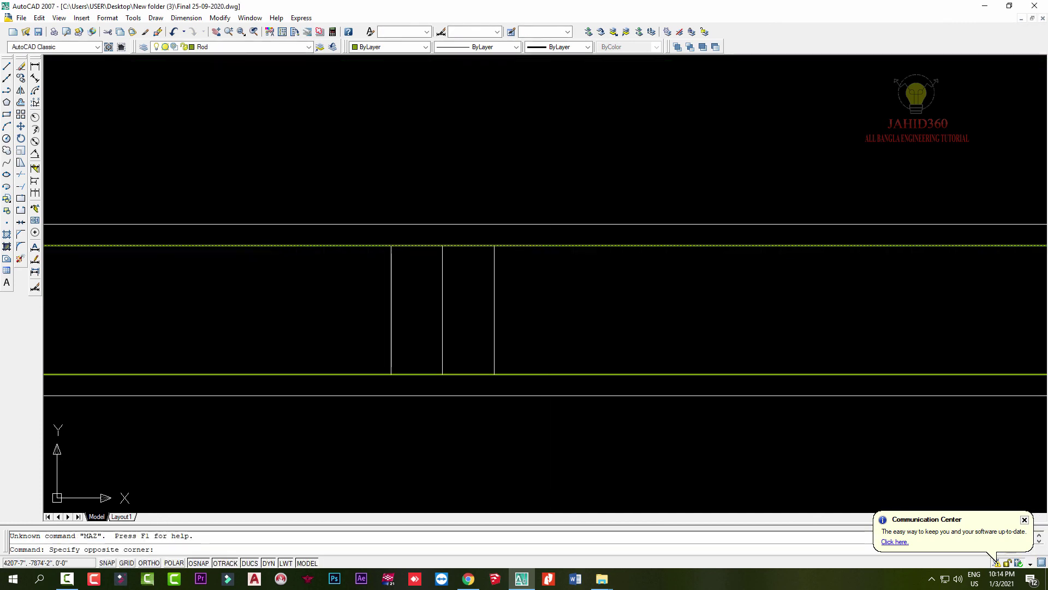
{"action": "left_click", "coordinate": [319, 279]}
{"action": "scroll", "coordinate": [433, 316], "scroll_direction": "down", "scroll_amount": 6}
{"action": "scroll", "coordinate": [438, 295], "scroll_direction": "up", "scroll_amount": 3}
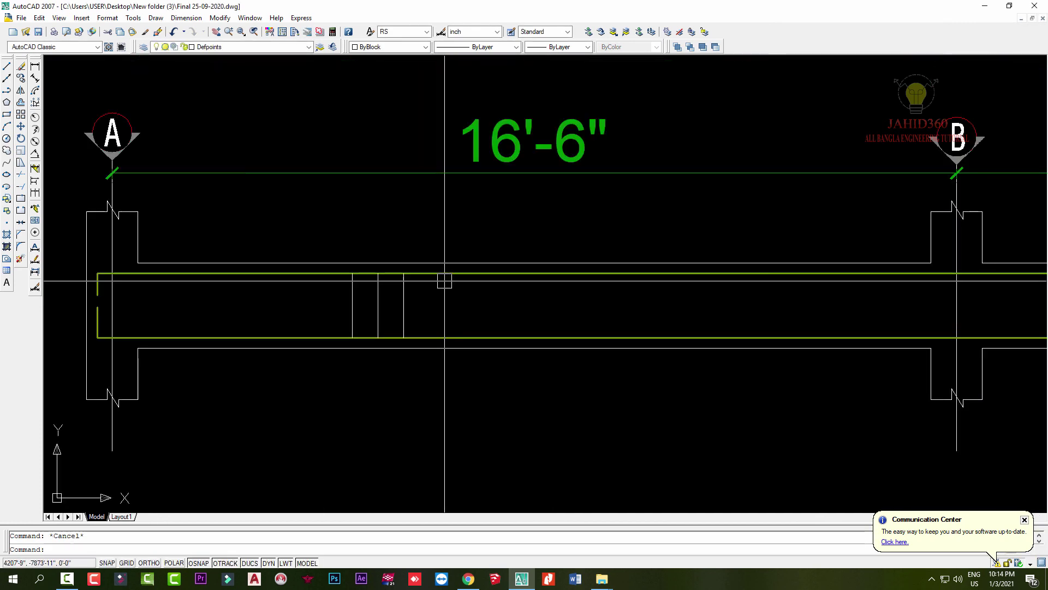
{"action": "type", "text": "ma"}
{"action": "key", "text": "Return"}
{"action": "left_click", "coordinate": [456, 309]}
{"action": "left_click", "coordinate": [293, 291]}
{"action": "middle_click_drag", "start_coordinate": [132, 218], "coordinate": [204, 211]}
{"action": "key", "text": "Escape"}
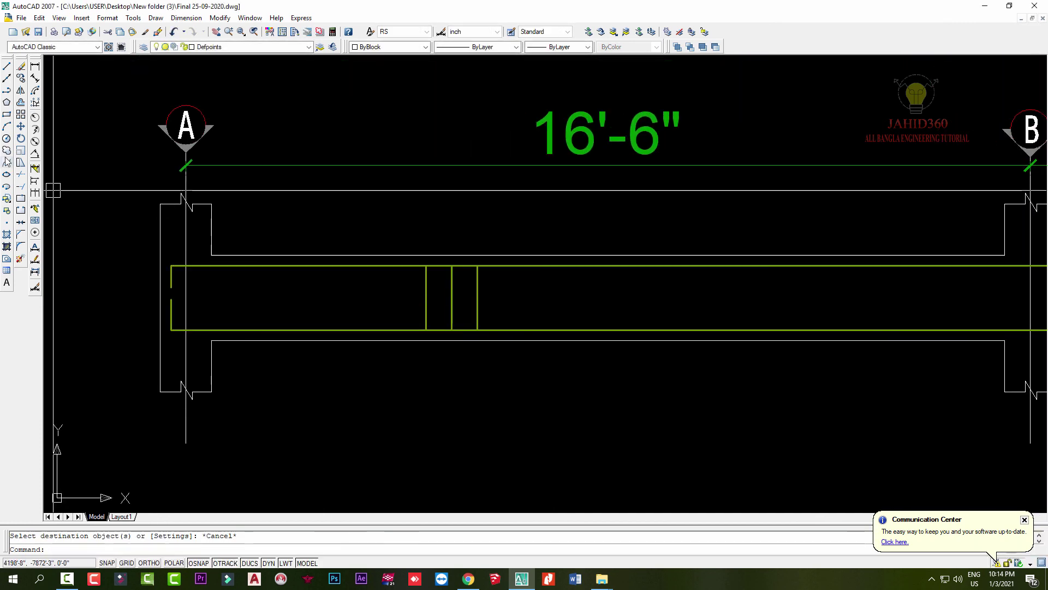
Add a linear dimension from the beam's left end to its right end.
{"action": "left_click", "coordinate": [35, 66]}
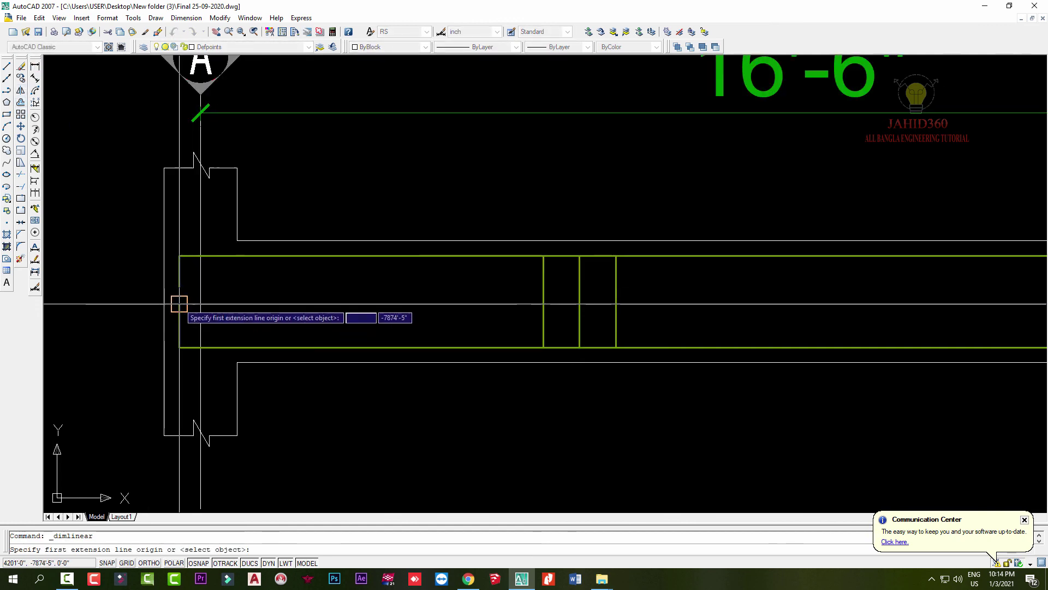
{"action": "scroll", "coordinate": [176, 300], "scroll_direction": "up", "scroll_amount": 2}
{"action": "left_click", "coordinate": [180, 269]}
{"action": "scroll", "coordinate": [206, 290], "scroll_direction": "down", "scroll_amount": 4}
{"action": "scroll", "coordinate": [696, 281], "scroll_direction": "up", "scroll_amount": 4}
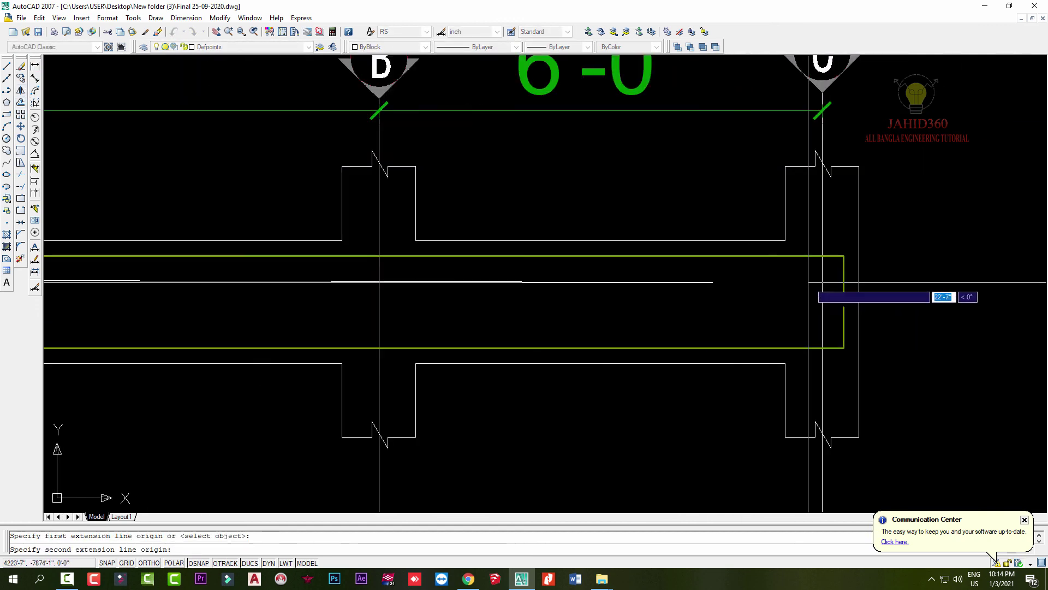
{"action": "left_click", "coordinate": [844, 289]}
{"action": "left_click", "coordinate": [841, 288]}
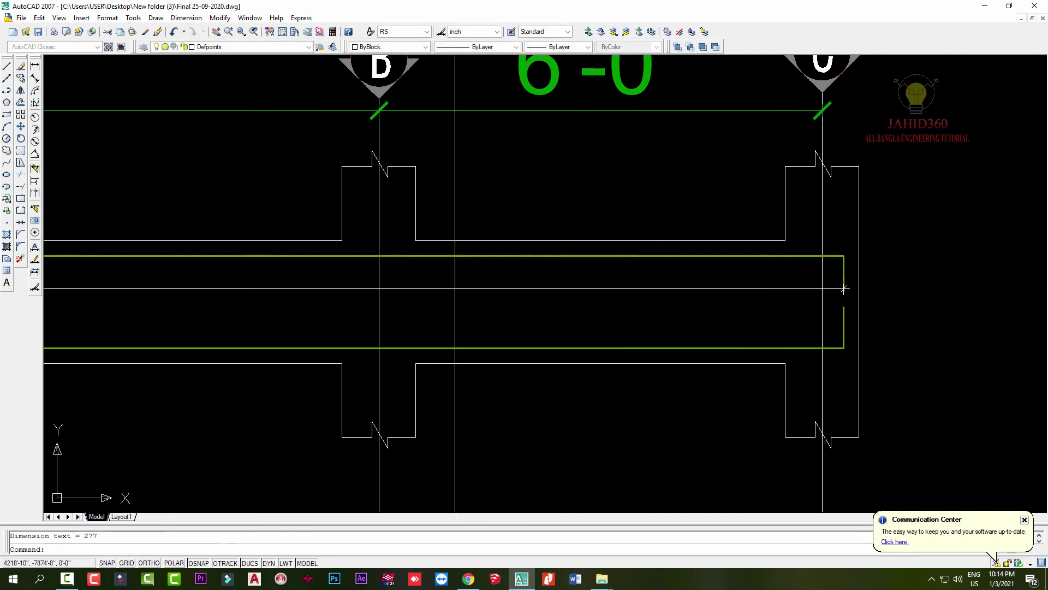
{"action": "scroll", "coordinate": [532, 328], "scroll_direction": "down", "scroll_amount": 2}
{"action": "scroll", "coordinate": [532, 332], "scroll_direction": "up", "scroll_amount": 3}
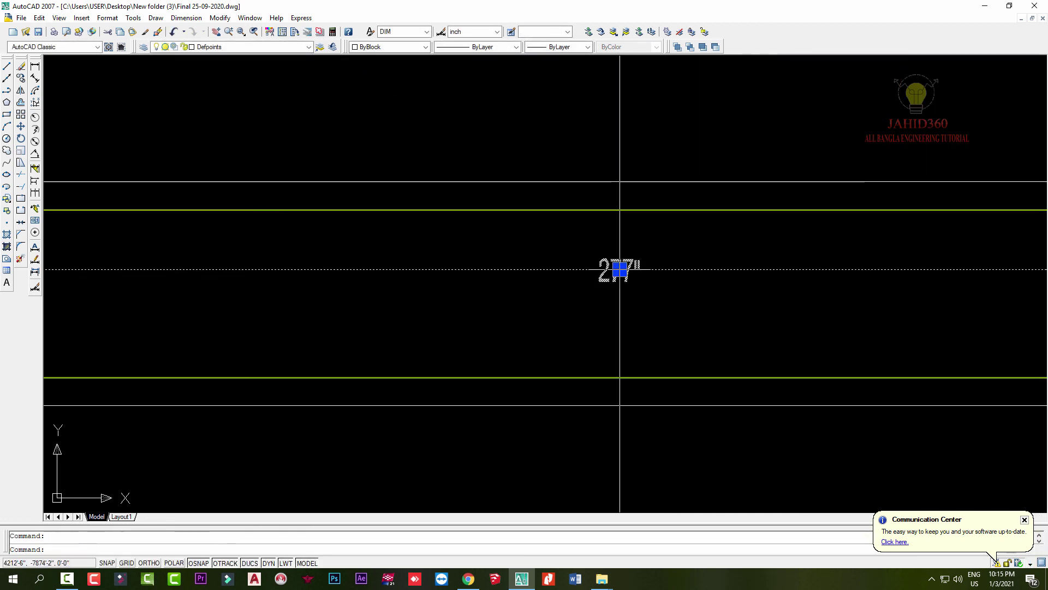
Edit the dimension text to read Ø10 @ 4" C/C.
{"action": "type", "text": "ed"}
{"action": "key", "text": "Return"}
{"action": "scroll", "coordinate": [608, 295], "scroll_direction": "down", "scroll_amount": 3}
{"action": "scroll", "coordinate": [491, 309], "scroll_direction": "down", "scroll_amount": 2}
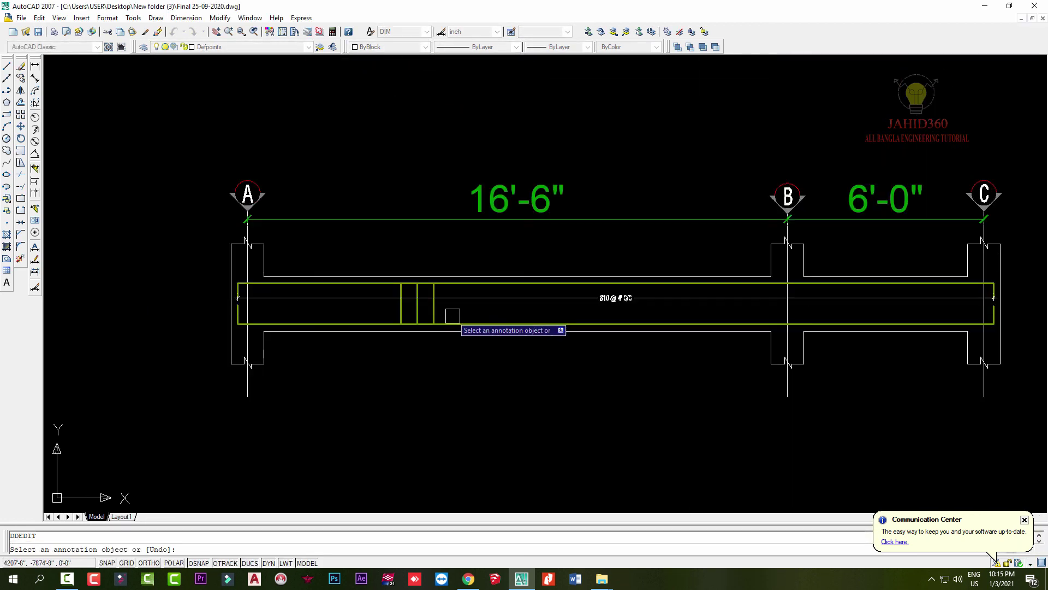
{"action": "scroll", "coordinate": [425, 311], "scroll_direction": "up", "scroll_amount": 4}
{"action": "key", "text": "Escape"}
{"action": "type", "text": "DO"}
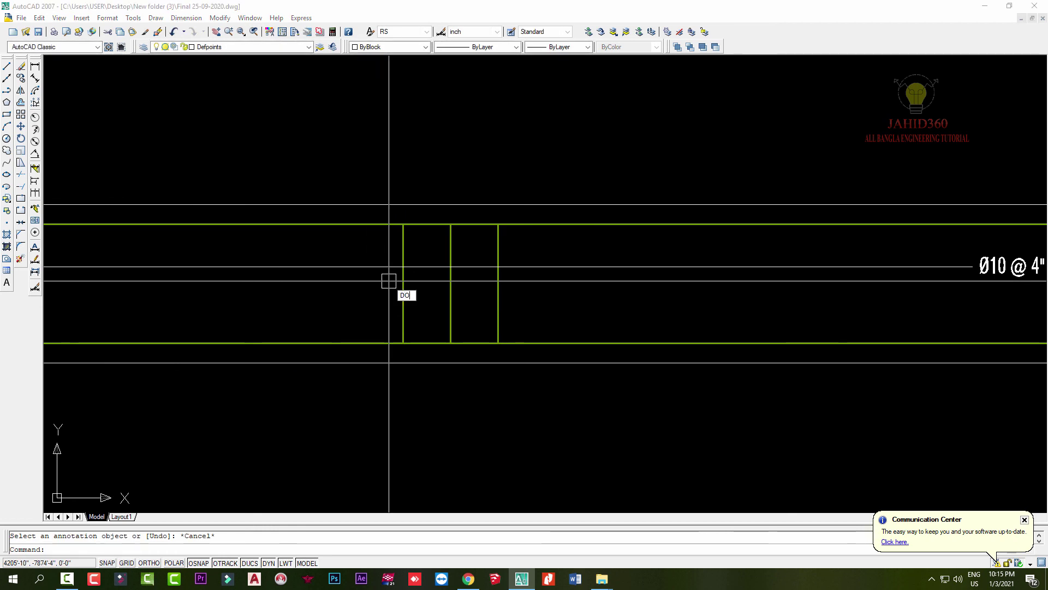
{"action": "key", "text": "Escape"}
Pan the view toward grid B and onto the stirrups to review the label.
{"action": "scroll", "coordinate": [389, 280], "scroll_direction": "down", "scroll_amount": 4}
{"action": "scroll", "coordinate": [543, 272], "scroll_direction": "up", "scroll_amount": 3}
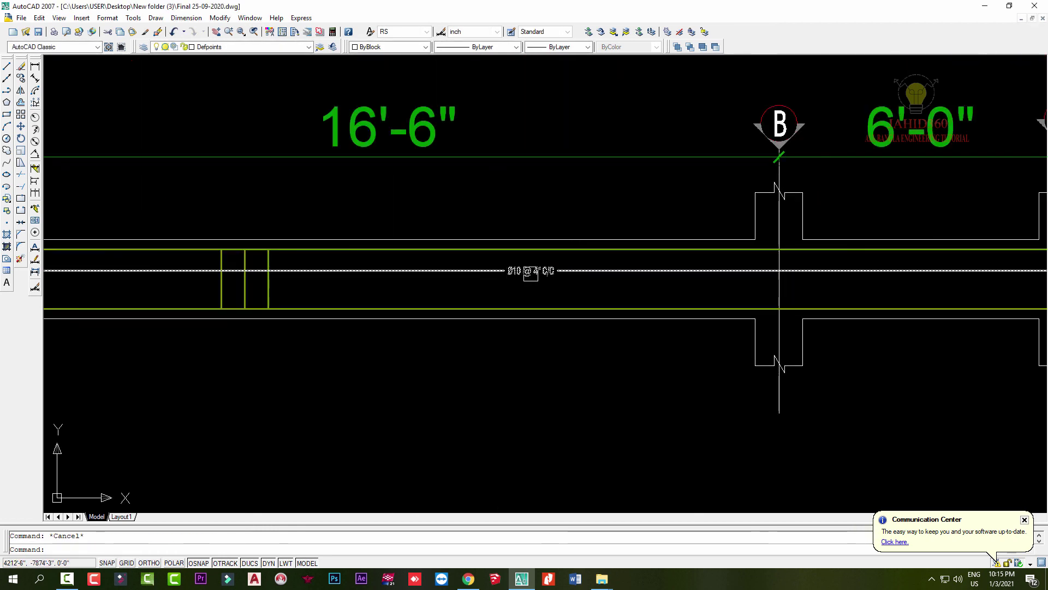
{"action": "scroll", "coordinate": [531, 275], "scroll_direction": "up", "scroll_amount": 3}
{"action": "middle_click_drag", "start_coordinate": [509, 275], "coordinate": [636, 275]}
{"action": "scroll", "coordinate": [662, 275], "scroll_direction": "down", "scroll_amount": 3}
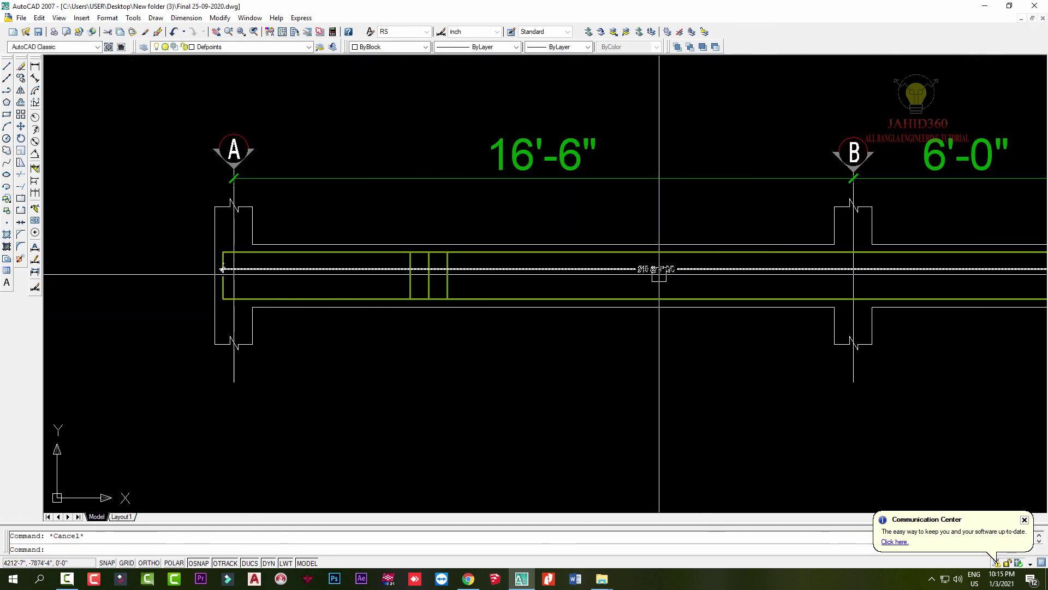
{"action": "scroll", "coordinate": [683, 275], "scroll_direction": "up", "scroll_amount": 5}
{"action": "scroll", "coordinate": [694, 275], "scroll_direction": "down", "scroll_amount": 4}
{"action": "scroll", "coordinate": [362, 283], "scroll_direction": "up", "scroll_amount": 4}
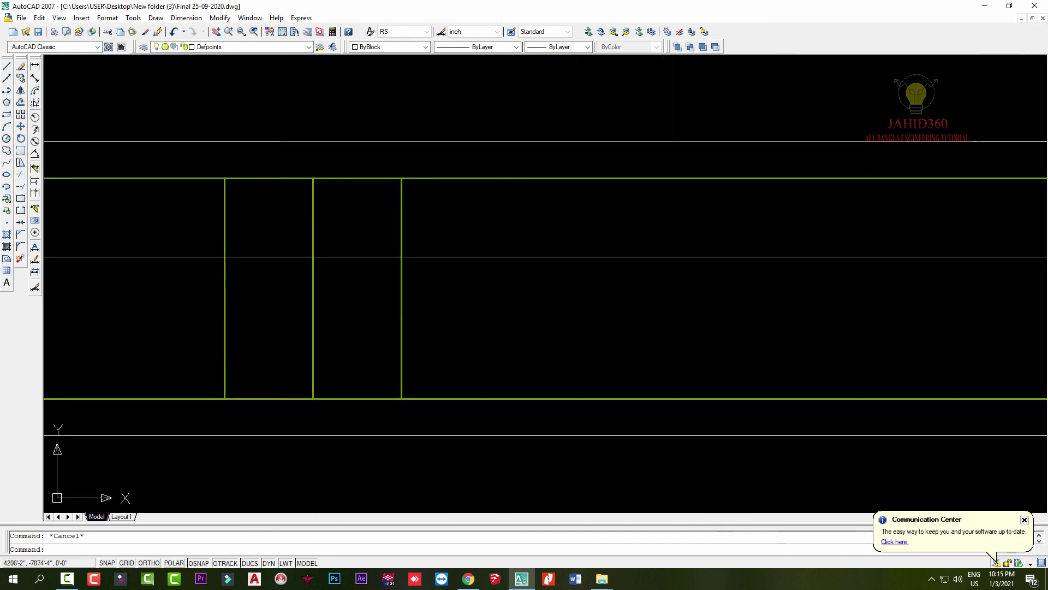
{"action": "middle_click_drag", "start_coordinate": [224, 254], "coordinate": [288, 263]}
{"action": "type", "text": "DO"}
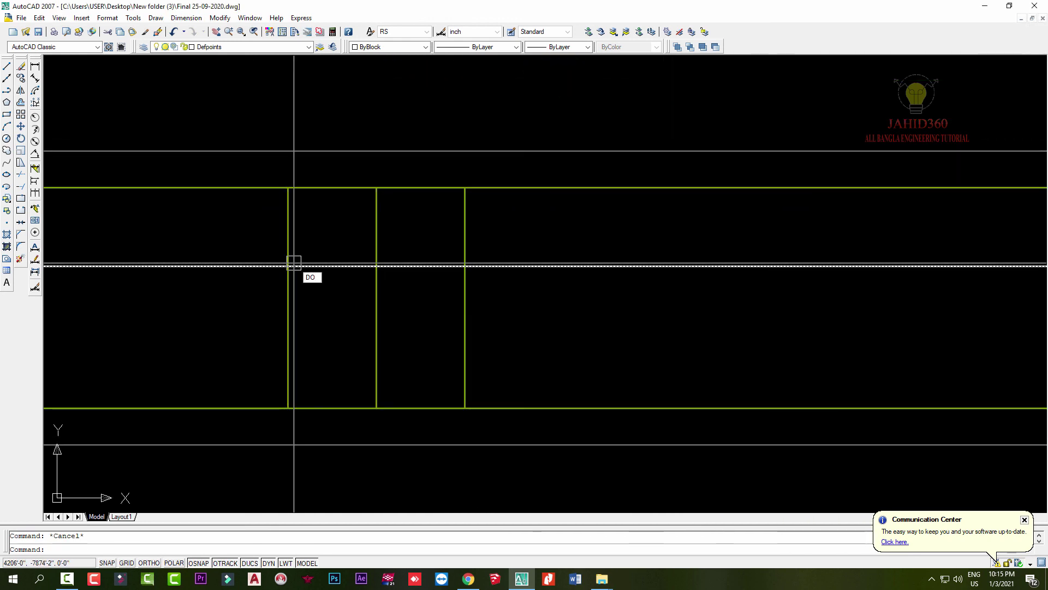
Place solid donut dots (inside diameter 0) at the three stirrup crossings on the rebar line.
{"action": "key", "text": "Return"}
{"action": "type", "text": "0"}
{"action": "key", "text": "Return"}
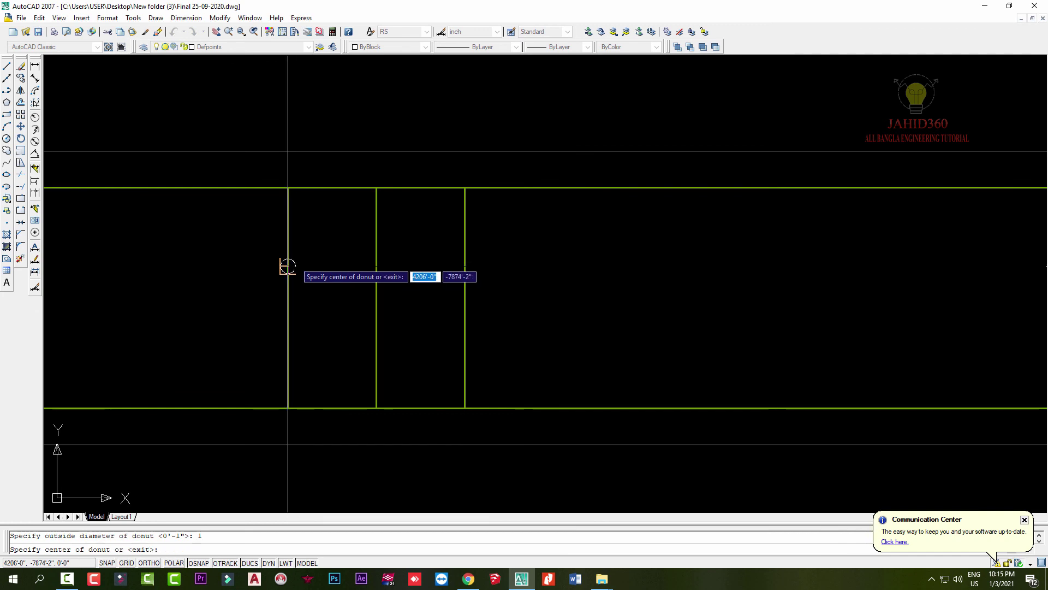
{"action": "left_click", "coordinate": [288, 266]}
{"action": "left_click", "coordinate": [376, 266]}
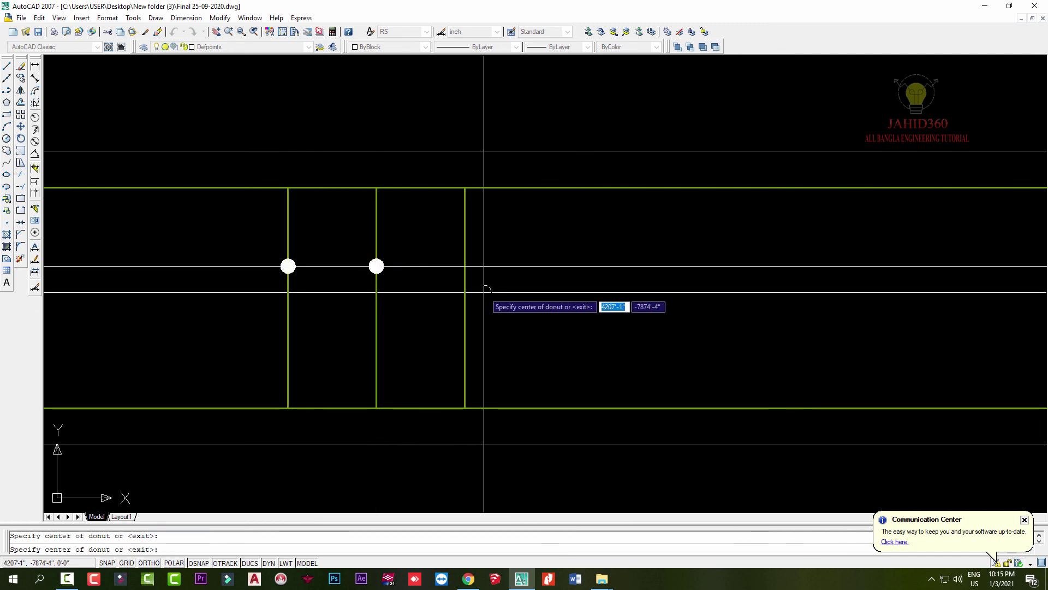
{"action": "left_click", "coordinate": [464, 266]}
{"action": "key", "text": "Escape"}
Pan and zoom to view the whole beam from grid A to C.
{"action": "scroll", "coordinate": [463, 273], "scroll_direction": "down", "scroll_amount": 2}
{"action": "scroll", "coordinate": [479, 304], "scroll_direction": "down", "scroll_amount": 3}
{"action": "scroll", "coordinate": [480, 304], "scroll_direction": "up", "scroll_amount": 3}
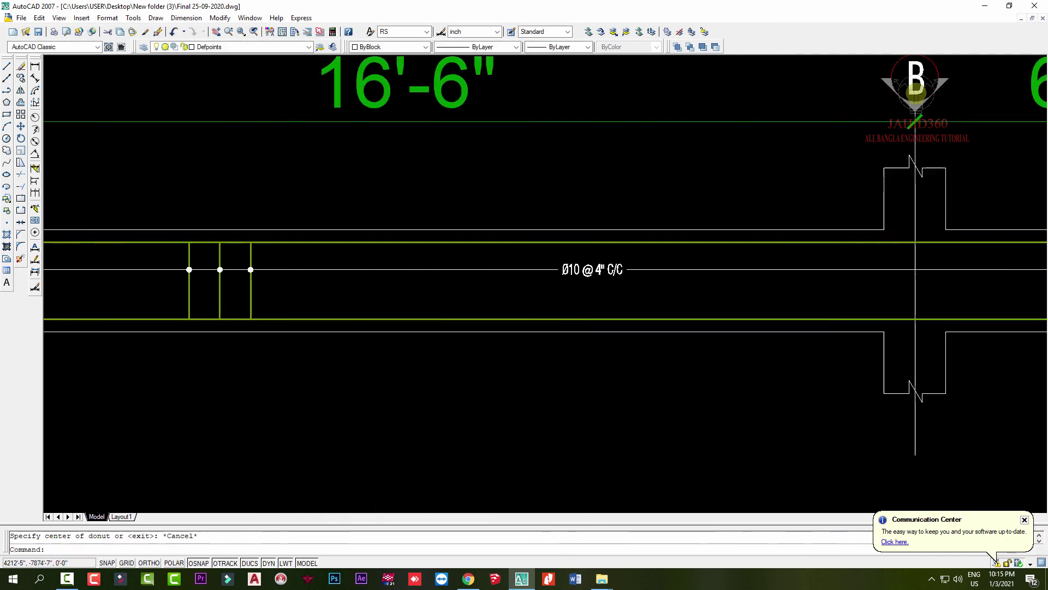
{"action": "scroll", "coordinate": [601, 281], "scroll_direction": "up", "scroll_amount": 2}
{"action": "scroll", "coordinate": [600, 281], "scroll_direction": "up", "scroll_amount": 2}
{"action": "scroll", "coordinate": [573, 289], "scroll_direction": "down", "scroll_amount": 5}
{"action": "middle_click_drag", "start_coordinate": [608, 299], "coordinate": [575, 298]}
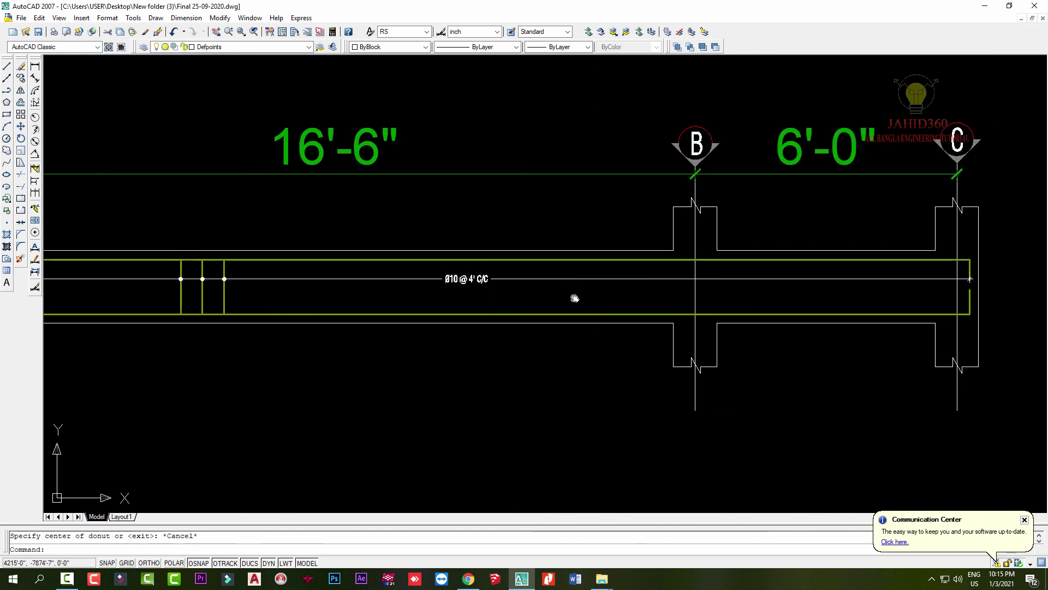
{"action": "scroll", "coordinate": [609, 296], "scroll_direction": "down", "scroll_amount": 2}
{"action": "middle_click_drag", "start_coordinate": [452, 305], "coordinate": [533, 311]}
{"action": "scroll", "coordinate": [319, 287], "scroll_direction": "up", "scroll_amount": 2}
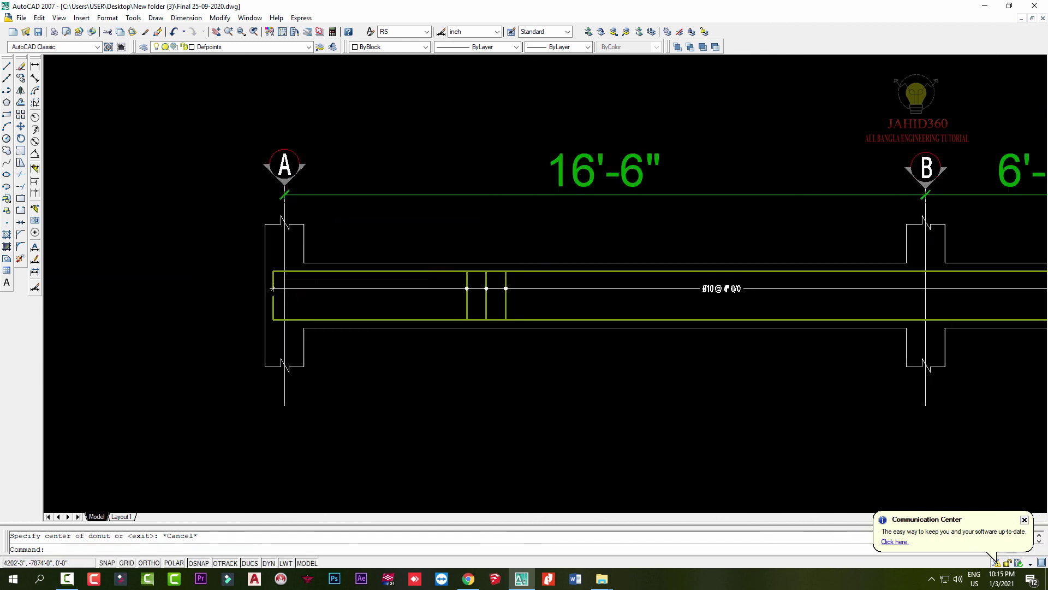
{"action": "scroll", "coordinate": [321, 283], "scroll_direction": "up", "scroll_amount": 2}
{"action": "scroll", "coordinate": [366, 290], "scroll_direction": "down", "scroll_amount": 2}
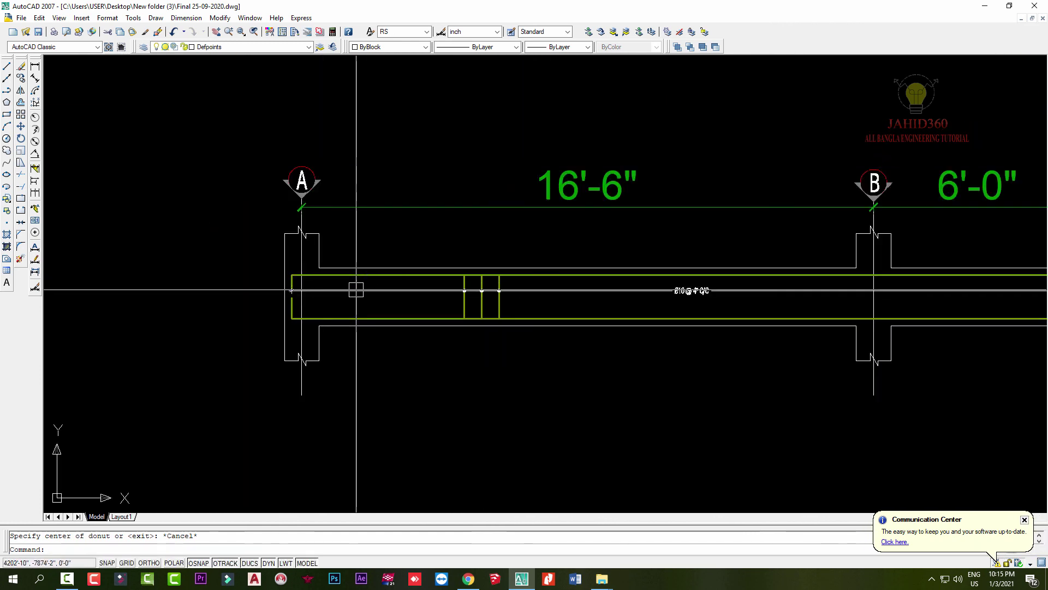
{"action": "mouse_move", "coordinate": [585, 304]}
{"action": "middle_mouse_down"}
{"action": "mouse_move", "coordinate": [526, 304]}
{"action": "mouse_move", "coordinate": [515, 321]}
{"action": "middle_mouse_up"}
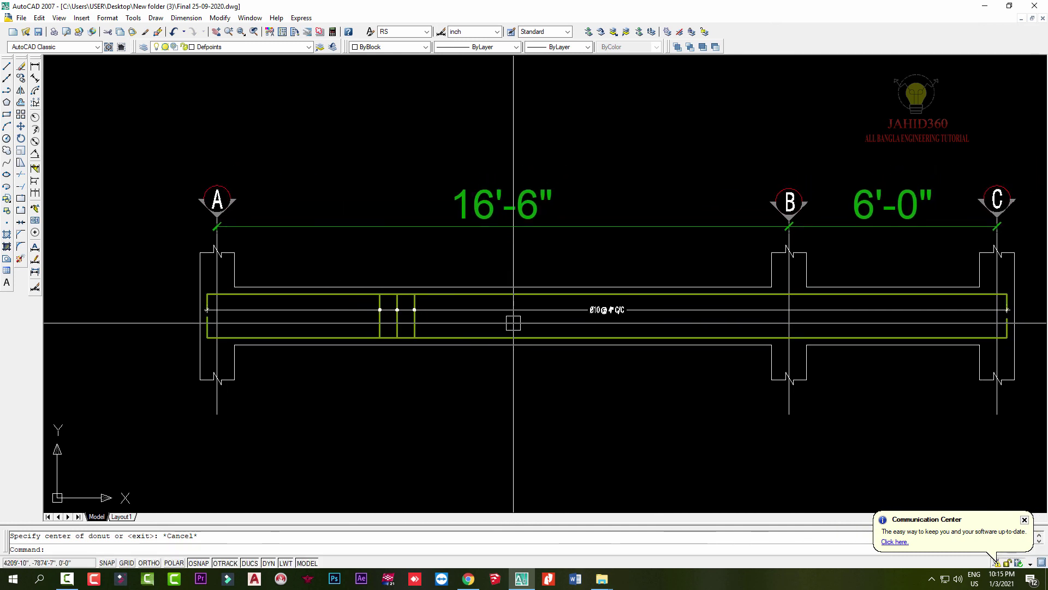
{"action": "scroll", "coordinate": [516, 321], "scroll_direction": "up", "scroll_amount": 2}
{"action": "scroll", "coordinate": [522, 337], "scroll_direction": "down", "scroll_amount": 3}
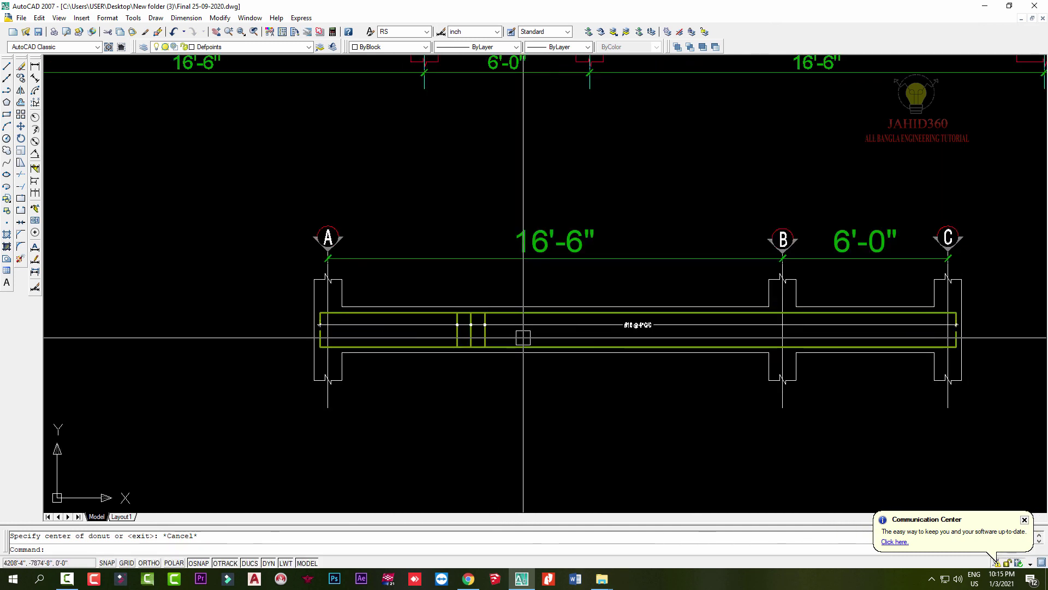